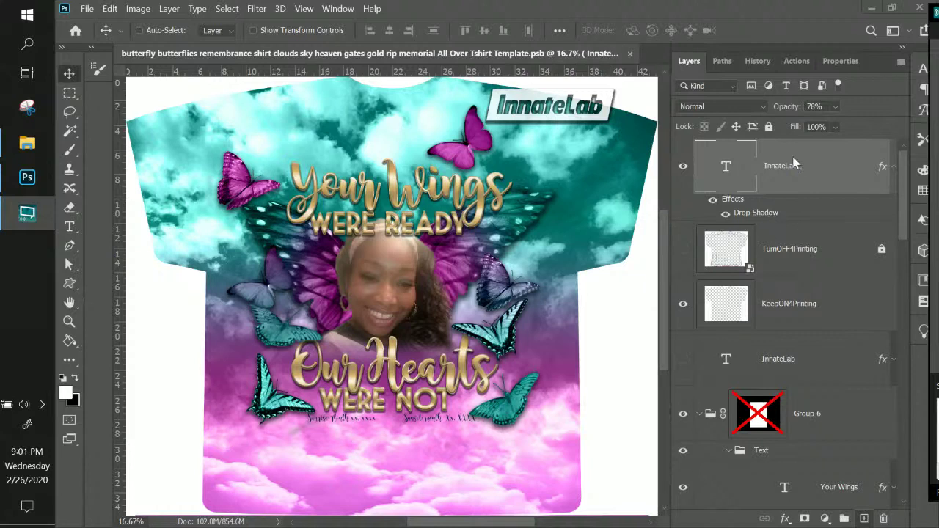
# - Inspect the KeepON4Printing, TurnOFF4Printing, Group 1 and Slate Mask layers in the Layers panel
pyautogui.click(823, 311)
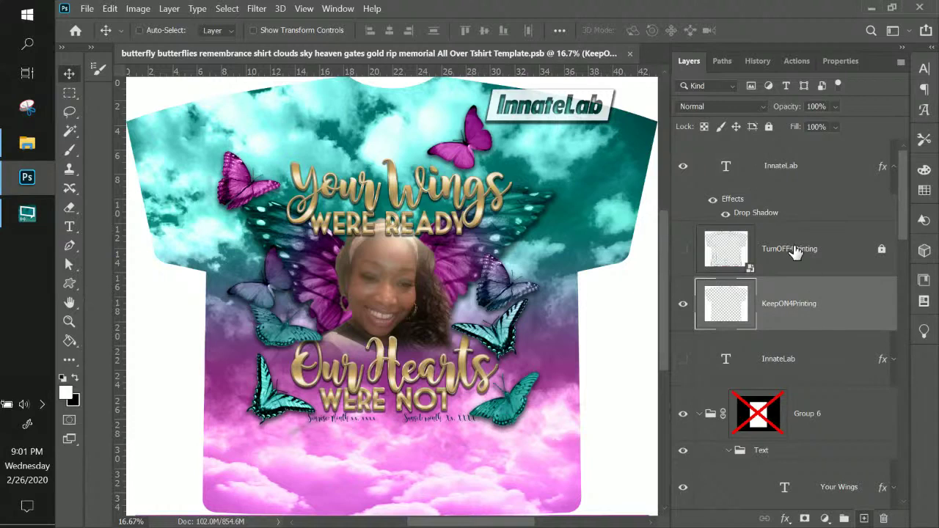
pyautogui.click(804, 251)
pyautogui.scroll(-10, 802, 287)
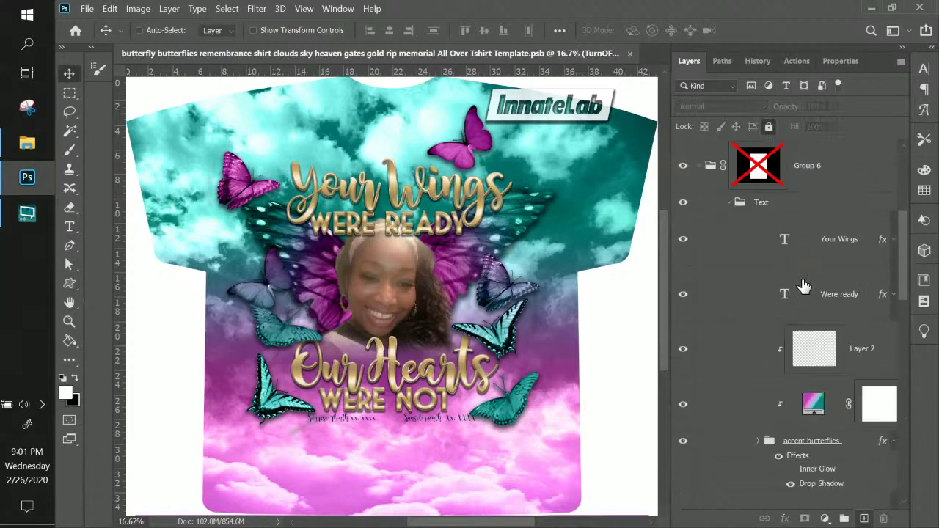
pyautogui.scroll(-5, 804, 286)
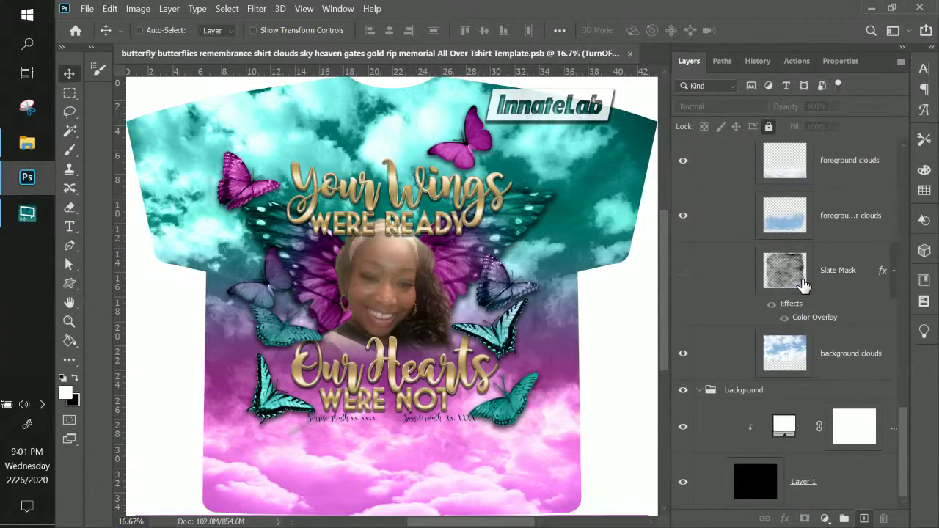
pyautogui.scroll(4, 804, 286)
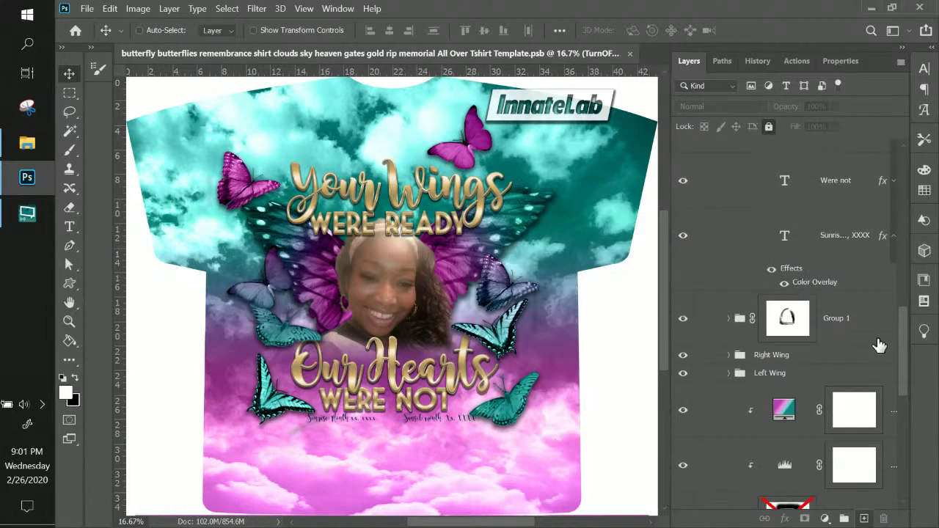
pyautogui.click(853, 328)
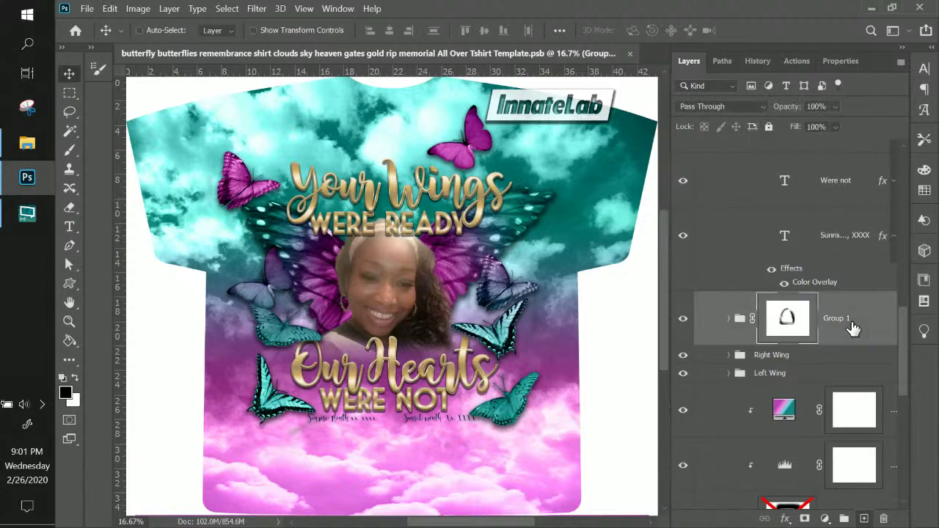
pyautogui.scroll(-2, 852, 328)
pyautogui.scroll(-4, 853, 328)
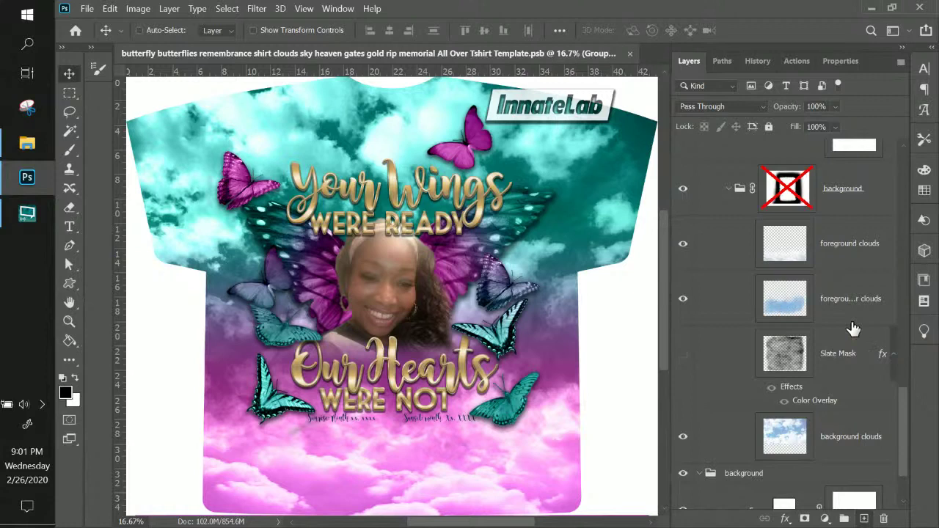
pyautogui.scroll(-2, 852, 328)
pyautogui.click(865, 277)
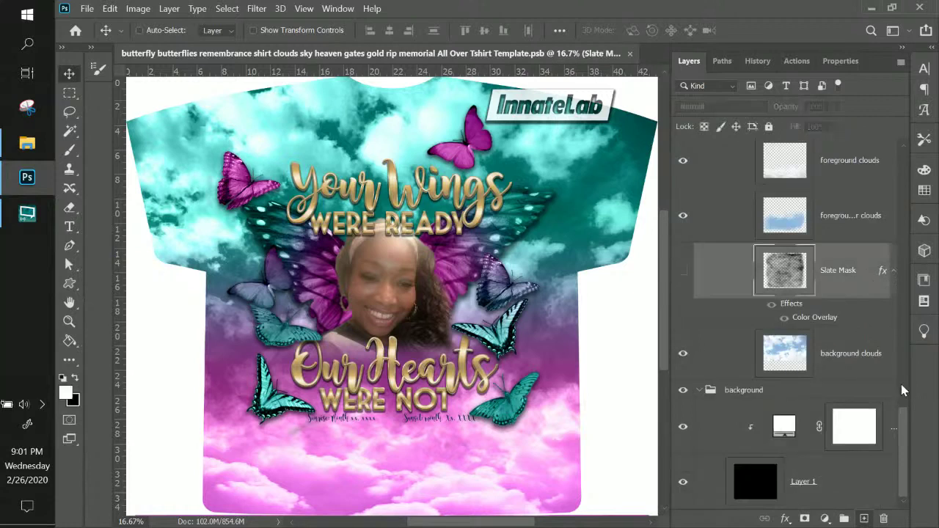
pyautogui.scroll(5, 913, 378)
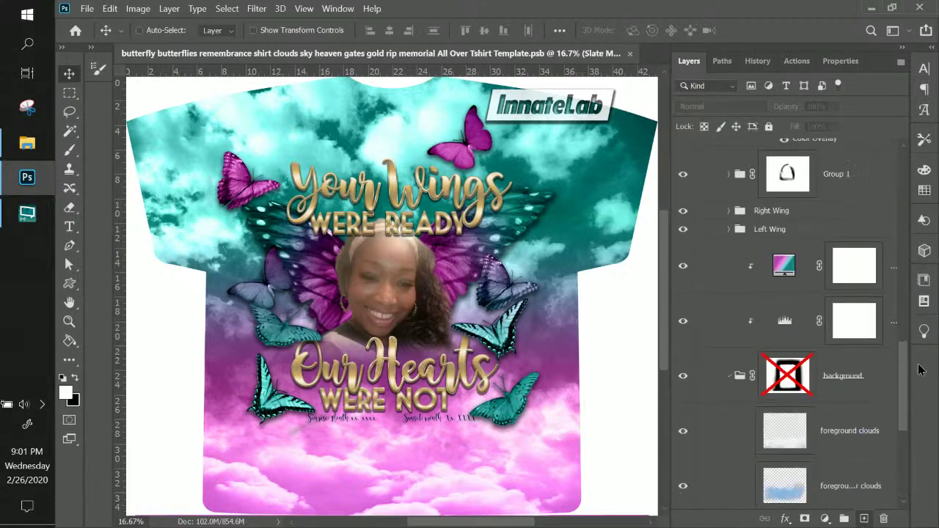
pyautogui.scroll(8, 917, 330)
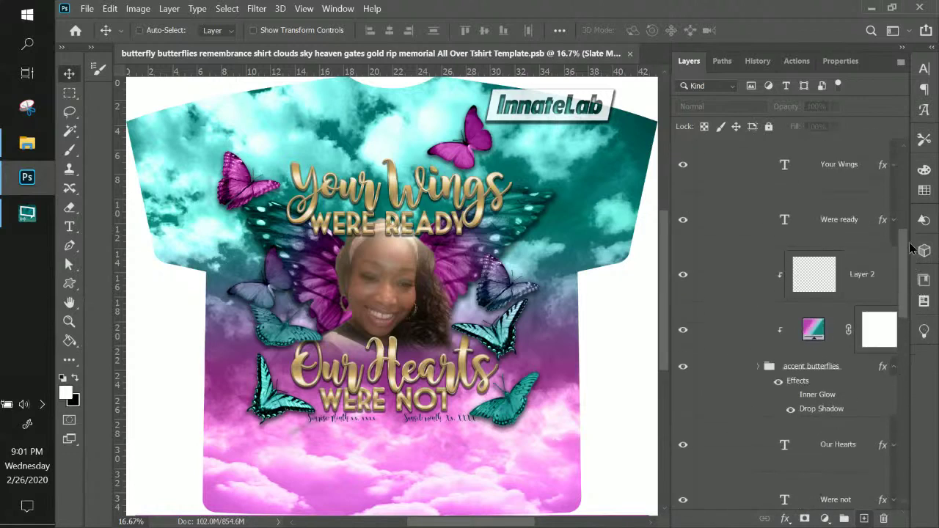
# - Scroll through the Layers panel to review the rest of the layer stack
pyautogui.moveTo(911, 249); pyautogui.dragTo(905, 167)
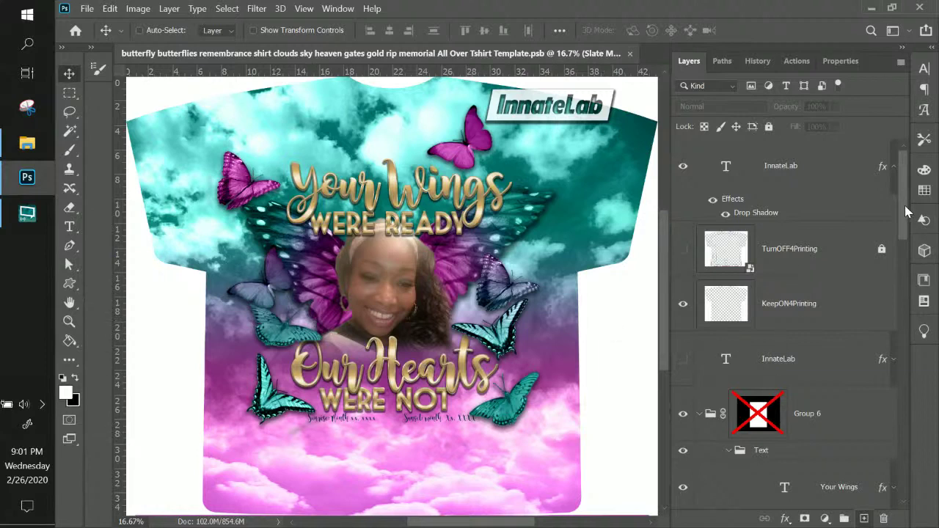
pyautogui.moveTo(905, 210); pyautogui.dragTo(905, 236)
pyautogui.scroll(-1, 904, 236)
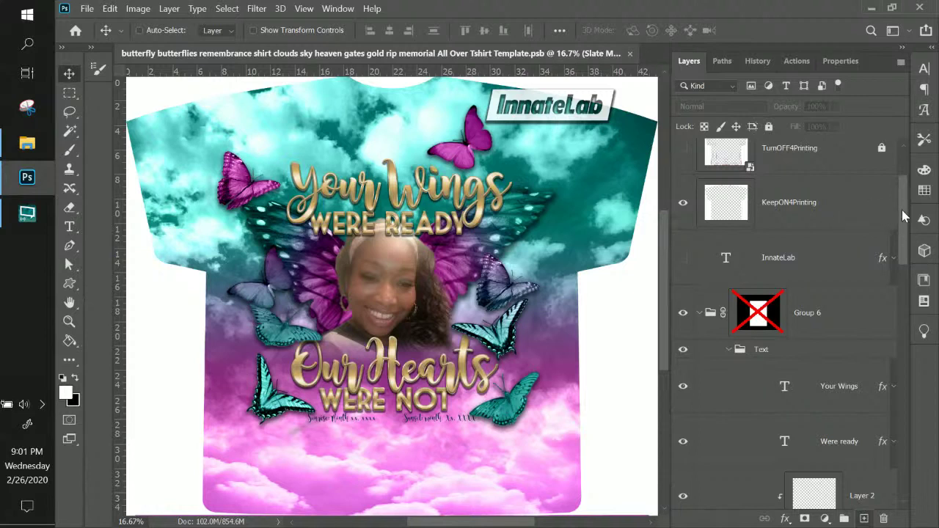
pyautogui.moveTo(902, 216); pyautogui.dragTo(900, 377)
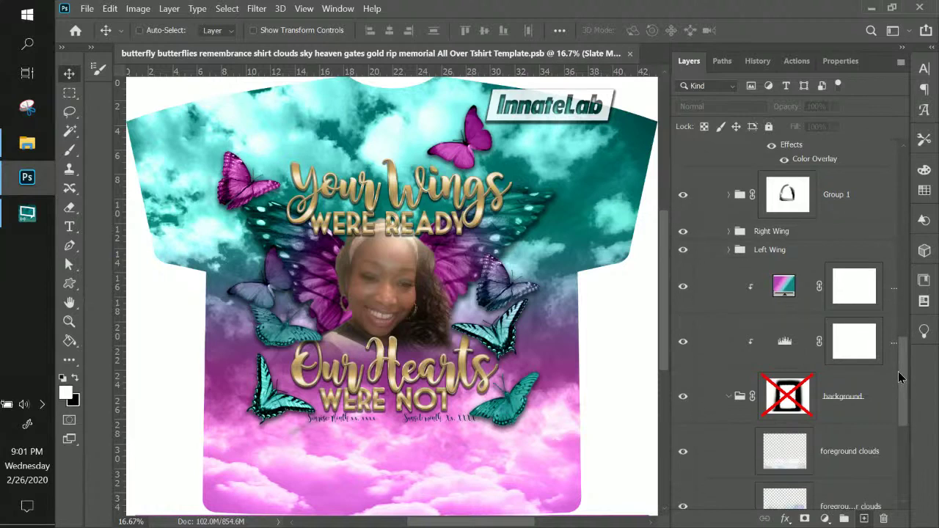
pyautogui.moveTo(901, 377); pyautogui.dragTo(903, 402)
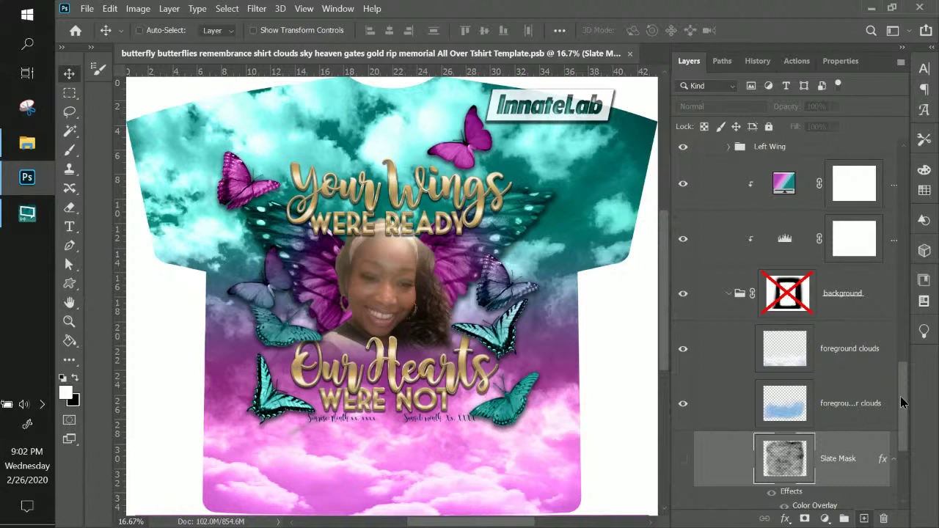
pyautogui.moveTo(902, 403); pyautogui.dragTo(905, 450)
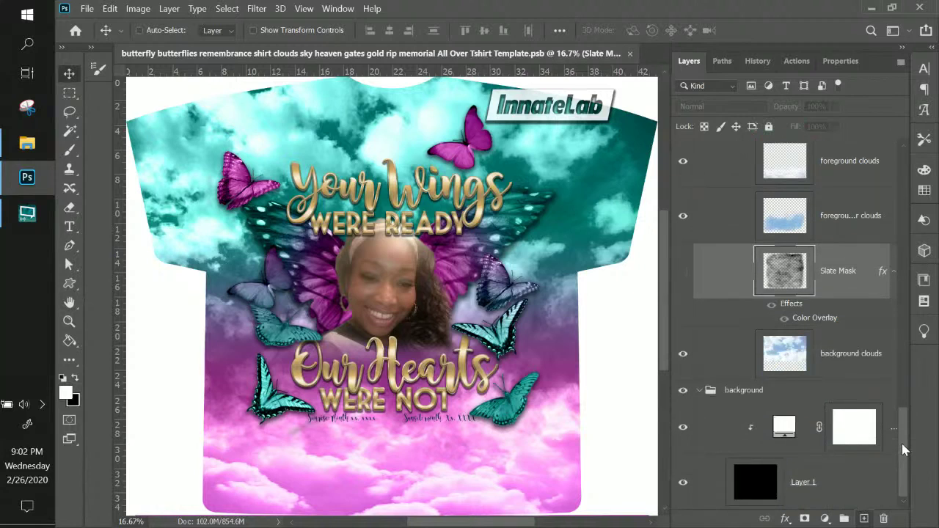
pyautogui.scroll(5, 831, 301)
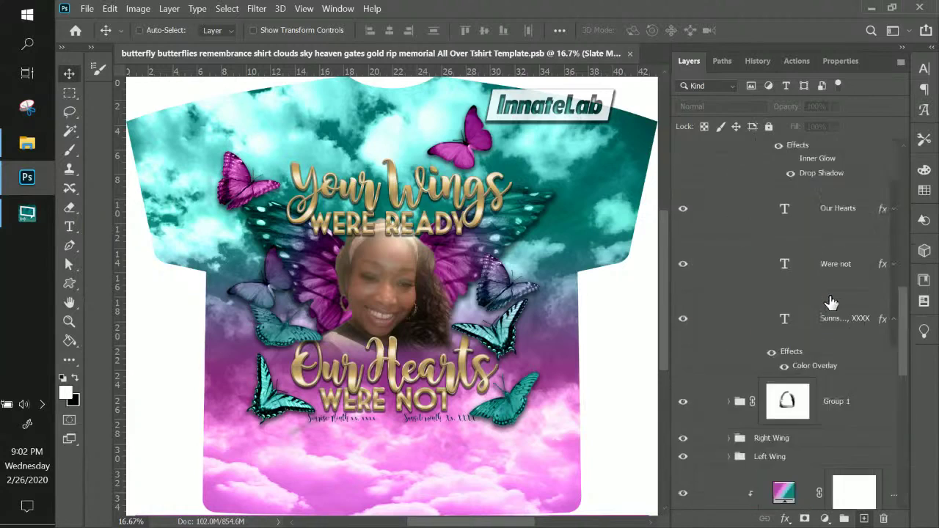
pyautogui.scroll(5, 831, 301)
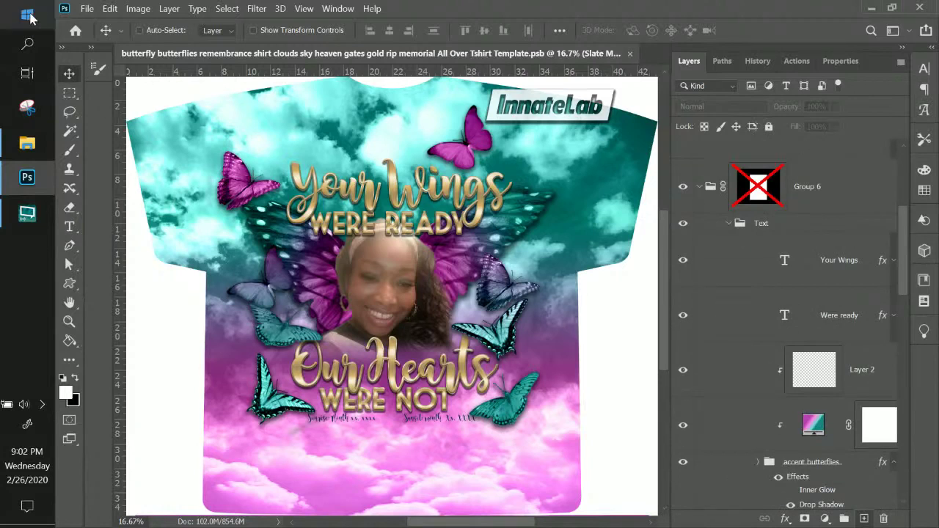
# - Launch Google Chrome from the Start menu and move its window aside to reveal Photoshop
pyautogui.click(28, 15)
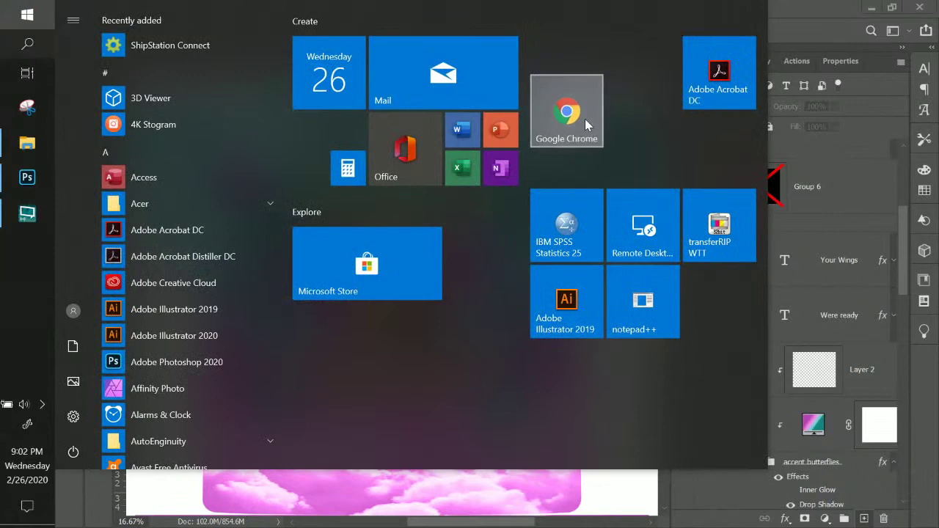
pyautogui.click(562, 103)
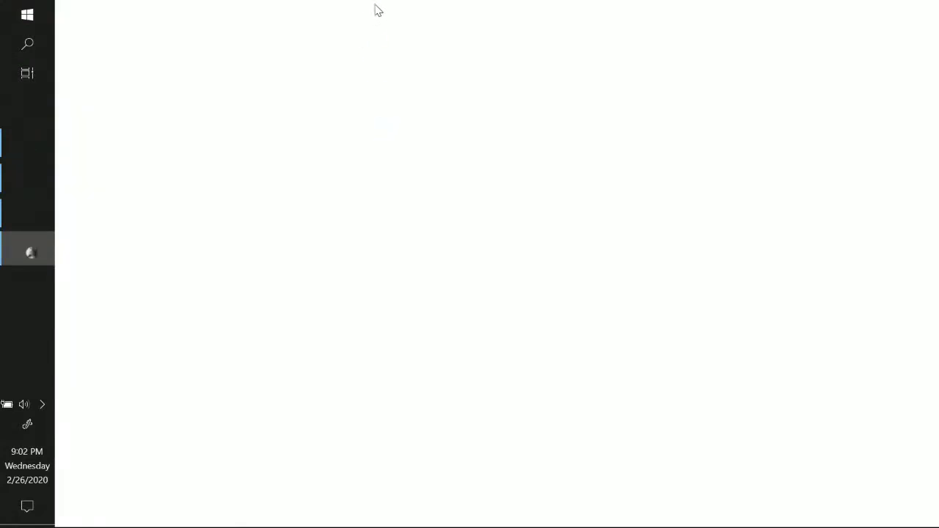
pyautogui.moveTo(376, 6); pyautogui.dragTo(938, 37)
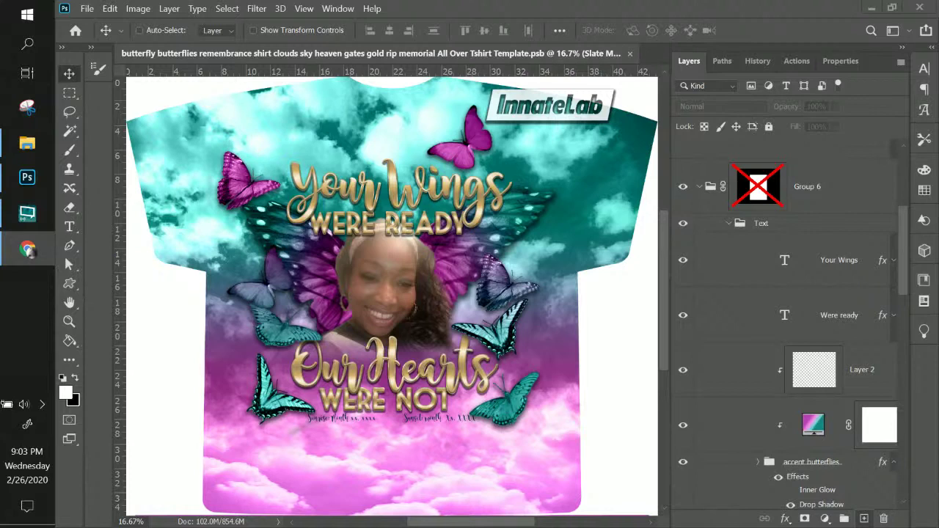
# - Return to the Photoshop butterfly memorial T-shirt template
pyautogui.click(715, 189)
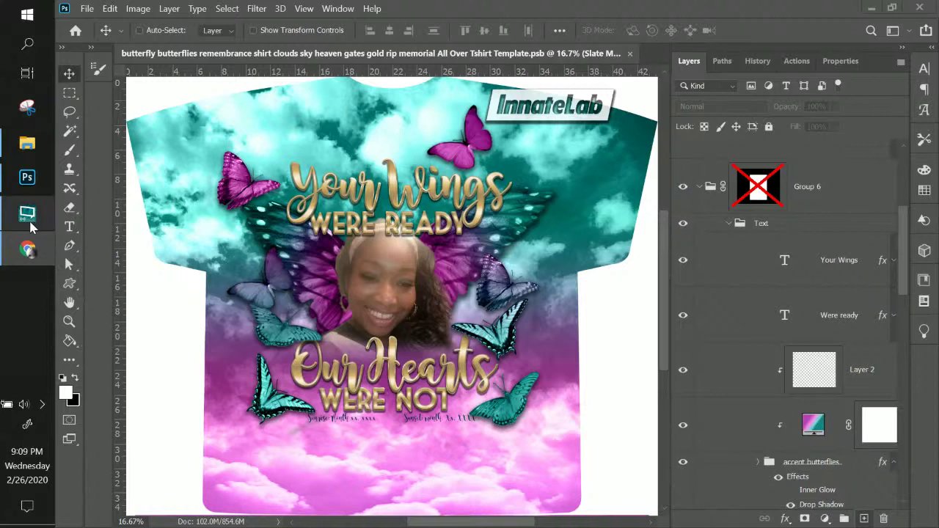
pyautogui.moveTo(30, 227)
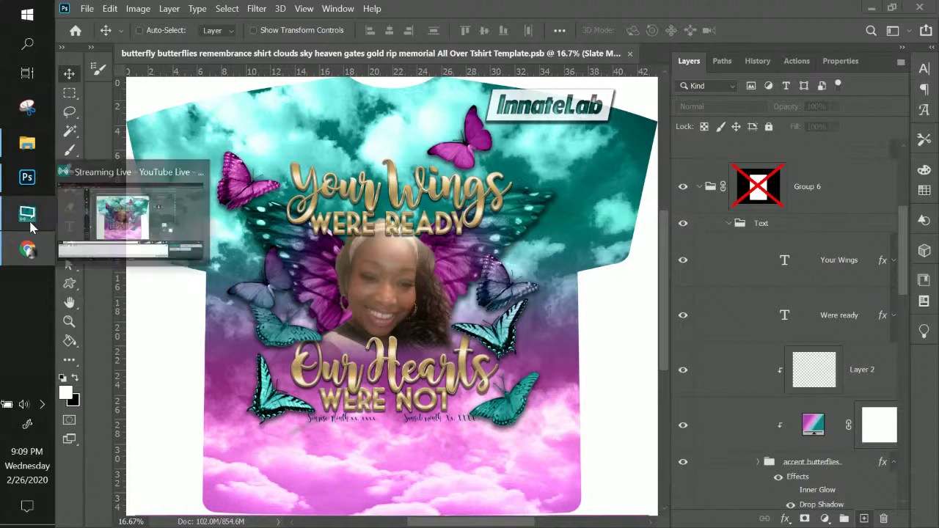
# - Select the Group 6 layer group in Photoshop, then switch to the browser for Sylvia5.png
pyautogui.click(33, 181)
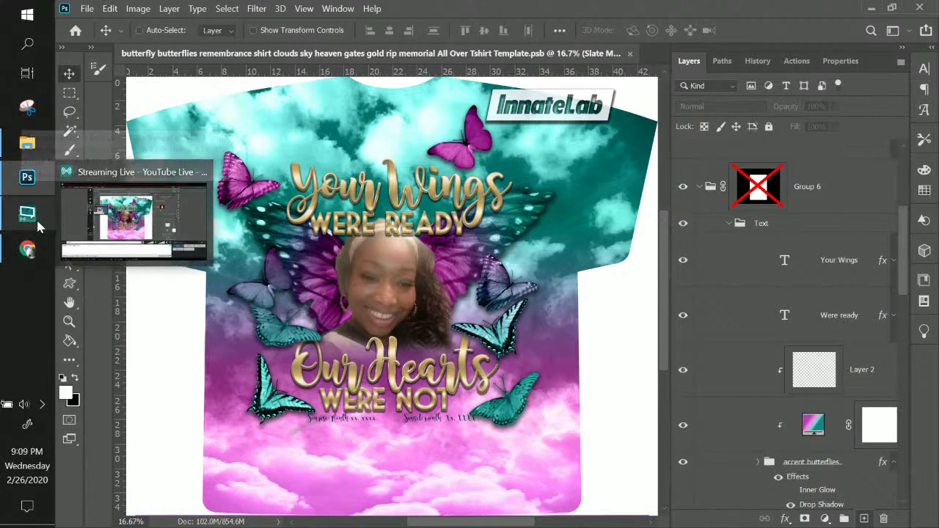
pyautogui.click(828, 205)
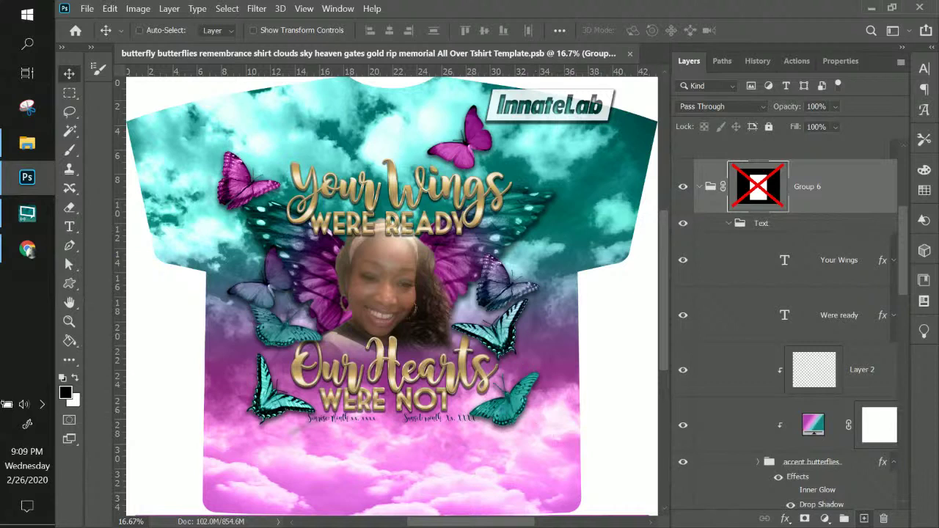
pyautogui.click(28, 250)
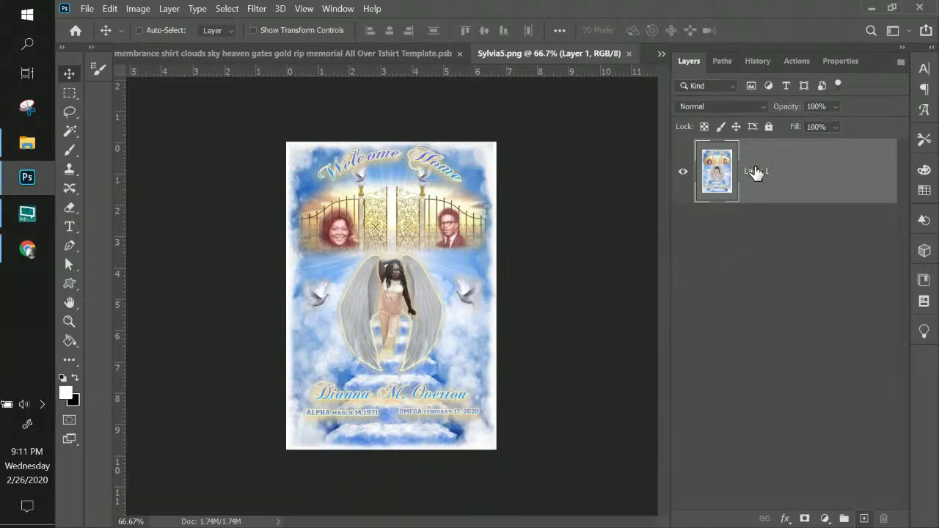
# - View the Sylvia5.png memorial image at actual size
pyautogui.hotkey('ctrl', '+')
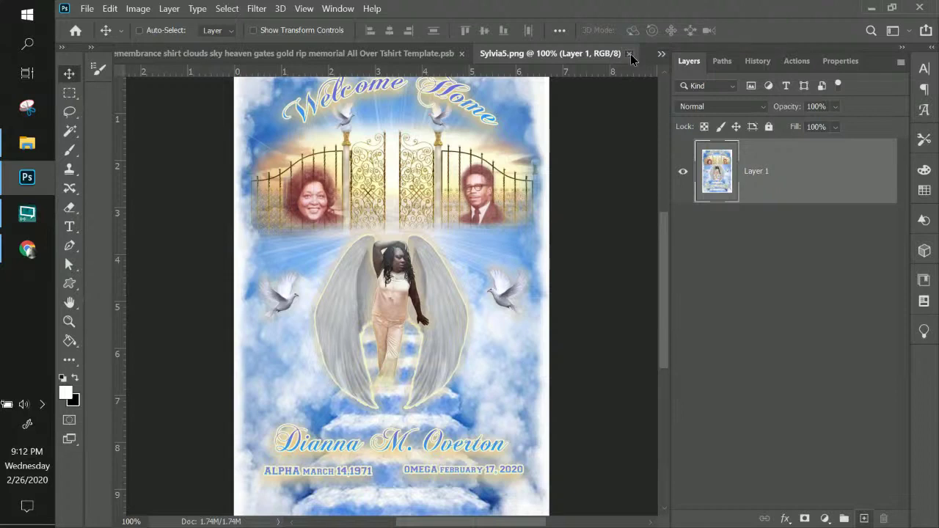
# - Close Sylvia5.png and return to the T-shirt template's layer stack
pyautogui.click(630, 54)
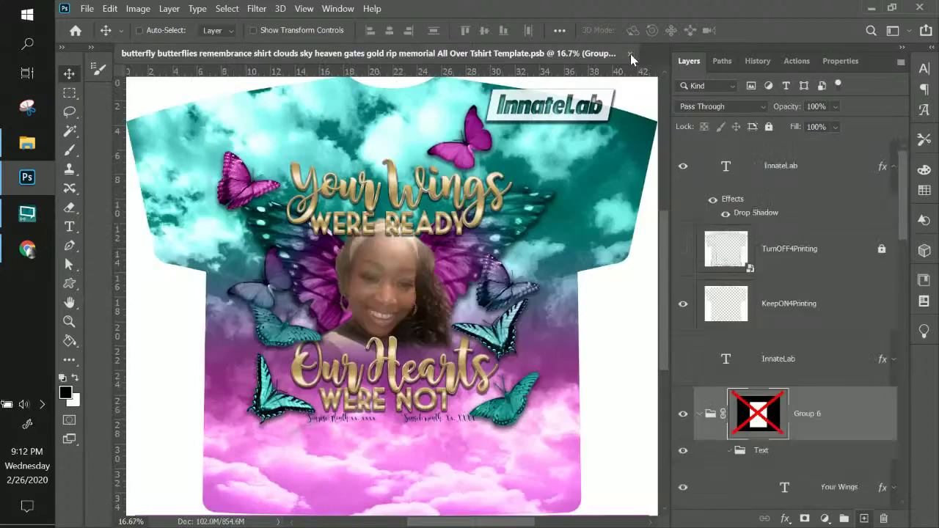
pyautogui.scroll(-3, 807, 385)
pyautogui.scroll(3, 807, 385)
pyautogui.scroll(-8, 856, 315)
pyautogui.scroll(-5, 857, 317)
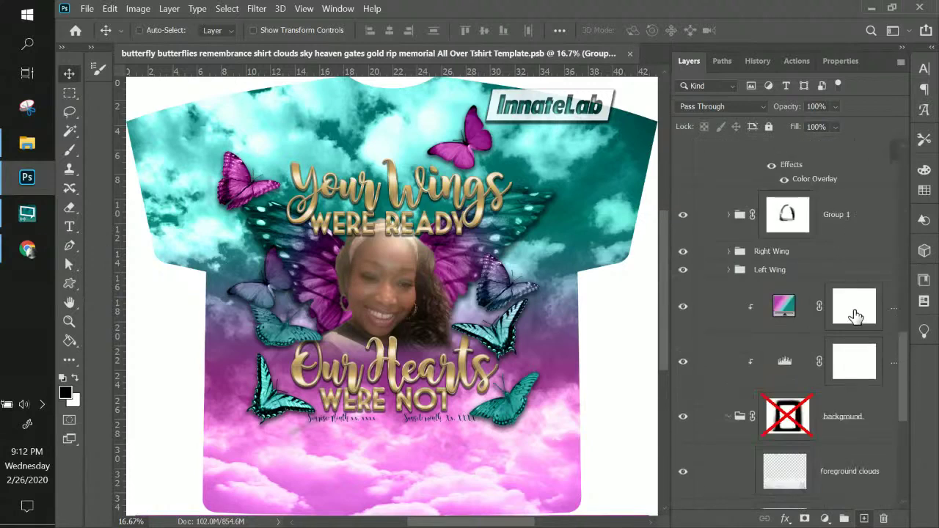
pyautogui.scroll(6, 855, 316)
pyautogui.scroll(-5, 855, 315)
# - Expand the Right Wing group and hide its gradient colour layer, keeping the wing texture visible
pyautogui.click(730, 258)
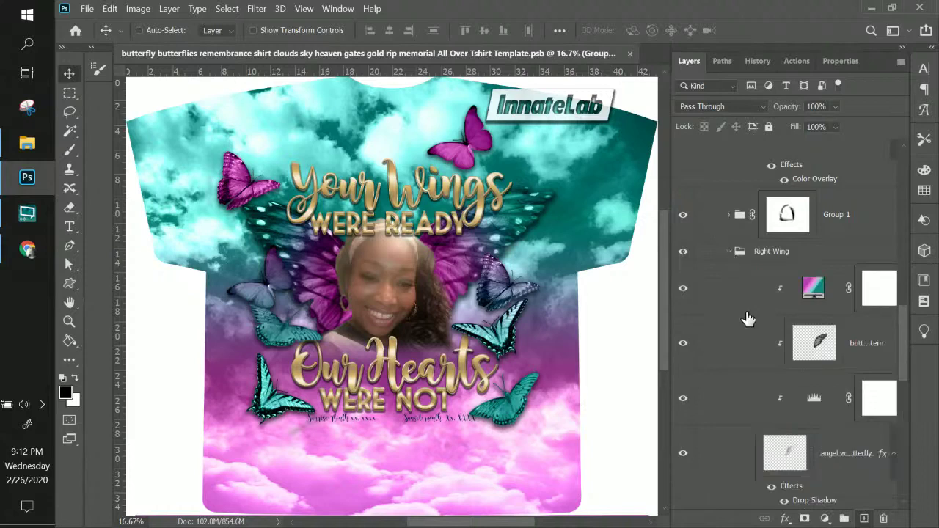
pyautogui.scroll(-5, 746, 318)
pyautogui.scroll(5, 740, 242)
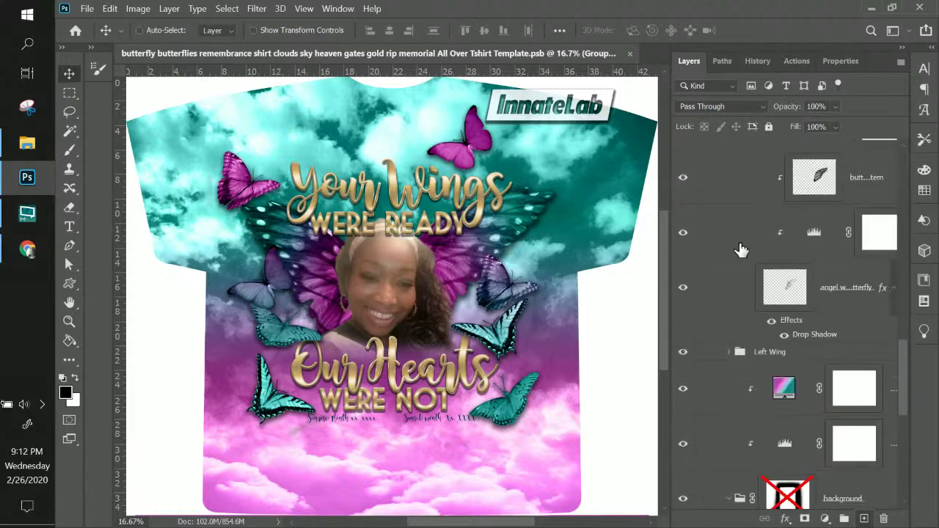
pyautogui.click(831, 261)
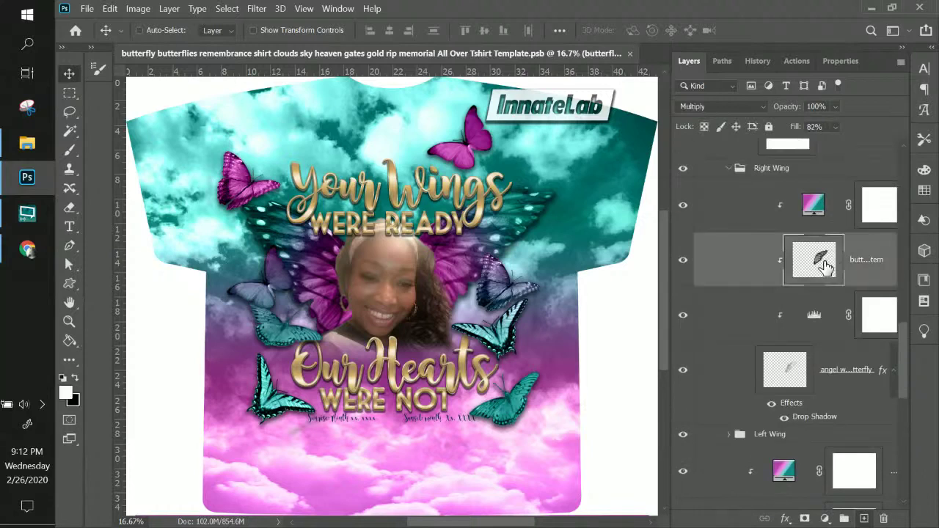
pyautogui.click(682, 262)
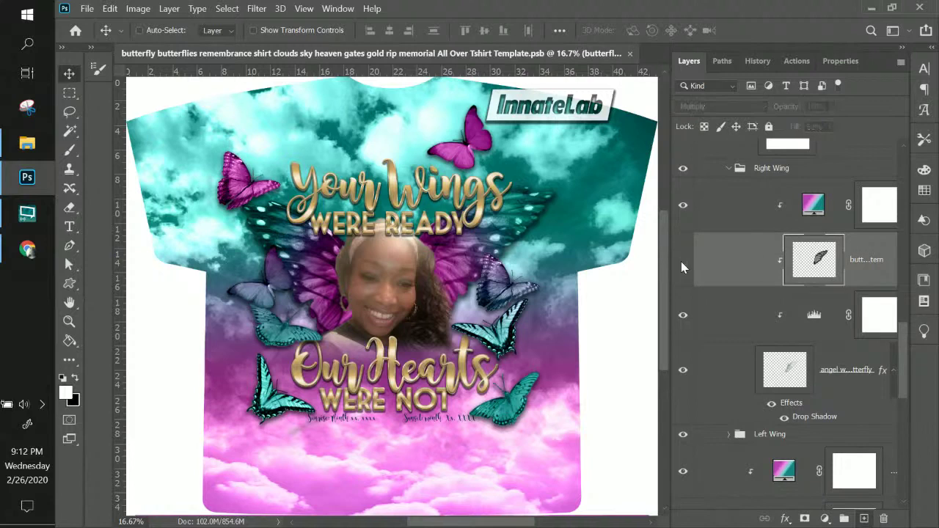
pyautogui.click(682, 206)
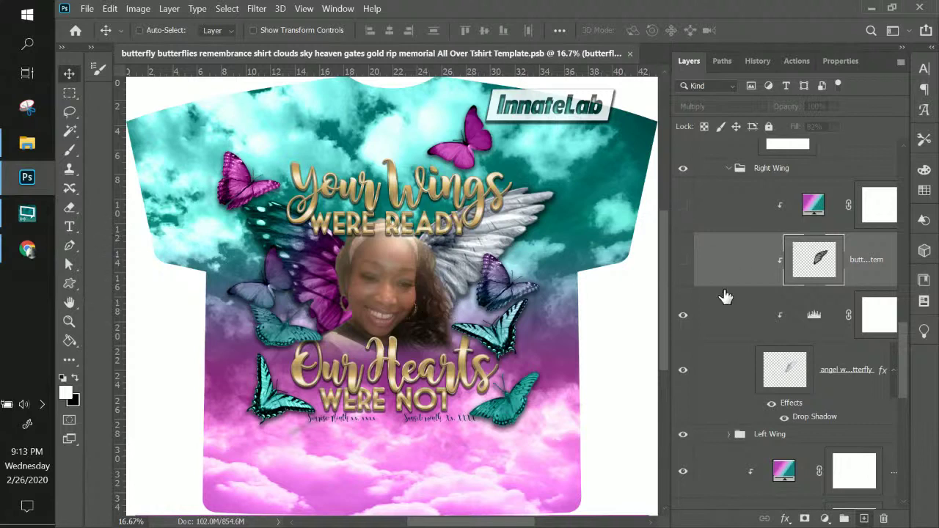
pyautogui.click(683, 263)
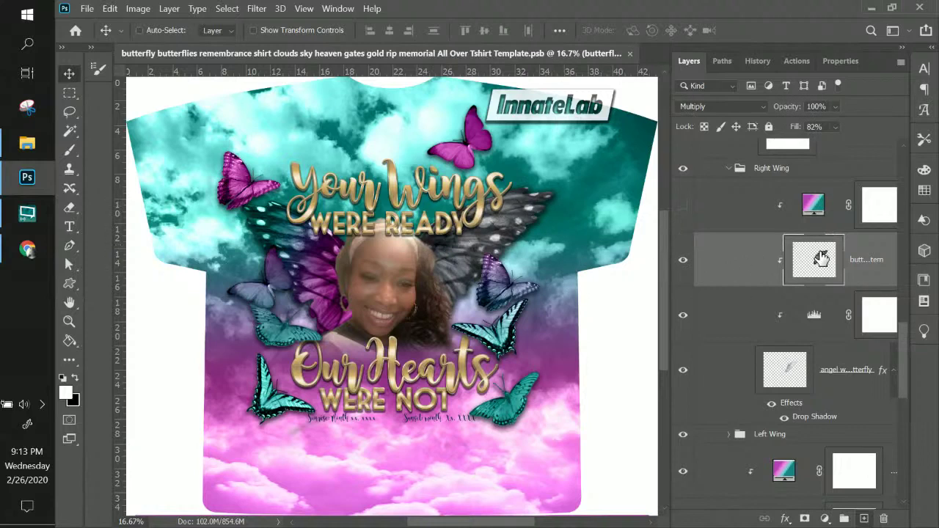
pyautogui.click(111, 9)
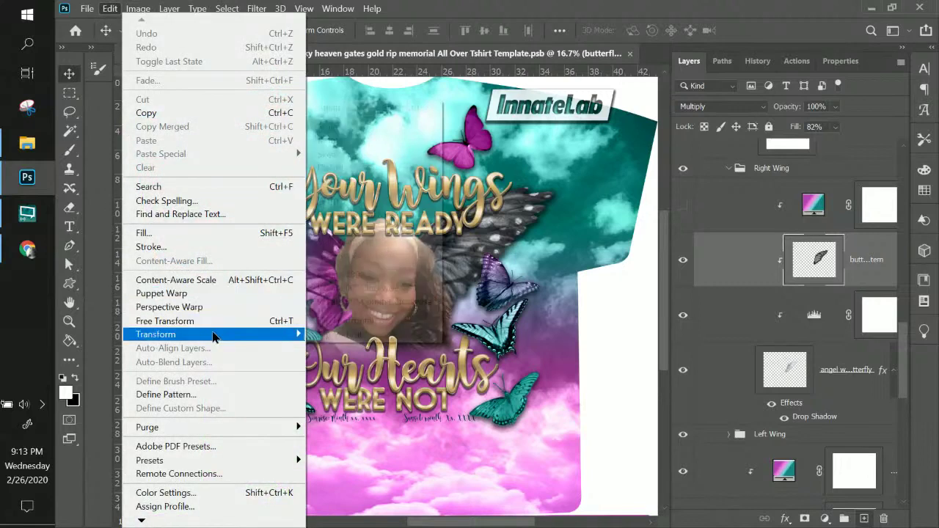
# - Warp the right wing's texture, bending its mesh and pulling its right corners to fit the wing
pyautogui.moveTo(213, 335)
pyautogui.click(327, 200)
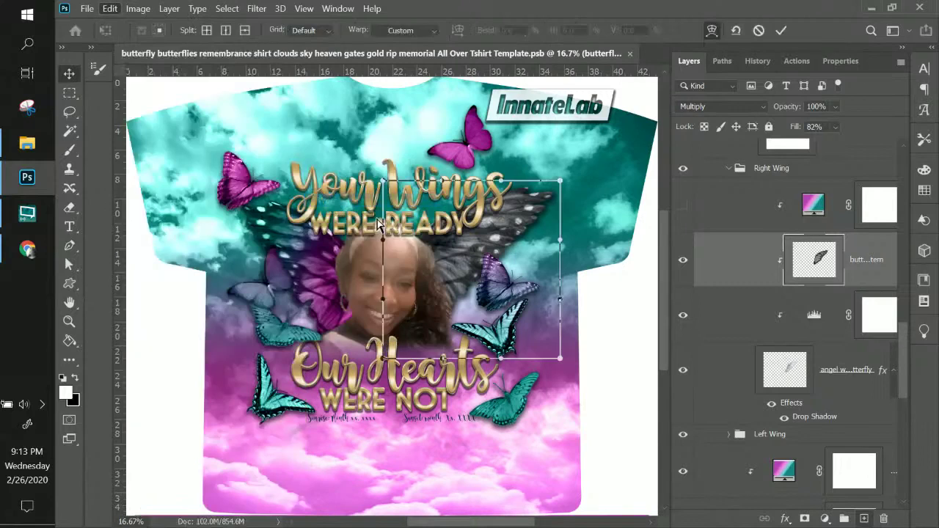
pyautogui.moveTo(382, 184); pyautogui.dragTo(394, 200)
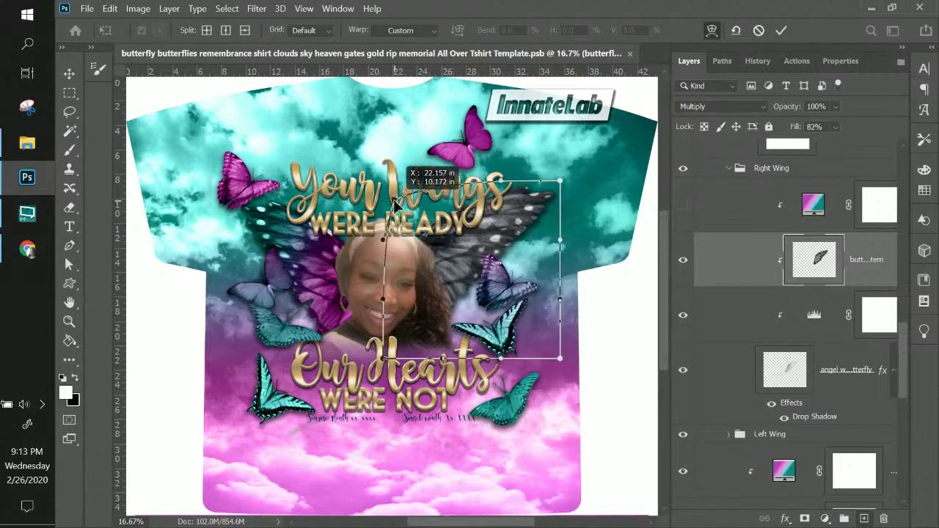
pyautogui.moveTo(560, 360); pyautogui.dragTo(501, 283)
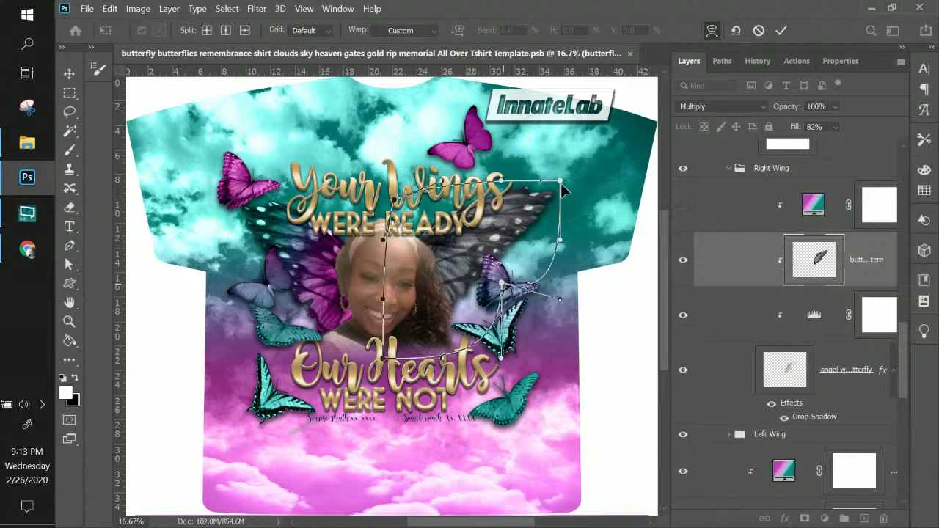
pyautogui.moveTo(559, 181)
pyautogui.mouseDown()
pyautogui.moveTo(539, 207)
pyautogui.moveTo(570, 192)
pyautogui.moveTo(569, 181)
pyautogui.mouseUp()
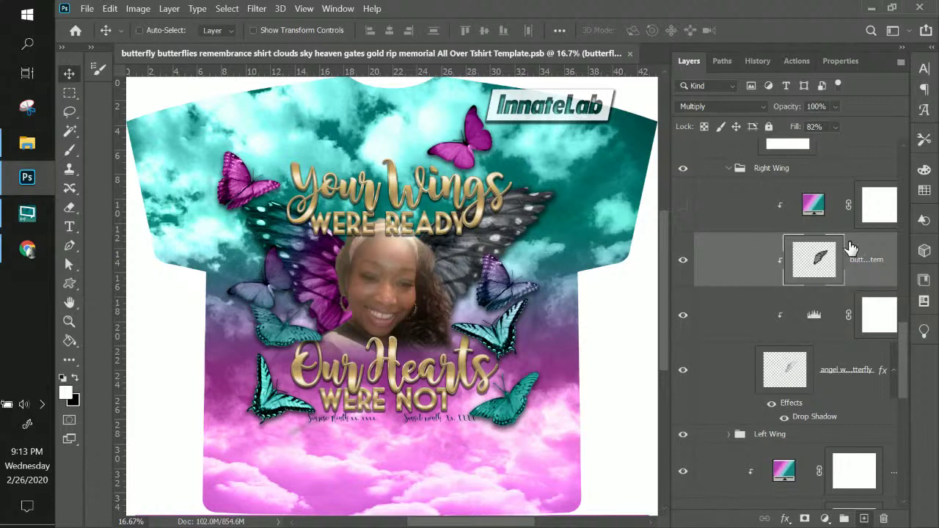
# - Raise the wing texture layer's fill to 100% and show the gradient colour layer again
pyautogui.click(835, 127)
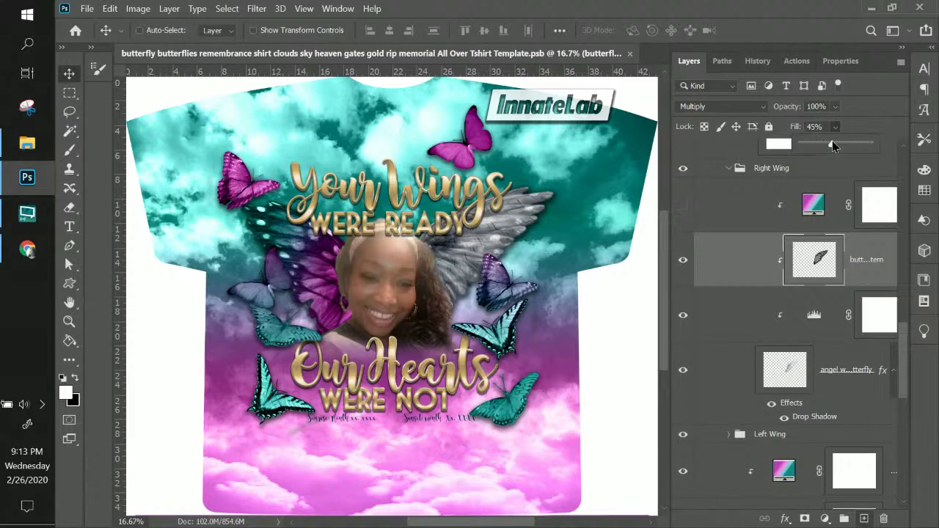
pyautogui.moveTo(832, 144); pyautogui.dragTo(852, 145)
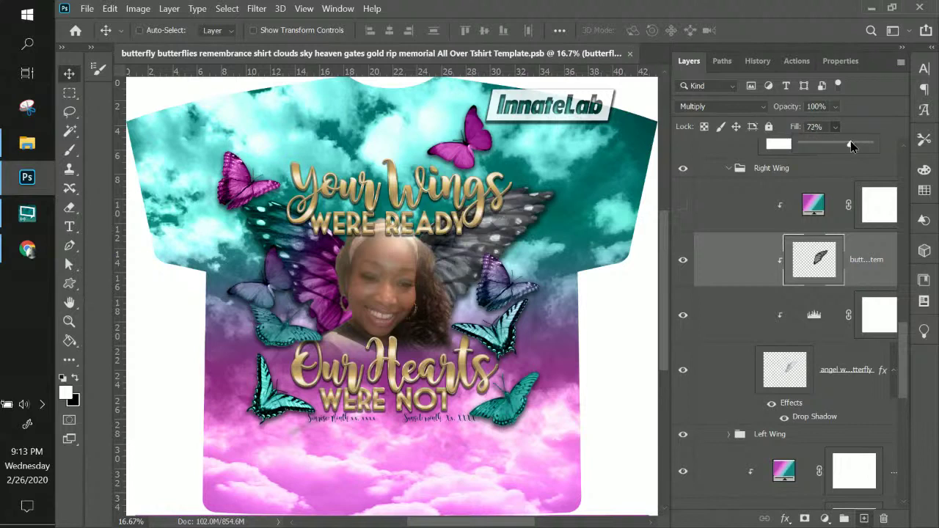
pyautogui.click(681, 213)
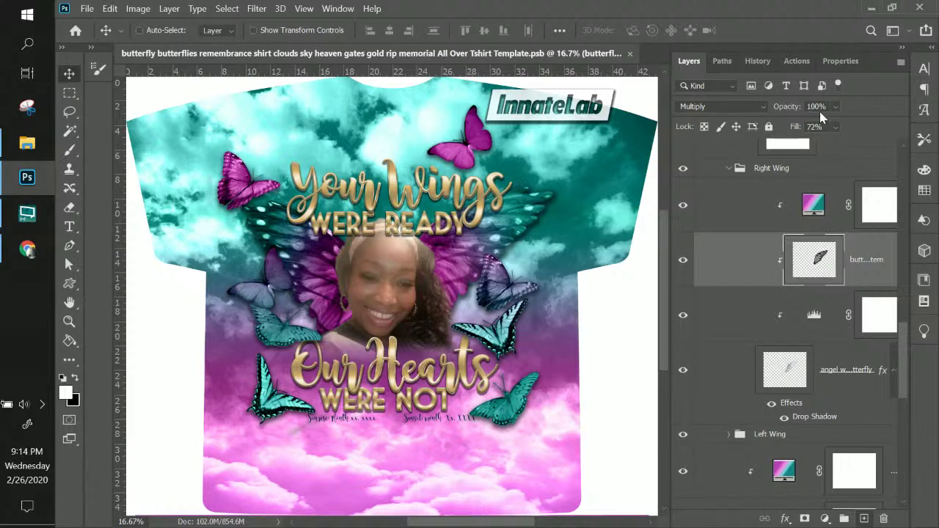
pyautogui.moveTo(836, 127); pyautogui.dragTo(875, 147)
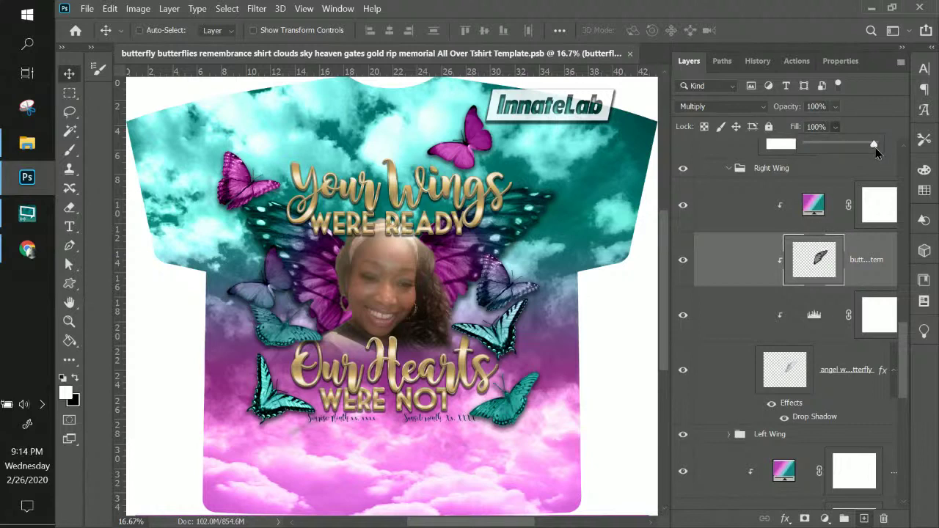
pyautogui.click(785, 370)
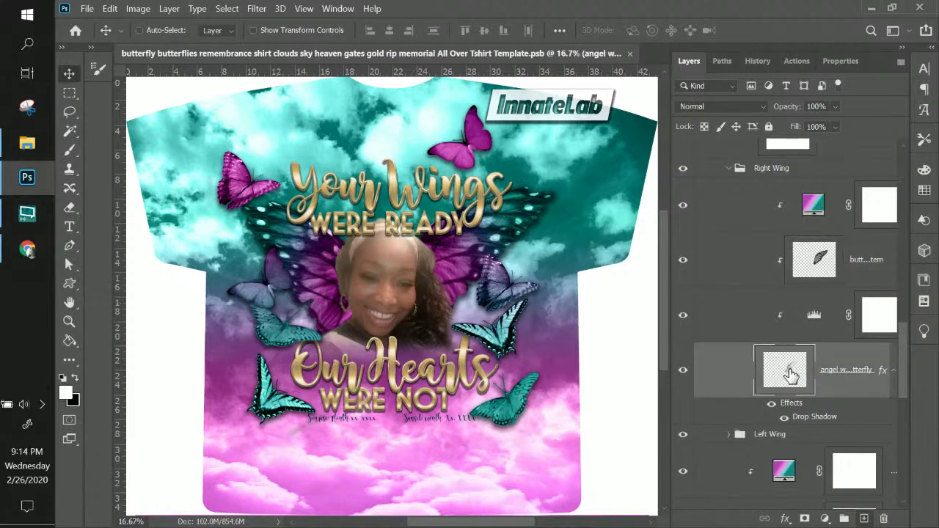
# - Place a copy of the angel wing layer above the right wing's gradient layer
pyautogui.moveTo(790, 374); pyautogui.dragTo(806, 310)
pyautogui.moveTo(810, 243); pyautogui.dragTo(807, 191)
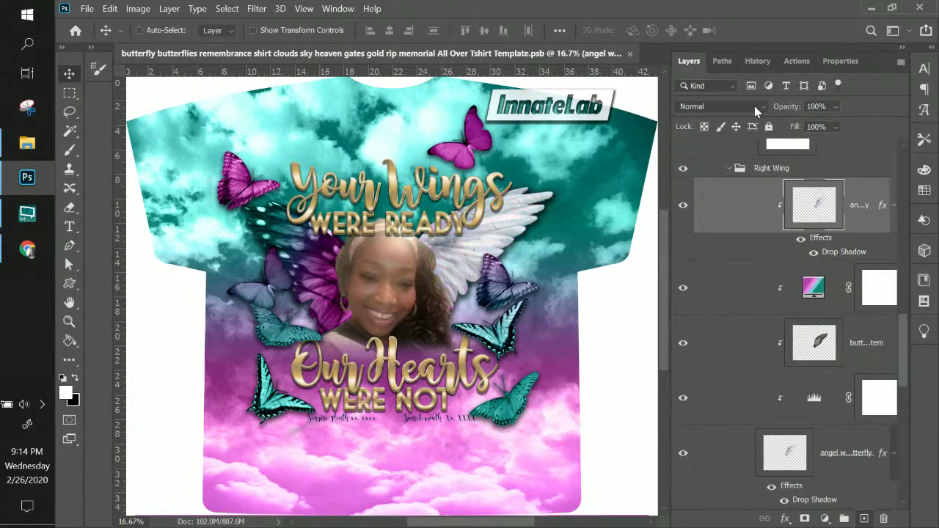
pyautogui.click(758, 105)
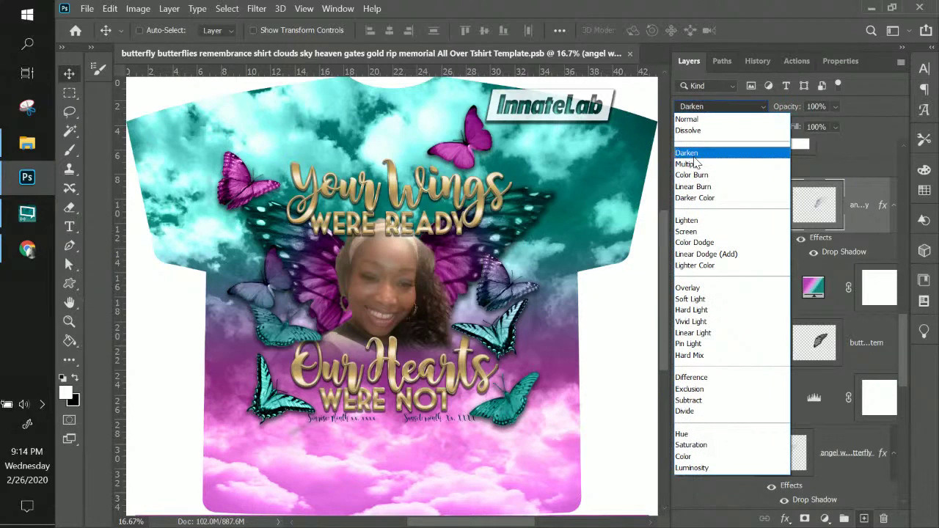
pyautogui.click(693, 155)
# - Try several blend modes on the angel wing copy and settle on Soft Light
pyautogui.press('Down')
pyautogui.press('Down')
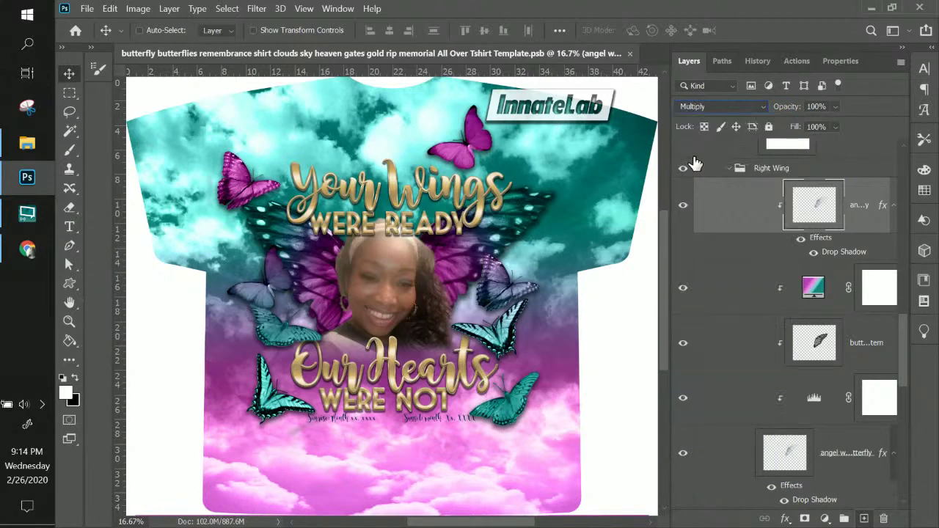
pyautogui.press('Up')
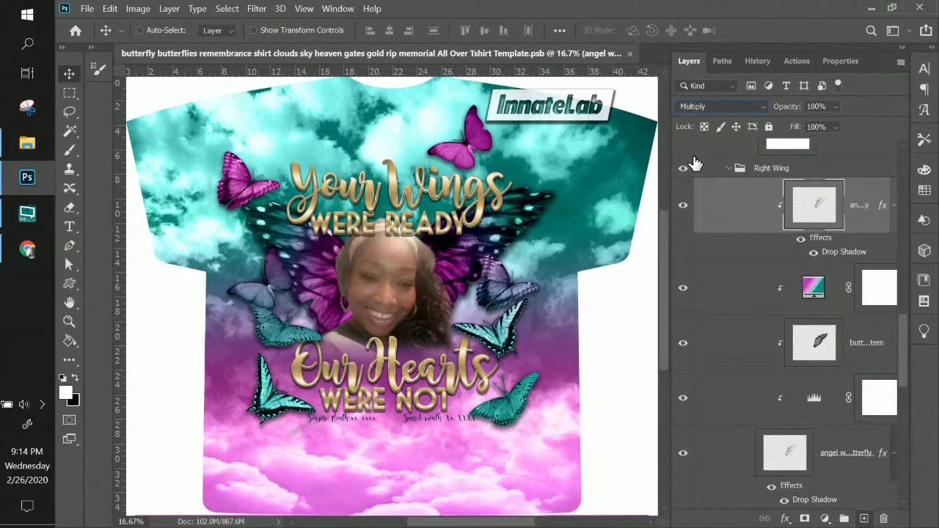
pyautogui.press('Down')
pyautogui.press('Down')
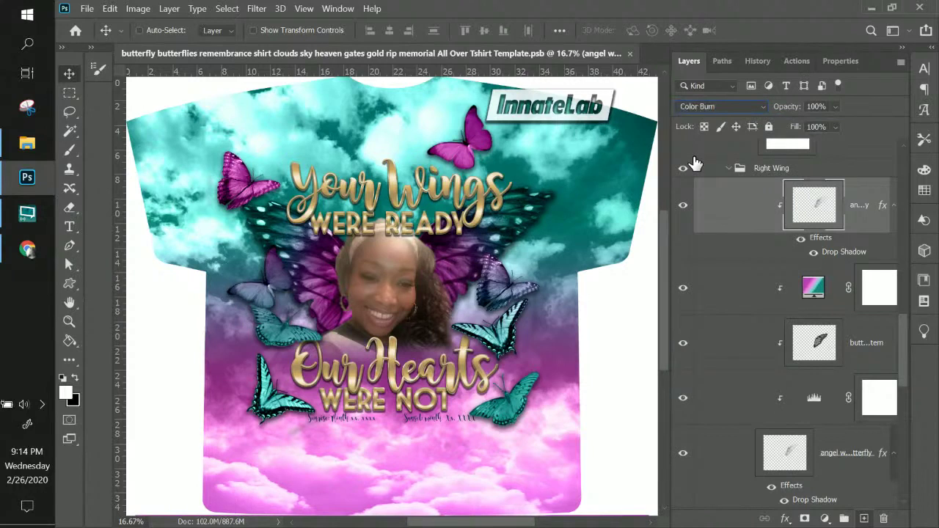
pyautogui.press('Down')
pyautogui.press('Down')
pyautogui.press('Down')
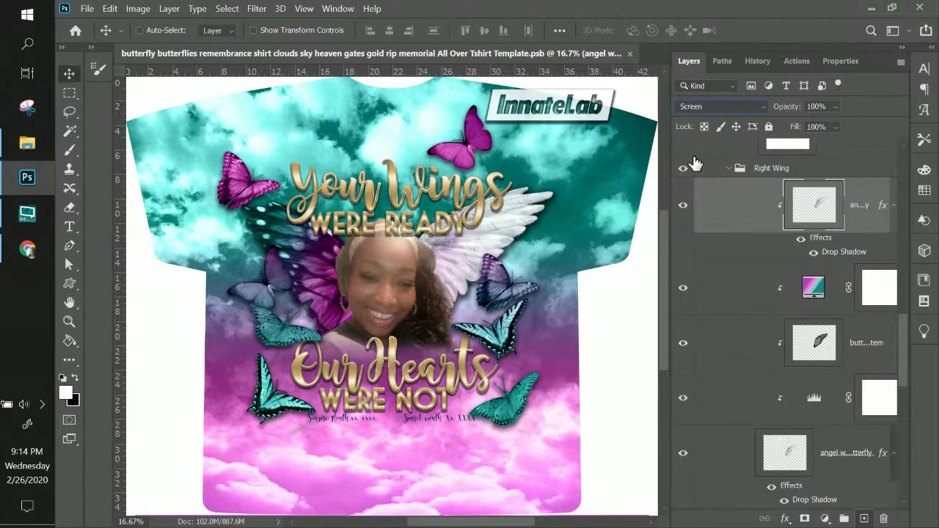
pyautogui.press('Down')
pyautogui.press('Down')
pyautogui.press('Down')
pyautogui.press('Down')
pyautogui.press('Down')
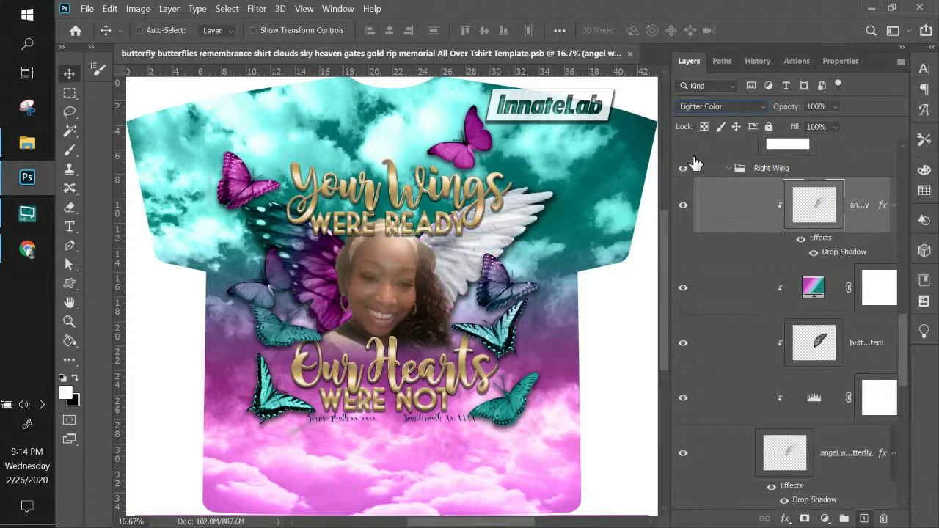
pyautogui.press('Up')
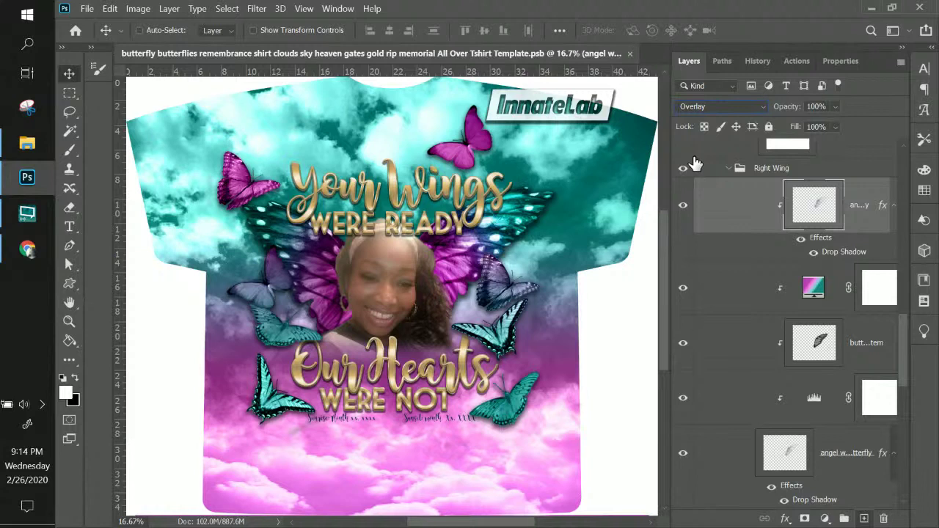
pyautogui.press('Down')
pyautogui.press('Down')
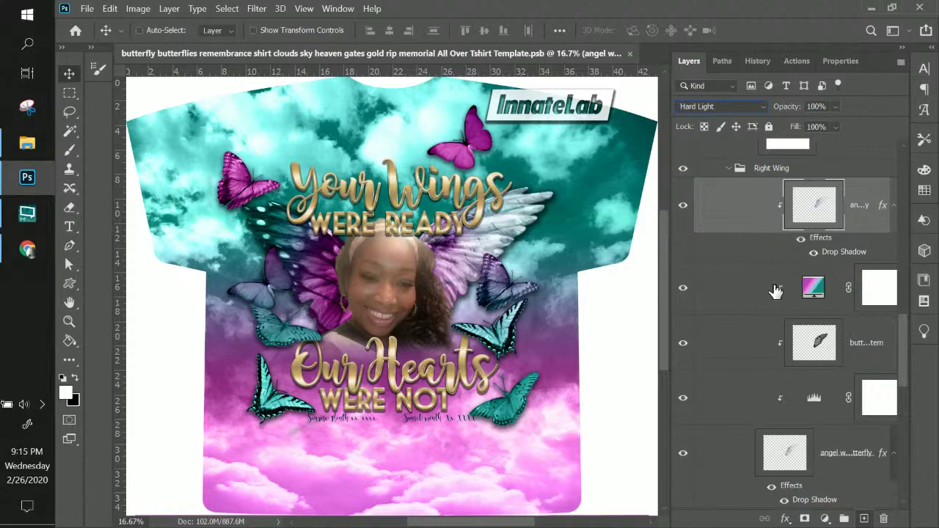
pyautogui.hotkey('shift', '-')
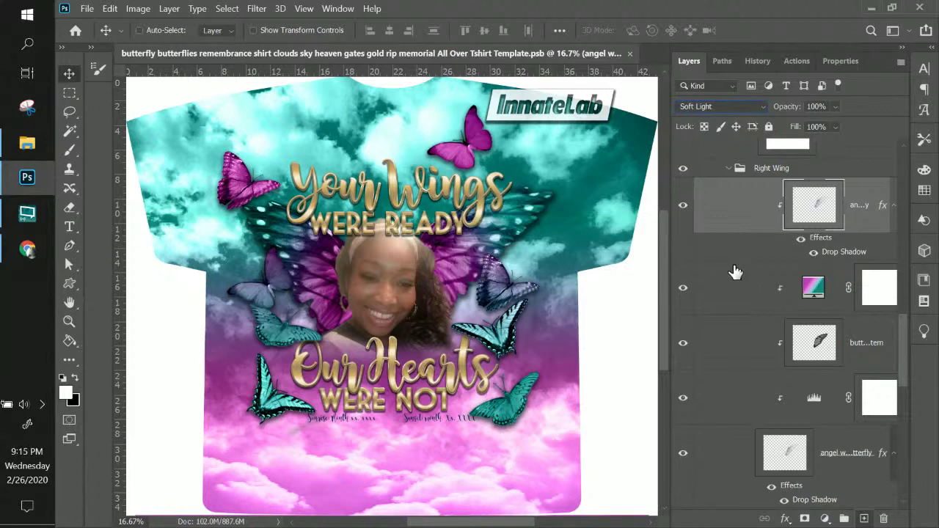
# - Compare the wing with and without the angel wing copy, then delete the copy
pyautogui.click(683, 207)
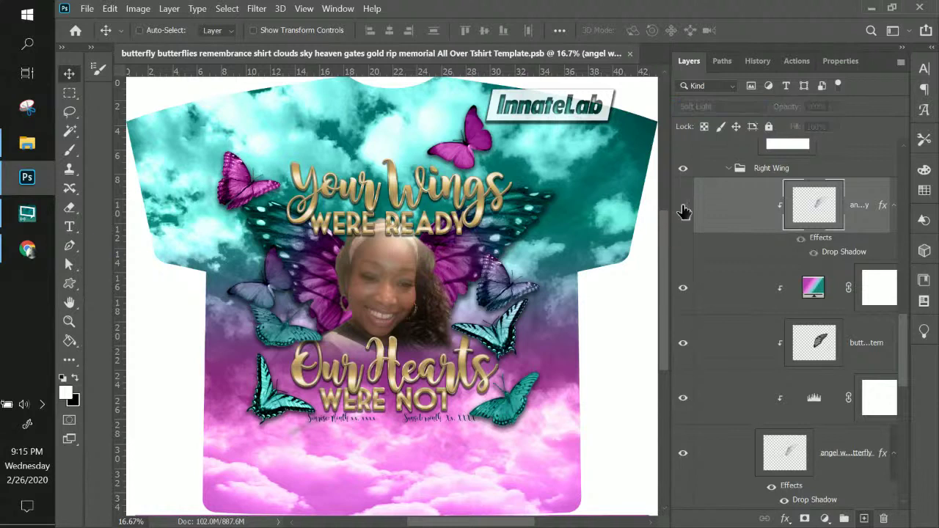
pyautogui.click(683, 208)
pyautogui.click(683, 207)
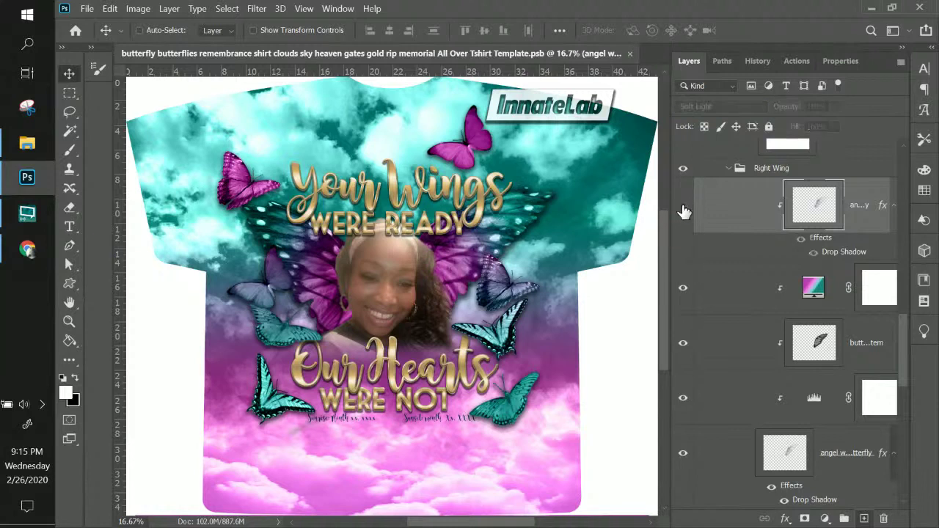
pyautogui.click(683, 207)
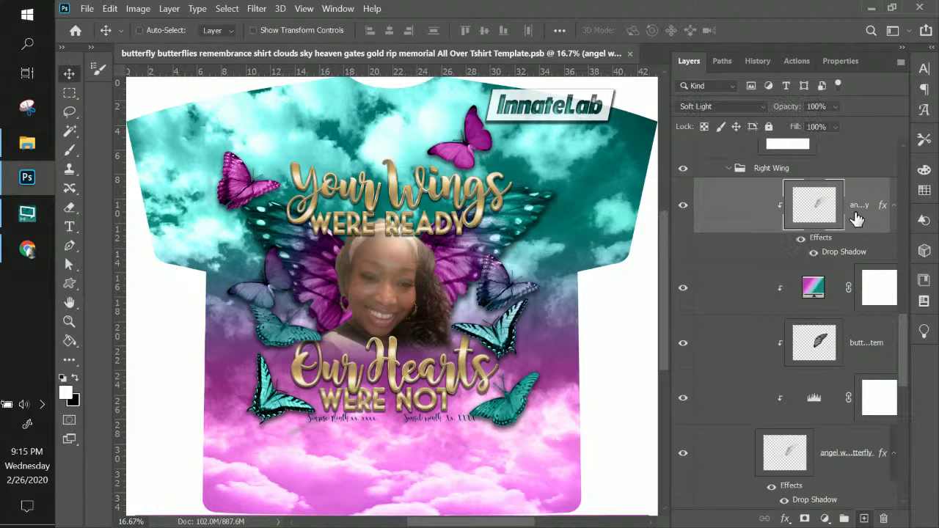
pyautogui.press('Delete')
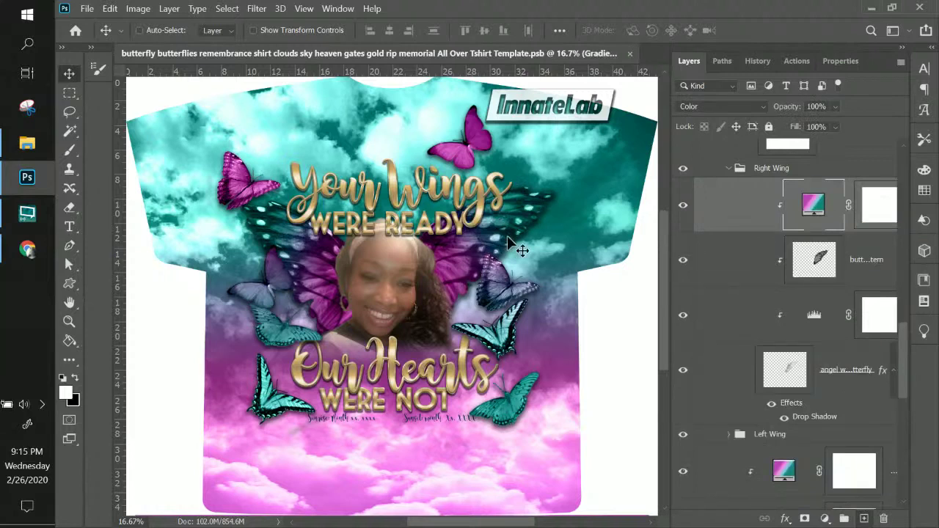
# - Toggle the angel wing, Levels and butterfly texture layers, leaving the texture hidden
pyautogui.click(833, 377)
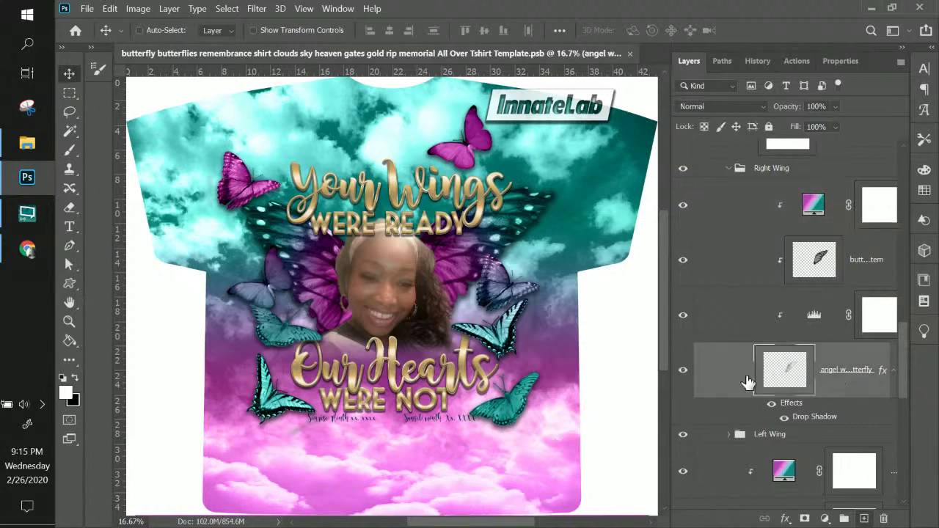
pyautogui.click(683, 372)
pyautogui.click(683, 373)
pyautogui.click(683, 316)
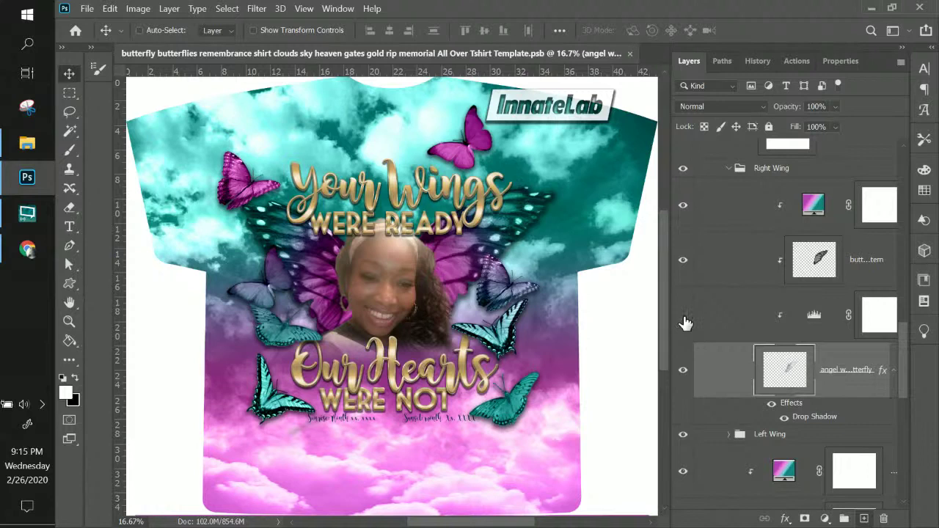
pyautogui.click(683, 316)
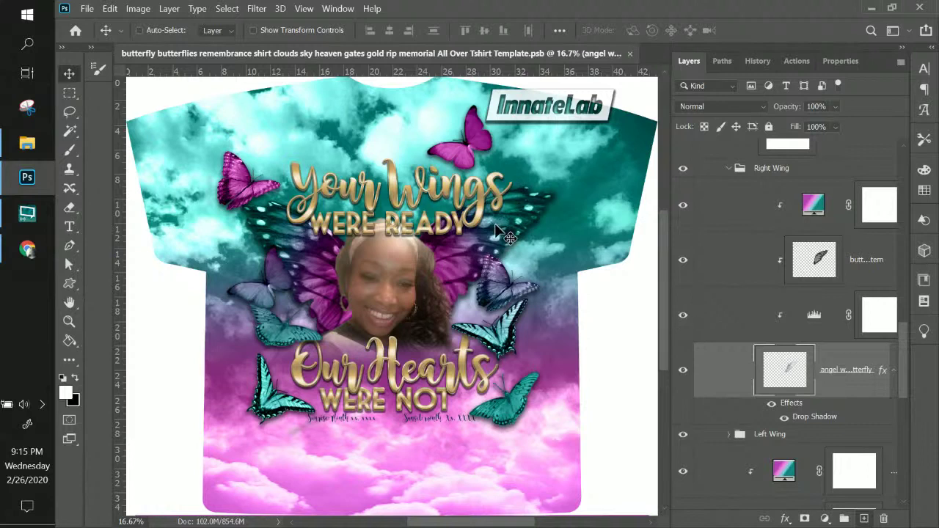
pyautogui.click(682, 315)
pyautogui.click(683, 260)
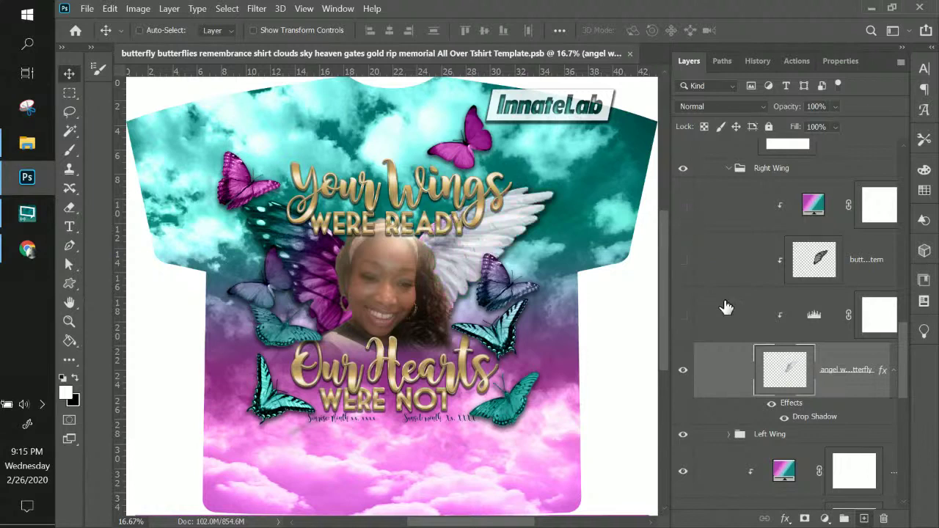
pyautogui.click(682, 317)
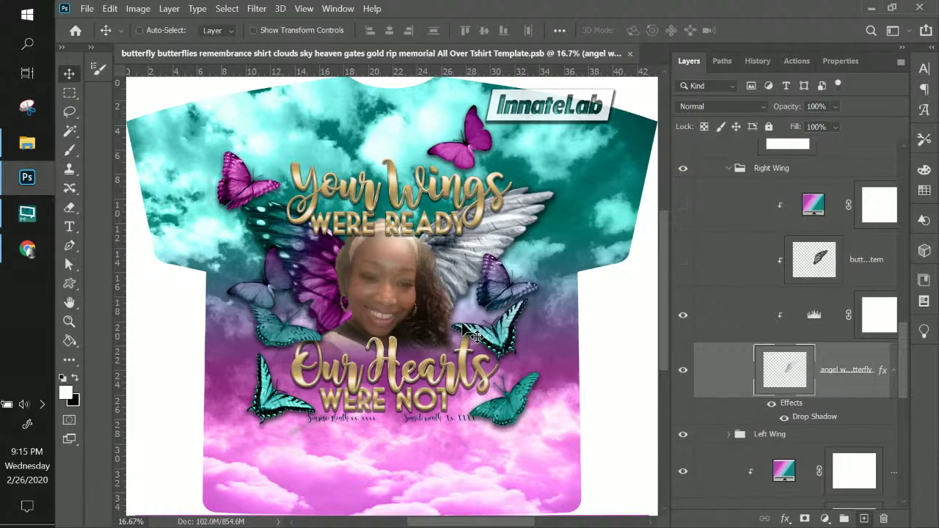
# - Set the right wing's Levels adjustment inputs to 92, 0.63 and 232
pyautogui.doubleClick(814, 316)
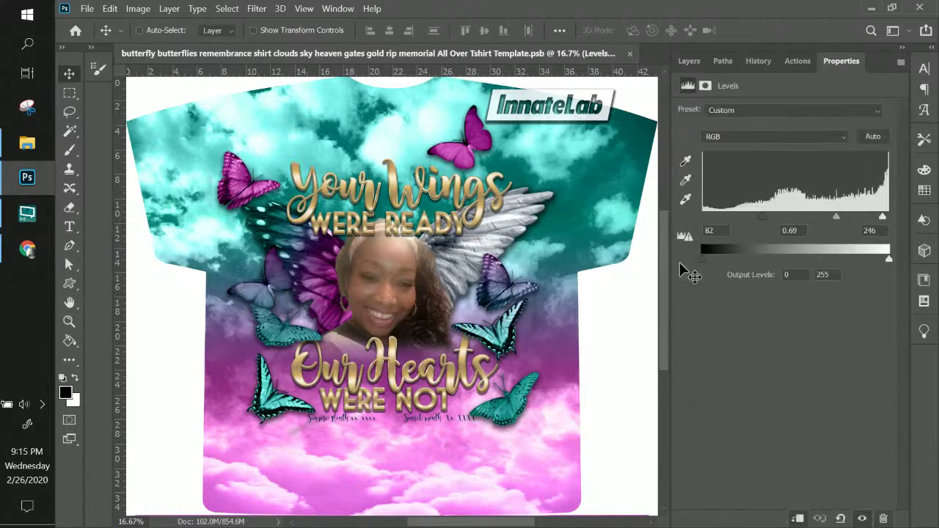
pyautogui.click(167, 9)
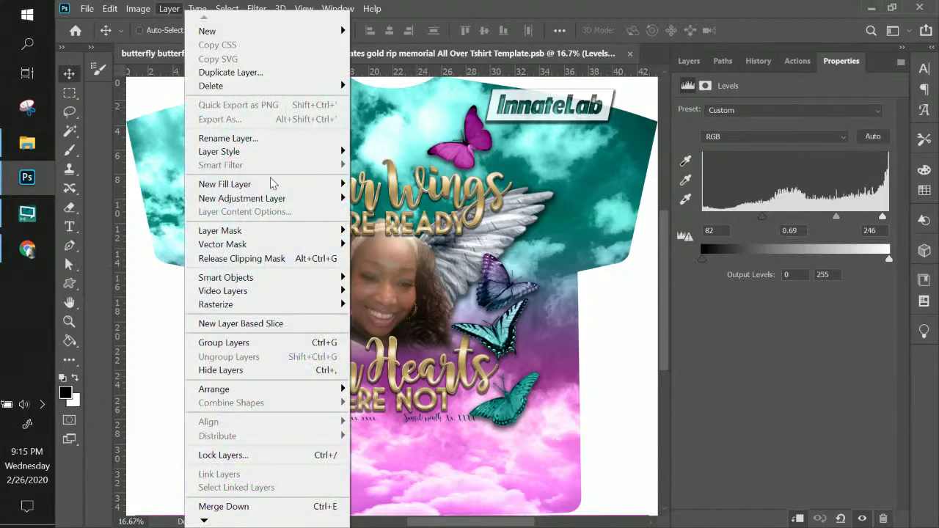
pyautogui.moveTo(330, 206)
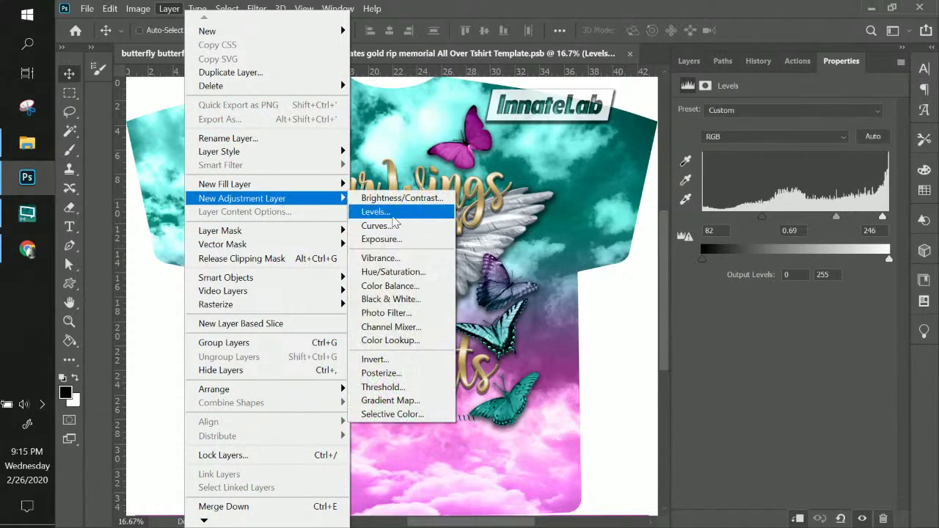
pyautogui.click(809, 328)
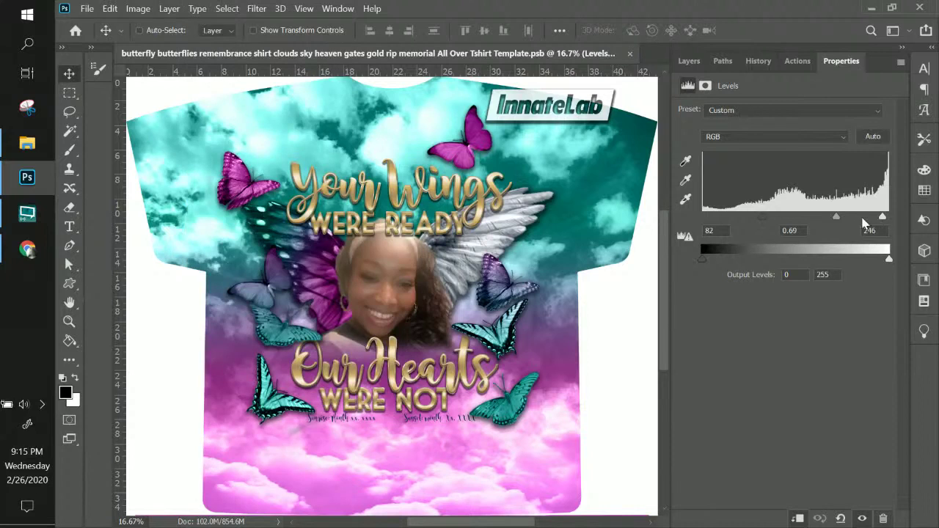
pyautogui.moveTo(887, 217)
pyautogui.mouseDown()
pyautogui.moveTo(868, 217)
pyautogui.moveTo(879, 217)
pyautogui.mouseUp()
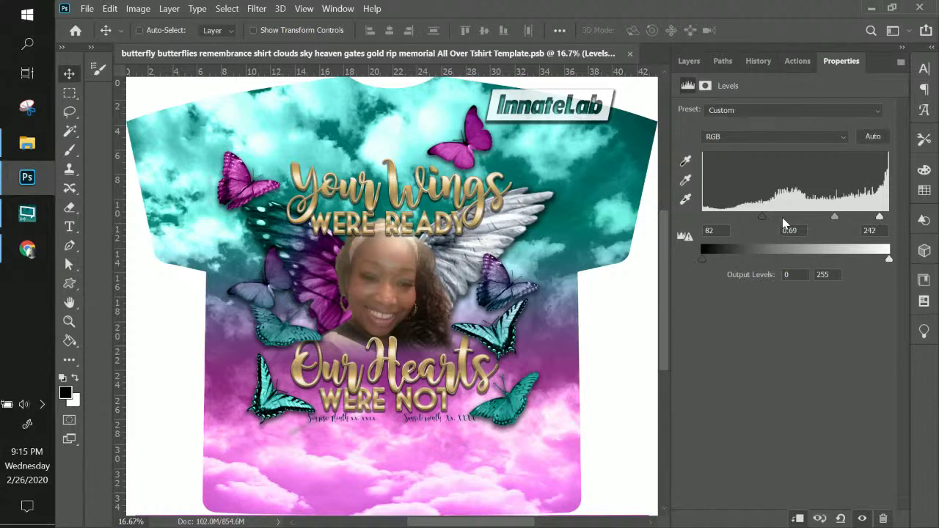
pyautogui.moveTo(759, 217); pyautogui.dragTo(760, 218)
pyautogui.click(840, 518)
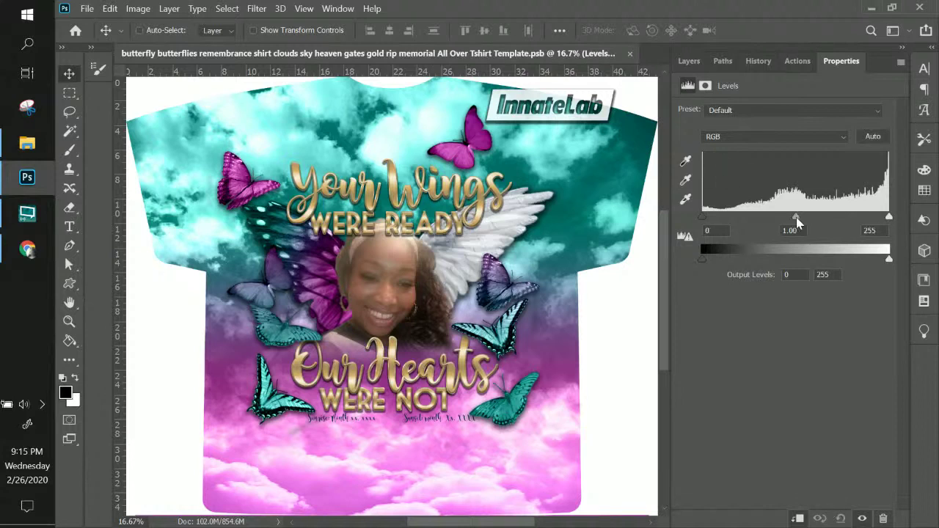
pyautogui.moveTo(798, 217); pyautogui.dragTo(822, 216)
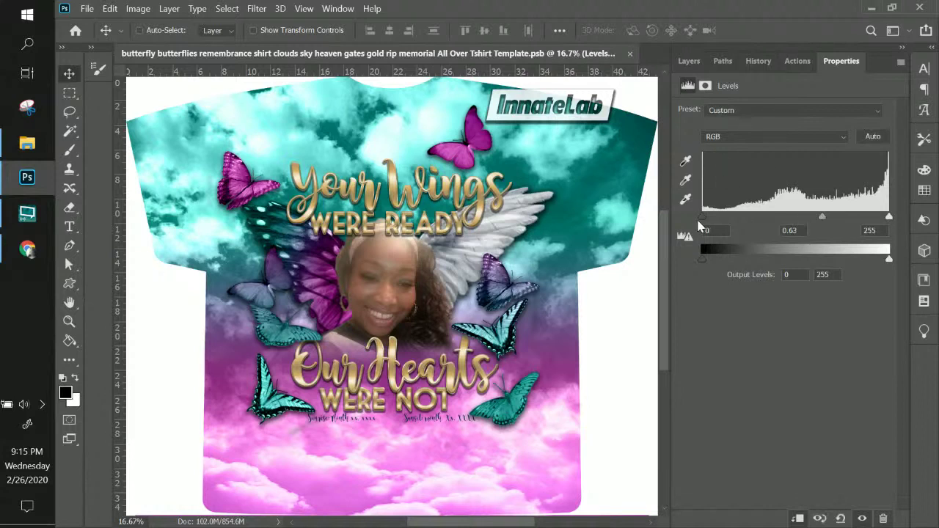
pyautogui.moveTo(702, 219); pyautogui.dragTo(769, 219)
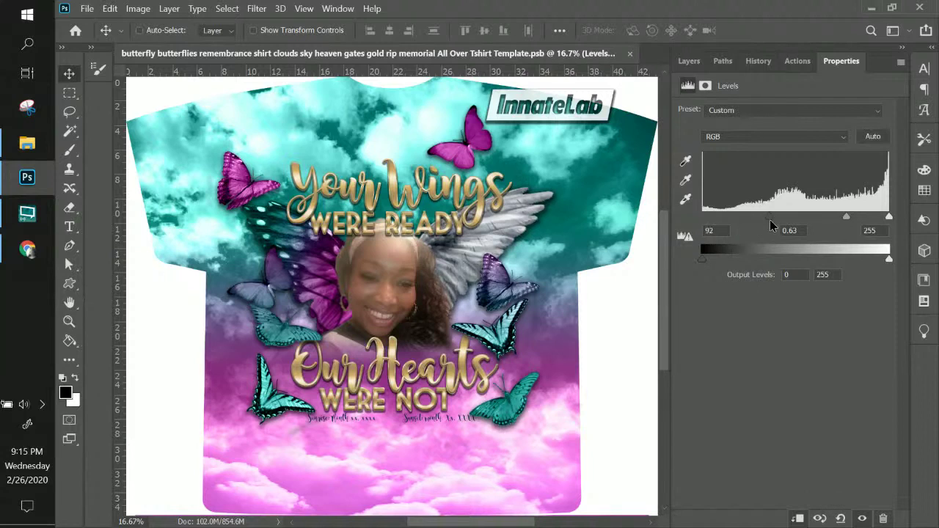
pyautogui.moveTo(889, 217); pyautogui.dragTo(872, 221)
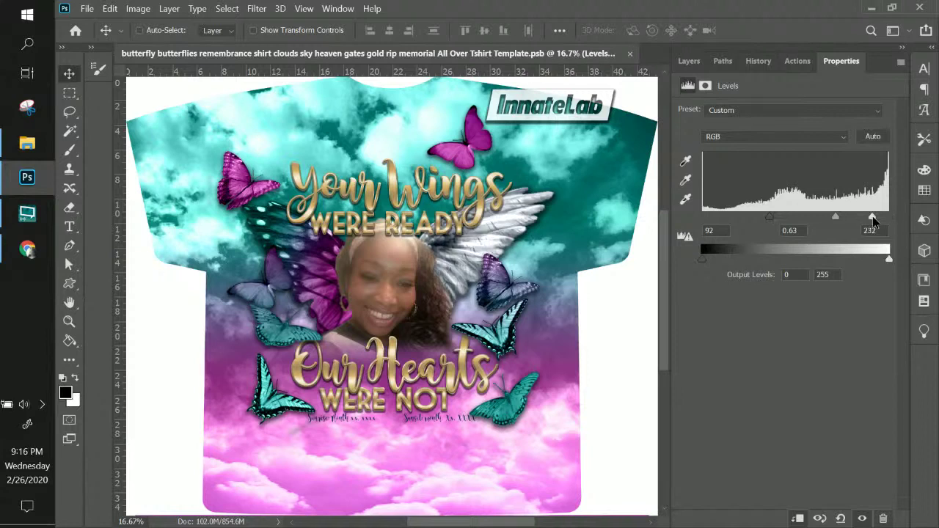
pyautogui.click(689, 63)
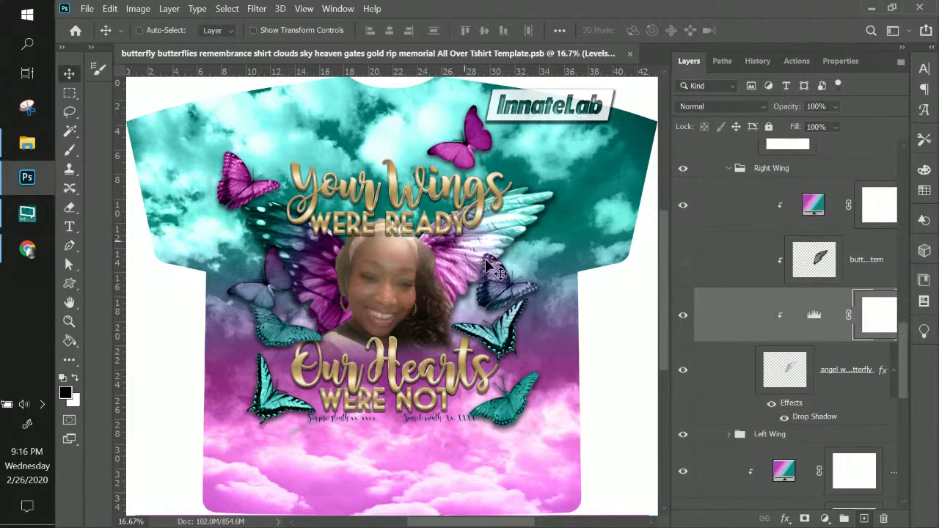
# - Show the butterfly texture again, compare with Levels toggled, and collapse the Right Wing group
pyautogui.click(683, 261)
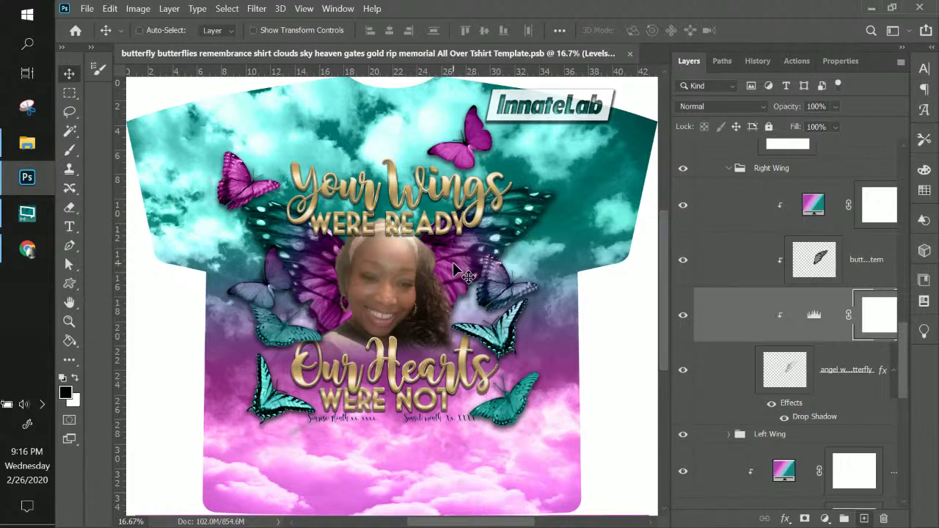
pyautogui.click(683, 316)
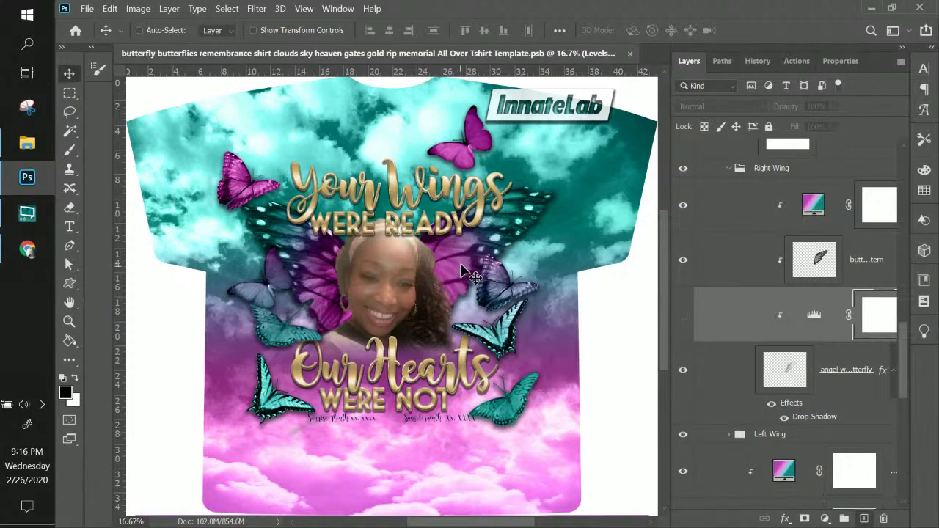
pyautogui.click(683, 317)
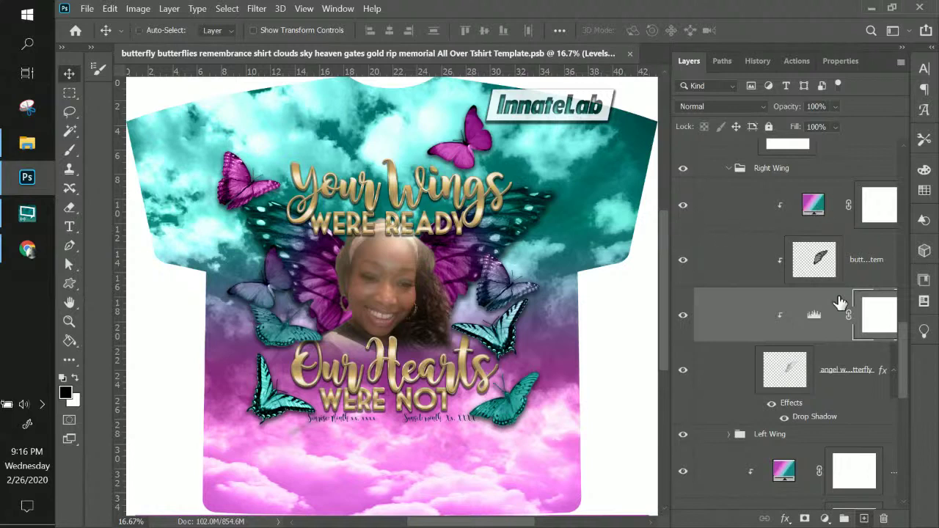
pyautogui.press('ctrl')
pyautogui.scroll(2, 741, 216)
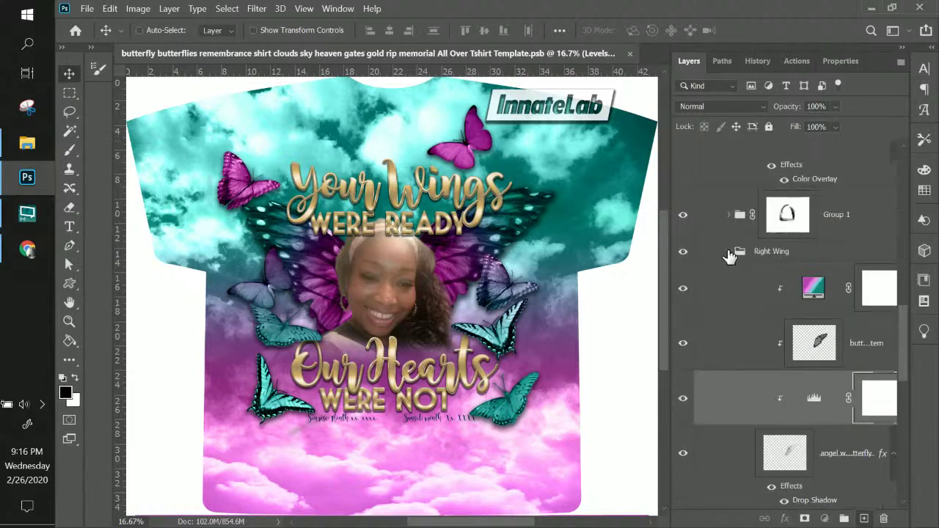
pyautogui.click(729, 252)
# - Hide the Right Wing group so the portrait shows without the large wings
pyautogui.click(683, 252)
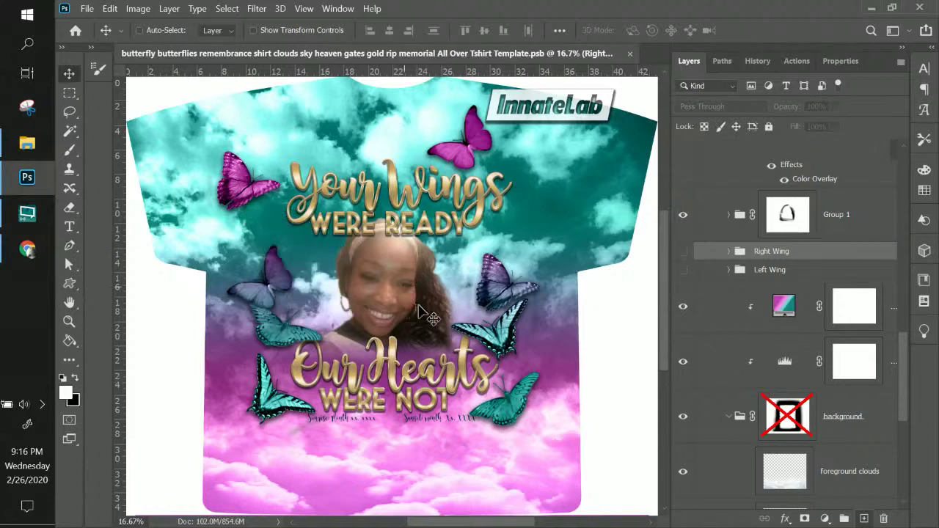
pyautogui.scroll(3, 513, 254)
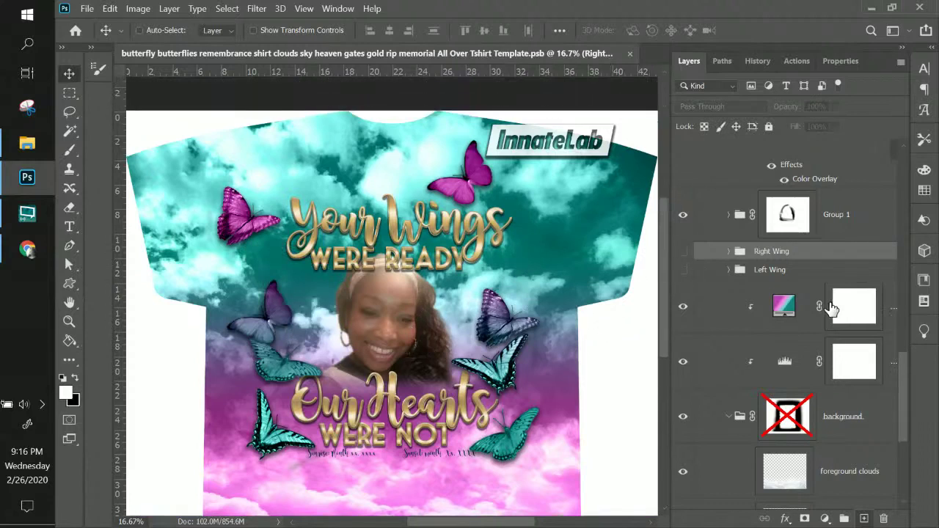
pyautogui.scroll(-3, 829, 308)
pyautogui.scroll(3, 832, 308)
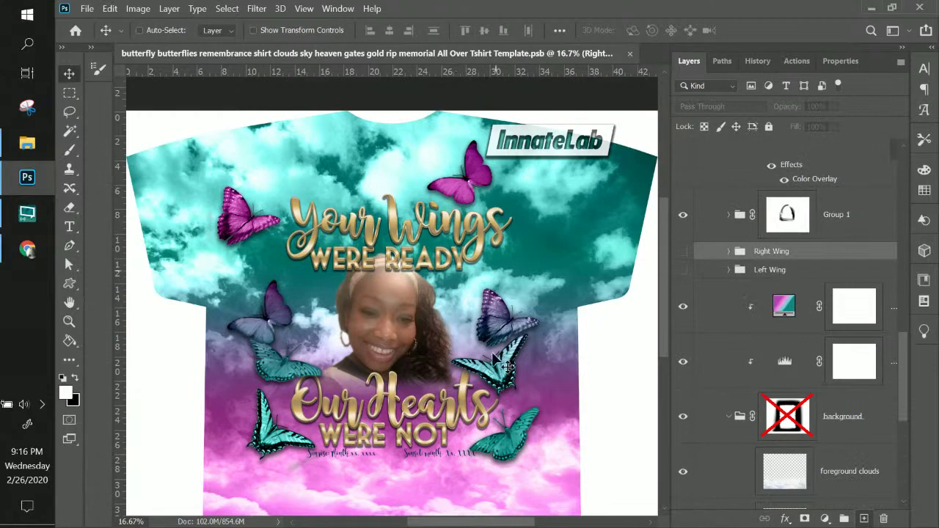
pyautogui.scroll(3, 751, 259)
pyautogui.scroll(4, 751, 258)
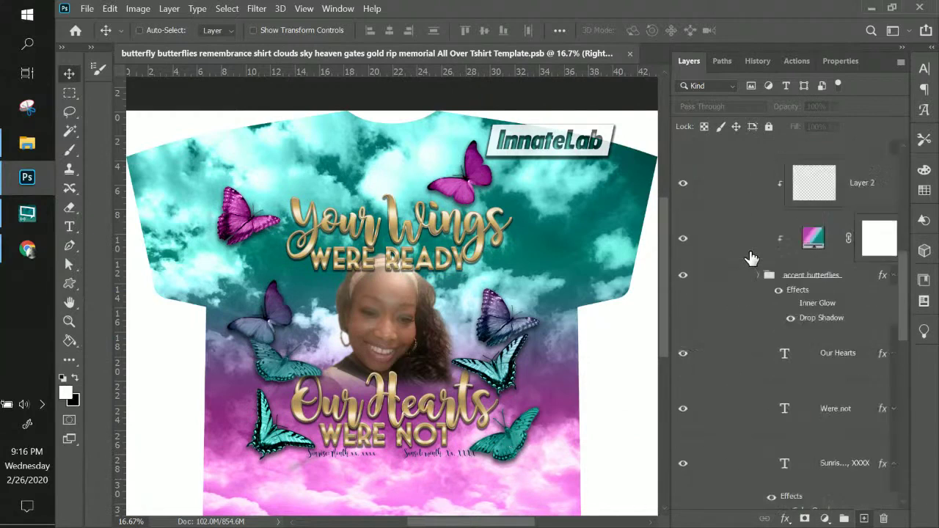
# - Select the accent butterflies group and toggle its visibility off and on to check it
pyautogui.click(796, 359)
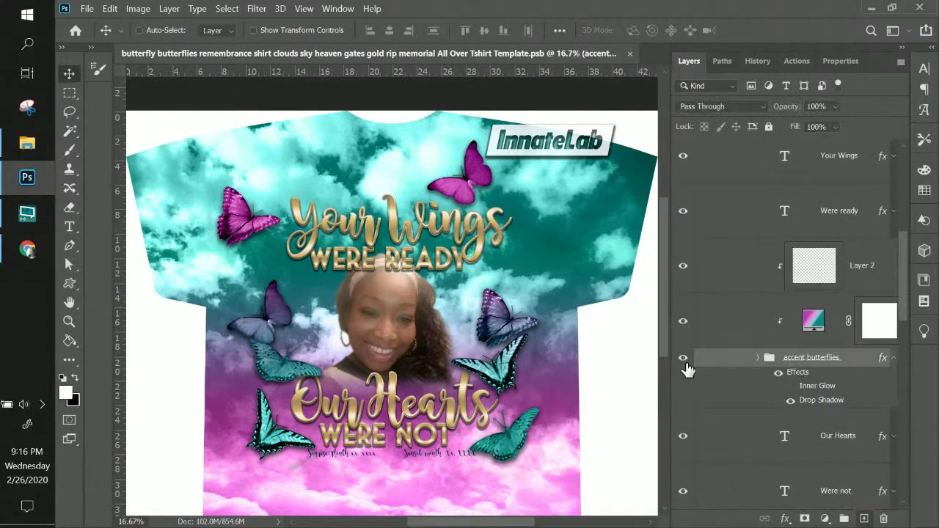
pyautogui.click(684, 359)
pyautogui.click(684, 360)
# - Load a pink preset into the accent butterflies' gradient fill and move its light pink stop to 35%
pyautogui.doubleClick(814, 323)
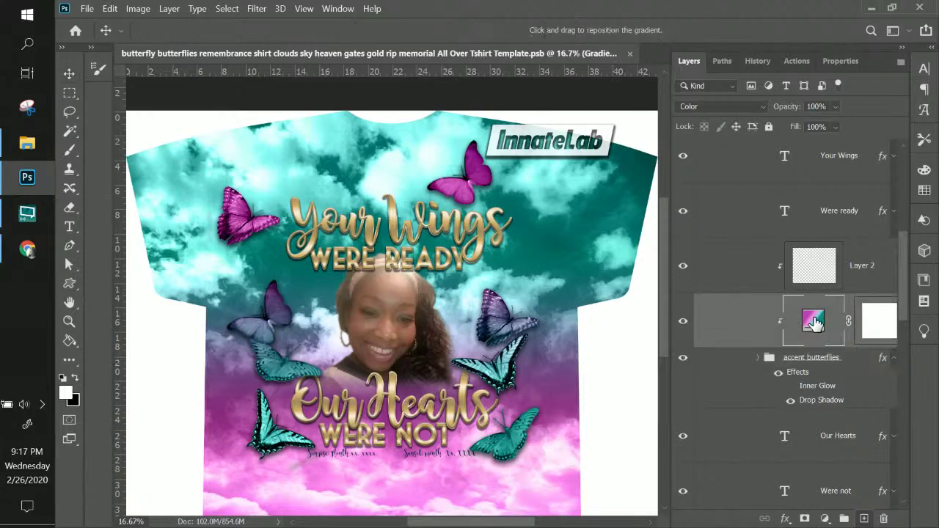
pyautogui.click(624, 162)
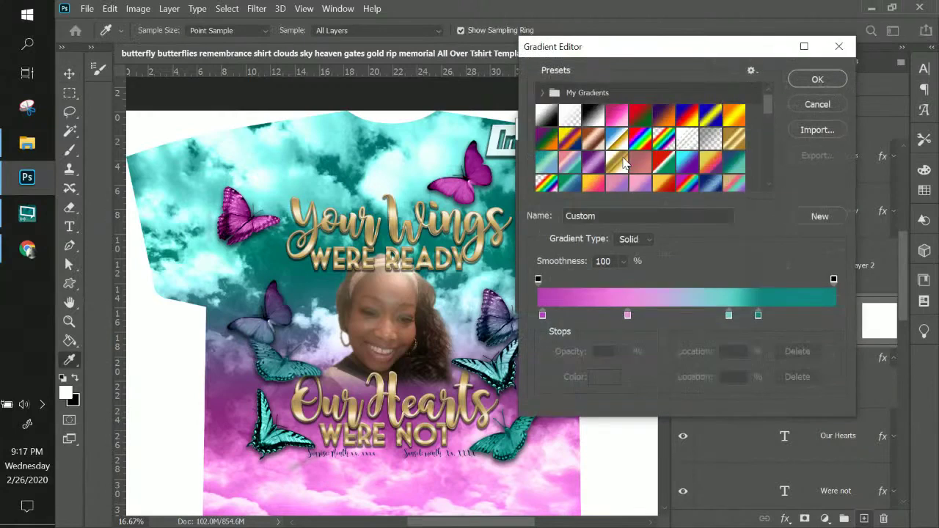
pyautogui.moveTo(768, 106); pyautogui.dragTo(780, 129)
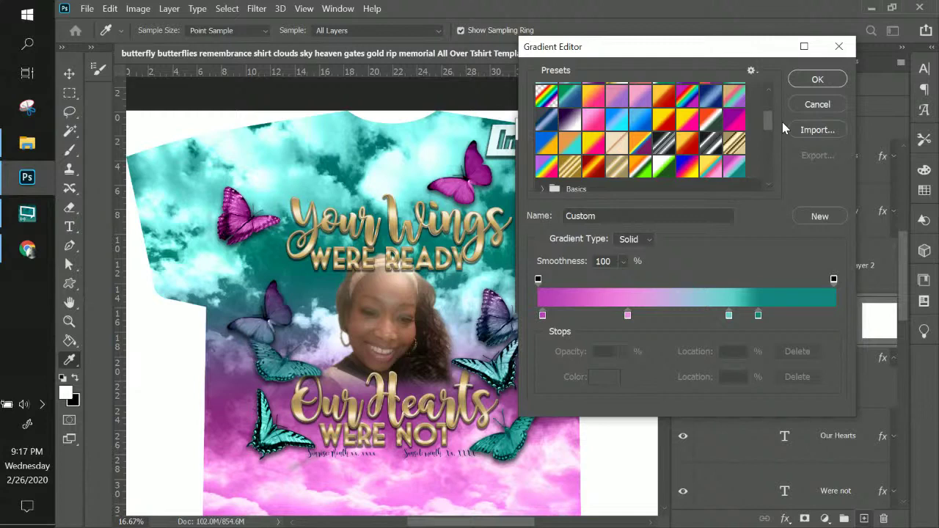
pyautogui.scroll(-1, 629, 155)
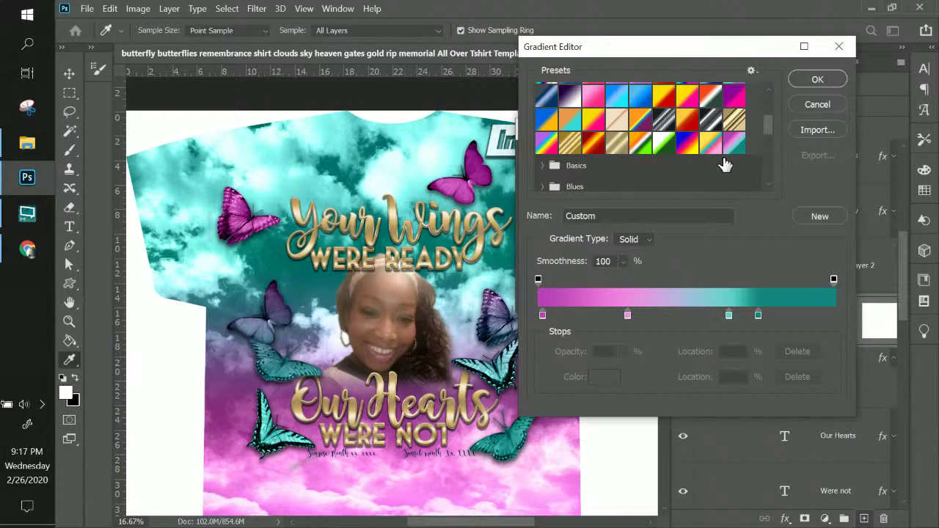
pyautogui.scroll(2, 702, 158)
pyautogui.scroll(-1, 702, 158)
pyautogui.click(594, 123)
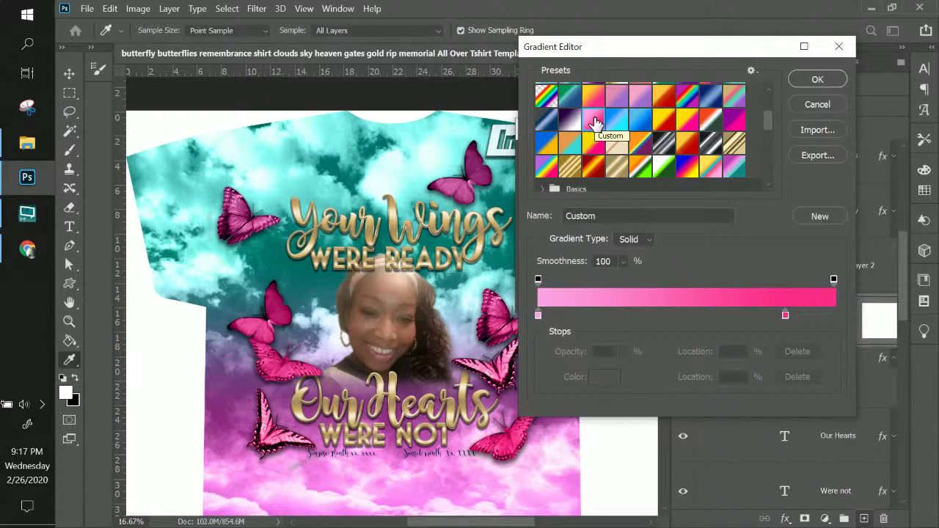
pyautogui.moveTo(539, 316); pyautogui.dragTo(643, 316)
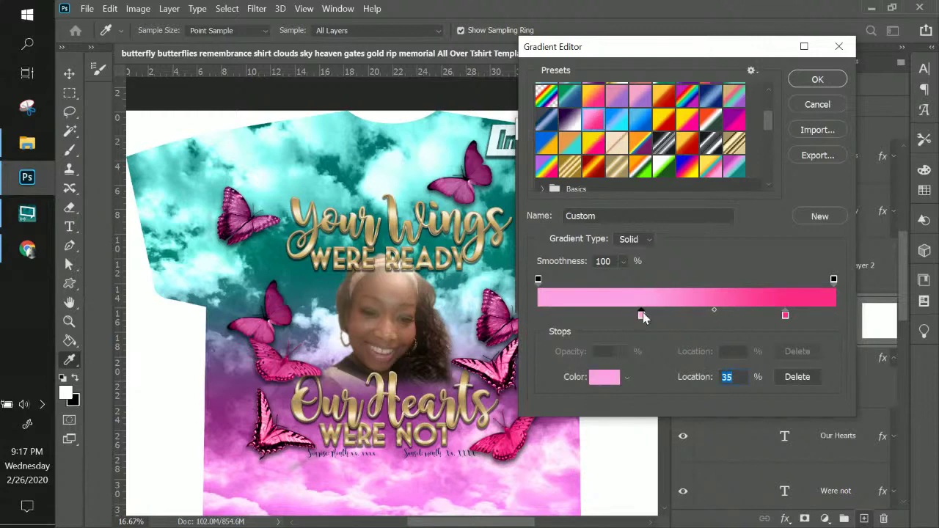
# - Add a new colour stop near the start at 11% and make it a pale rose pink
pyautogui.click(568, 315)
pyautogui.click(603, 377)
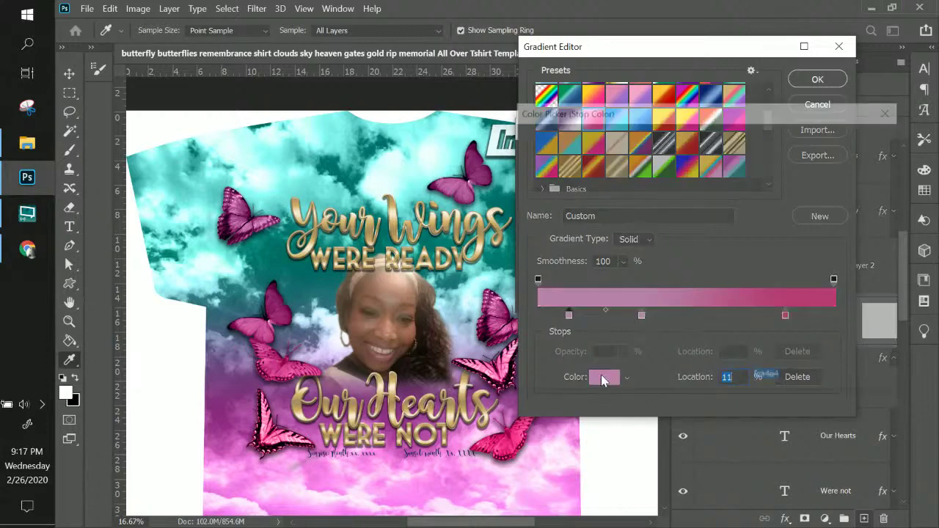
pyautogui.moveTo(570, 151)
pyautogui.mouseDown()
pyautogui.moveTo(543, 146)
pyautogui.moveTo(552, 151)
pyautogui.mouseUp()
pyautogui.moveTo(736, 171); pyautogui.dragTo(736, 162)
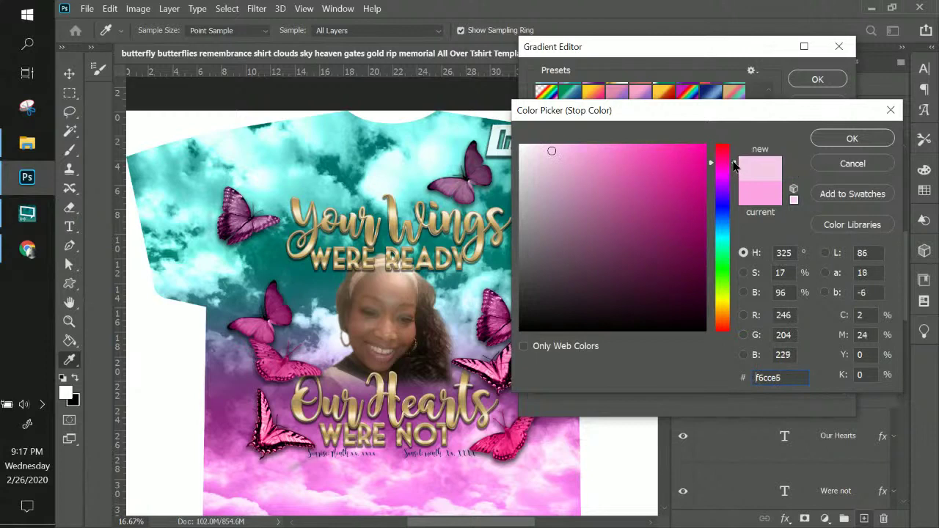
pyautogui.moveTo(554, 153)
pyautogui.mouseDown()
pyautogui.moveTo(568, 162)
pyautogui.moveTo(569, 152)
pyautogui.mouseUp()
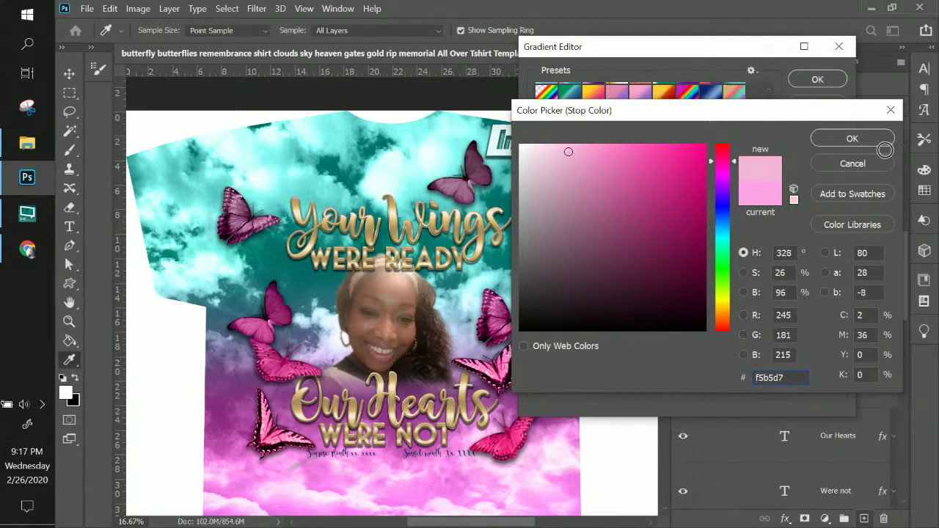
pyautogui.click(832, 140)
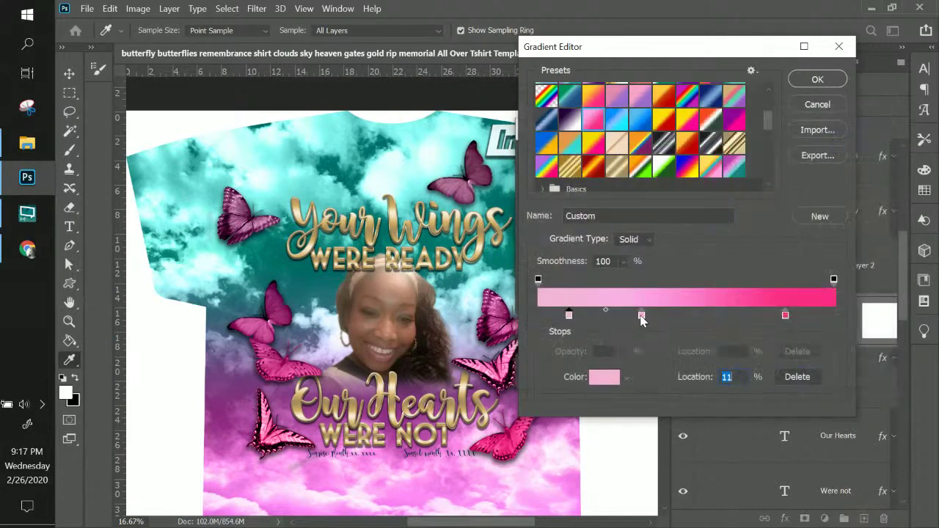
# - Move the middle stop to 52% and give it a deeper pink colour
pyautogui.moveTo(640, 315); pyautogui.dragTo(690, 317)
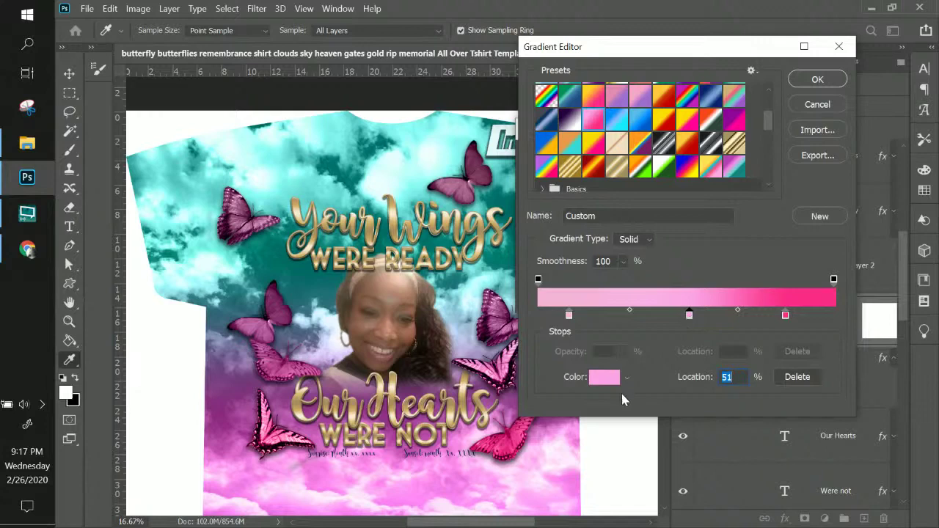
pyautogui.click(605, 377)
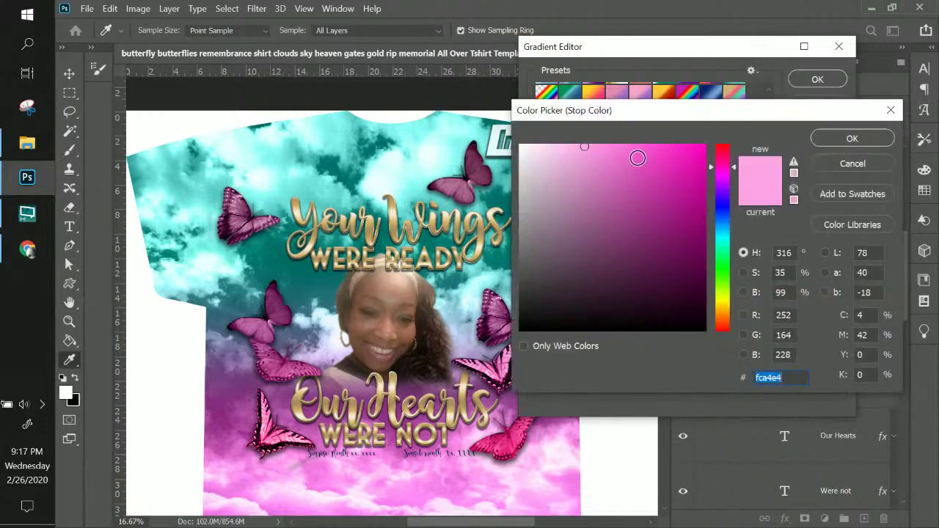
pyautogui.click(733, 163)
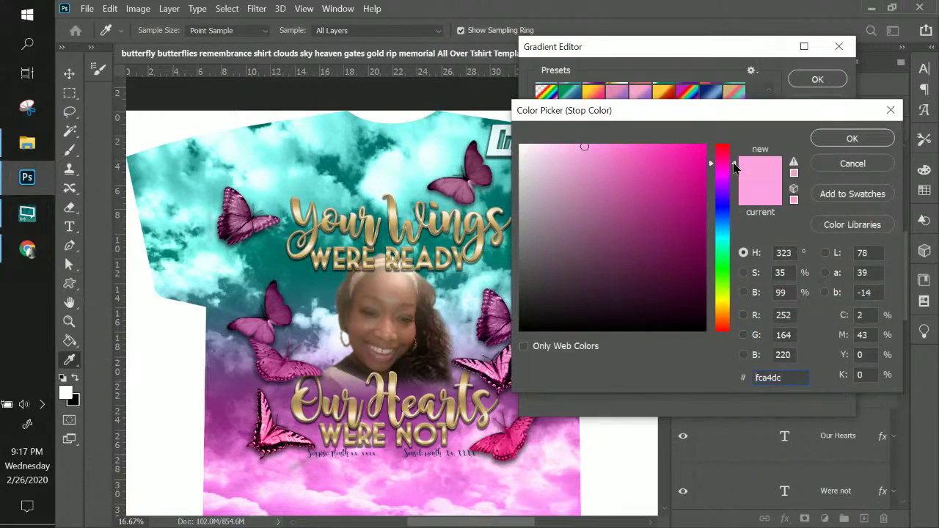
pyautogui.moveTo(628, 149); pyautogui.dragTo(600, 148)
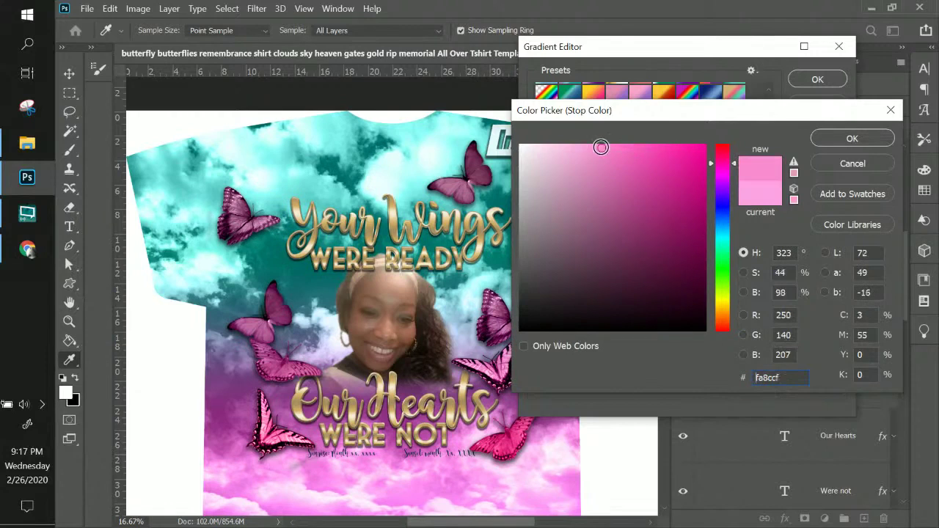
pyautogui.click(864, 139)
pyautogui.moveTo(767, 124); pyautogui.dragTo(771, 168)
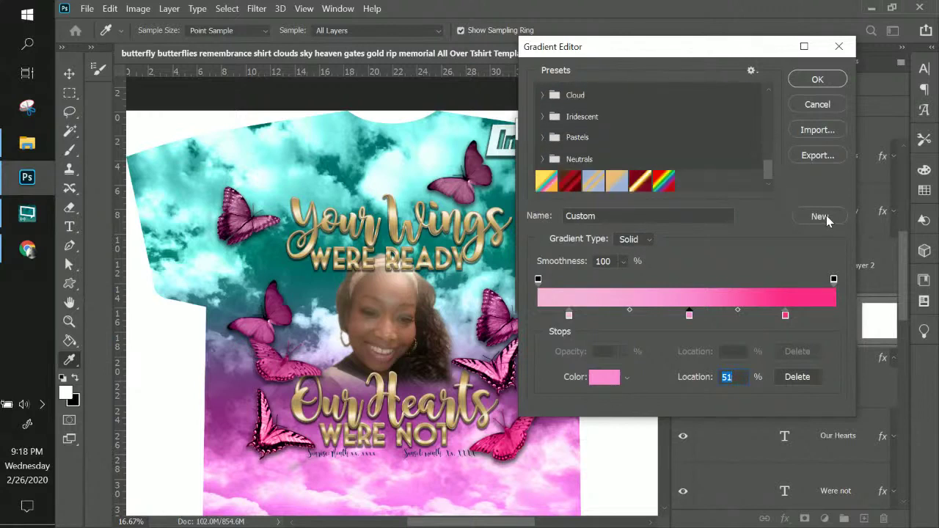
pyautogui.scroll(5, 567, 106)
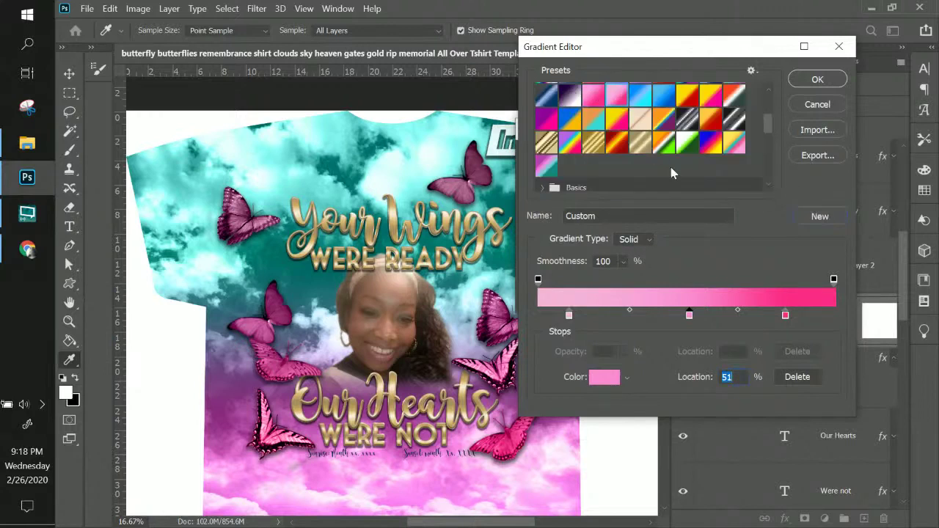
pyautogui.press('Up')
# - Name the gradient 'Sy', save it as a new preset, and apply it to the fill
pyautogui.hotkey('ctrl', 'a')
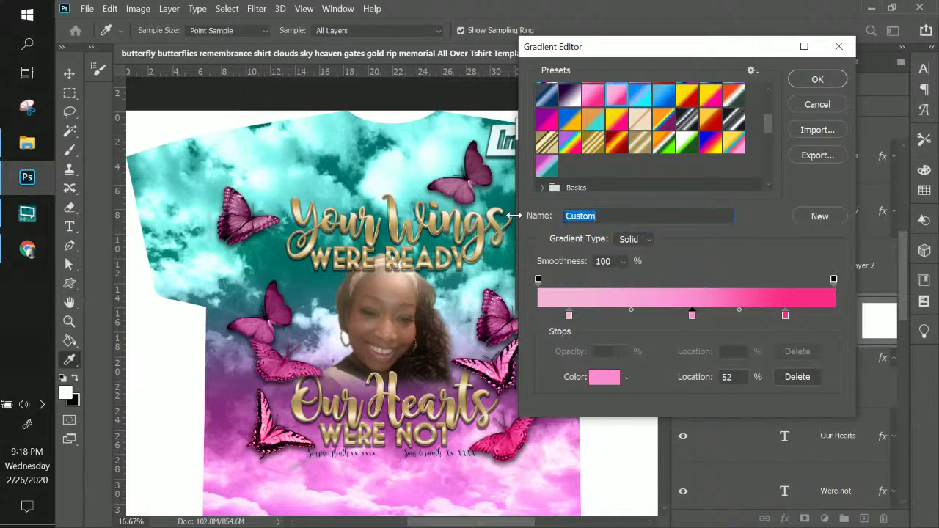
pyautogui.write('Sylvia')
pyautogui.click(815, 216)
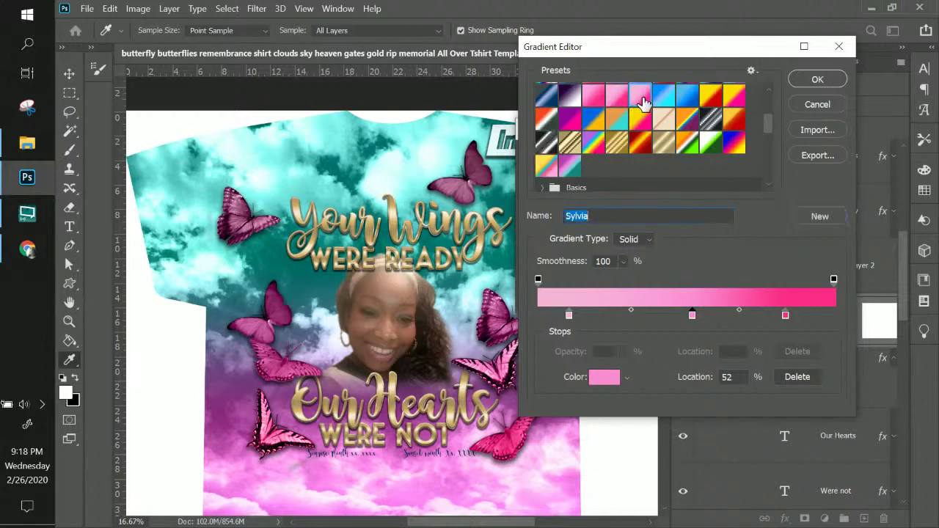
pyautogui.click(816, 81)
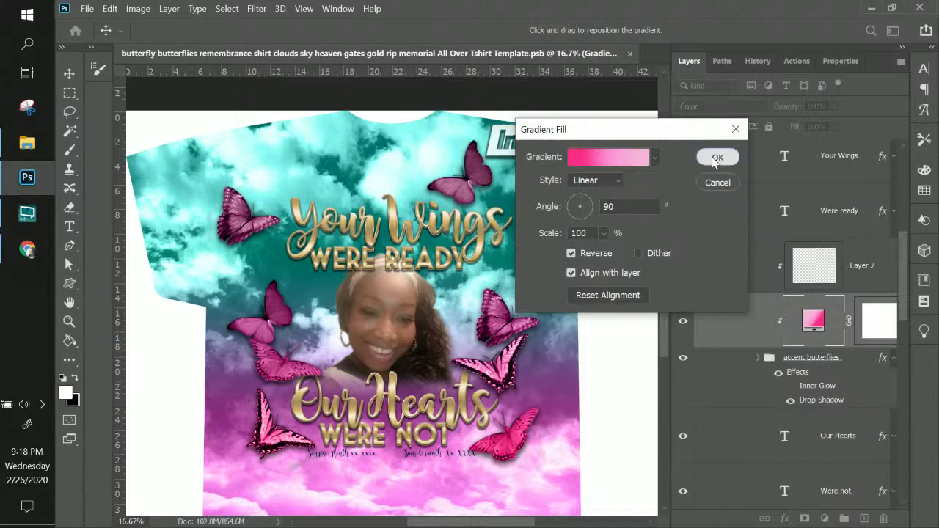
pyautogui.click(716, 157)
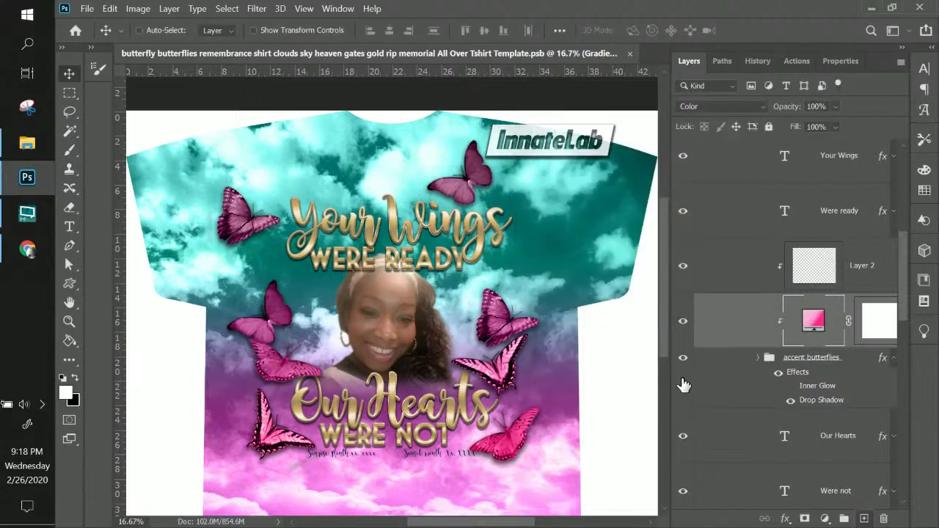
pyautogui.scroll(-2, 620, 316)
pyautogui.scroll(-5, 796, 315)
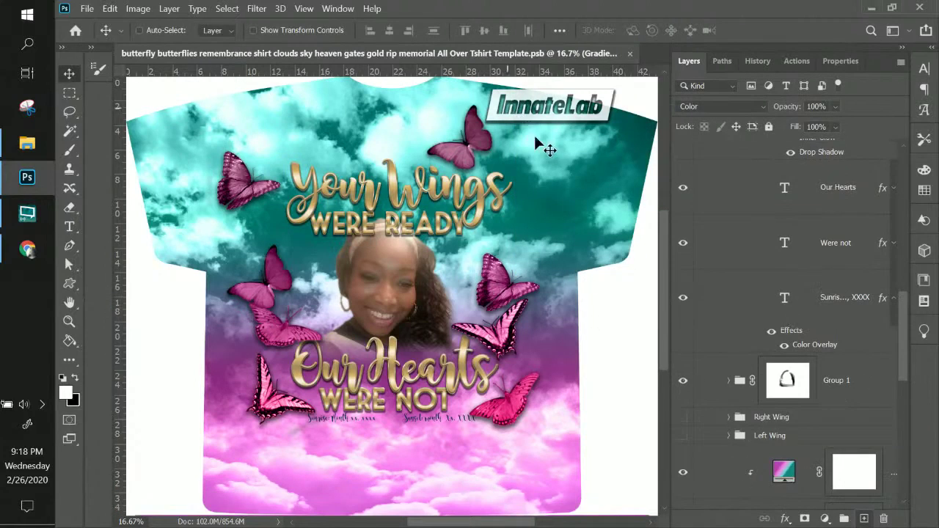
pyautogui.scroll(-5, 856, 366)
pyautogui.scroll(-3, 851, 363)
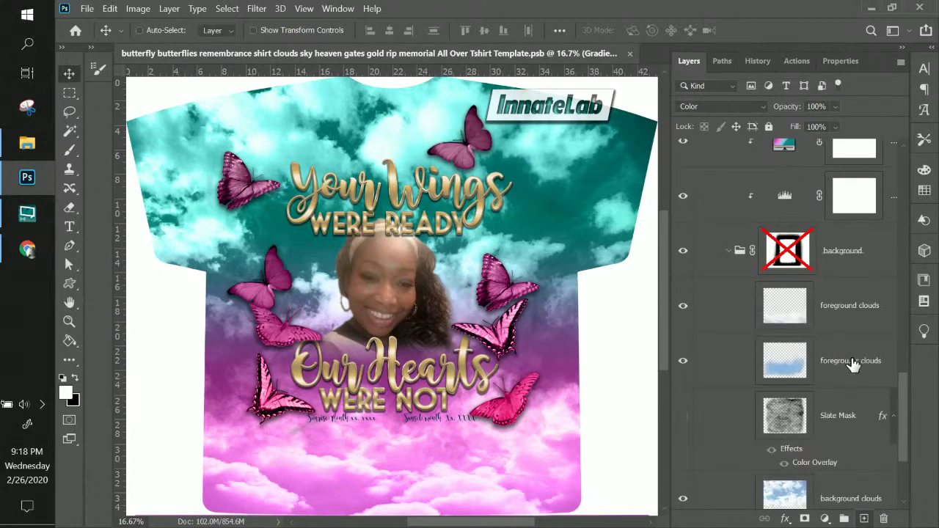
pyautogui.scroll(3, 850, 364)
pyautogui.click(683, 223)
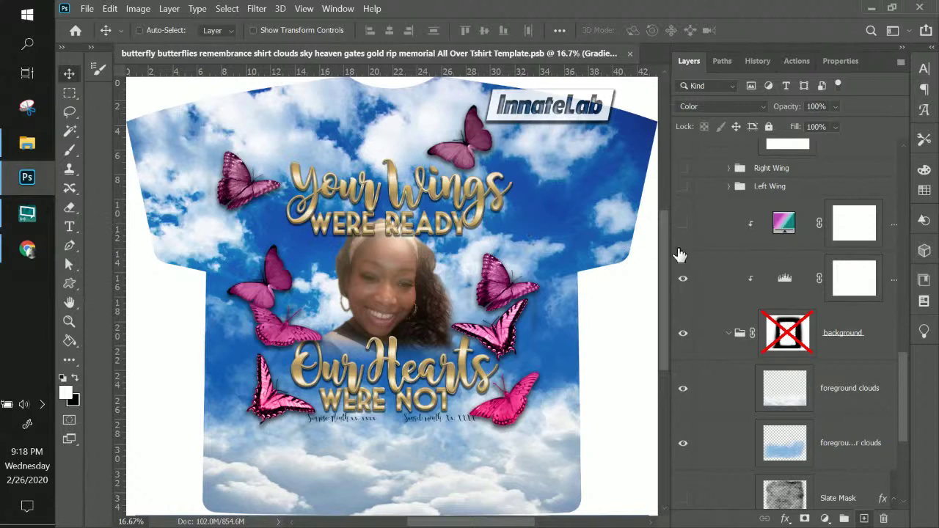
pyautogui.click(683, 225)
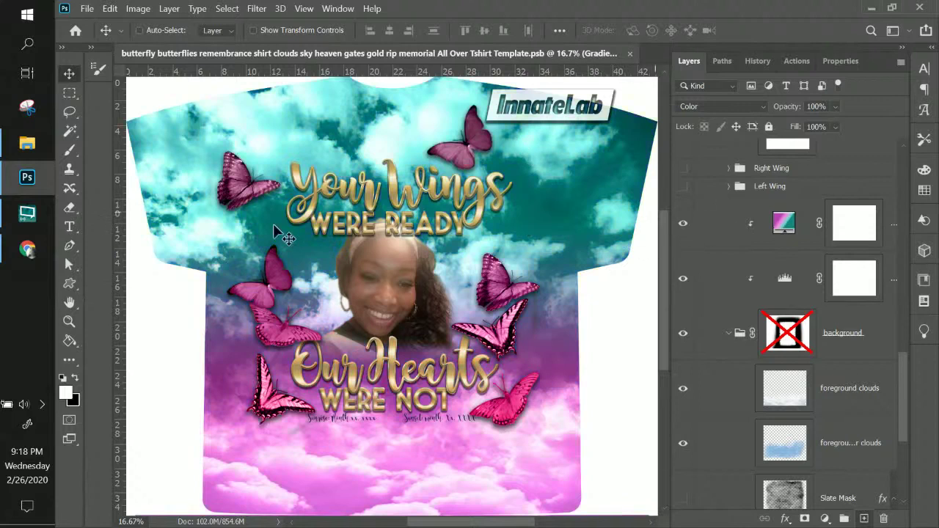
# - Apply the saved pink gradient preset to the sky fill, testing Reverse and switching it back
pyautogui.doubleClick(784, 225)
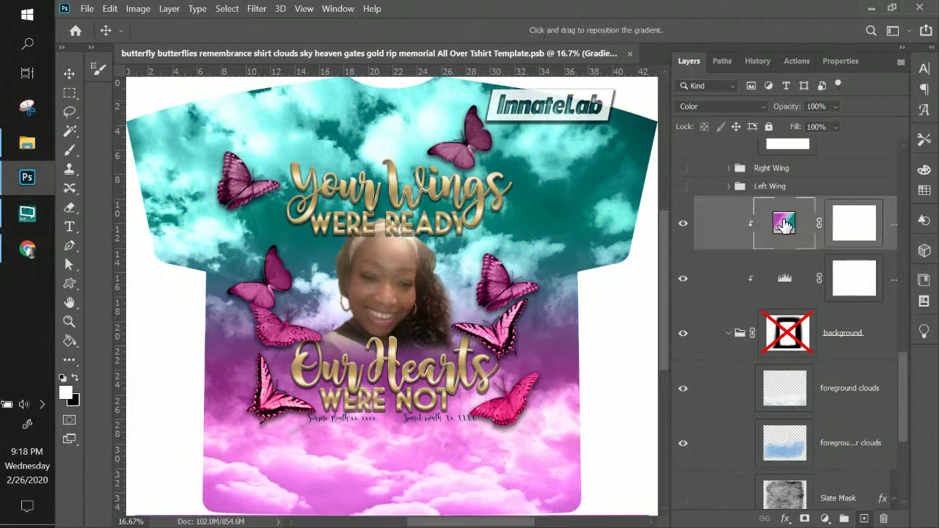
pyautogui.click(642, 161)
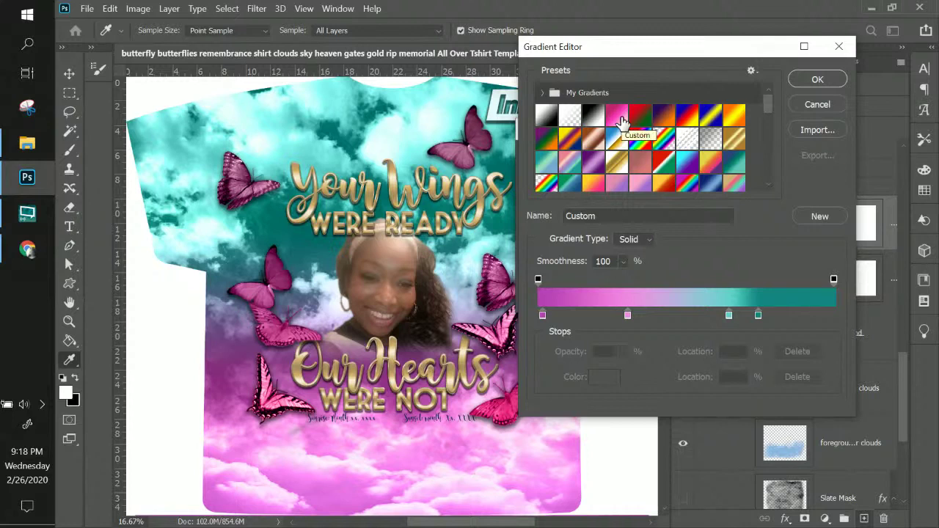
pyautogui.scroll(-4, 621, 124)
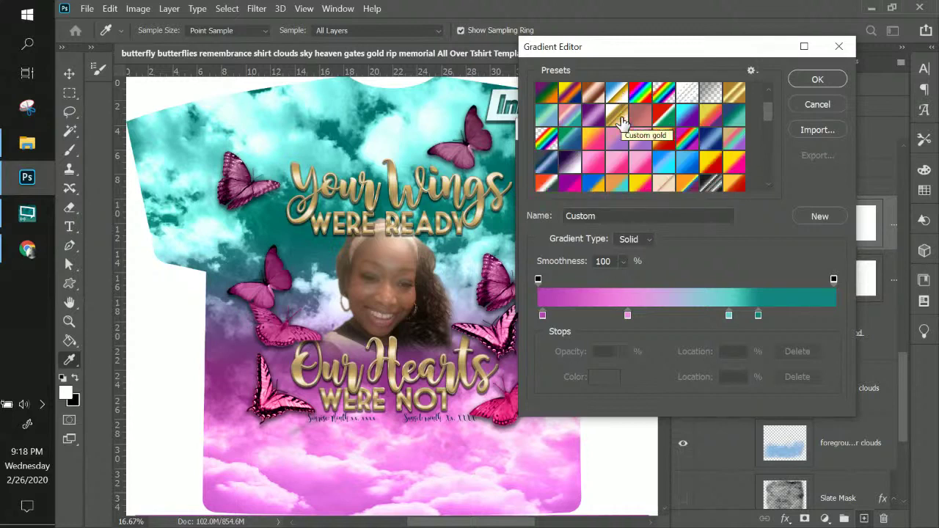
pyautogui.click(642, 160)
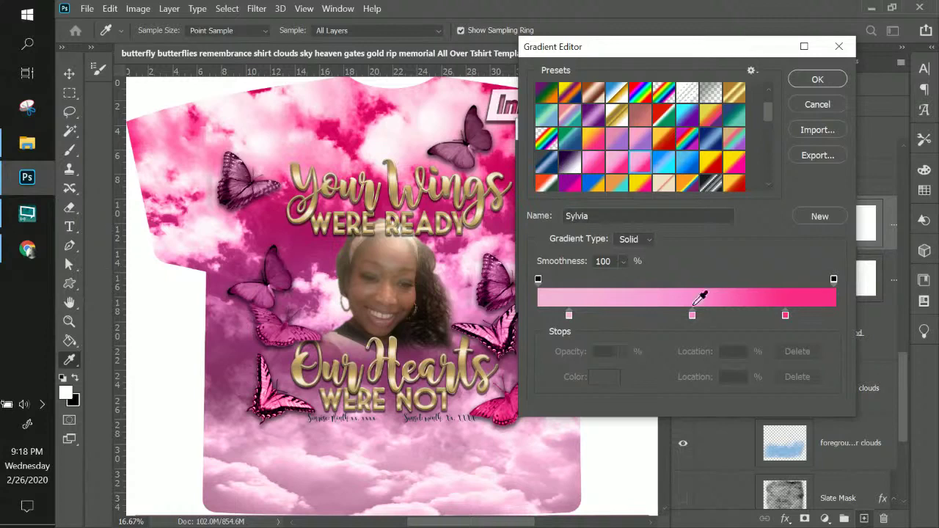
pyautogui.click(798, 80)
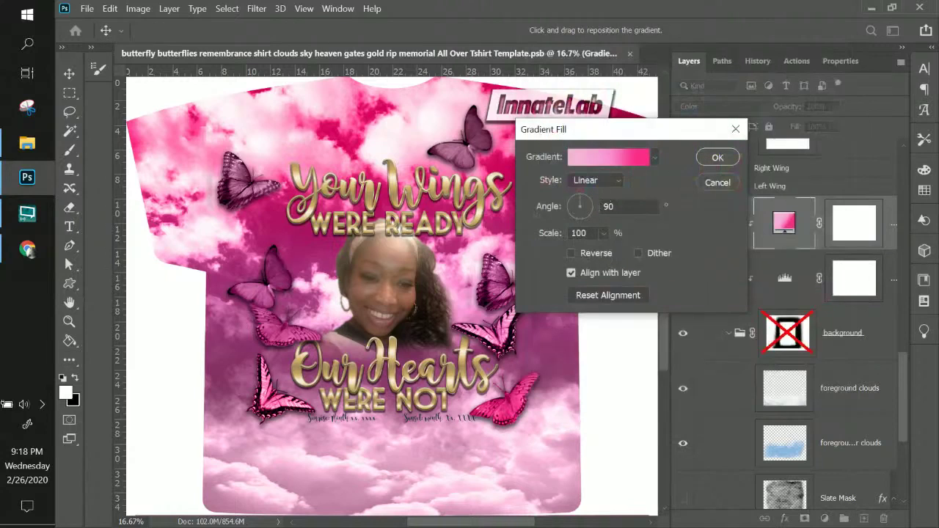
pyautogui.click(571, 254)
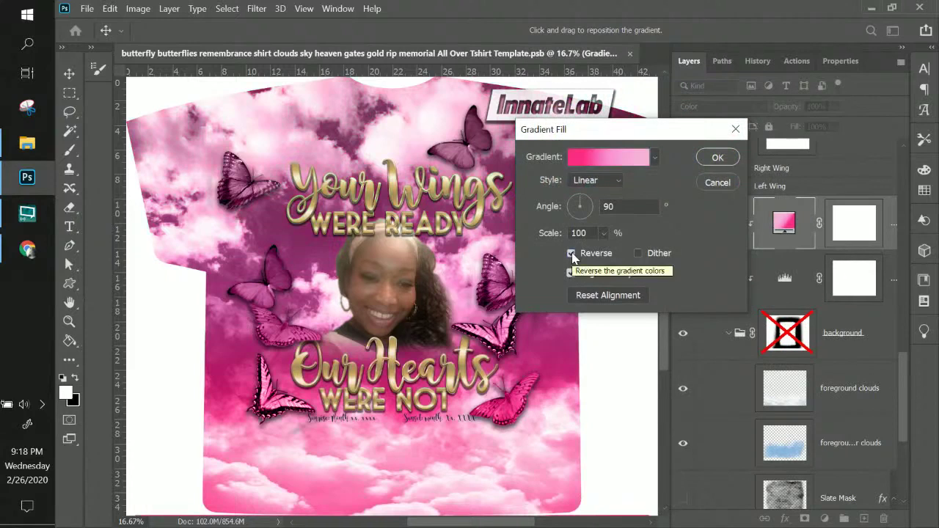
pyautogui.click(571, 253)
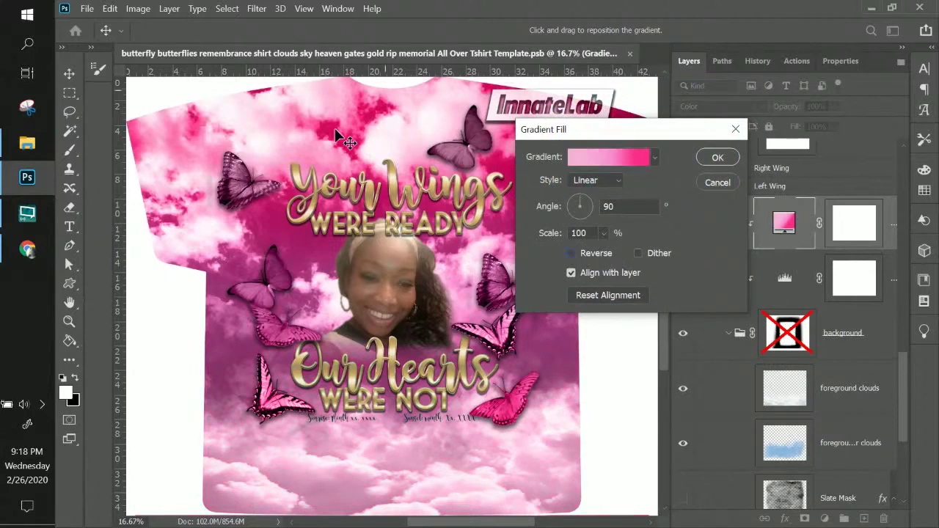
# - Shift the middle pink and darker pink stops leftward along the gradient bar
pyautogui.click(625, 158)
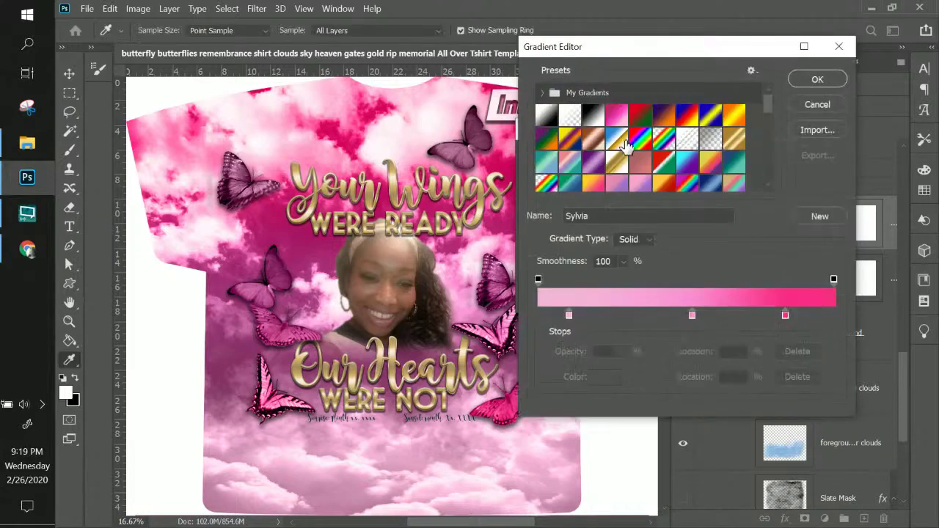
pyautogui.click(669, 316)
pyautogui.moveTo(669, 317); pyautogui.dragTo(645, 317)
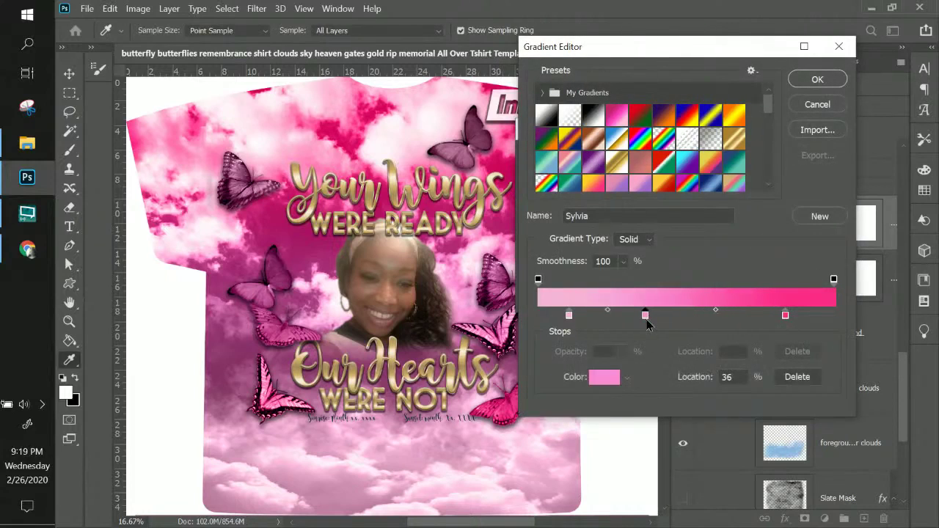
pyautogui.moveTo(785, 317); pyautogui.dragTo(736, 316)
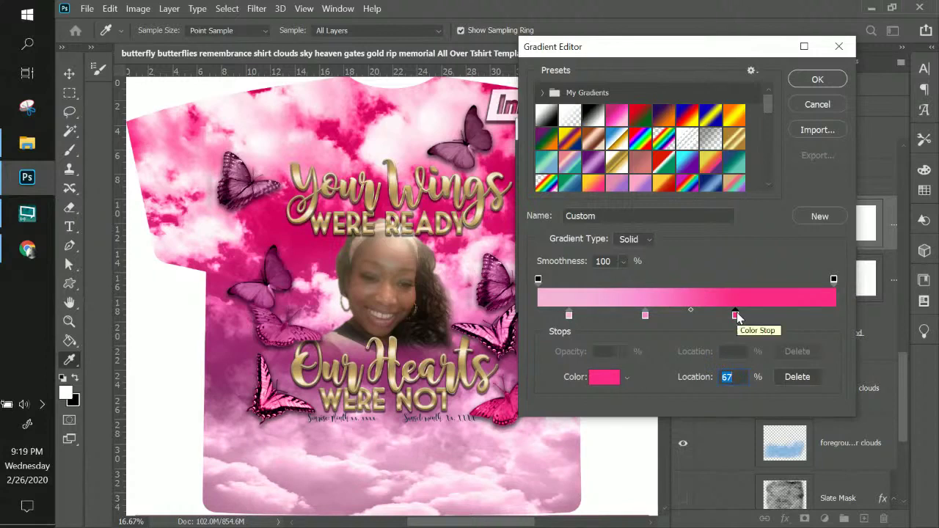
# - Add a stop at 94% coloured deep magenta #af004b and accept the gradient
pyautogui.click(817, 315)
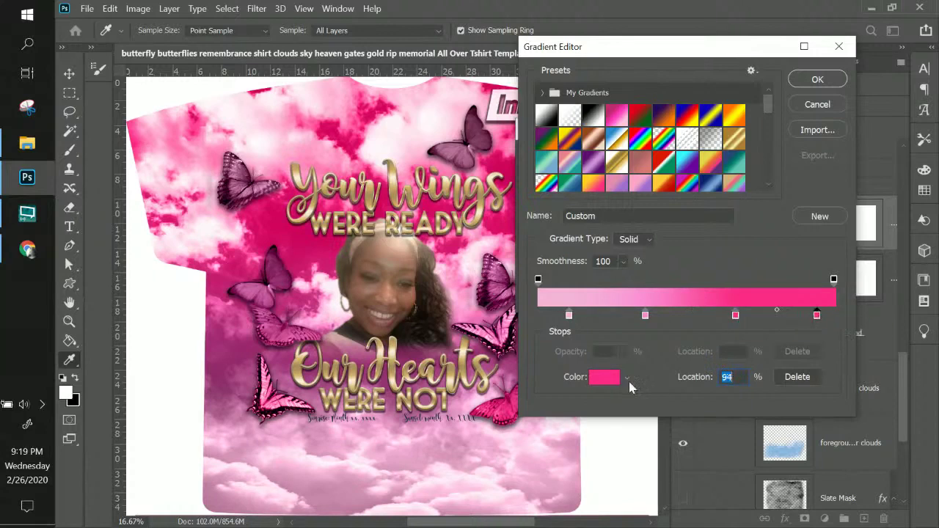
pyautogui.click(604, 377)
pyautogui.moveTo(588, 161)
pyautogui.mouseDown()
pyautogui.moveTo(591, 153)
pyautogui.moveTo(586, 176)
pyautogui.moveTo(612, 142)
pyautogui.moveTo(581, 146)
pyautogui.moveTo(622, 143)
pyautogui.mouseUp()
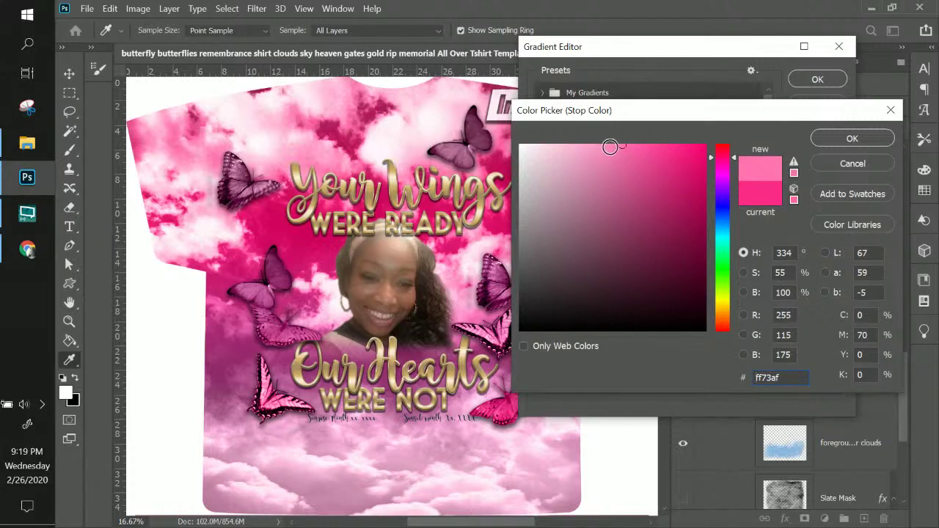
pyautogui.click(590, 145)
pyautogui.moveTo(590, 145)
pyautogui.mouseDown()
pyautogui.moveTo(567, 144)
pyautogui.moveTo(660, 144)
pyautogui.mouseUp()
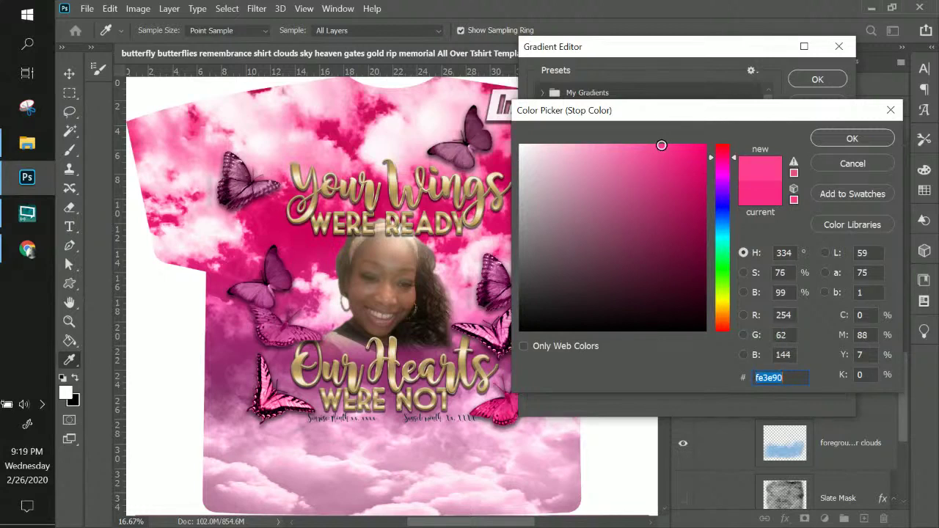
pyautogui.click(691, 188)
pyautogui.moveTo(691, 189); pyautogui.dragTo(712, 205)
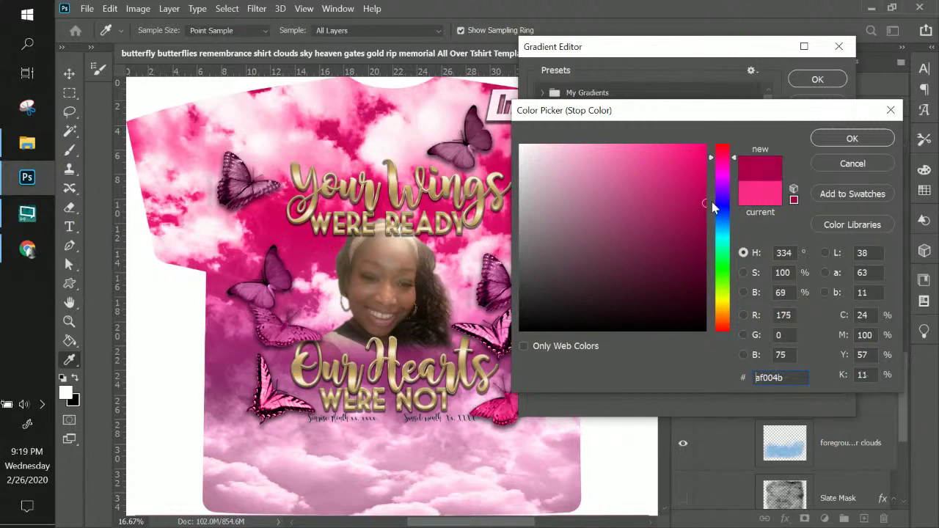
pyautogui.click(832, 140)
pyautogui.click(817, 79)
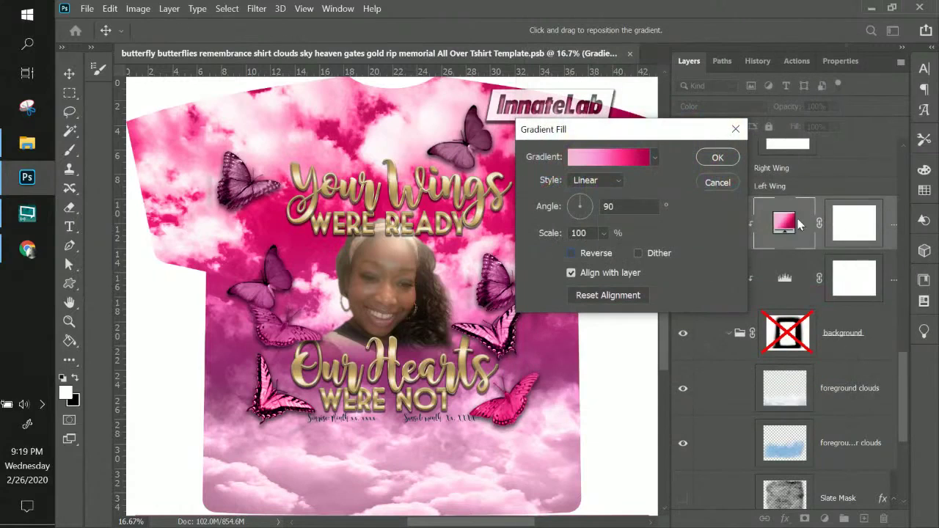
pyautogui.click(718, 158)
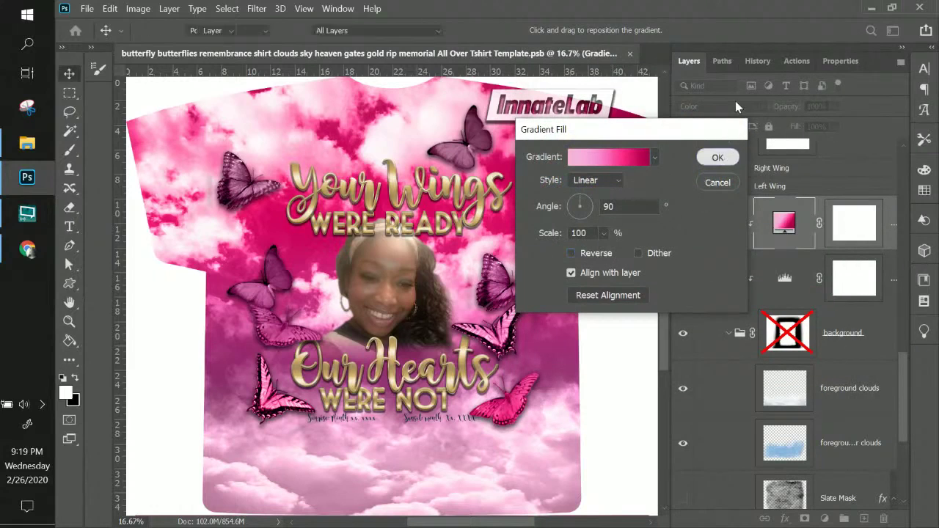
# - Set the gradient fill layer's blend mode to Color
pyautogui.click(705, 110)
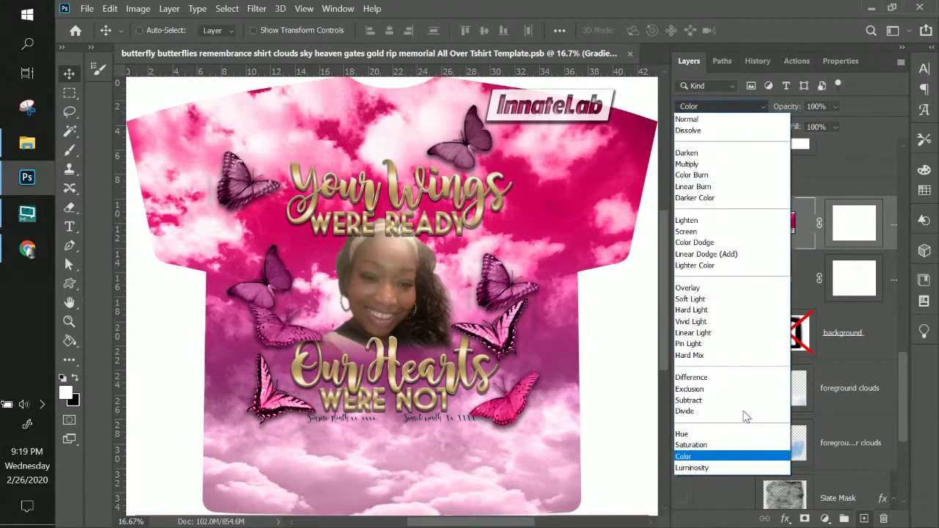
pyautogui.click(731, 462)
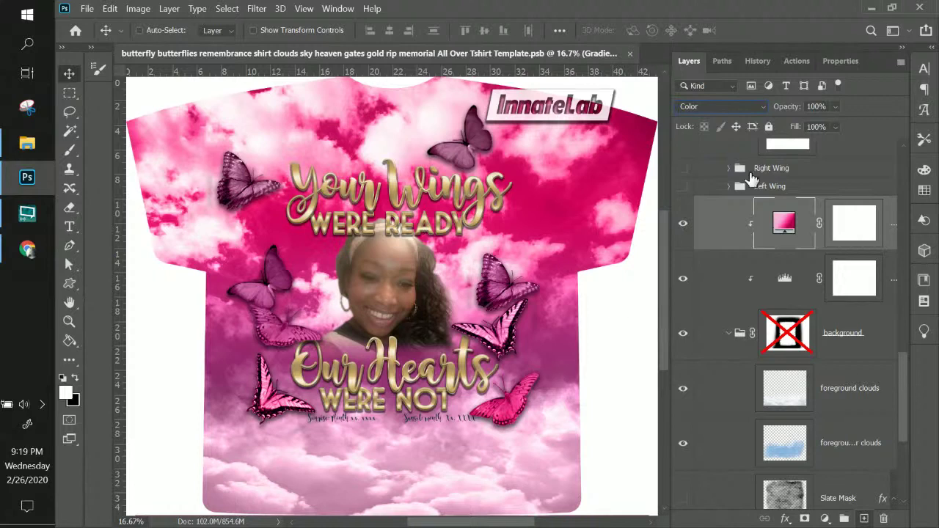
# - Delete the second stop and the dark red end stop, moving the middle stop to 51%
pyautogui.doubleClick(784, 222)
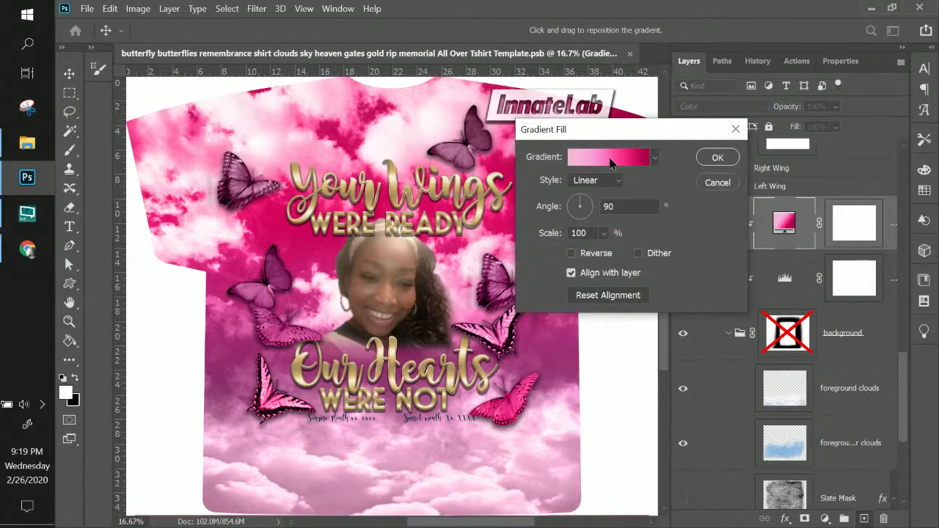
pyautogui.click(611, 160)
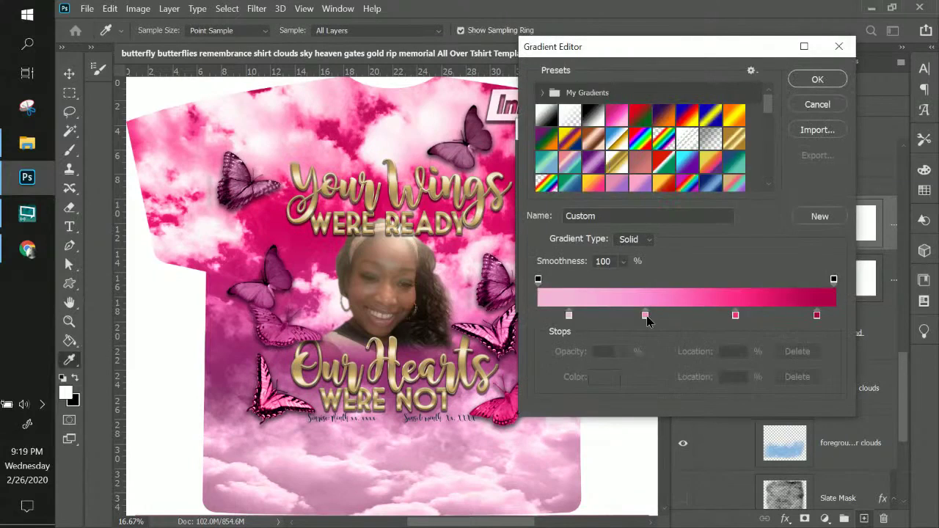
pyautogui.click(645, 316)
pyautogui.click(790, 379)
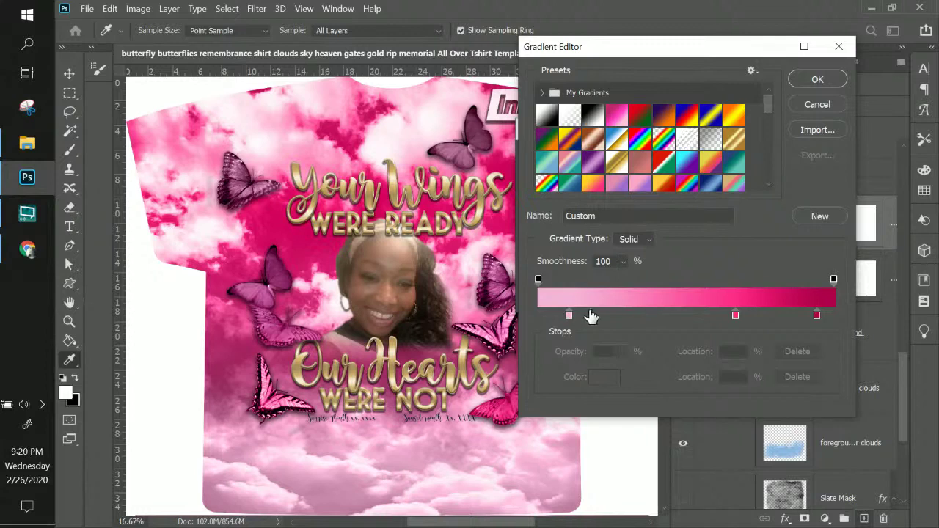
pyautogui.moveTo(736, 316); pyautogui.dragTo(688, 317)
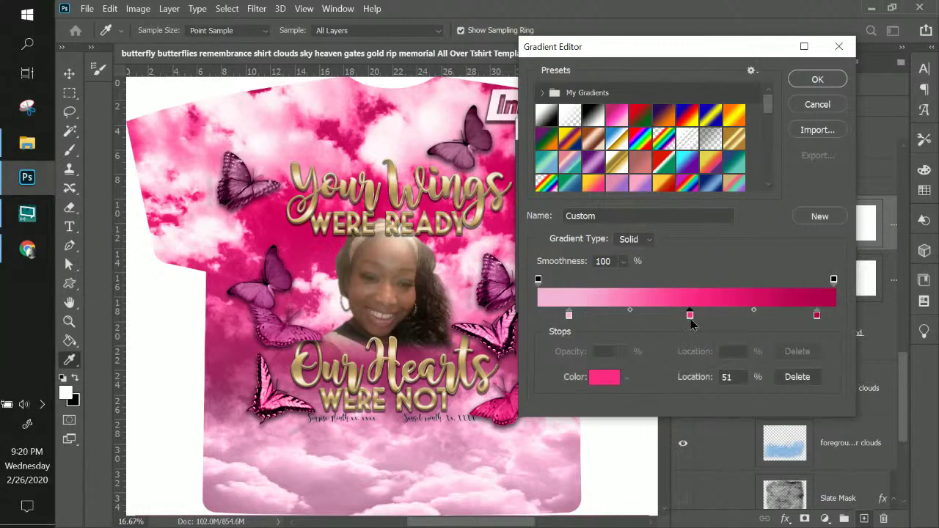
pyautogui.click(816, 316)
pyautogui.click(800, 376)
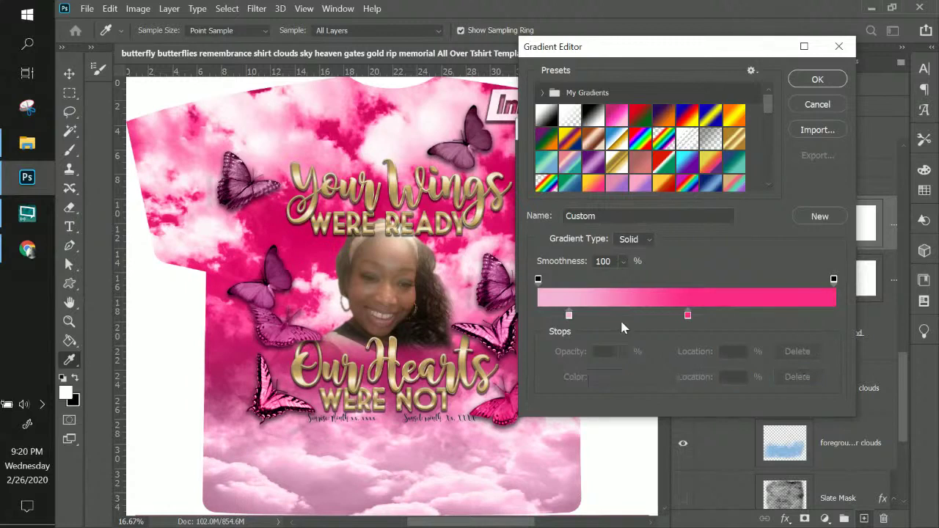
# - Add a light pink stop at 38% and recolour the left 11% stop to pink ff93cd
pyautogui.click(570, 316)
pyautogui.click(802, 316)
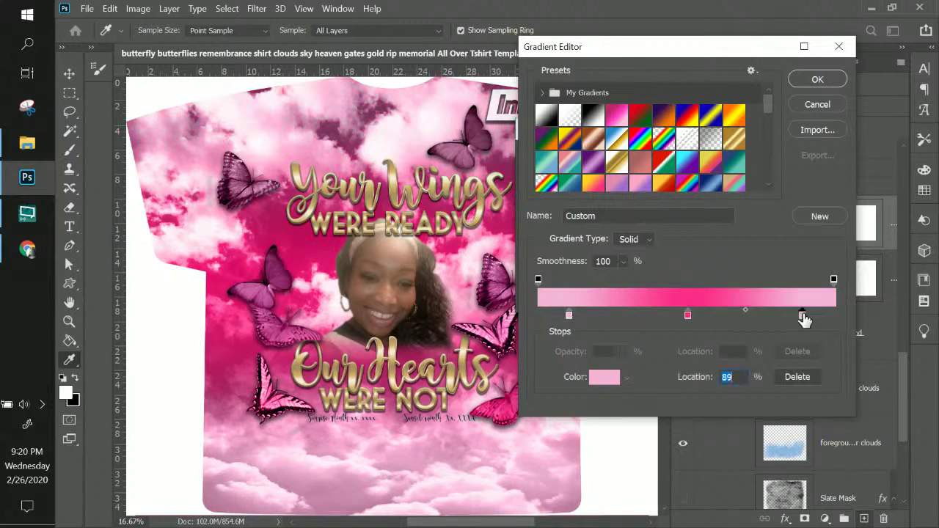
pyautogui.moveTo(798, 318); pyautogui.dragTo(651, 318)
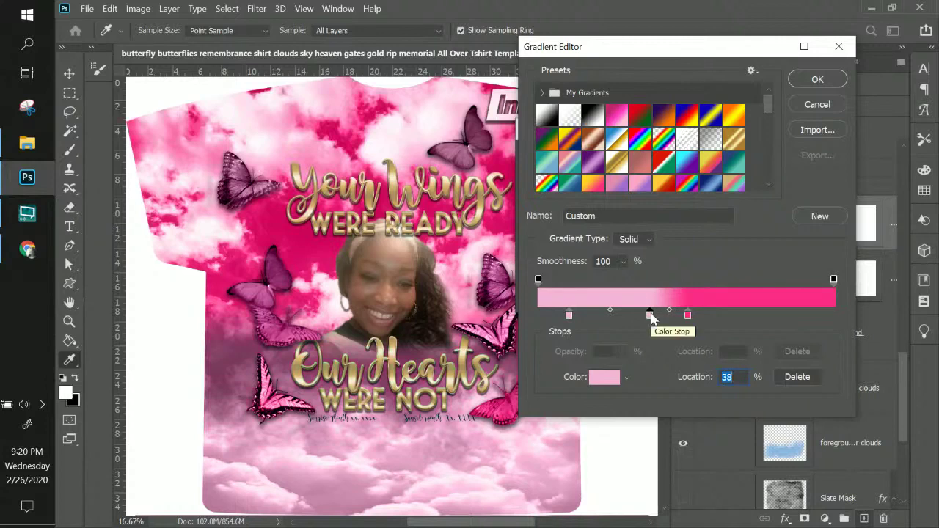
pyautogui.click(568, 315)
pyautogui.click(598, 377)
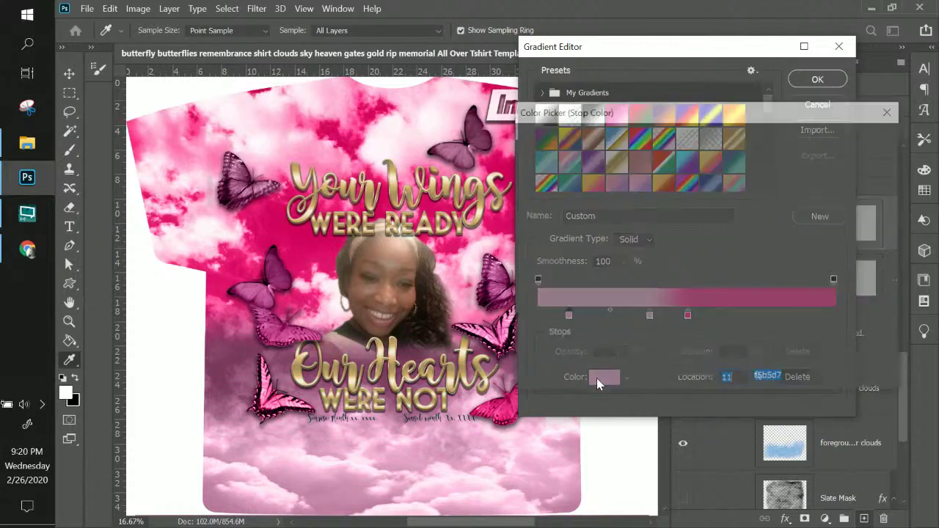
pyautogui.moveTo(602, 147)
pyautogui.mouseDown()
pyautogui.moveTo(589, 147)
pyautogui.moveTo(599, 144)
pyautogui.mouseUp()
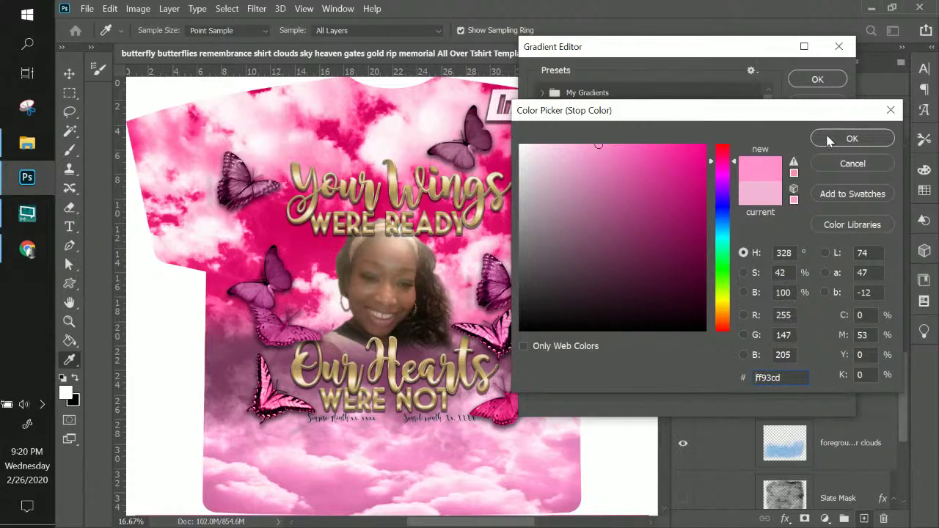
pyautogui.click(828, 141)
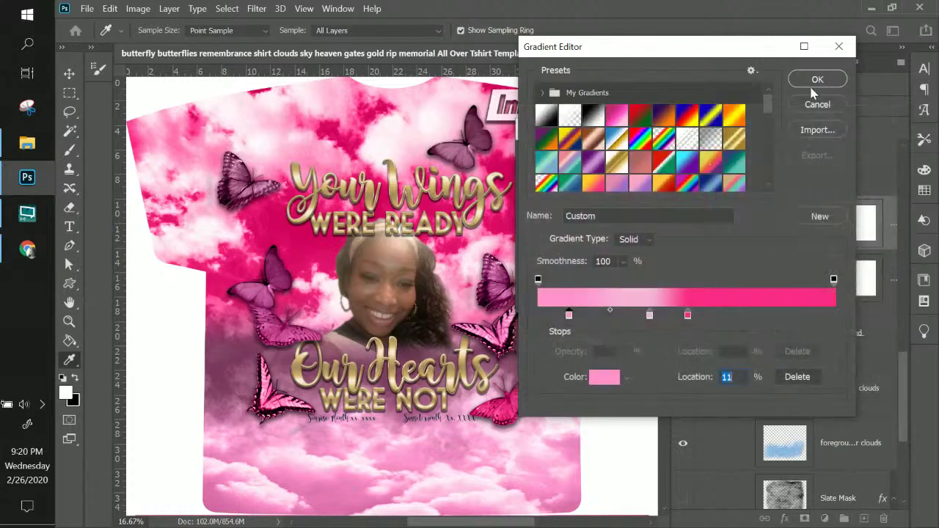
pyautogui.click(814, 80)
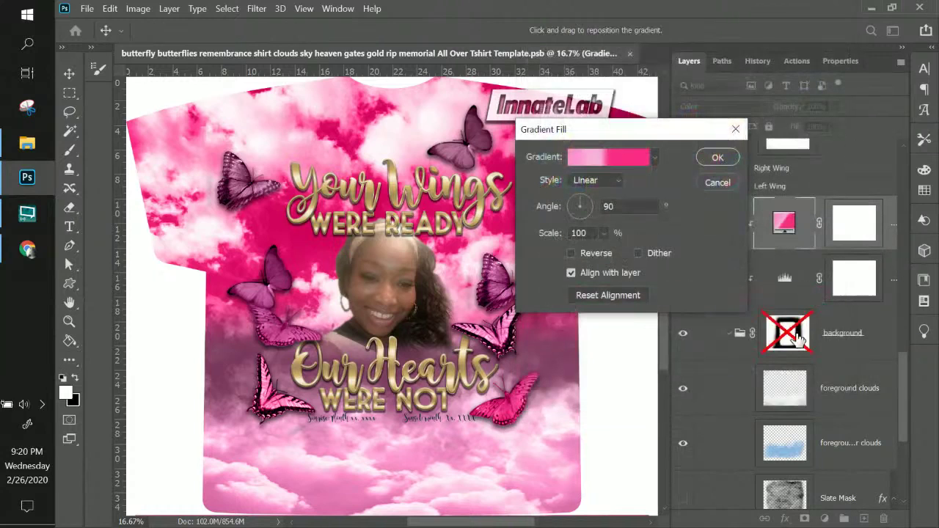
# - Commit the updated gradient fill and toggle the second foreground clouds layer to compare
pyautogui.click(716, 157)
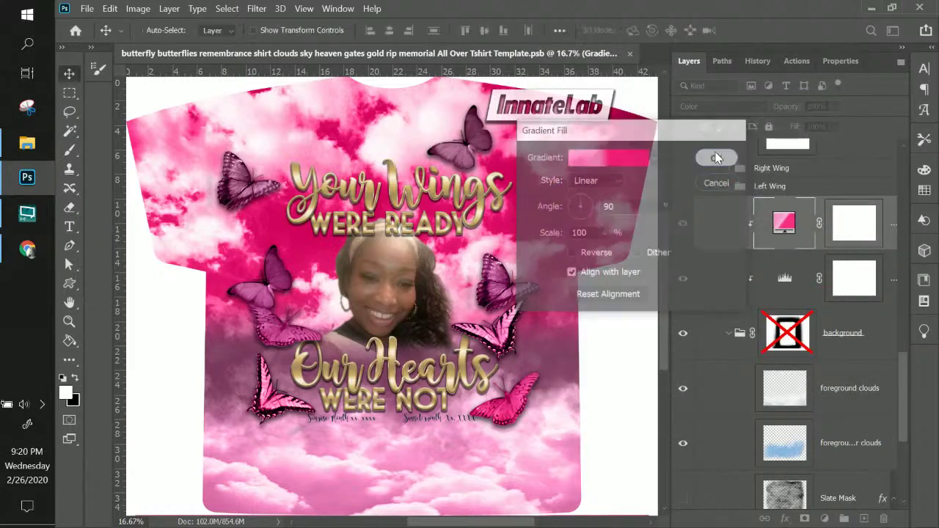
pyautogui.click(682, 445)
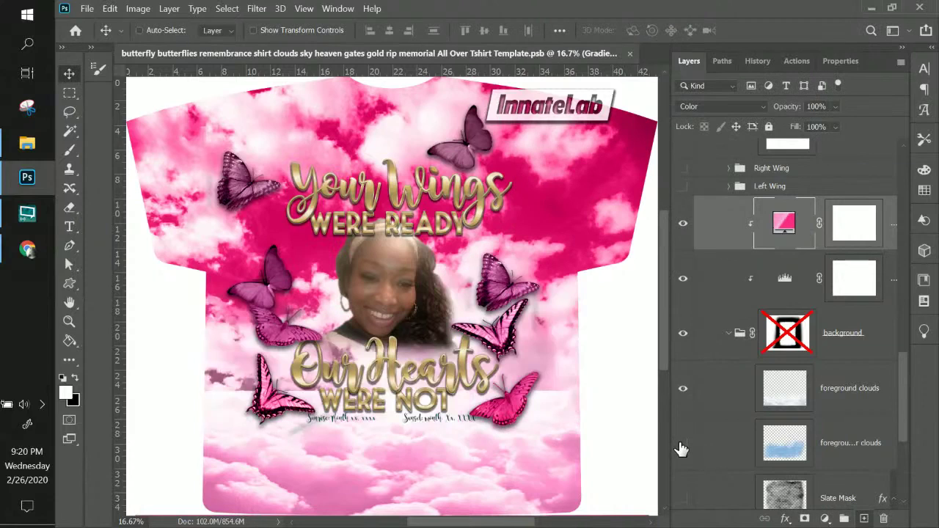
pyautogui.click(682, 444)
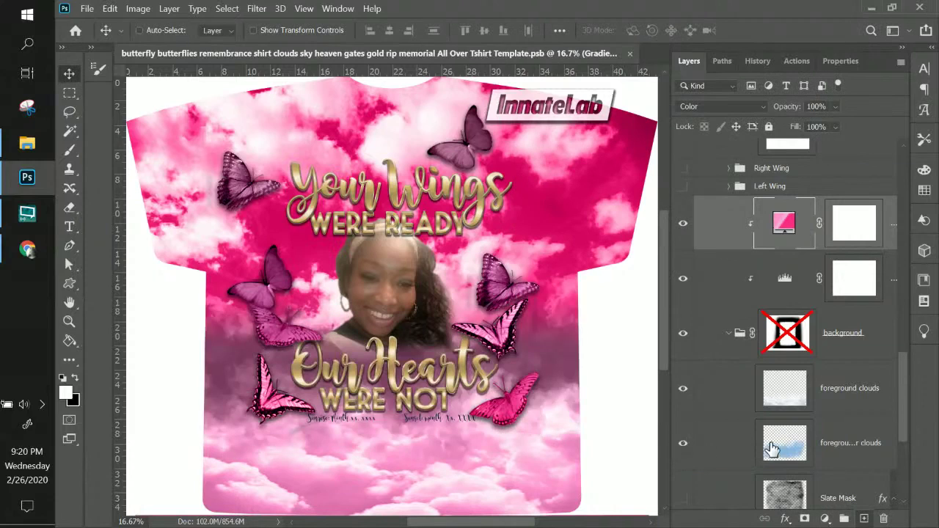
pyautogui.click(780, 446)
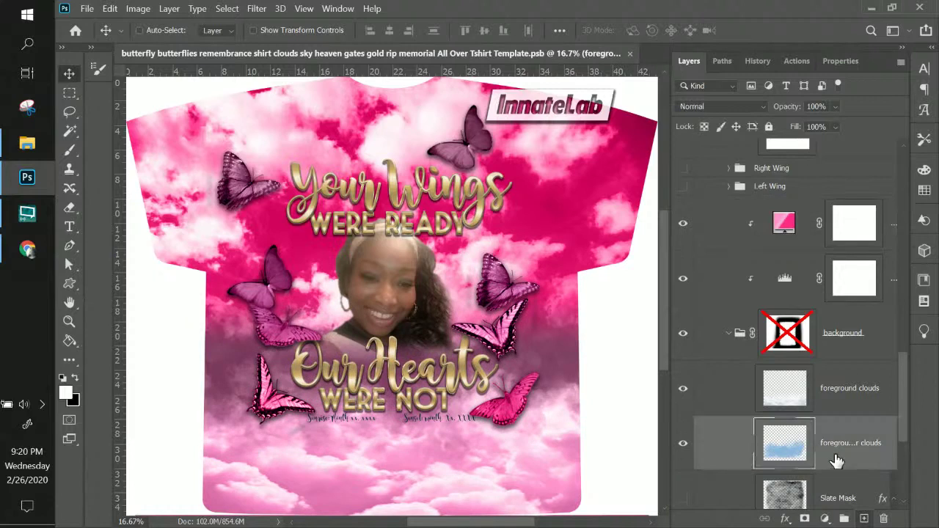
pyautogui.scroll(-3, 785, 425)
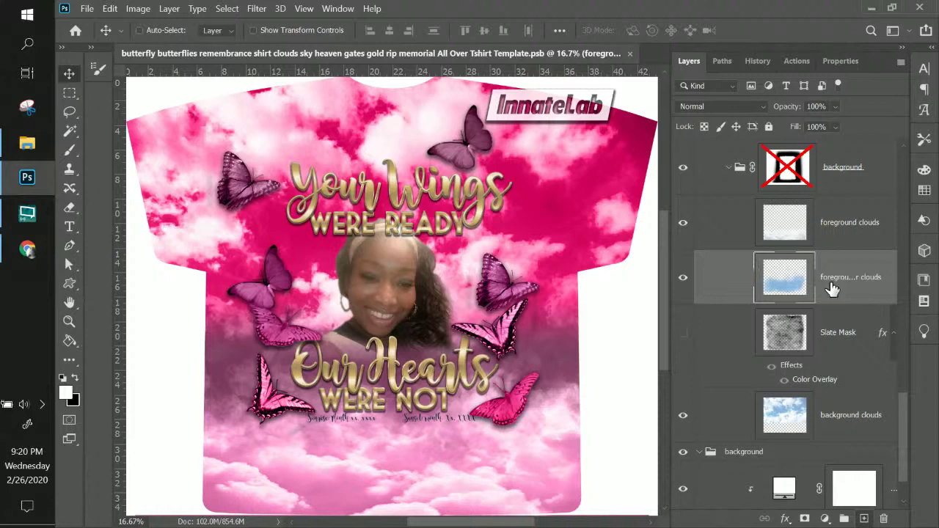
pyautogui.click(682, 279)
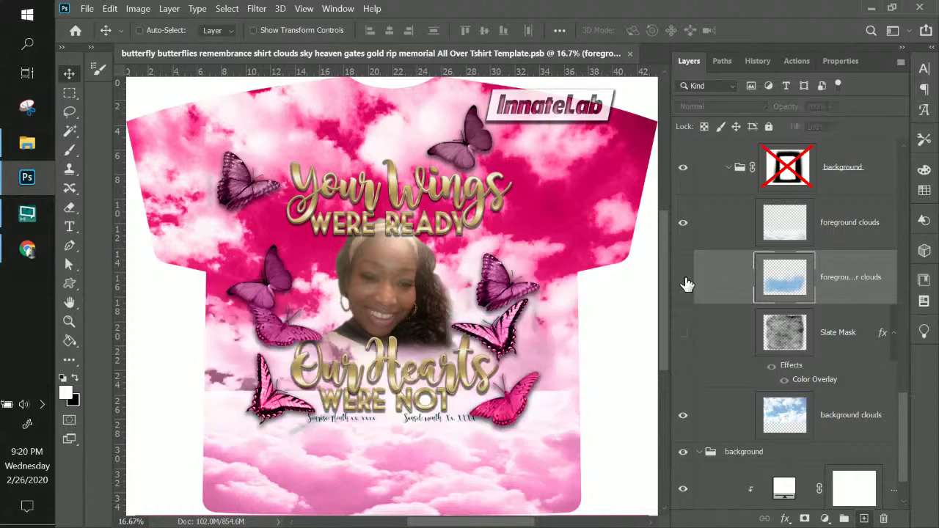
pyautogui.click(683, 279)
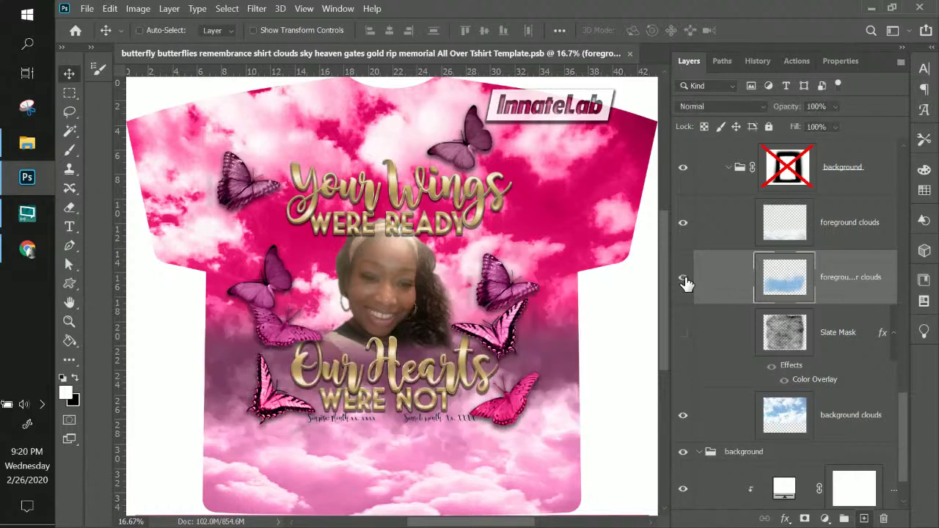
pyautogui.scroll(2, 796, 286)
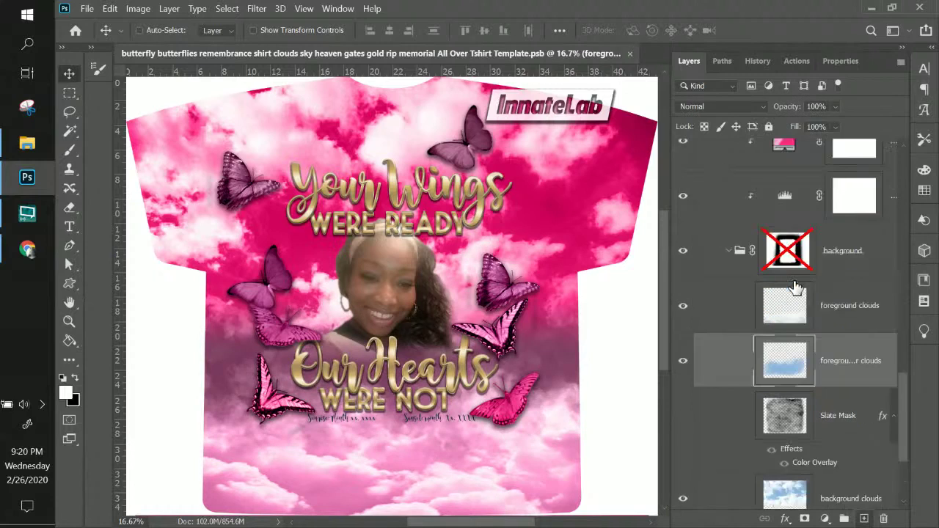
pyautogui.scroll(2, 795, 286)
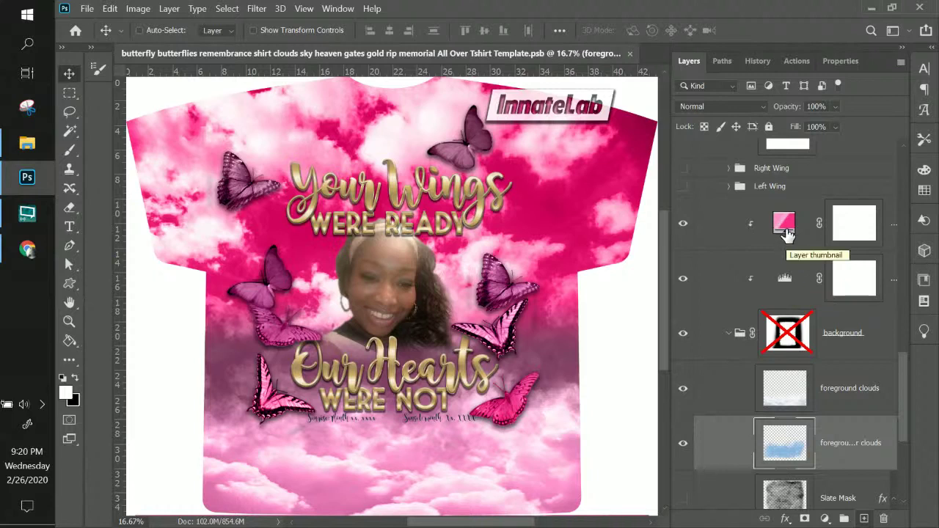
# - Collapse the background group, then select the pink gradient fill and the Levels layer
pyautogui.click(730, 334)
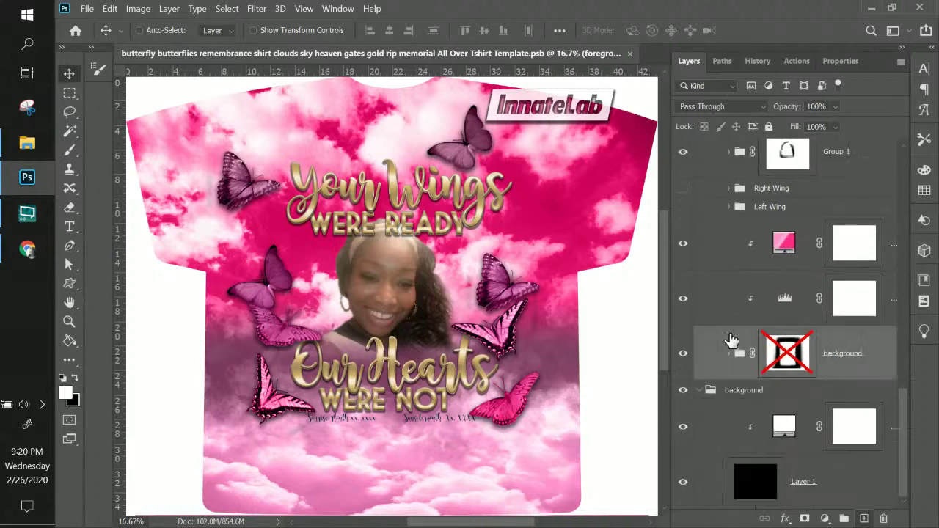
pyautogui.click(776, 247)
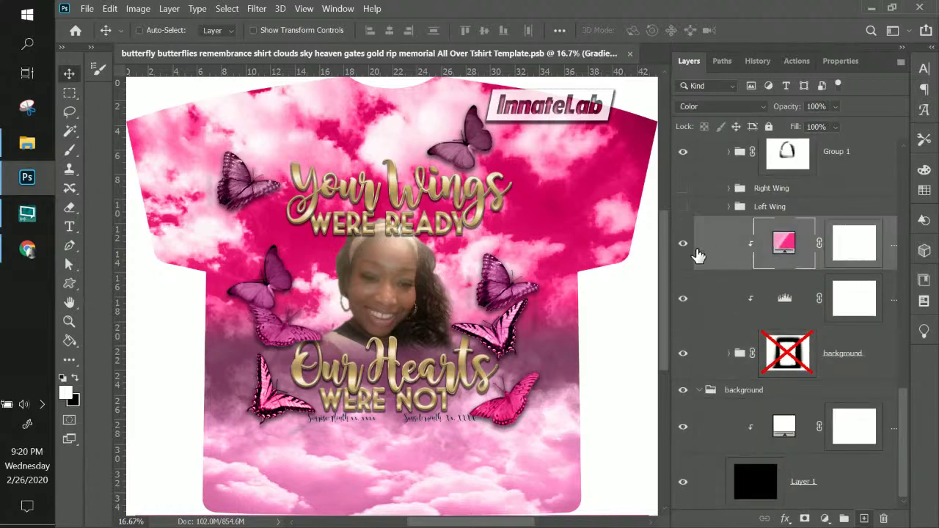
pyautogui.click(780, 298)
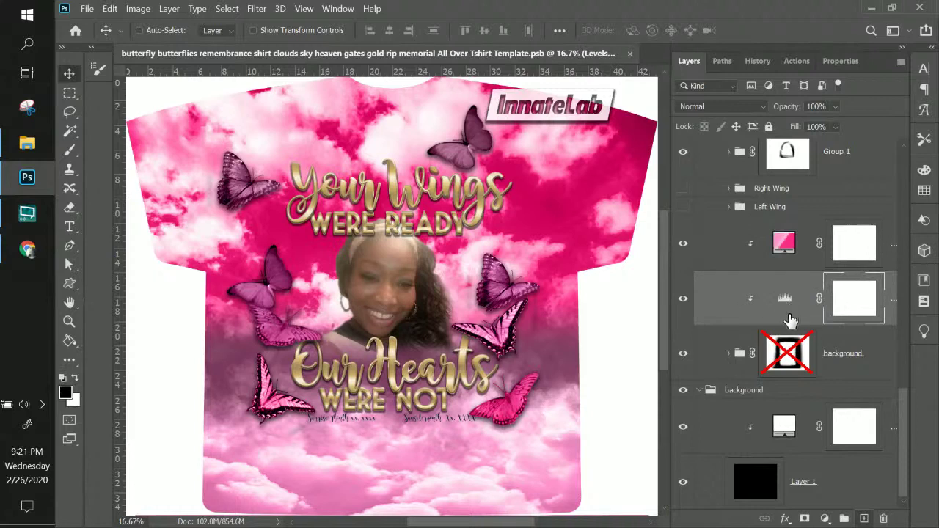
# - Set the Levels inputs to 18, 0.91 and 255, then show the pink gradient layer again
pyautogui.doubleClick(785, 299)
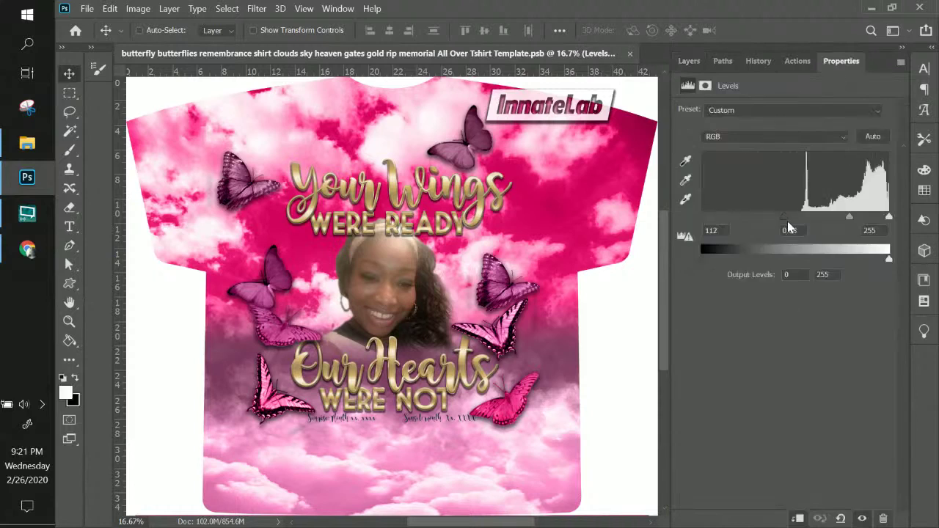
pyautogui.moveTo(756, 218); pyautogui.dragTo(717, 220)
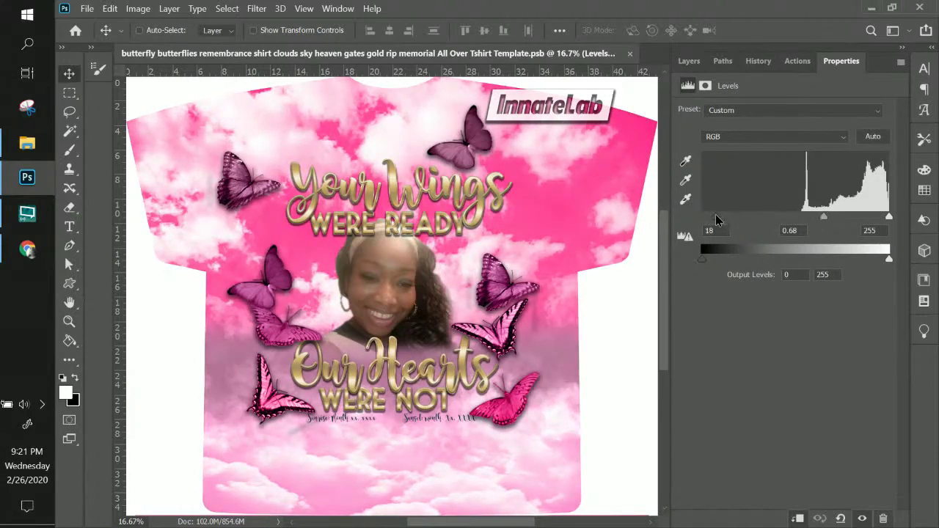
pyautogui.moveTo(821, 216); pyautogui.dragTo(807, 216)
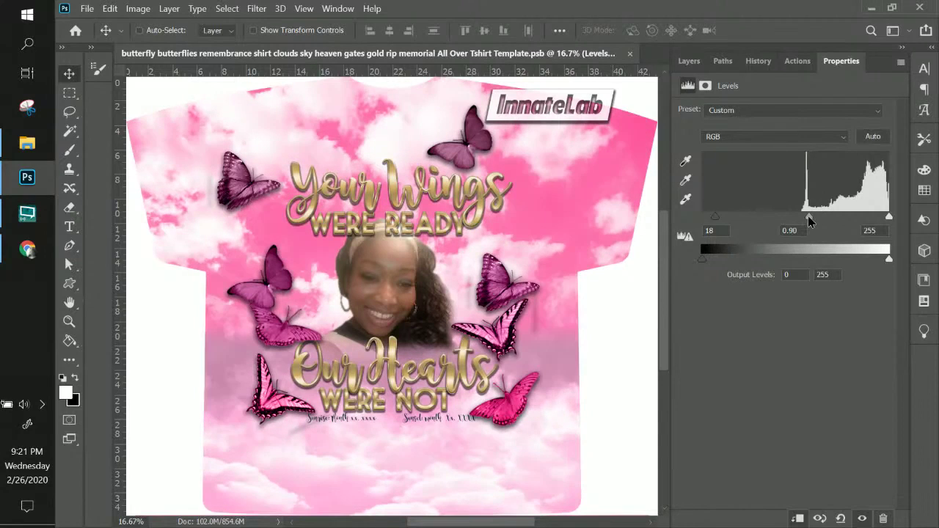
pyautogui.click(693, 61)
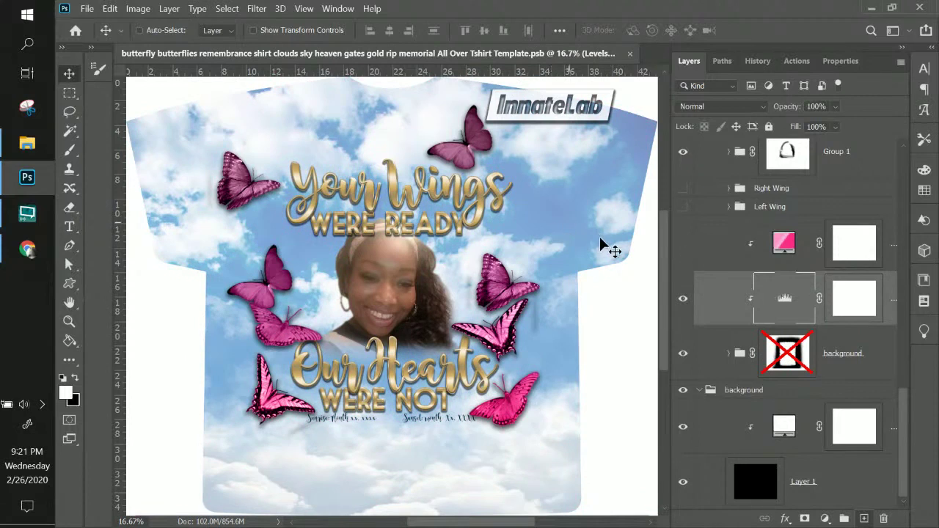
pyautogui.doubleClick(784, 302)
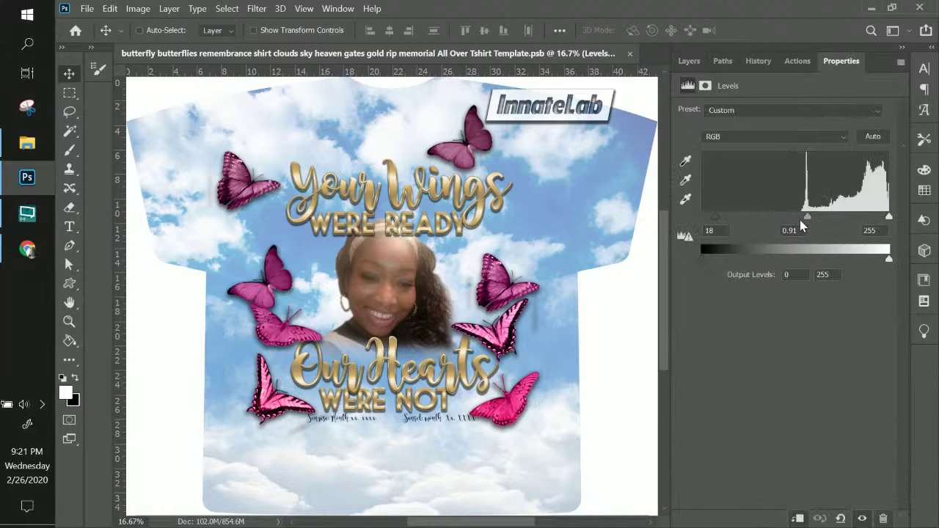
pyautogui.moveTo(808, 218)
pyautogui.mouseDown()
pyautogui.moveTo(847, 217)
pyautogui.moveTo(808, 218)
pyautogui.mouseUp()
pyautogui.click(689, 63)
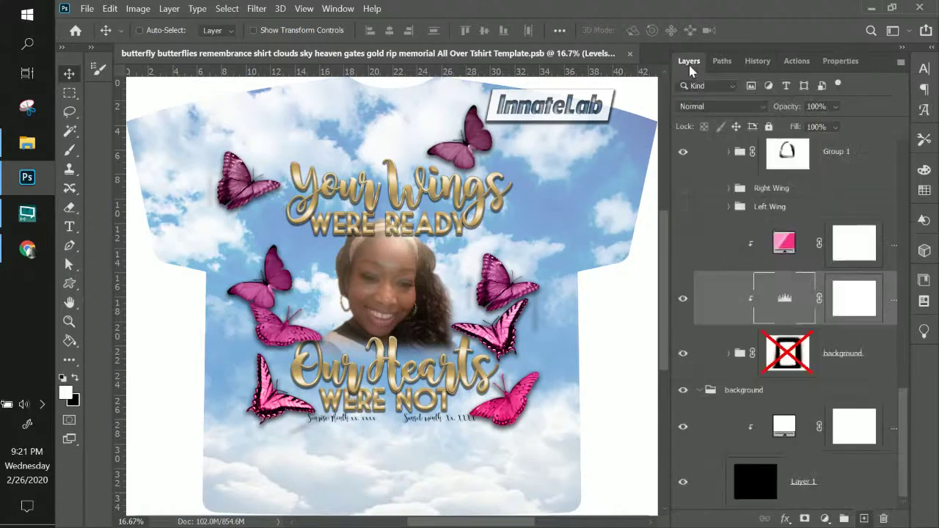
pyautogui.click(683, 243)
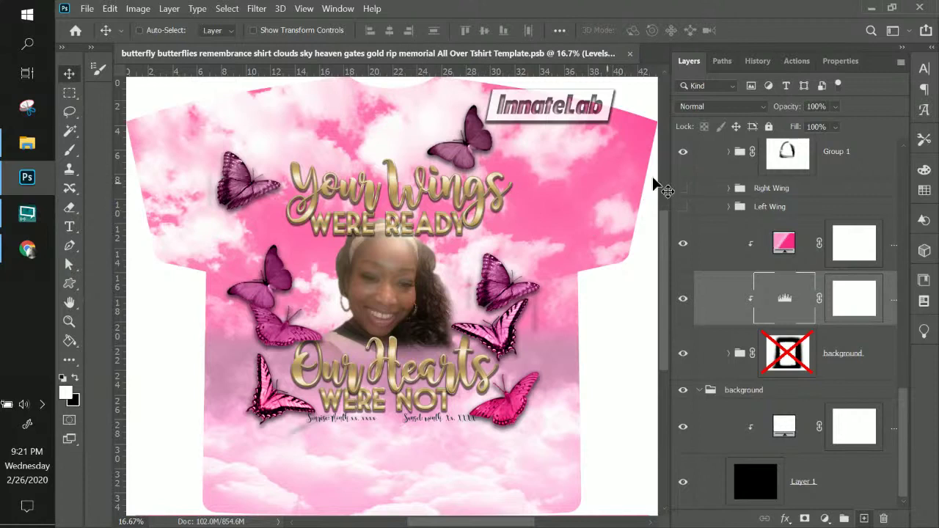
# - Select the accent butterflies group, briefly expand it, then bring up the Layer menu's adjustment choices
pyautogui.scroll(10, 781, 264)
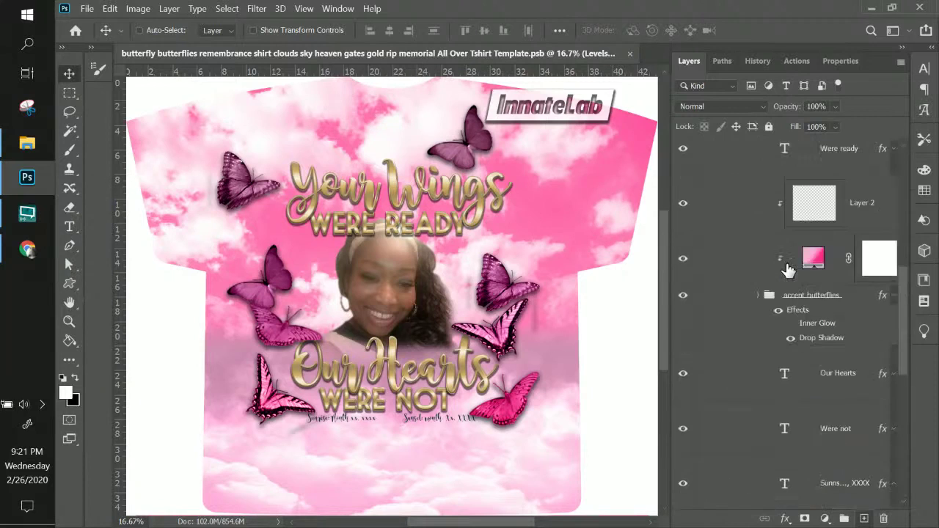
pyautogui.click(814, 339)
pyautogui.click(817, 383)
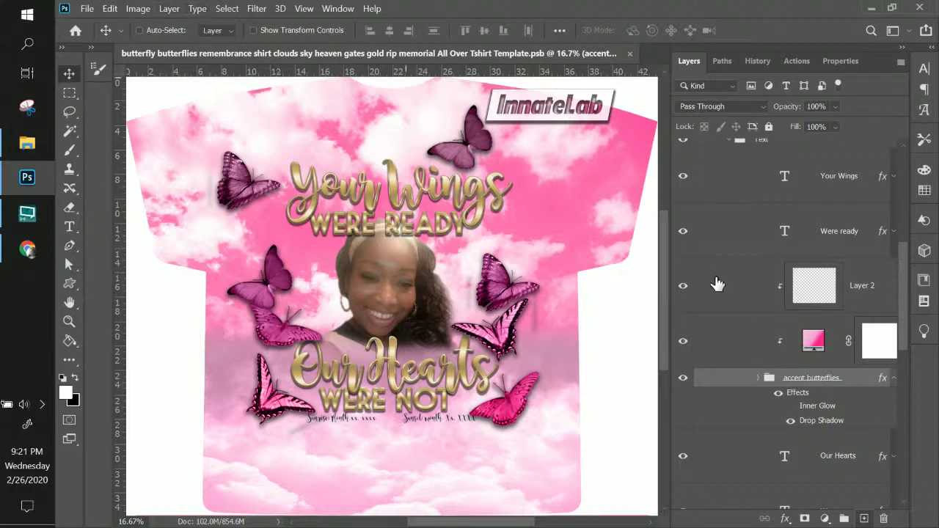
pyautogui.click(758, 378)
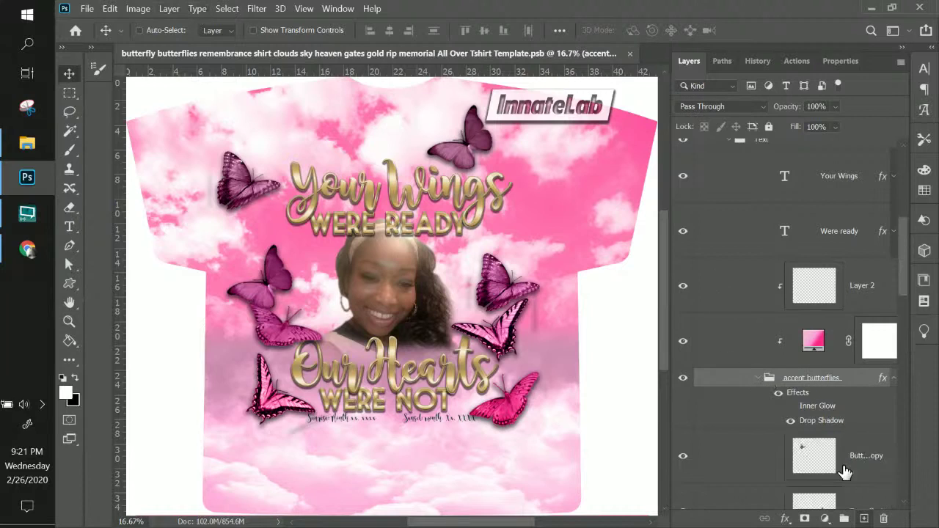
pyautogui.scroll(-3, 844, 466)
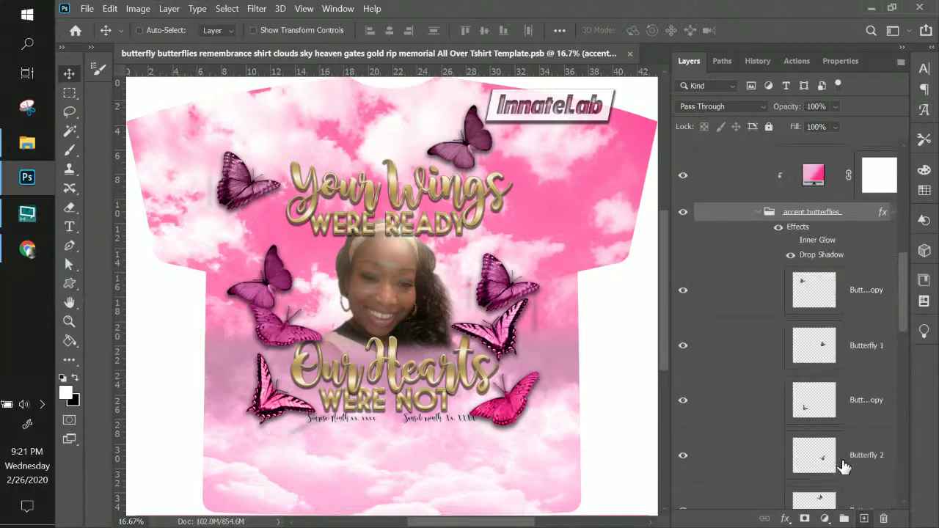
pyautogui.click(758, 212)
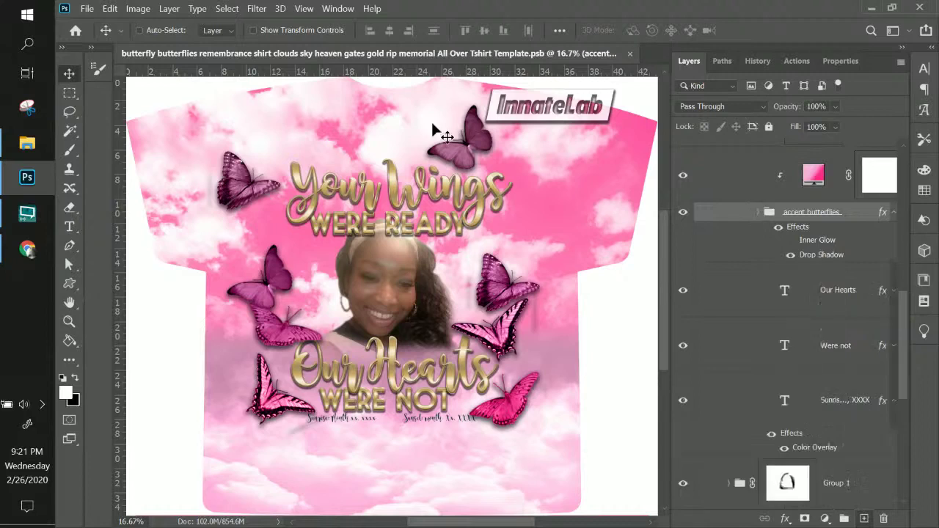
pyautogui.click(169, 8)
# - Add a Levels 3 adjustment clipped to the accent butterflies, with input levels 46, 1.56 and 184
pyautogui.moveTo(276, 201)
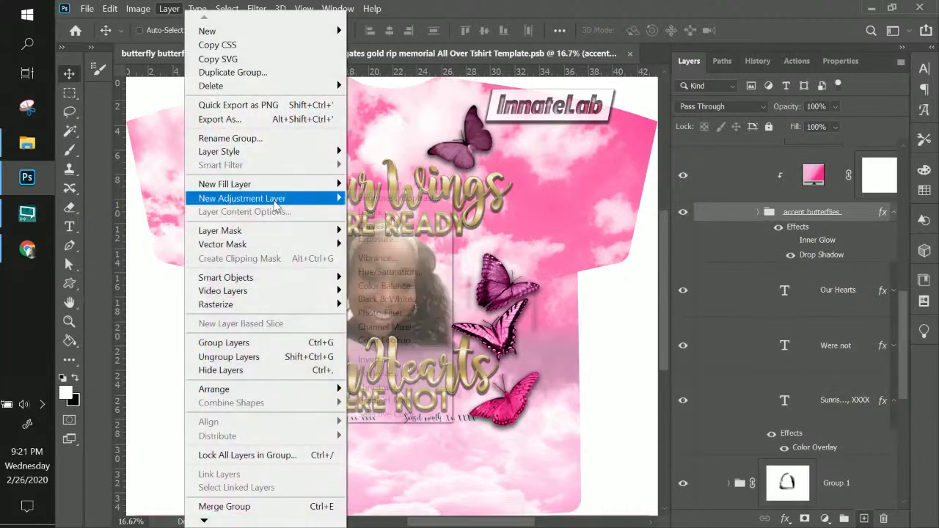
pyautogui.click(370, 212)
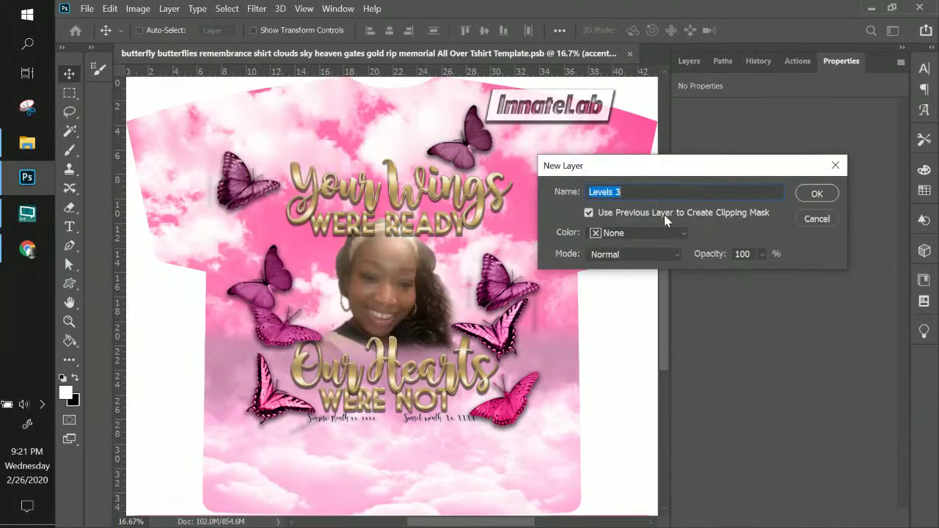
pyautogui.click(814, 194)
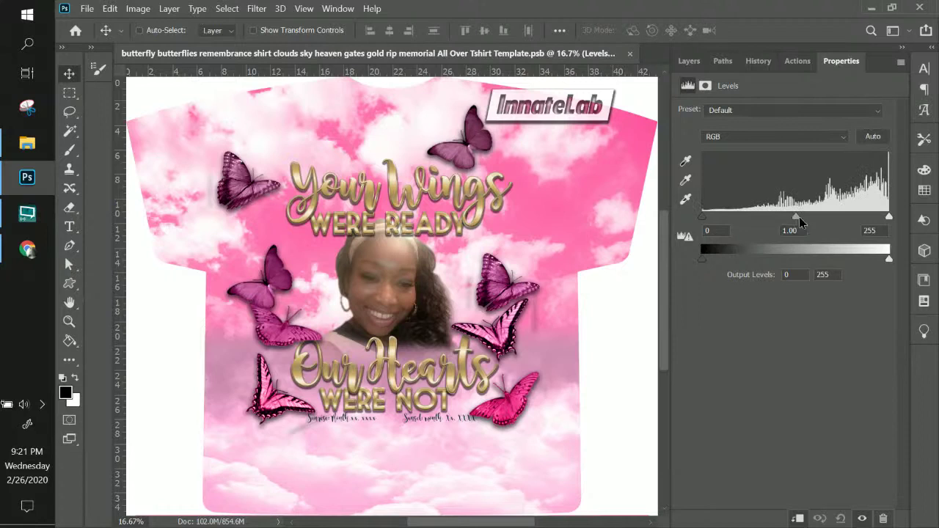
pyautogui.moveTo(798, 216); pyautogui.dragTo(766, 217)
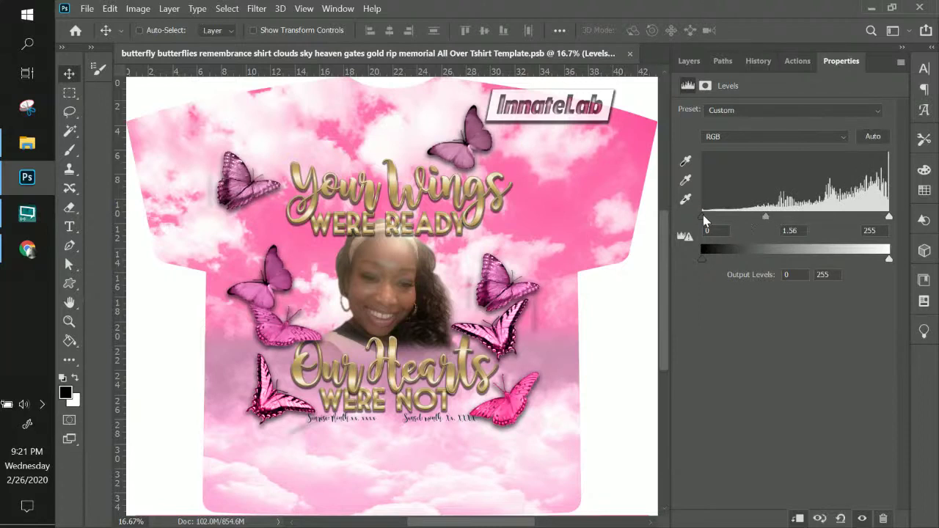
pyautogui.moveTo(703, 217); pyautogui.dragTo(736, 221)
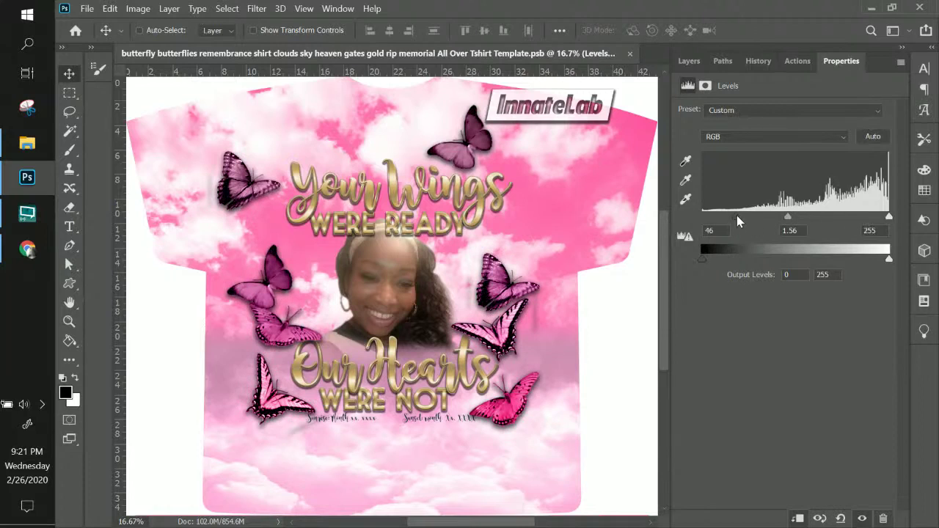
pyautogui.moveTo(889, 217); pyautogui.dragTo(838, 231)
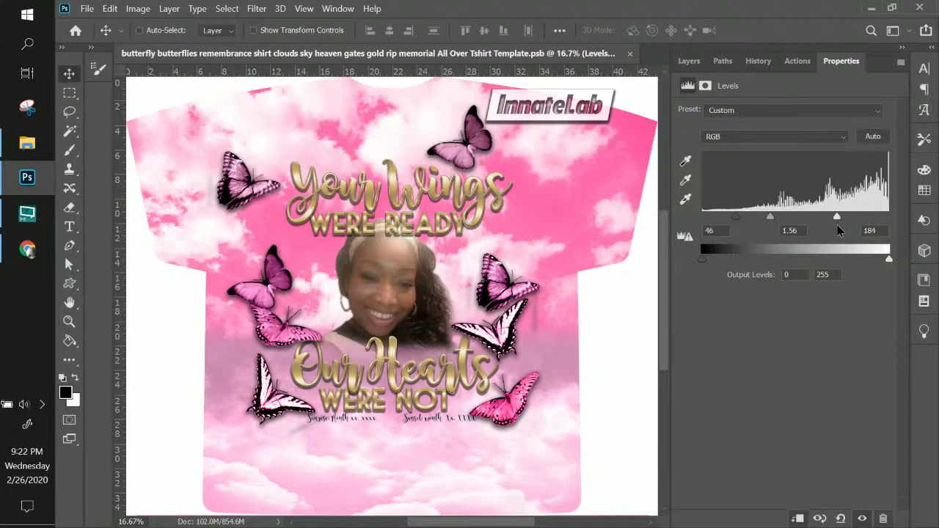
pyautogui.click(689, 62)
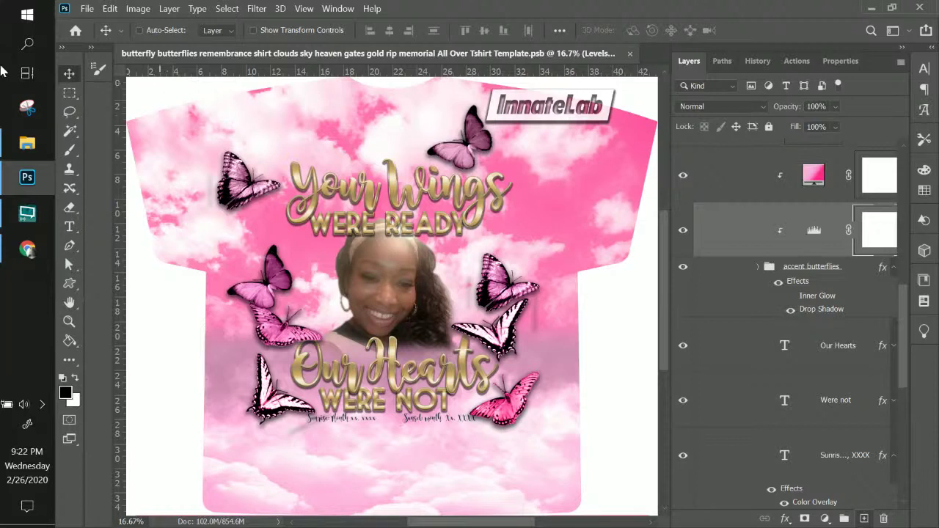
# - In Chrome, go to remove.bg and open its Remove Background upload page
pyautogui.click(29, 250)
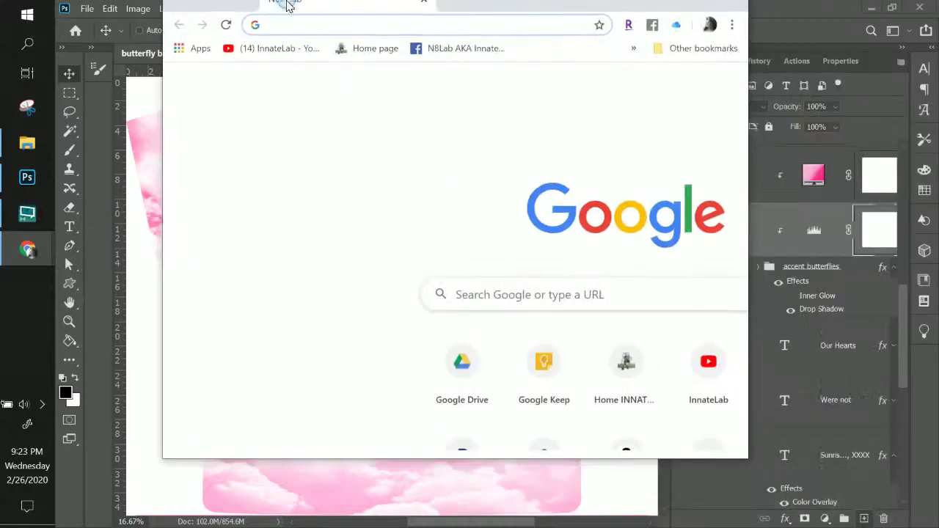
pyautogui.write('ew')
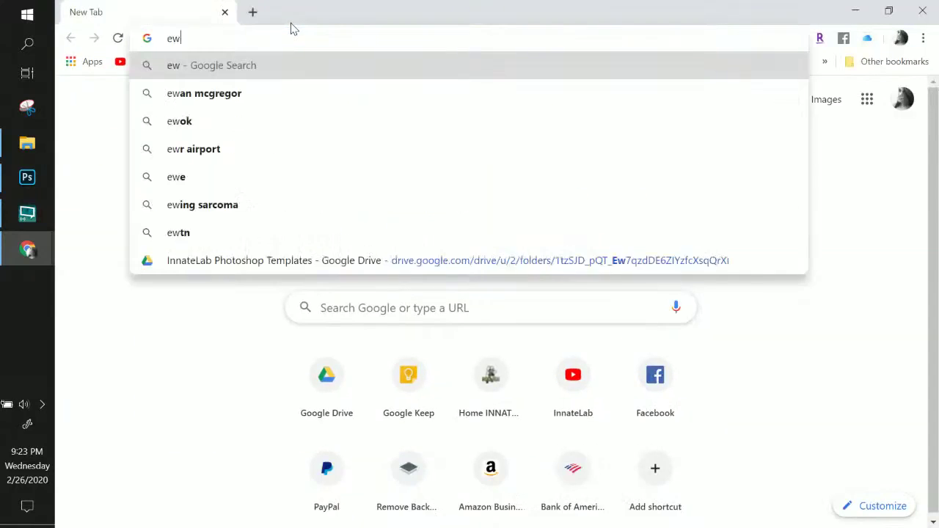
pyautogui.press('BackSpace')
pyautogui.press('BackSpace')
pyautogui.write('remov')
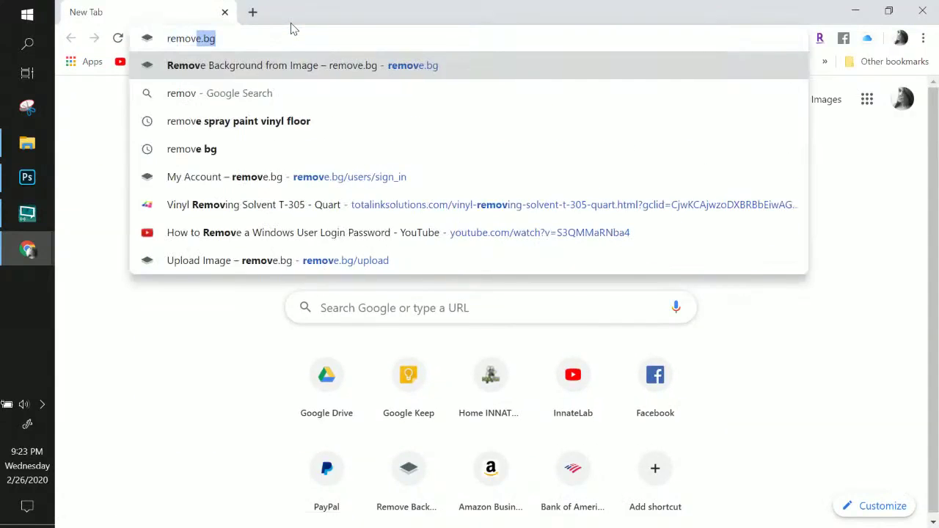
pyautogui.press('Return')
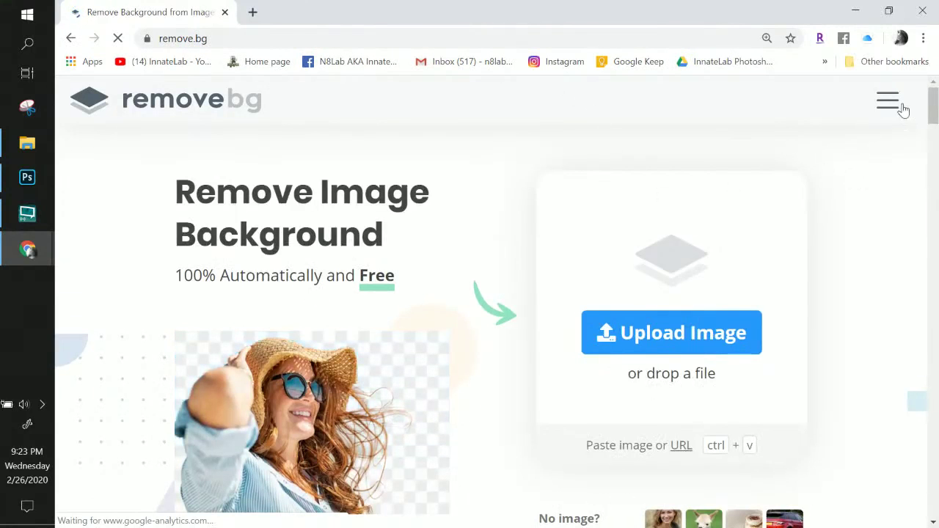
pyautogui.click(902, 107)
pyautogui.click(457, 264)
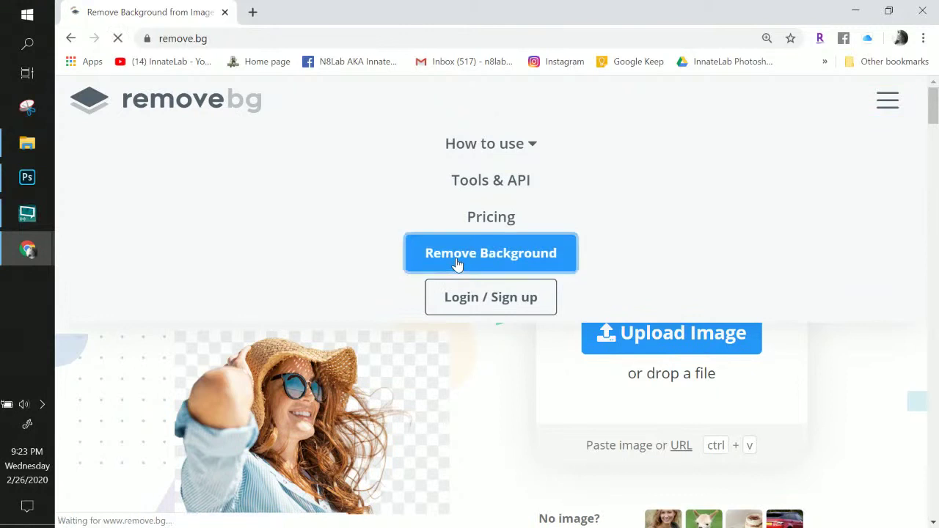
# - Log in to the remove.bg account and return to the background-removal upload page
pyautogui.click(888, 103)
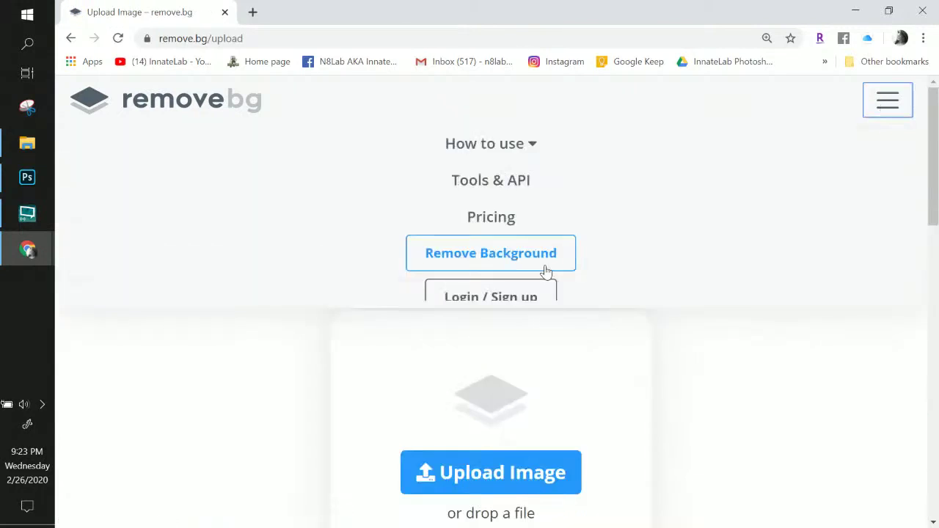
pyautogui.click(473, 296)
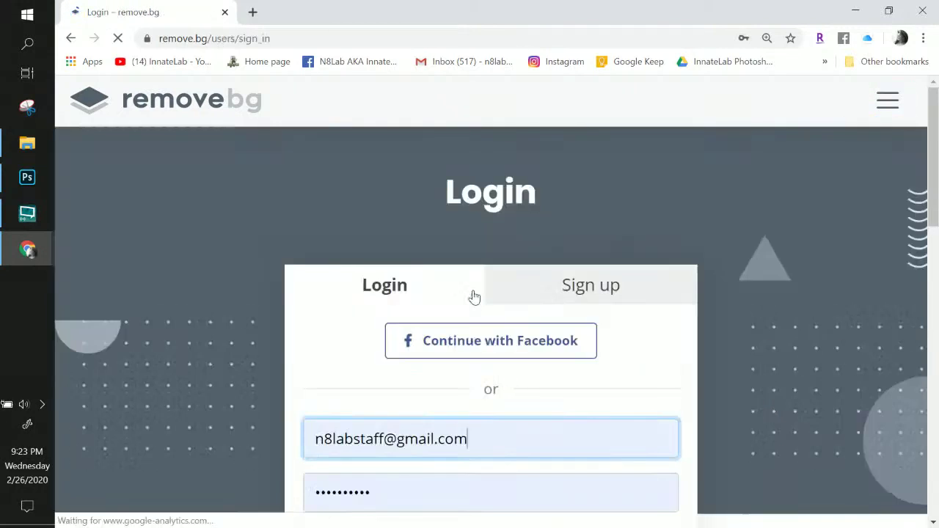
pyautogui.scroll(-4, 474, 306)
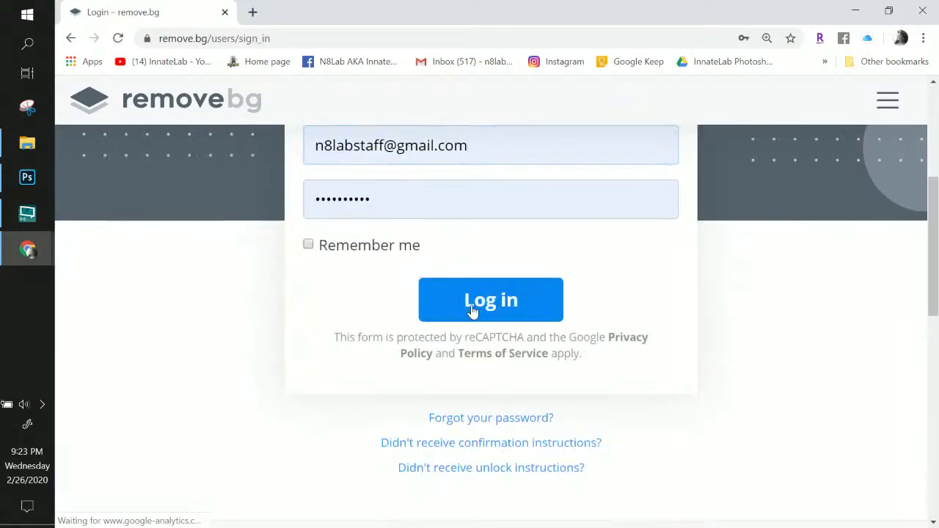
pyautogui.click(472, 309)
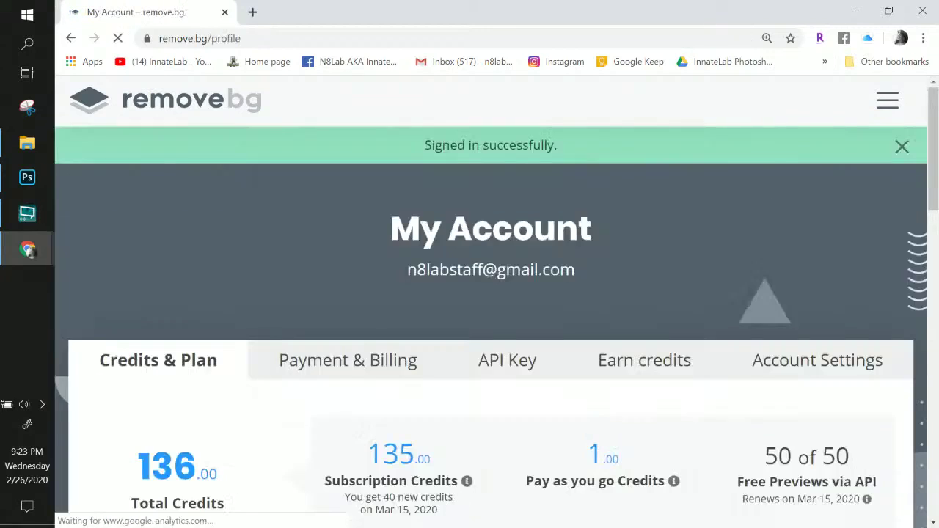
pyautogui.scroll(-8, 462, 360)
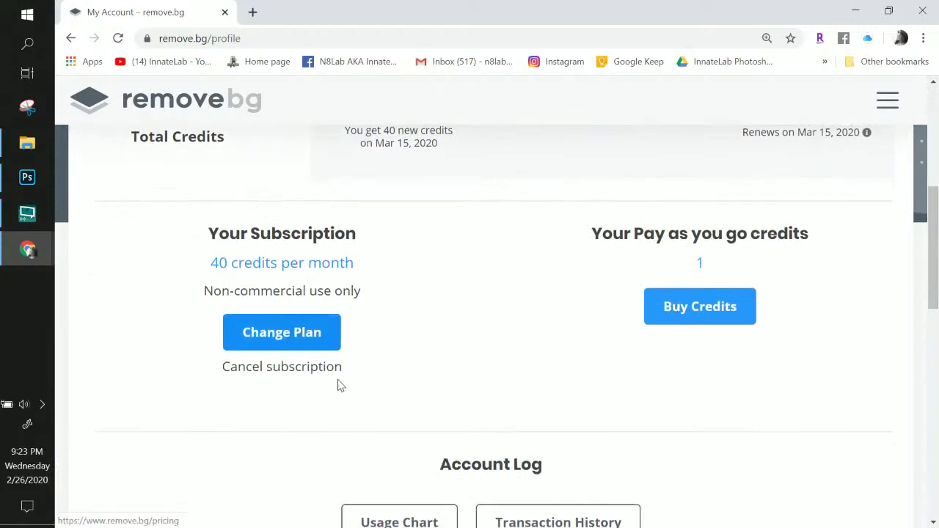
pyautogui.scroll(8, 698, 391)
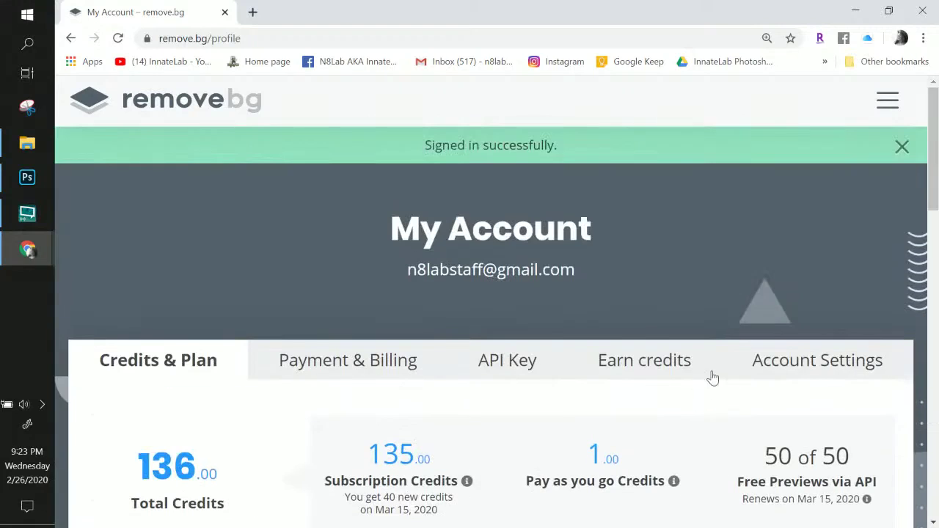
pyautogui.click(887, 100)
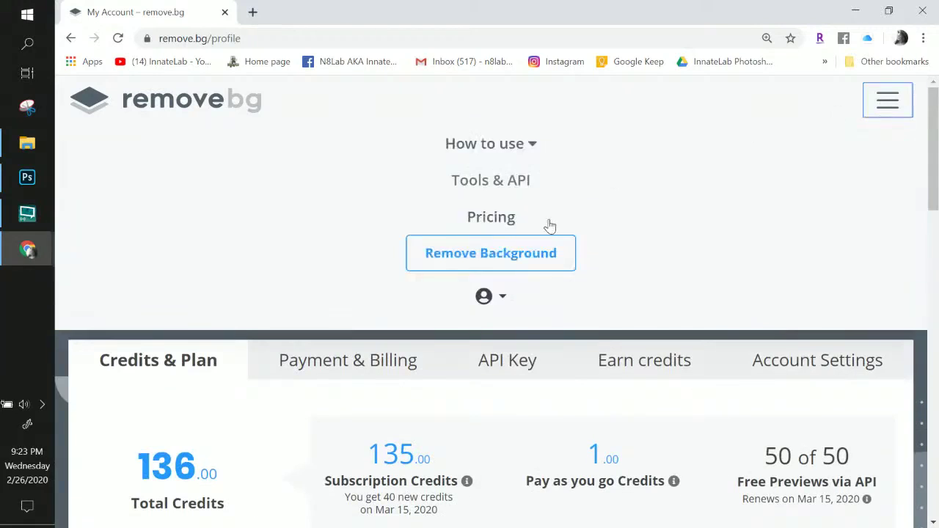
pyautogui.click(510, 257)
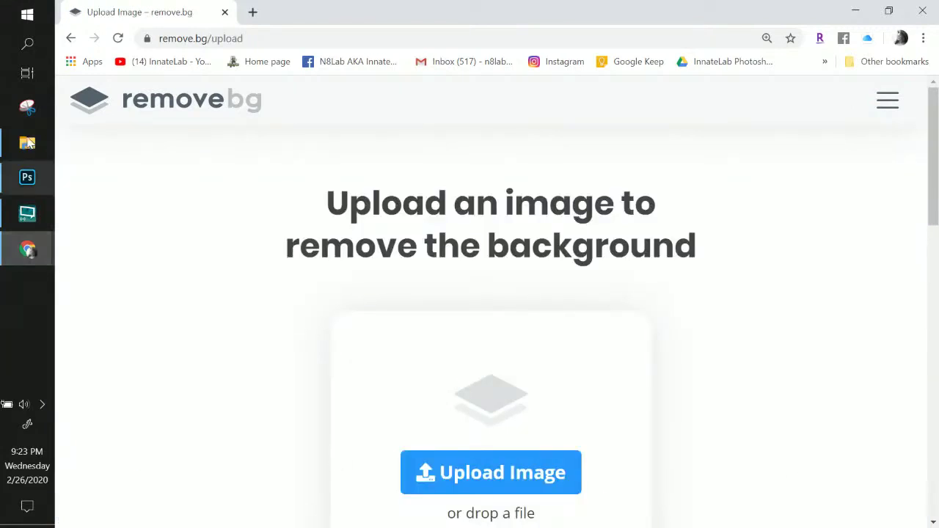
# - Look in File Explorer for the photos, then bring the Photoshop T-shirt design back to front
pyautogui.click(27, 143)
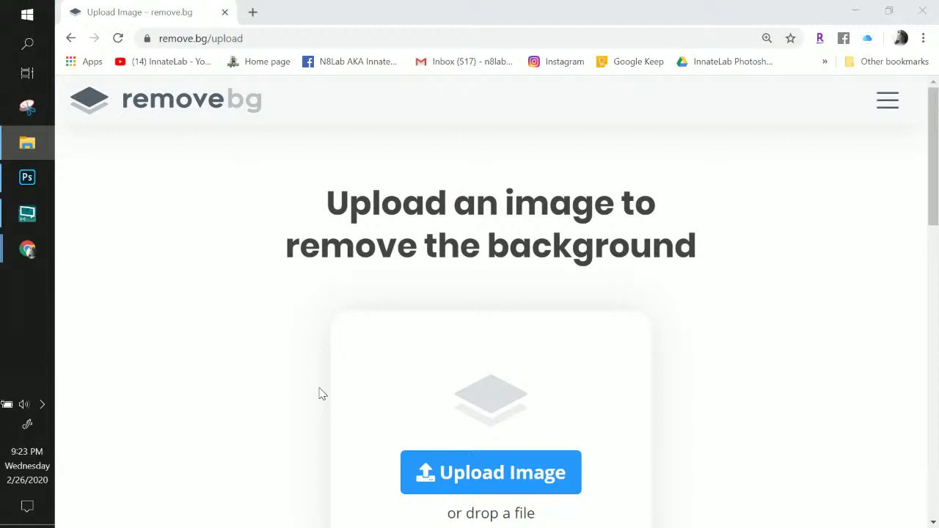
pyautogui.click(27, 176)
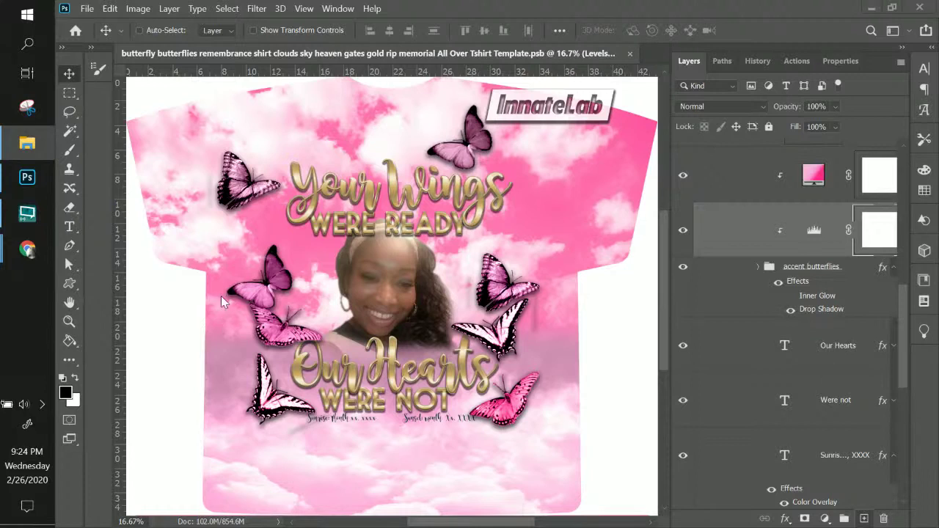
# - Bring Chrome's 'Upload Image – remove.bg' window back in front of Photoshop
pyautogui.moveTo(28, 248)
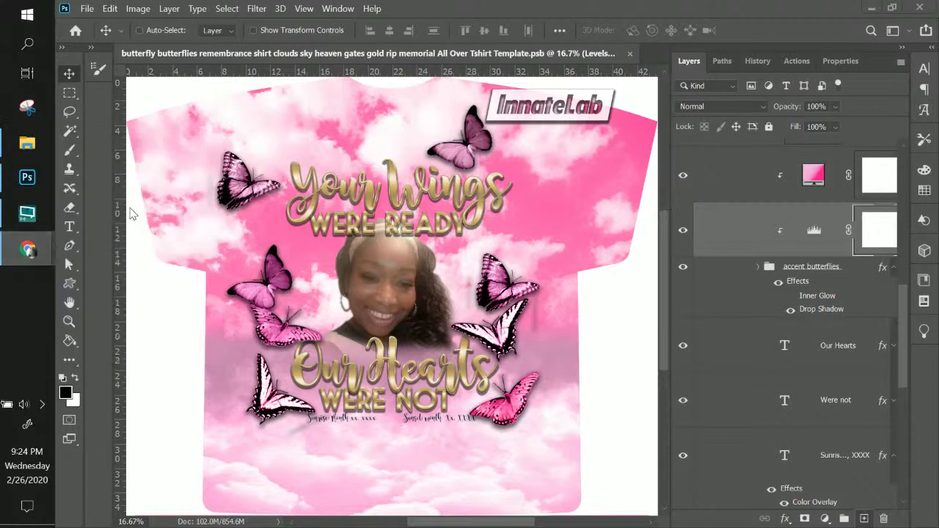
pyautogui.click(154, 306)
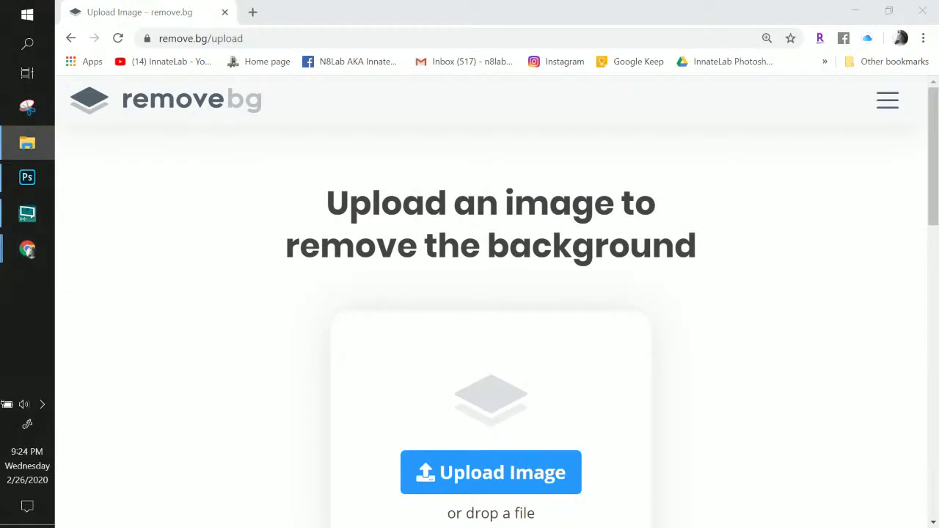
# - Drop the first full-body photo, the pale pink outfit, onto remove.bg and review its cutout
pyautogui.moveTo(938, 367); pyautogui.dragTo(447, 363)
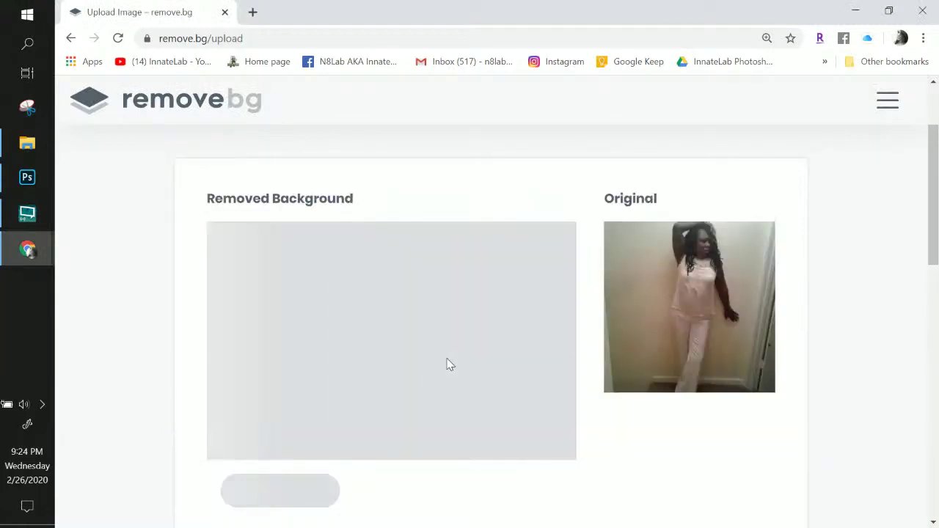
pyautogui.scroll(-1, 447, 369)
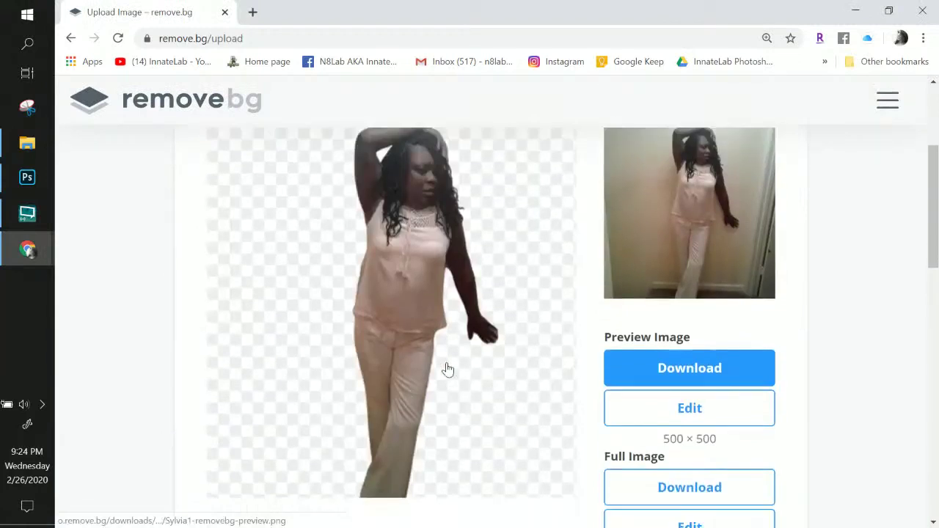
pyautogui.scroll(-1, 446, 369)
pyautogui.scroll(2, 445, 369)
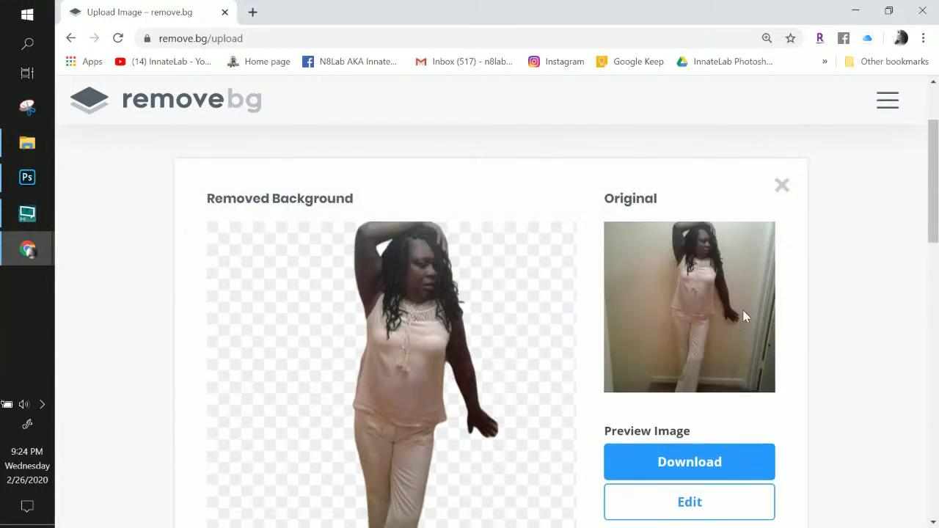
pyautogui.scroll(-3, 428, 350)
pyautogui.scroll(2, 446, 327)
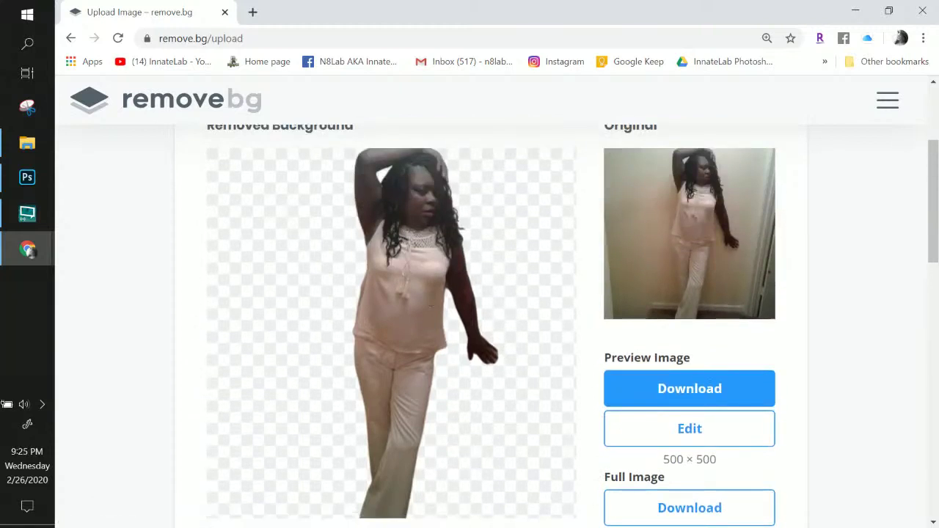
pyautogui.click(27, 143)
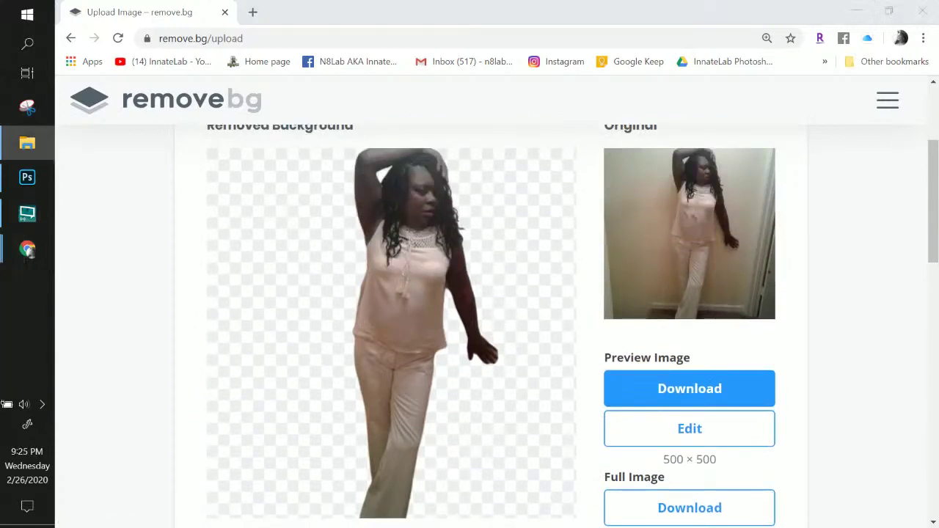
# - Upload the second full-body photo, the gold-skirted figure, to remove.bg and review its cutout
pyautogui.moveTo(938, 381); pyautogui.dragTo(426, 386)
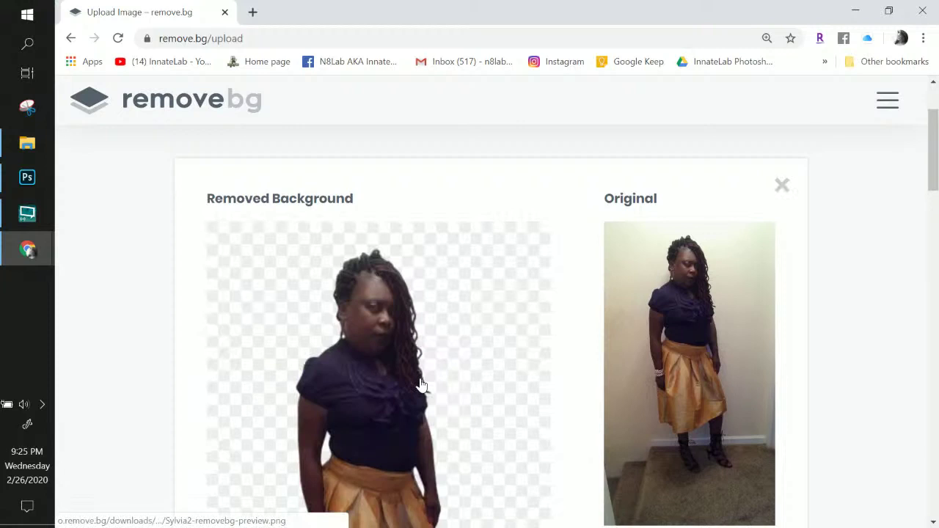
pyautogui.scroll(-3, 421, 386)
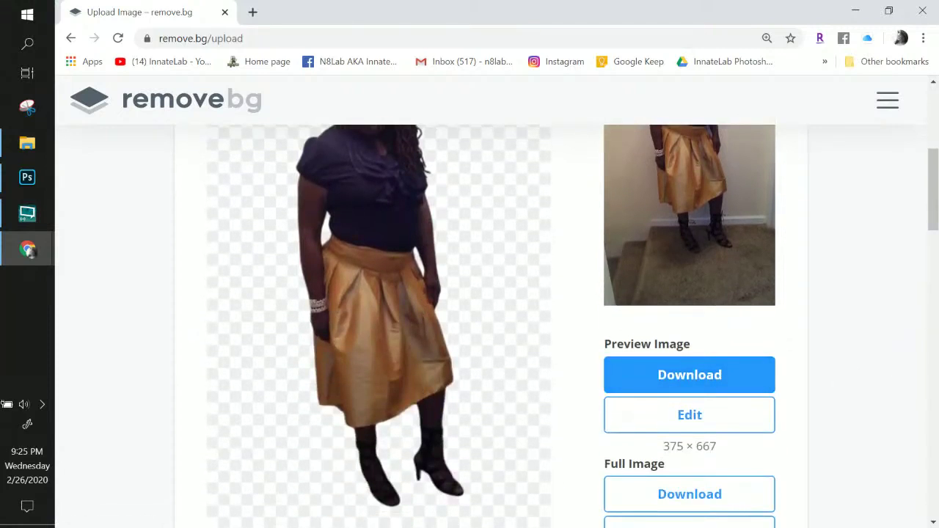
pyautogui.click(27, 143)
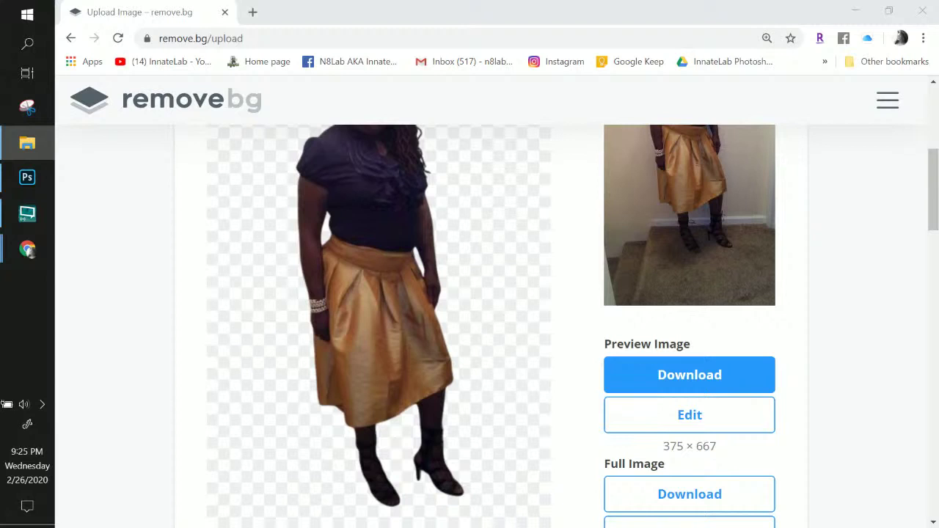
pyautogui.scroll(1, 413, 277)
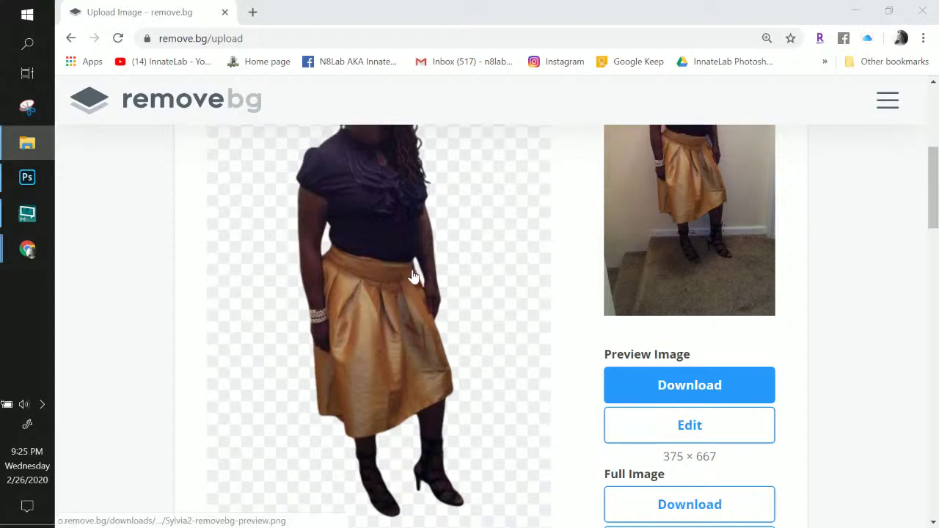
pyautogui.scroll(1, 413, 276)
pyautogui.scroll(-1, 413, 276)
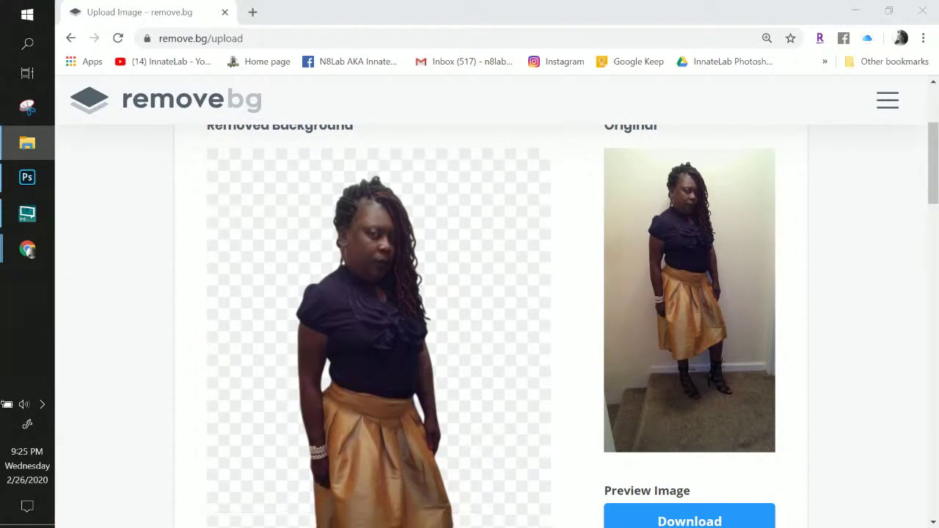
pyautogui.scroll(-2, 715, 355)
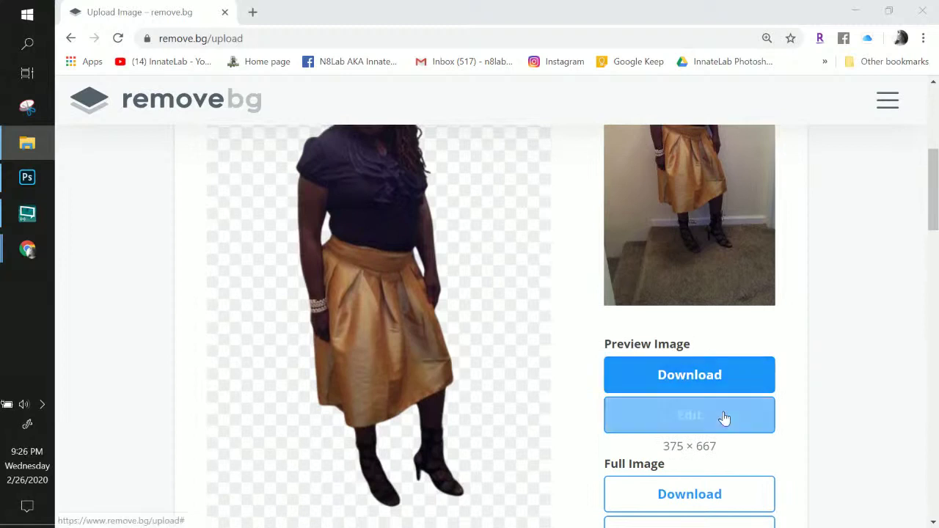
pyautogui.scroll(-2, 724, 418)
# - Download the full 540 × 960 gold-skirt cutout as a PNG, then return to Photoshop
pyautogui.click(691, 348)
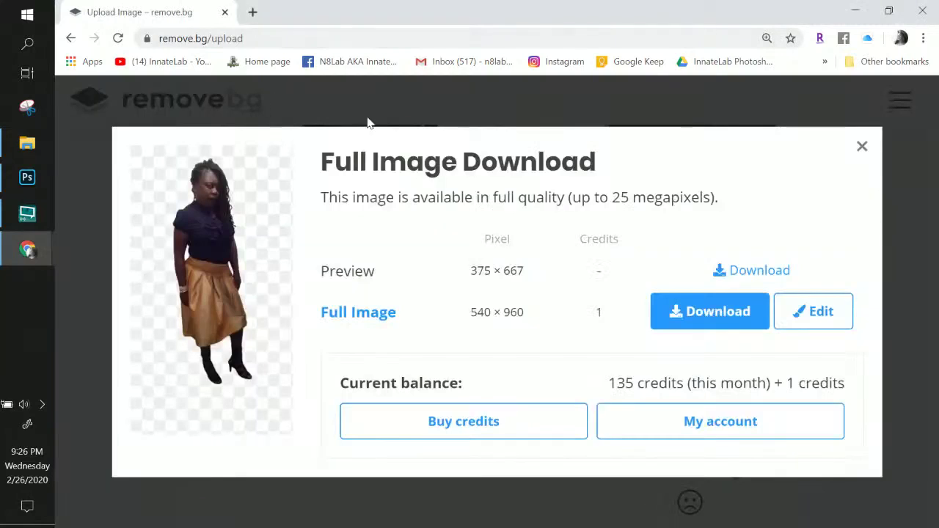
pyautogui.click(716, 319)
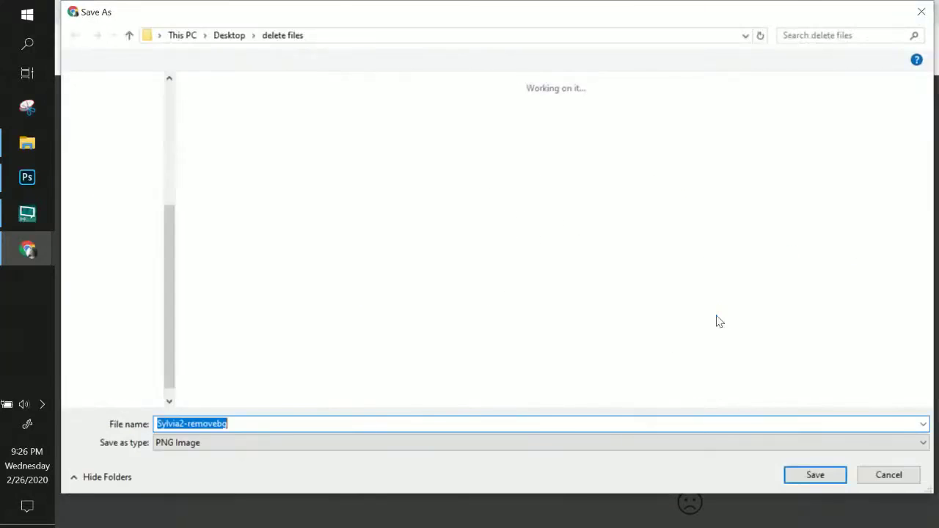
pyautogui.click(812, 480)
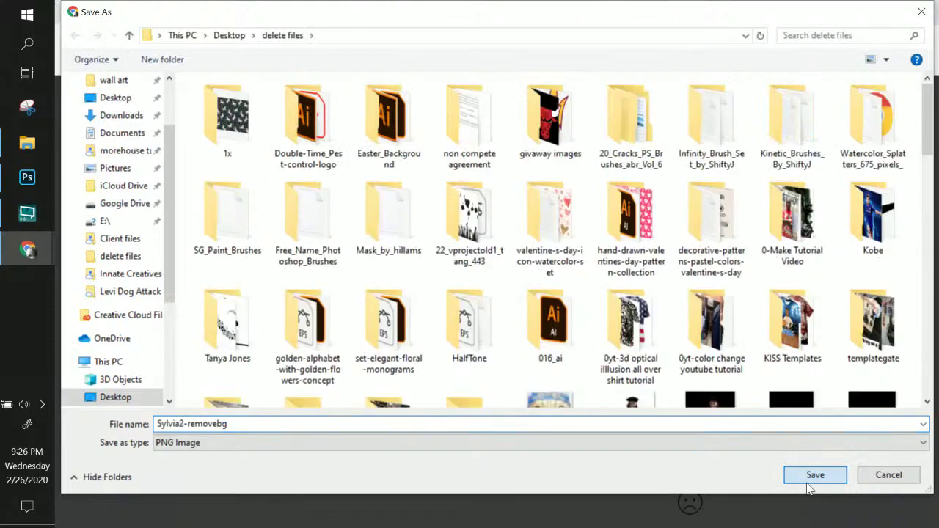
pyautogui.click(27, 179)
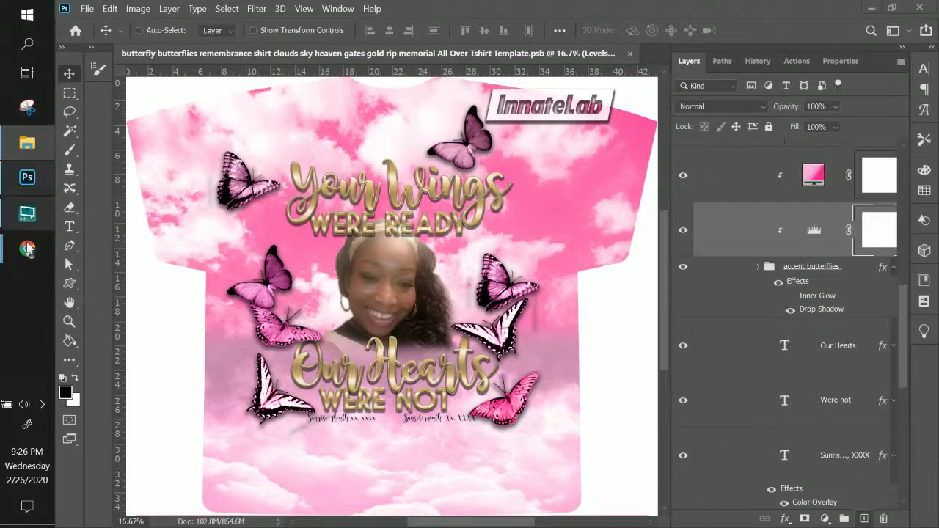
# - Save the T-shirt template as a .PSB in Client files, prefixing the file name with the client's name
pyautogui.click(87, 8)
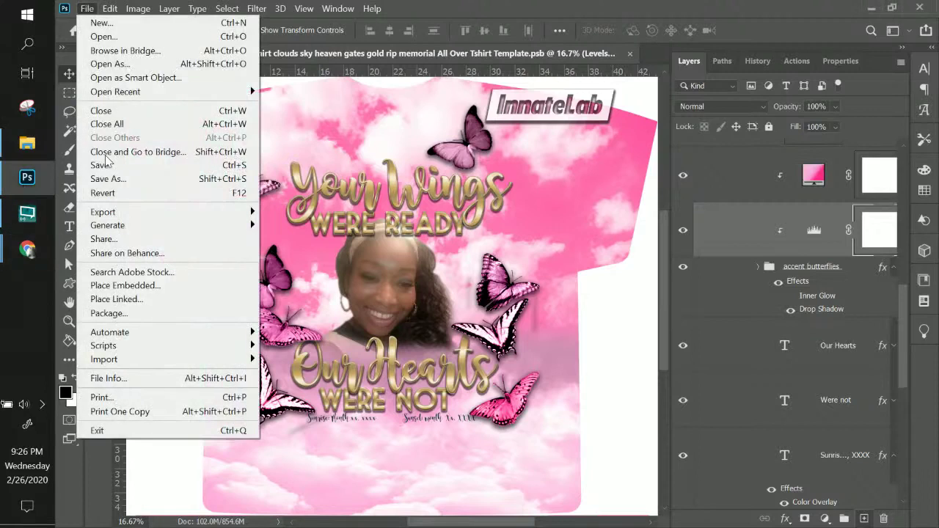
pyautogui.click(110, 179)
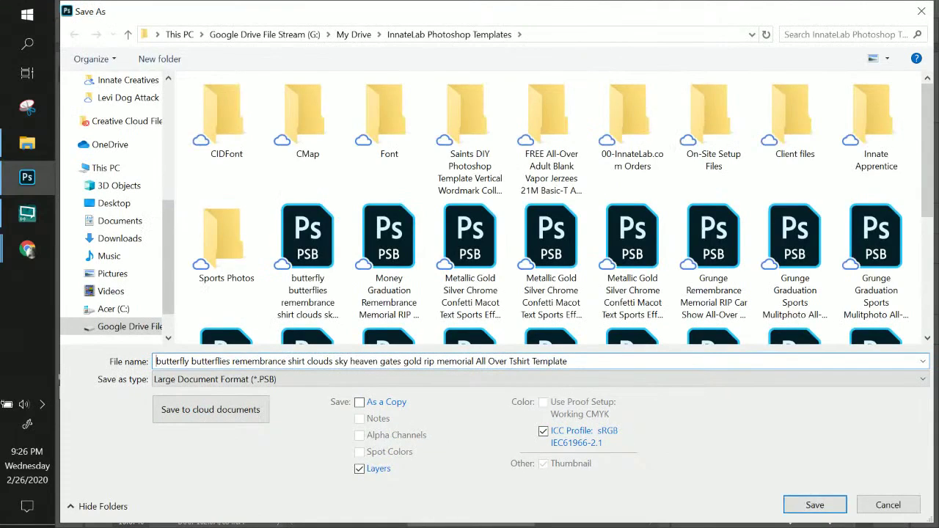
pyautogui.write('sylvia-')
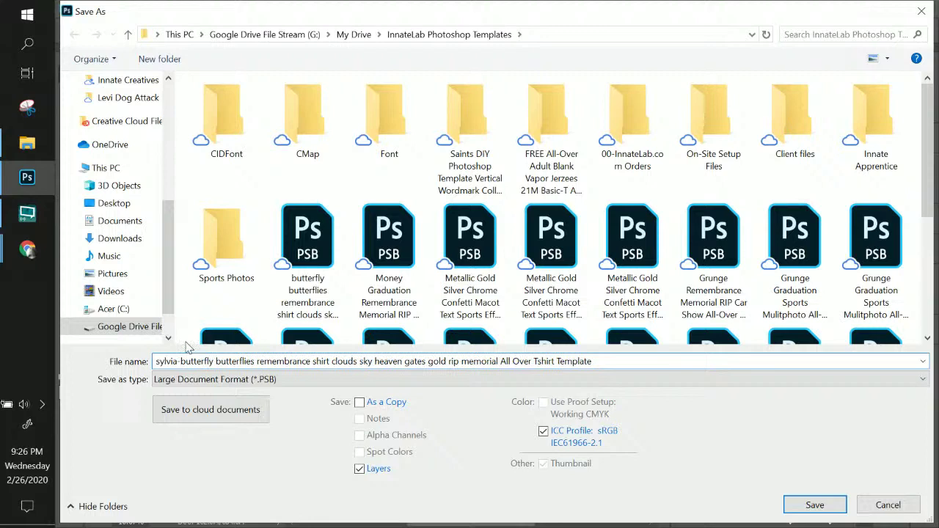
pyautogui.press('BackSpace')
pyautogui.press('BackSpace')
pyautogui.press('BackSpace')
pyautogui.press('BackSpace')
pyautogui.press('BackSpace')
pyautogui.press('BackSpace')
pyautogui.press('BackSpace')
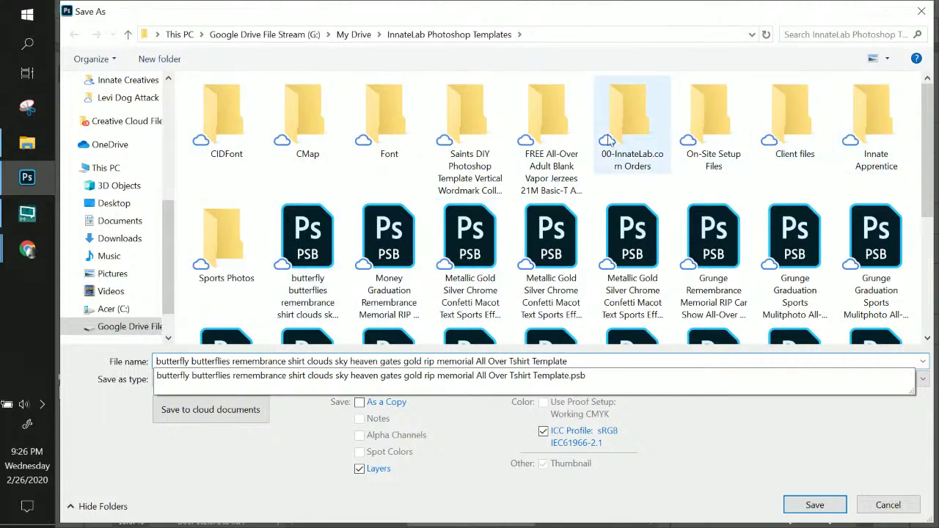
pyautogui.doubleClick(798, 130)
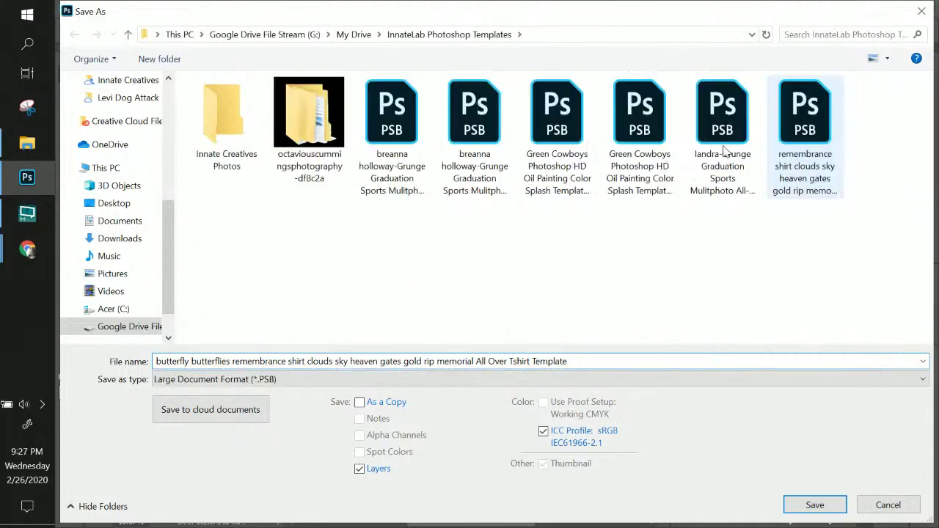
pyautogui.click(172, 360)
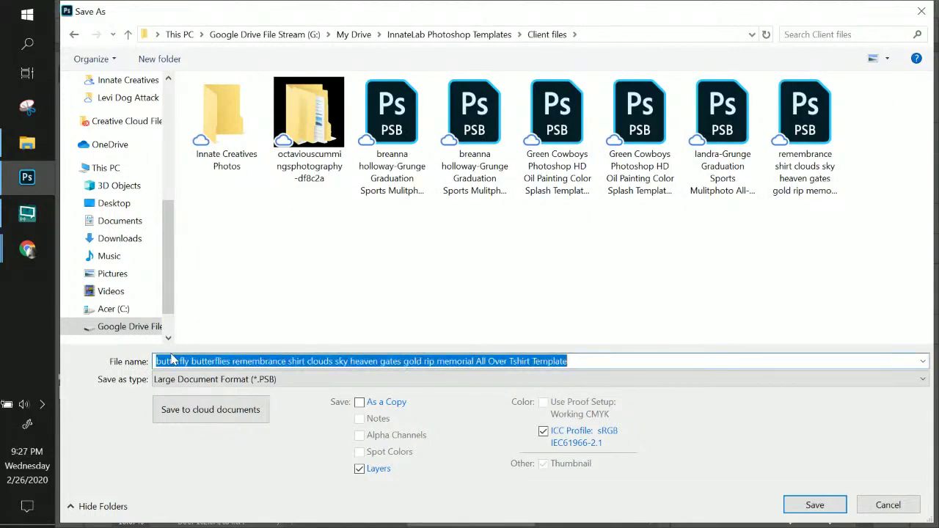
pyautogui.click(155, 361)
pyautogui.write('sy')
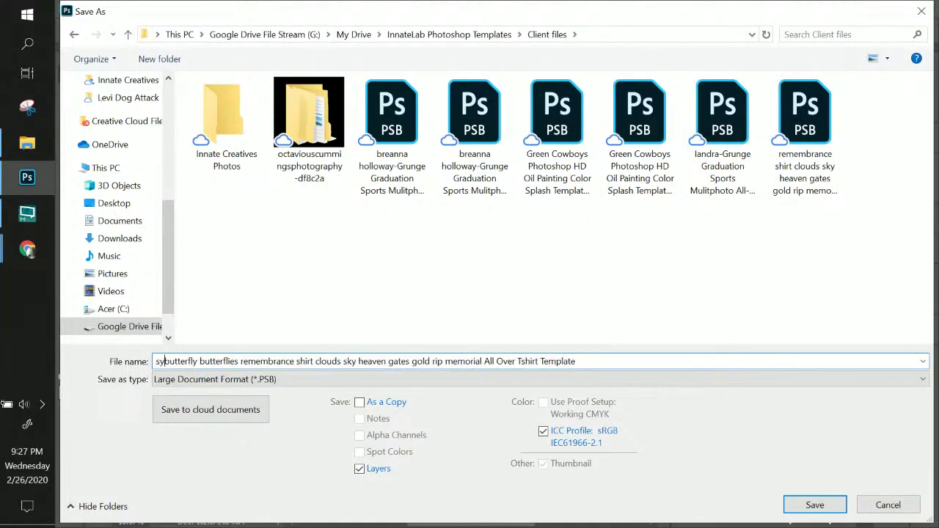
pyautogui.write('lvia')
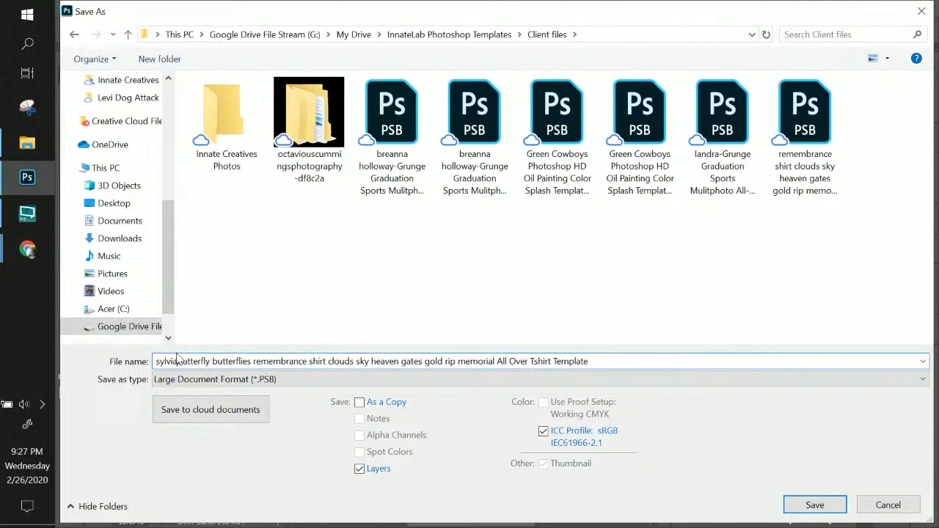
pyautogui.press('Return')
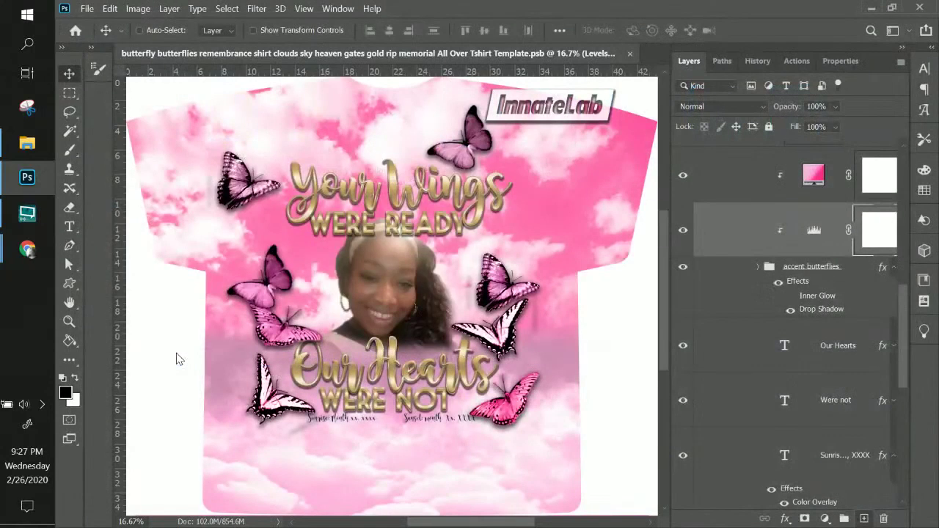
pyautogui.press('Return')
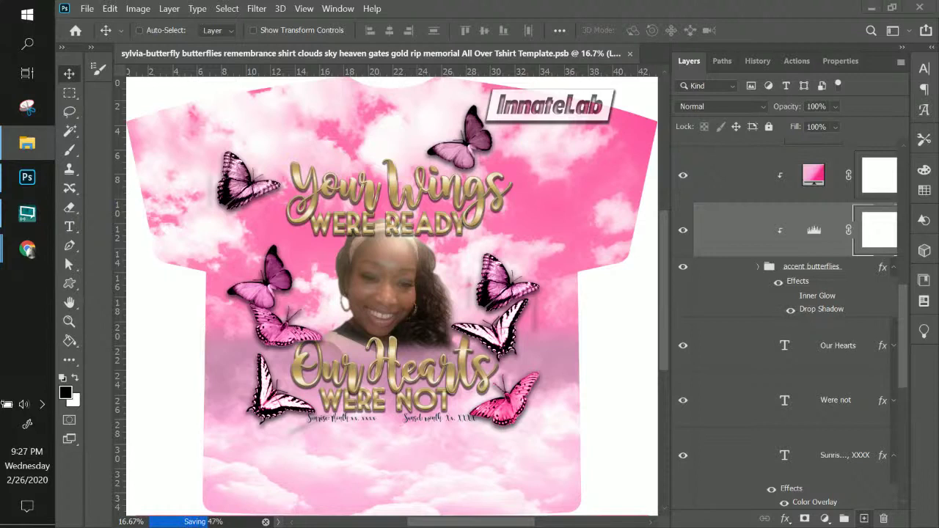
# - Select the InnateLab text layer in the Layers panel
pyautogui.scroll(-5, 816, 272)
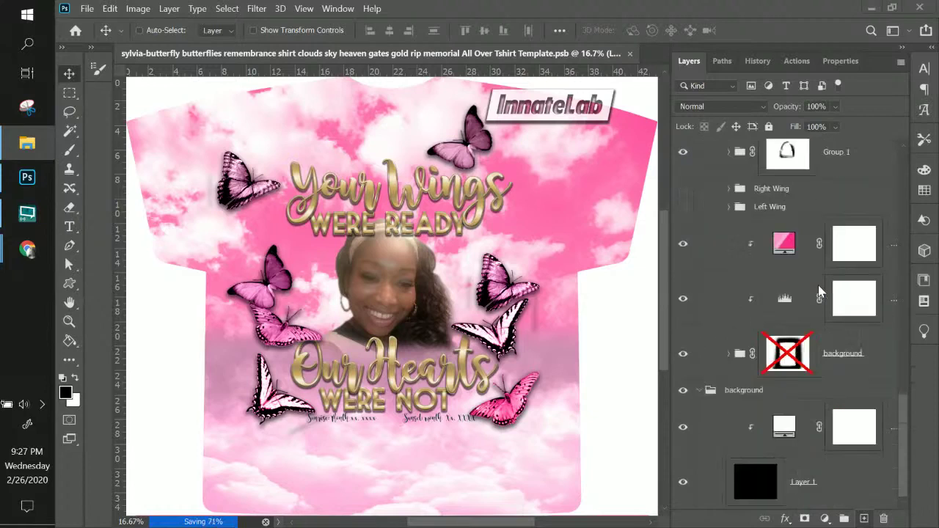
pyautogui.scroll(8, 819, 288)
pyautogui.scroll(4, 819, 287)
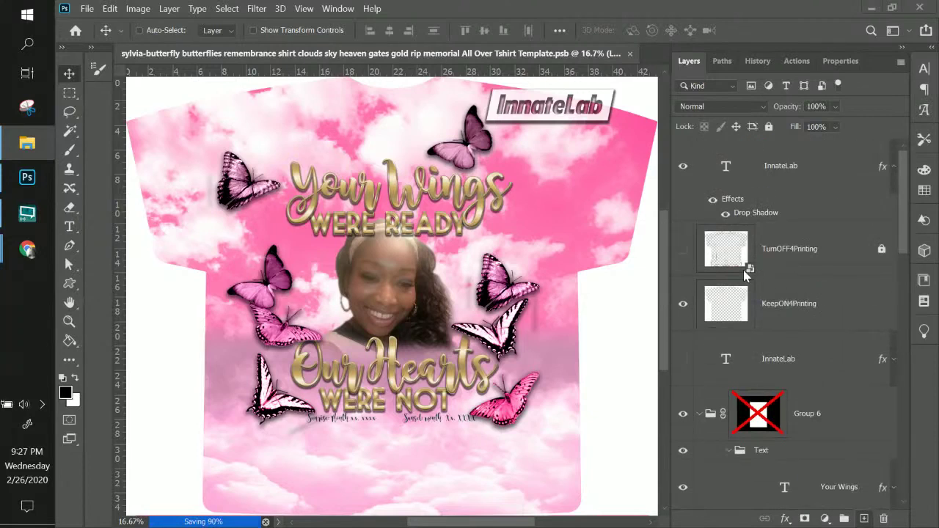
pyautogui.click(792, 247)
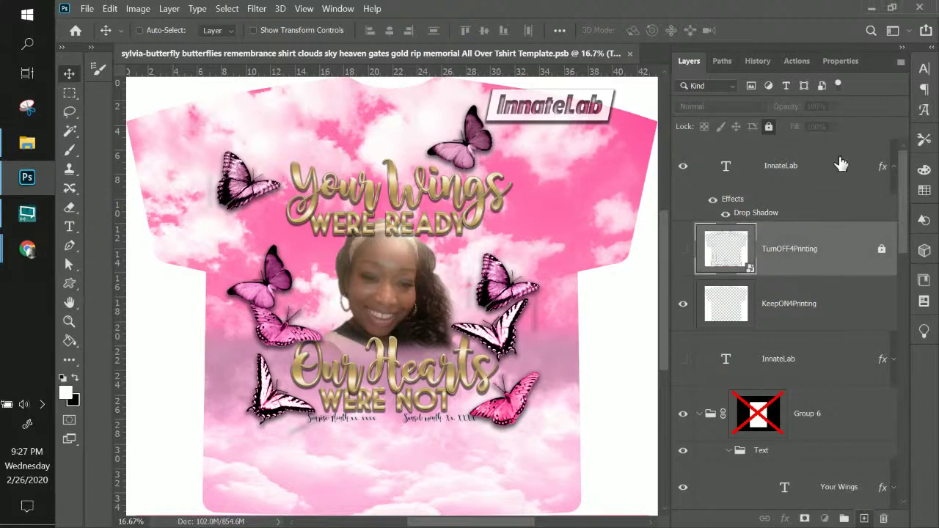
pyautogui.click(807, 171)
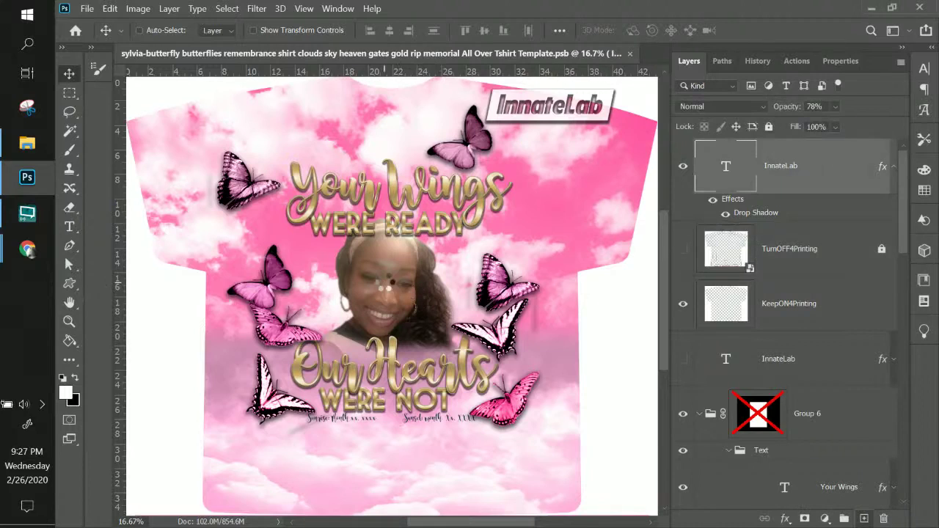
# - Scale the full-body cutout to about 189%, centre it on the shirt, and move its layer down
pyautogui.hotkey('ctrl', 't')
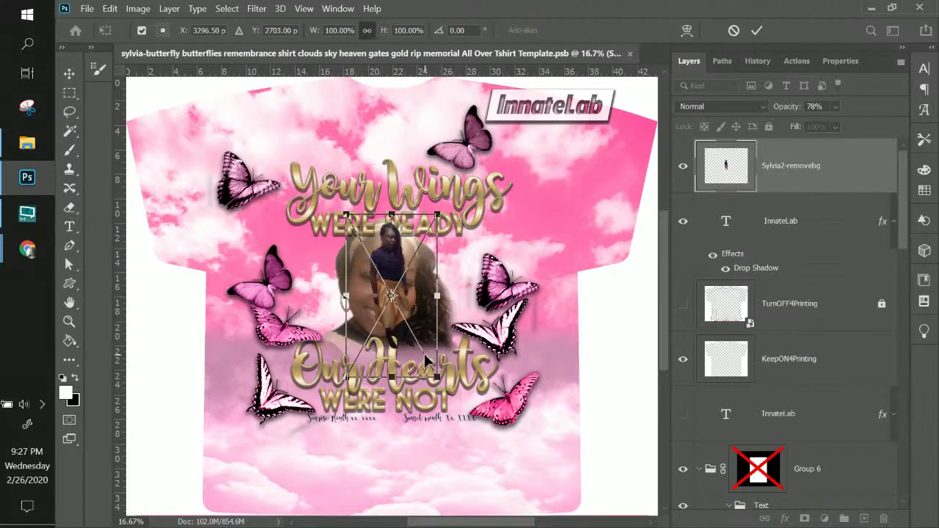
pyautogui.moveTo(437, 379); pyautogui.dragTo(519, 523)
pyautogui.moveTo(420, 398); pyautogui.dragTo(403, 387)
pyautogui.press('Return')
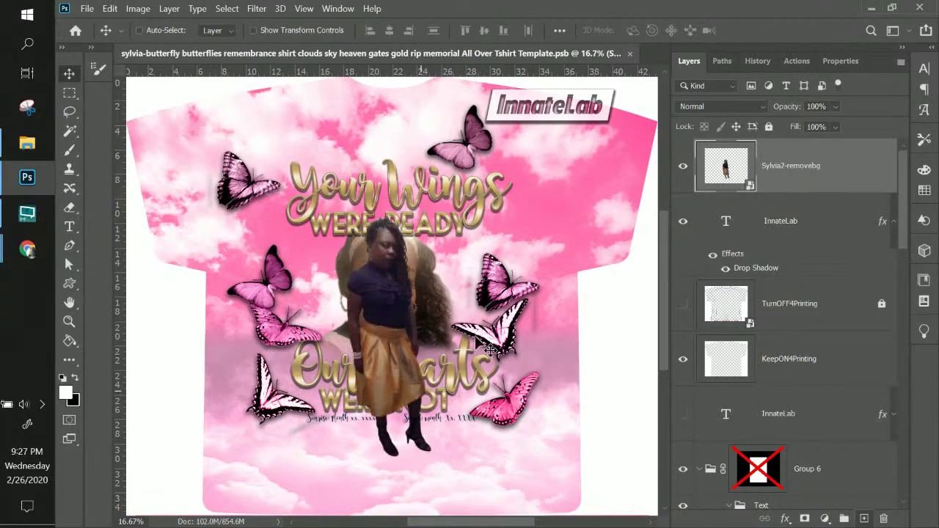
pyautogui.moveTo(810, 180); pyautogui.dragTo(770, 220)
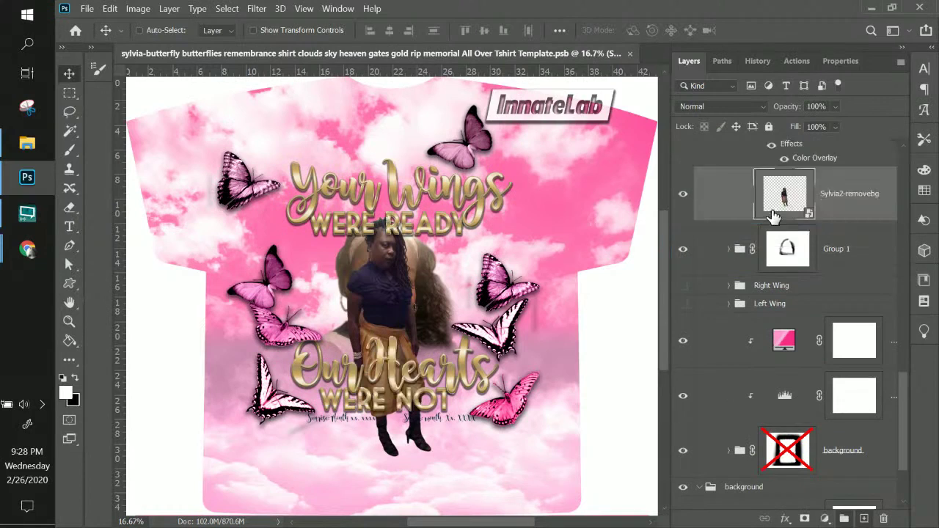
# - Place the cut-out above Group 1, merge the group, delete its mask, and rename it 'photo'
pyautogui.click(790, 250)
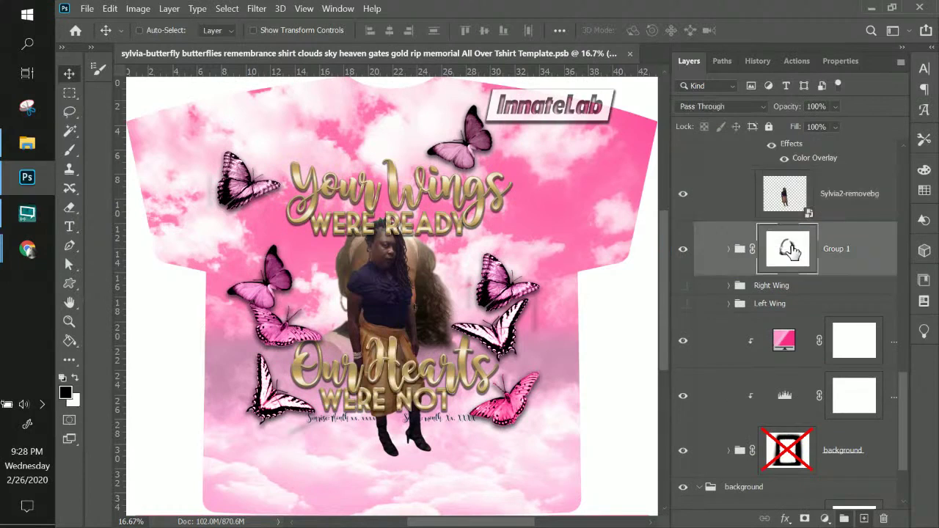
pyautogui.doubleClick(844, 253)
pyautogui.rightClick(847, 255)
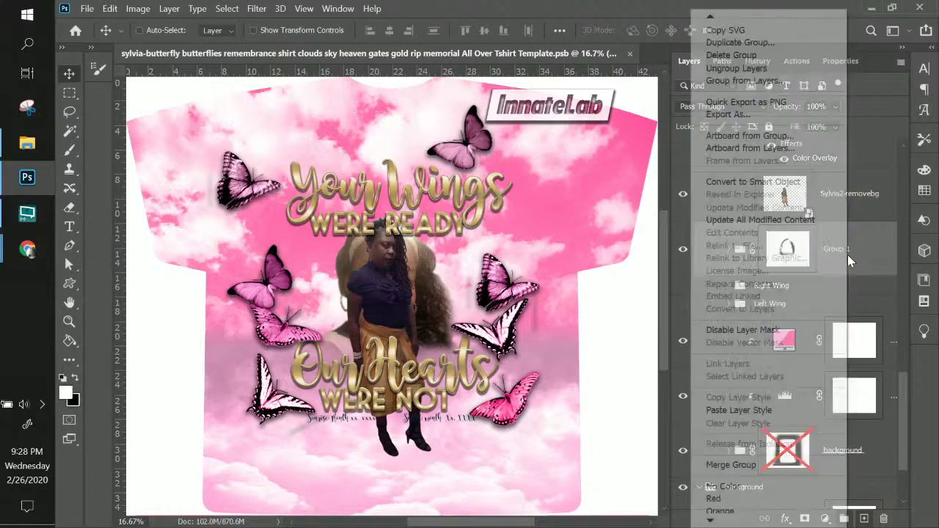
pyautogui.click(733, 465)
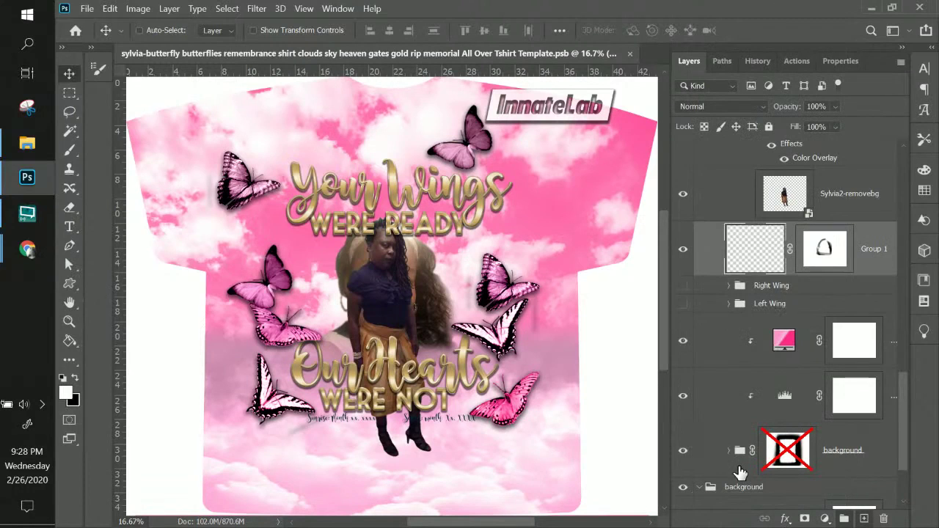
pyautogui.rightClick(829, 253)
pyautogui.click(837, 293)
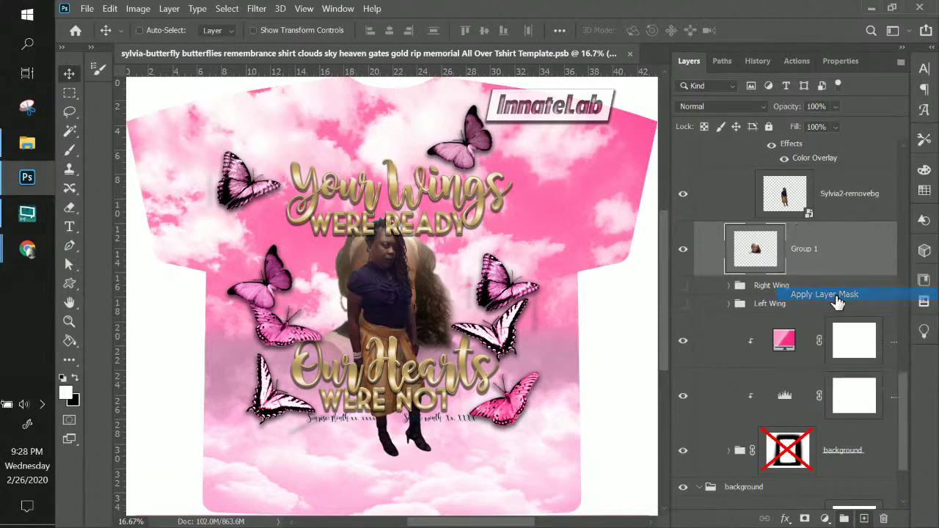
pyautogui.doubleClick(803, 249)
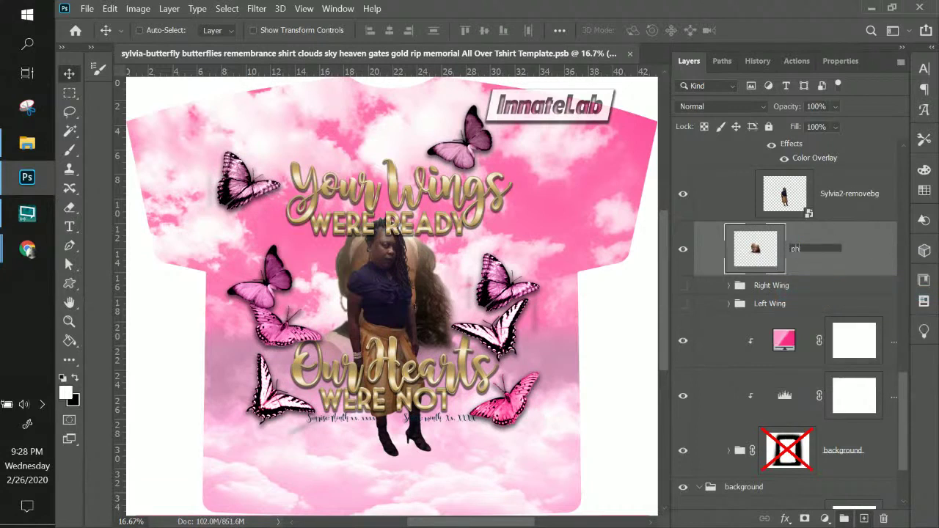
pyautogui.press('Return')
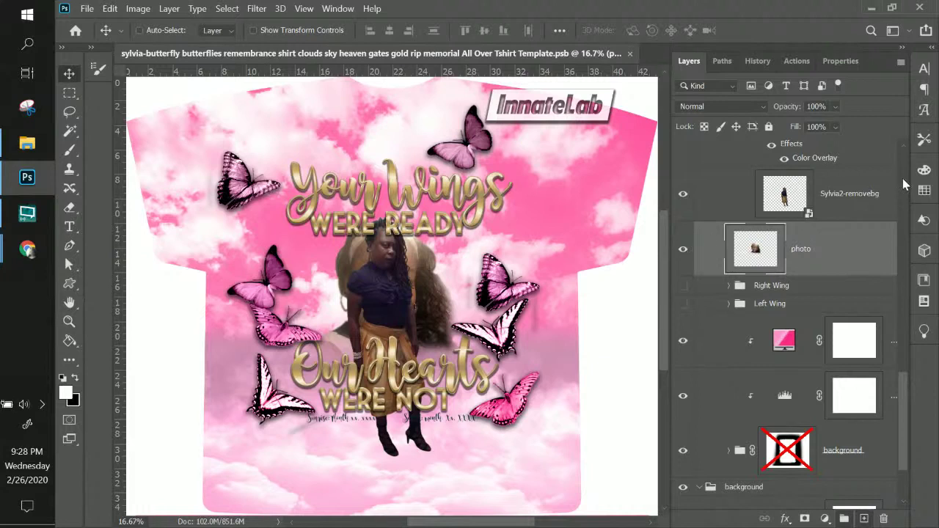
# - Move the full-body photo beneath 'photo', hide the old face photo, and show both wings
pyautogui.moveTo(860, 199); pyautogui.dragTo(756, 253)
pyautogui.click(684, 196)
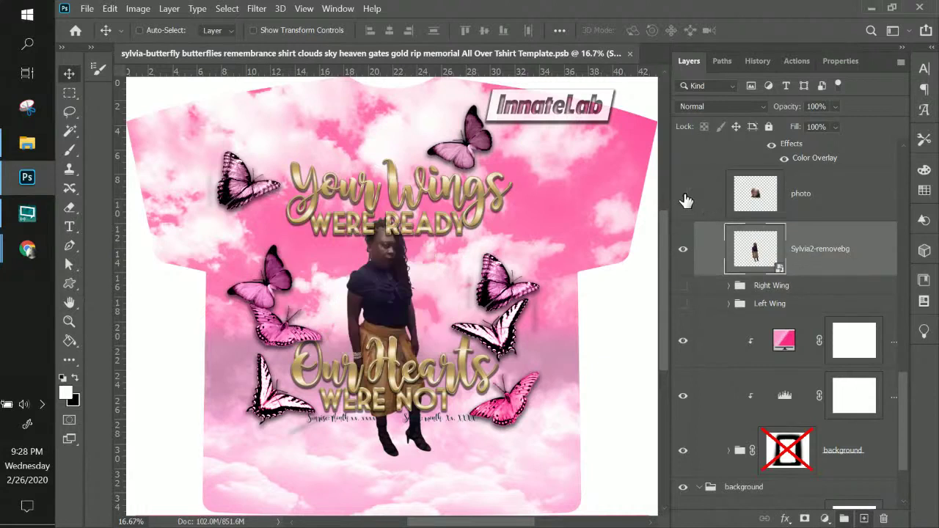
pyautogui.click(843, 212)
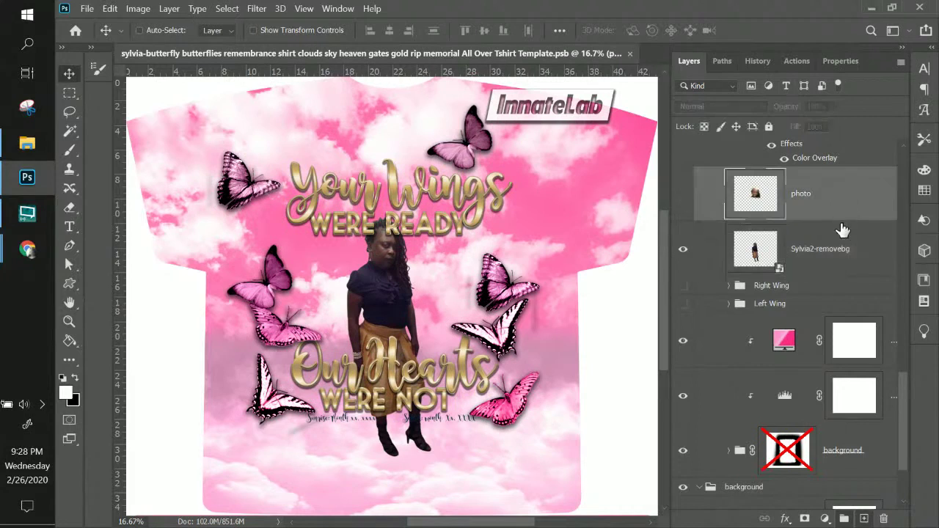
pyautogui.click(844, 250)
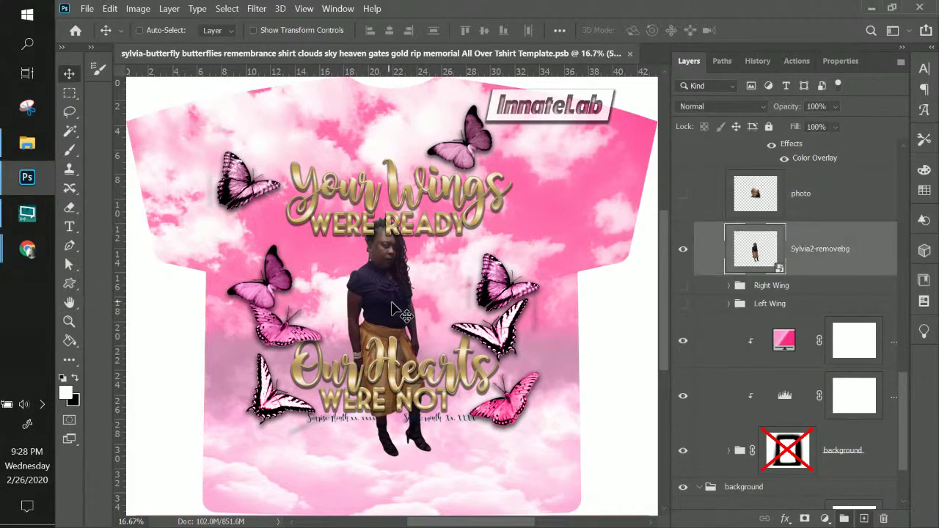
pyautogui.click(683, 287)
pyautogui.click(683, 305)
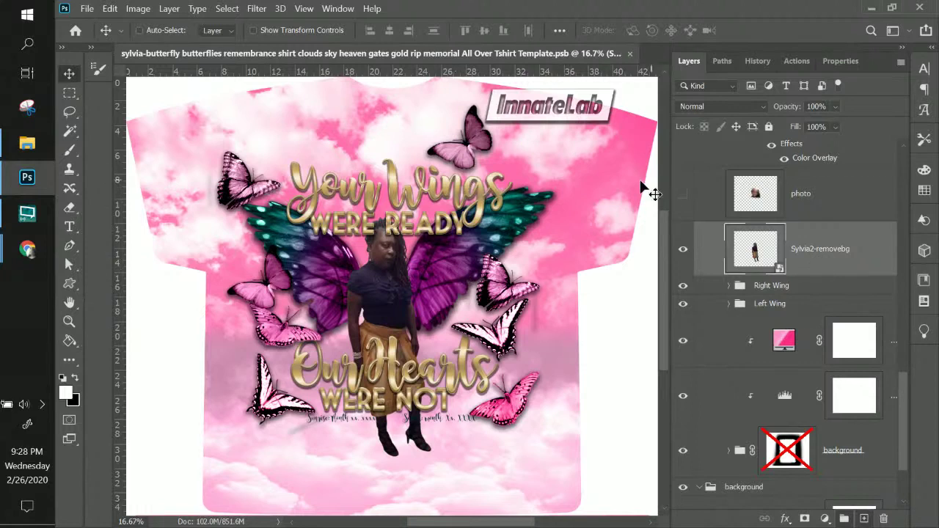
# - Select the pink gradient fill layer in the Layers panel
pyautogui.scroll(2, 752, 267)
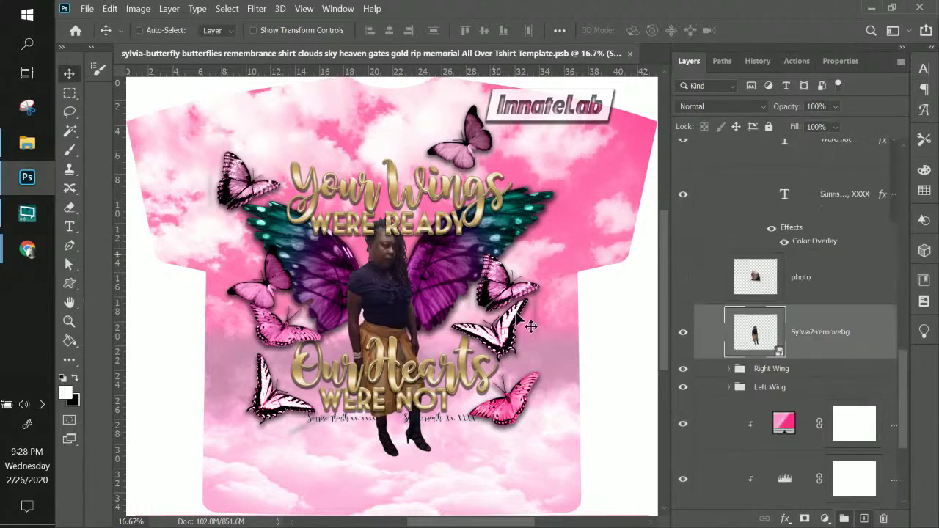
pyautogui.click(789, 425)
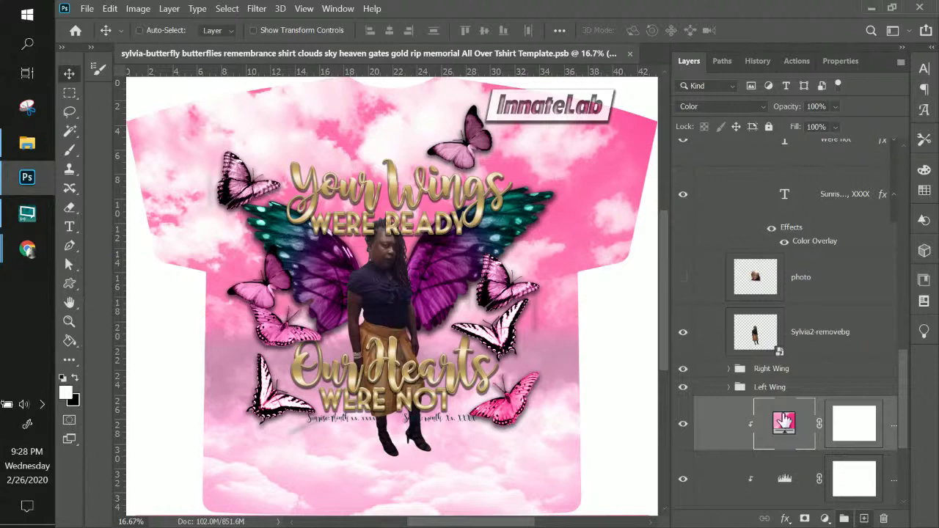
pyautogui.scroll(2, 798, 354)
pyautogui.scroll(-2, 798, 353)
pyautogui.scroll(8, 798, 354)
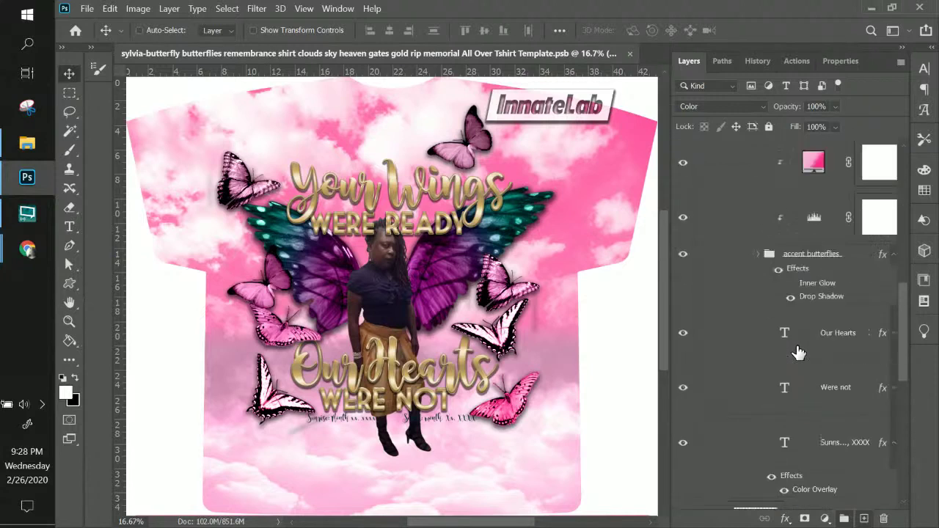
# - Expand the Right Wing and Left Wing groups and select the right wing's Gradient Fill layer
pyautogui.rightClick(498, 220)
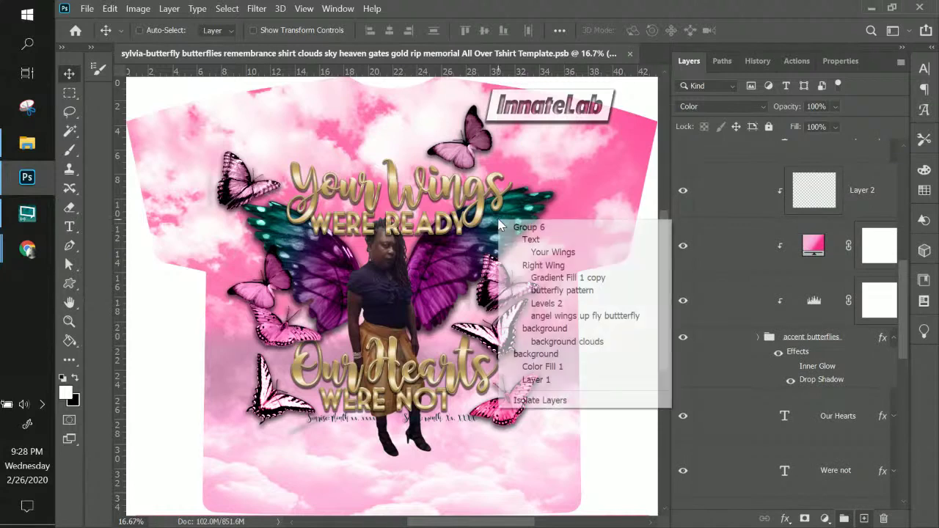
pyautogui.click(546, 266)
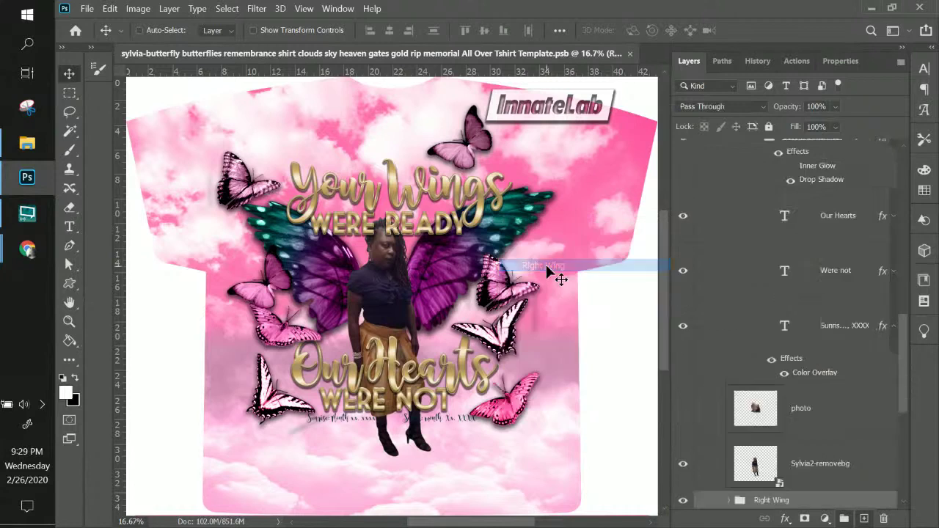
pyautogui.scroll(-1, 792, 381)
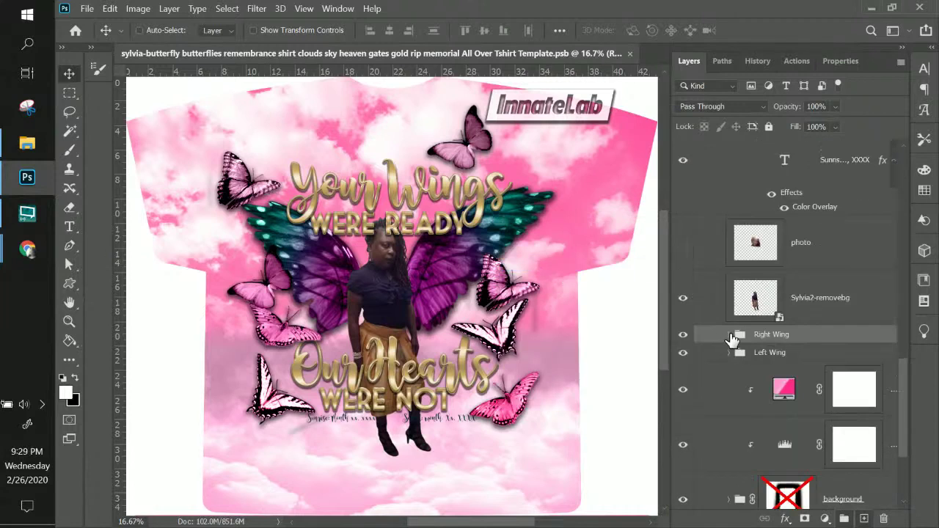
pyautogui.click(729, 331)
pyautogui.scroll(-2, 748, 382)
pyautogui.scroll(-2, 748, 381)
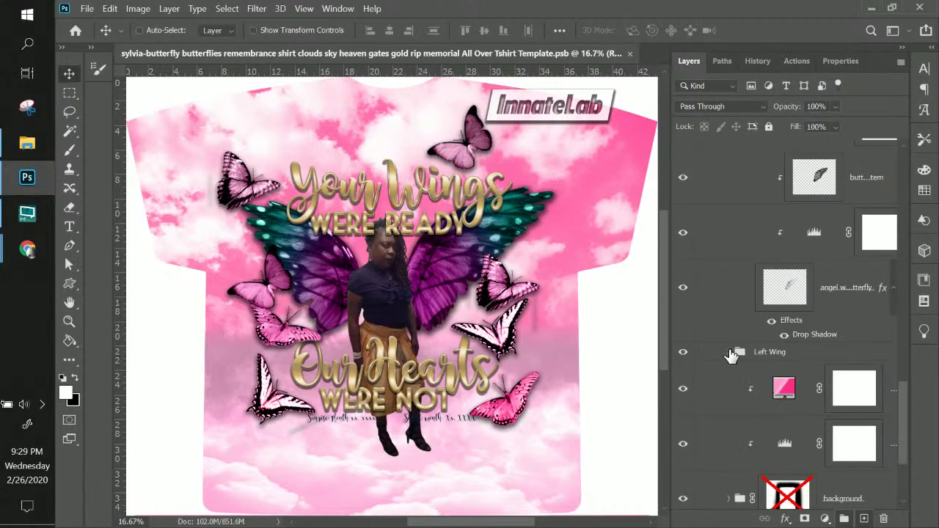
pyautogui.click(730, 352)
pyautogui.scroll(3, 746, 356)
pyautogui.click(813, 288)
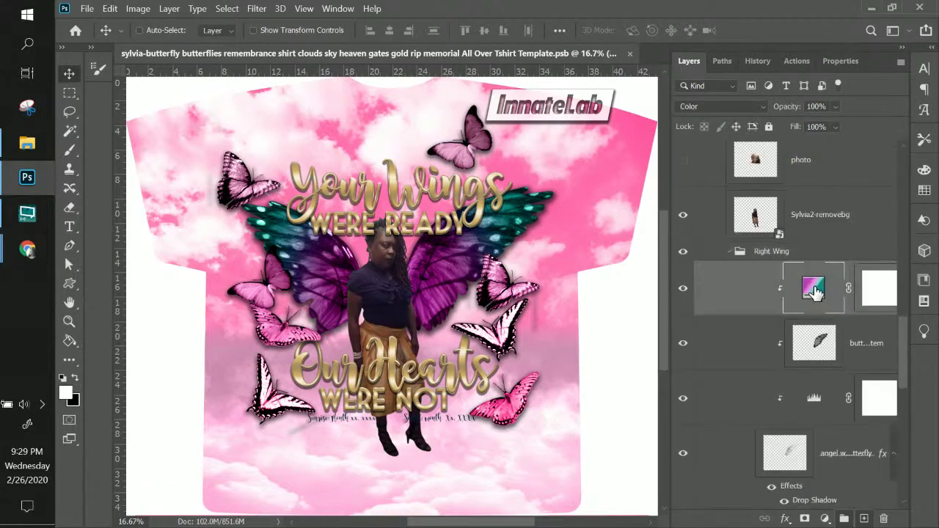
# - Change the right wing's Gradient Fill to the saved pink 'Sylvia' gradient preset
pyautogui.doubleClick(812, 289)
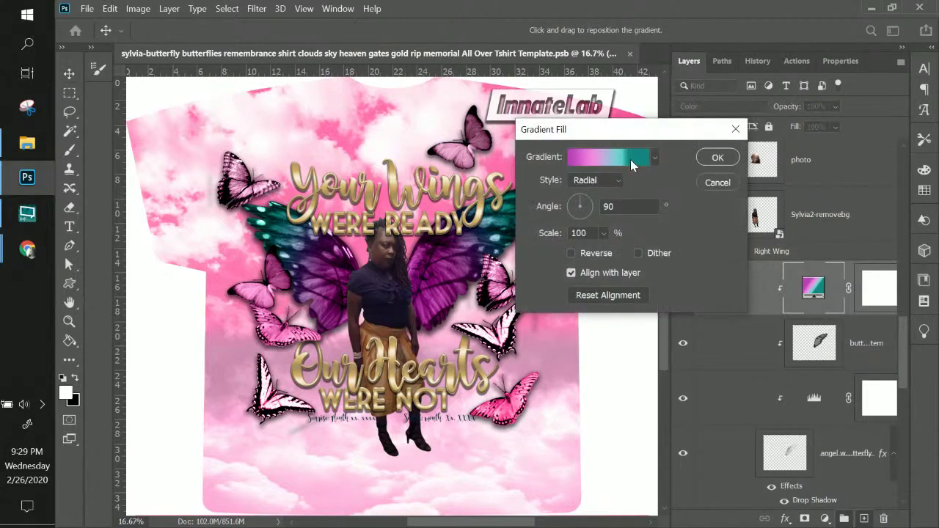
pyautogui.click(630, 159)
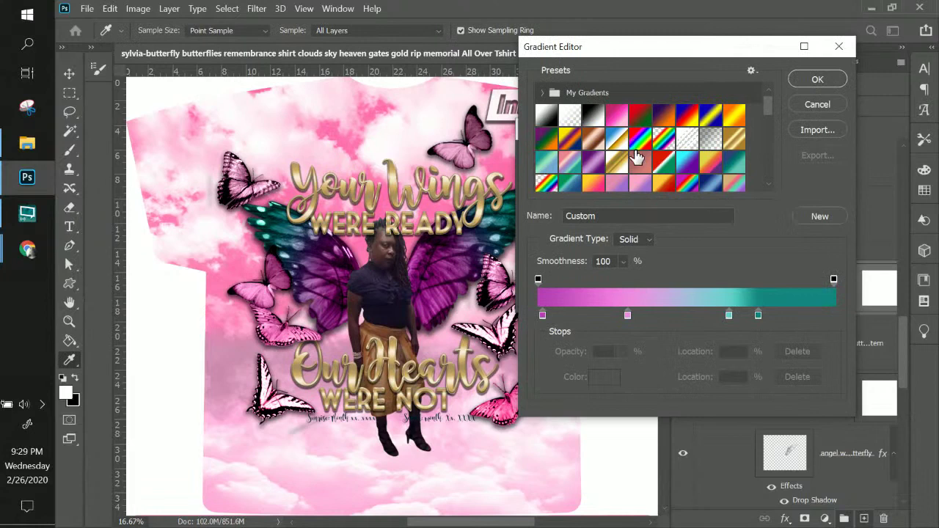
pyautogui.scroll(-2, 637, 158)
pyautogui.click(638, 159)
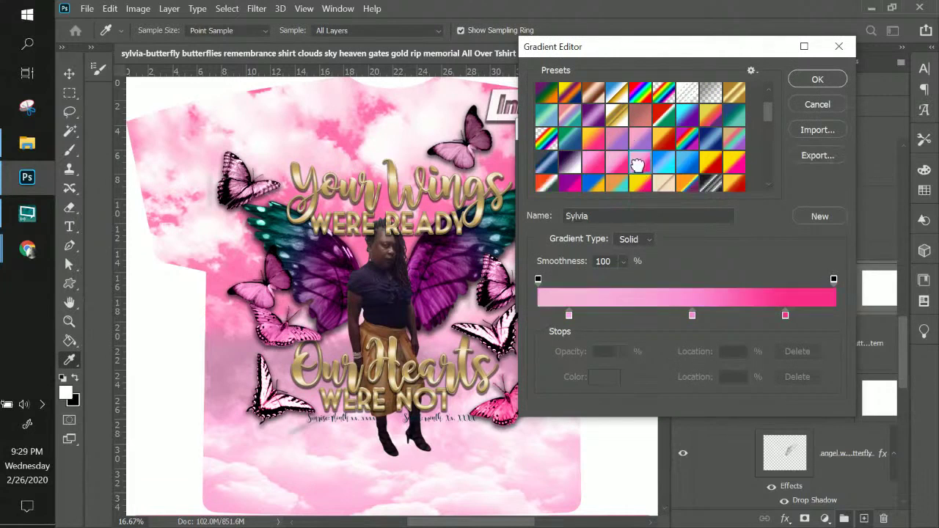
pyautogui.click(821, 80)
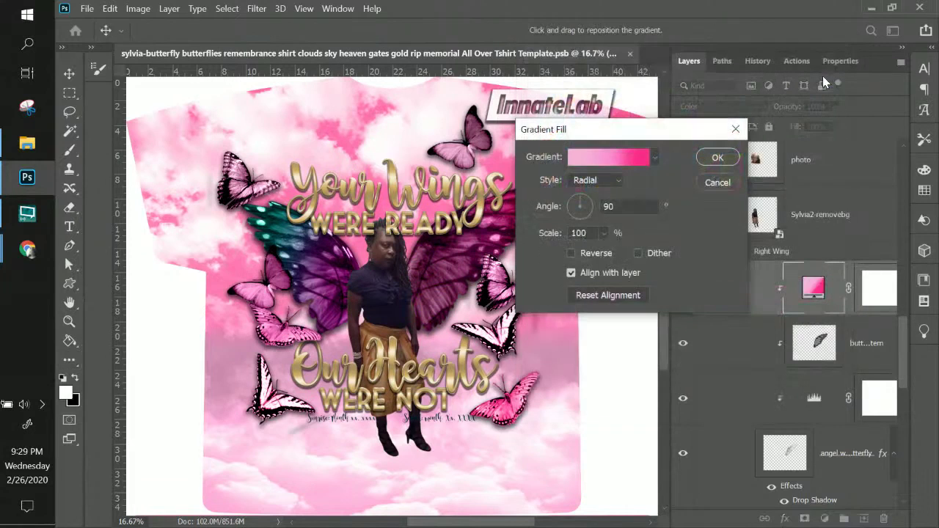
pyautogui.click(718, 159)
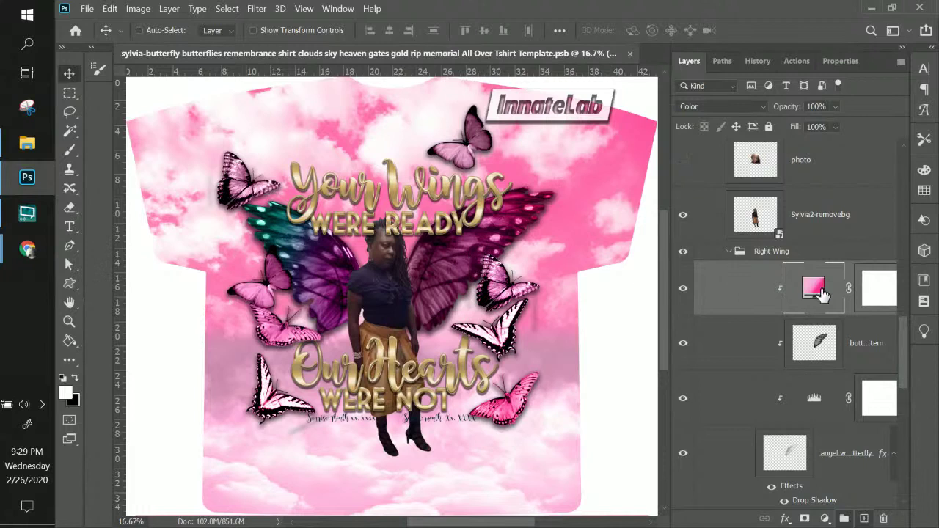
pyautogui.scroll(-5, 822, 293)
# - Move the Levels adjustment layer up into the Right Wing group
pyautogui.scroll(-5, 821, 294)
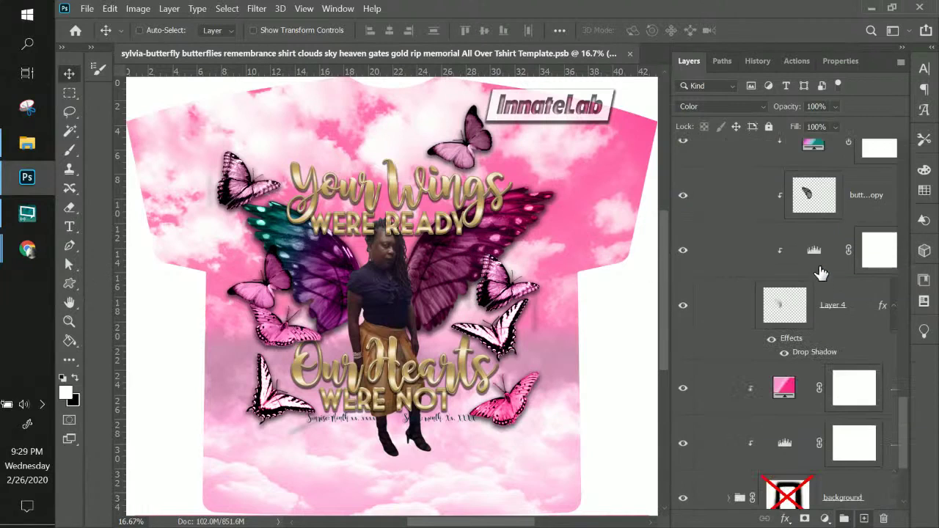
pyautogui.click(792, 312)
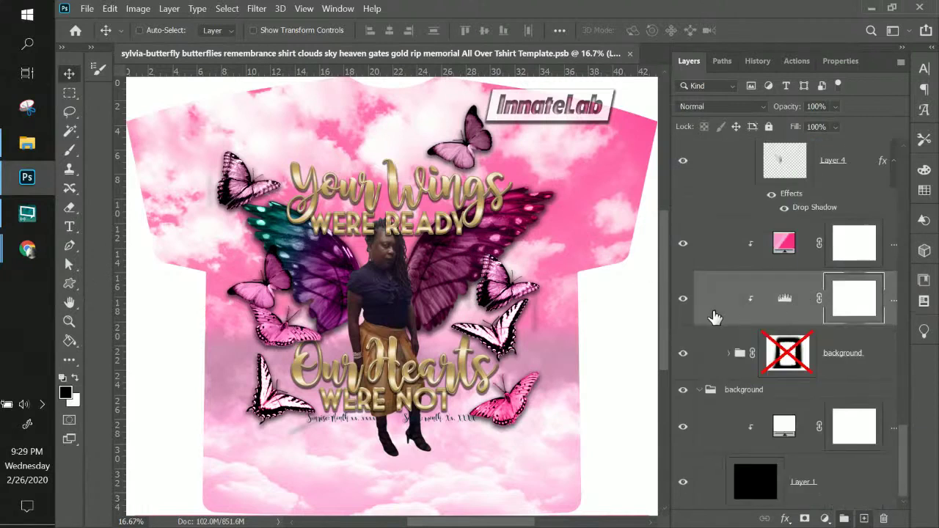
pyautogui.click(683, 299)
pyautogui.click(682, 298)
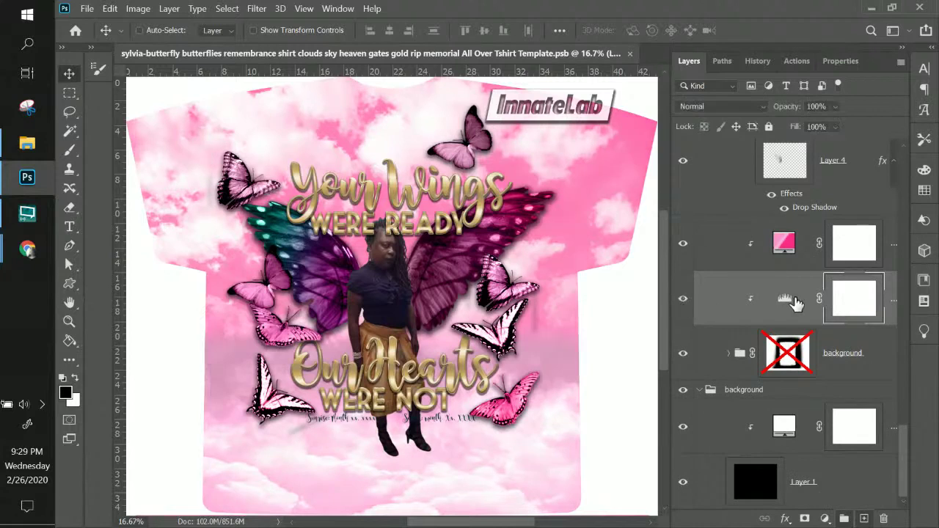
pyautogui.click(789, 304)
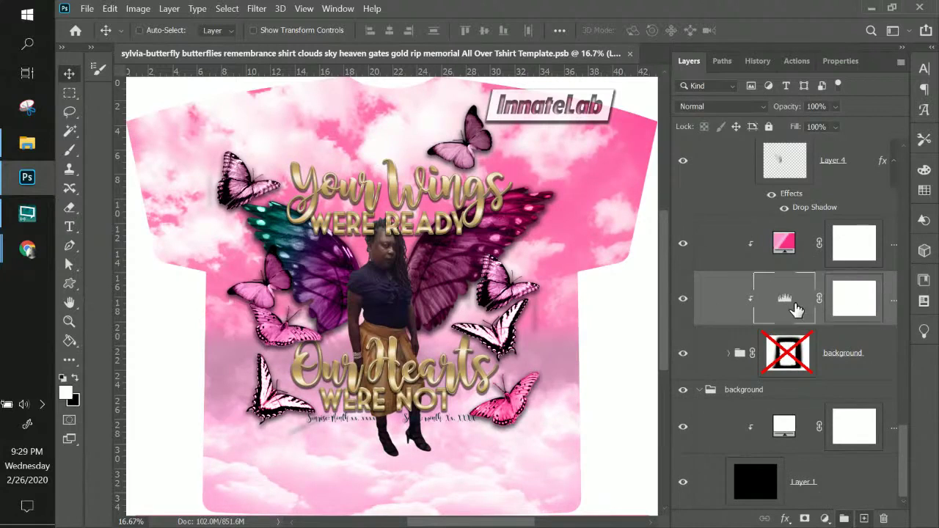
pyautogui.moveTo(796, 309); pyautogui.dragTo(818, 222)
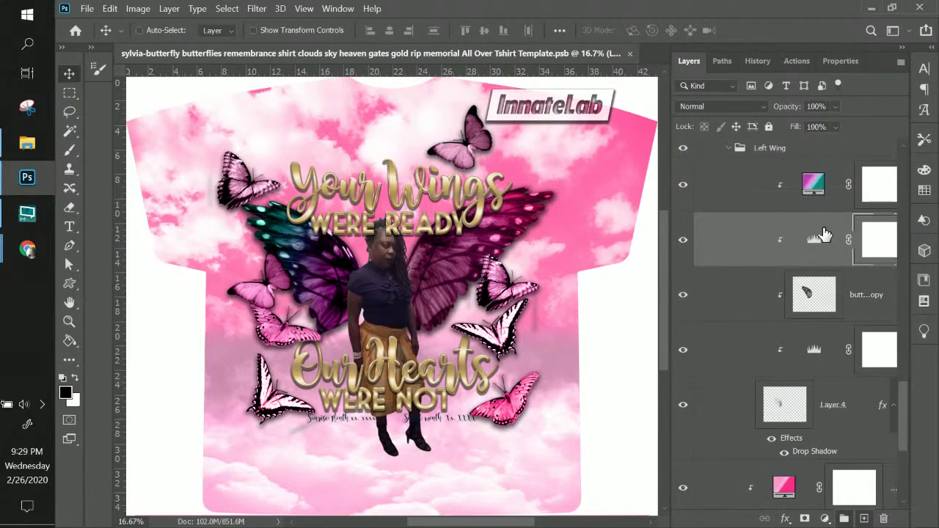
pyautogui.scroll(1, 827, 258)
pyautogui.scroll(2, 827, 258)
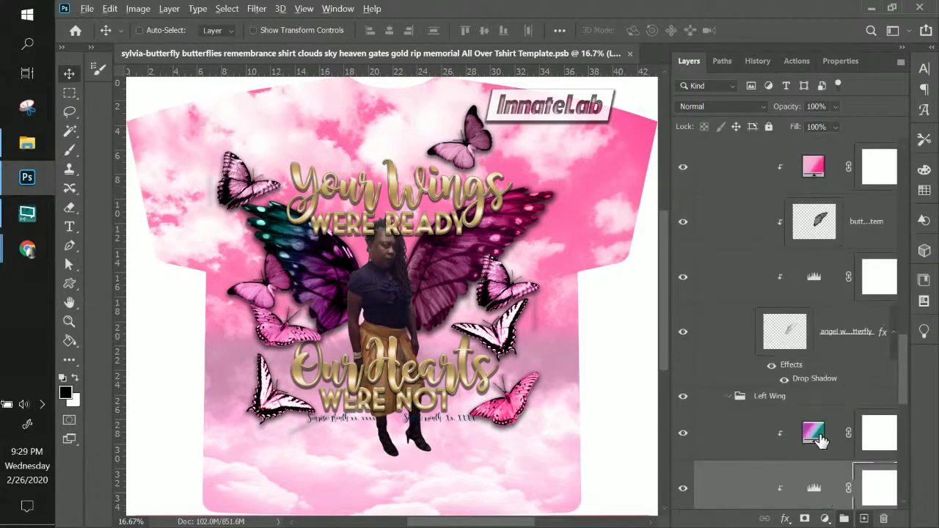
pyautogui.moveTo(813, 485); pyautogui.dragTo(808, 196)
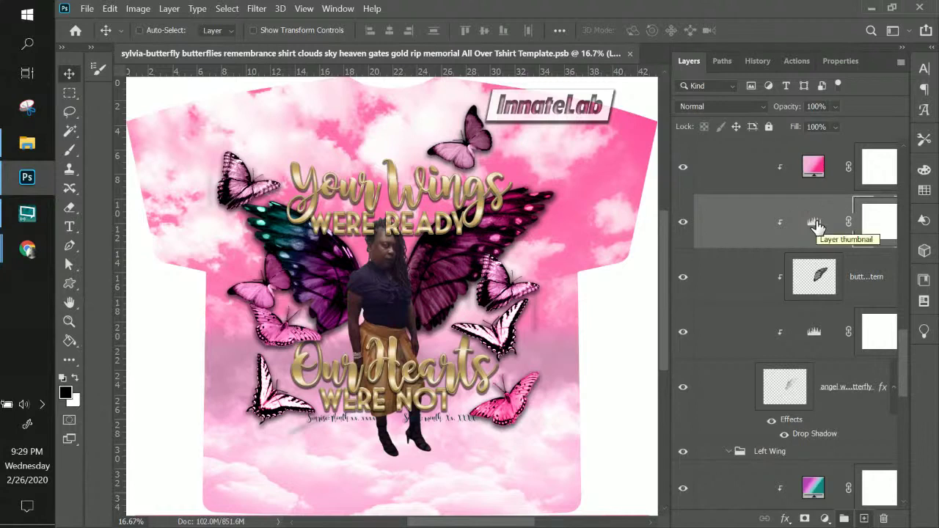
# - Set the right wing's Levels input sliders to 22, 1.40 and 192
pyautogui.doubleClick(814, 224)
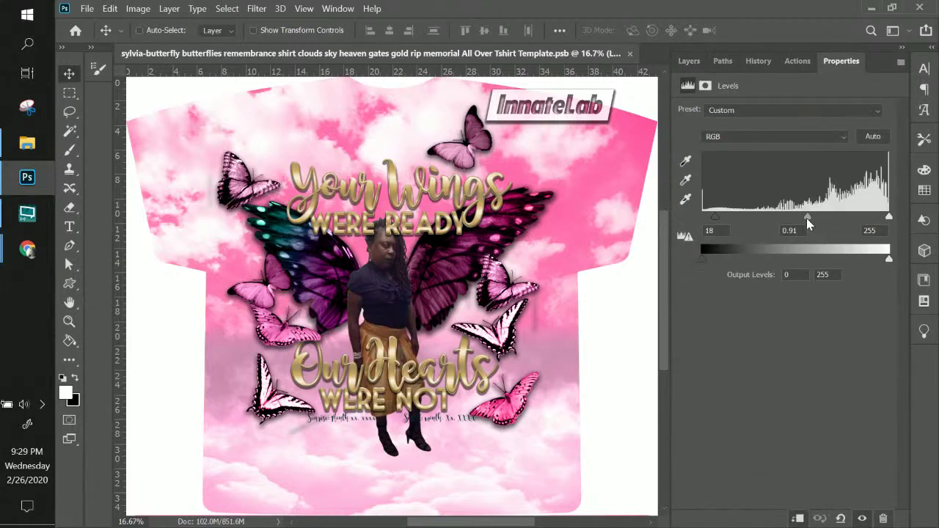
pyautogui.moveTo(805, 218); pyautogui.dragTo(774, 220)
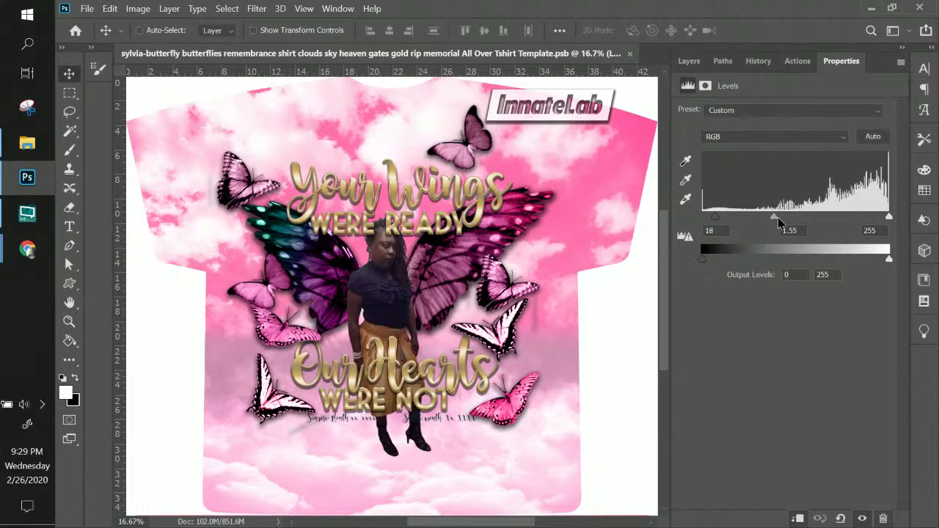
pyautogui.moveTo(782, 219); pyautogui.dragTo(786, 220)
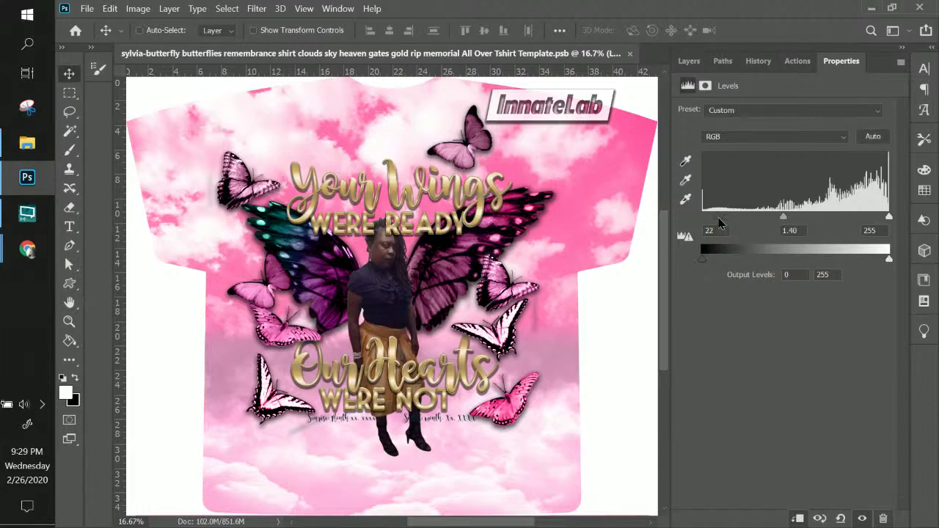
pyautogui.moveTo(888, 216); pyautogui.dragTo(843, 213)
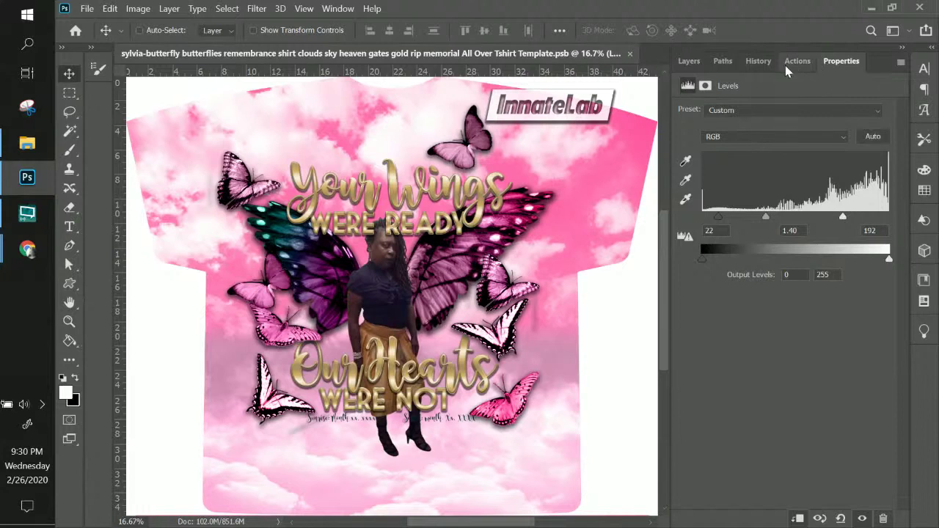
pyautogui.click(690, 64)
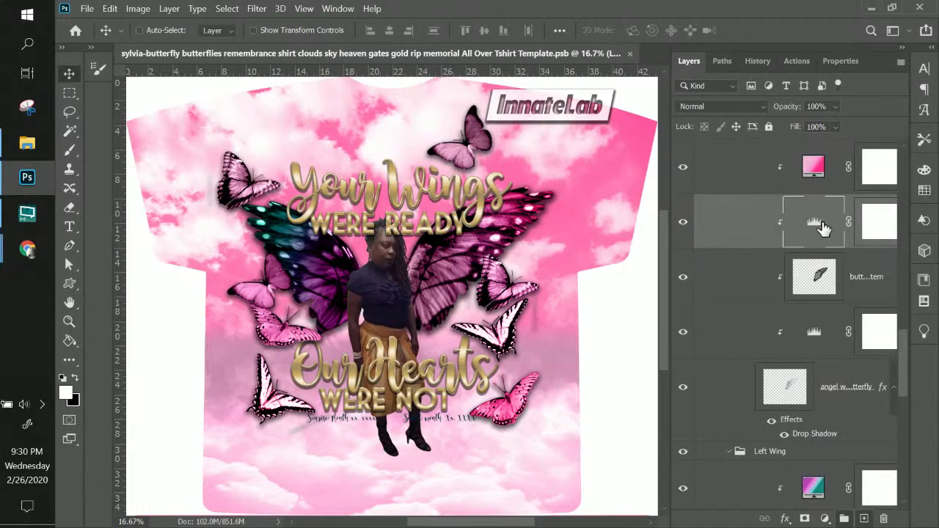
pyautogui.scroll(-1, 823, 234)
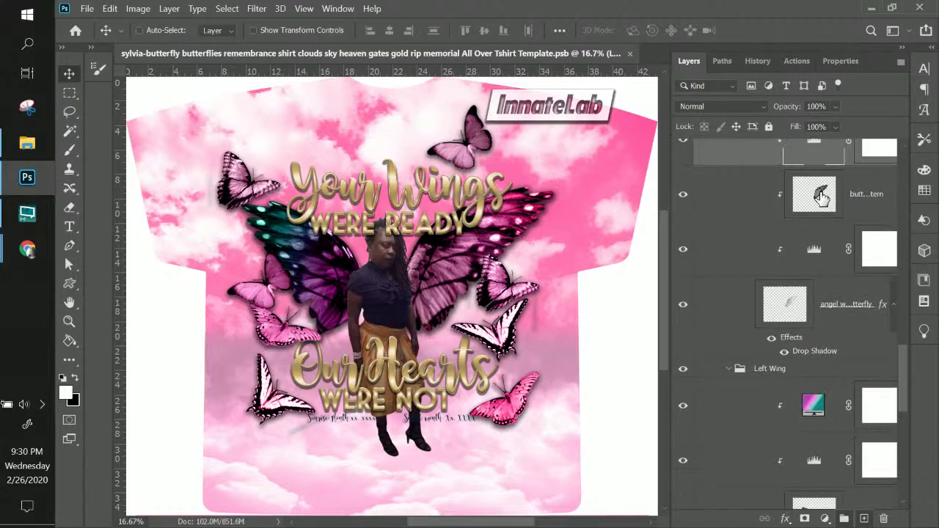
pyautogui.scroll(1, 822, 201)
pyautogui.scroll(1, 820, 193)
pyautogui.scroll(-1, 821, 209)
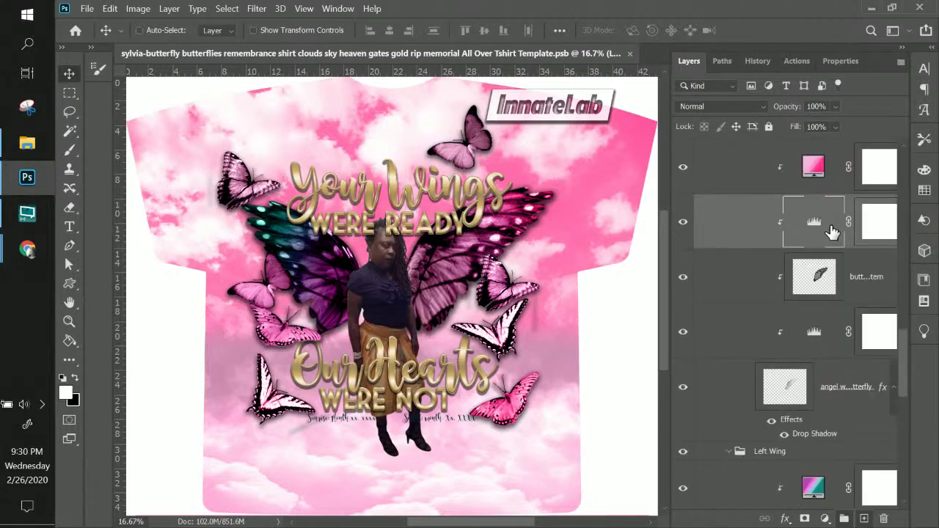
pyautogui.moveTo(831, 232); pyautogui.dragTo(822, 449)
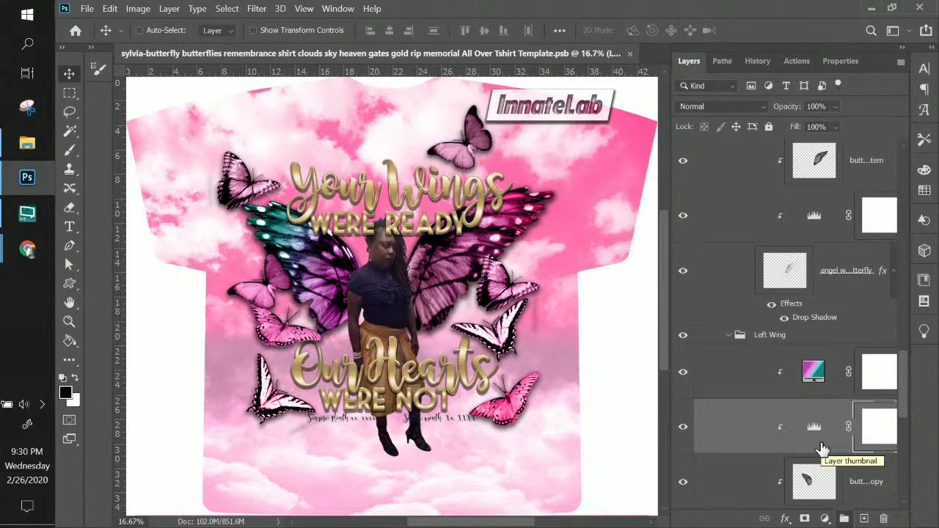
# - Apply the saved pink 'Sylvia' gradient preset to the Left Wing's Gradient Fill layer
pyautogui.doubleClick(812, 372)
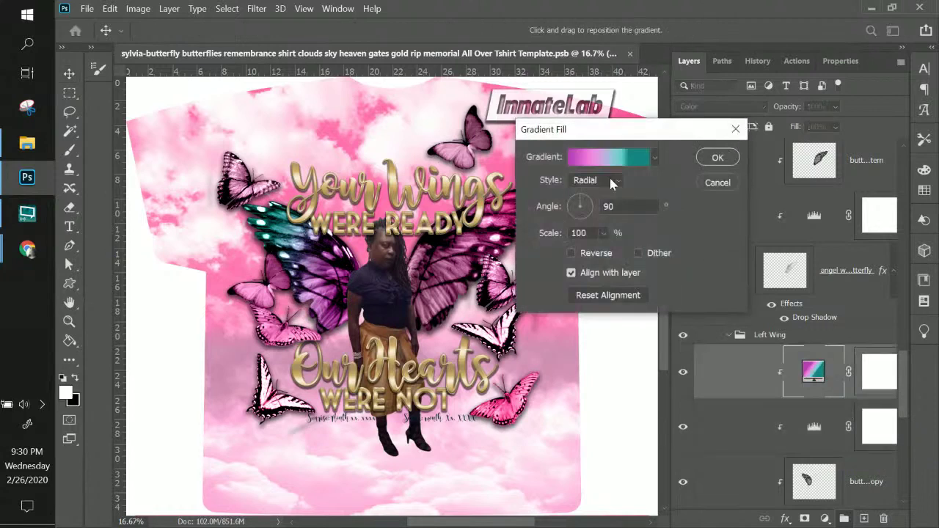
pyautogui.click(612, 159)
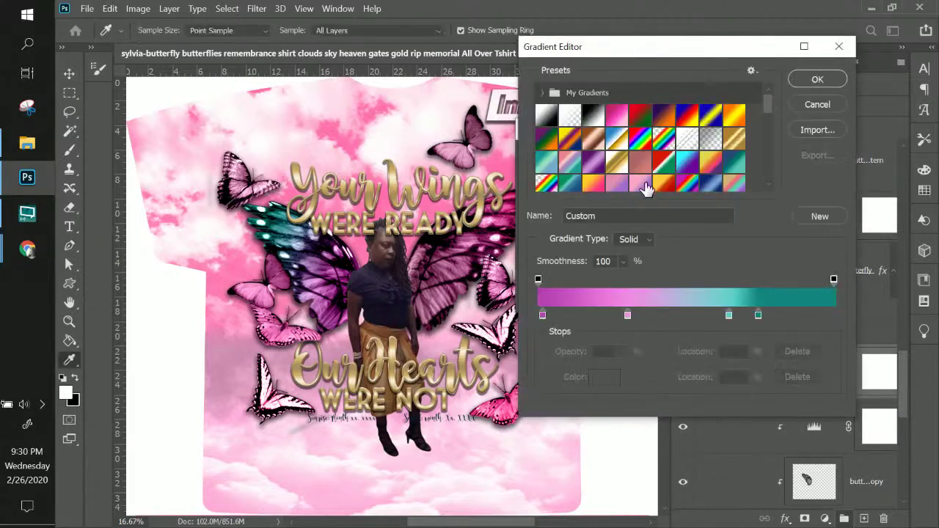
pyautogui.scroll(-2, 645, 190)
pyautogui.scroll(-2, 646, 189)
pyautogui.click(641, 162)
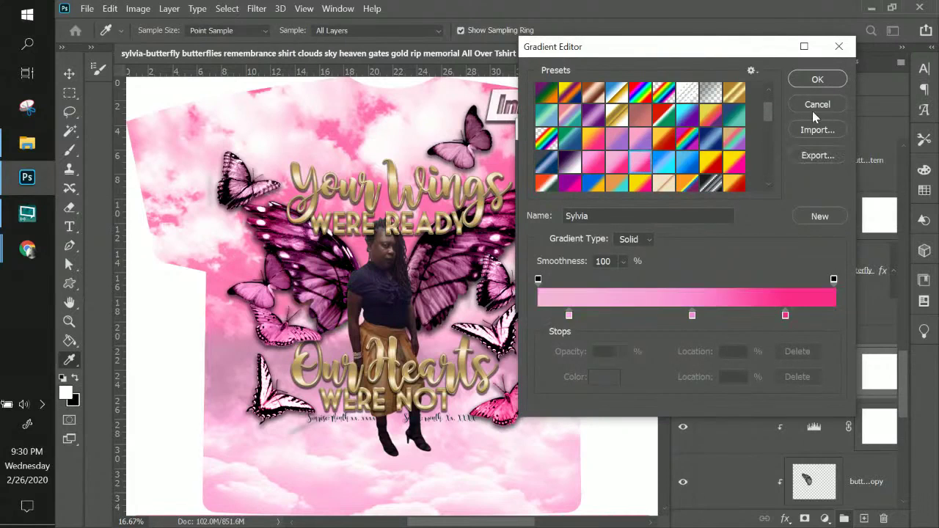
pyautogui.click(807, 83)
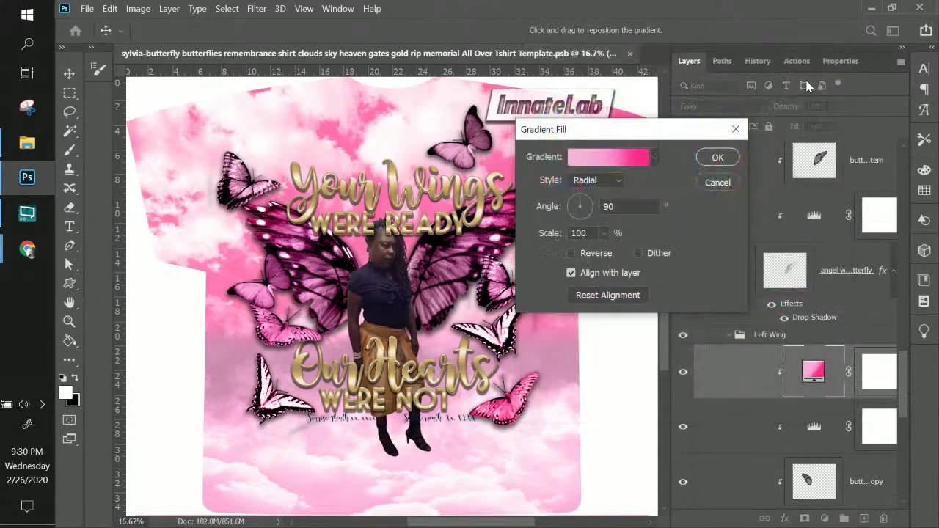
pyautogui.click(718, 157)
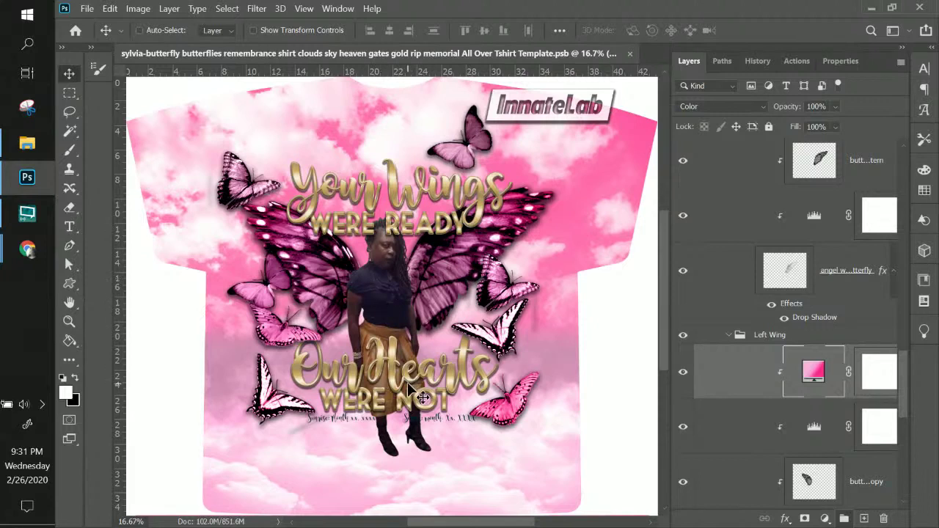
# - Select the Sylvia2-removebg photo layer from the canvas and zoom in on the shirt design
pyautogui.rightClick(375, 294)
pyautogui.click(410, 315)
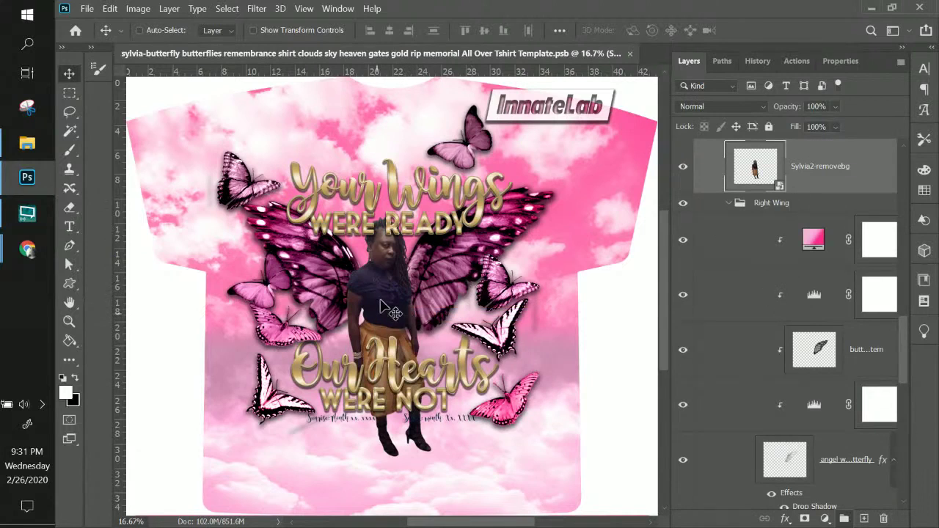
pyautogui.scroll(-1, 394, 334)
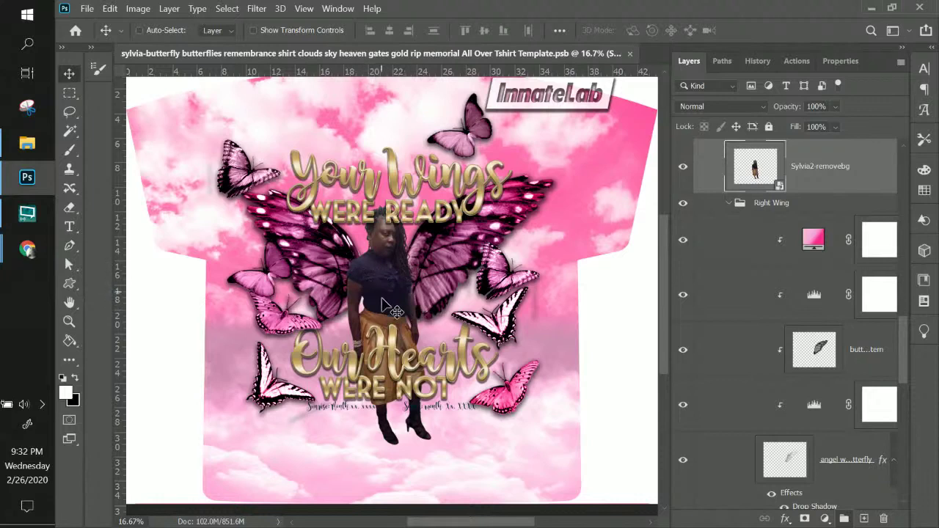
pyautogui.hotkey('ctrl', '+')
pyautogui.hotkey('ctrl', '+')
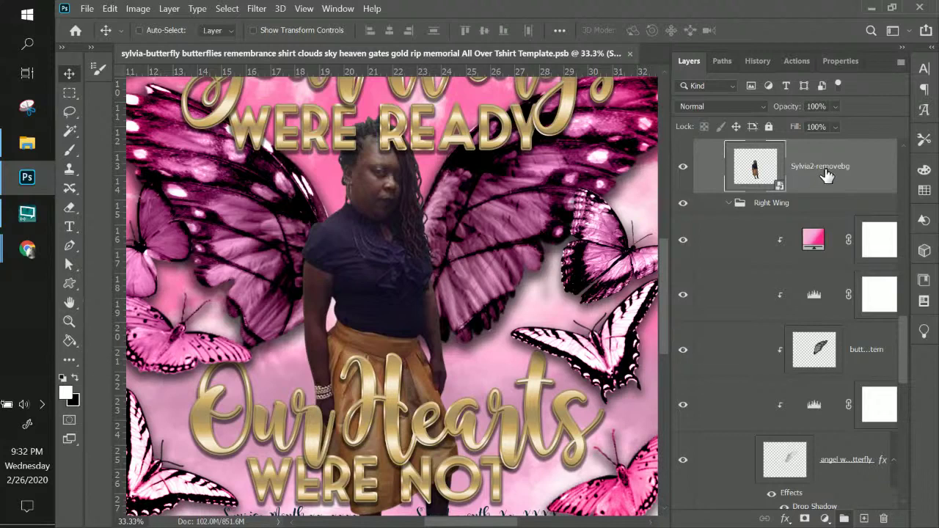
# - Add a Hue/Saturation 1 adjustment layer clipped to the Sylvia2-removebg photo
pyautogui.click(169, 8)
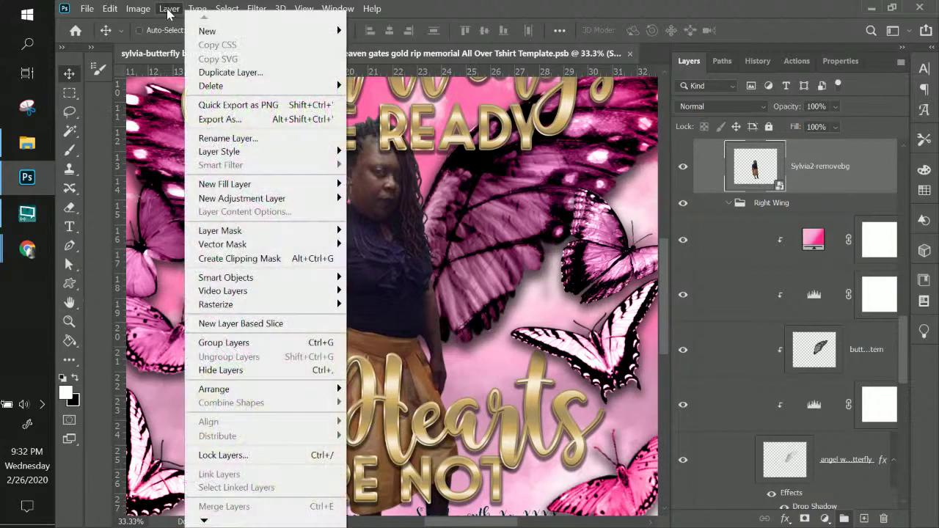
pyautogui.moveTo(283, 204)
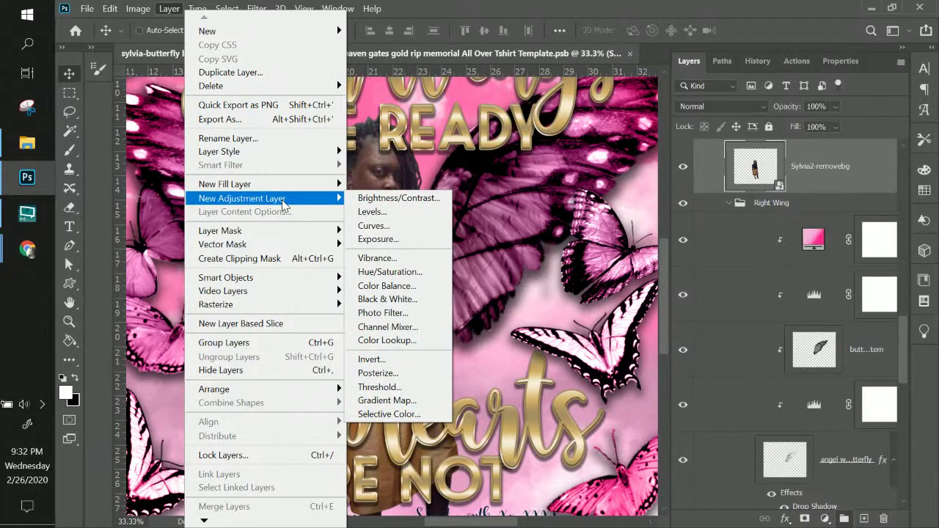
pyautogui.moveTo(282, 185)
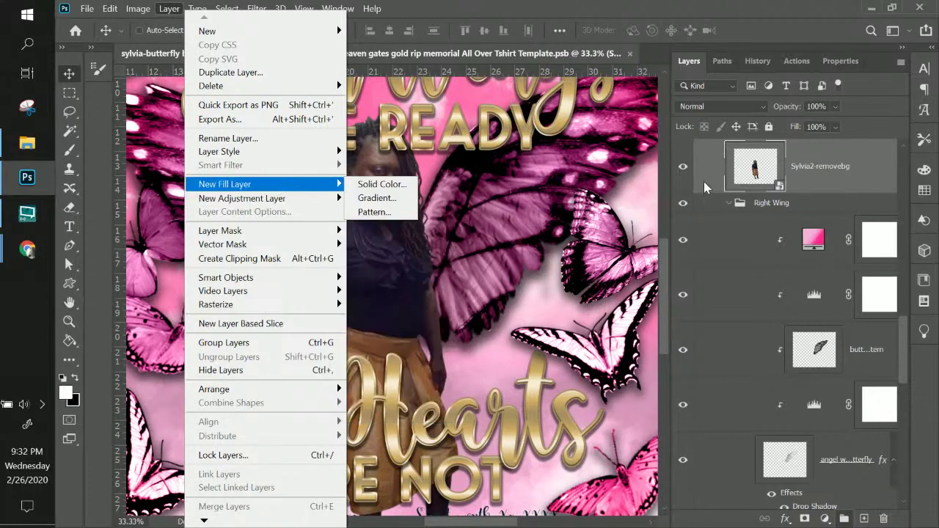
pyautogui.click(810, 178)
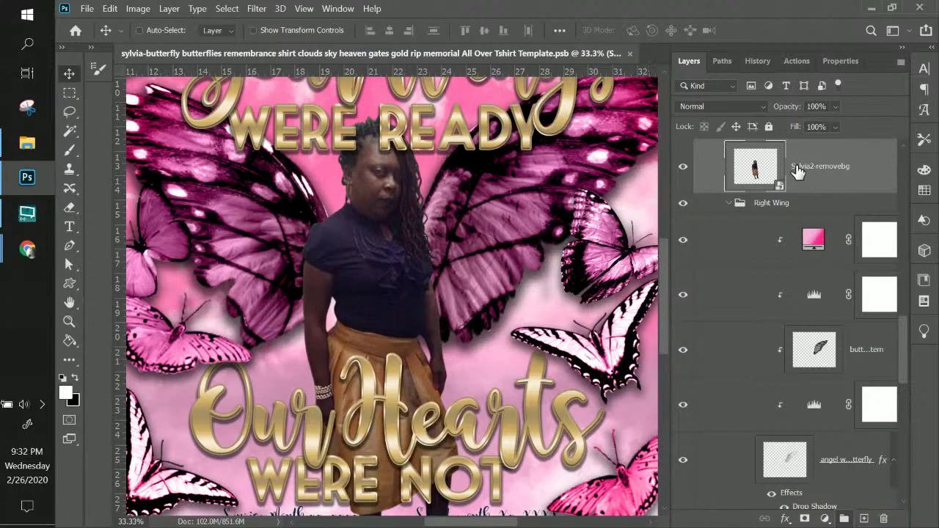
pyautogui.click(170, 9)
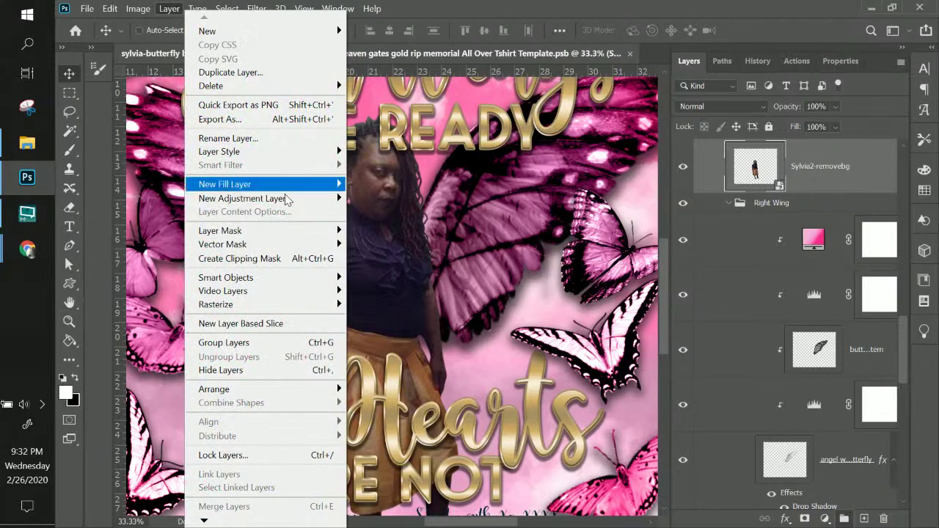
pyautogui.moveTo(286, 201)
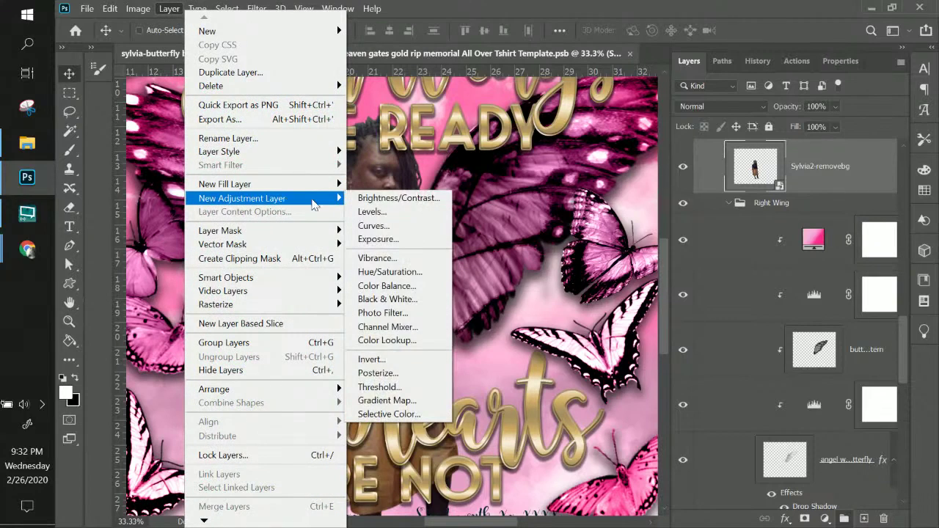
pyautogui.click(391, 278)
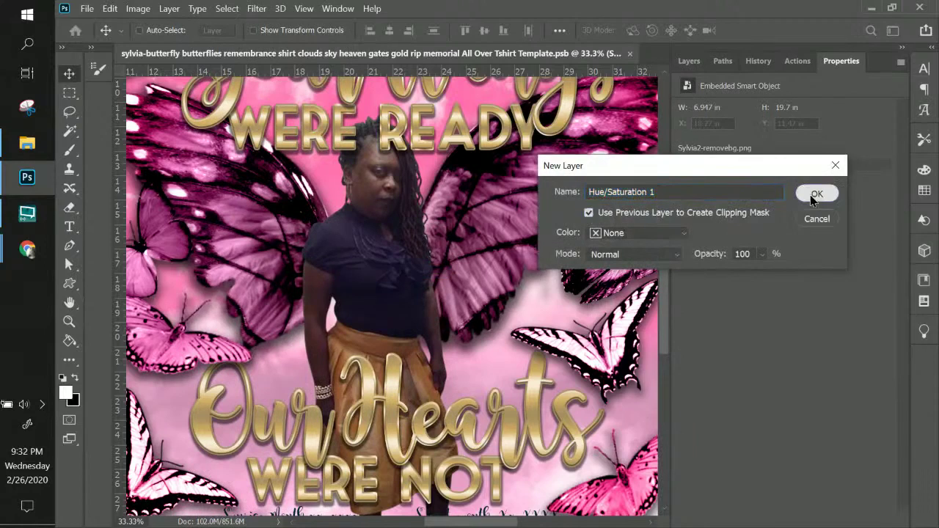
pyautogui.click(814, 194)
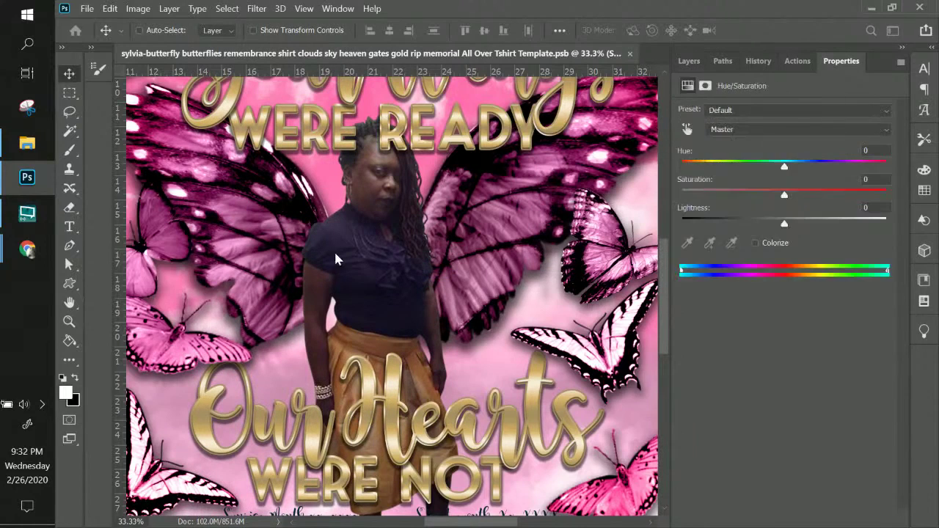
# - Try Hue shifts of -96 and -67 on the woman's photo, then reset the adjustment
pyautogui.click(688, 63)
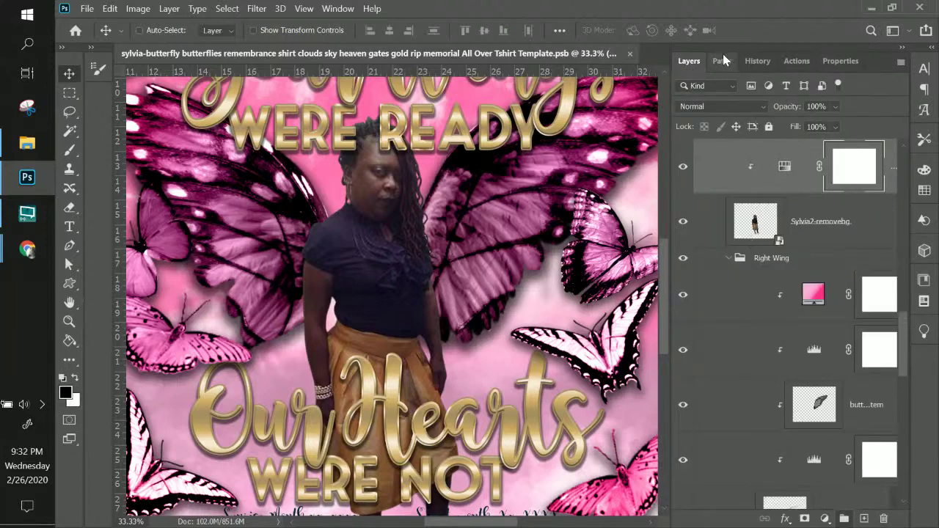
pyautogui.doubleClick(783, 171)
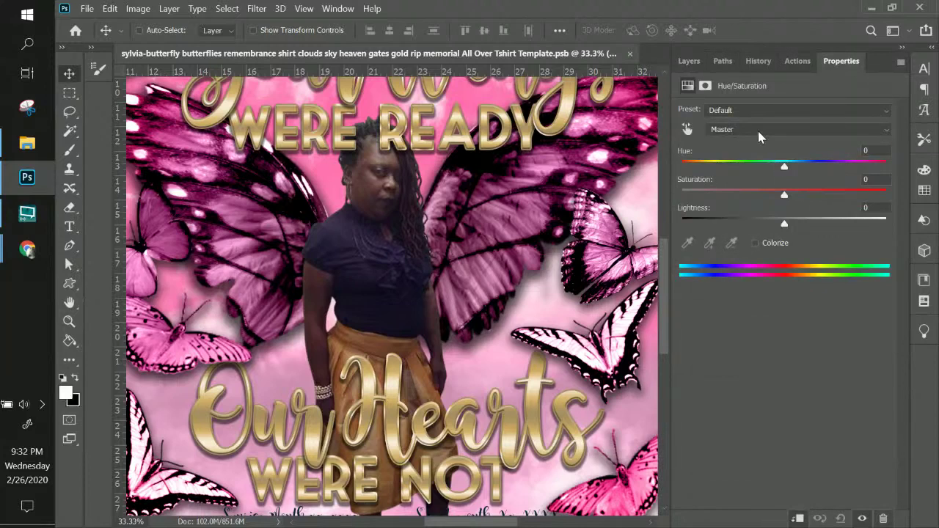
pyautogui.moveTo(786, 171); pyautogui.dragTo(787, 171)
pyautogui.click(854, 167)
pyautogui.click(717, 168)
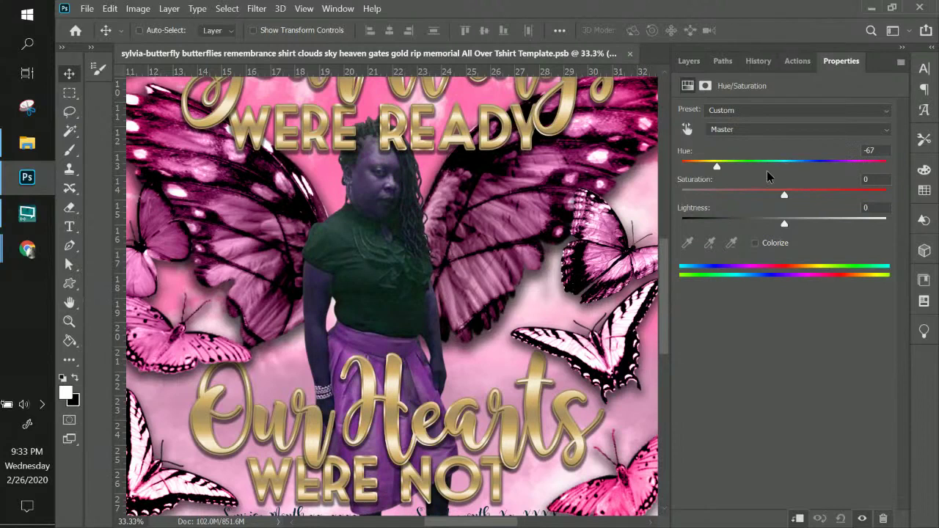
pyautogui.click(771, 168)
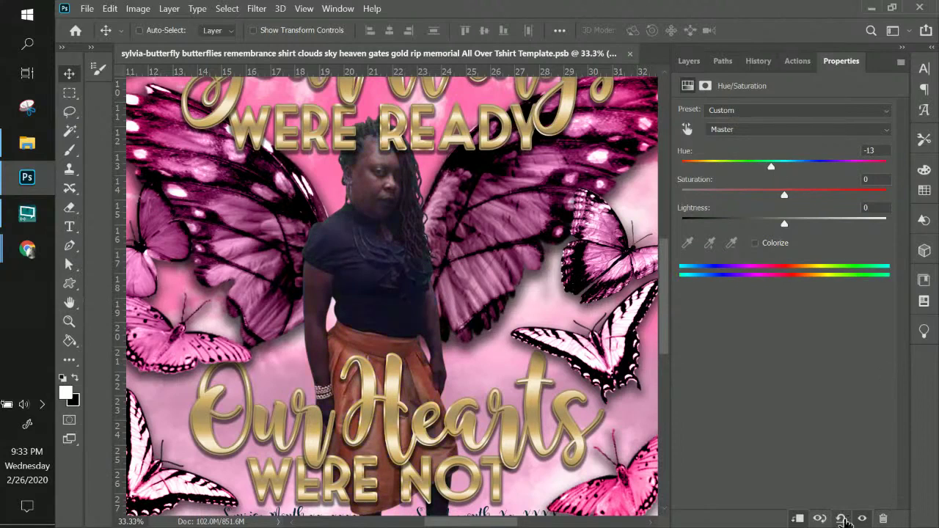
pyautogui.click(840, 518)
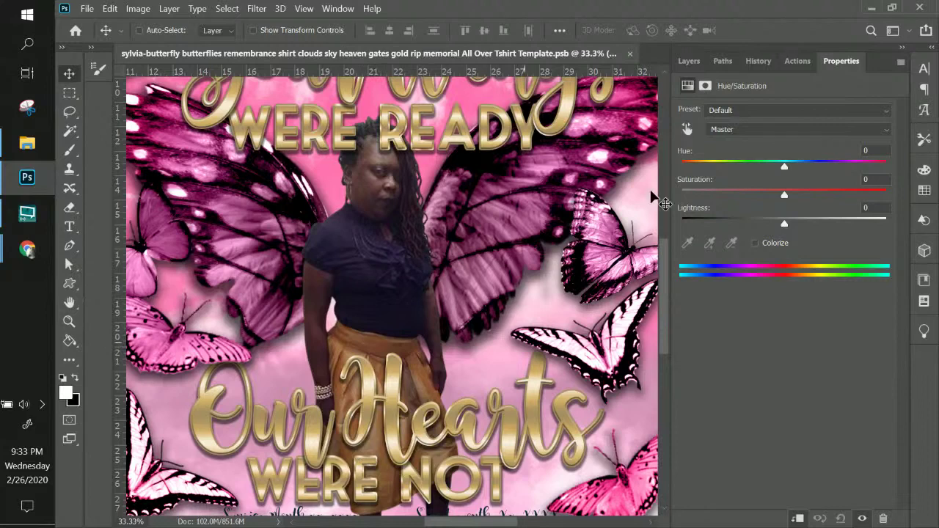
# - Raise the Yellows saturation to +100
pyautogui.click(717, 129)
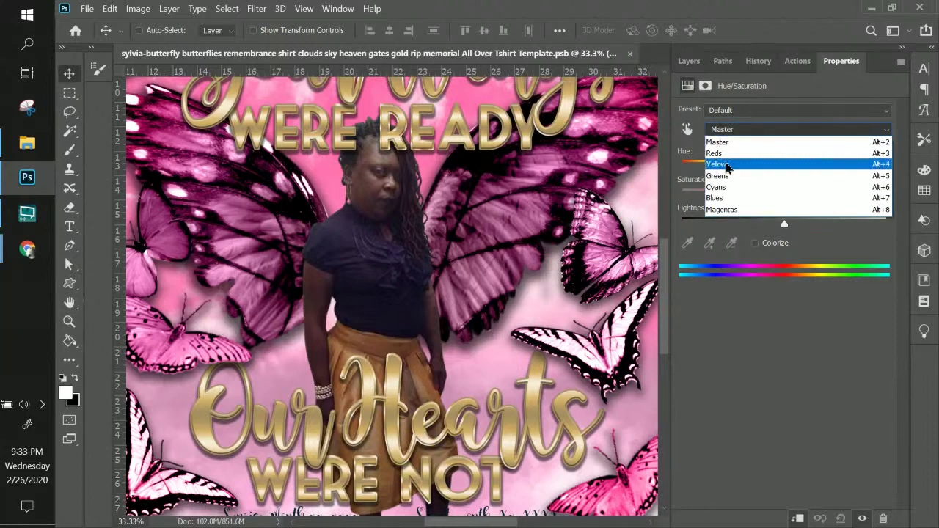
pyautogui.click(721, 164)
pyautogui.moveTo(784, 194); pyautogui.dragTo(839, 195)
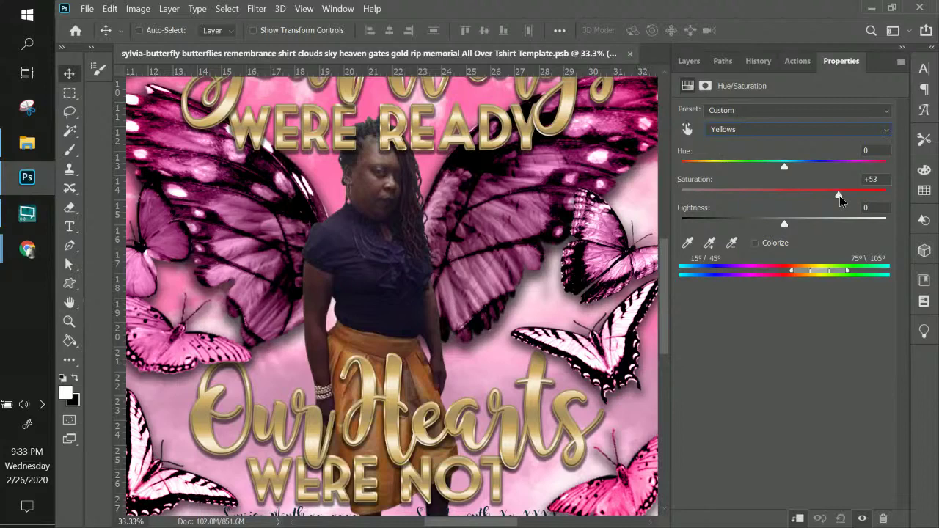
pyautogui.moveTo(839, 195); pyautogui.dragTo(668, 193)
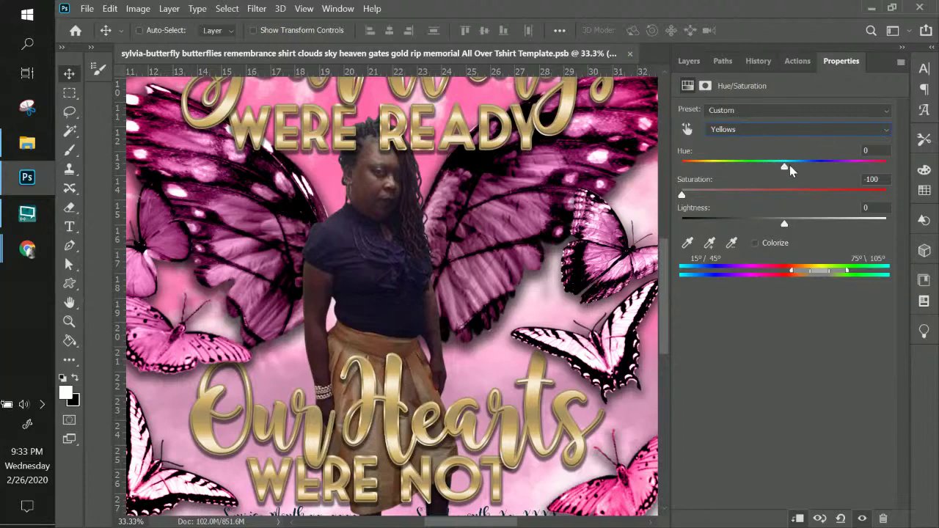
# - Drain the Reds saturation to -100, turning the woman nearly grayscale
pyautogui.click(778, 130)
pyautogui.click(751, 153)
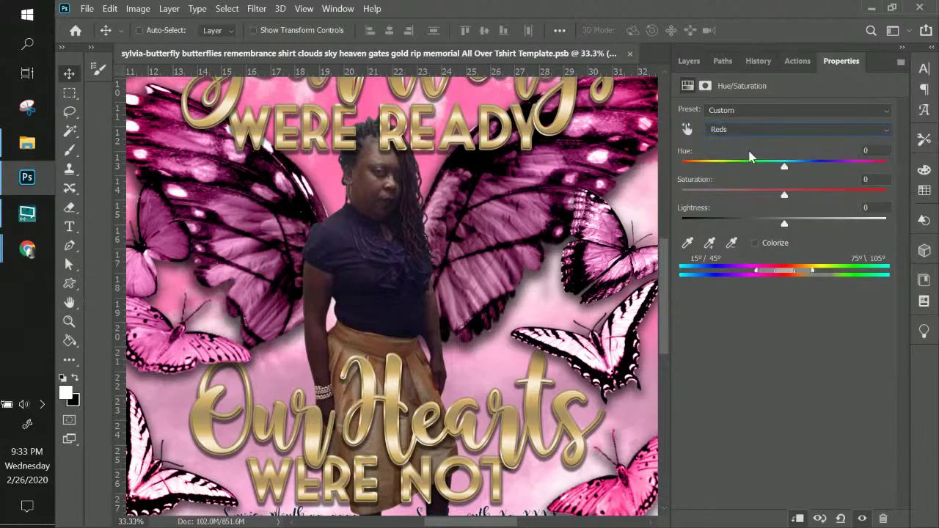
pyautogui.moveTo(785, 195); pyautogui.dragTo(788, 195)
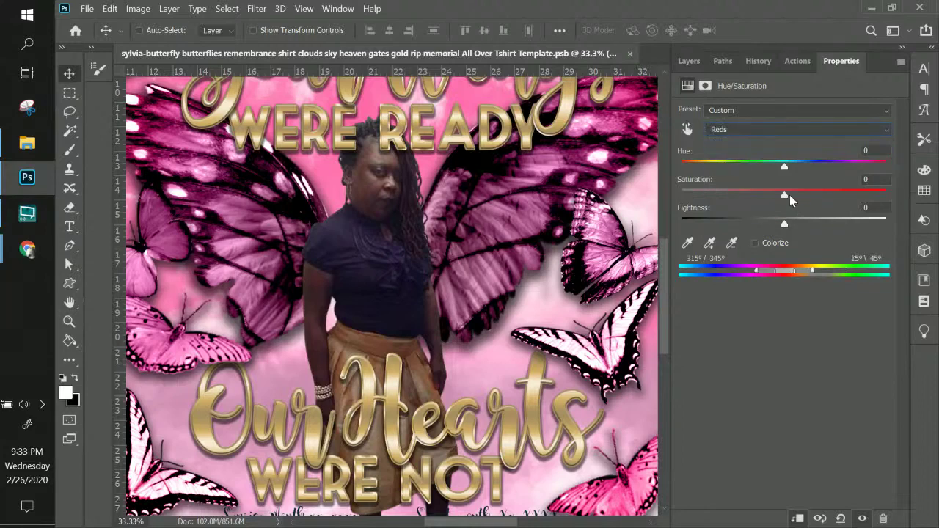
pyautogui.click(675, 196)
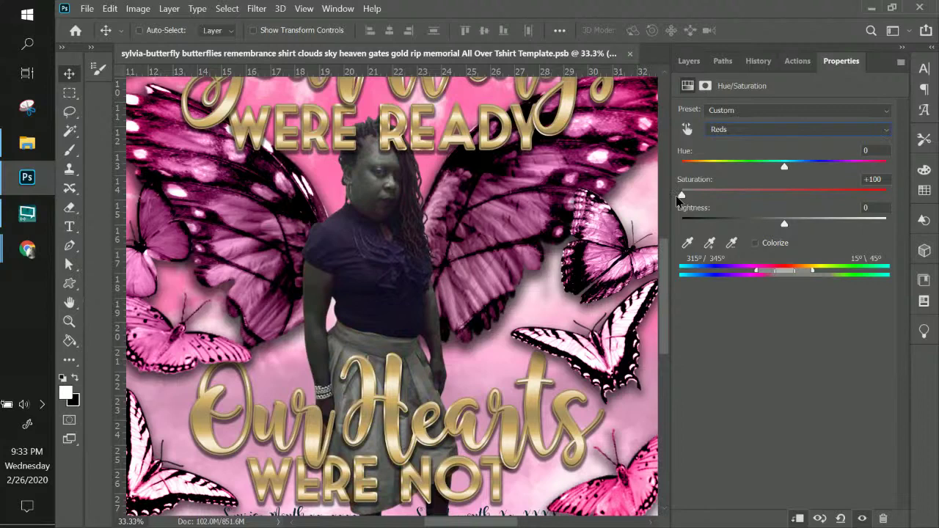
pyautogui.moveTo(678, 196); pyautogui.dragTo(885, 195)
# - Zoom in on the woman's torso and pick a Soft Round brush
pyautogui.click(691, 62)
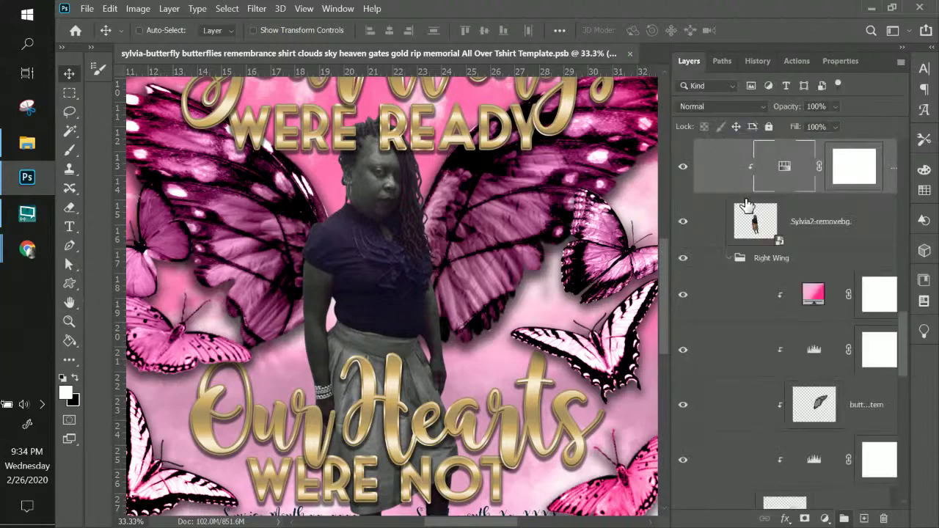
pyautogui.hotkey('ctrl', '+')
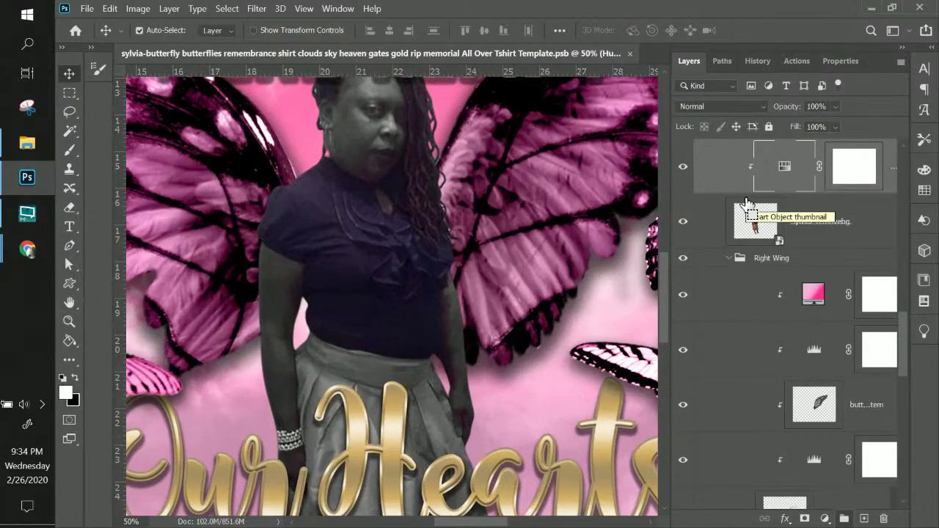
pyautogui.hotkey('ctrl', '+')
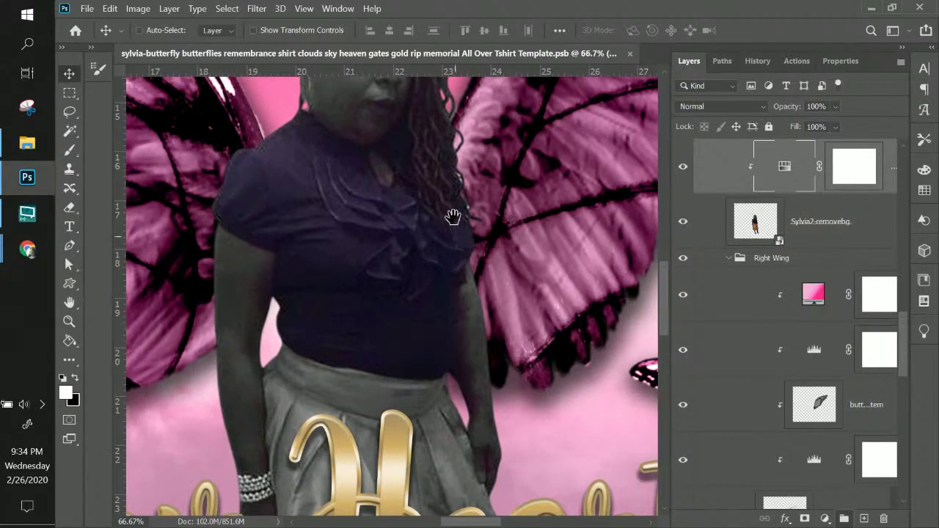
pyautogui.scroll(-3, 453, 217)
pyautogui.click(67, 149)
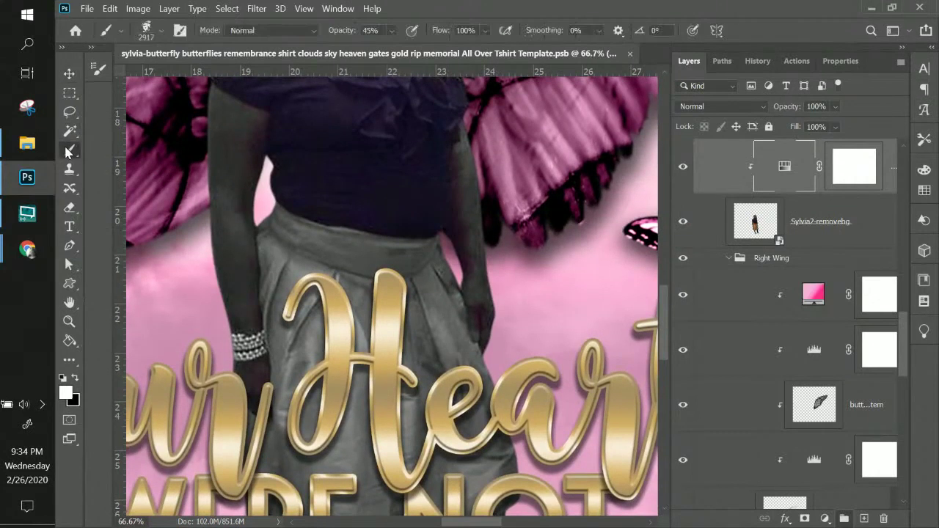
pyautogui.click(158, 31)
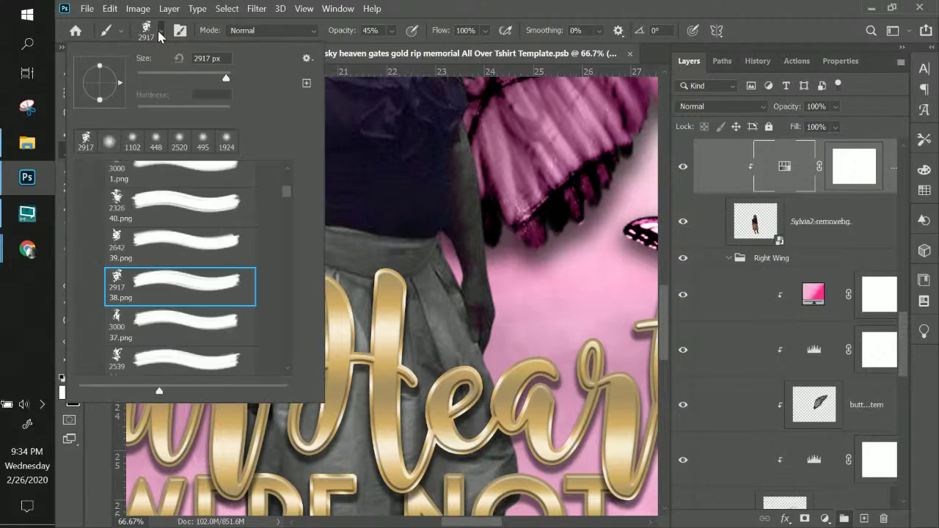
pyautogui.click(116, 141)
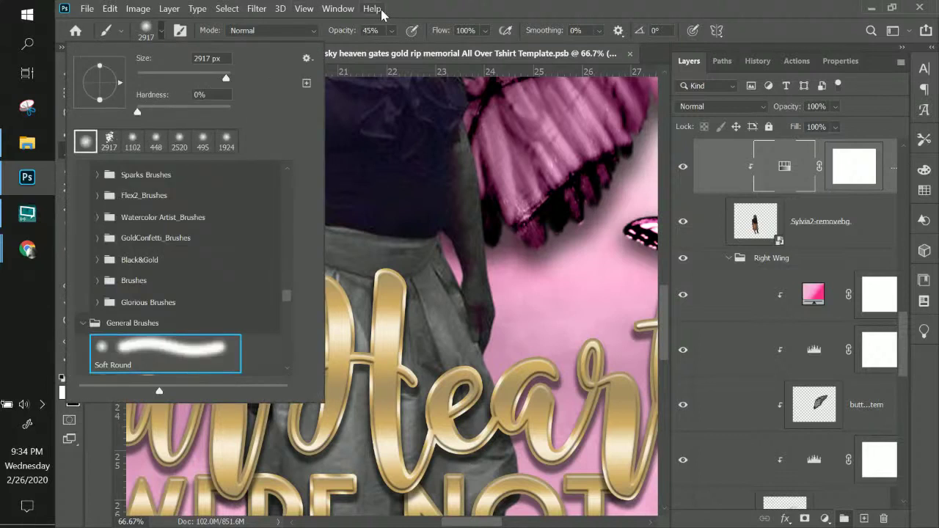
pyautogui.click(471, 13)
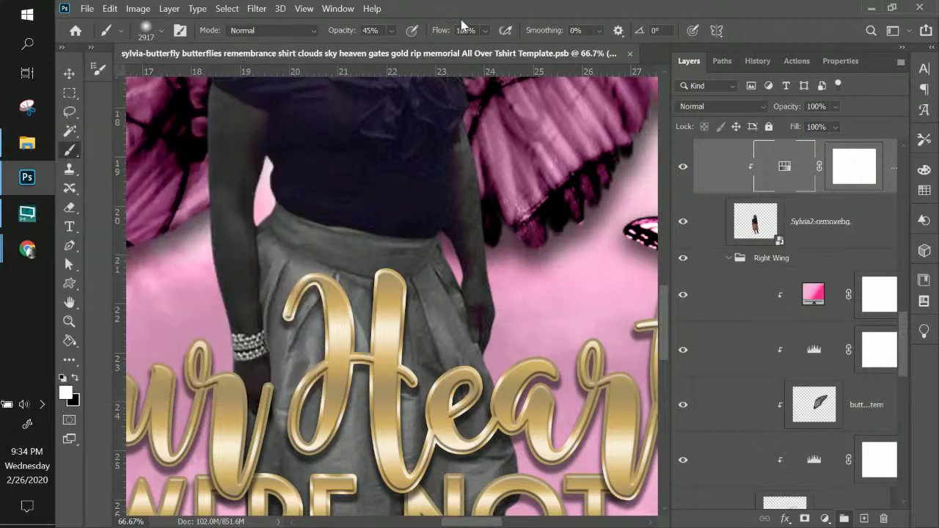
# - Set brush opacity to 100% and hardness to 87%, with black foreground on the Hue/Saturation mask
pyautogui.click(392, 31)
pyautogui.moveTo(406, 50); pyautogui.dragTo(464, 55)
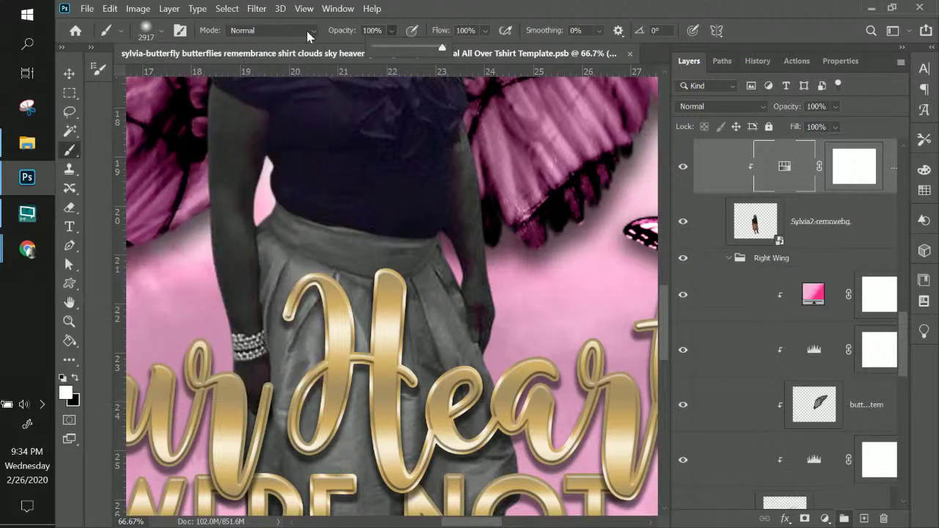
pyautogui.click(162, 33)
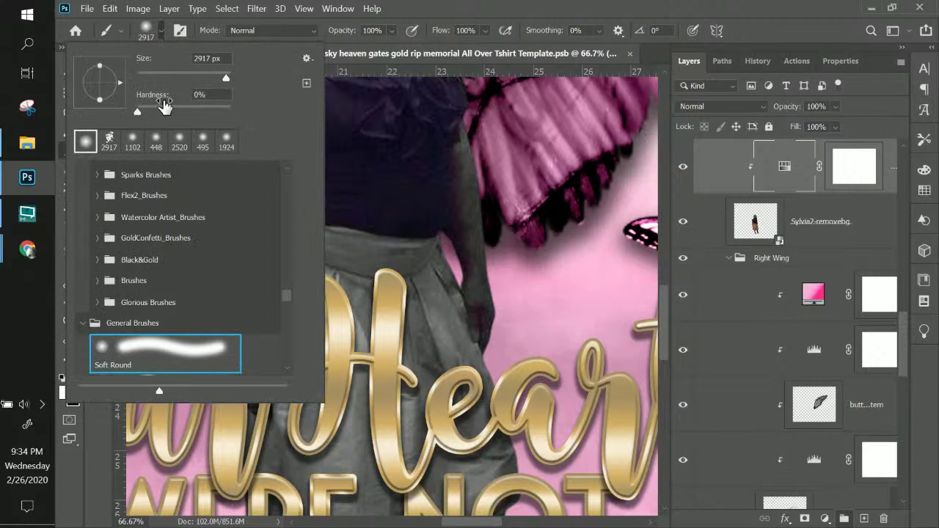
pyautogui.moveTo(159, 107); pyautogui.dragTo(218, 108)
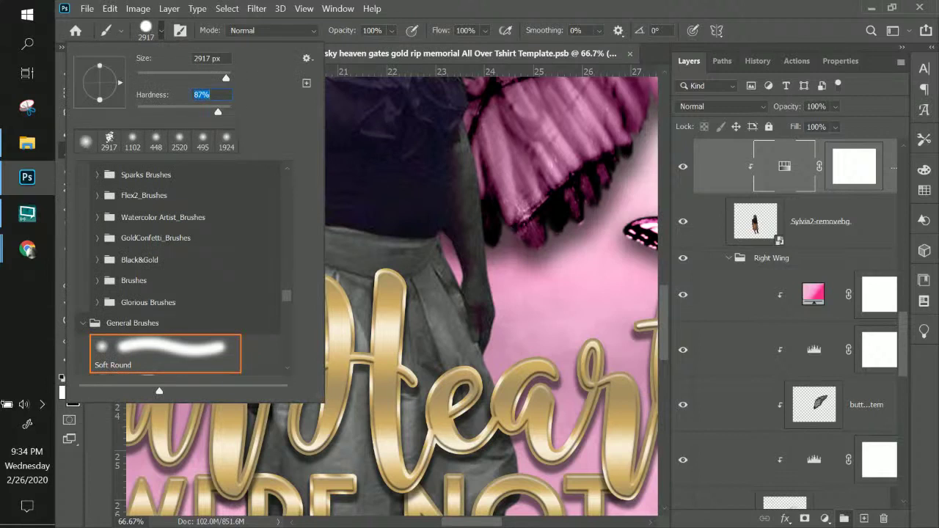
pyautogui.click(429, 7)
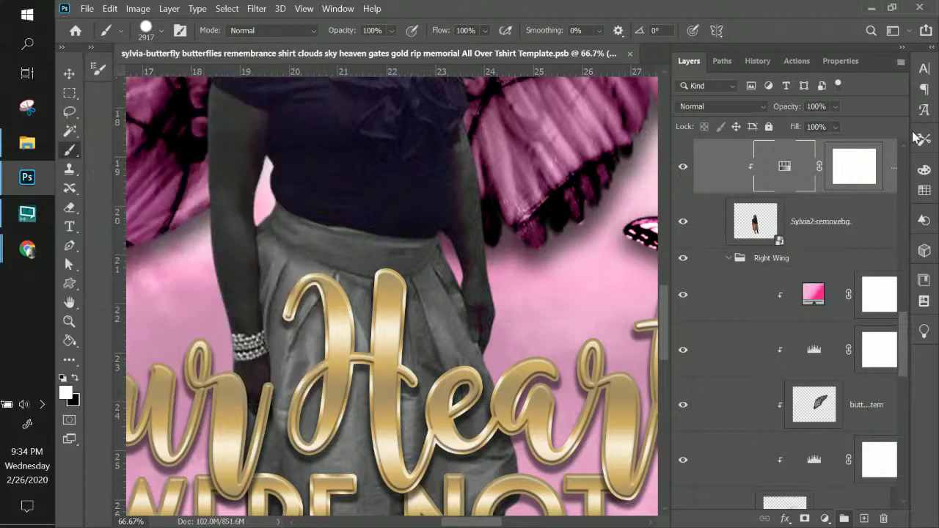
pyautogui.press('x')
pyautogui.click(832, 170)
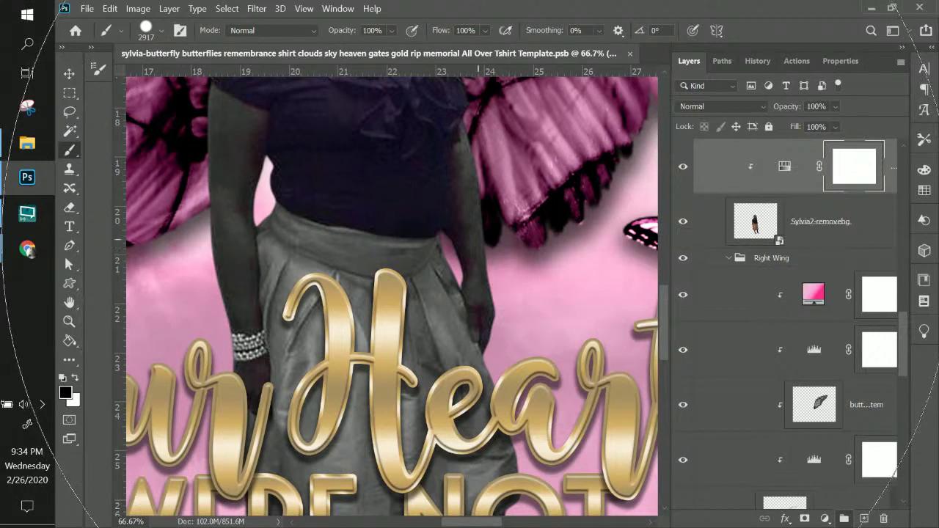
# - Resize the brush to 53 px, then 105 px, for painting black over the shirt
pyautogui.rightClick(478, 239)
pyautogui.moveTo(598, 207); pyautogui.dragTo(578, 206)
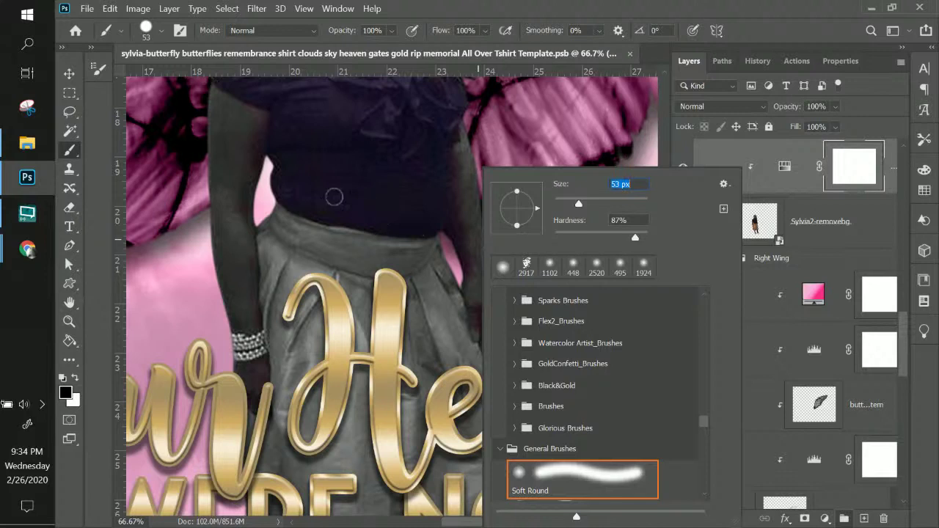
pyautogui.press('Return')
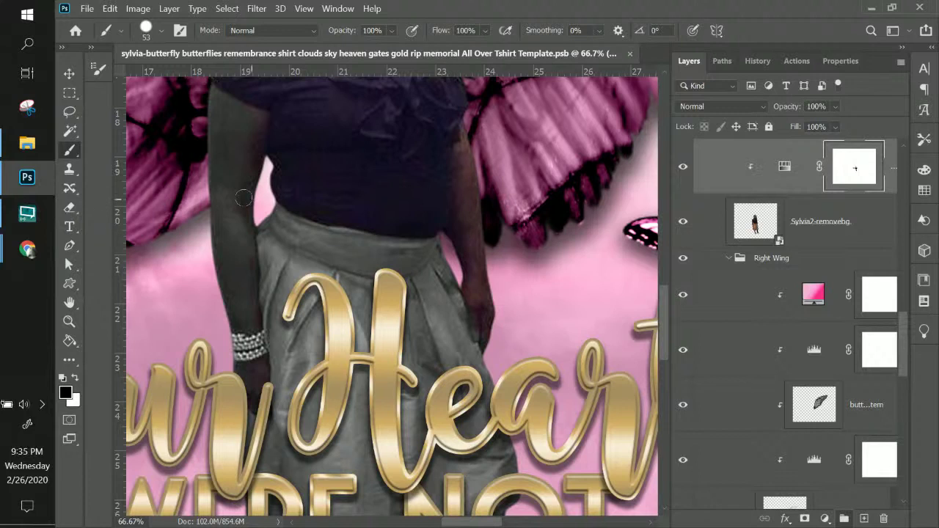
pyautogui.rightClick(343, 176)
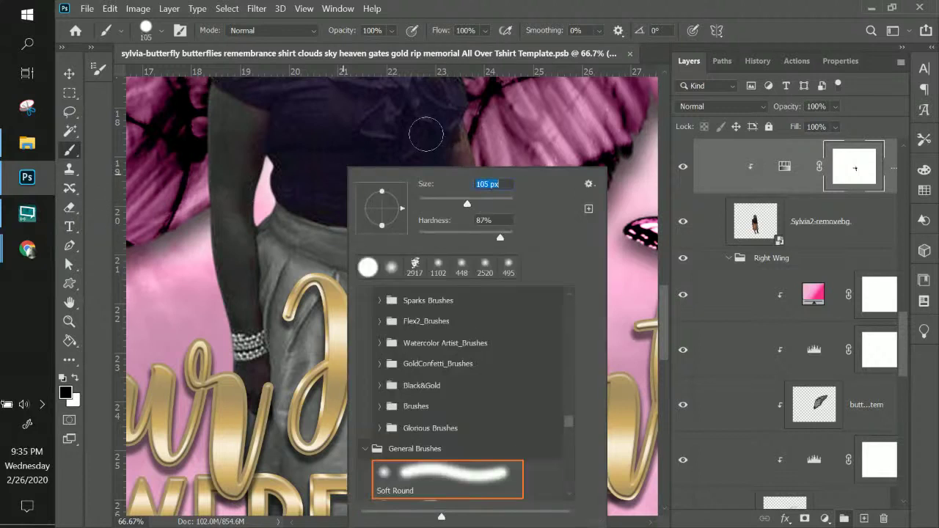
pyautogui.write('105')
pyautogui.press('Return')
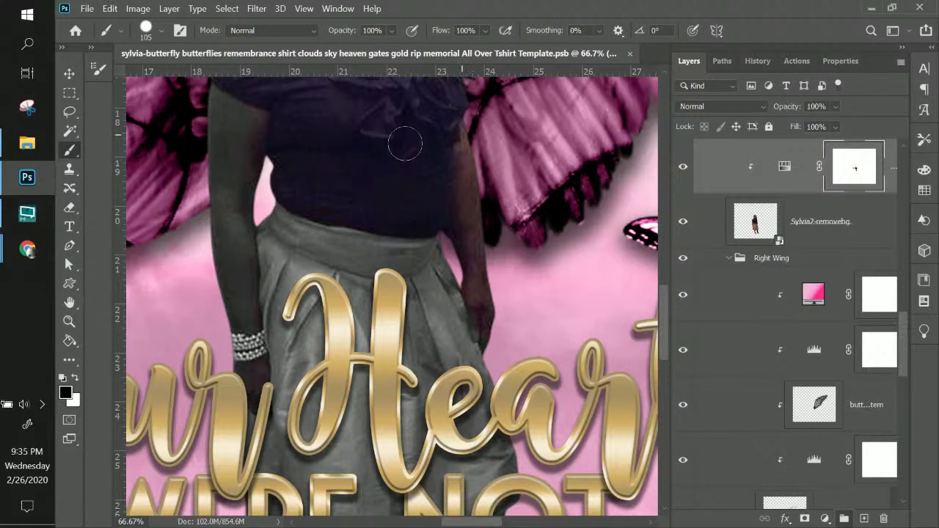
pyautogui.moveTo(393, 130); pyautogui.dragTo(421, 254)
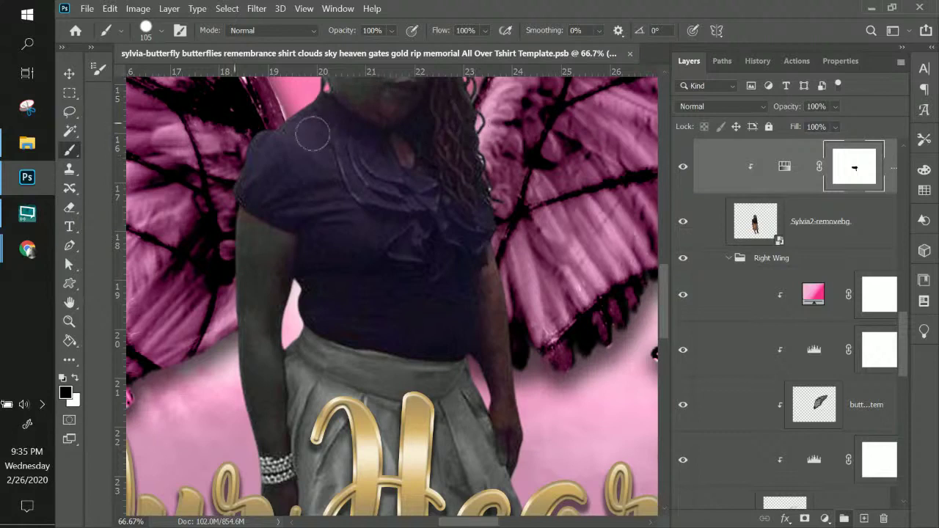
# - Save the memorial T-shirt document
pyautogui.click(86, 8)
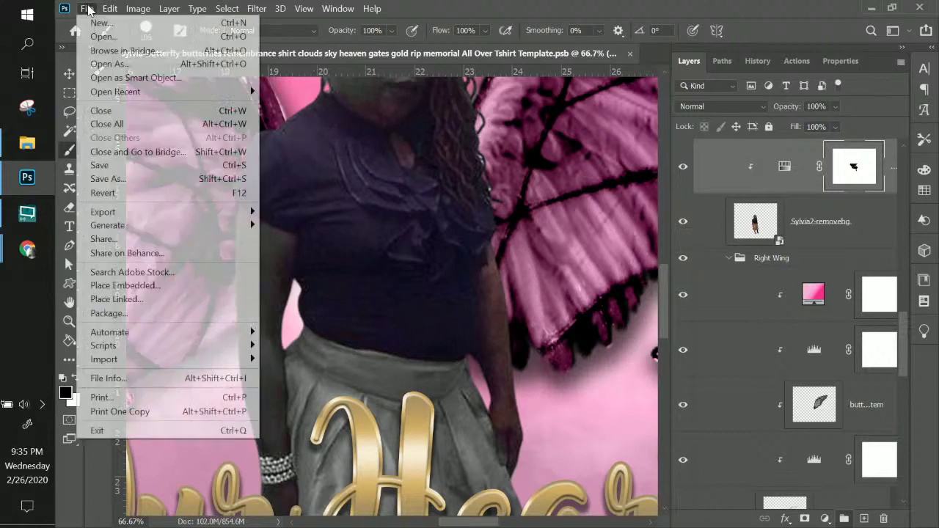
pyautogui.click(115, 173)
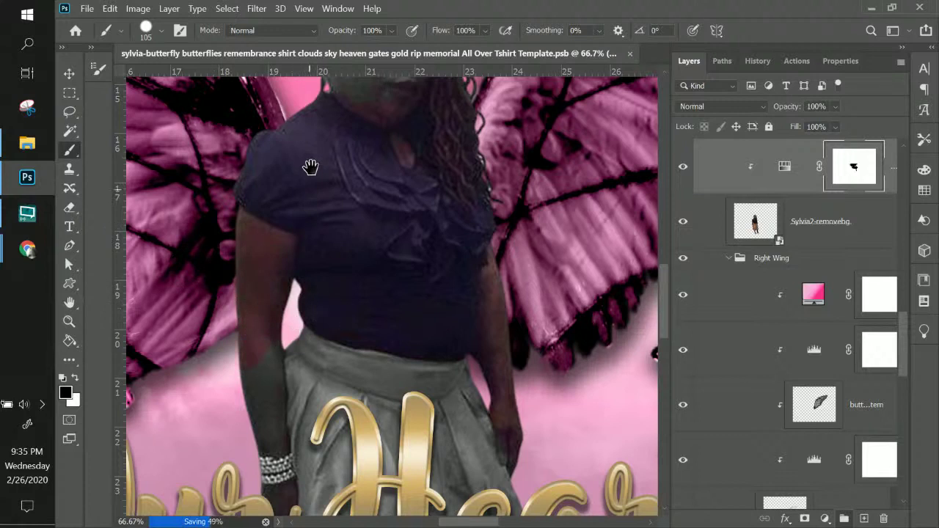
pyautogui.scroll(-3, 310, 167)
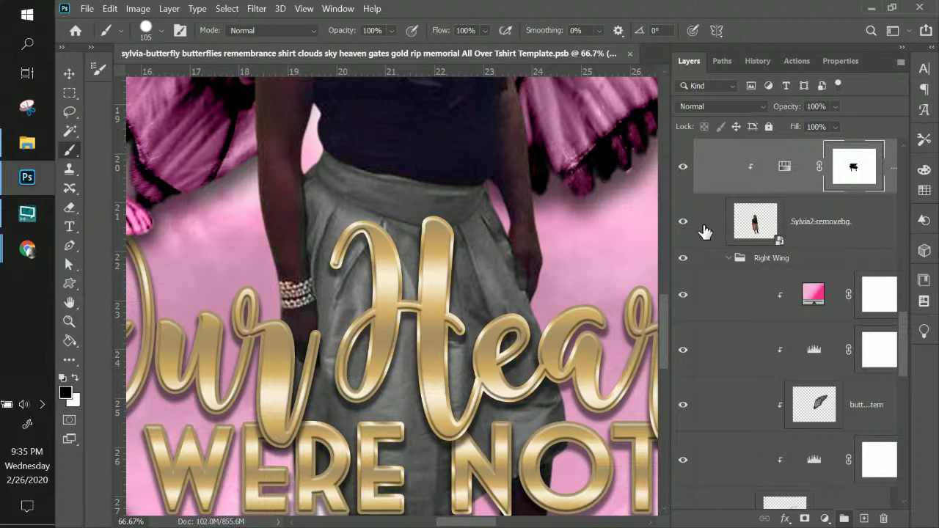
pyautogui.scroll(3, 741, 231)
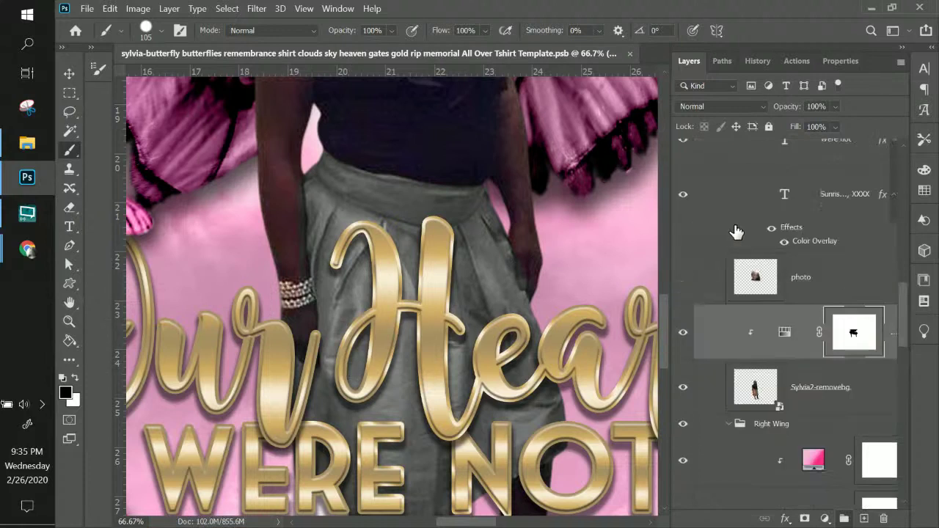
# - Switch to the Move tool and list the layers under the text on the canvas
pyautogui.scroll(3, 737, 231)
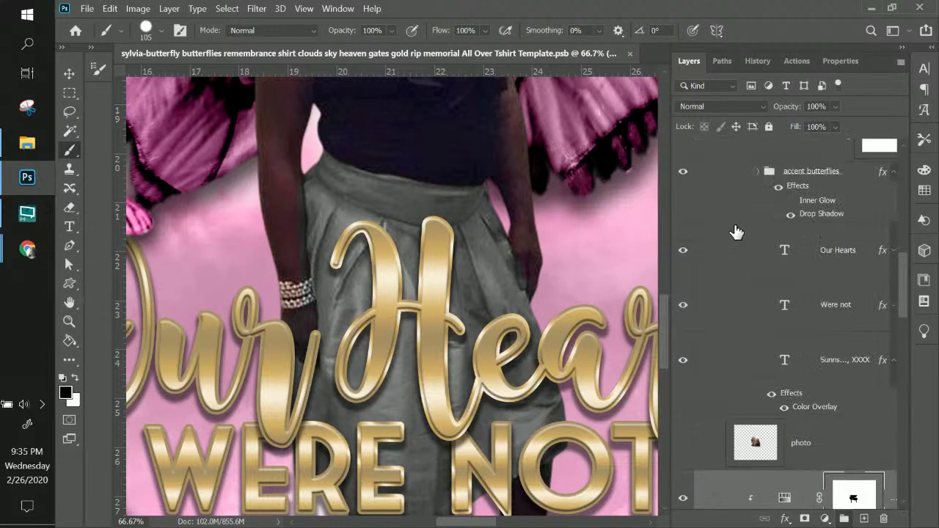
pyautogui.click(69, 74)
pyautogui.rightClick(387, 301)
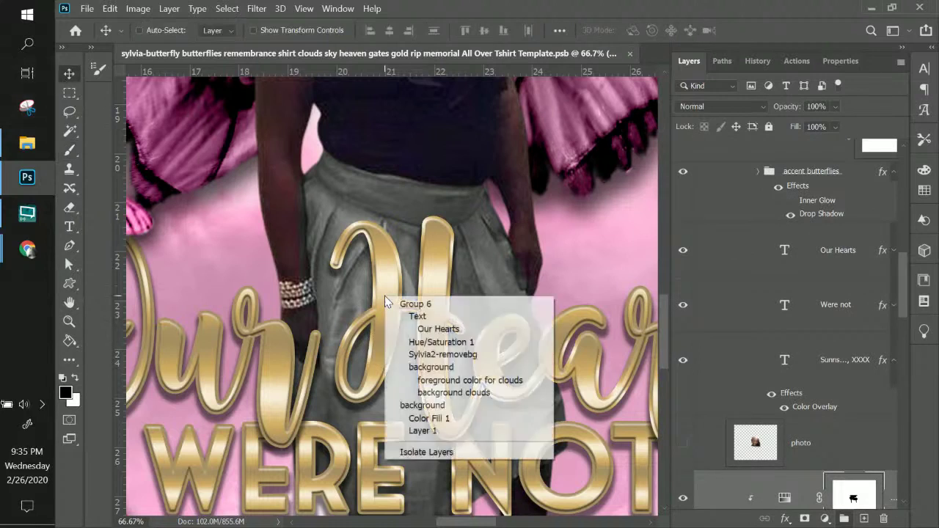
# - Select Our Hearts, hide the Text group, and zoom to 200% on the skirt
pyautogui.click(412, 327)
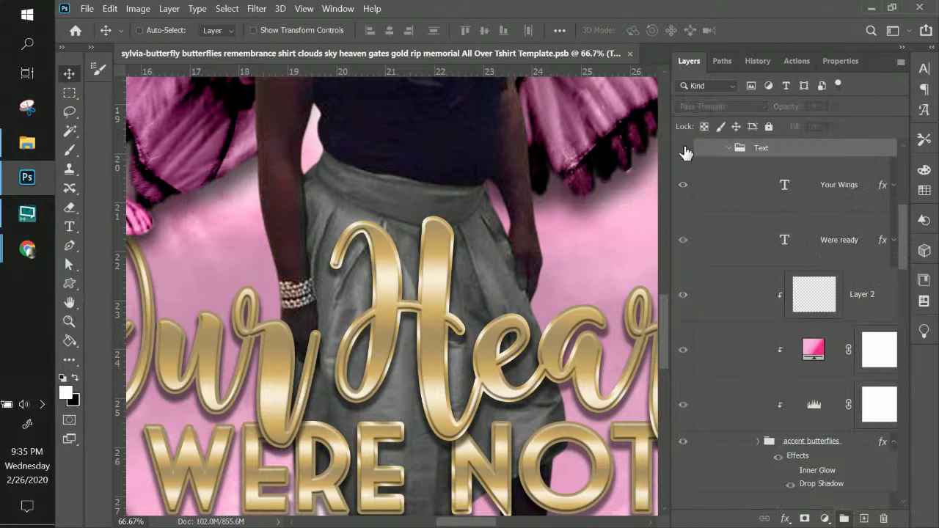
pyautogui.hotkey('ctrl', ',')
pyautogui.scroll(2, 497, 319)
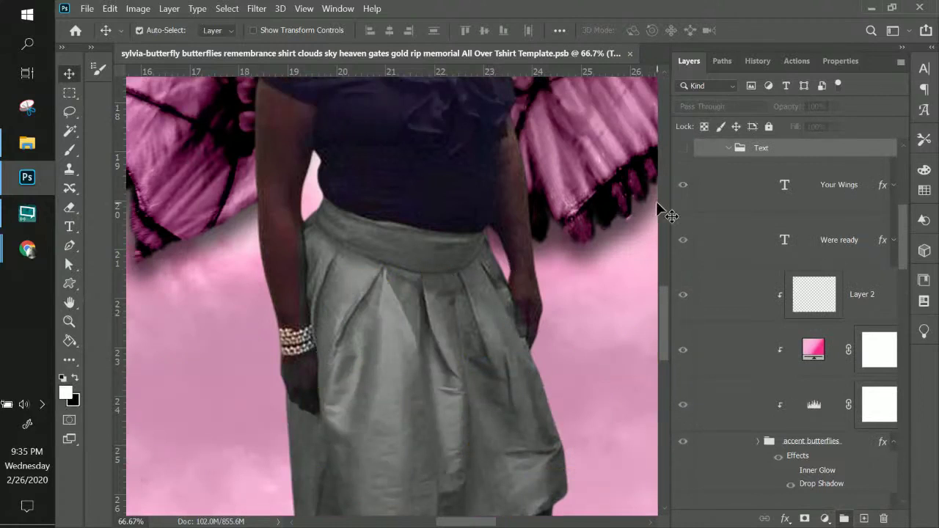
pyautogui.hotkey('ctrl', '+')
pyautogui.hotkey('ctrl', '+')
pyautogui.moveTo(350, 204); pyautogui.dragTo(539, 304)
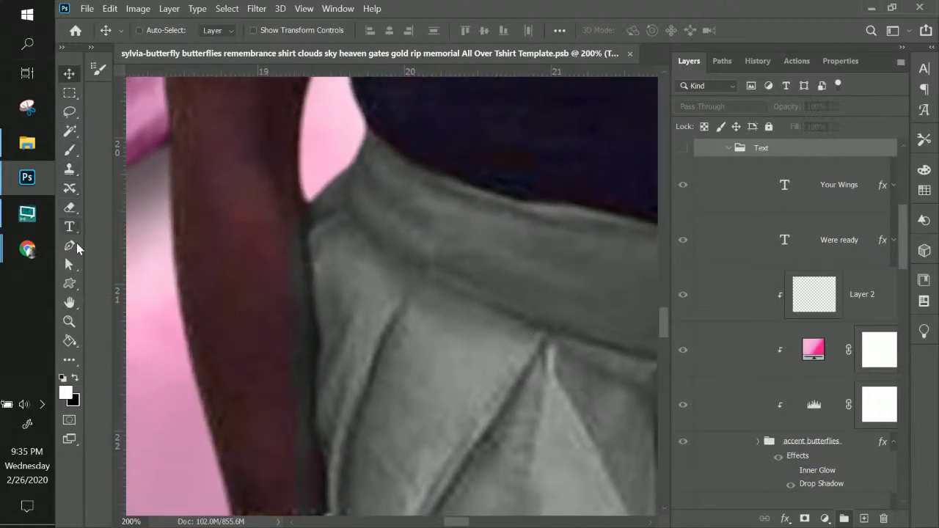
# - Take the Pen tool, checking its path options on the canvas
pyautogui.click(71, 246)
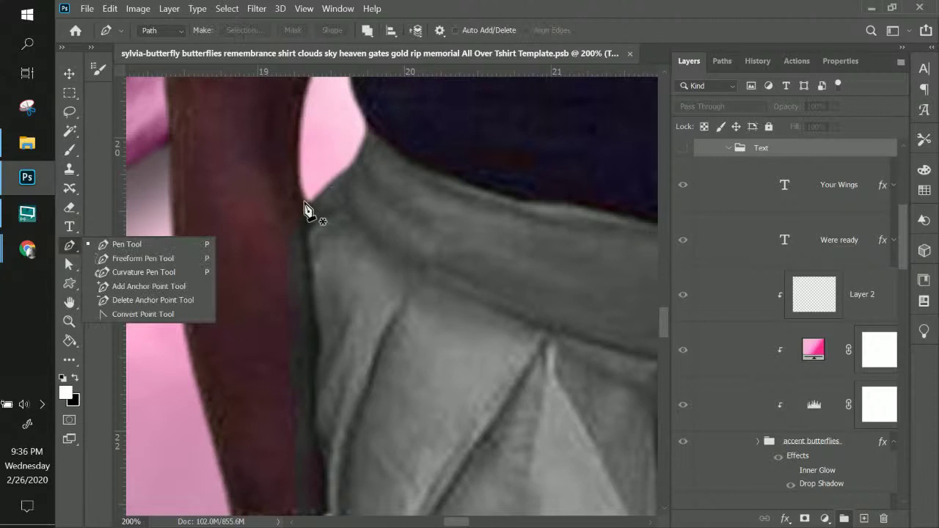
pyautogui.scroll(-3, 834, 271)
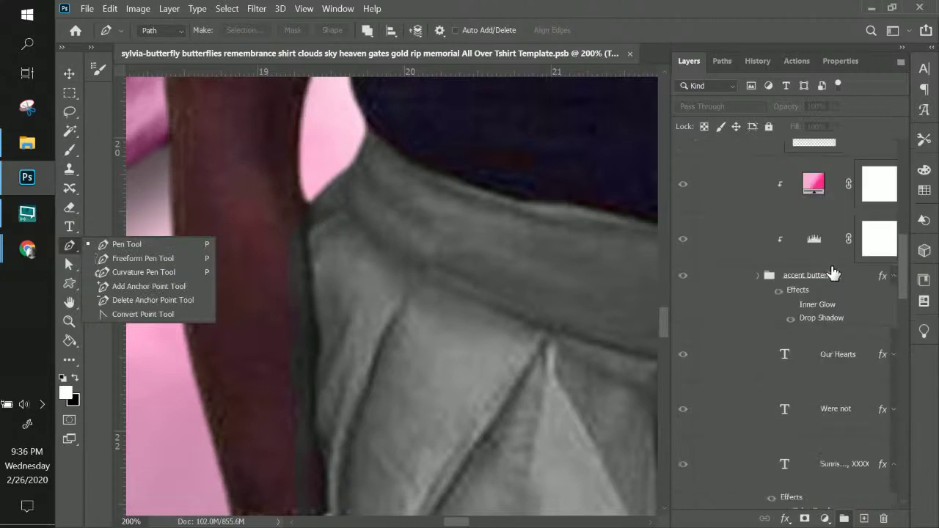
pyautogui.rightClick(445, 286)
pyautogui.click(69, 73)
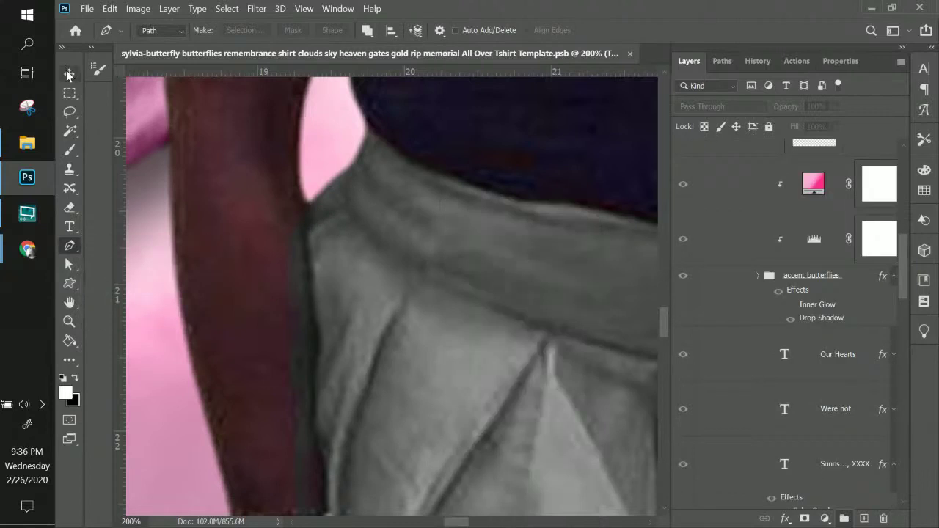
pyautogui.rightClick(396, 257)
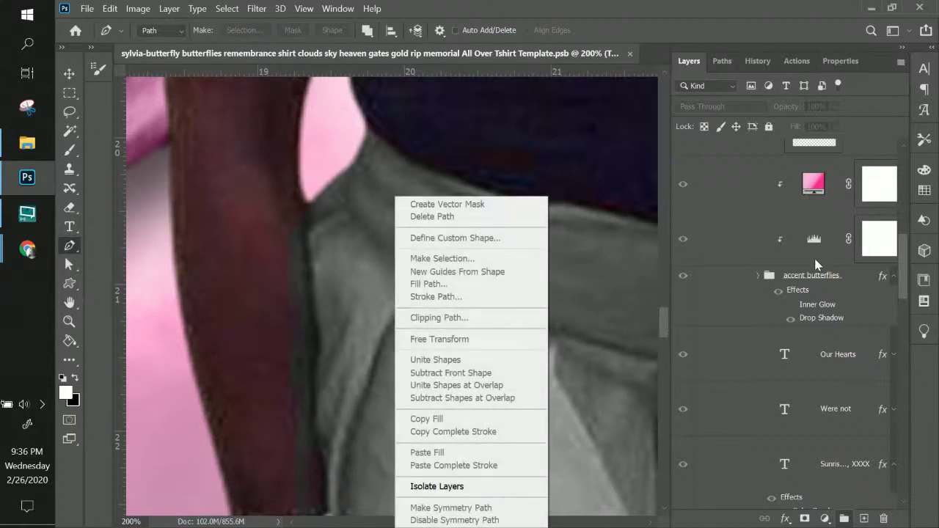
pyautogui.click(820, 191)
pyautogui.scroll(5, 817, 198)
pyautogui.scroll(-3, 823, 215)
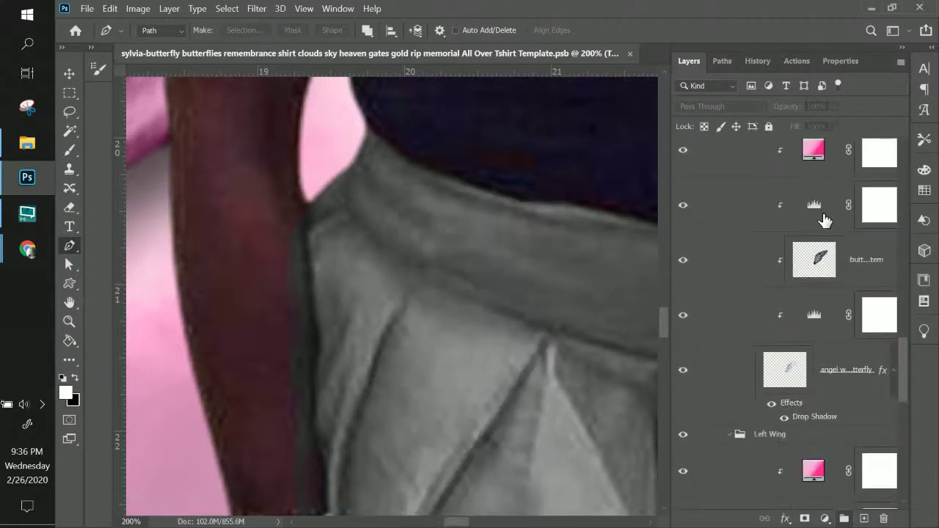
pyautogui.scroll(3, 829, 240)
# - Delete Hue/Saturation 1's painted mask and add a fresh white mask
pyautogui.click(858, 279)
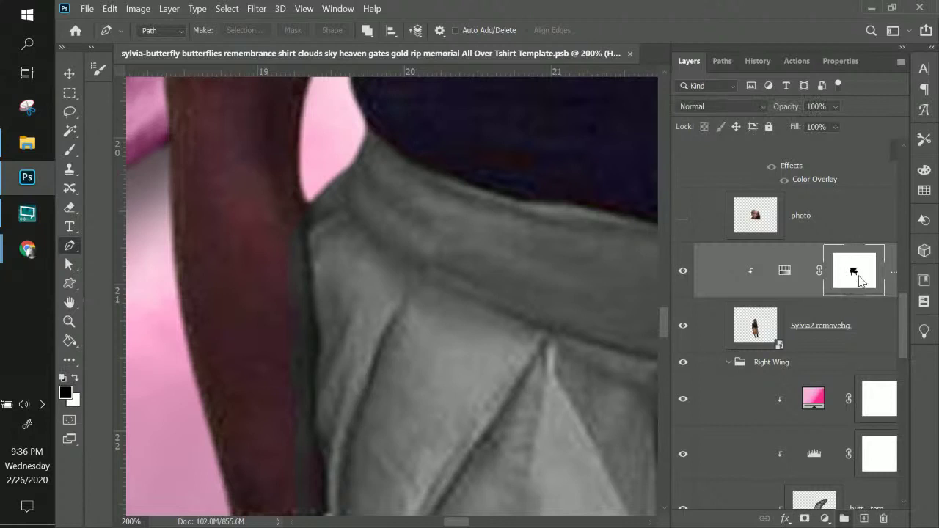
pyautogui.rightClick(860, 280)
pyautogui.click(840, 302)
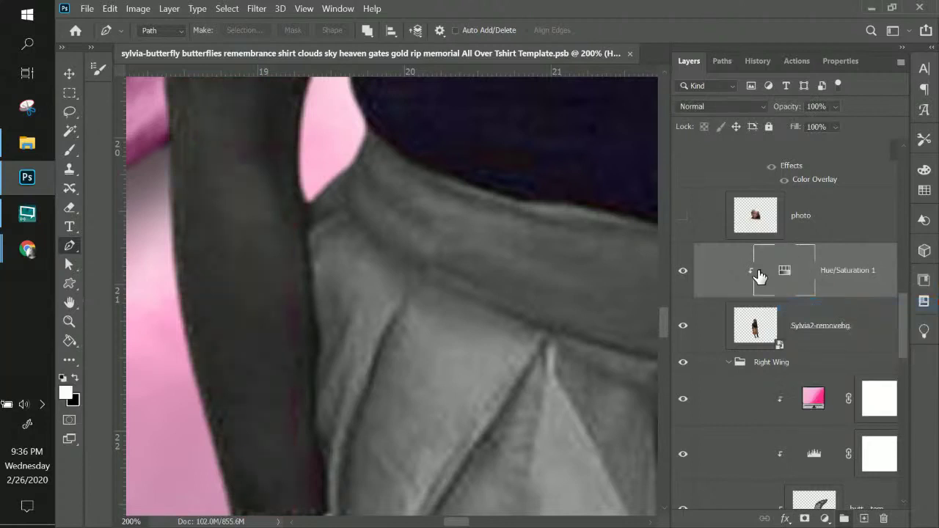
pyautogui.click(805, 518)
# - Set black as foreground and zoom to 200% on the waist beside the arm
pyautogui.press('x')
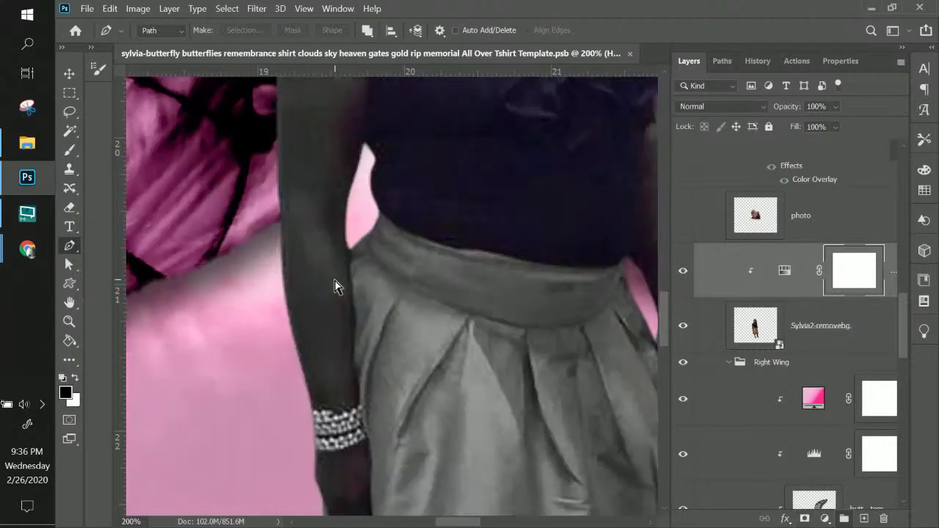
pyautogui.hotkey('ctrl', '-')
pyautogui.hotkey('ctrl', '-')
pyautogui.hotkey('ctrl', '-')
pyautogui.moveTo(424, 279); pyautogui.dragTo(470, 224)
pyautogui.hotkey('ctrl', '+')
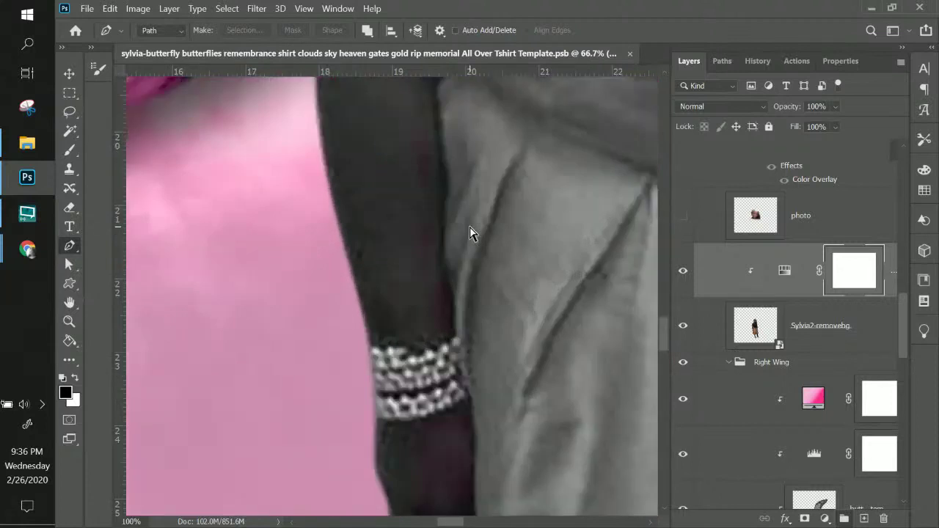
pyautogui.hotkey('ctrl', '+')
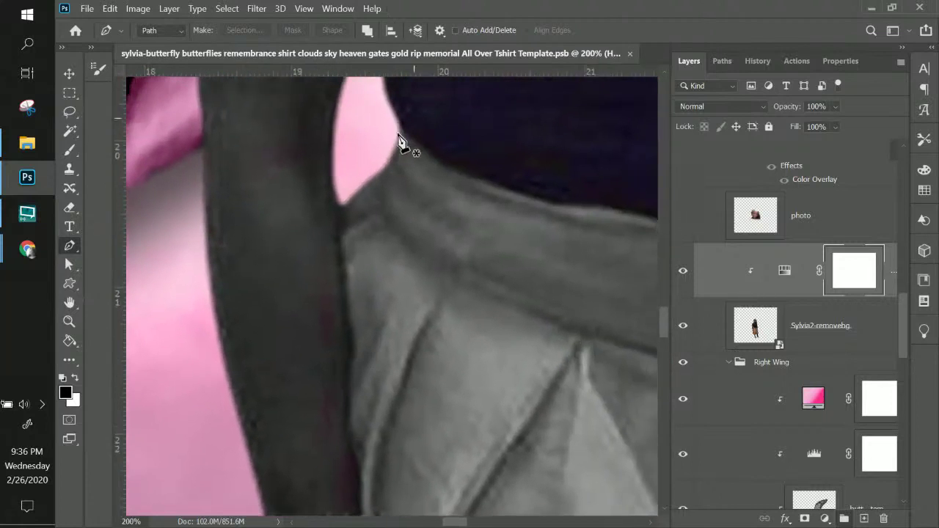
# - Start the path where arm meets shirt, tracing down the arm's inner edge to the hand
pyautogui.click(400, 130)
pyautogui.moveTo(387, 176); pyautogui.dragTo(359, 203)
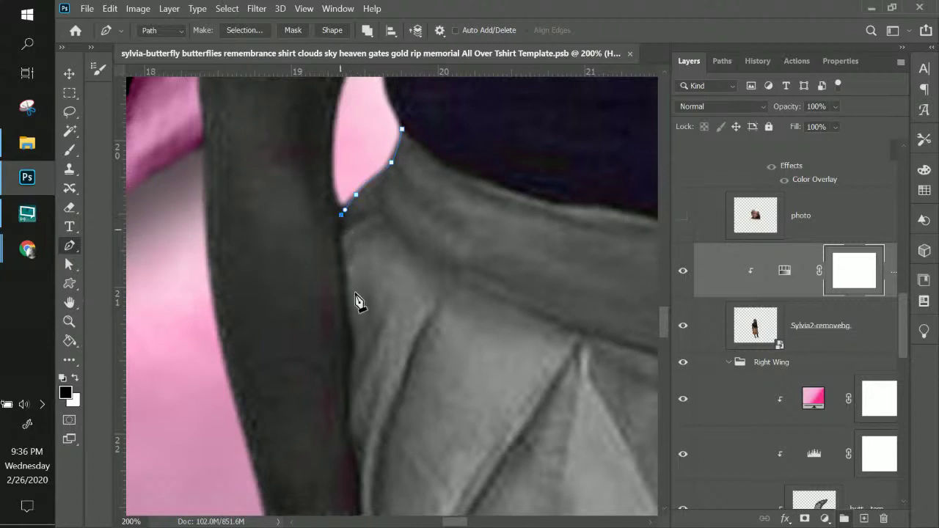
pyautogui.scroll(-5, 357, 168)
pyautogui.click(349, 187)
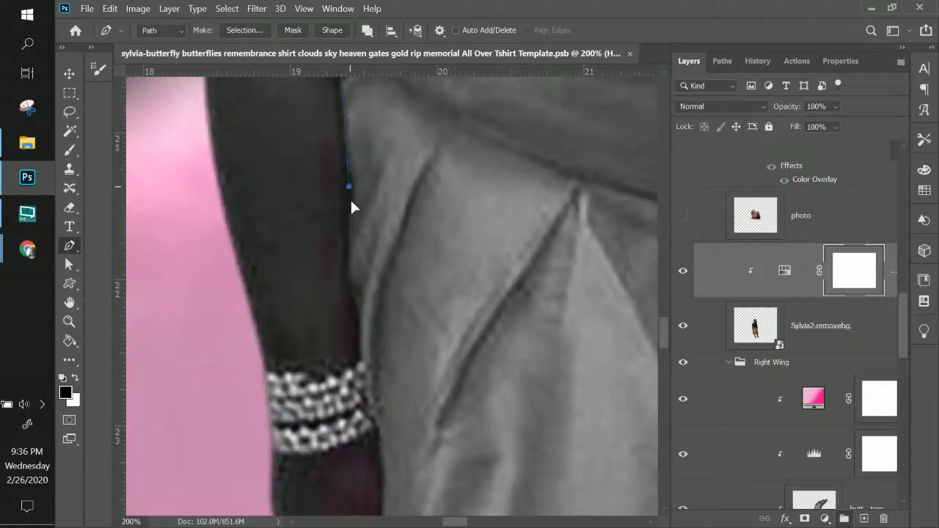
pyautogui.moveTo(350, 227); pyautogui.dragTo(348, 235)
pyautogui.moveTo(355, 309); pyautogui.dragTo(355, 313)
pyautogui.click(355, 357)
pyautogui.click(382, 449)
pyautogui.moveTo(436, 393); pyautogui.dragTo(365, 242)
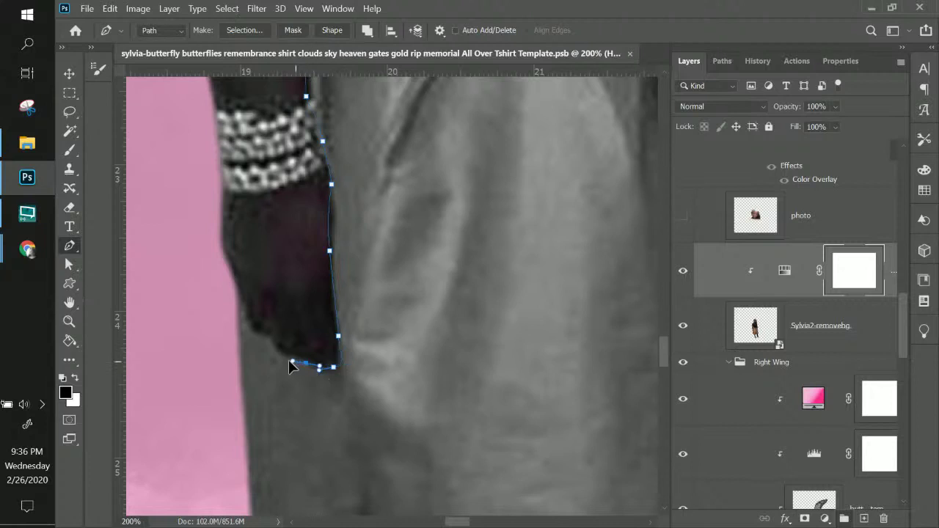
pyautogui.moveTo(291, 361); pyautogui.dragTo(280, 355)
# - Continue the path along the skirt's edge and bottom hem, redoing one misplaced anchor
pyautogui.moveTo(339, 430); pyautogui.dragTo(310, 172)
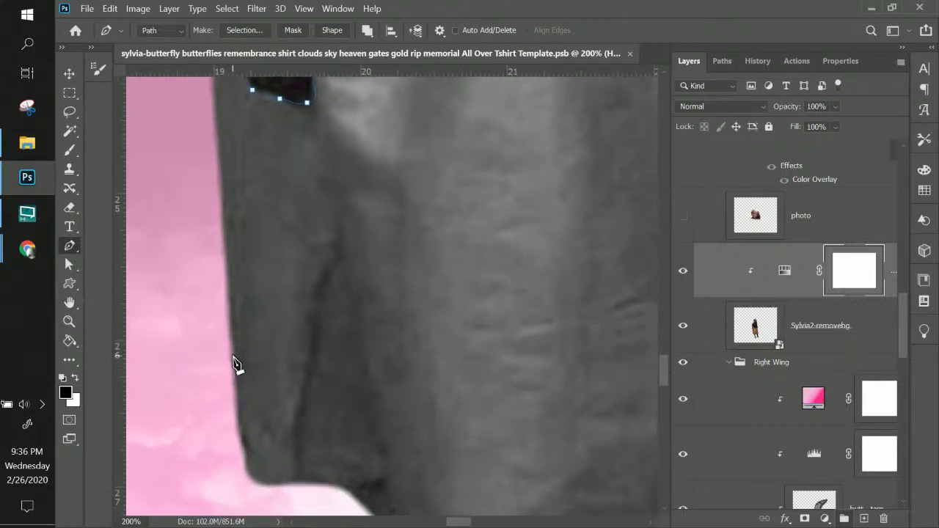
pyautogui.moveTo(231, 356); pyautogui.dragTo(239, 405)
pyautogui.moveTo(253, 480); pyautogui.dragTo(331, 483)
pyautogui.moveTo(419, 482); pyautogui.dragTo(268, 298)
pyautogui.moveTo(211, 327); pyautogui.dragTo(229, 344)
pyautogui.moveTo(249, 398); pyautogui.dragTo(293, 438)
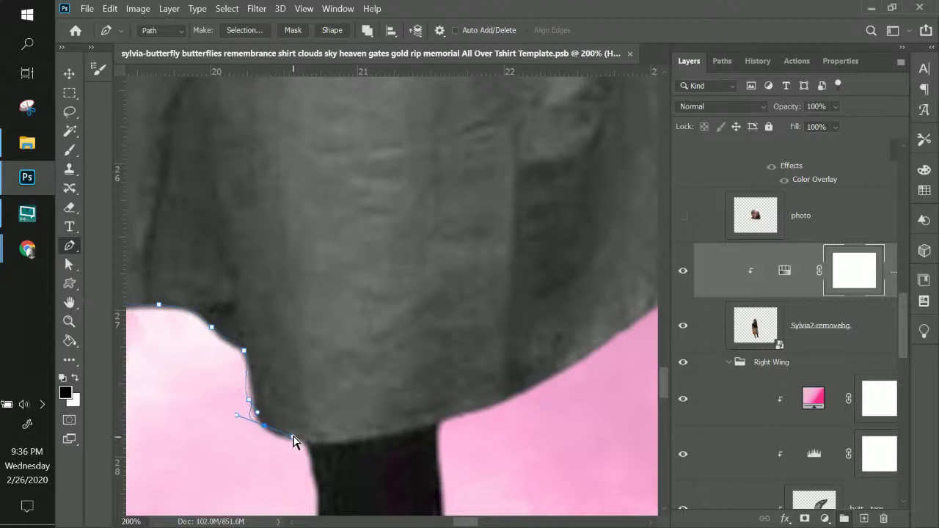
pyautogui.hotkey('ctrl', 'z')
pyautogui.hotkey('ctrl', 'z')
pyautogui.moveTo(252, 397); pyautogui.dragTo(255, 416)
pyautogui.moveTo(268, 430); pyautogui.dragTo(287, 436)
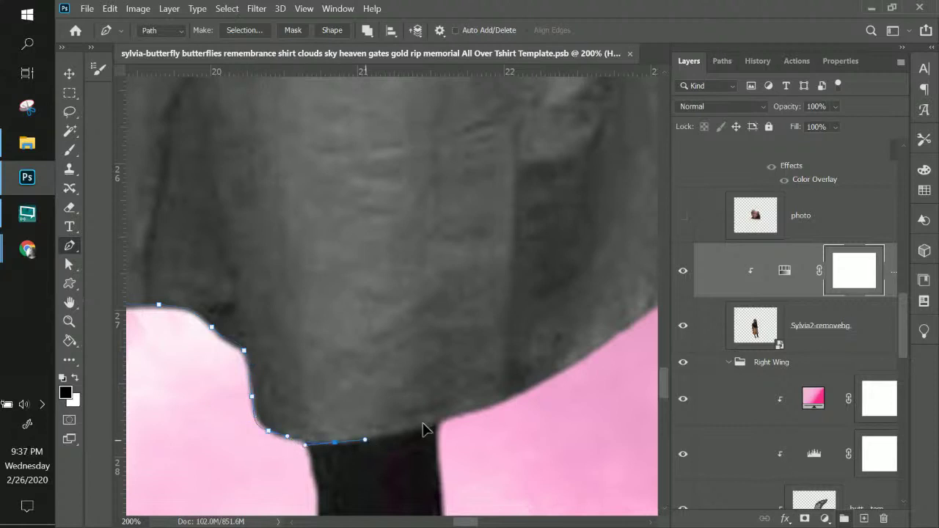
pyautogui.moveTo(421, 429); pyautogui.dragTo(369, 343)
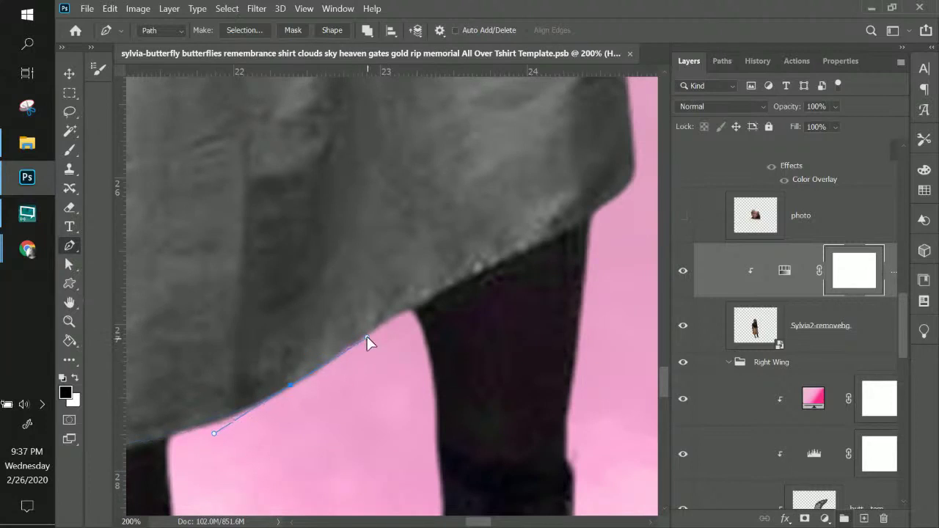
# - Trace the skirt's leg edge and up its side toward the top
pyautogui.moveTo(412, 305); pyautogui.dragTo(432, 297)
pyautogui.moveTo(503, 261); pyautogui.dragTo(545, 244)
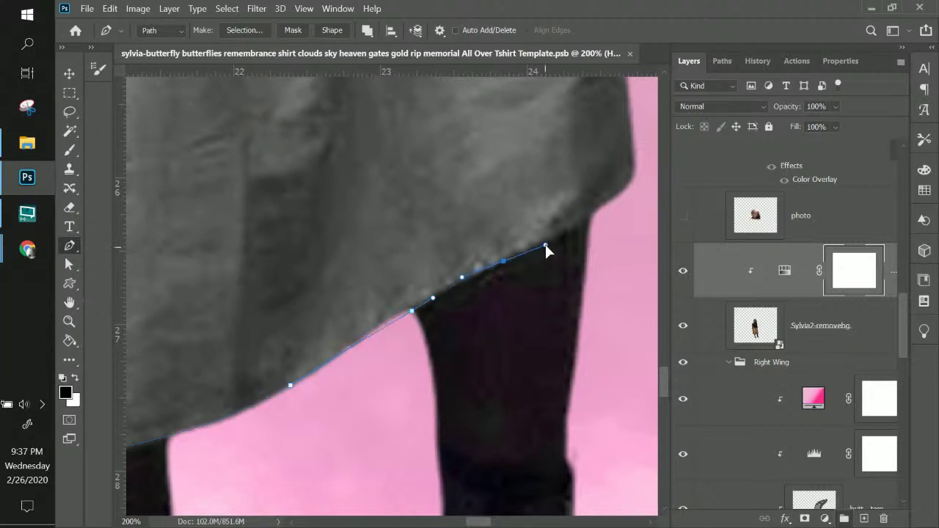
pyautogui.scroll(4, 545, 245)
pyautogui.hscroll(3, 524, 318)
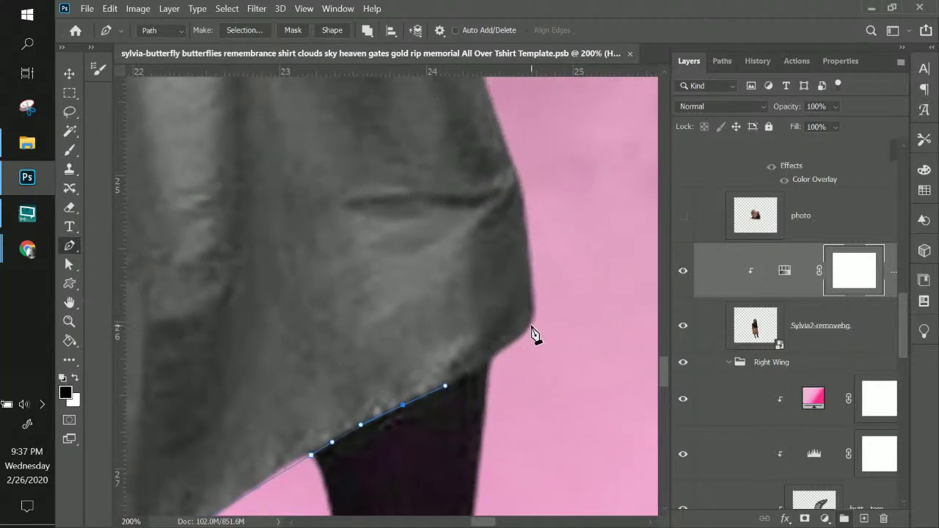
pyautogui.moveTo(522, 336); pyautogui.dragTo(477, 234)
pyautogui.scroll(3, 538, 308)
pyautogui.hscroll(-1, 539, 308)
pyautogui.scroll(4, 495, 220)
pyautogui.hscroll(-1, 494, 220)
pyautogui.moveTo(460, 195); pyautogui.dragTo(443, 284)
pyautogui.click(457, 286)
pyautogui.moveTo(430, 237); pyautogui.dragTo(420, 174)
pyautogui.moveTo(409, 136)
pyautogui.mouseDown()
pyautogui.moveTo(396, 127)
pyautogui.moveTo(403, 122)
pyautogui.mouseUp()
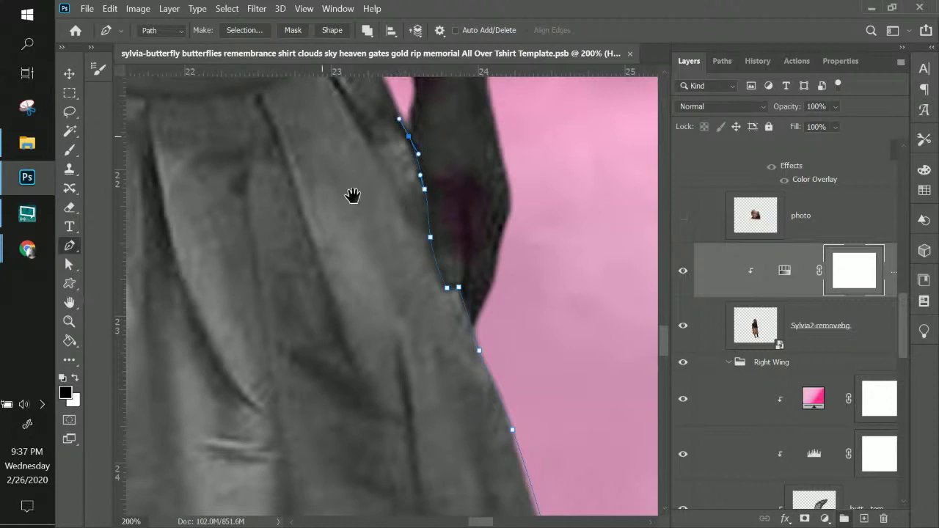
# - Follow the upper side and waistband top edge, closing the path at the starting anchor
pyautogui.moveTo(352, 195); pyautogui.dragTo(457, 408)
pyautogui.moveTo(494, 304); pyautogui.dragTo(485, 283)
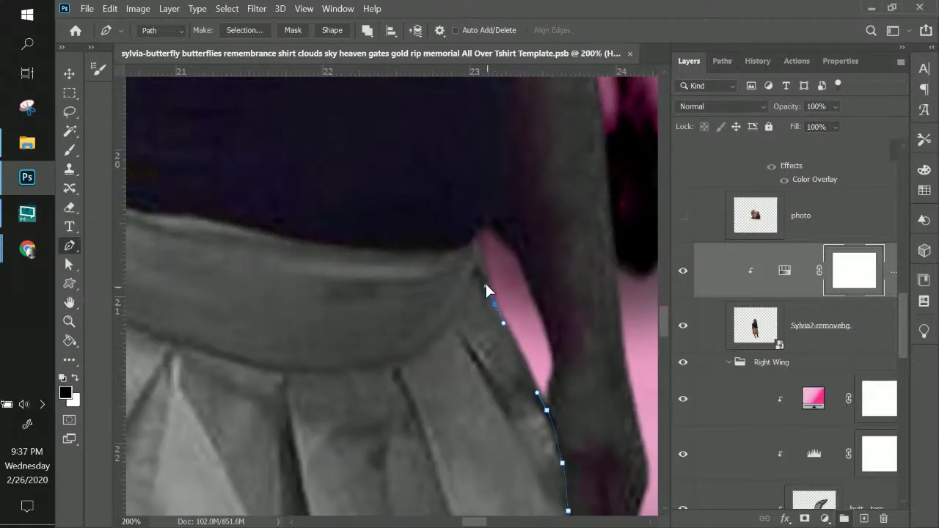
pyautogui.moveTo(479, 241); pyautogui.dragTo(477, 234)
pyautogui.moveTo(424, 293); pyautogui.dragTo(562, 294)
pyautogui.moveTo(572, 255); pyautogui.dragTo(529, 253)
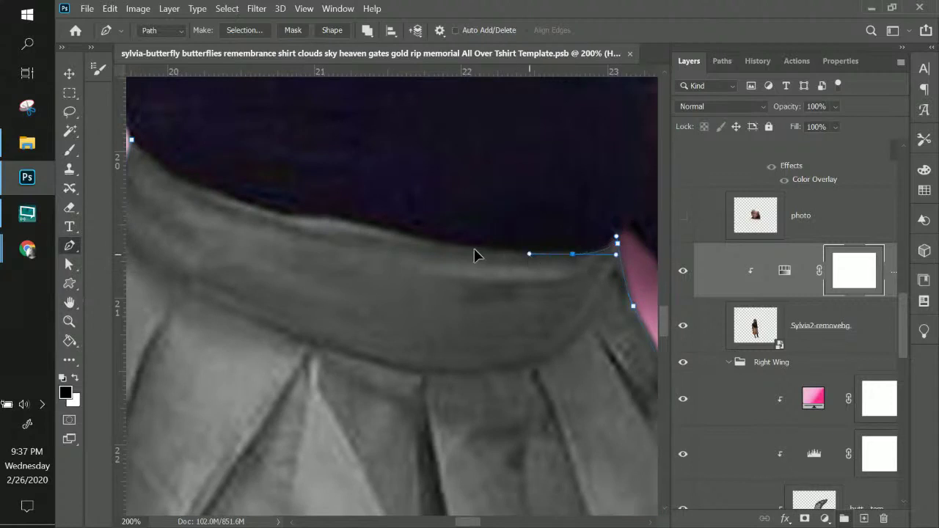
pyautogui.moveTo(408, 235); pyautogui.dragTo(360, 221)
pyautogui.moveTo(299, 217); pyautogui.dragTo(281, 216)
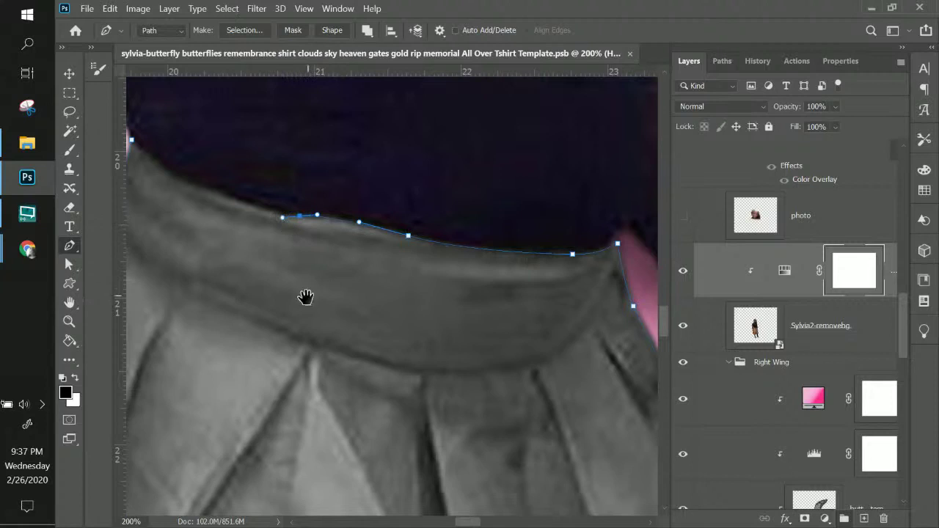
pyautogui.moveTo(306, 298); pyautogui.dragTo(547, 335)
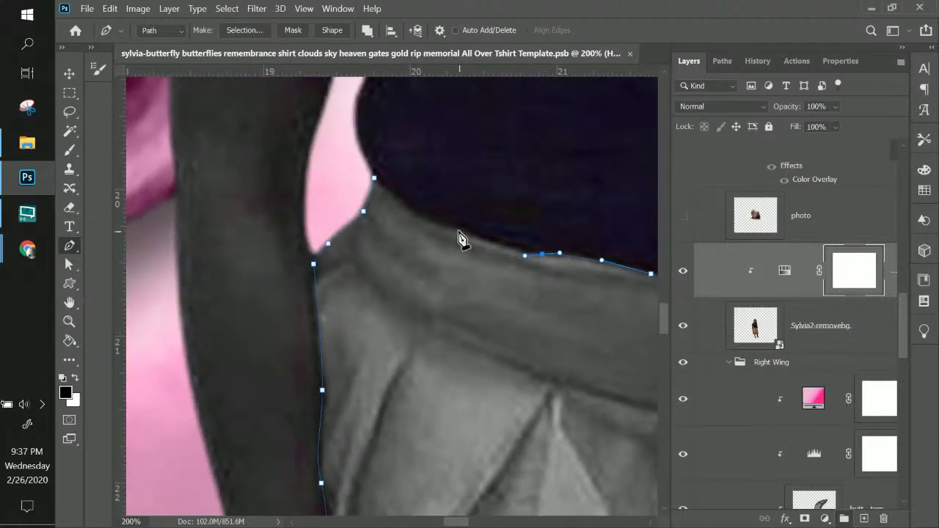
pyautogui.moveTo(457, 230); pyautogui.dragTo(430, 221)
pyautogui.keyDown('ctrl'); pyautogui.click(406, 211); pyautogui.keyUp('ctrl')
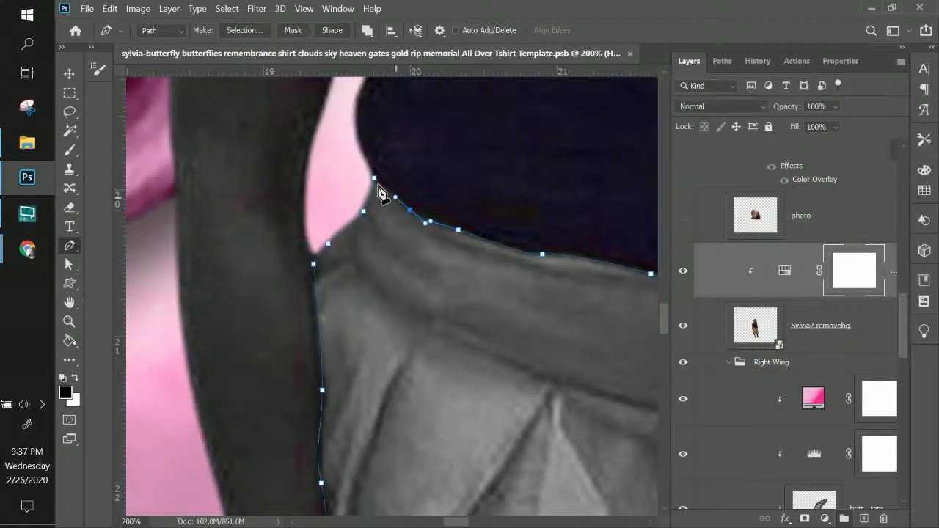
# - Delete Hue/Saturation 1's pixel mask and make a vector mask from the skirt path
pyautogui.rightClick(854, 284)
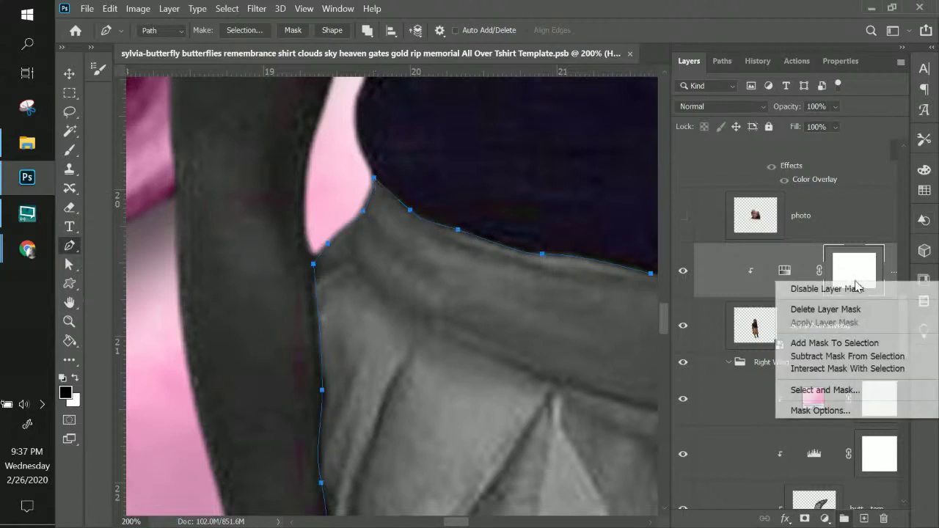
pyautogui.click(825, 309)
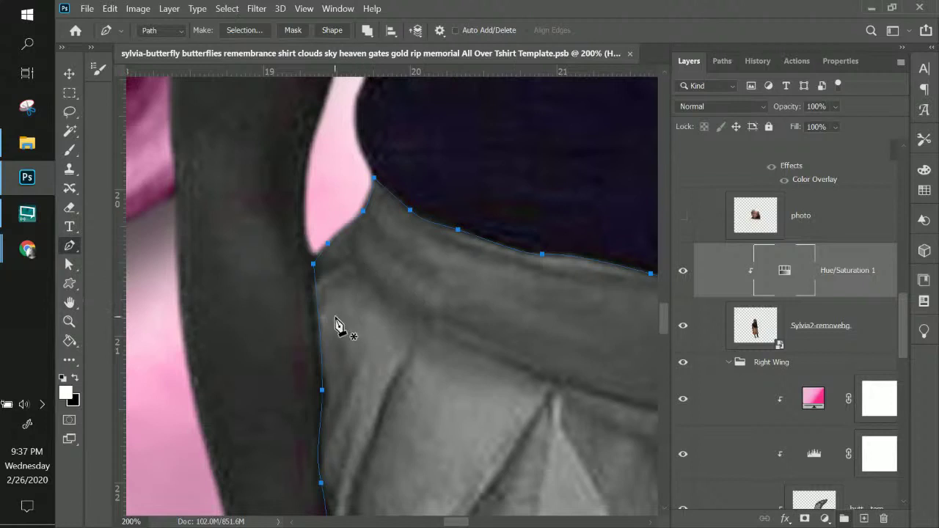
pyautogui.click(293, 30)
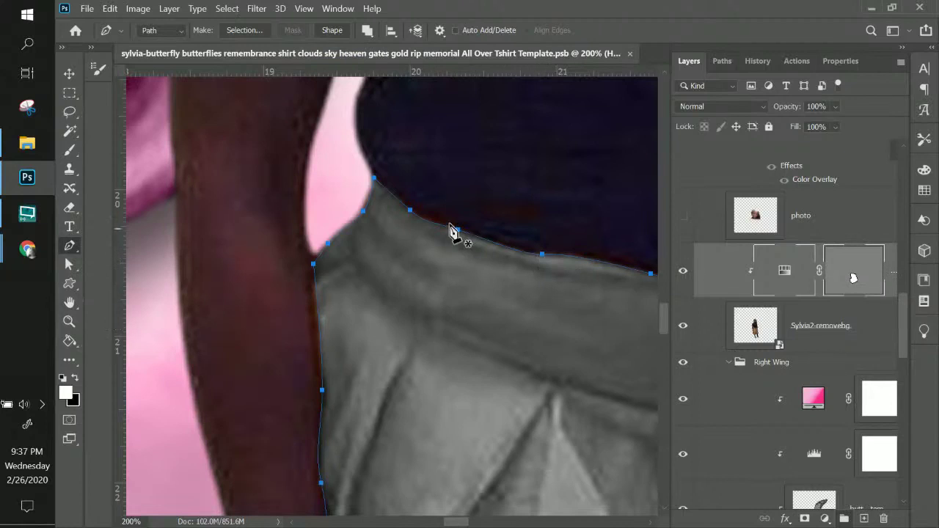
pyautogui.hotkey('ctrl', '-')
pyautogui.hotkey('ctrl', '-')
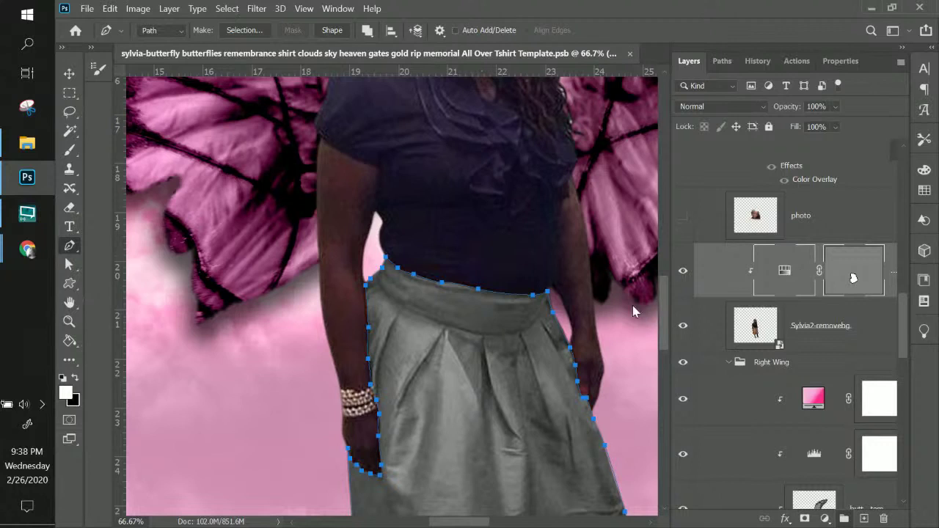
pyautogui.moveTo(531, 344); pyautogui.dragTo(438, 266)
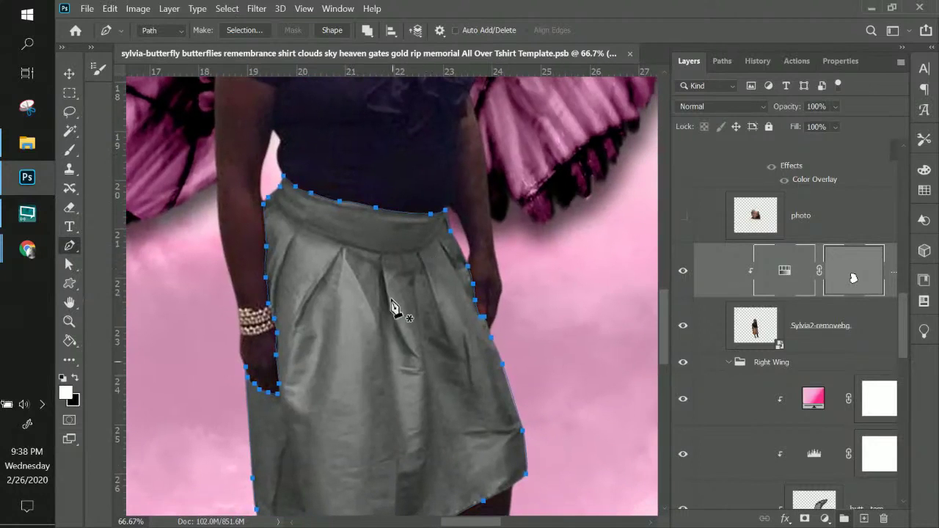
# - Switch Hue/Saturation 1 to Reds, try +100 saturation on the skirt, then set it to 0
pyautogui.doubleClick(784, 270)
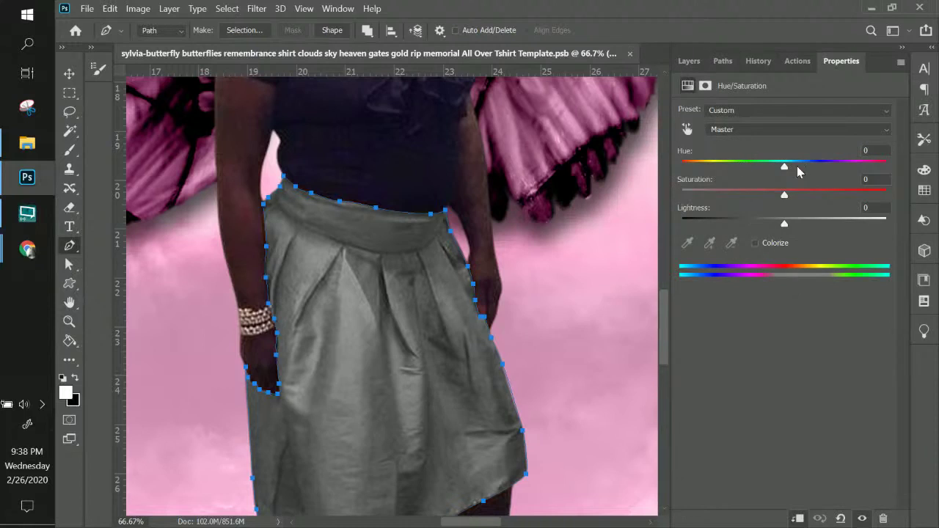
pyautogui.click(735, 130)
pyautogui.click(736, 165)
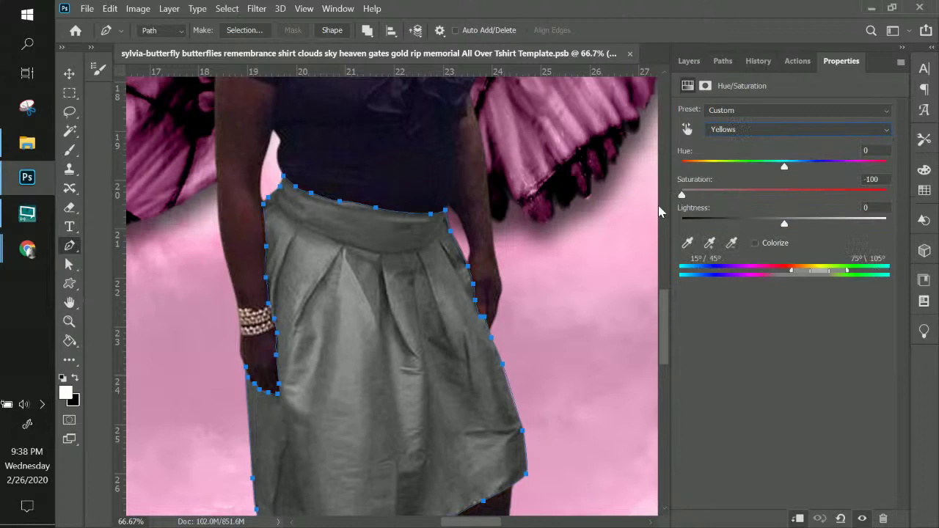
pyautogui.click(744, 131)
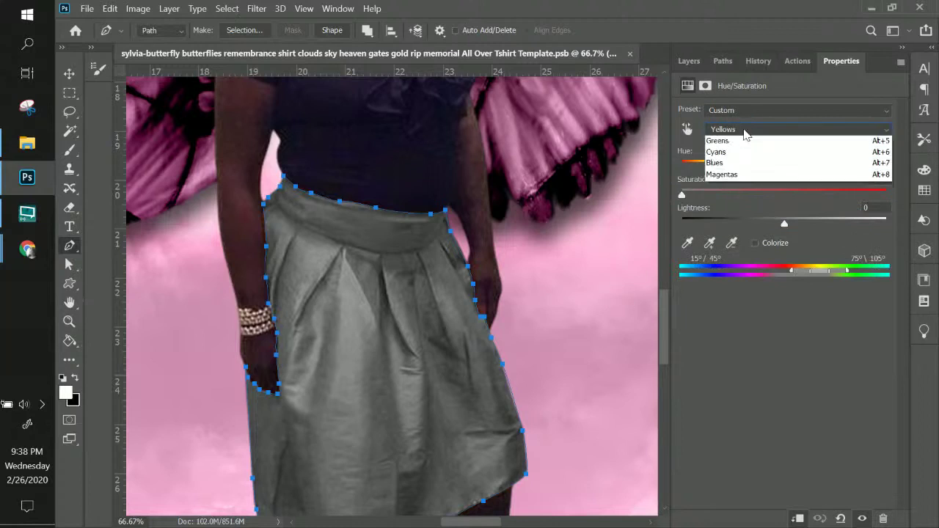
pyautogui.click(738, 153)
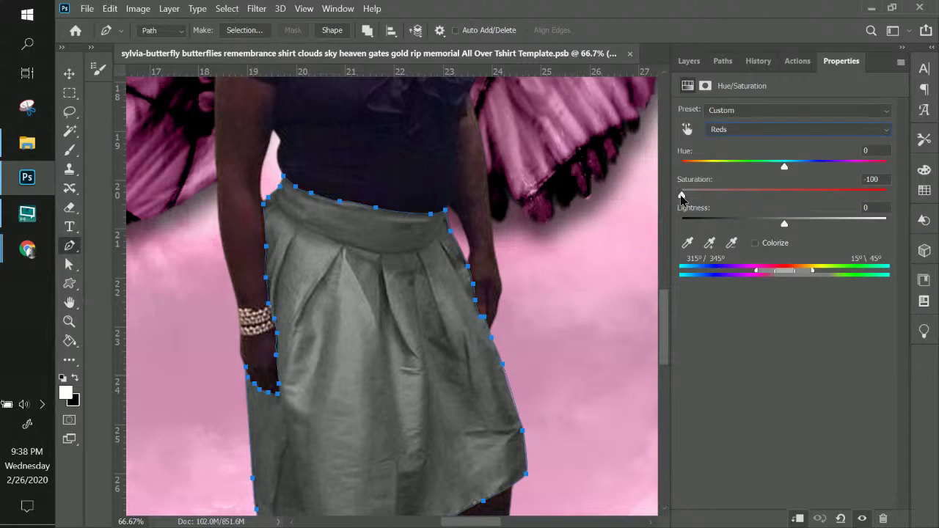
pyautogui.moveTo(681, 197); pyautogui.dragTo(886, 198)
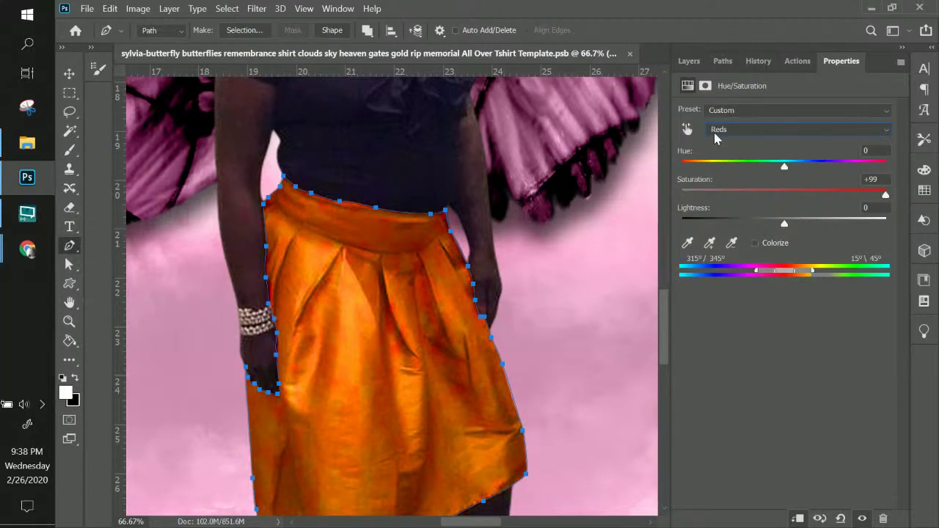
pyautogui.click(890, 196)
pyautogui.click(865, 180)
# - Shift the skirt's Reds hue to -64 and settle the Reds lightness at about -6
pyautogui.write('0')
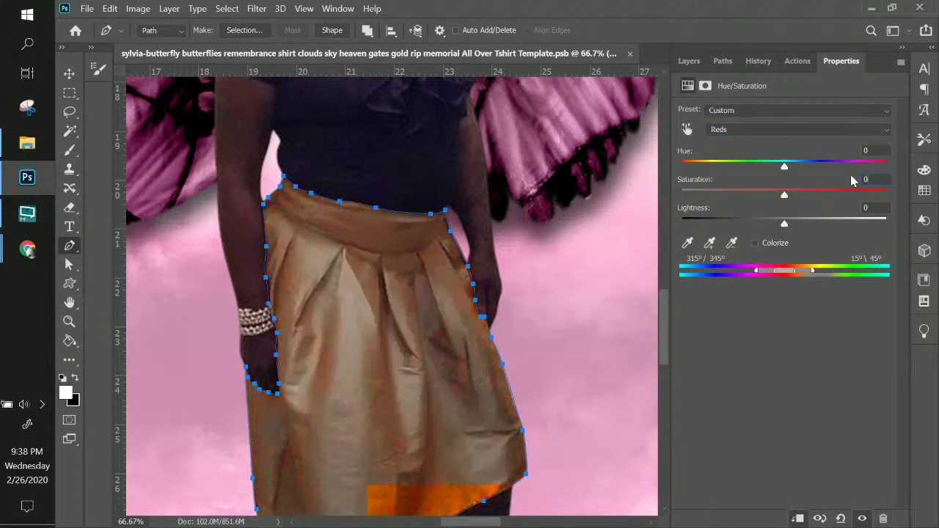
pyautogui.moveTo(789, 168); pyautogui.dragTo(724, 178)
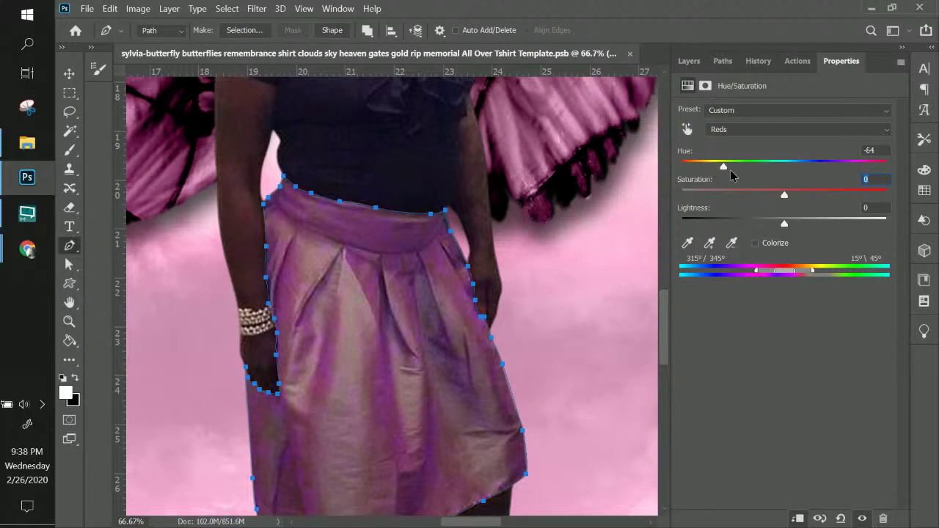
pyautogui.moveTo(730, 174); pyautogui.dragTo(734, 174)
pyautogui.moveTo(784, 229); pyautogui.dragTo(815, 228)
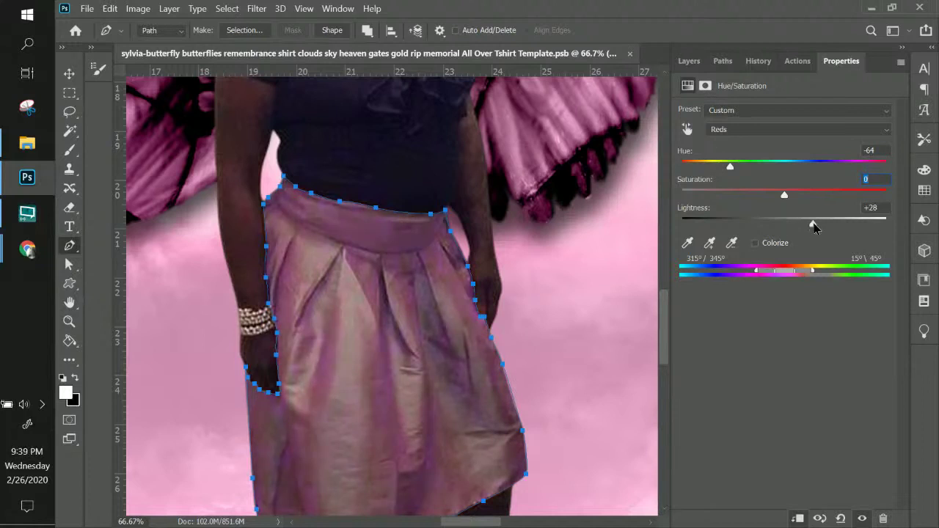
pyautogui.click(833, 228)
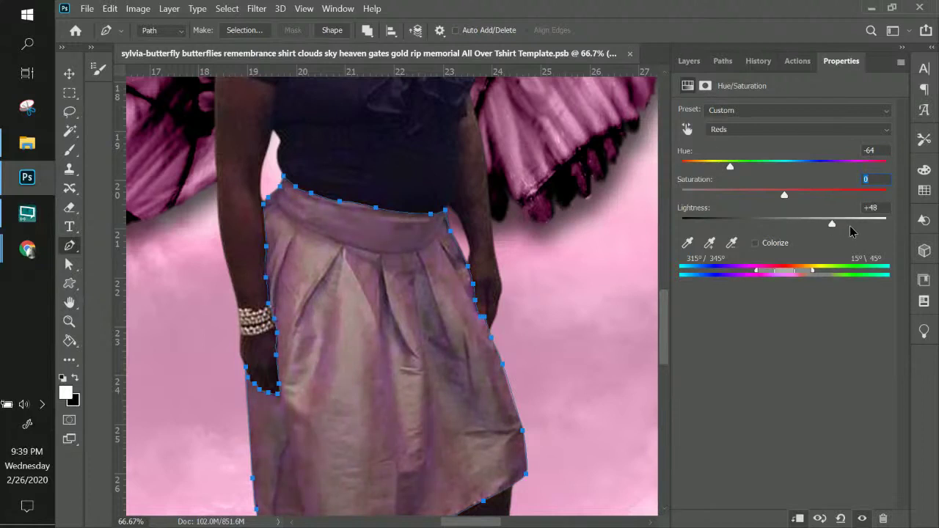
pyautogui.click(849, 226)
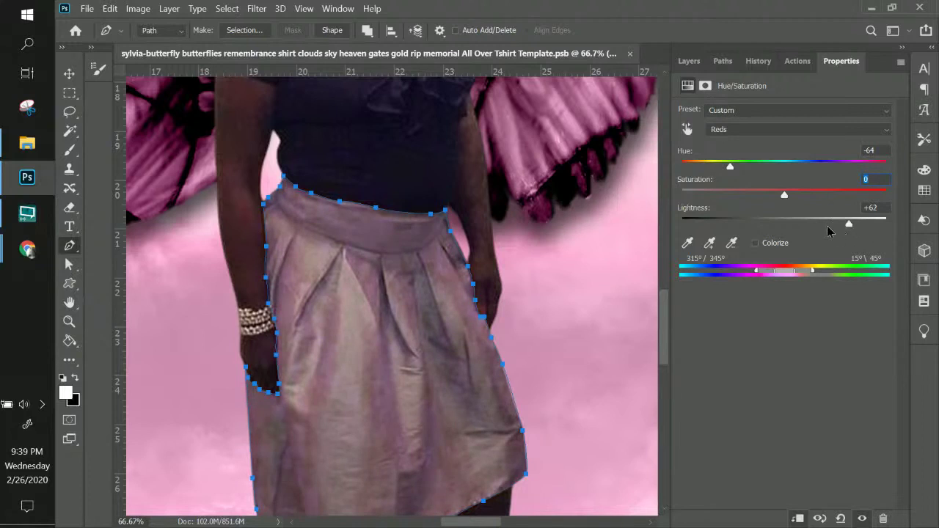
pyautogui.click(822, 227)
pyautogui.click(744, 226)
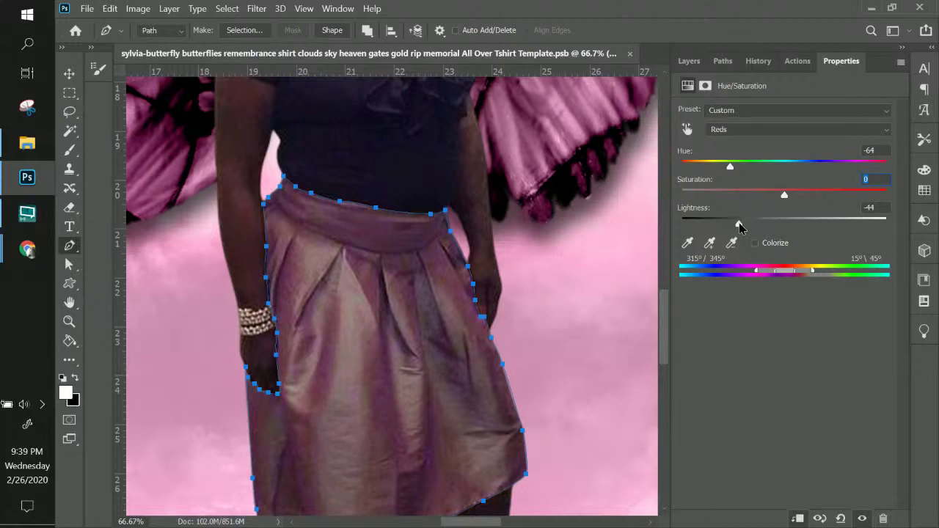
pyautogui.click(740, 226)
pyautogui.click(777, 225)
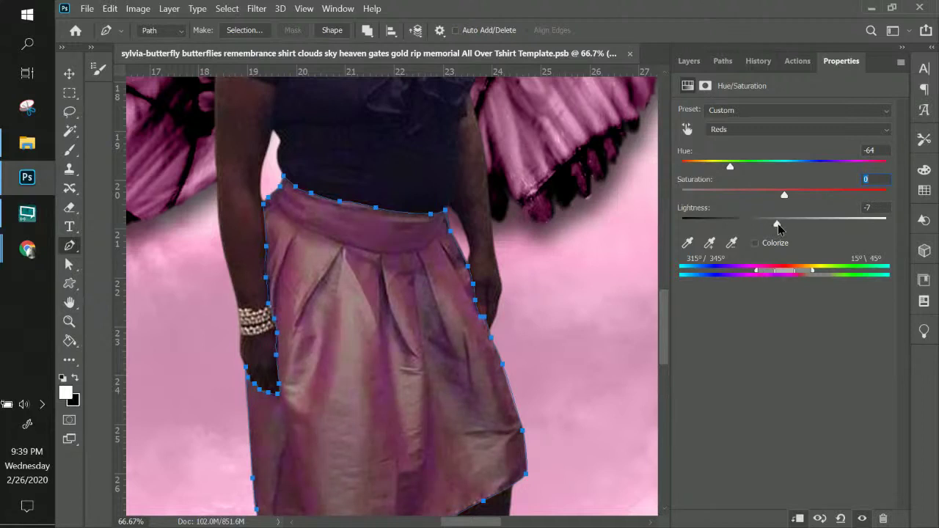
pyautogui.click(779, 228)
# - Set the Yellows range to hue -43, saturation -2 and lightness +66
pyautogui.click(722, 130)
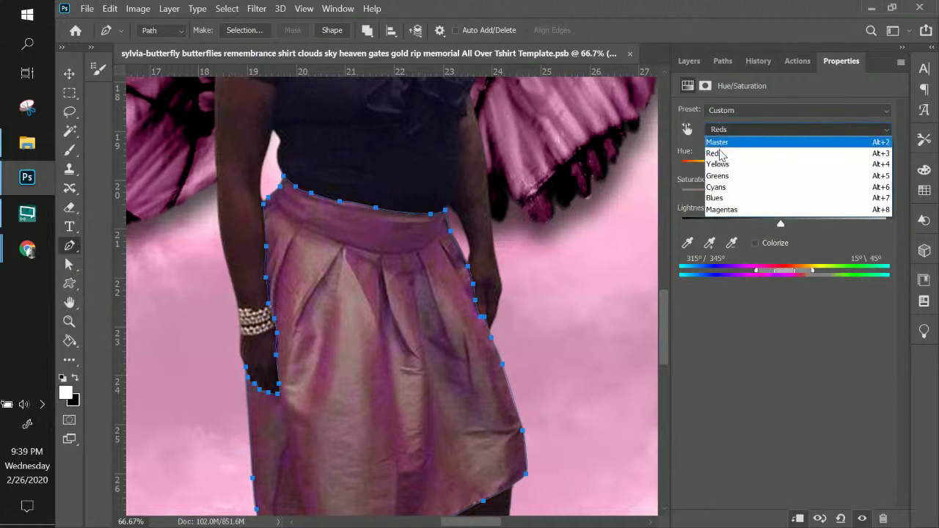
pyautogui.click(723, 170)
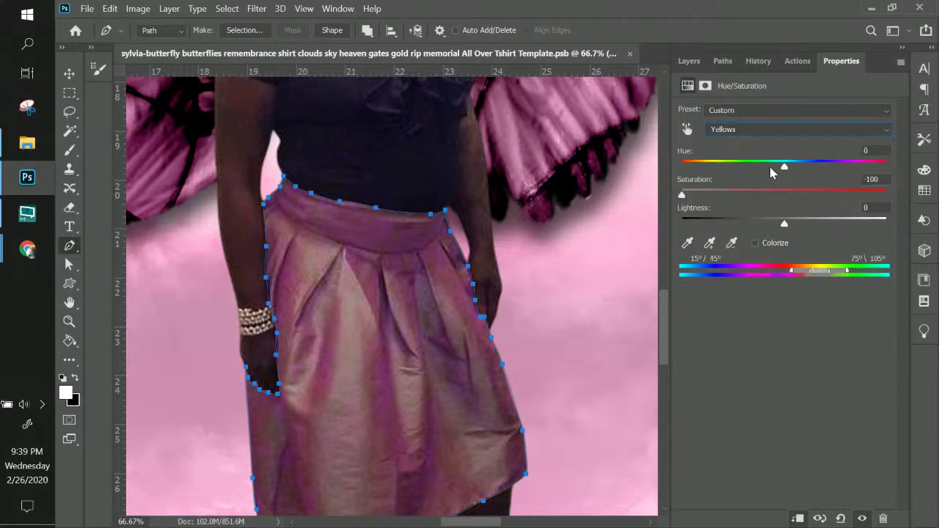
pyautogui.moveTo(785, 169); pyautogui.dragTo(742, 172)
pyautogui.moveTo(681, 196); pyautogui.dragTo(885, 185)
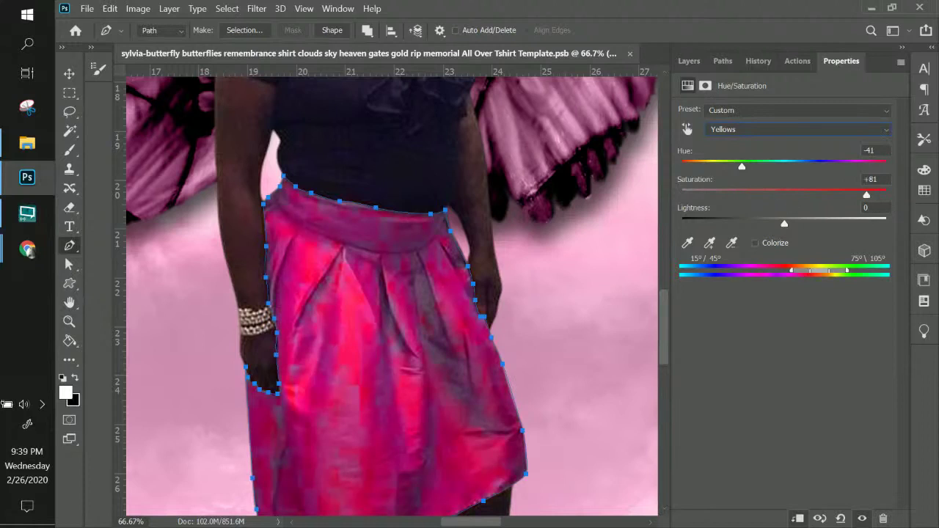
pyautogui.moveTo(748, 173); pyautogui.dragTo(736, 169)
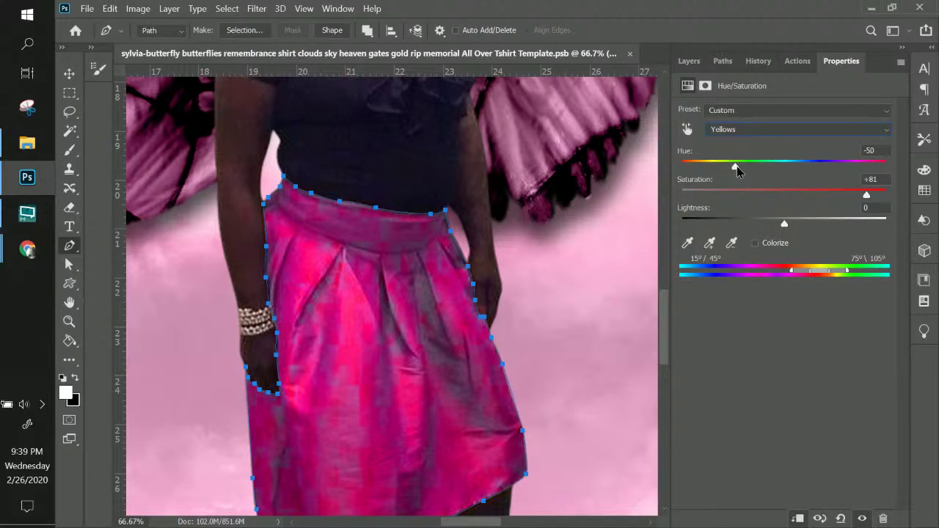
pyautogui.moveTo(739, 168); pyautogui.dragTo(740, 172)
pyautogui.moveTo(865, 195); pyautogui.dragTo(785, 203)
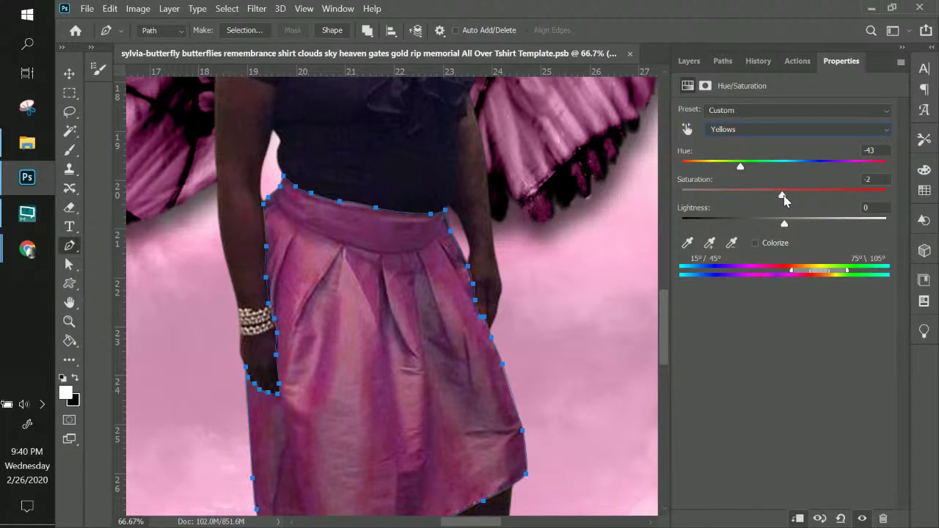
pyautogui.moveTo(784, 222)
pyautogui.mouseDown()
pyautogui.moveTo(775, 224)
pyautogui.moveTo(796, 224)
pyautogui.mouseUp()
pyautogui.click(828, 220)
pyautogui.moveTo(836, 224); pyautogui.dragTo(851, 224)
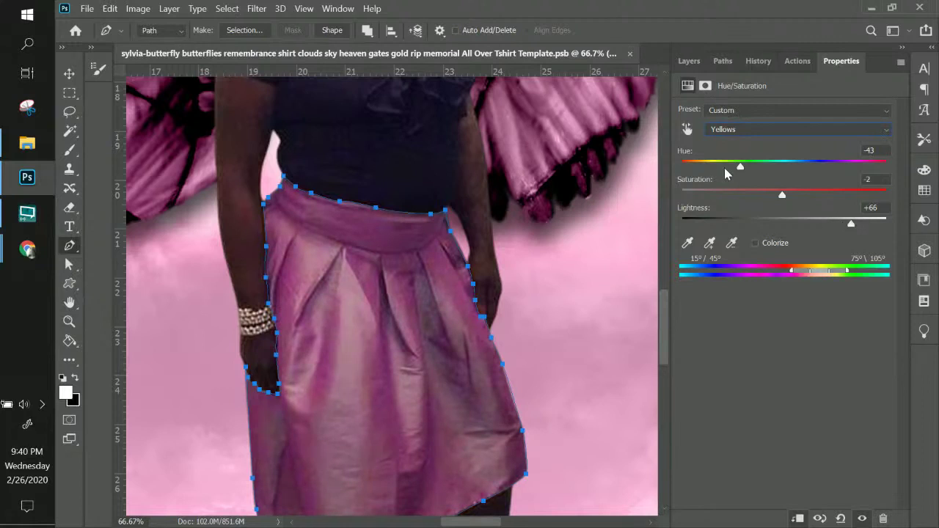
# - Zoom out to the whole winged figure and select the Sylvia2-removebg cutout layer
pyautogui.hotkey('ctrl', '-')
pyautogui.hotkey('ctrl', '-')
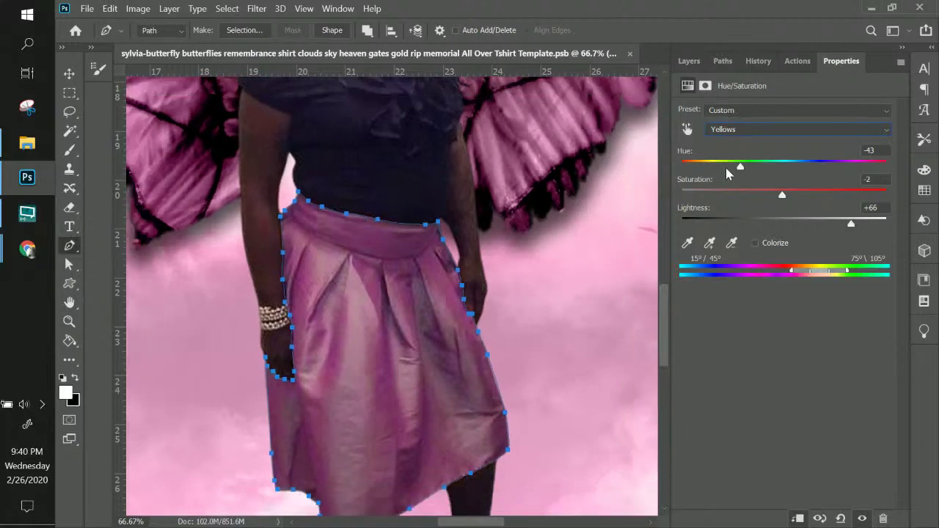
pyautogui.hotkey('ctrl', '-')
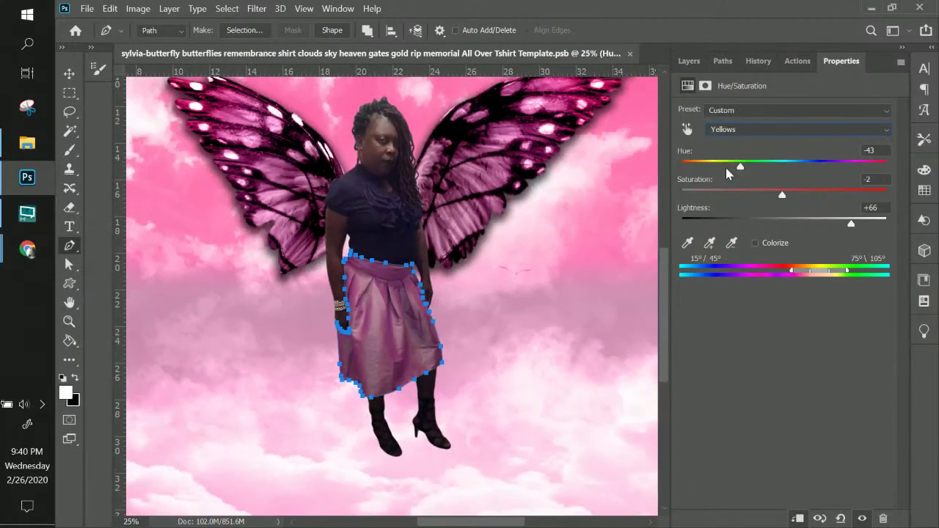
pyautogui.hotkey('ctrl', '-')
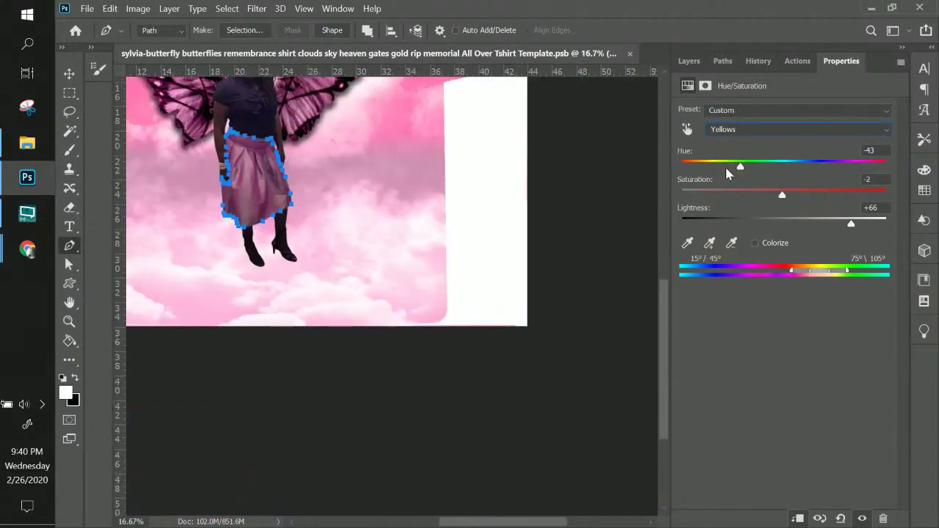
pyautogui.hotkey('ctrl', '+')
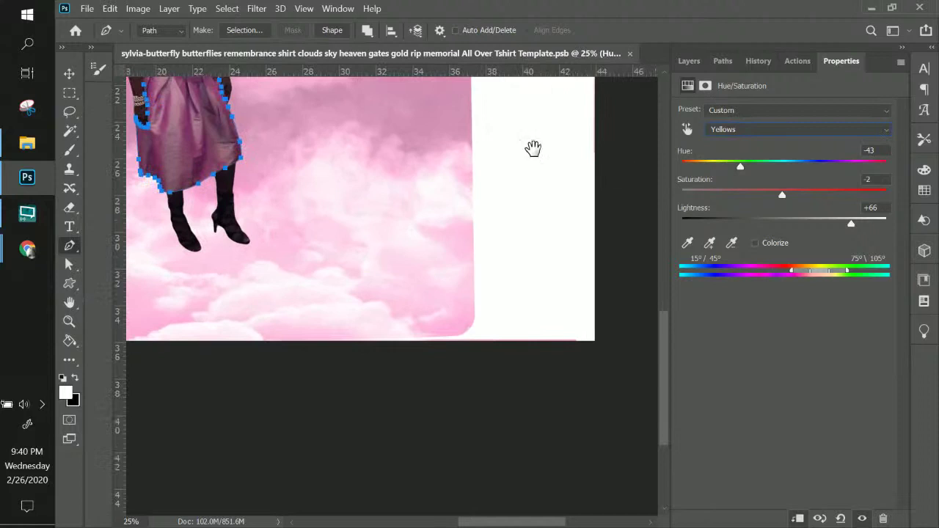
pyautogui.moveTo(533, 149); pyautogui.dragTo(591, 378)
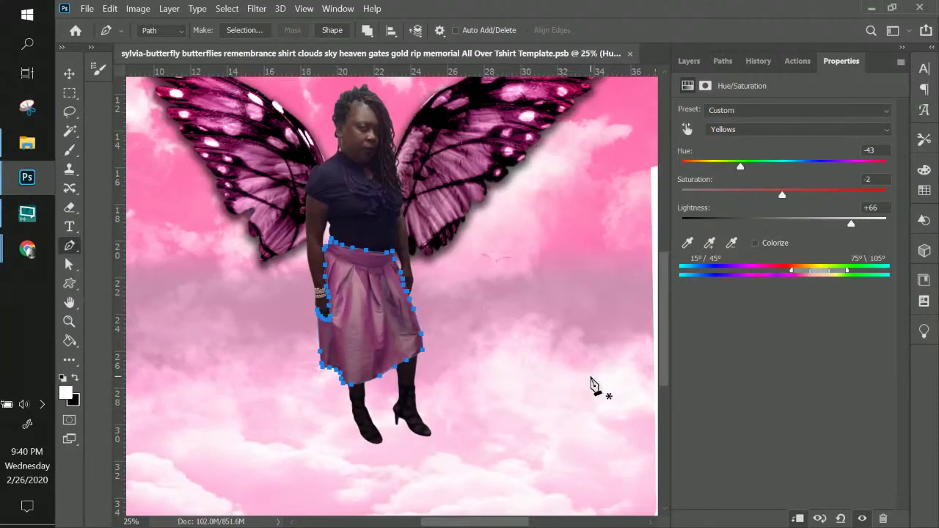
pyautogui.scroll(2, 570, 360)
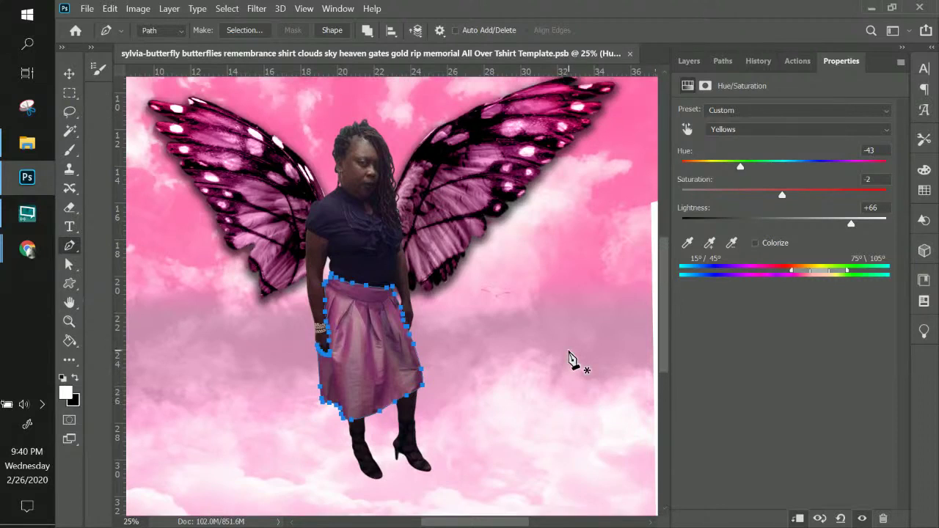
pyautogui.scroll(1, 570, 360)
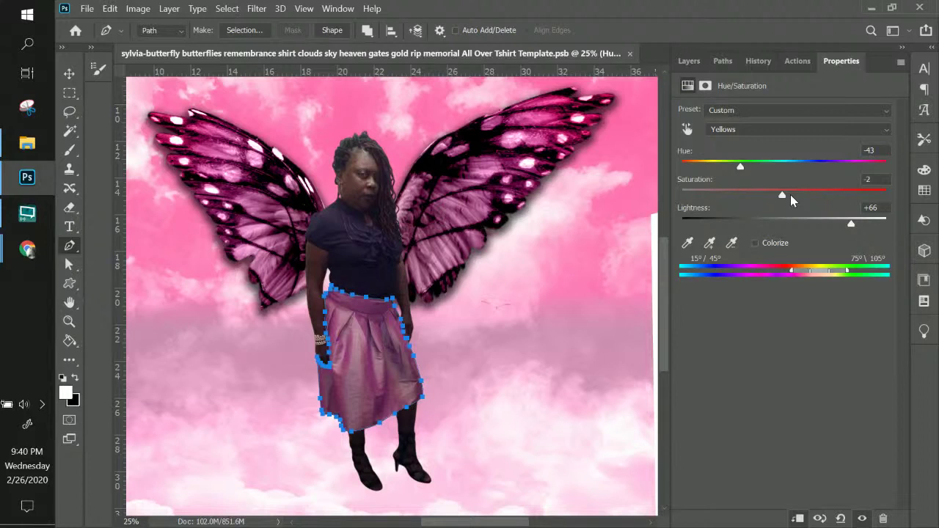
pyautogui.click(688, 61)
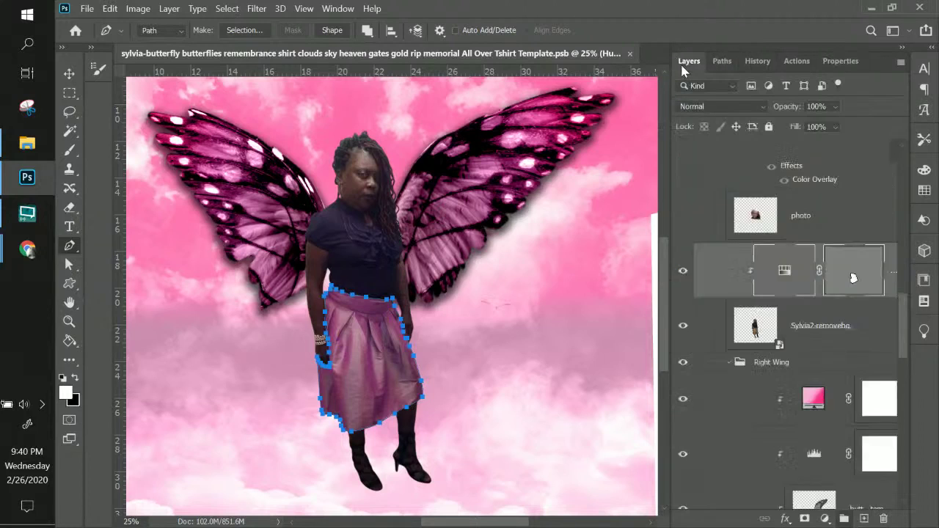
pyautogui.click(842, 226)
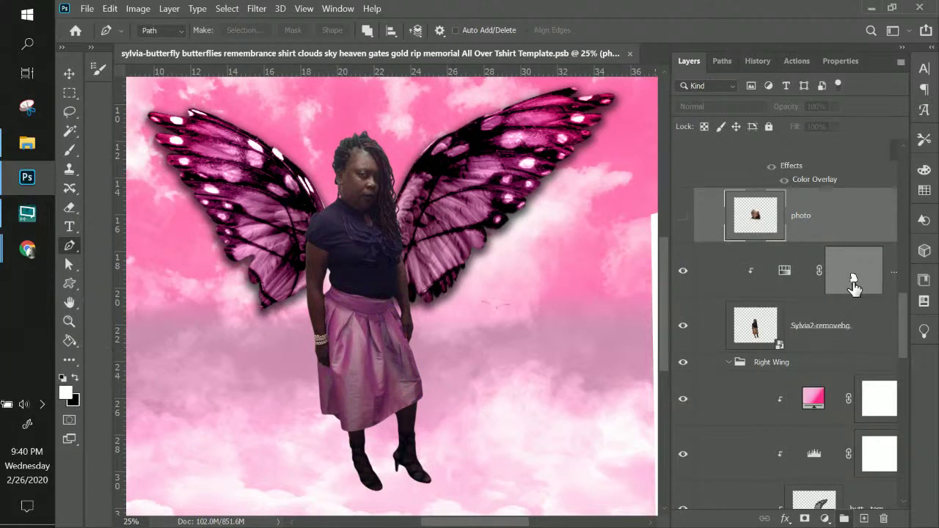
pyautogui.moveTo(852, 279); pyautogui.dragTo(854, 283)
pyautogui.hotkey('ctrl', '+')
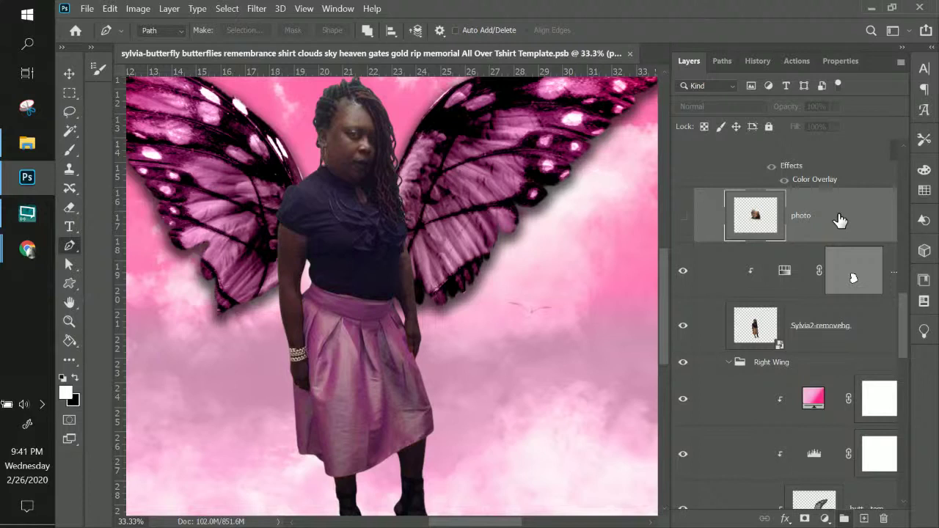
pyautogui.click(810, 340)
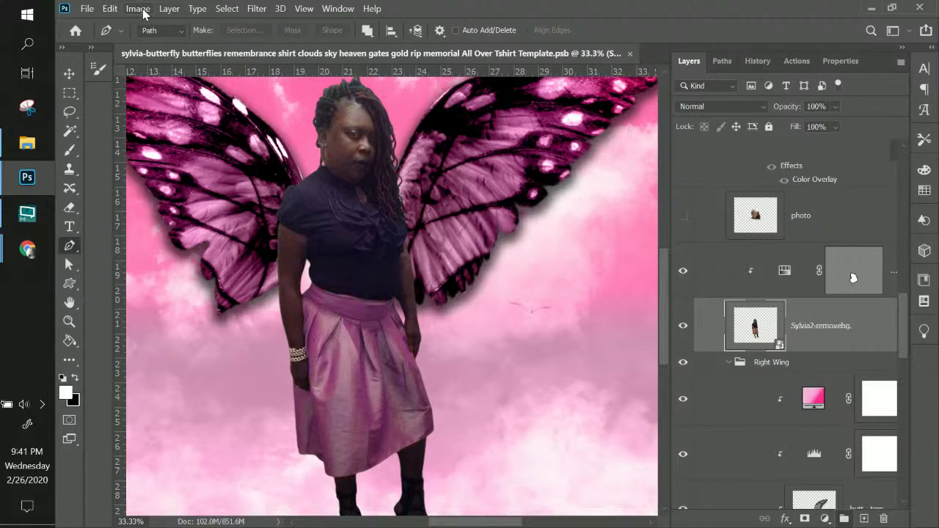
# - Add a clipped Levels 4 layer to the cutout figure with input levels 0, 1.19 and 184
pyautogui.click(168, 8)
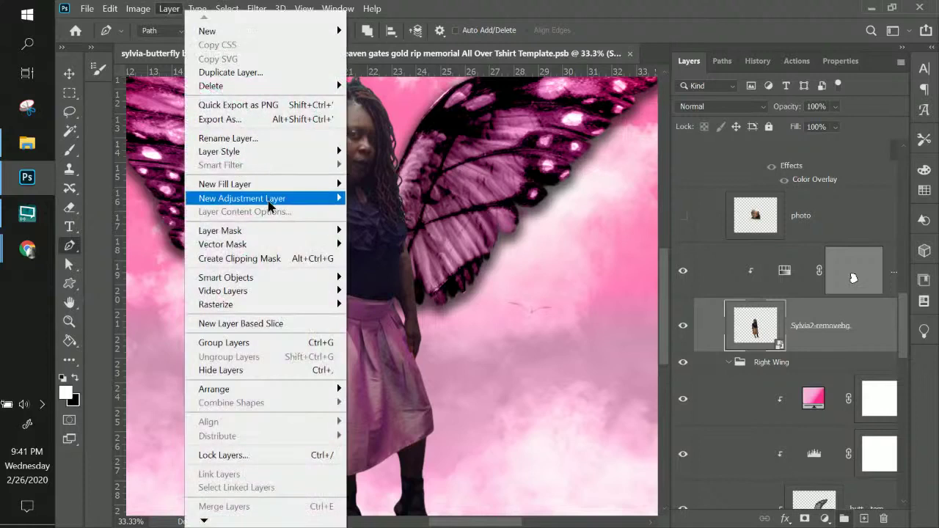
pyautogui.moveTo(269, 207)
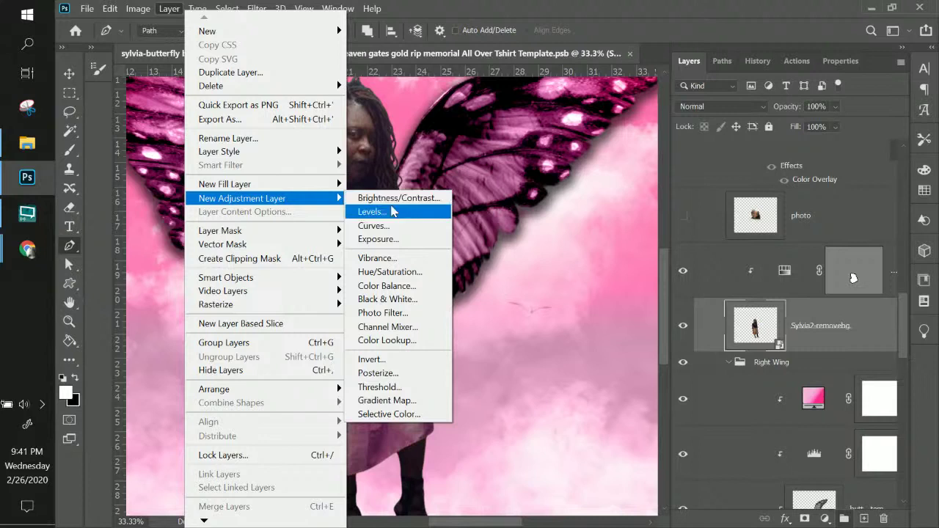
pyautogui.click(392, 211)
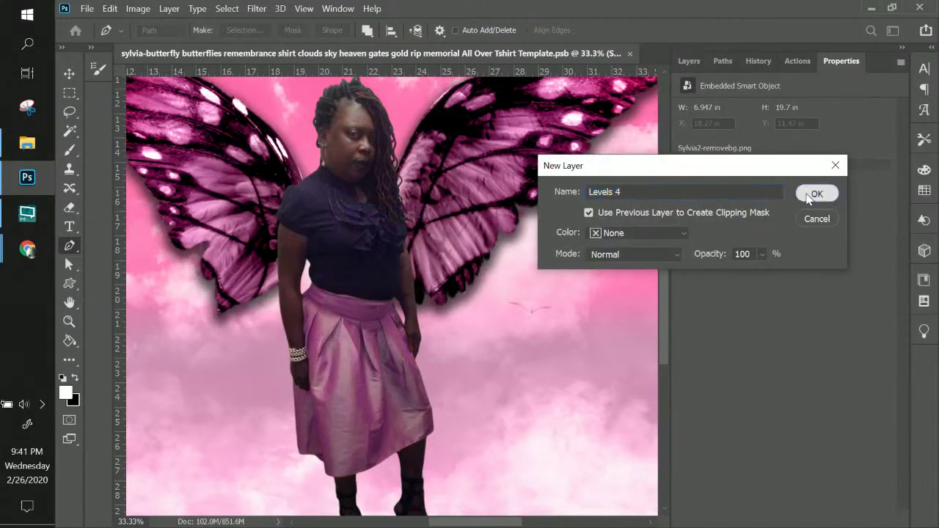
pyautogui.click(808, 196)
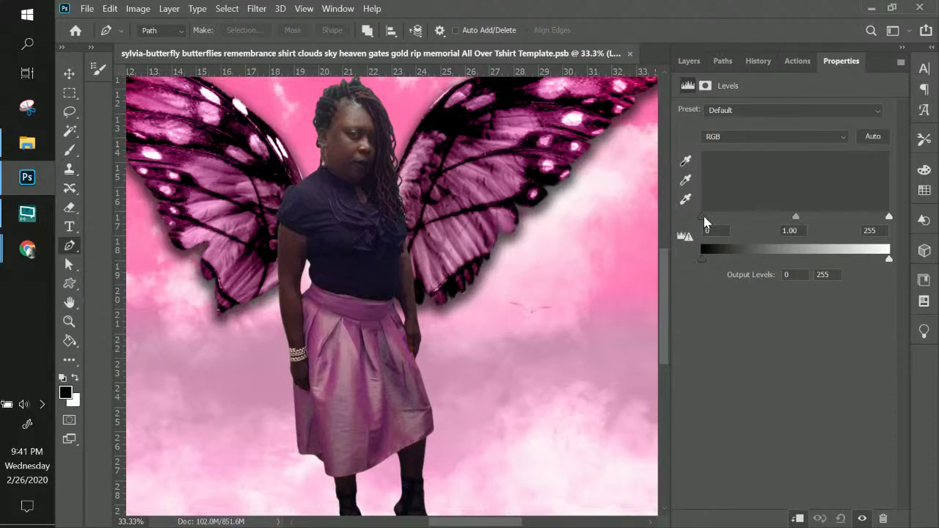
pyautogui.moveTo(702, 217)
pyautogui.mouseDown()
pyautogui.moveTo(715, 221)
pyautogui.moveTo(702, 220)
pyautogui.mouseUp()
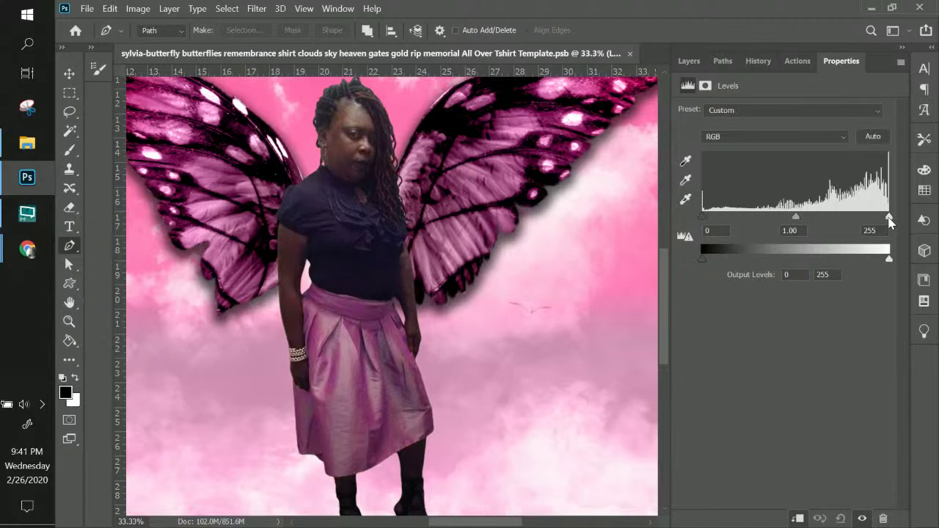
pyautogui.moveTo(888, 218); pyautogui.dragTo(838, 220)
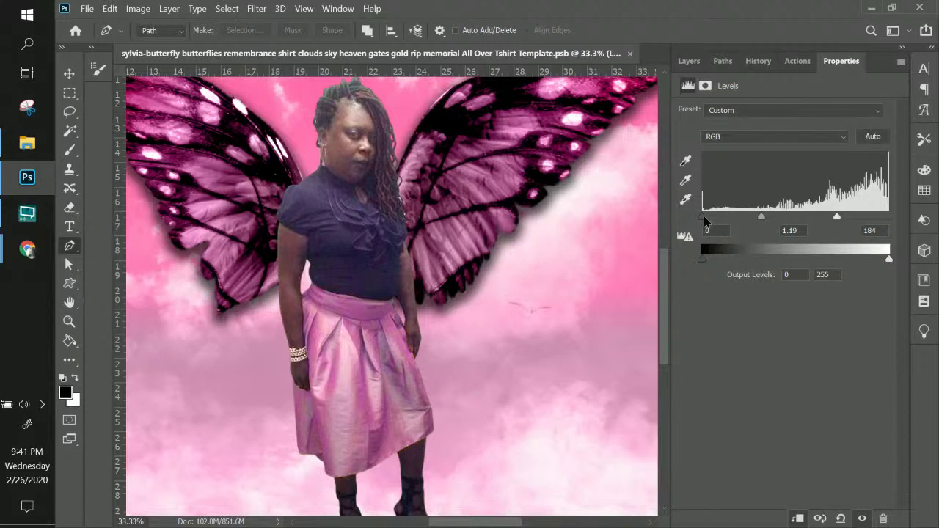
pyautogui.moveTo(704, 217)
pyautogui.mouseDown()
pyautogui.moveTo(722, 217)
pyautogui.moveTo(689, 217)
pyautogui.mouseUp()
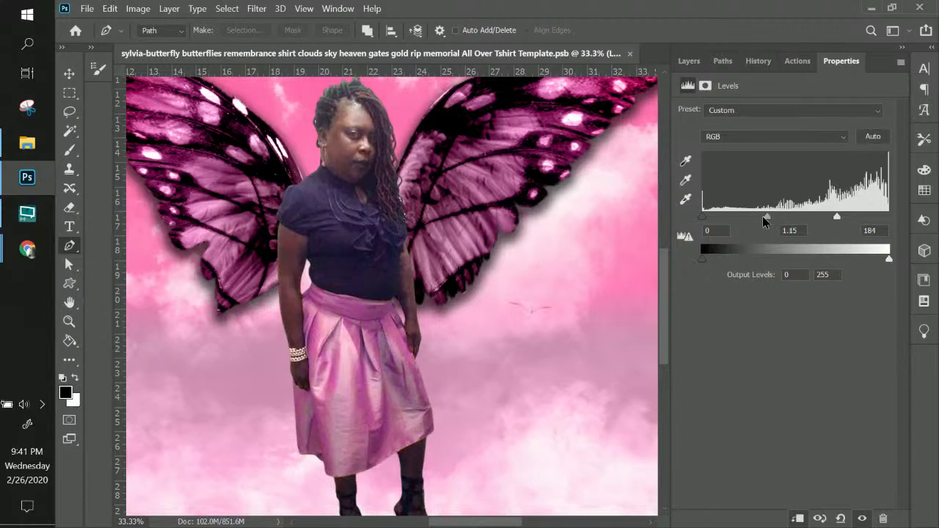
pyautogui.moveTo(763, 217); pyautogui.dragTo(763, 218)
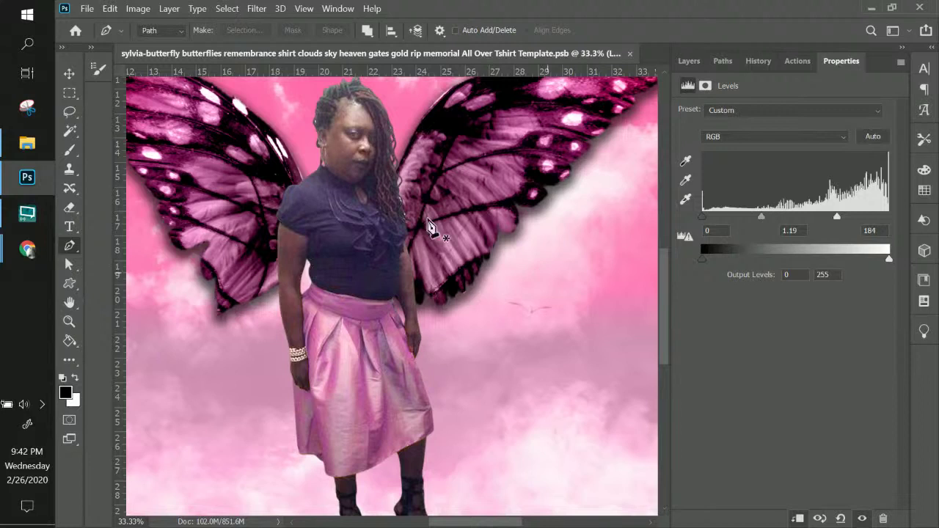
pyautogui.click(687, 63)
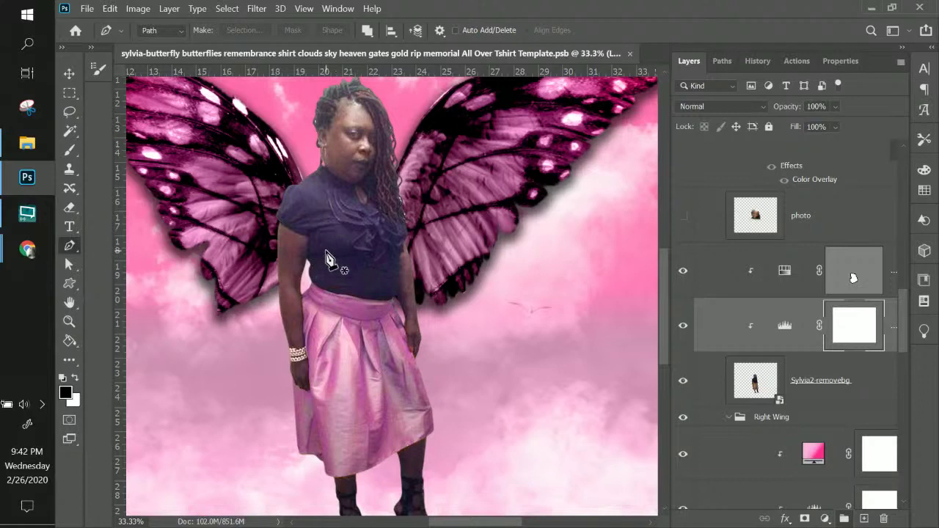
# - Add a clipped Hue/Saturation 2 layer setting Blues saturation to -100 and lightness to -91
pyautogui.click(812, 388)
pyautogui.click(170, 8)
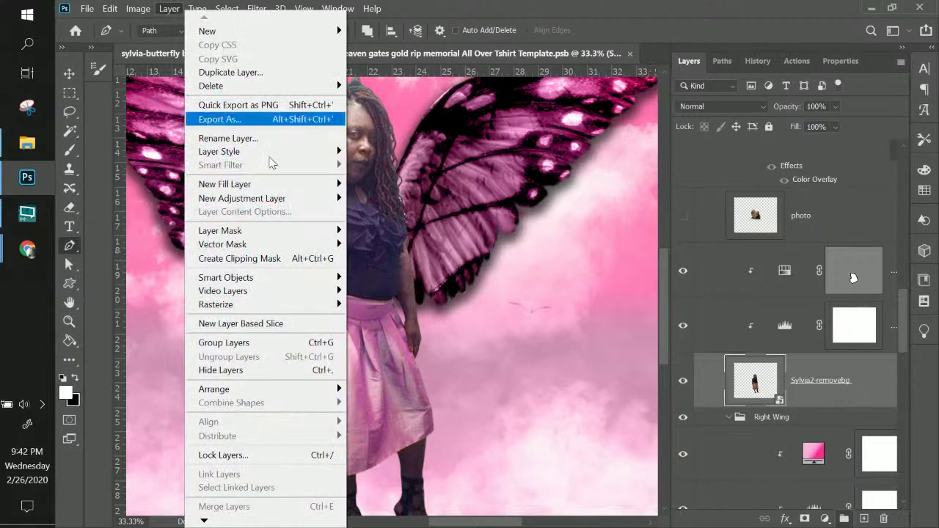
pyautogui.moveTo(272, 208)
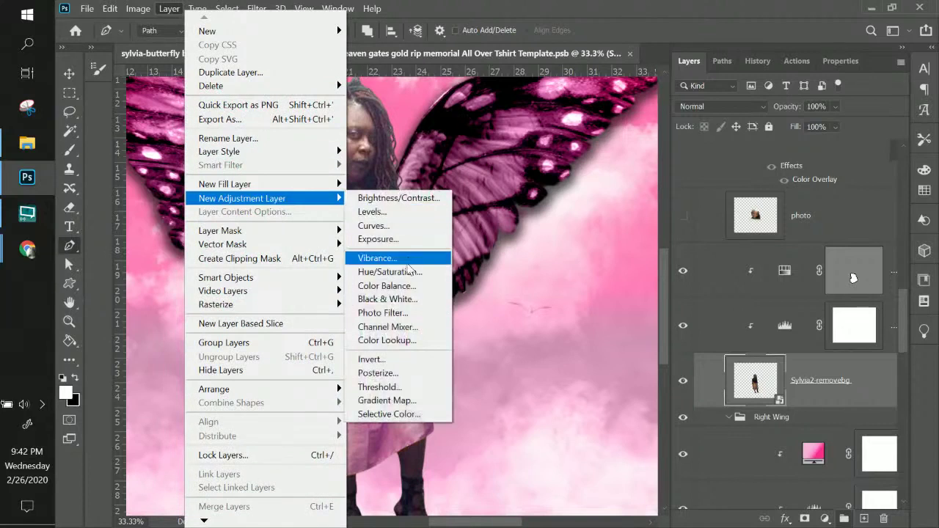
pyautogui.click(389, 271)
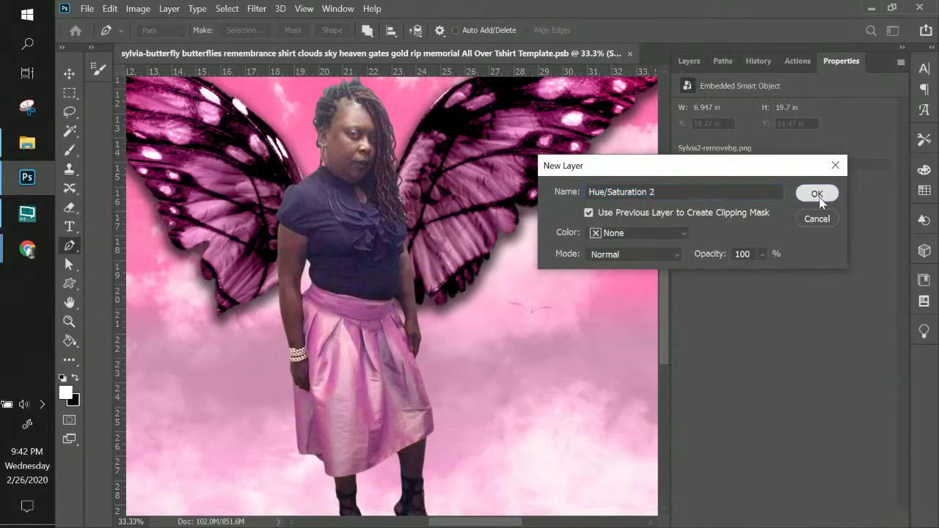
pyautogui.click(817, 194)
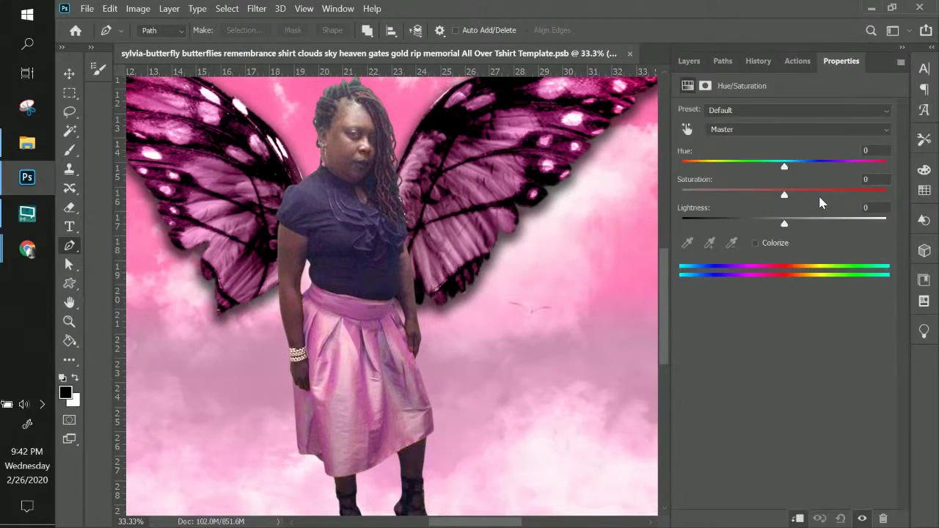
pyautogui.click(730, 129)
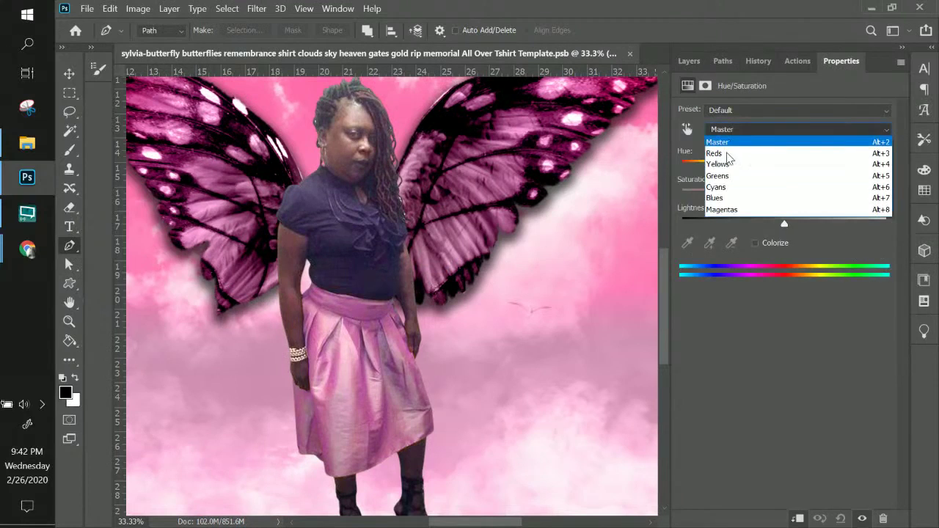
pyautogui.click(725, 196)
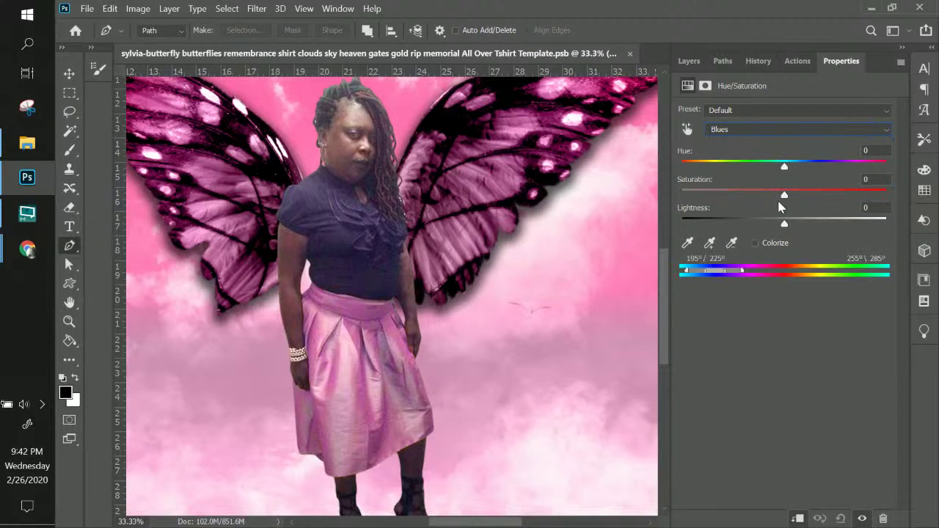
pyautogui.moveTo(784, 196); pyautogui.dragTo(862, 197)
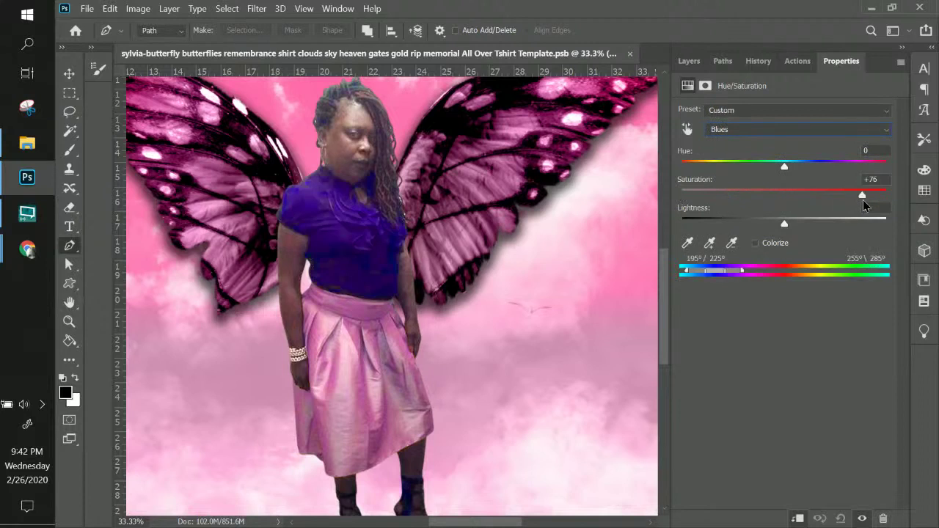
pyautogui.moveTo(733, 198); pyautogui.dragTo(677, 192)
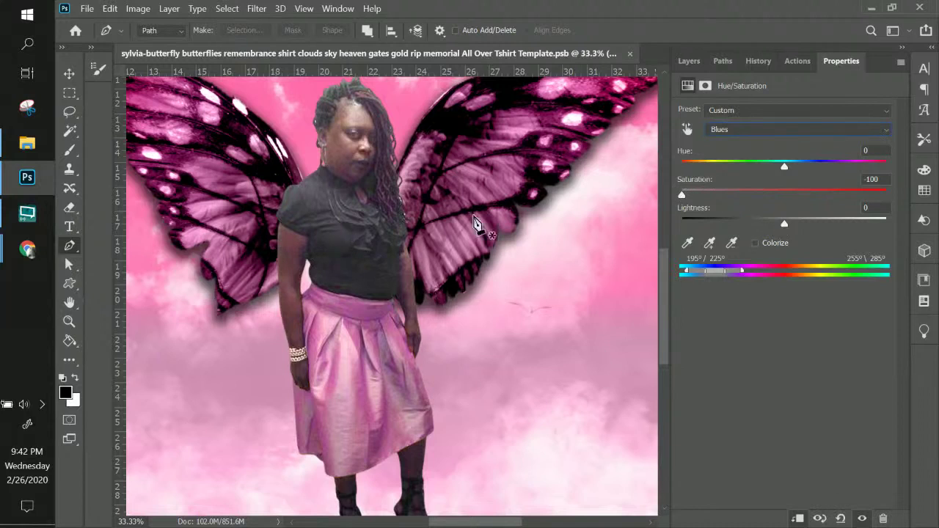
pyautogui.moveTo(785, 224); pyautogui.dragTo(692, 223)
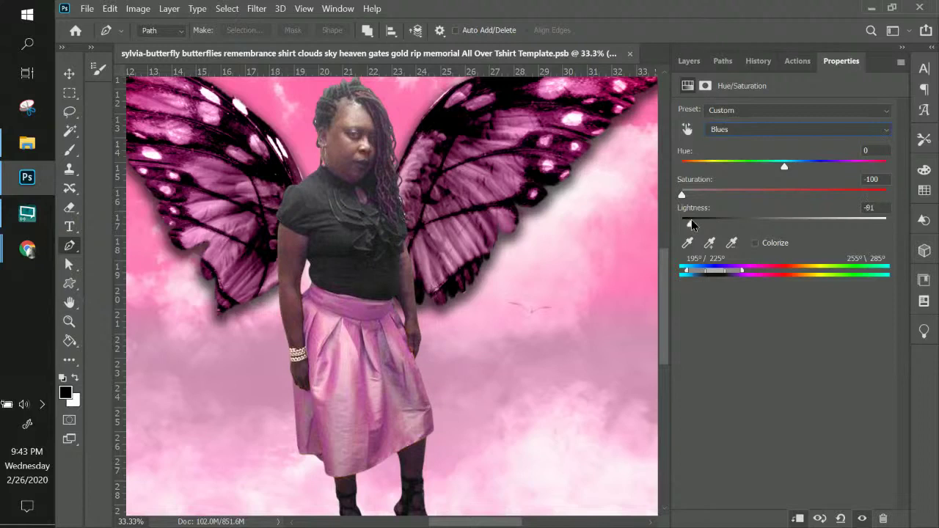
pyautogui.hotkey('ctrl', '-')
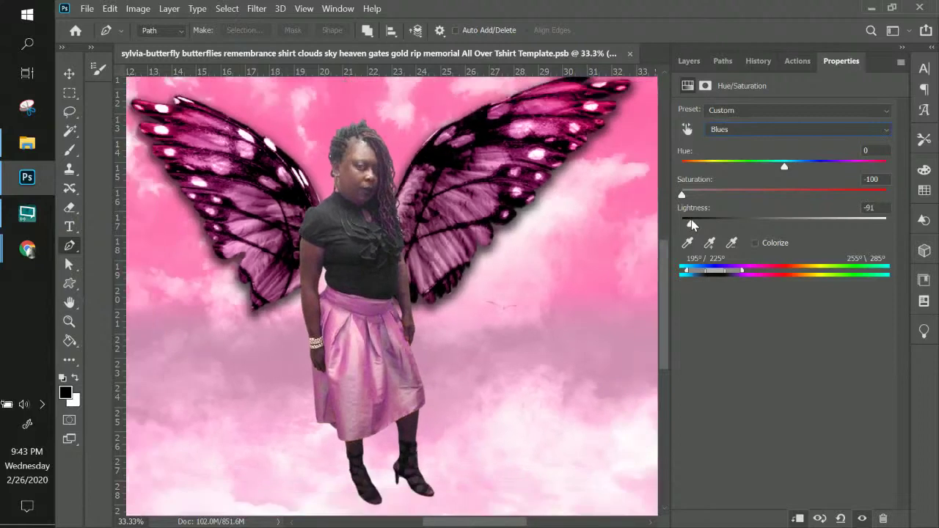
pyautogui.hotkey('ctrl', '-')
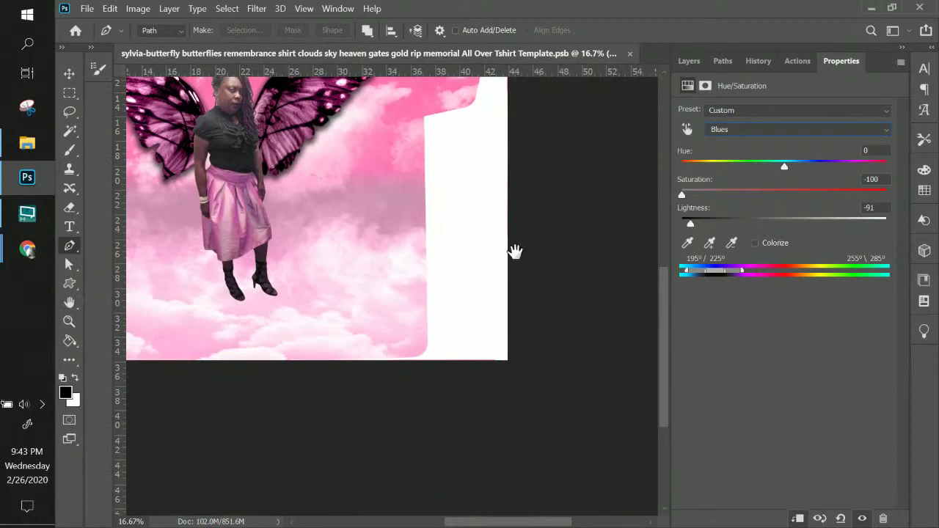
pyautogui.moveTo(516, 254); pyautogui.dragTo(558, 381)
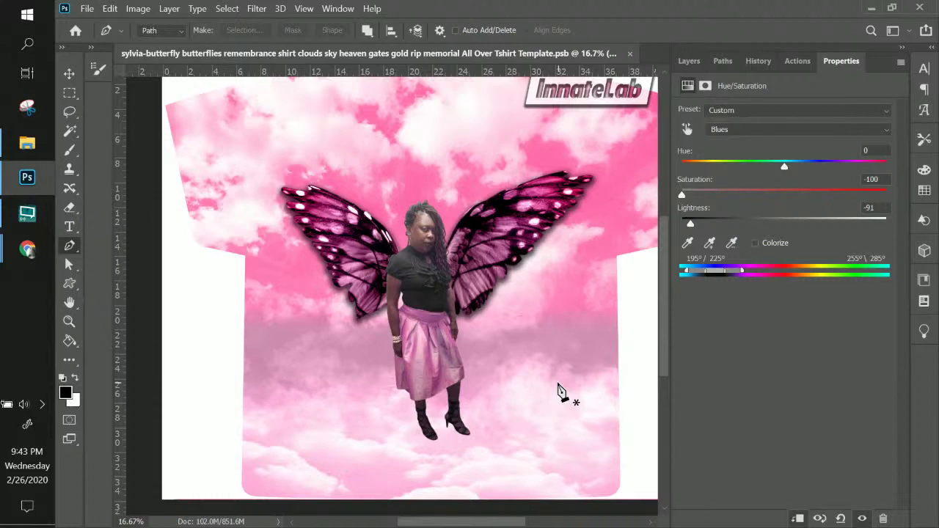
pyautogui.click(689, 61)
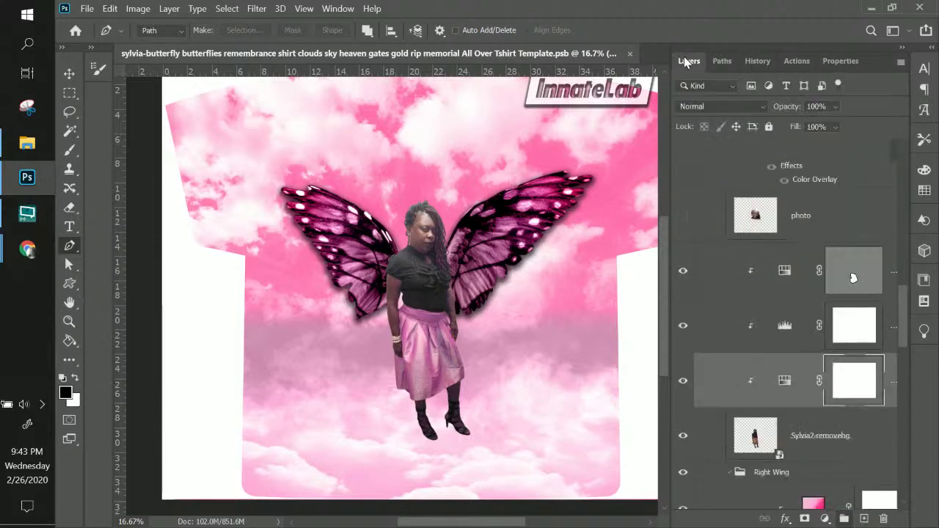
pyautogui.scroll(5, 851, 274)
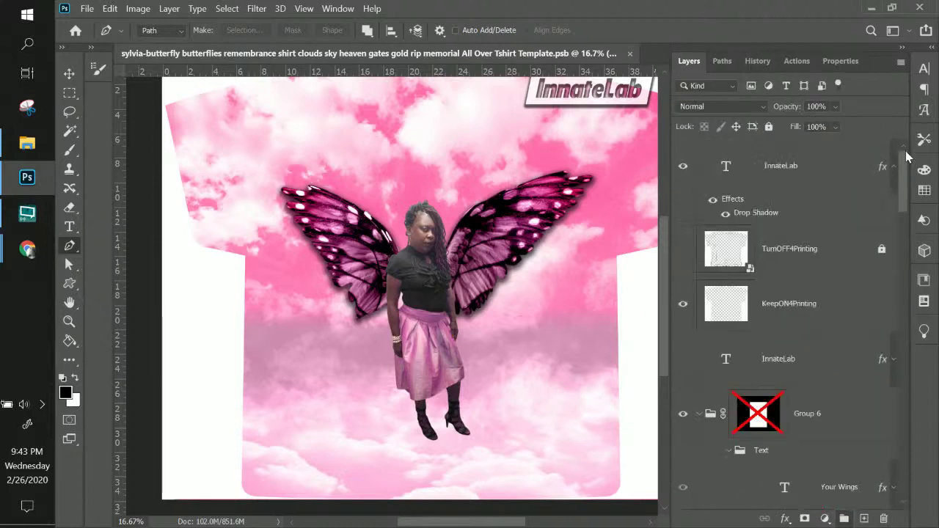
pyautogui.click(684, 307)
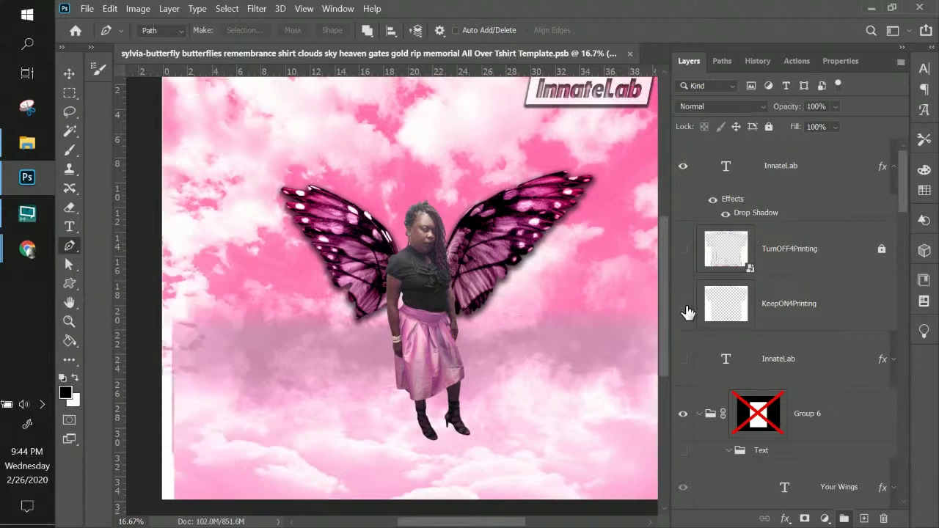
pyautogui.click(684, 306)
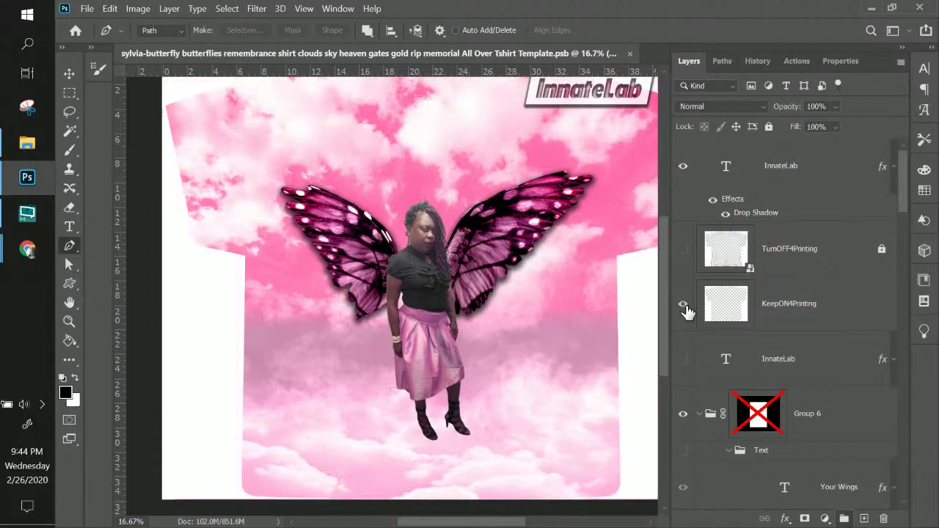
pyautogui.click(683, 307)
pyautogui.click(683, 307)
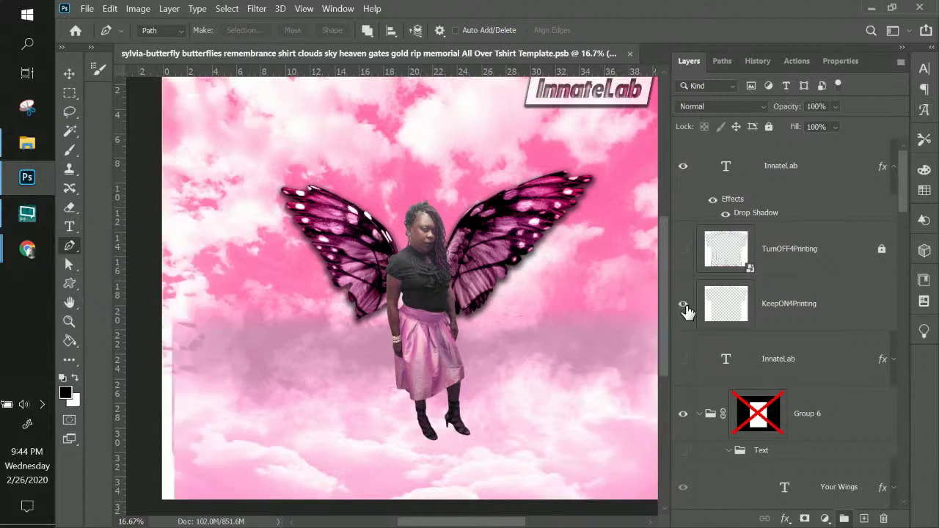
pyautogui.scroll(2, 557, 277)
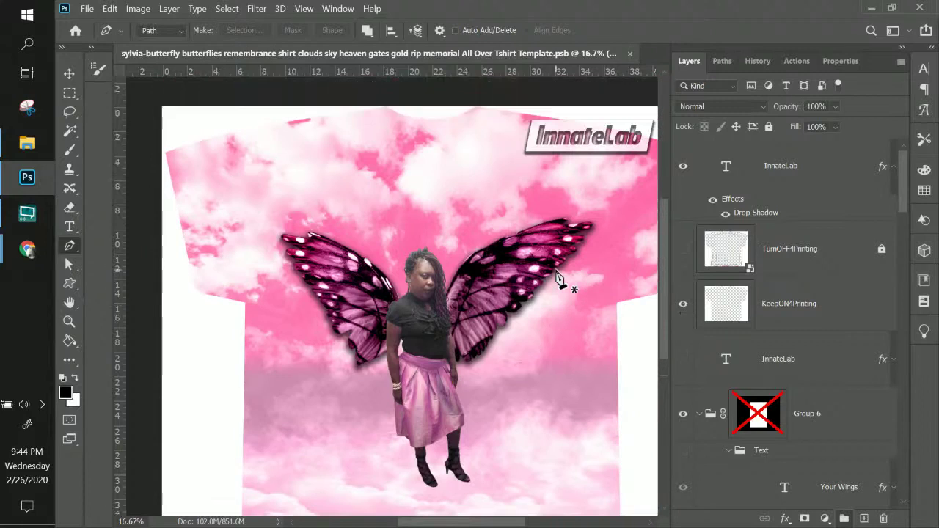
pyautogui.scroll(-1, 558, 277)
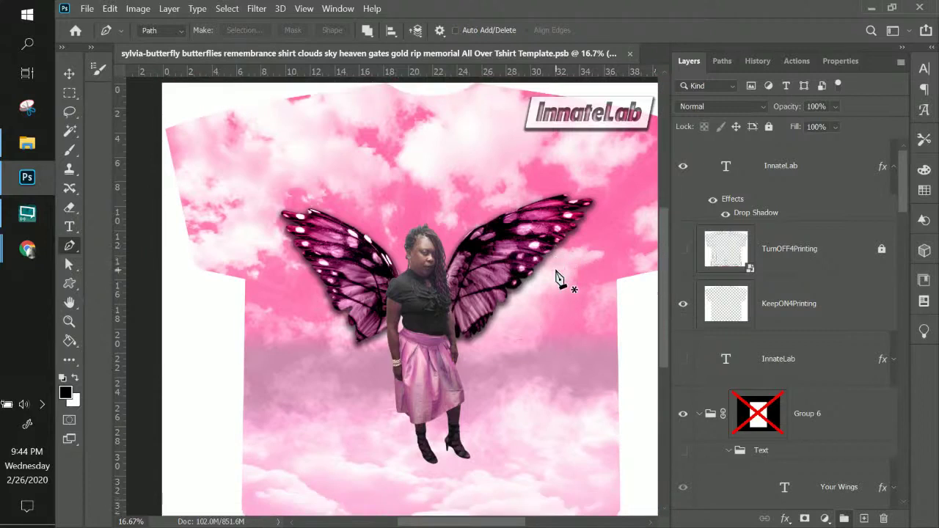
pyautogui.click(685, 311)
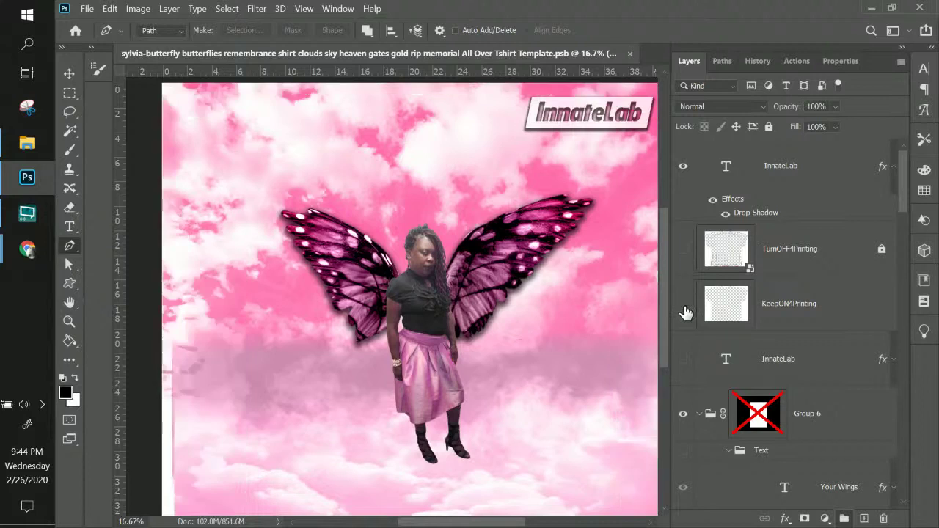
pyautogui.click(683, 310)
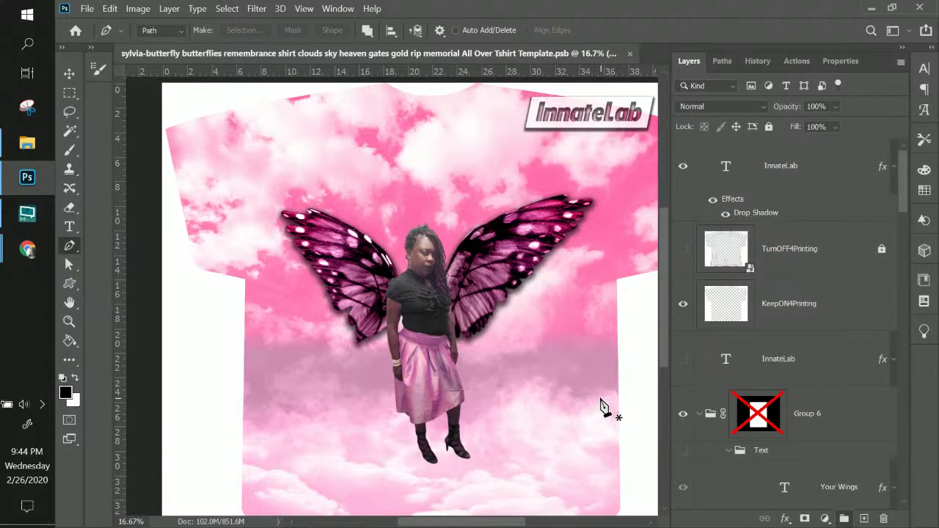
# - Keep the photo layer hidden and drop the memorial flyer image onto the figure's torso
pyautogui.scroll(-5, 797, 354)
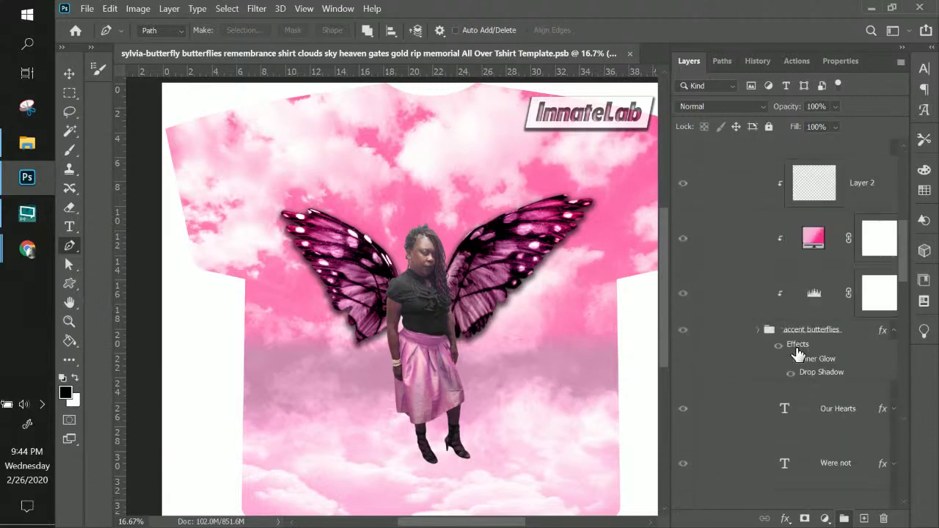
pyautogui.scroll(-5, 797, 354)
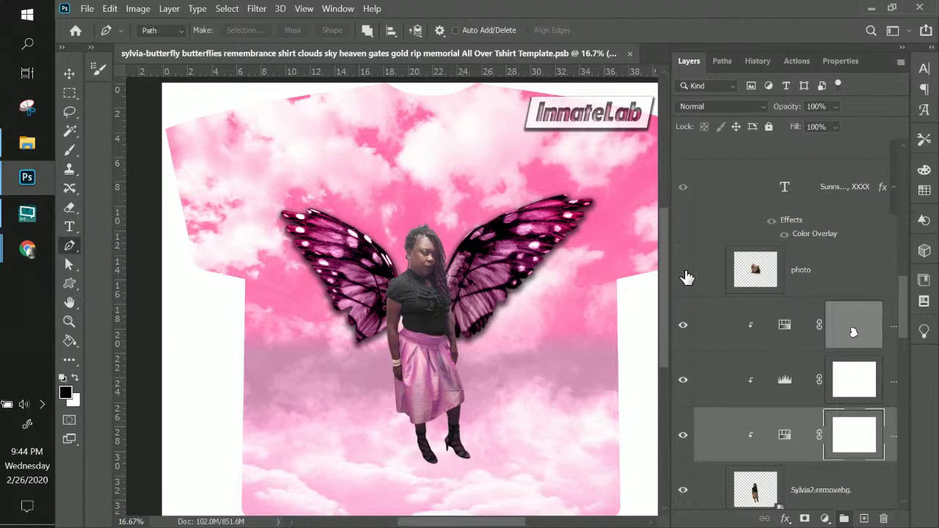
pyautogui.click(683, 271)
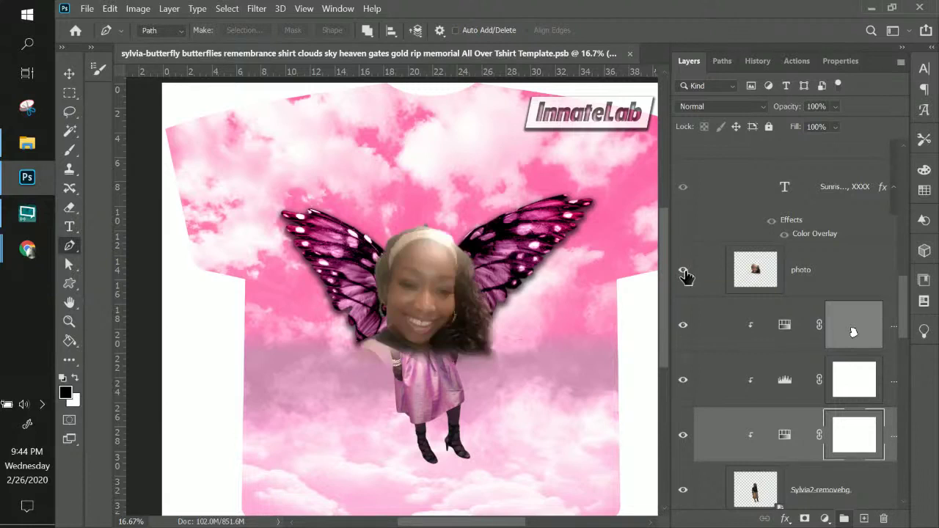
pyautogui.hotkey('ctrl', 'z')
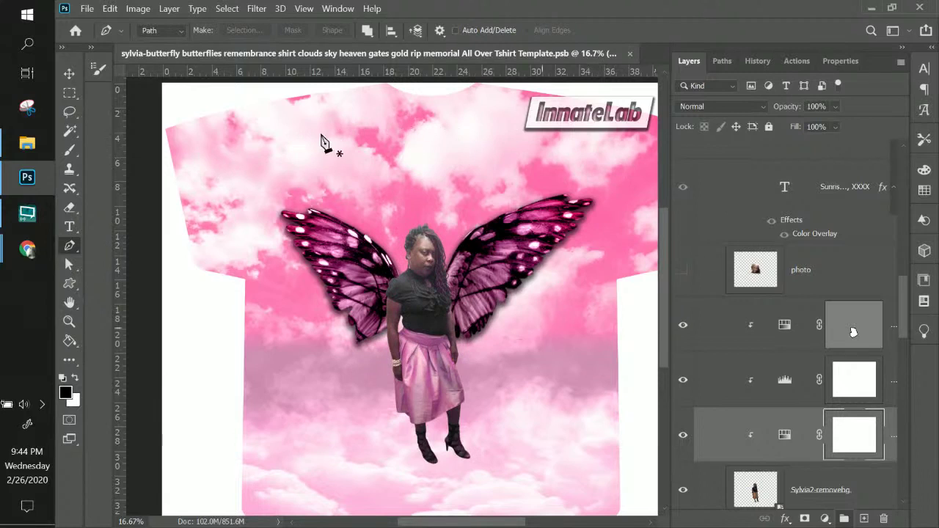
pyautogui.scroll(-10, 855, 300)
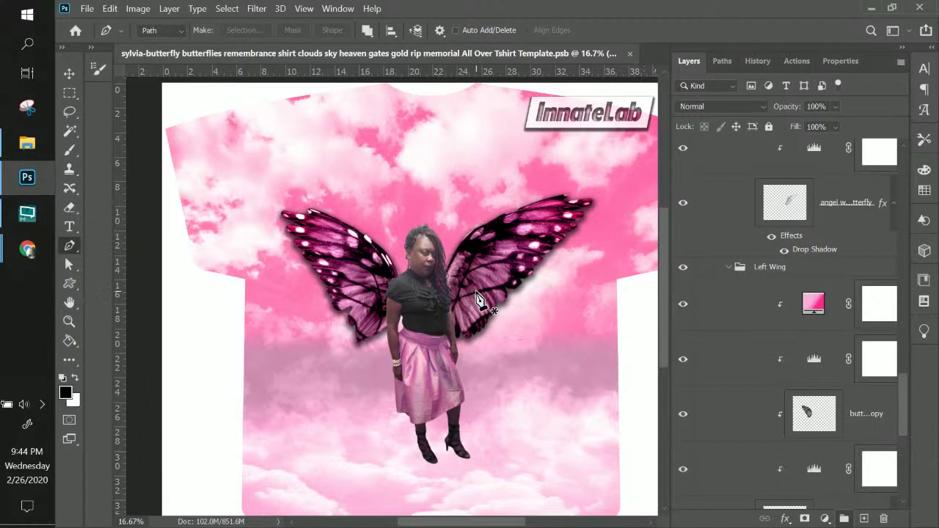
pyautogui.scroll(-5, 903, 380)
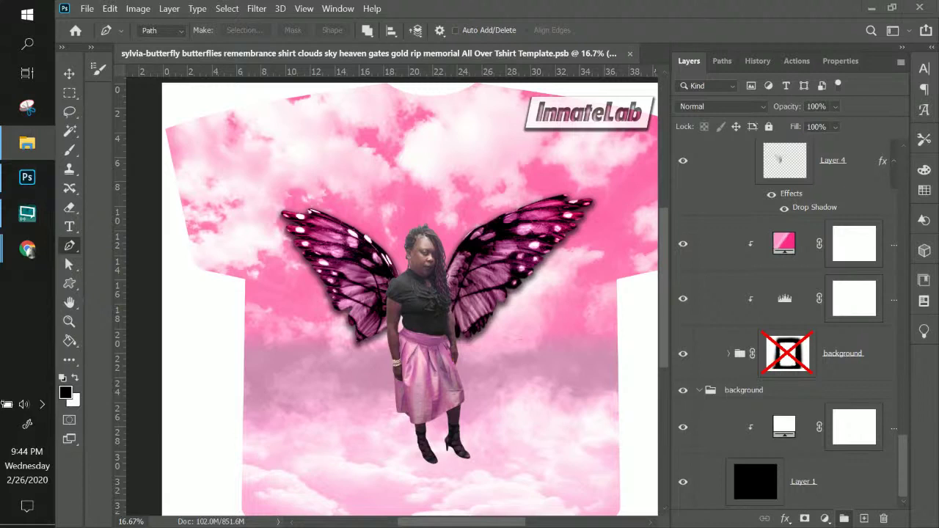
pyautogui.click(420, 196)
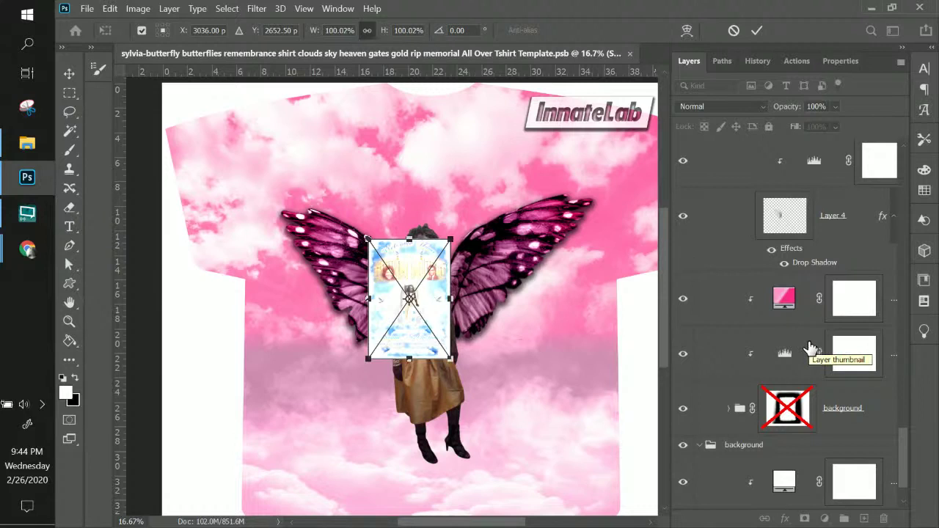
# - Confirm placing the memorial image and select the topmost InnateLab layer
pyautogui.press('Return')
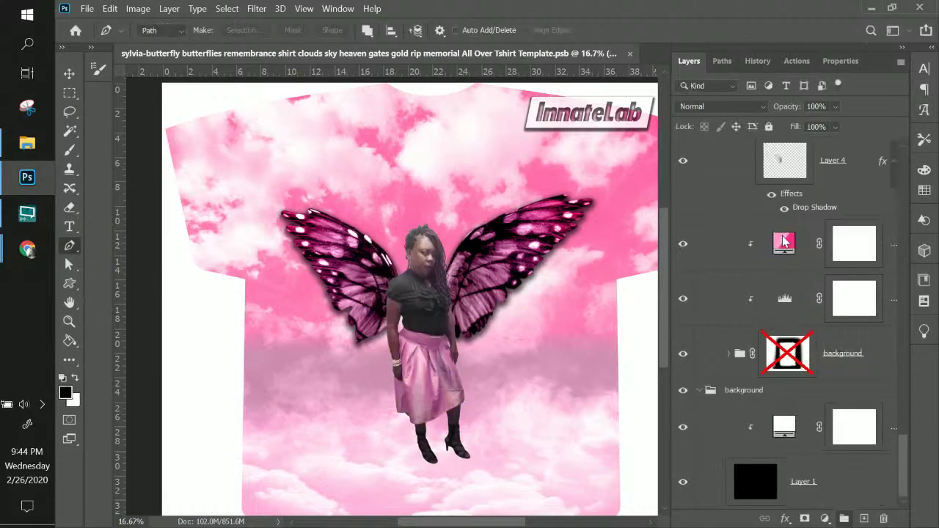
pyautogui.scroll(6, 818, 204)
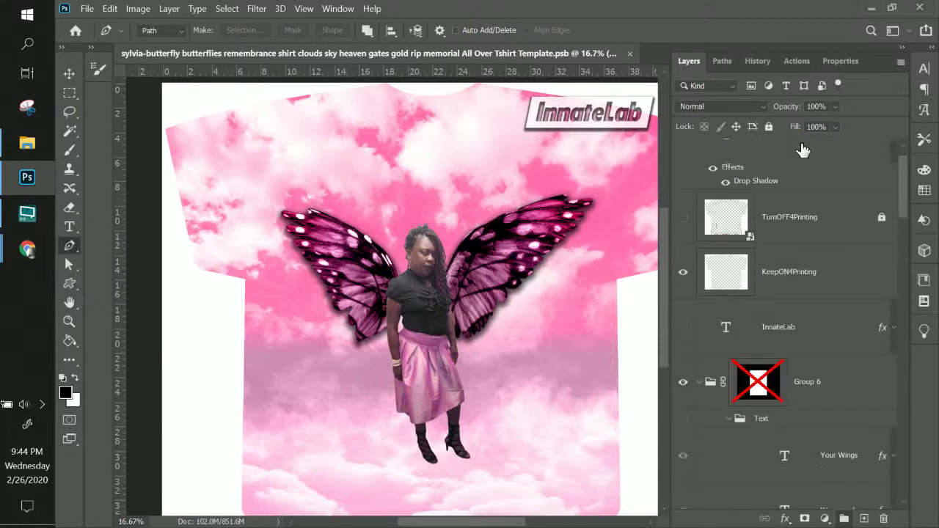
pyautogui.scroll(1, 813, 199)
pyautogui.click(815, 189)
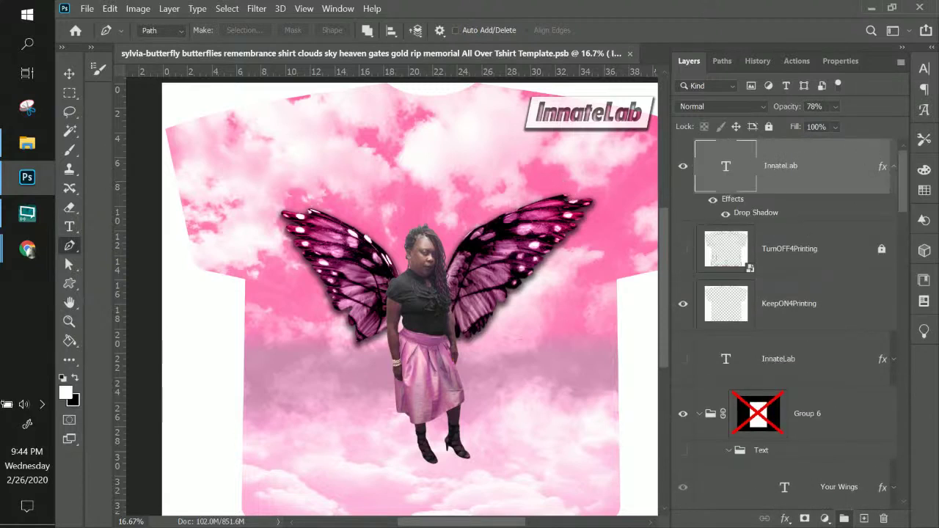
# - Scale the memorial poster to about 317%, centre it on the shirt, and move it below KeepON4Printing
pyautogui.hotkey('ctrl', 't')
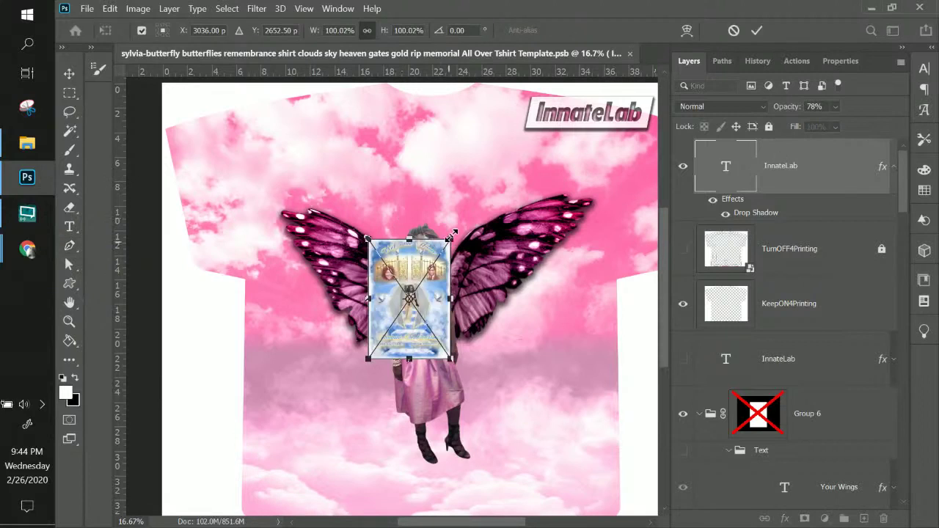
pyautogui.moveTo(449, 239); pyautogui.dragTo(576, 55)
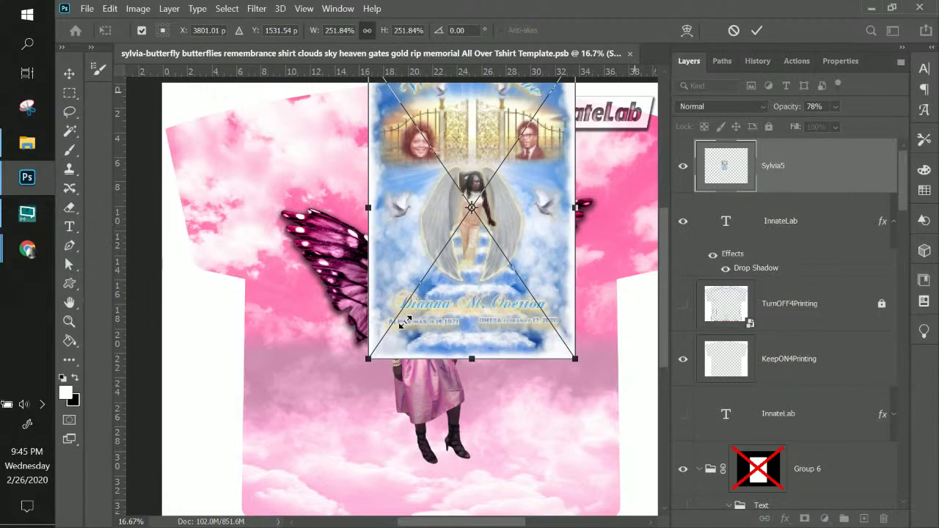
pyautogui.moveTo(373, 357); pyautogui.dragTo(291, 504)
pyautogui.scroll(-2, 494, 403)
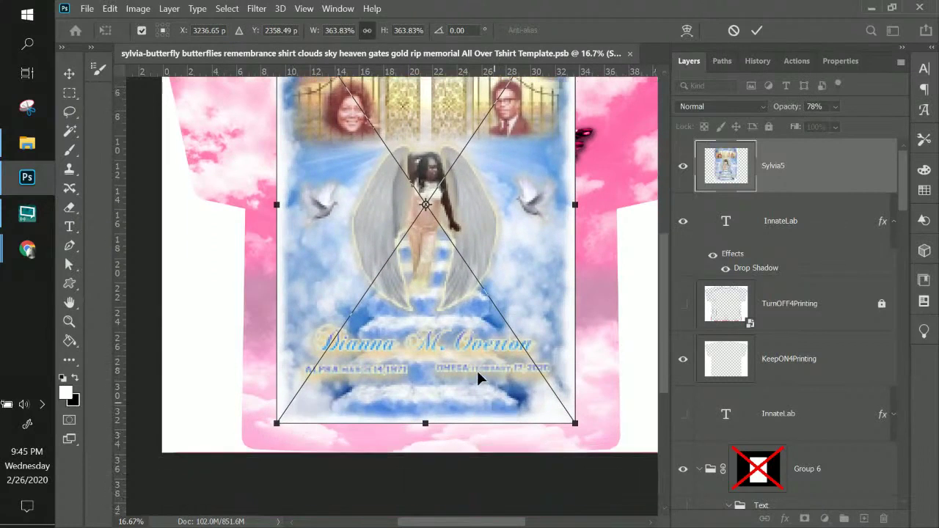
pyautogui.moveTo(477, 371); pyautogui.dragTo(487, 408)
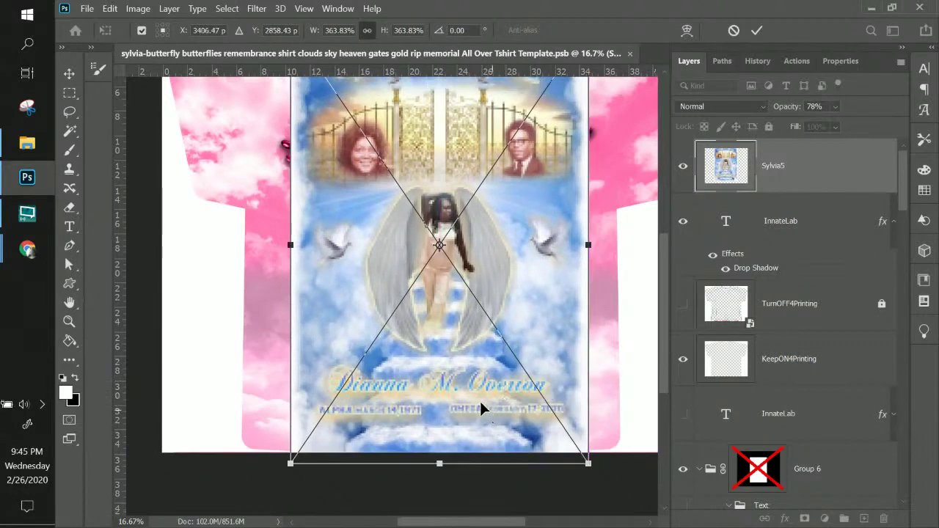
pyautogui.moveTo(589, 463); pyautogui.dragTo(550, 407)
pyautogui.scroll(2, 531, 204)
pyautogui.moveTo(531, 204); pyautogui.dragTo(529, 240)
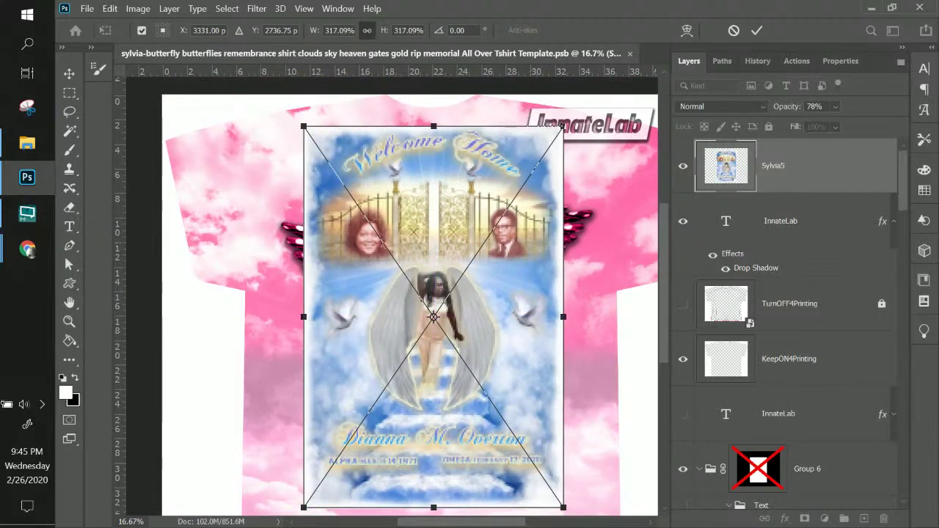
pyautogui.press('Return')
pyautogui.moveTo(828, 176); pyautogui.dragTo(806, 385)
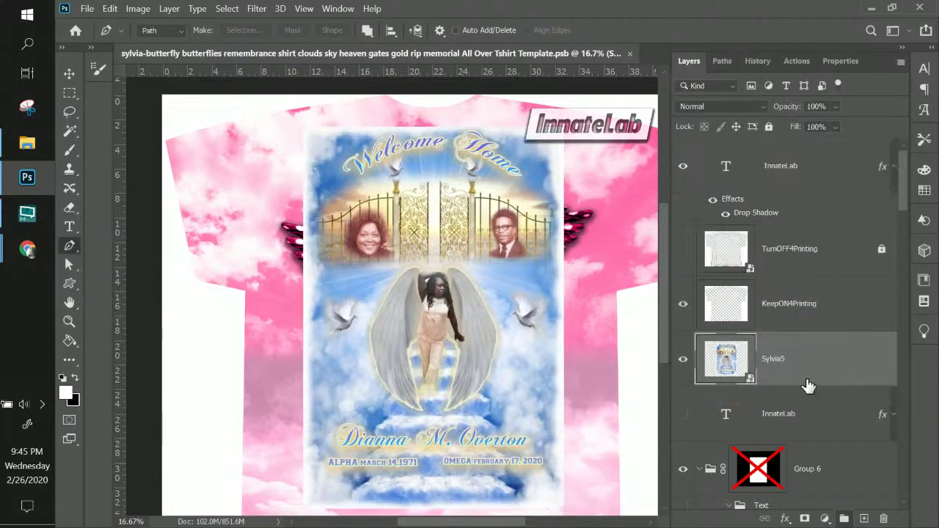
pyautogui.scroll(-3, 807, 385)
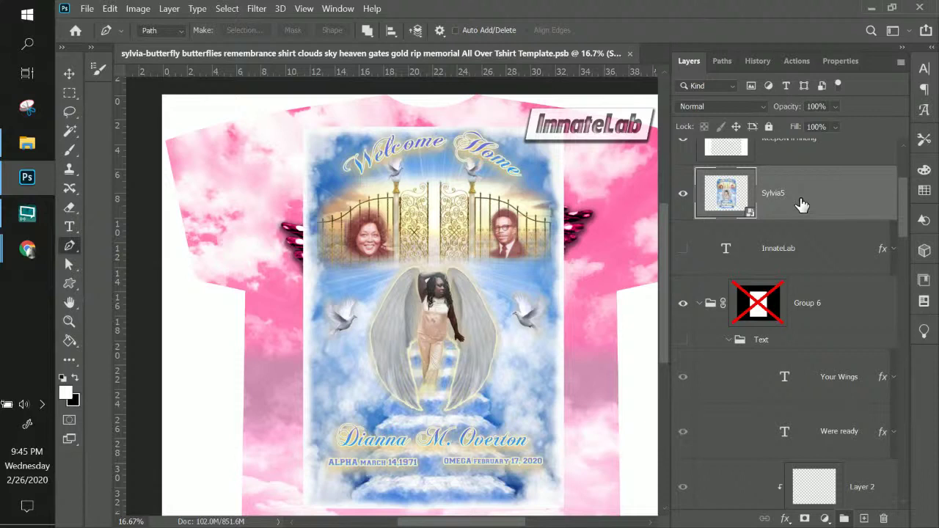
# - Undo a stray path anchor and enlarge the memorial poster to about 614%, centred on the shirt
pyautogui.hotkey('ctrl', '-')
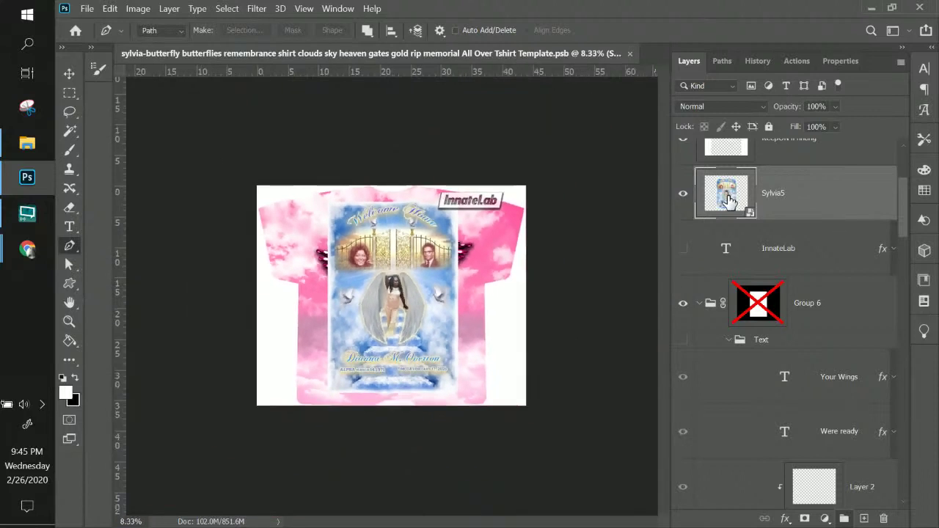
pyautogui.moveTo(418, 302); pyautogui.dragTo(373, 287)
pyautogui.hotkey('ctrl', 'z')
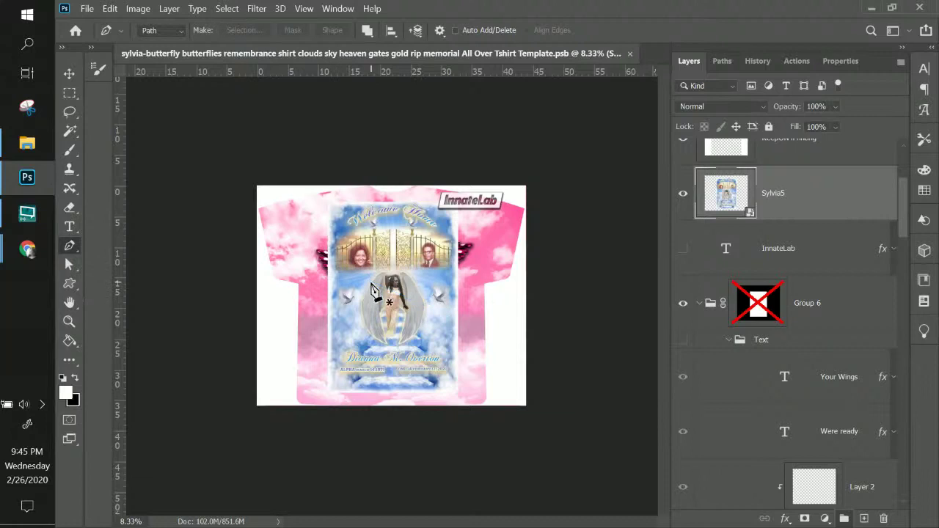
pyautogui.hotkey('ctrl', 't')
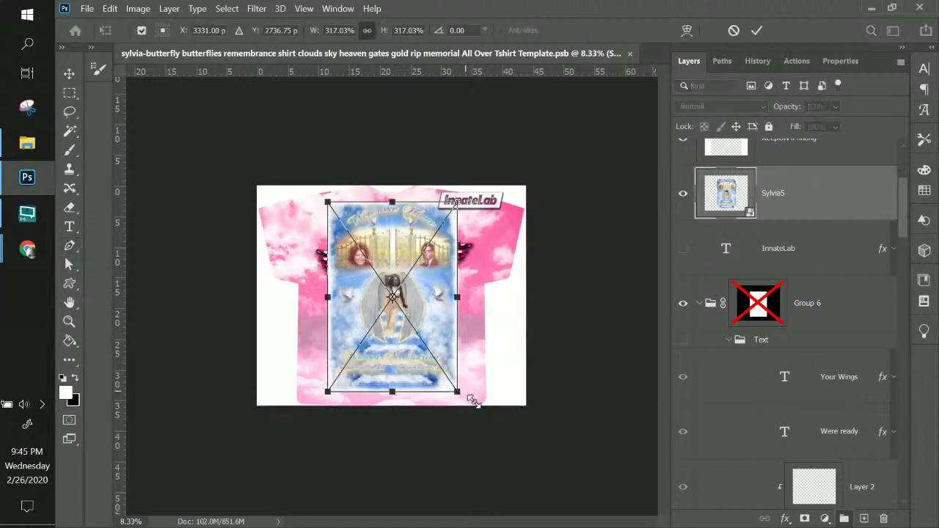
pyautogui.moveTo(474, 401); pyautogui.dragTo(580, 506)
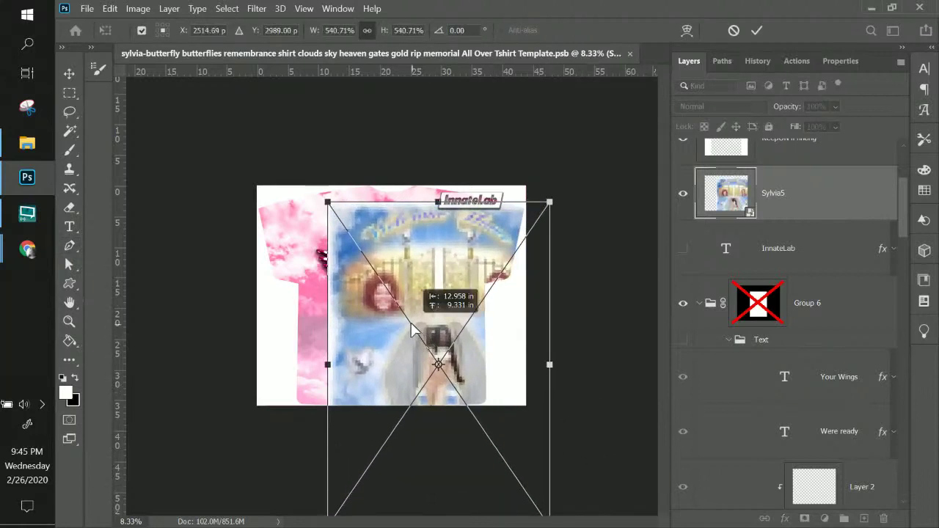
pyautogui.moveTo(412, 331); pyautogui.dragTo(413, 327)
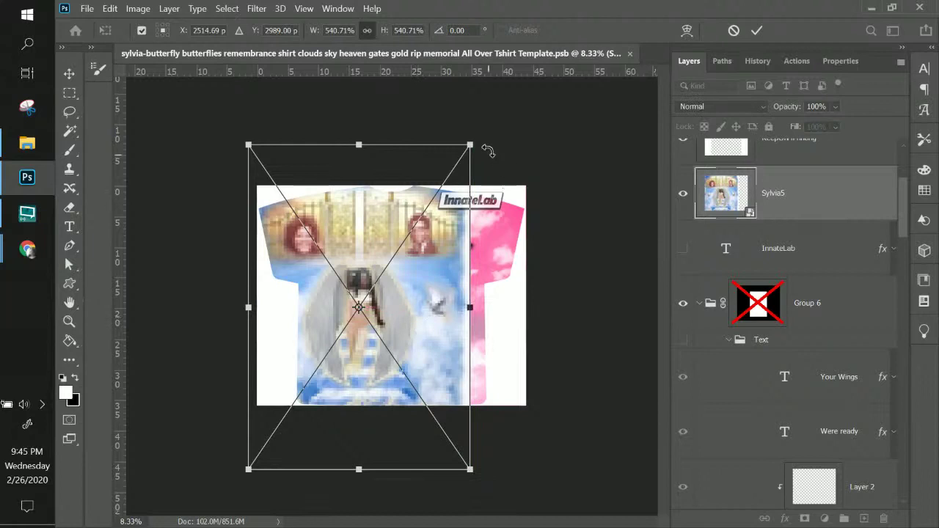
pyautogui.moveTo(472, 144); pyautogui.dragTo(543, 124)
pyautogui.moveTo(445, 313); pyautogui.dragTo(464, 355)
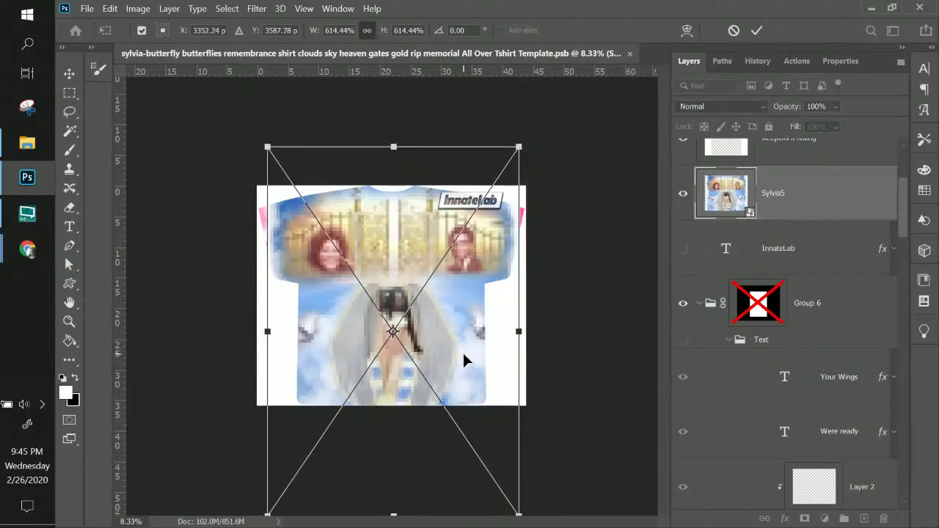
pyautogui.press('p')
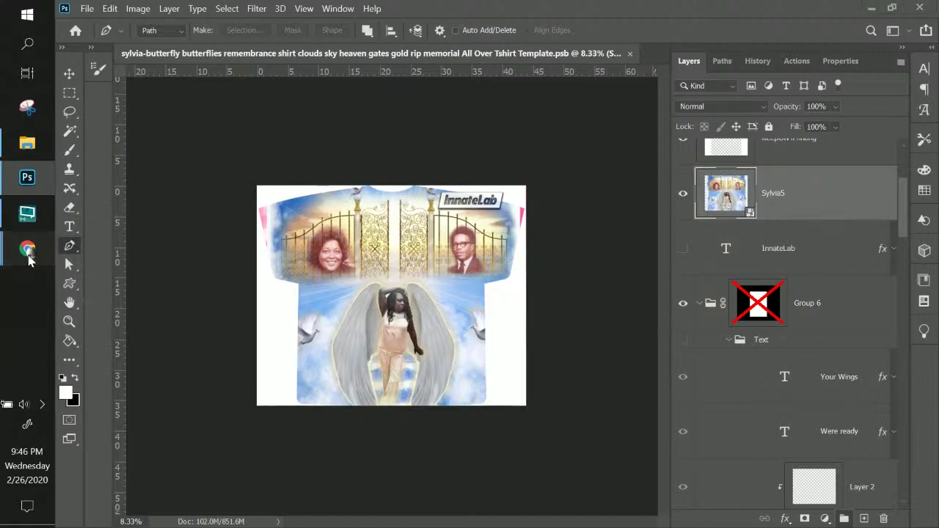
# - Review the Sylvia5 memorial design layer on the pink shirt mockup before replacing it
pyautogui.moveTo(29, 261)
pyautogui.moveTo(144, 211)
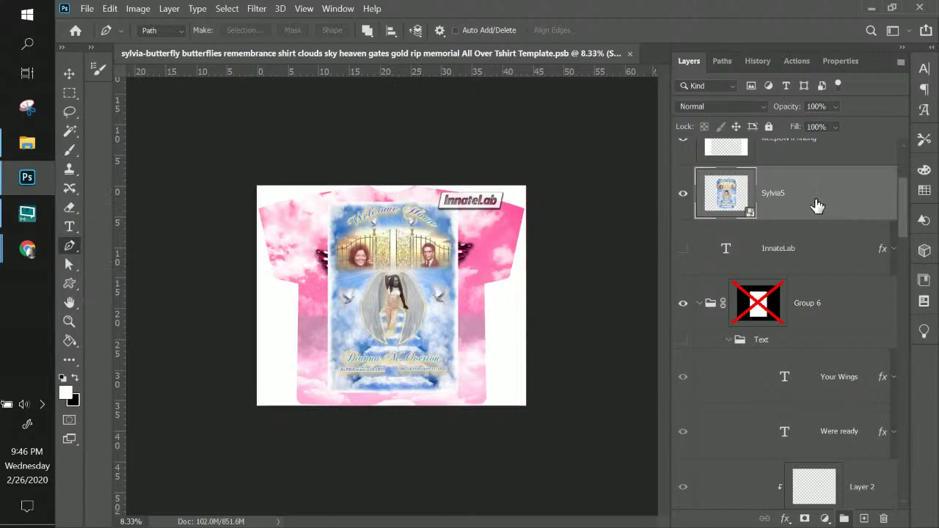
# - Delete the Sylvia5 layer and turn on the Text folder and TurnOFF4Printing guide layers
pyautogui.press('Delete')
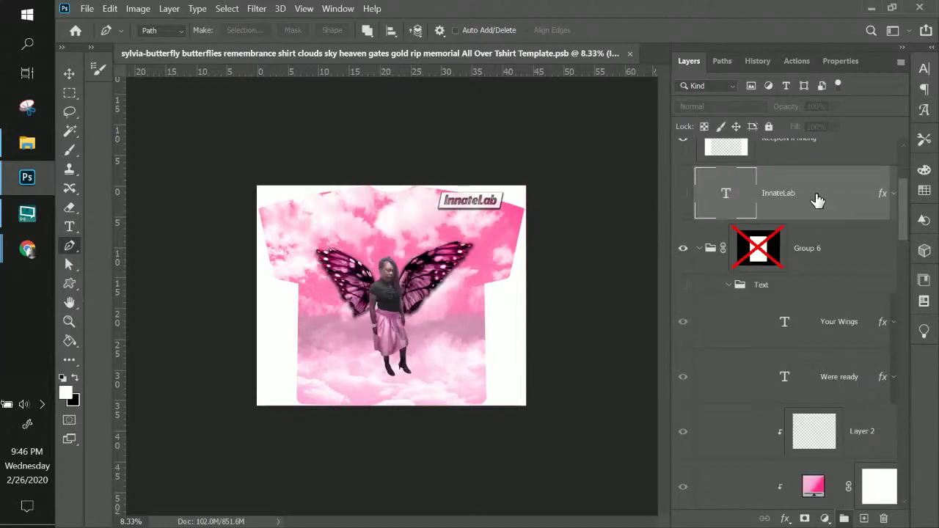
pyautogui.scroll(3, 816, 202)
pyautogui.scroll(-2, 692, 266)
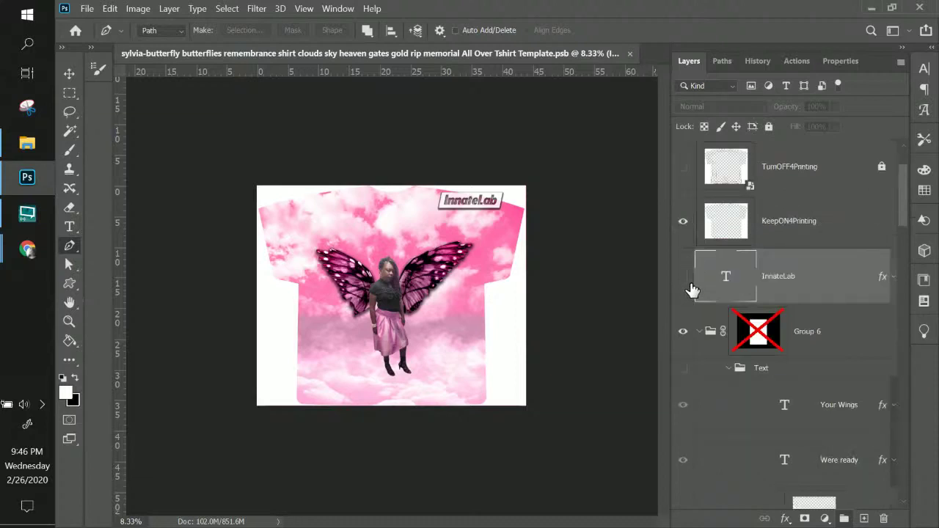
pyautogui.click(683, 276)
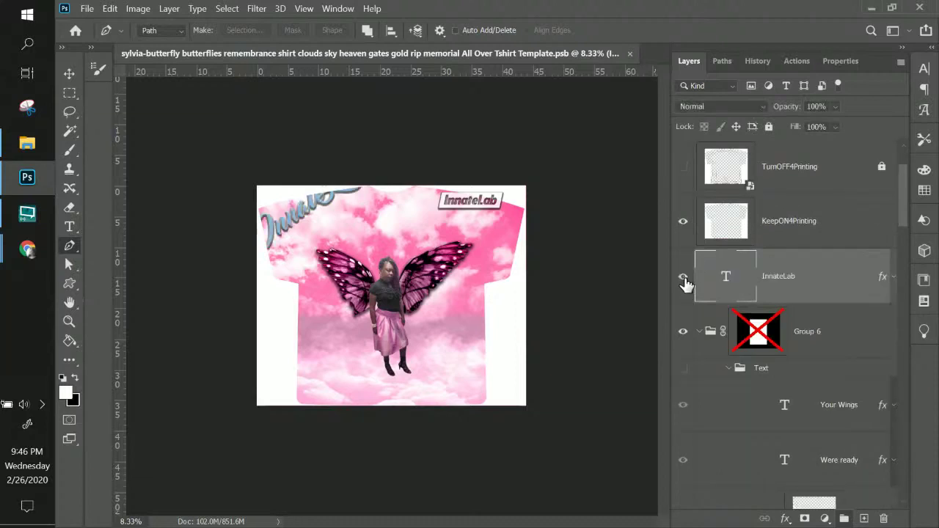
pyautogui.click(683, 278)
pyautogui.scroll(-3, 816, 336)
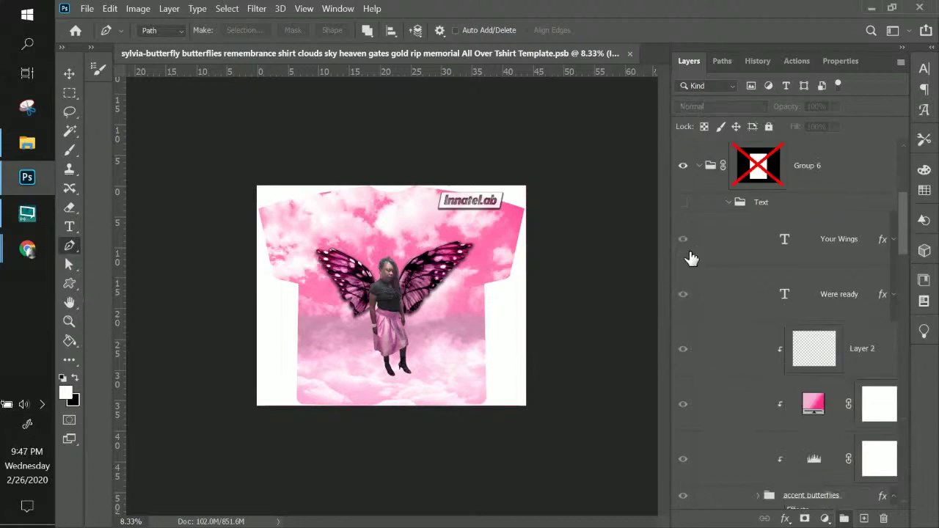
pyautogui.click(682, 205)
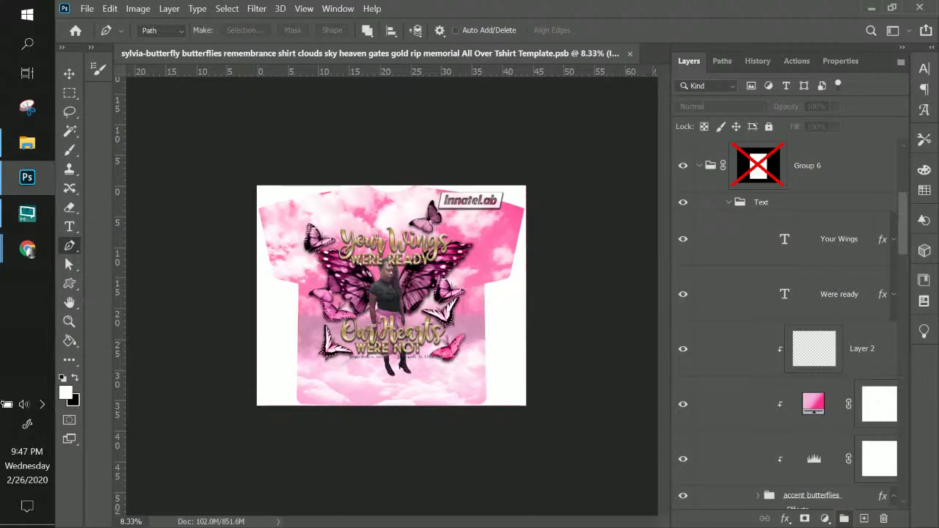
pyautogui.scroll(3, 813, 195)
pyautogui.click(682, 249)
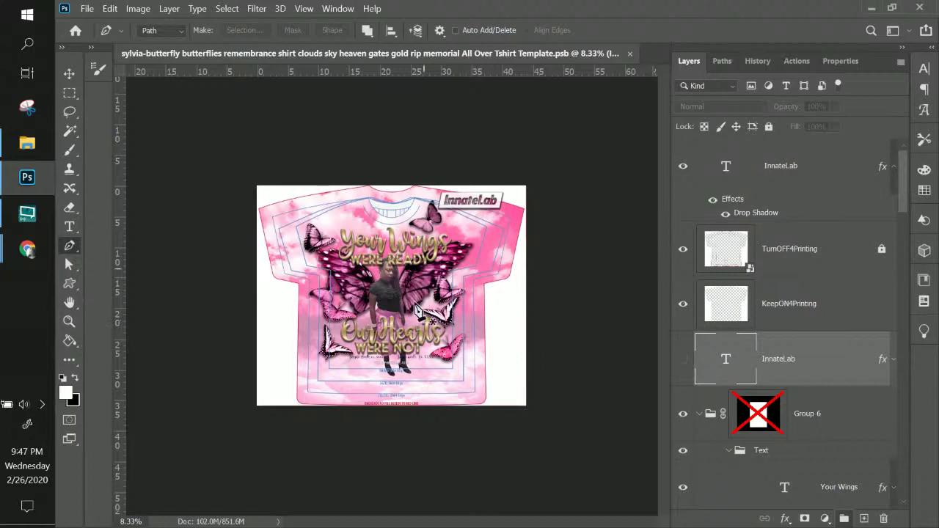
pyautogui.hotkey('ctrl', '+')
pyautogui.hotkey('ctrl', '+')
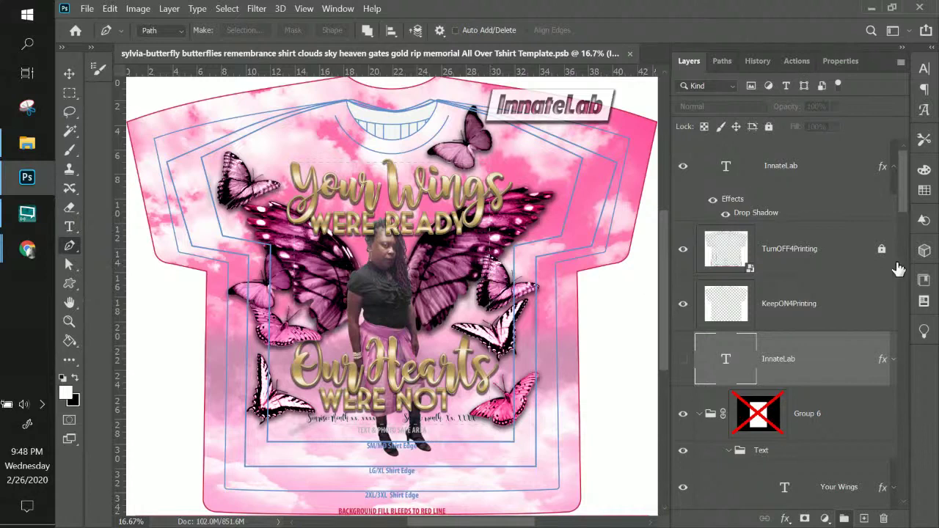
# - Hide the TurnOFF4Printing guide layer, leaving the white T-shirt template visible
pyautogui.click(745, 256)
pyautogui.click(683, 257)
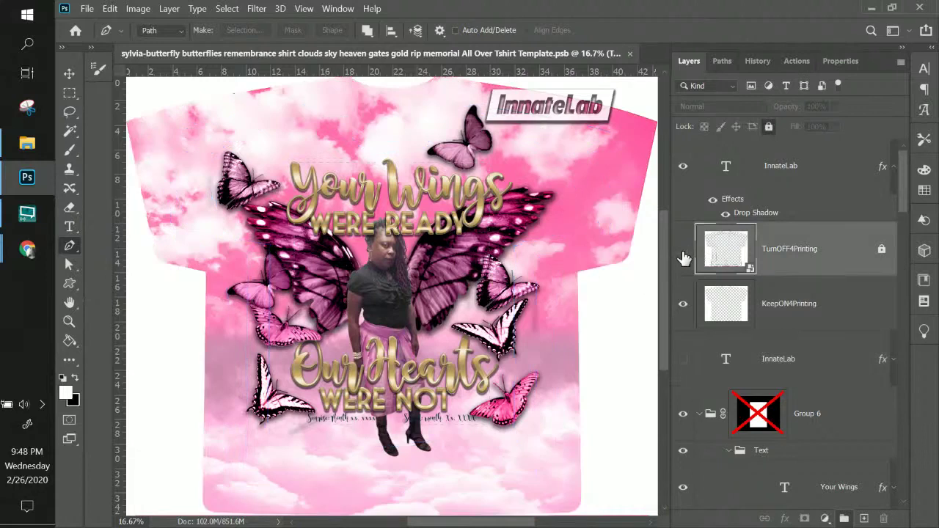
pyautogui.click(685, 307)
pyautogui.click(683, 306)
pyautogui.moveTo(663, 221)
pyautogui.mouseDown()
pyautogui.moveTo(663, 183)
pyautogui.moveTo(662, 260)
pyautogui.moveTo(661, 231)
pyautogui.mouseUp()
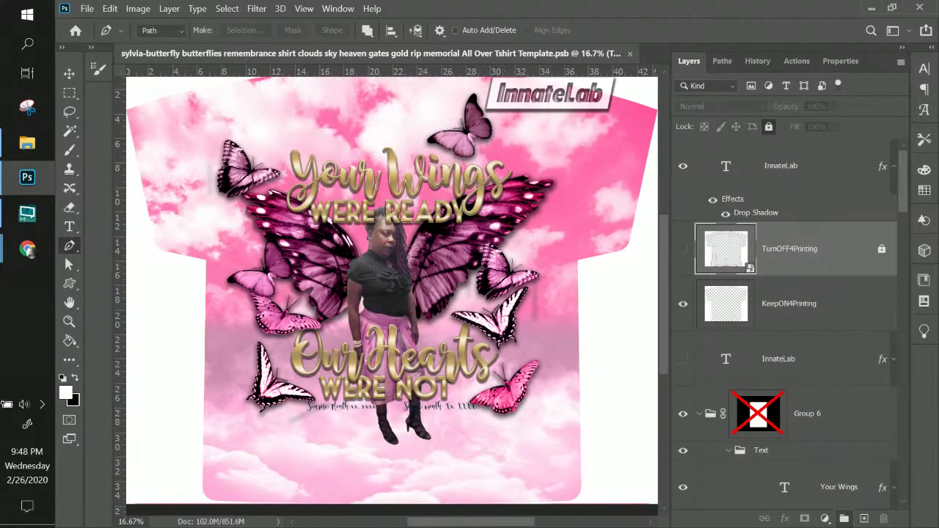
pyautogui.click(27, 249)
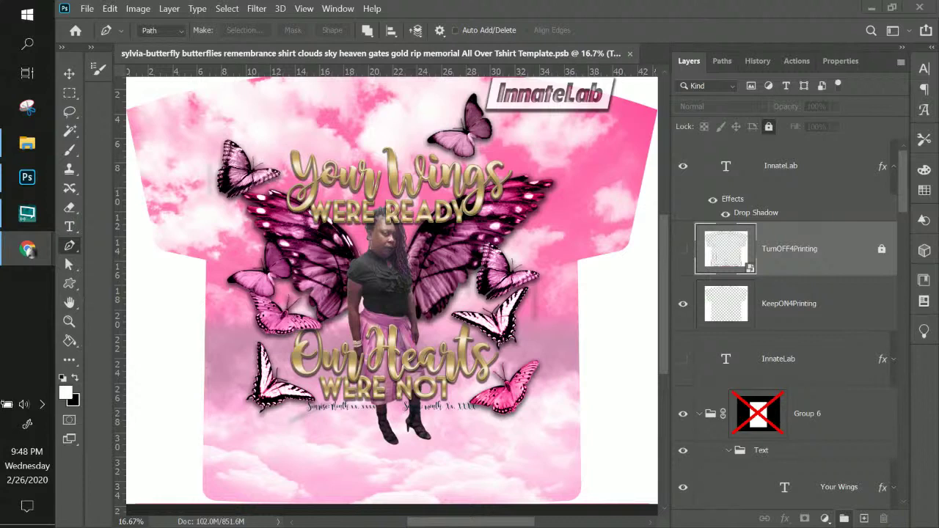
pyautogui.click(70, 229)
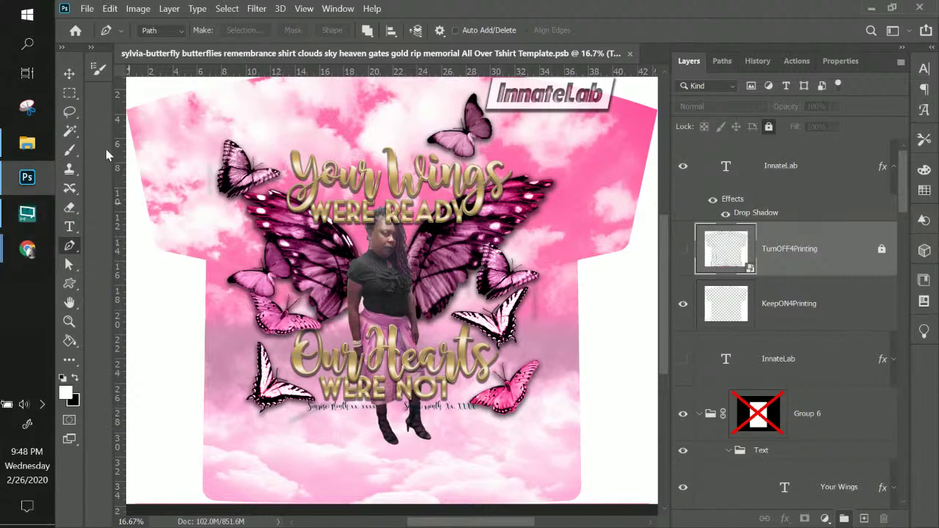
# - Select the Sunrise/Sunset date text layer from the canvas
pyautogui.click(68, 76)
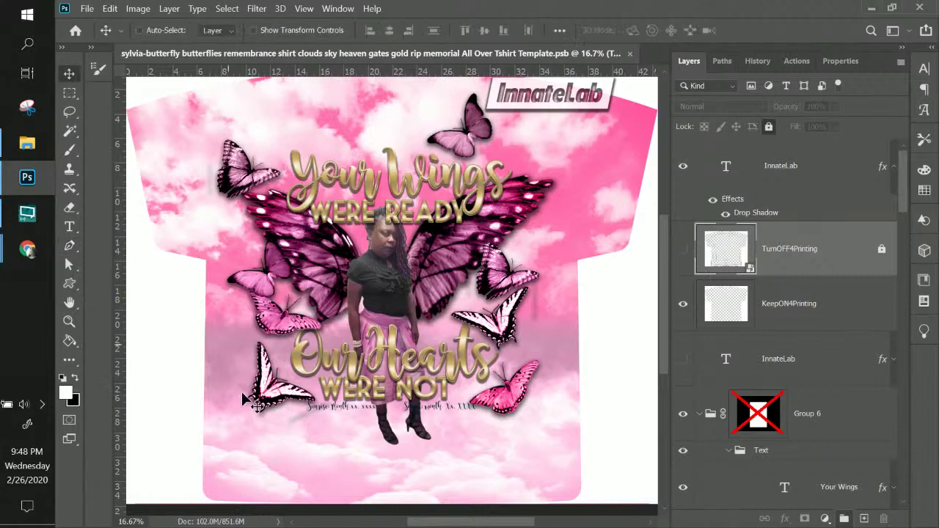
pyautogui.rightClick(320, 408)
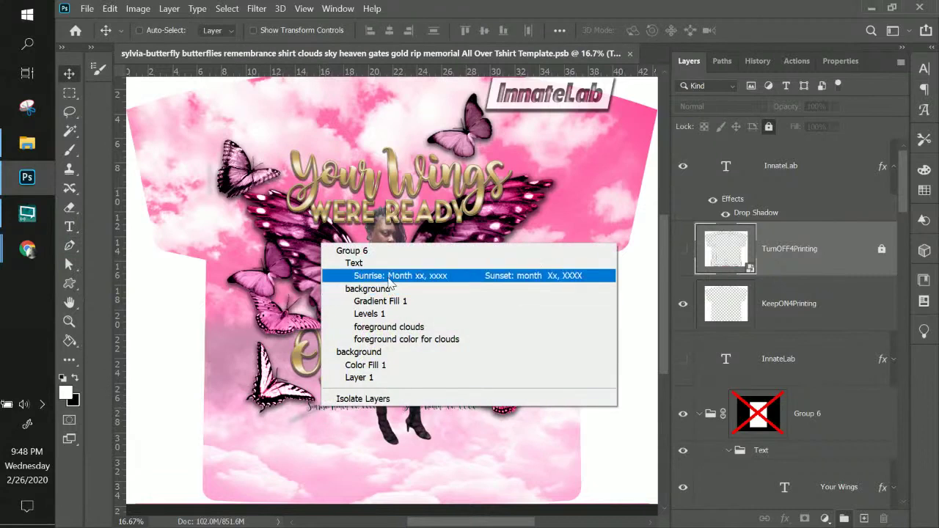
pyautogui.click(453, 276)
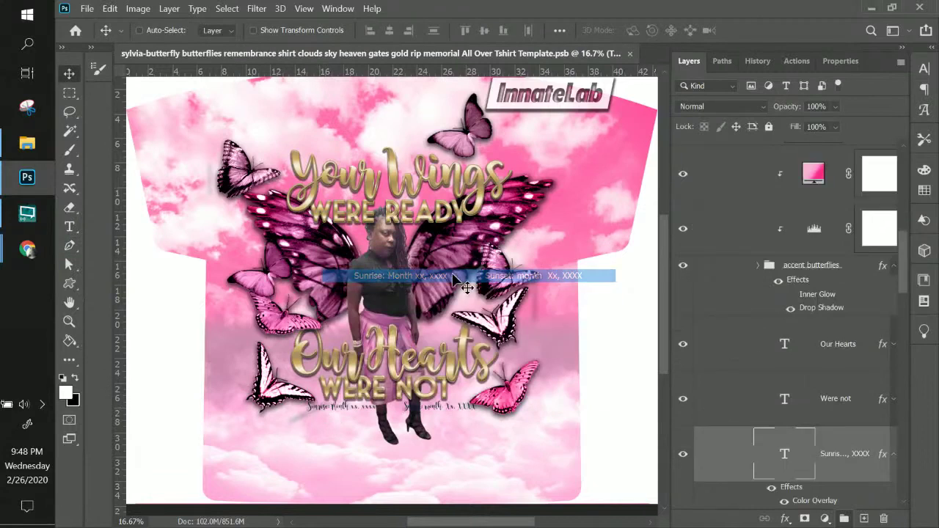
# - Retype the placeholder date line to read March 14, 1971 and February 17
pyautogui.doubleClick(785, 453)
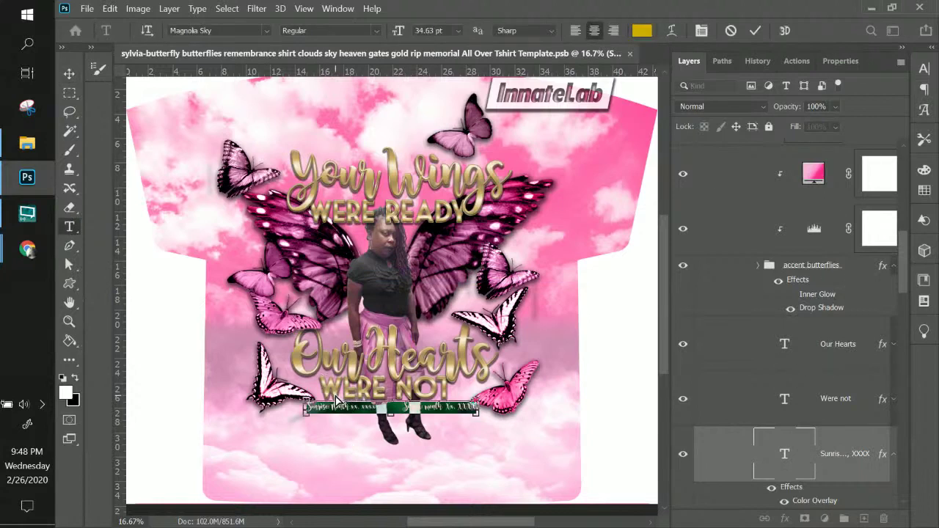
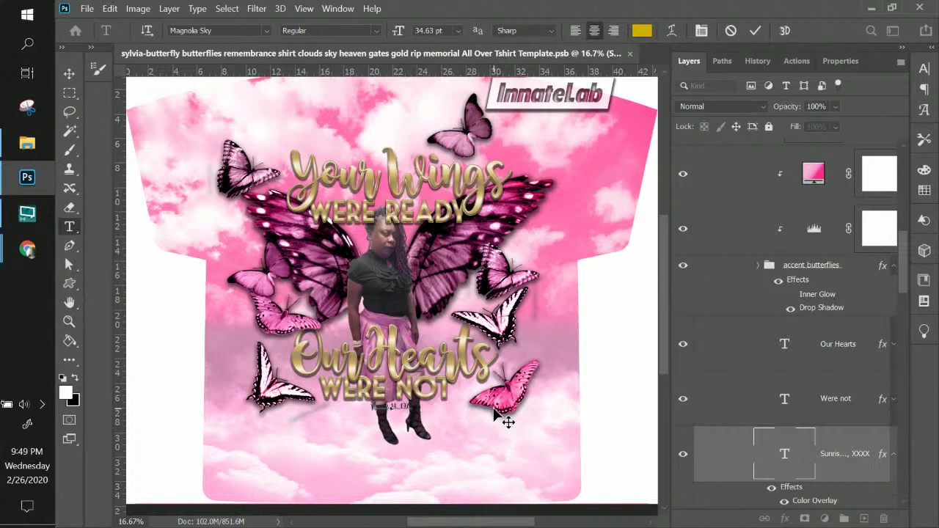
pyautogui.press('BackSpace')
pyautogui.press('BackSpace')
pyautogui.press('BackSpace')
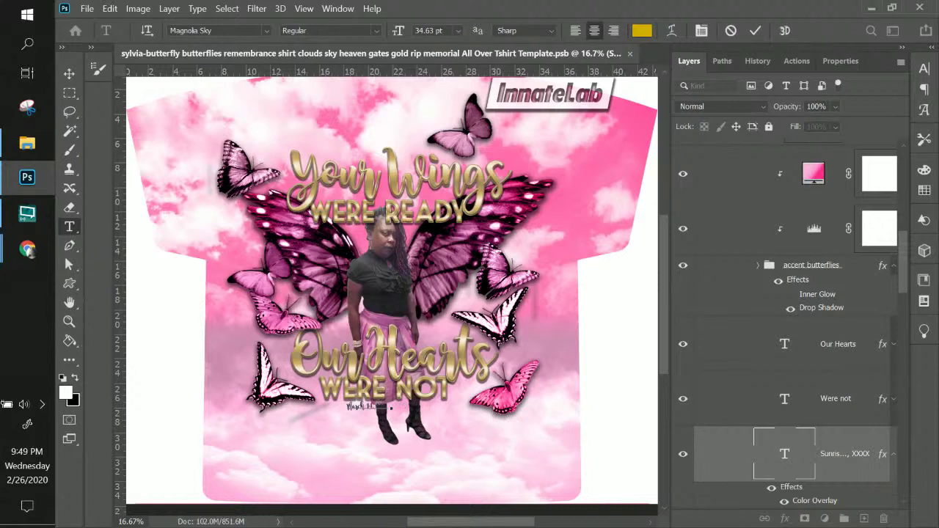
pyautogui.click(27, 249)
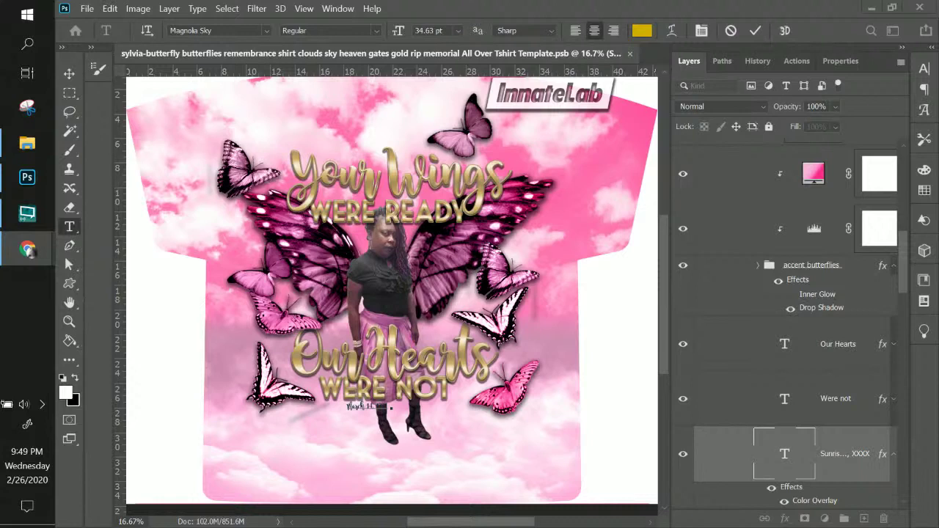
pyautogui.click(396, 404)
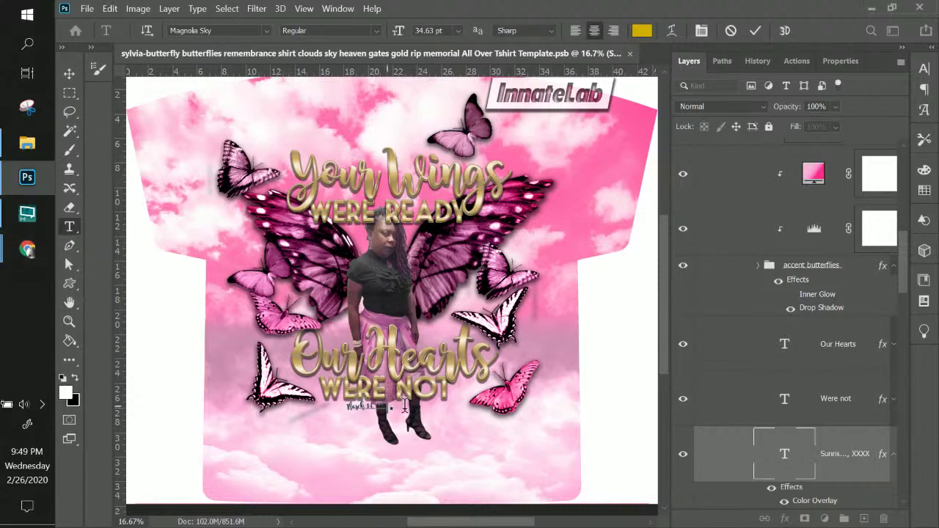
pyautogui.click(407, 406)
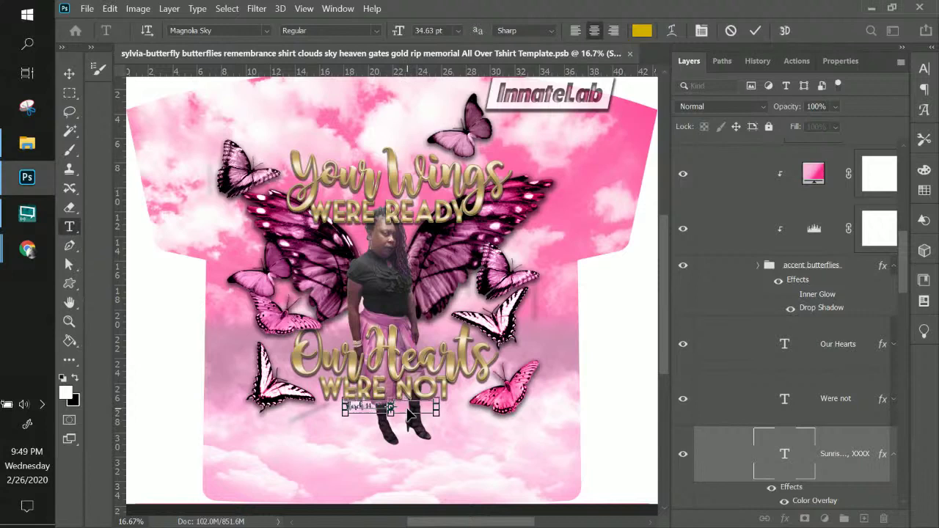
pyautogui.click(408, 414)
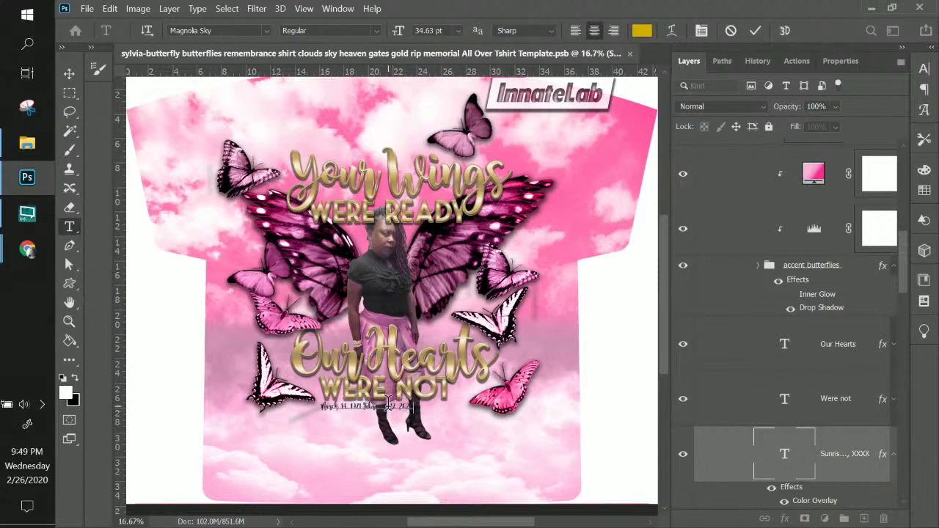
pyautogui.hotkey('ctrl', '+')
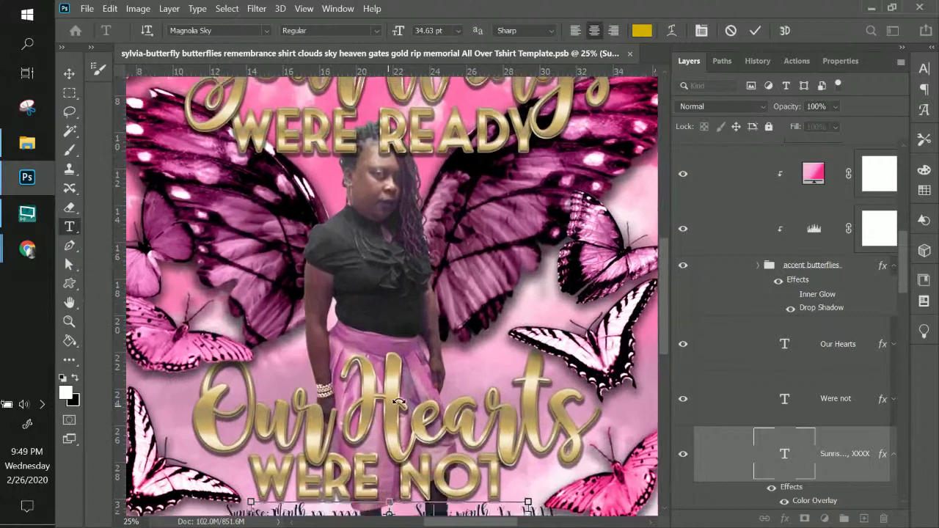
pyautogui.hotkey('ctrl', '+')
pyautogui.scroll(-3, 408, 364)
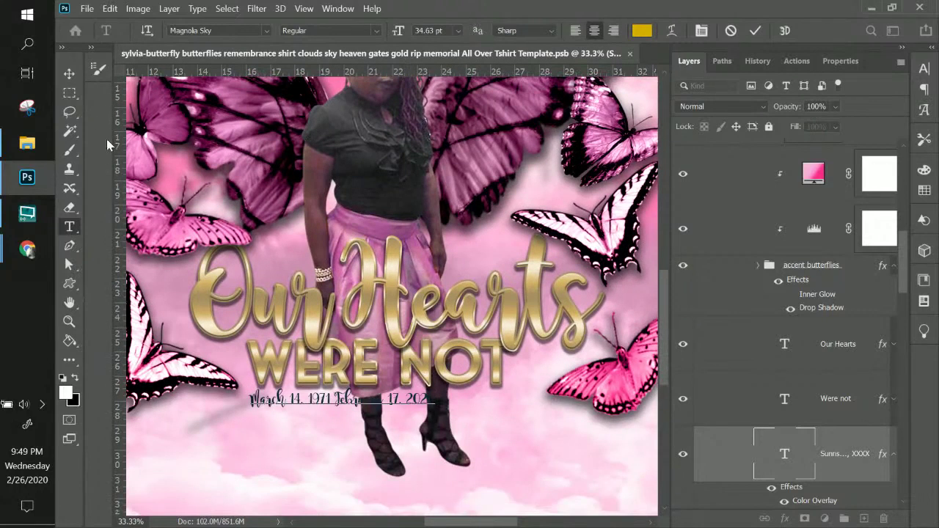
# - Commit the text and scale the date line up to about 145%
pyautogui.click(70, 74)
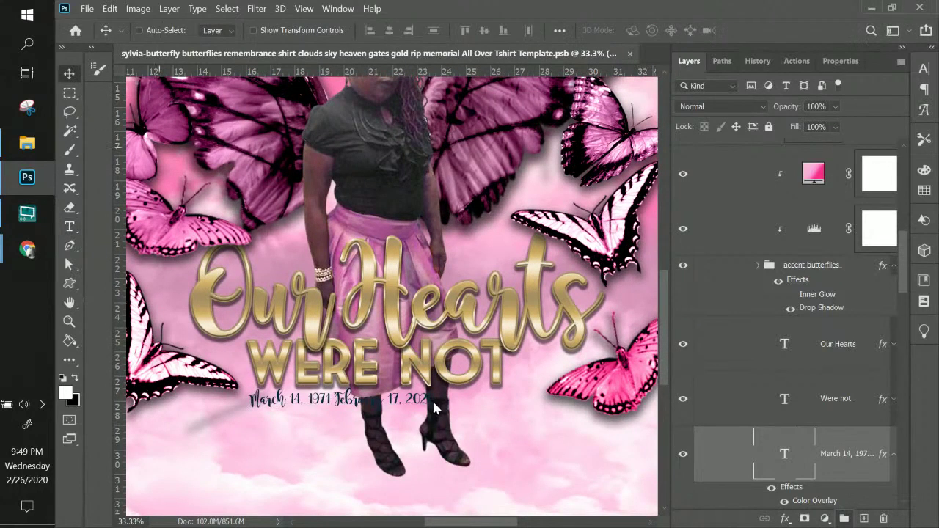
pyautogui.hotkey('ctrl', 't')
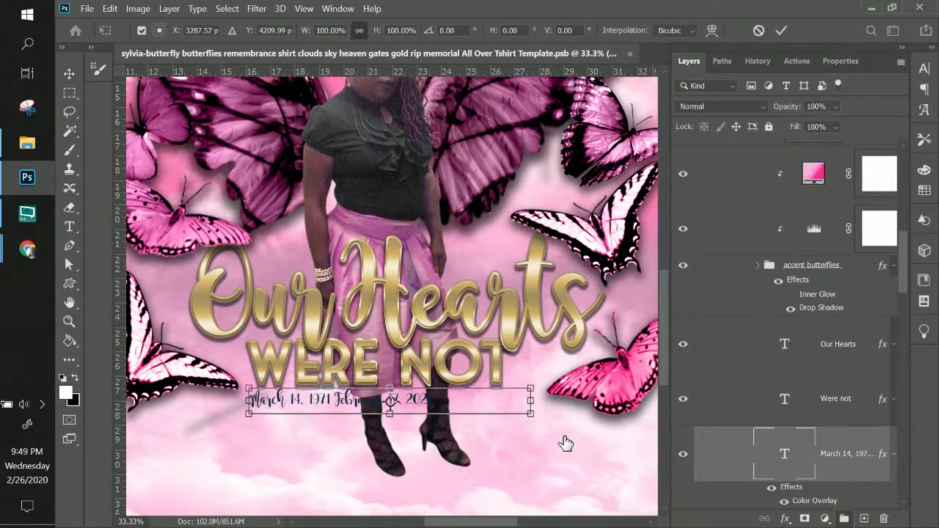
pyautogui.moveTo(531, 415); pyautogui.dragTo(488, 424)
pyautogui.press('Return')
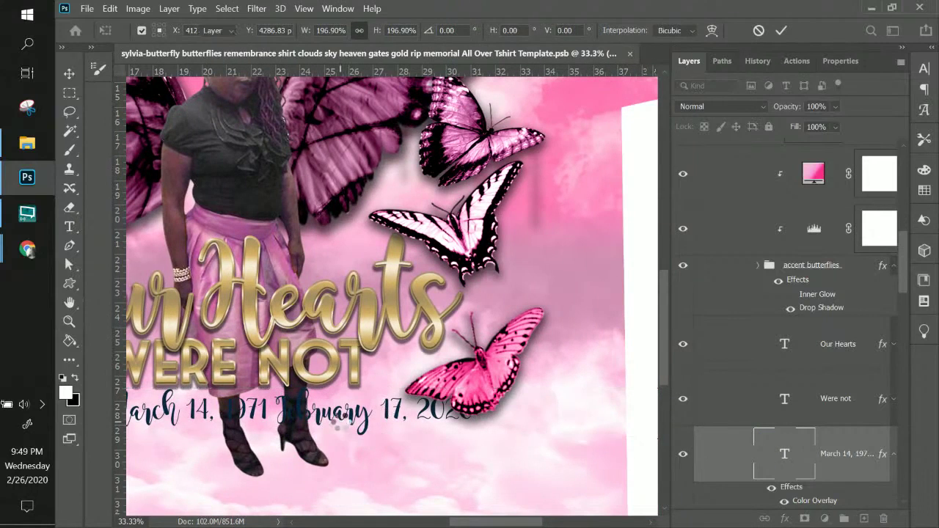
# - Make the date text black (000000) and insert a hyphen between the two dates
pyautogui.doubleClick(785, 455)
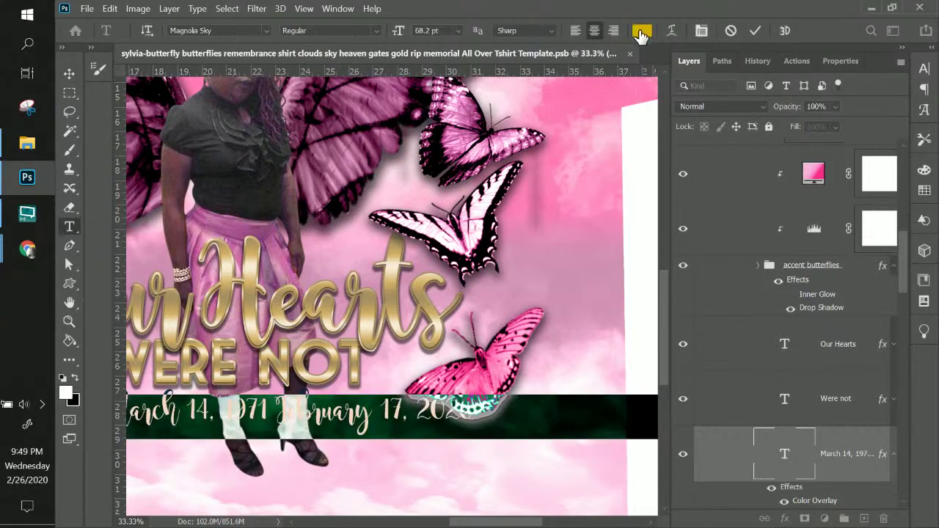
pyautogui.click(641, 31)
pyautogui.write('000000')
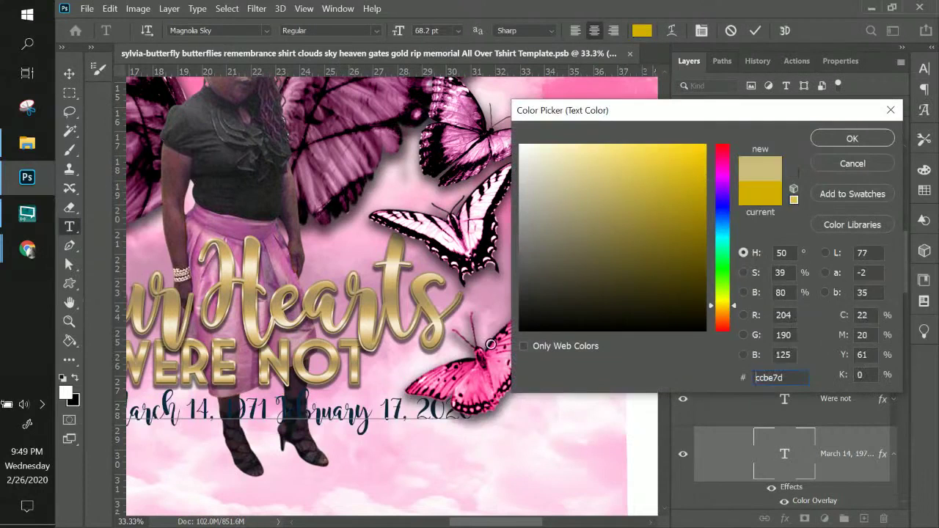
pyautogui.click(851, 139)
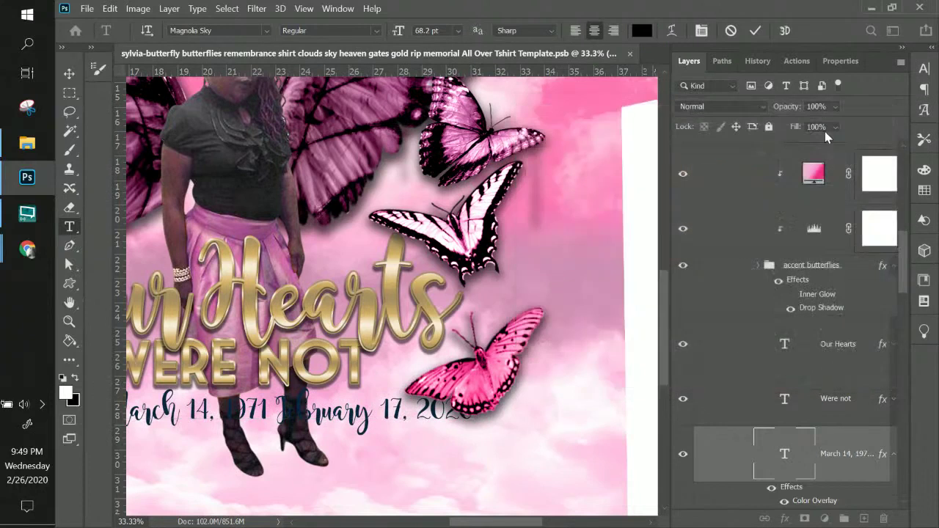
pyautogui.click(283, 414)
pyautogui.write('-')
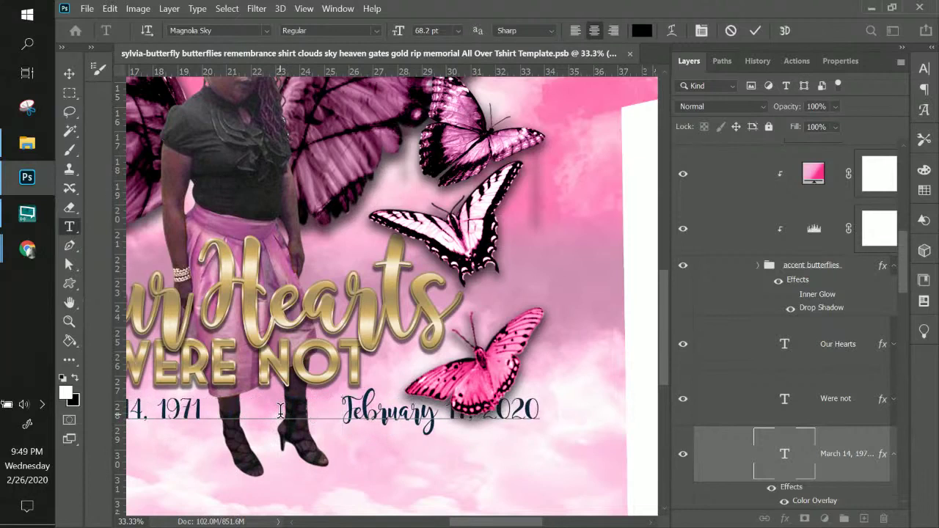
# - Delete the extra spaces after 2020 and commit the text edit
pyautogui.hotkey('ctrl', '-')
pyautogui.hotkey('ctrl', '-')
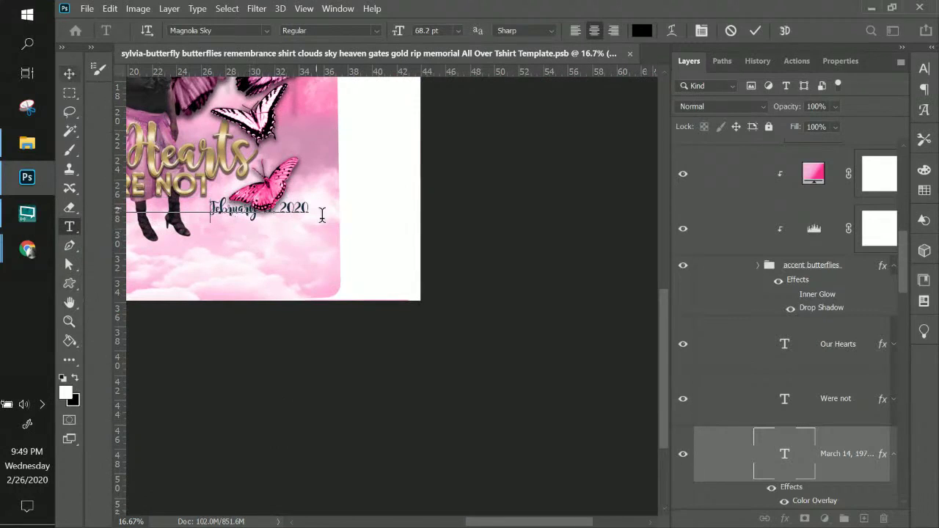
pyautogui.moveTo(309, 211); pyautogui.dragTo(452, 272)
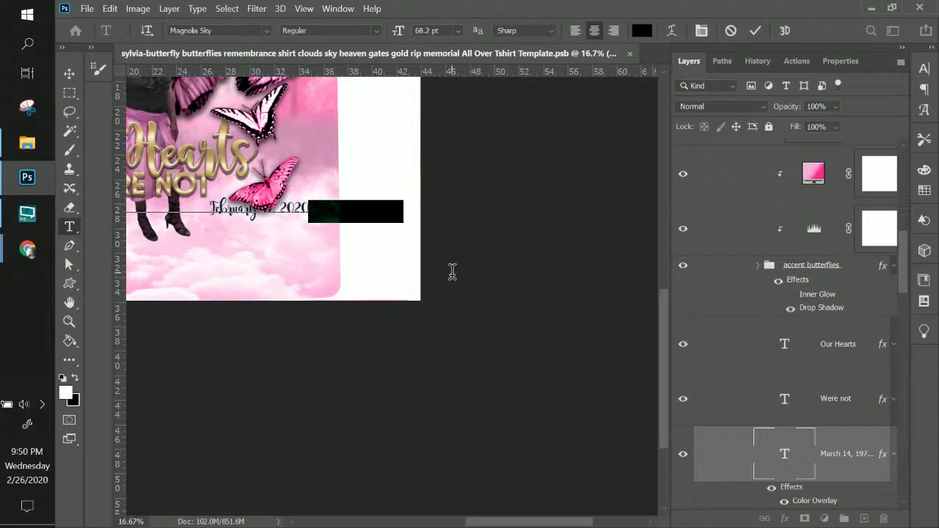
pyautogui.press('BackSpace')
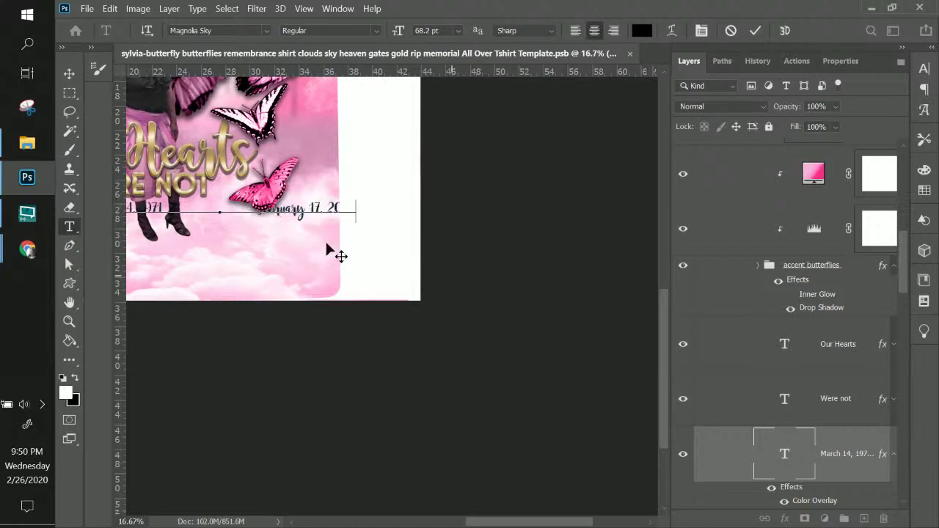
pyautogui.hotkey('ctrl', 'Return')
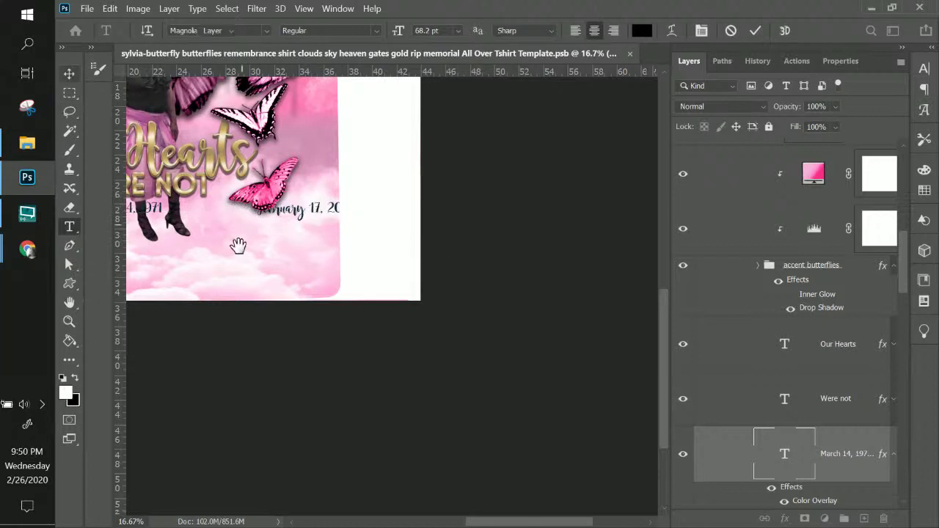
# - Slide the date line left so it sits centred beneath 'Our Hearts Were Not'
pyautogui.moveTo(238, 245); pyautogui.dragTo(488, 314)
pyautogui.press('v')
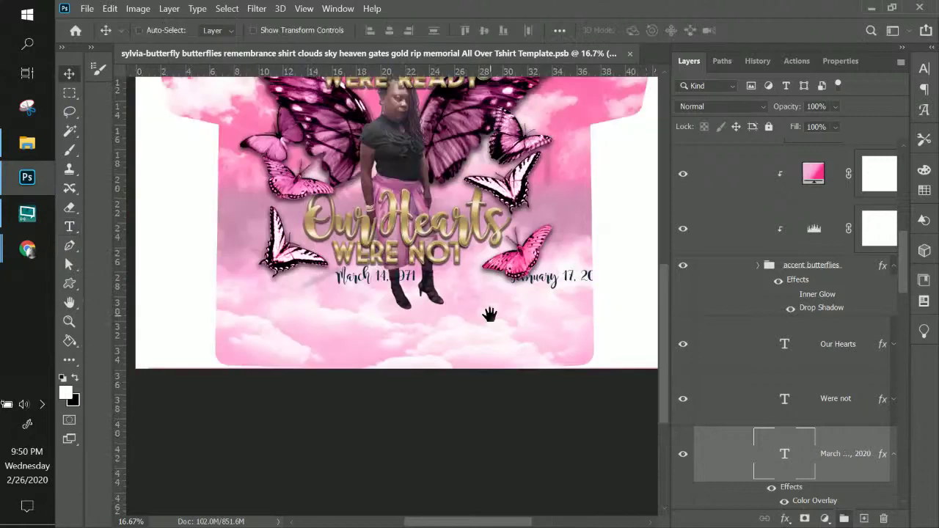
pyautogui.moveTo(562, 293); pyautogui.dragTo(489, 292)
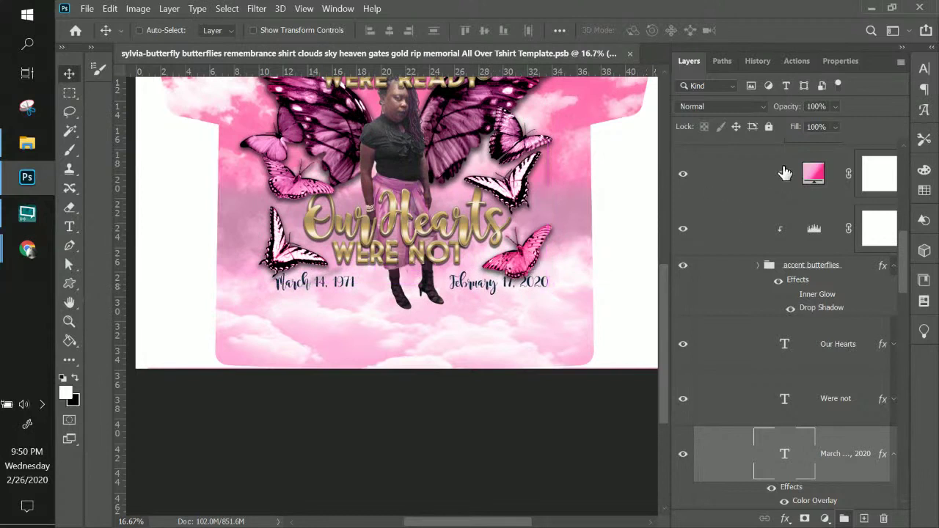
pyautogui.scroll(5, 853, 191)
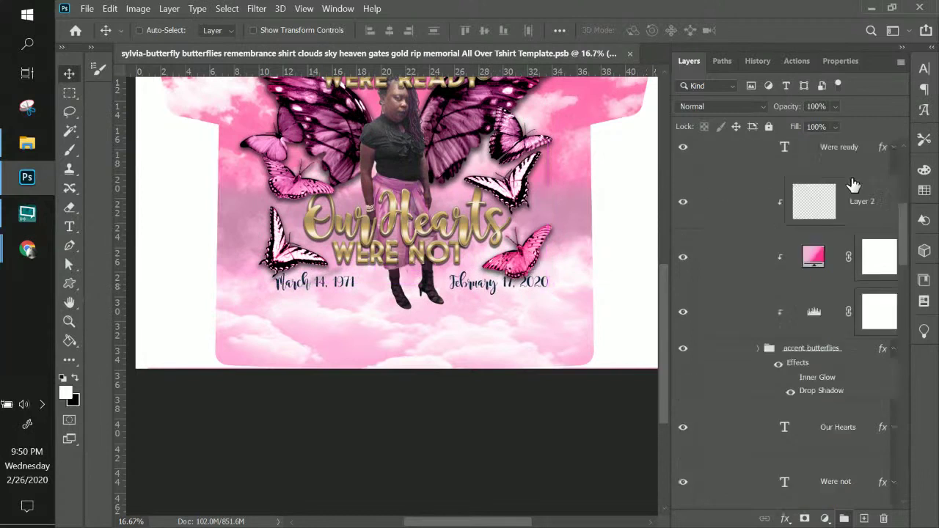
# - Show the TurnOFF4Printing guide layer and delete the gap between 1971 and February
pyautogui.click(683, 253)
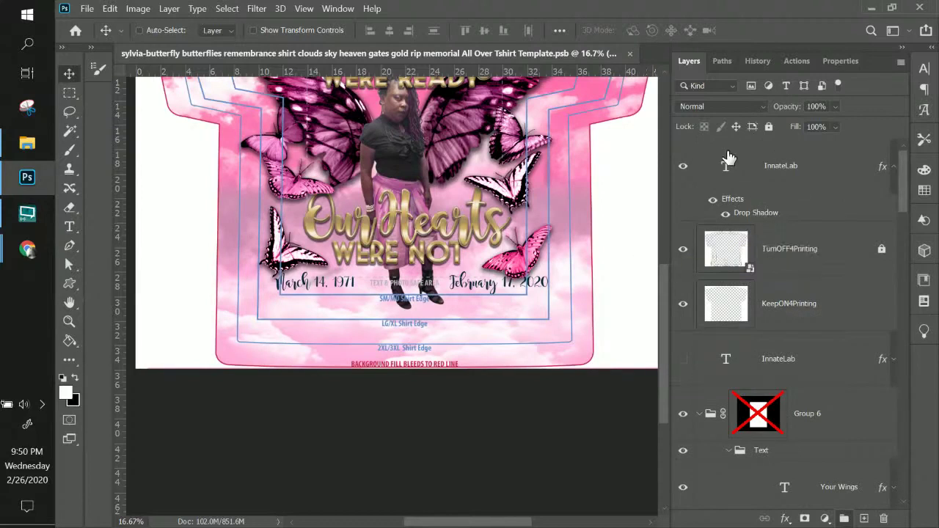
pyautogui.click(70, 227)
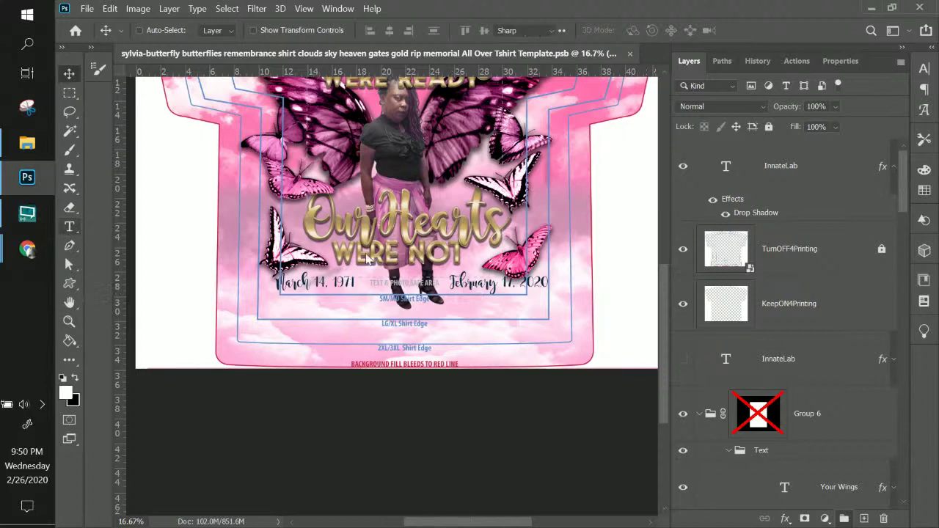
pyautogui.click(323, 283)
pyautogui.click(345, 283)
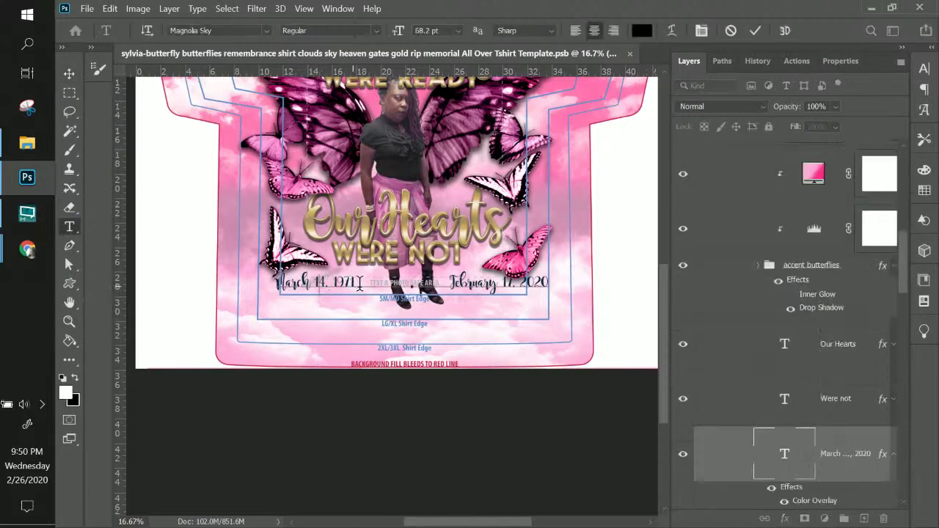
pyautogui.moveTo(374, 283); pyautogui.dragTo(408, 287)
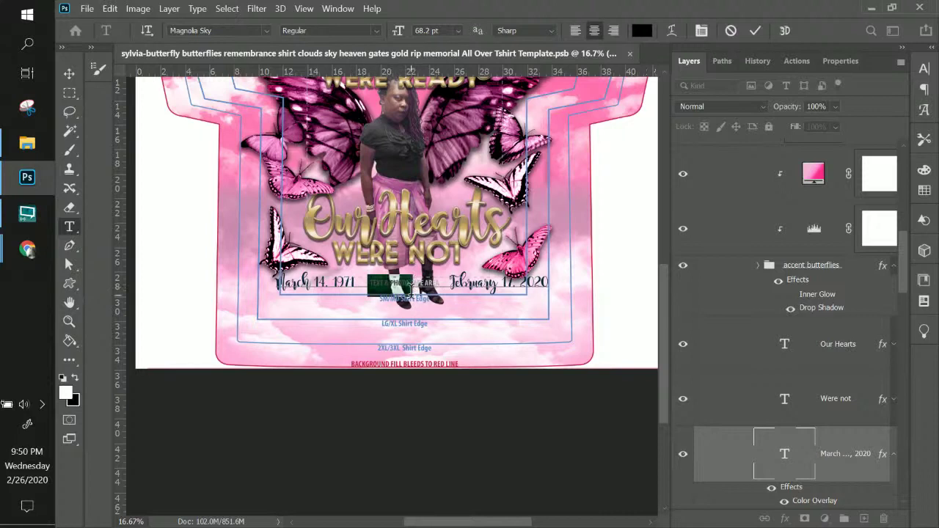
pyautogui.press('BackSpace')
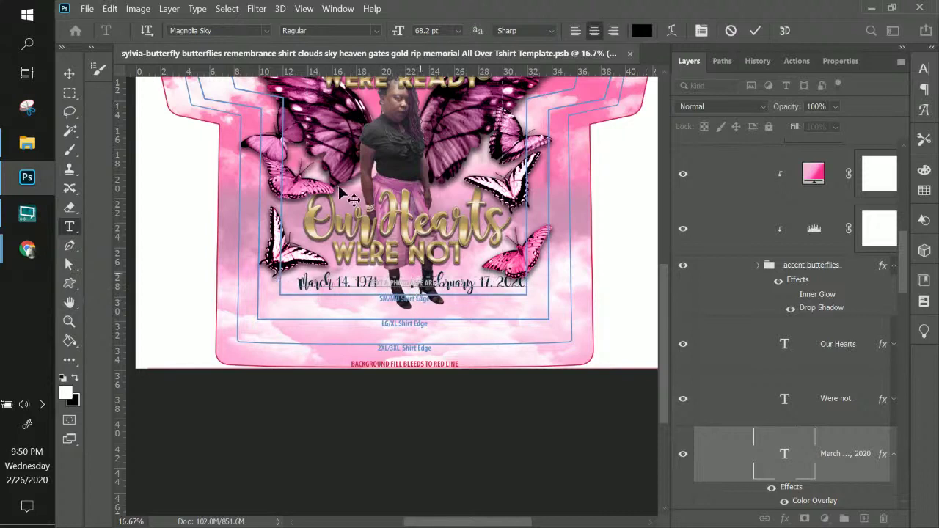
# - Move the date line up under 'Were Not', into the Text group, scaled to 86%
pyautogui.click(69, 74)
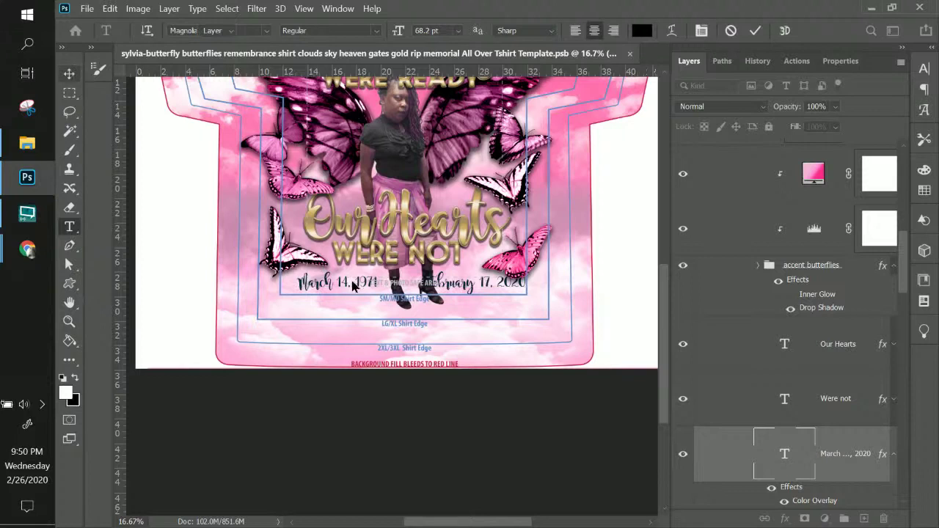
pyautogui.moveTo(357, 285)
pyautogui.mouseDown()
pyautogui.moveTo(354, 273)
pyautogui.moveTo(368, 279)
pyautogui.mouseUp()
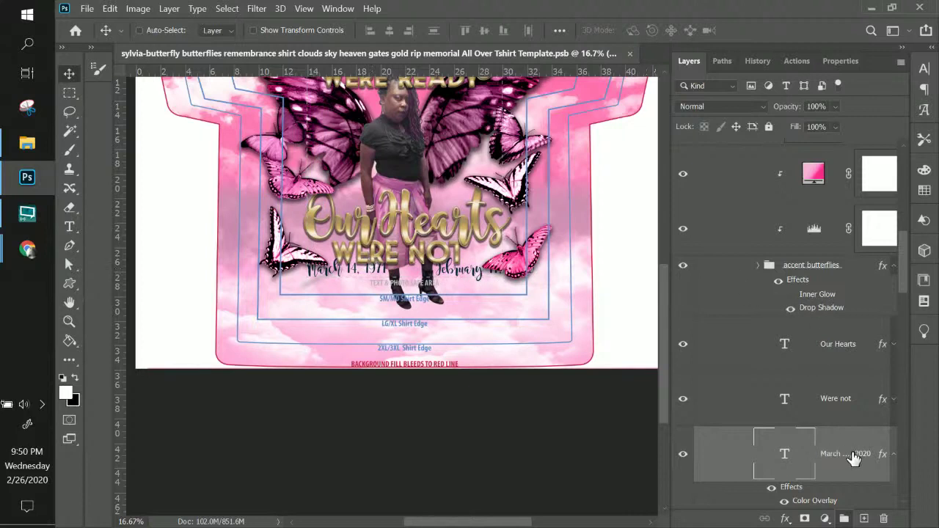
pyautogui.moveTo(853, 444); pyautogui.dragTo(782, 326)
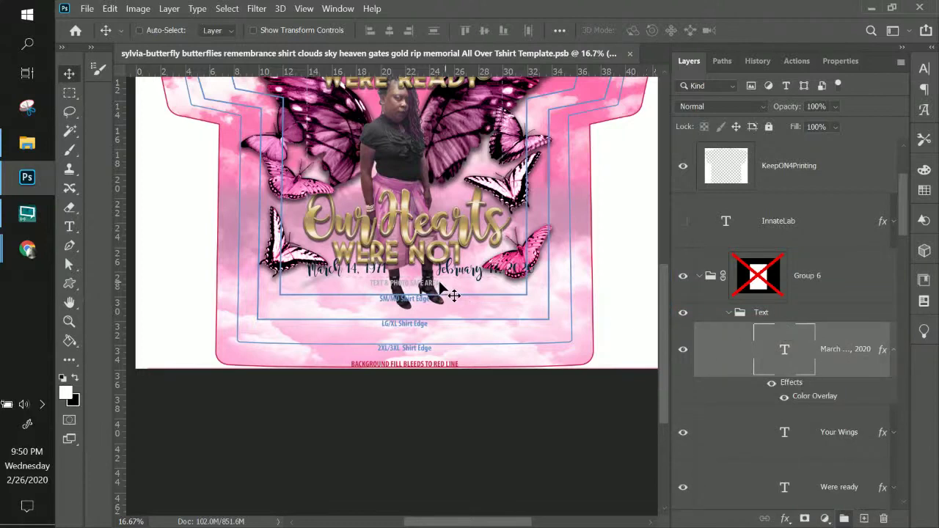
pyautogui.press('ctrl')
pyautogui.hotkey('ctrl', 't')
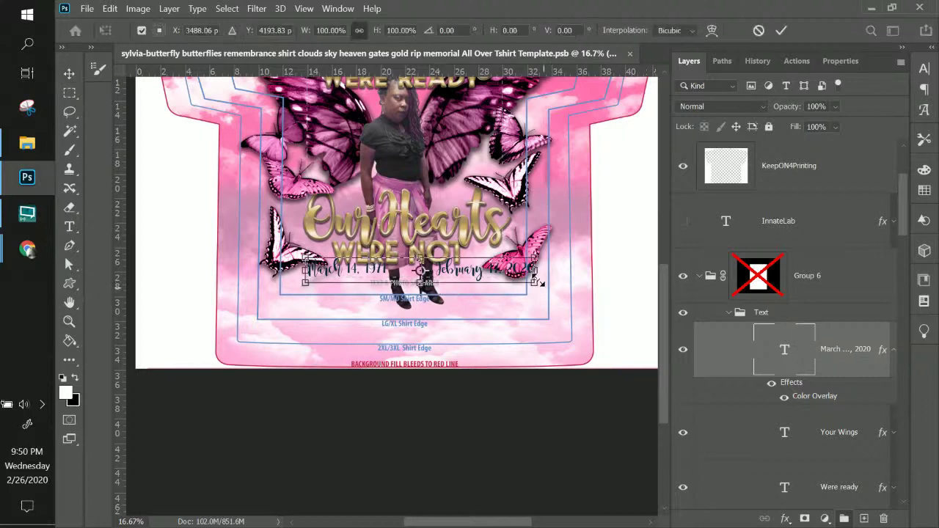
pyautogui.moveTo(532, 260); pyautogui.dragTo(502, 256)
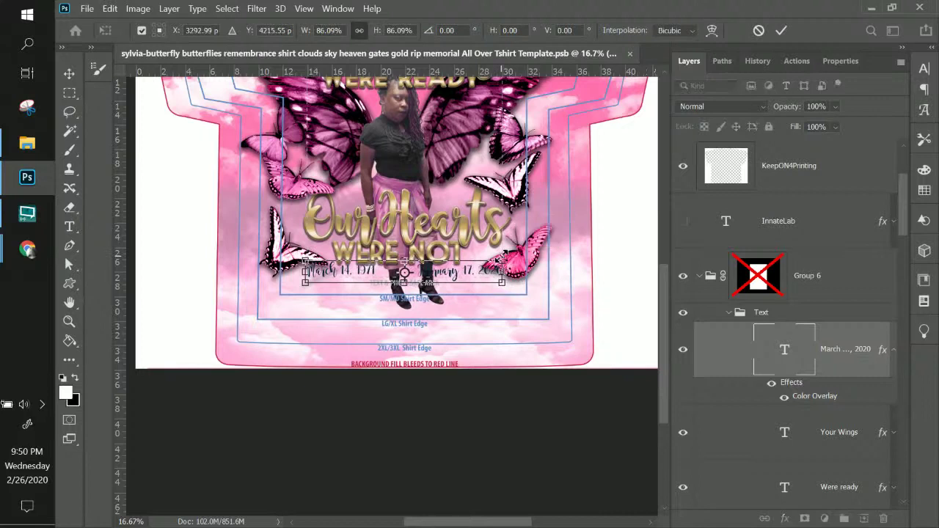
pyautogui.press('Return')
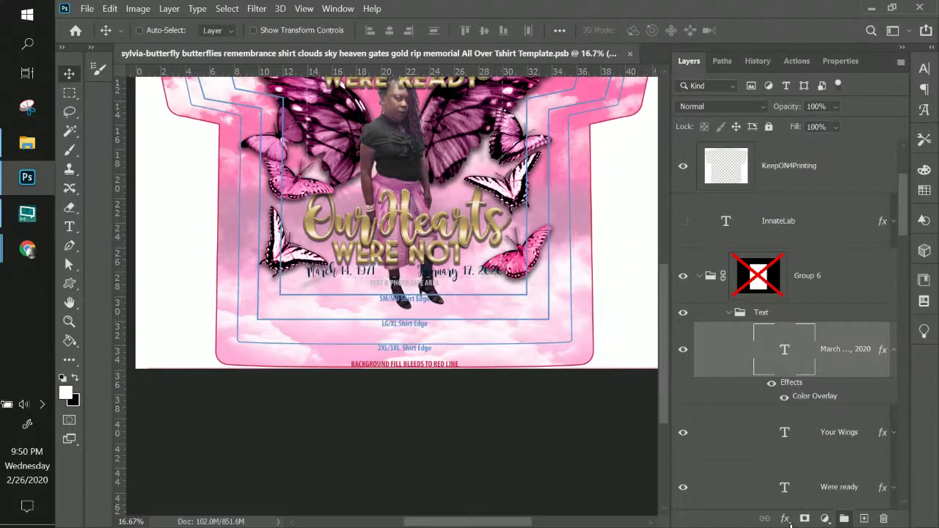
# - Add a white Outer Glow to the date line: 63% opacity, 17% spread, 40 px size
pyautogui.click(783, 518)
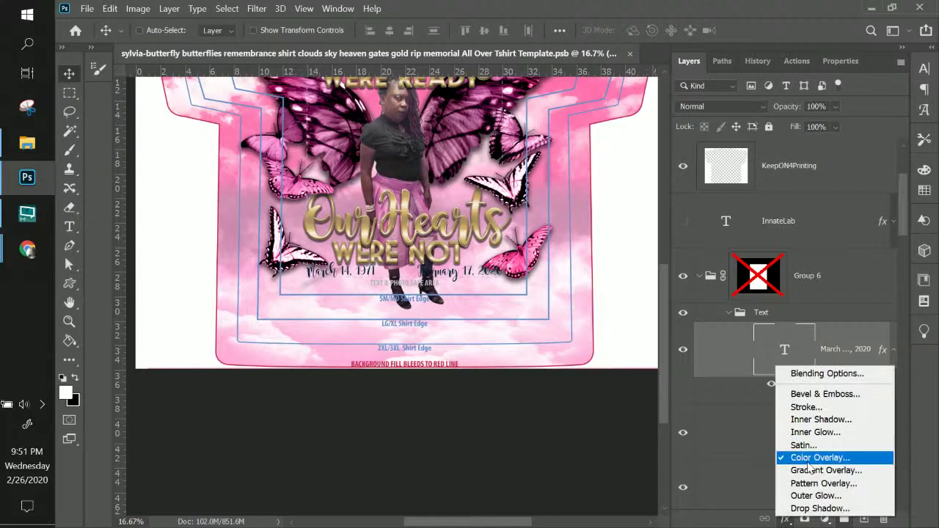
pyautogui.click(816, 496)
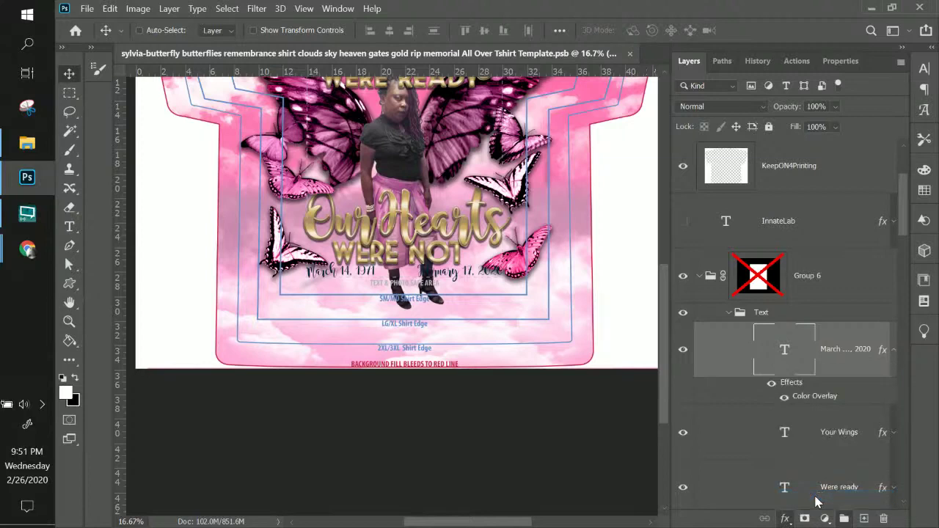
pyautogui.moveTo(469, 81)
pyautogui.mouseDown()
pyautogui.moveTo(696, 97)
pyautogui.moveTo(641, 94)
pyautogui.mouseUp()
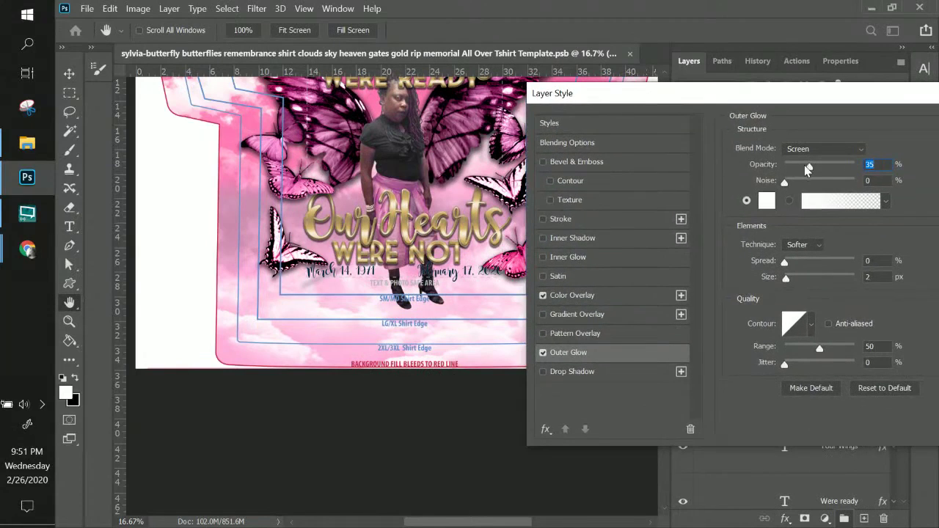
pyautogui.moveTo(820, 167); pyautogui.dragTo(827, 168)
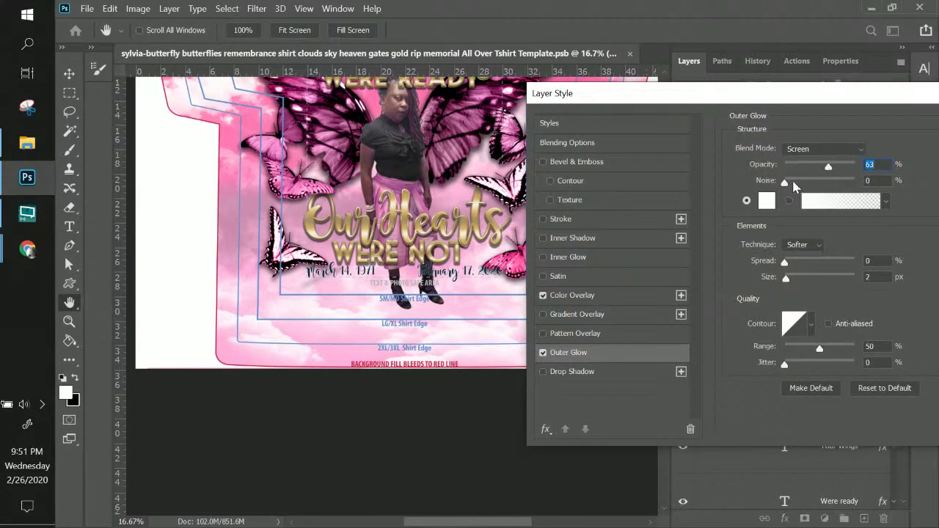
pyautogui.click(796, 261)
pyautogui.moveTo(793, 276); pyautogui.dragTo(800, 278)
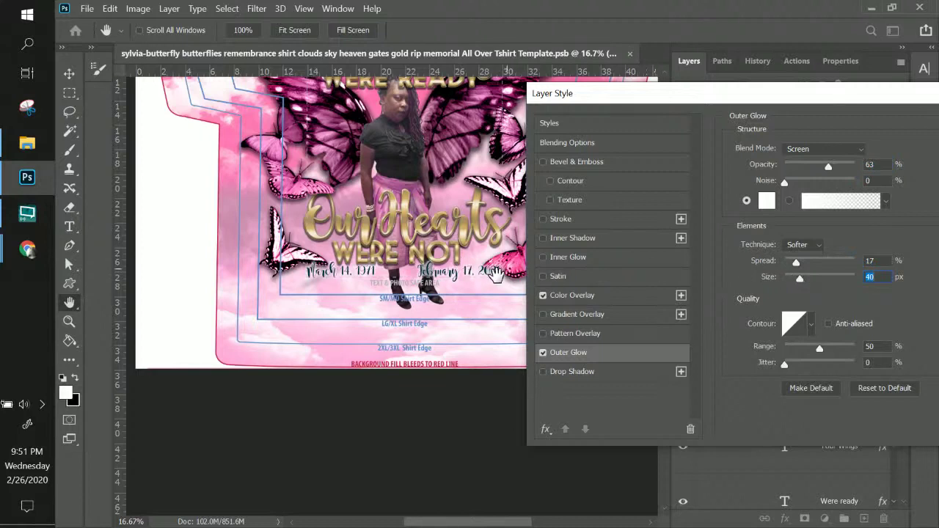
pyautogui.moveTo(660, 93); pyautogui.dragTo(623, 90)
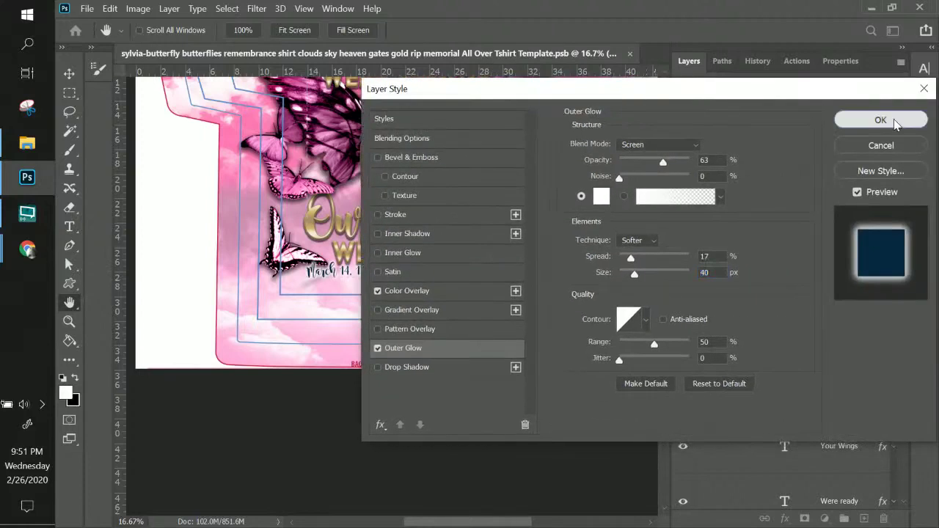
pyautogui.click(873, 123)
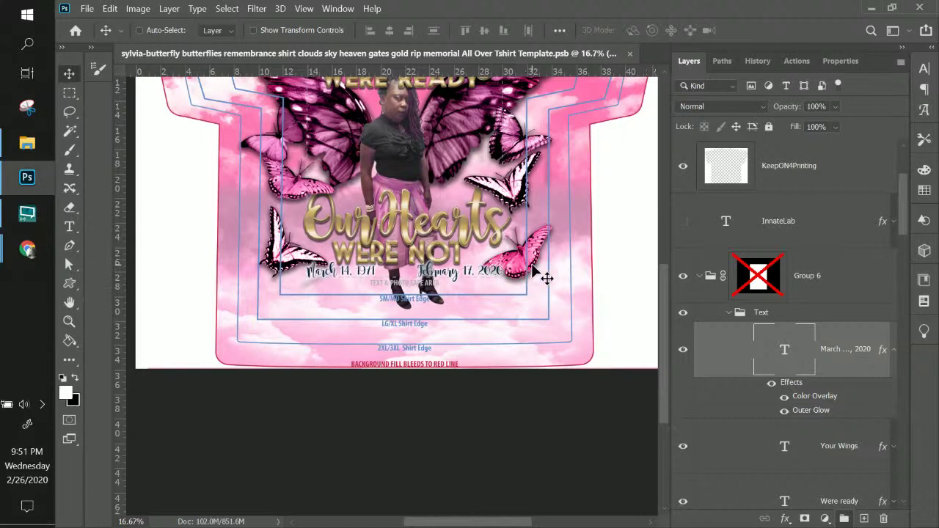
pyautogui.scroll(5, 481, 263)
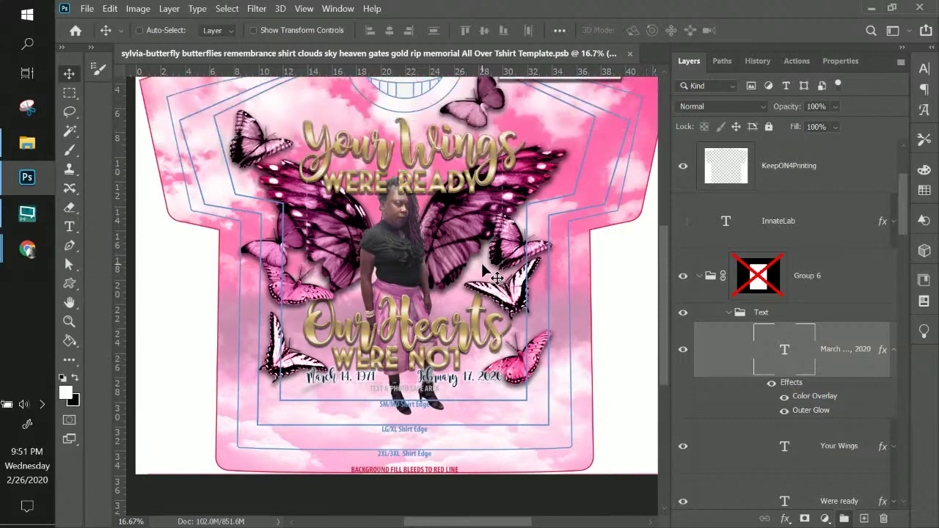
pyautogui.scroll(3, 482, 268)
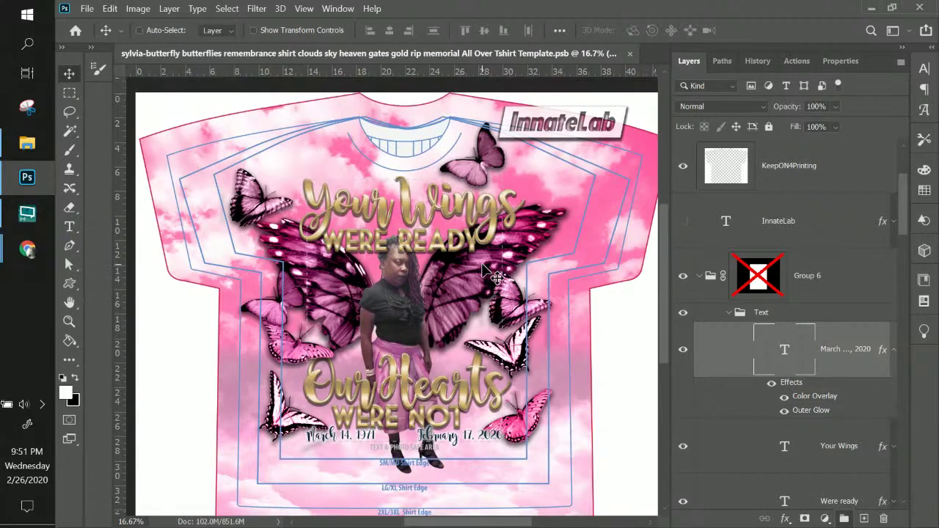
pyautogui.scroll(-3, 481, 263)
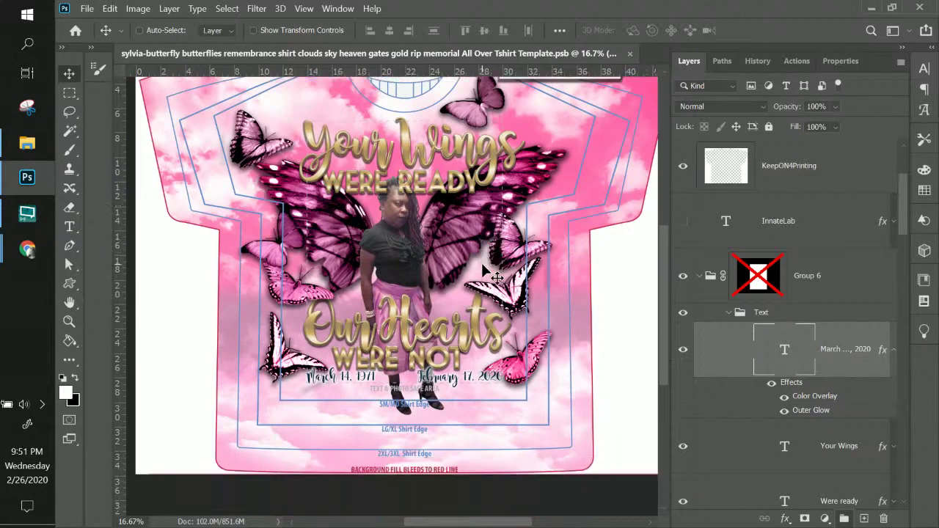
pyautogui.scroll(3, 482, 268)
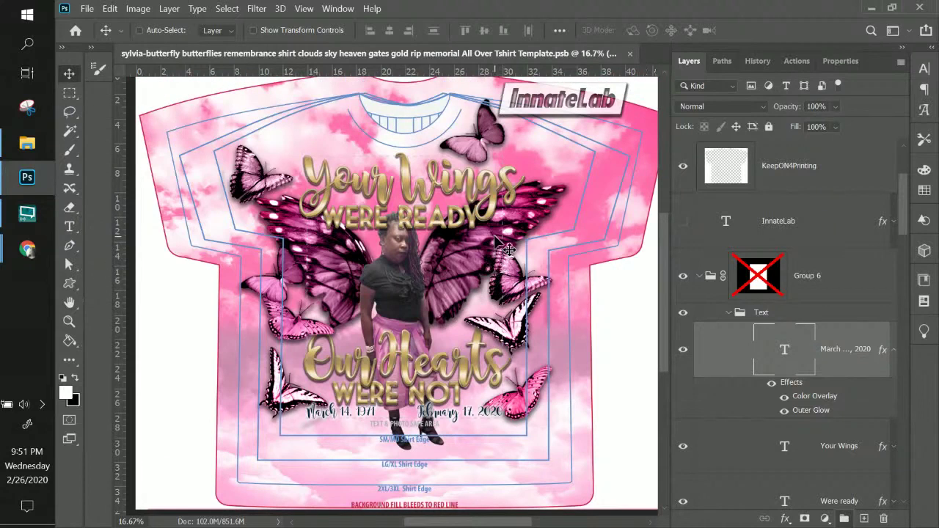
pyautogui.hotkey('ctrl', '-')
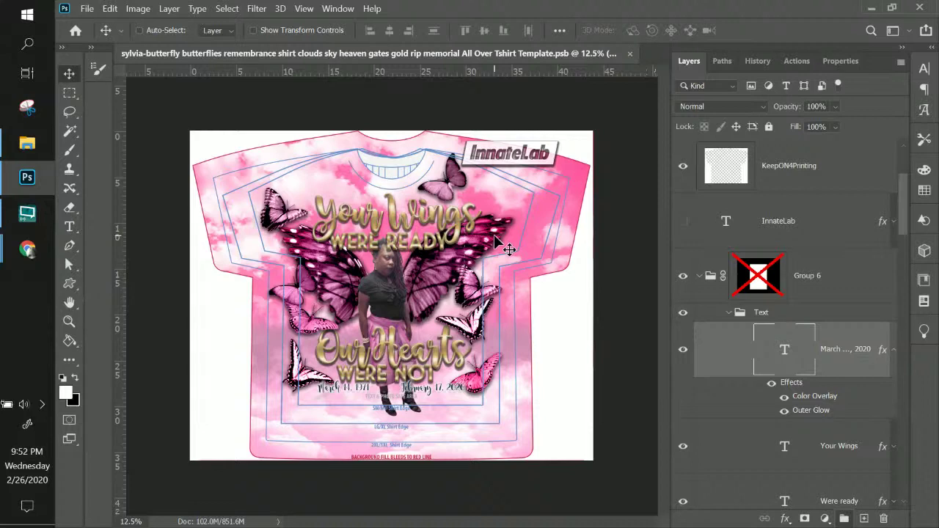
# - Zoom in and Alt-drag a duplicate of the gold Our Hearts script text upward
pyautogui.press('ctrl')
pyautogui.click(27, 250)
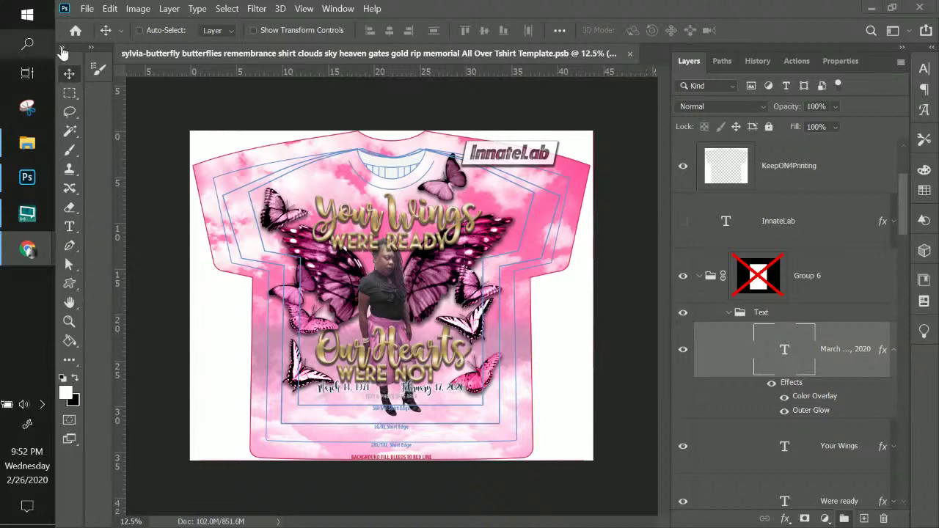
pyautogui.hotkey('ctrl', '+')
pyautogui.hotkey('ctrl', '+')
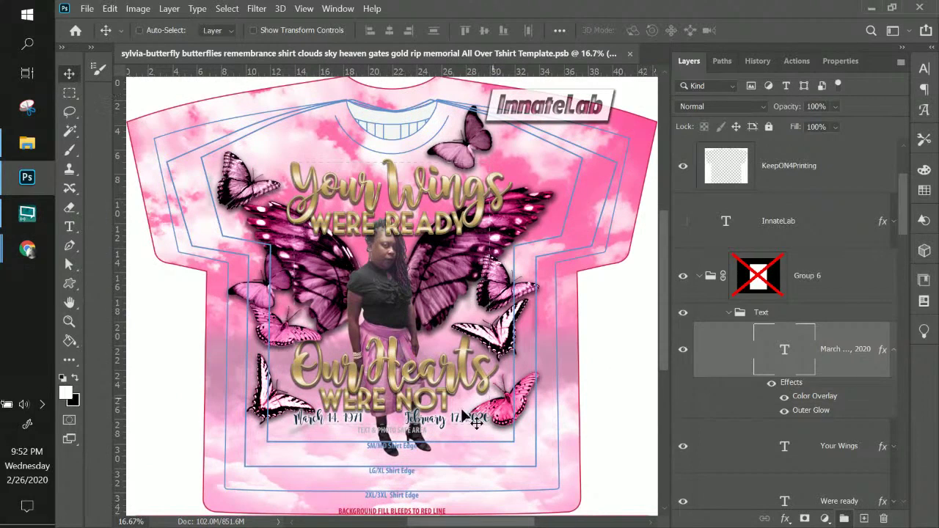
pyautogui.rightClick(433, 374)
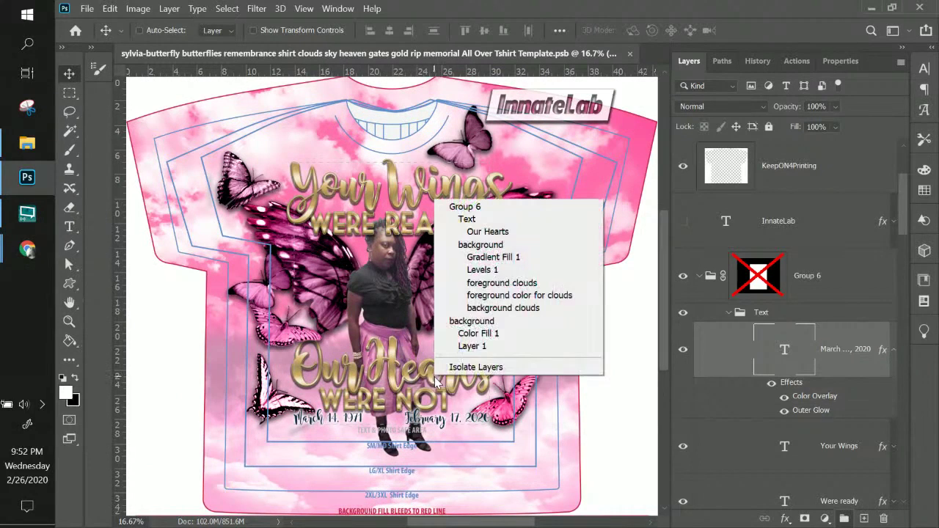
pyautogui.click(485, 231)
pyautogui.keyDown('alt'); pyautogui.moveTo(433, 379); pyautogui.dragTo(432, 315); pyautogui.keyUp('alt')
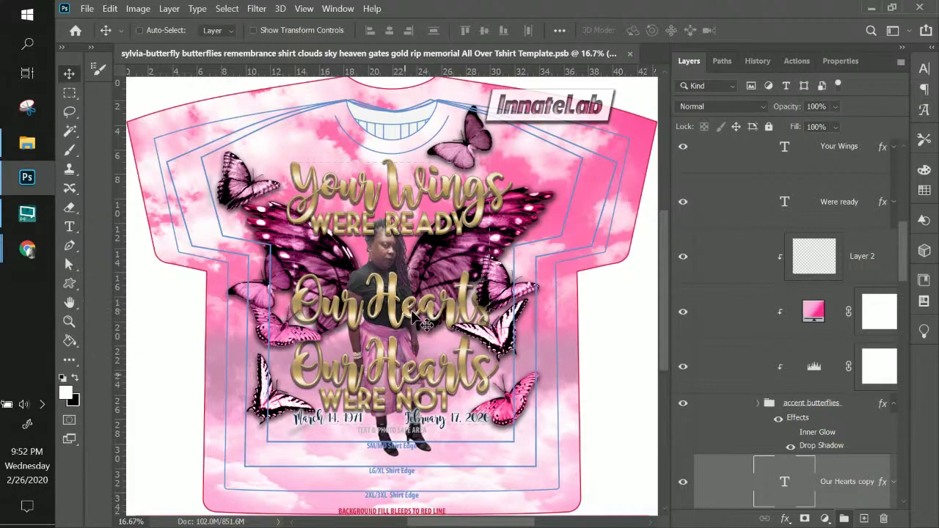
# - Replace the copy's words with the honoree's name, scale it to 39.85%, and place it above Our Hearts
pyautogui.doubleClick(785, 484)
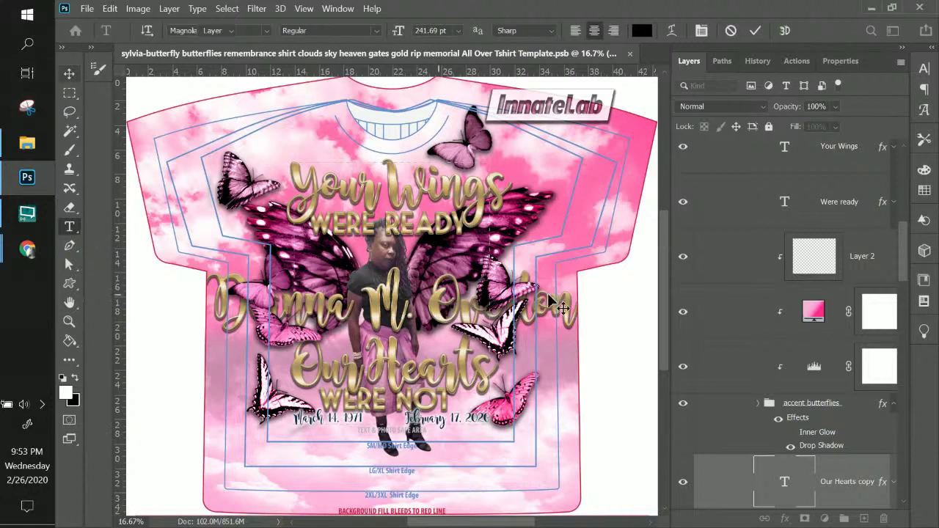
pyautogui.hotkey('ctrl', 't')
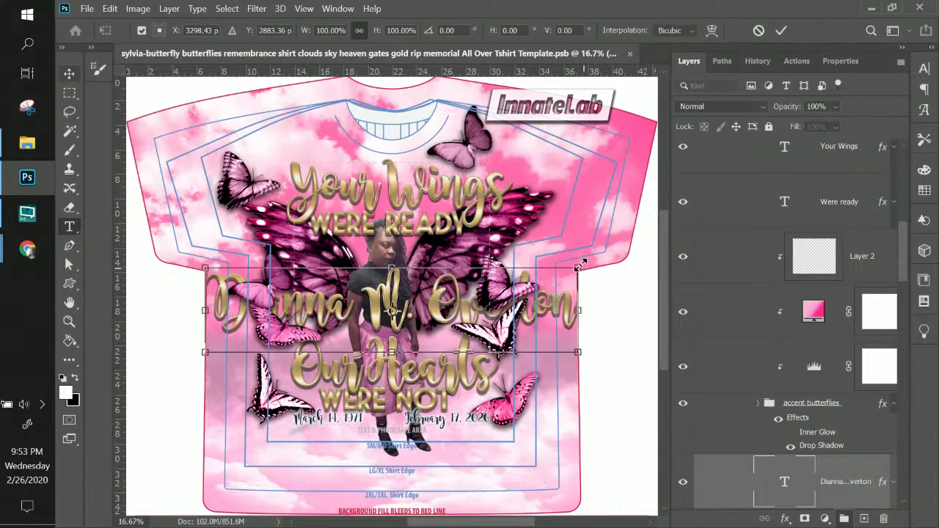
pyautogui.moveTo(501, 289); pyautogui.dragTo(204, 296)
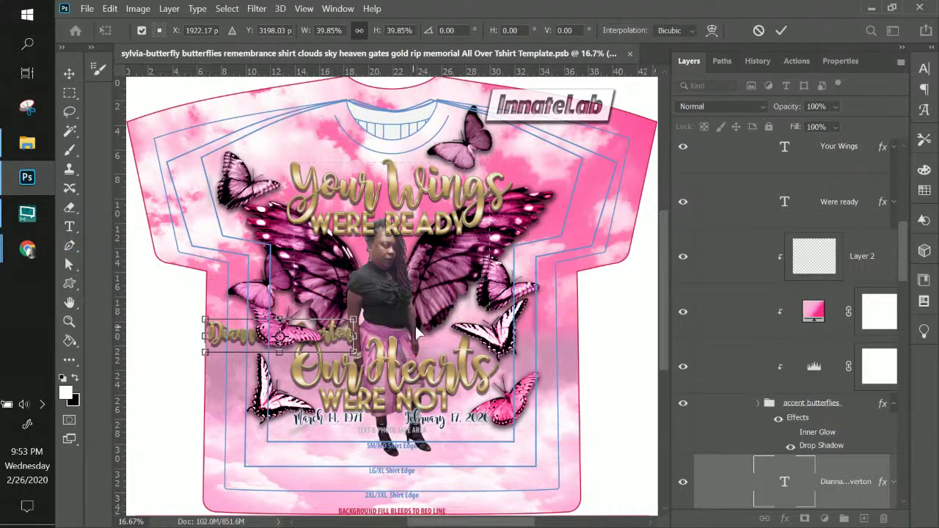
pyautogui.moveTo(335, 336); pyautogui.dragTo(441, 327)
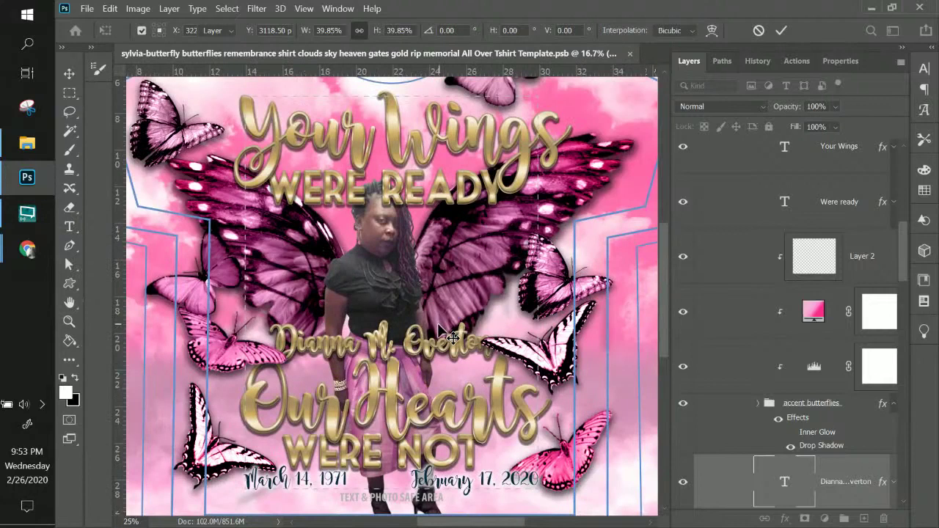
pyautogui.press('Return')
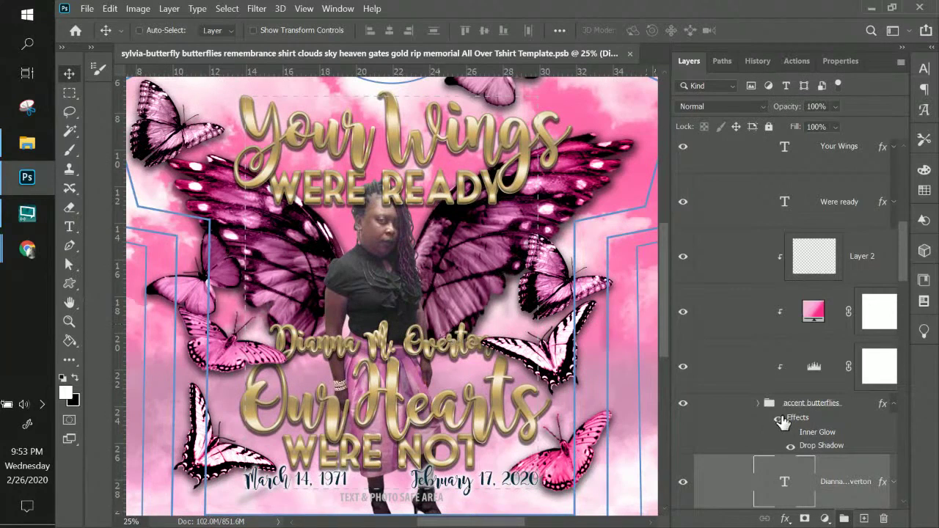
pyautogui.scroll(-1, 783, 425)
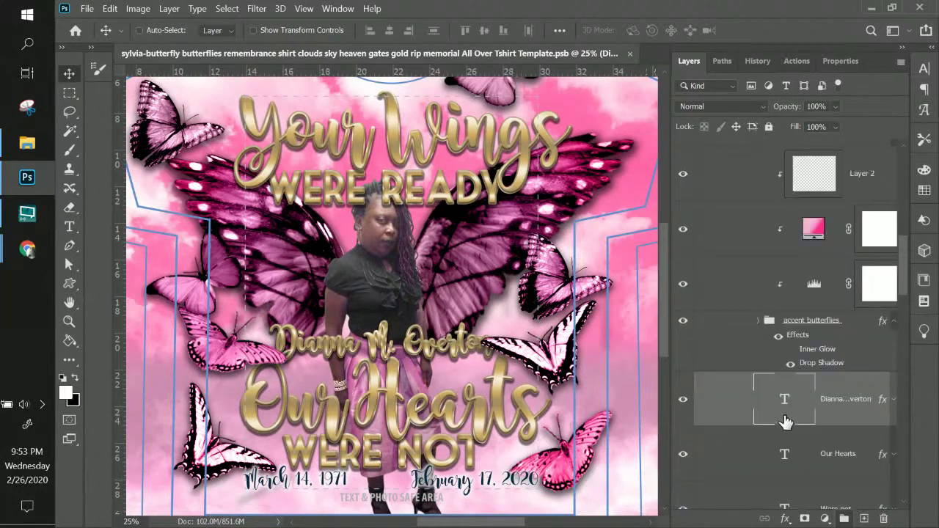
# - In the name's Layer Style, try a Color Overlay and then switch it off
pyautogui.doubleClick(876, 392)
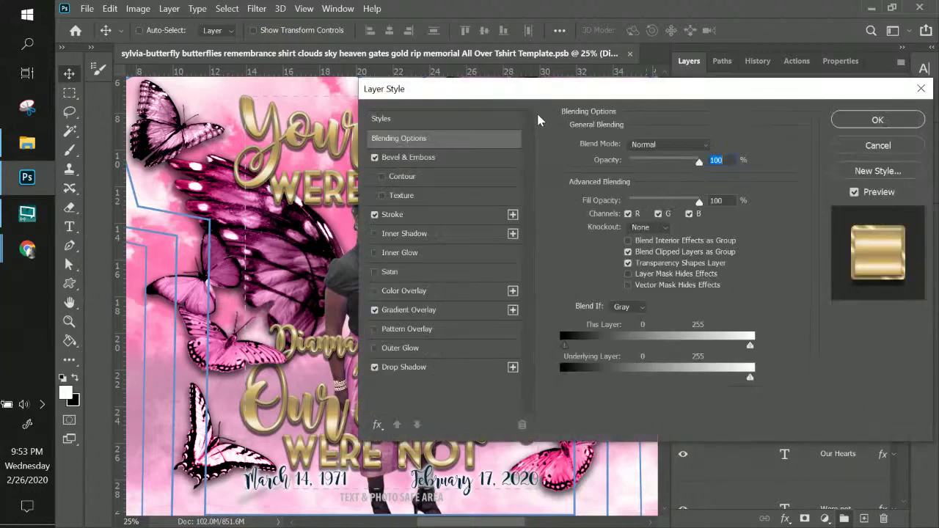
pyautogui.moveTo(542, 89); pyautogui.dragTo(637, 98)
pyautogui.click(488, 299)
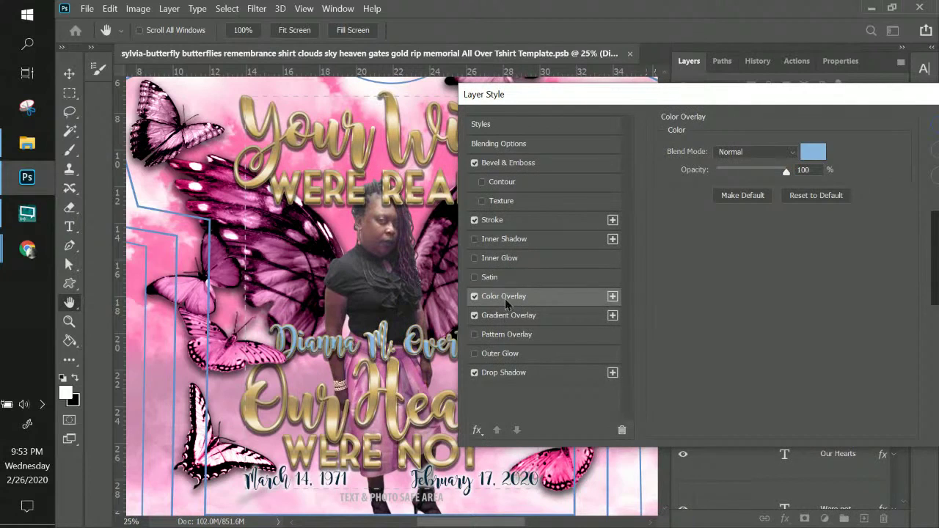
pyautogui.click(814, 153)
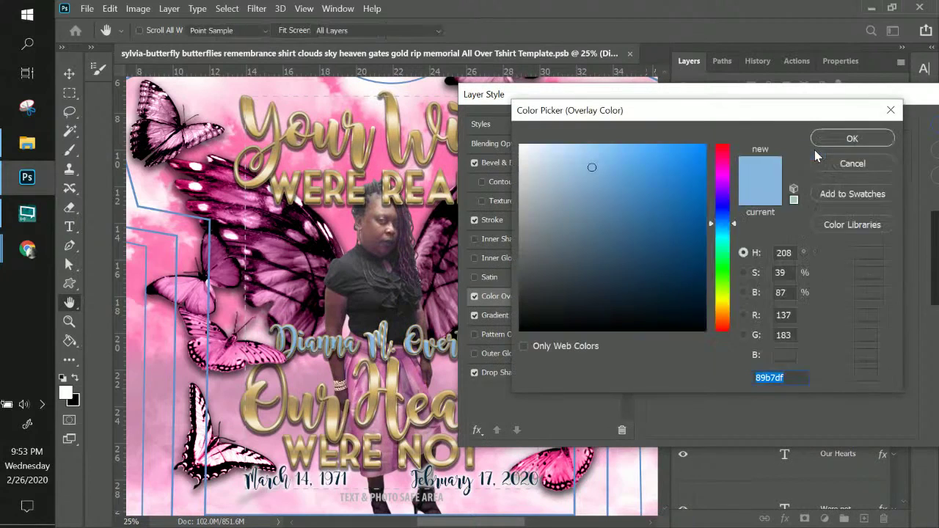
pyautogui.click(855, 163)
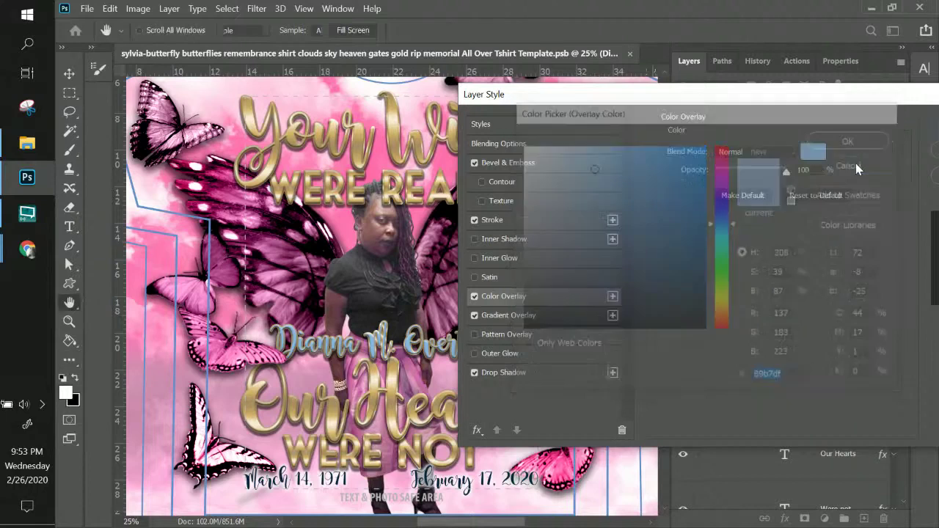
pyautogui.click(476, 298)
# - Give the name a Gradient Overlay using a pink preset at 69% scale
pyautogui.click(539, 318)
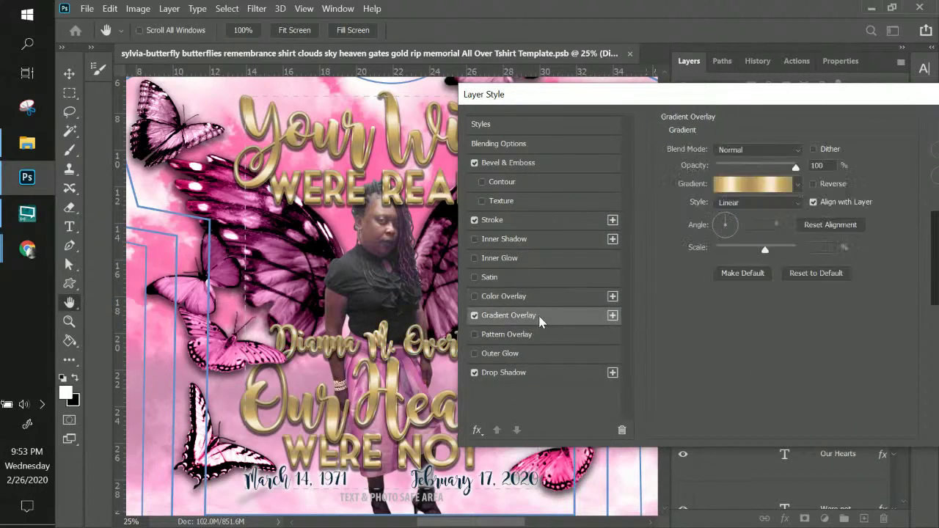
pyautogui.click(777, 185)
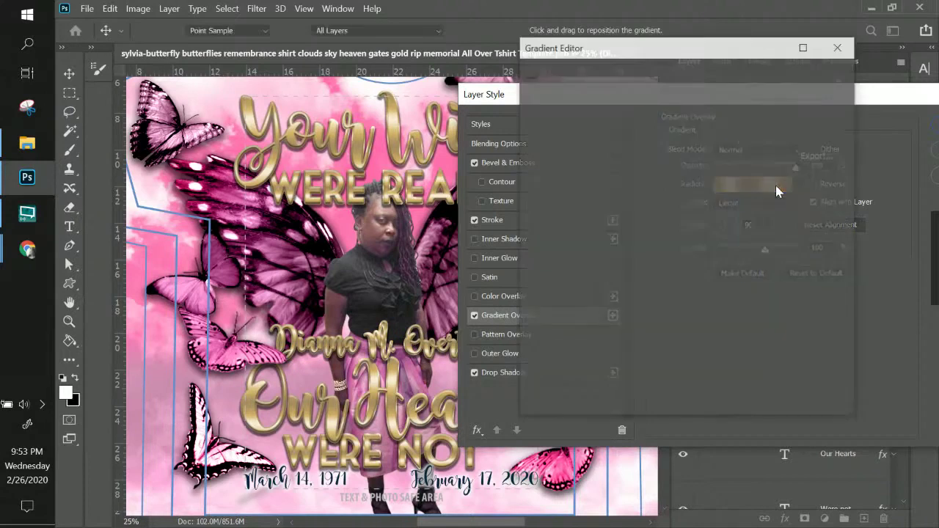
pyautogui.scroll(-2, 656, 167)
pyautogui.scroll(-3, 657, 168)
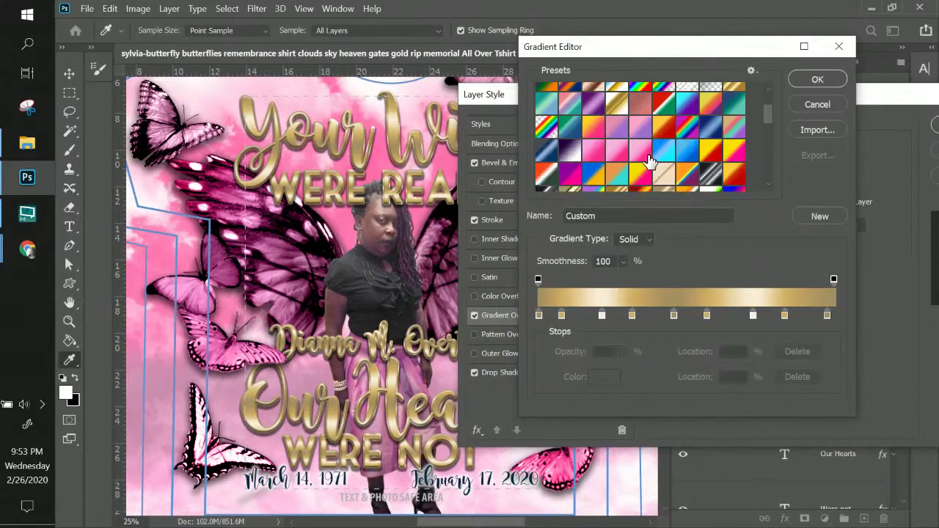
pyautogui.click(645, 153)
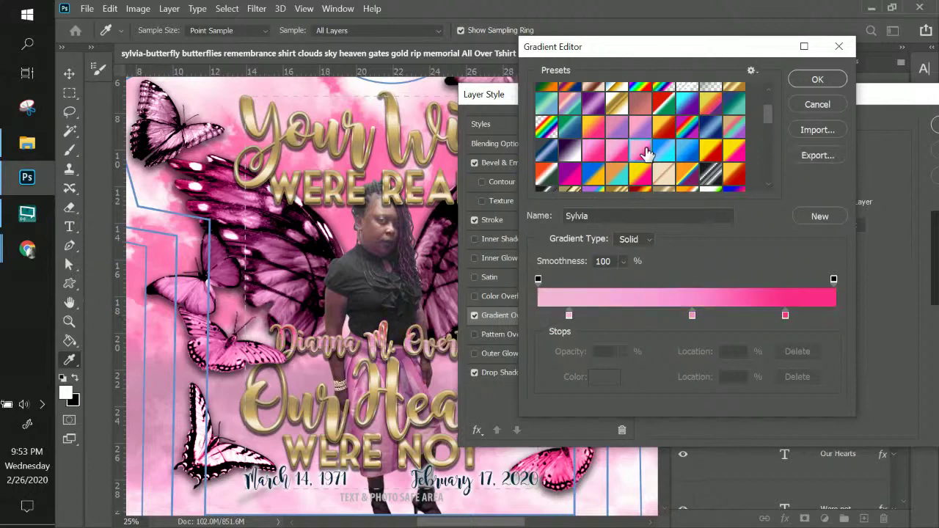
pyautogui.click(799, 83)
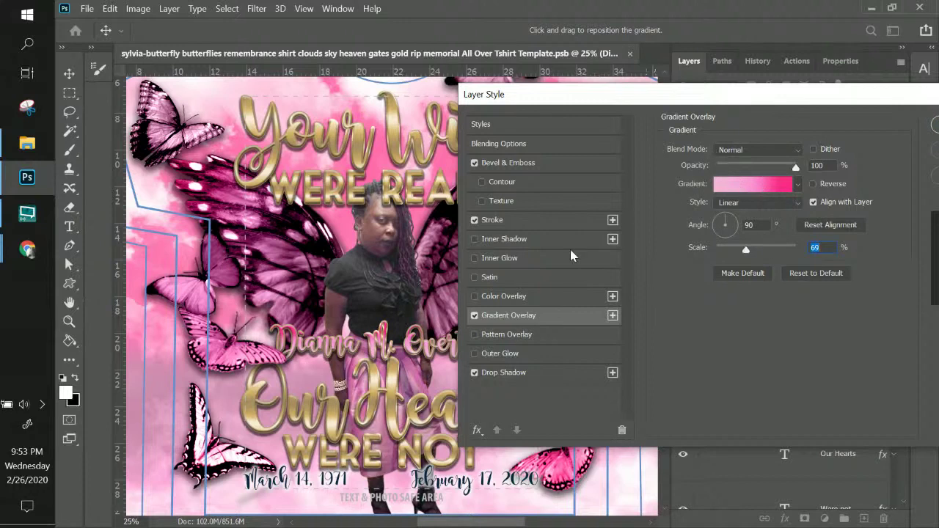
pyautogui.click(524, 224)
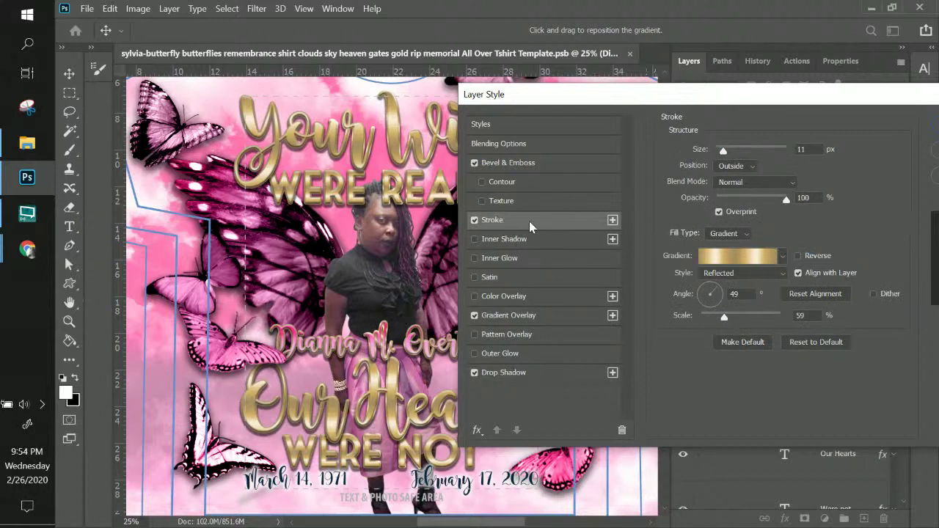
# - Add an outside stroke to the name filled with a silver reflected gradient preset
pyautogui.click(612, 221)
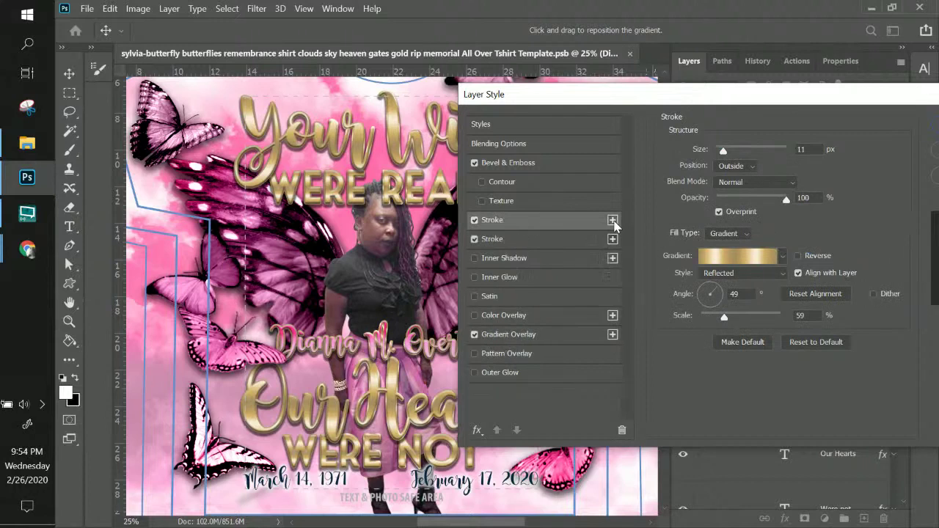
pyautogui.click(726, 255)
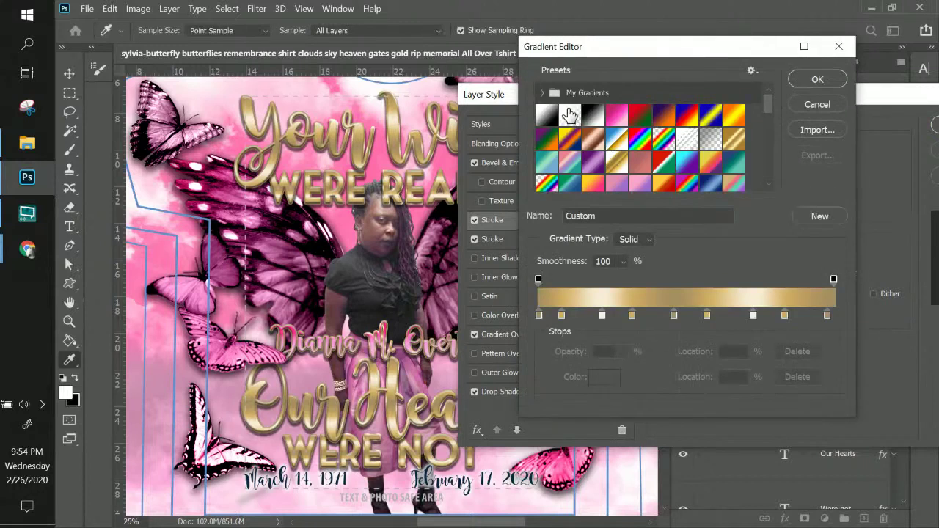
pyautogui.scroll(-4, 642, 153)
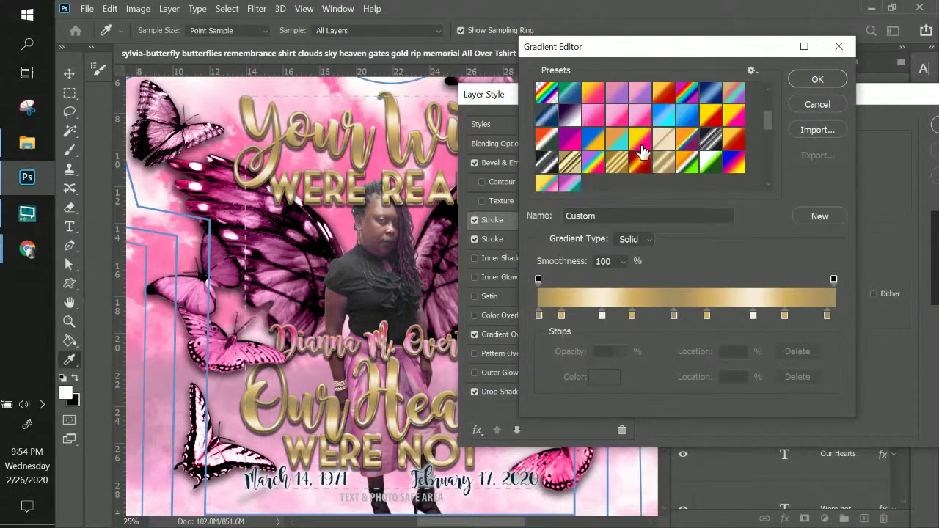
pyautogui.click(708, 143)
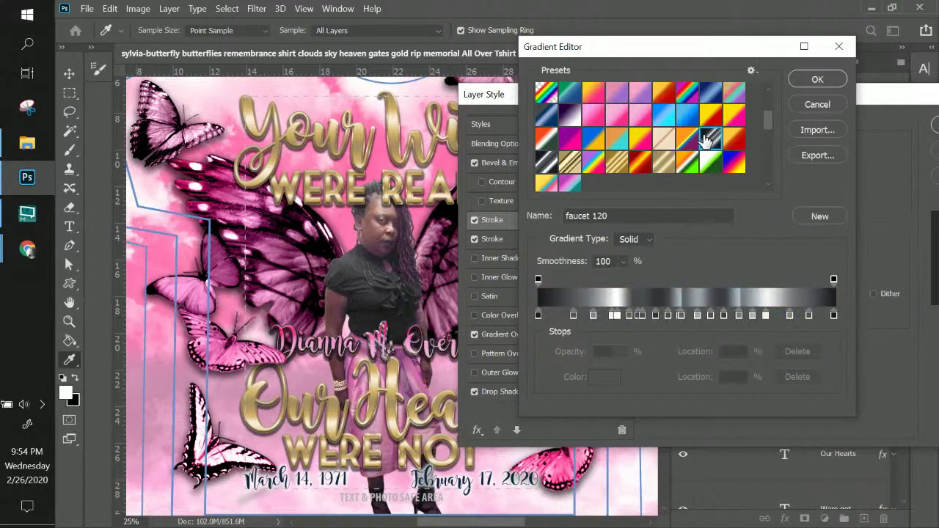
pyautogui.click(547, 162)
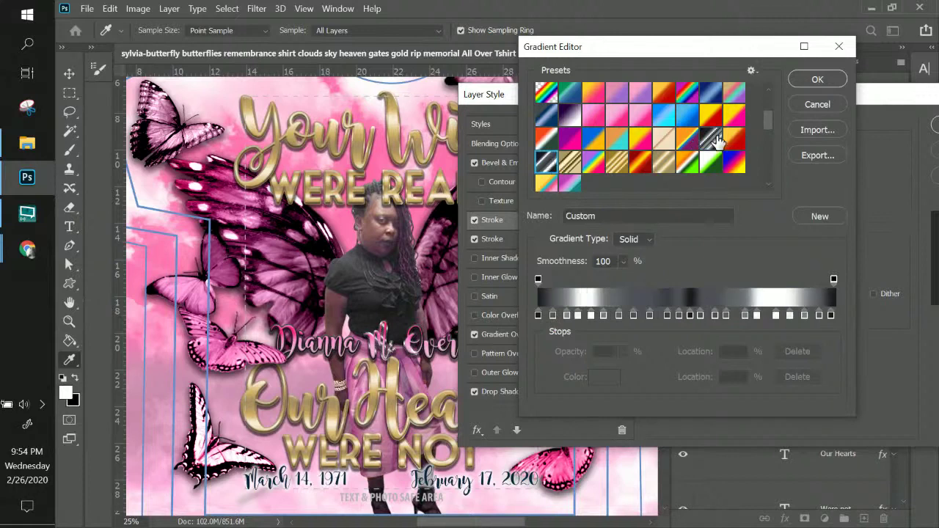
pyautogui.scroll(2, 665, 173)
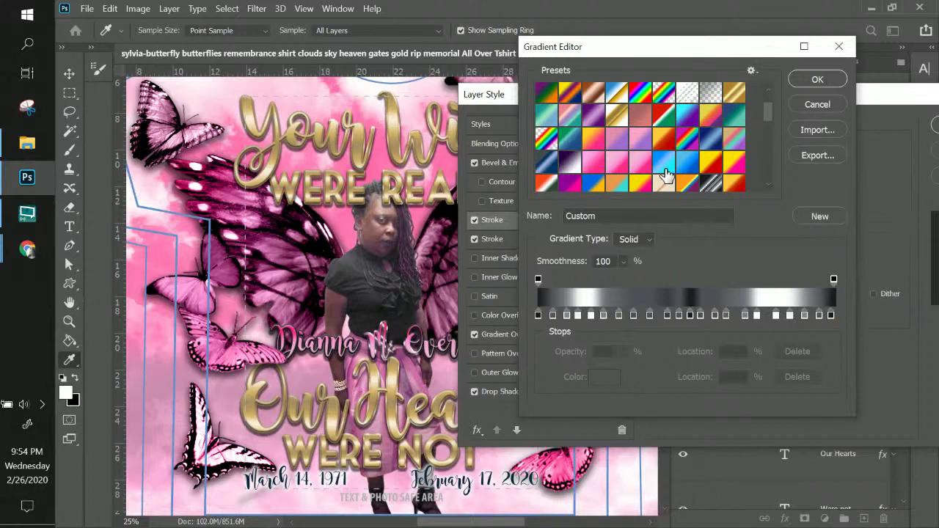
# - Delete the extra stops from the silver gradient, including the white 17% and 85% stops
pyautogui.click(590, 316)
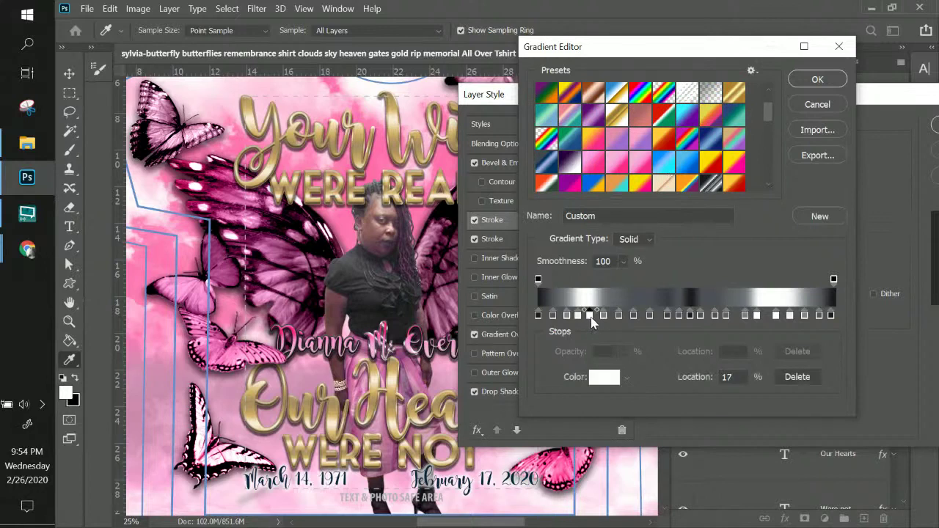
pyautogui.click(798, 377)
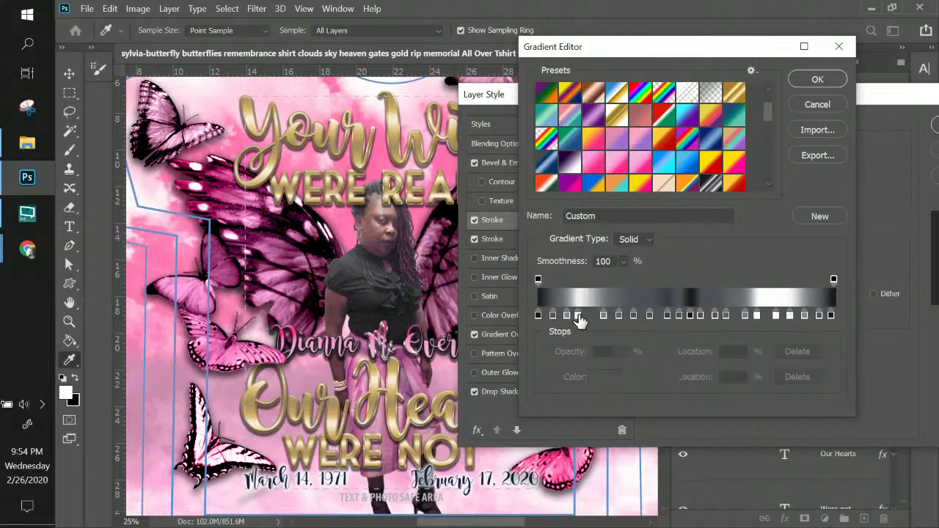
pyautogui.click(777, 317)
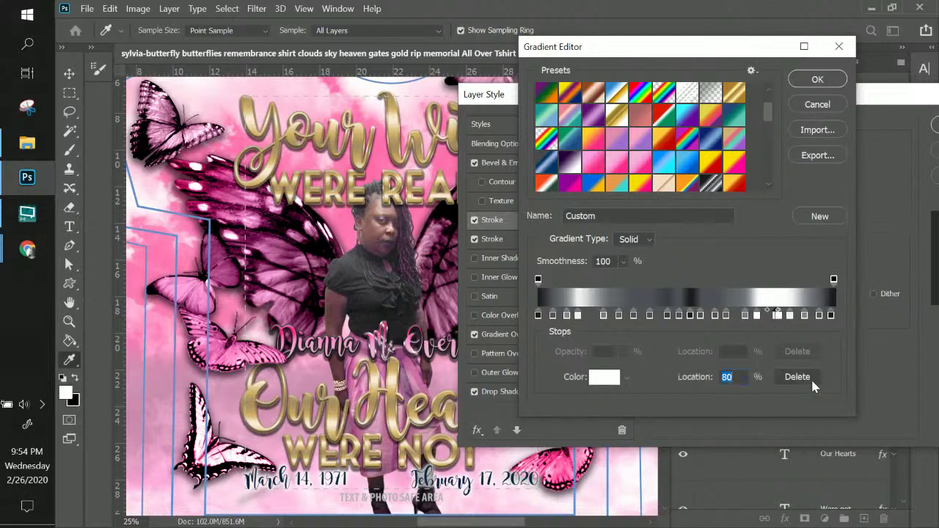
pyautogui.click(807, 377)
pyautogui.click(779, 316)
pyautogui.click(798, 377)
pyautogui.click(758, 316)
pyautogui.click(798, 377)
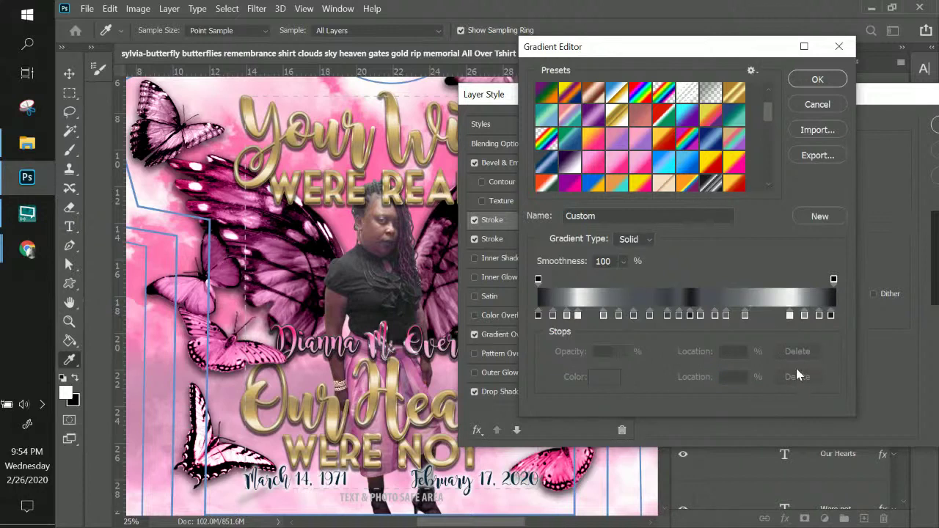
pyautogui.click(790, 316)
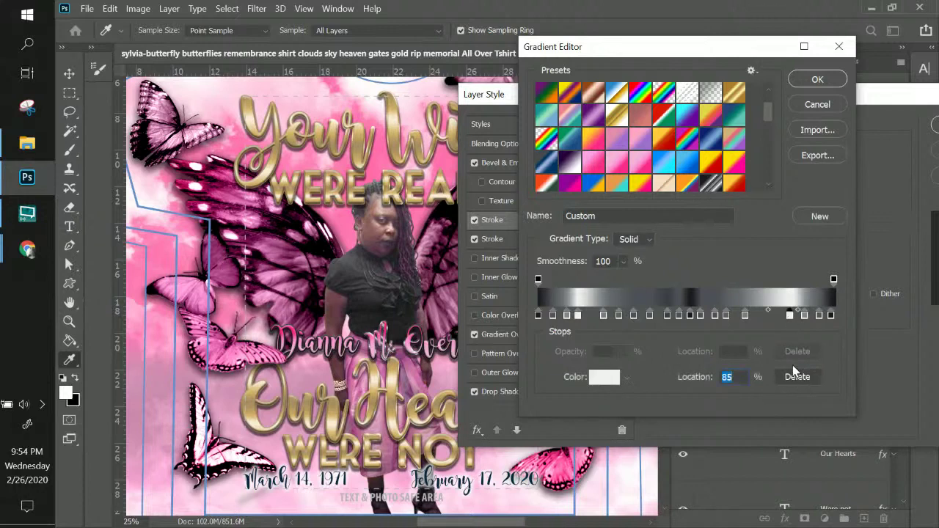
pyautogui.click(799, 378)
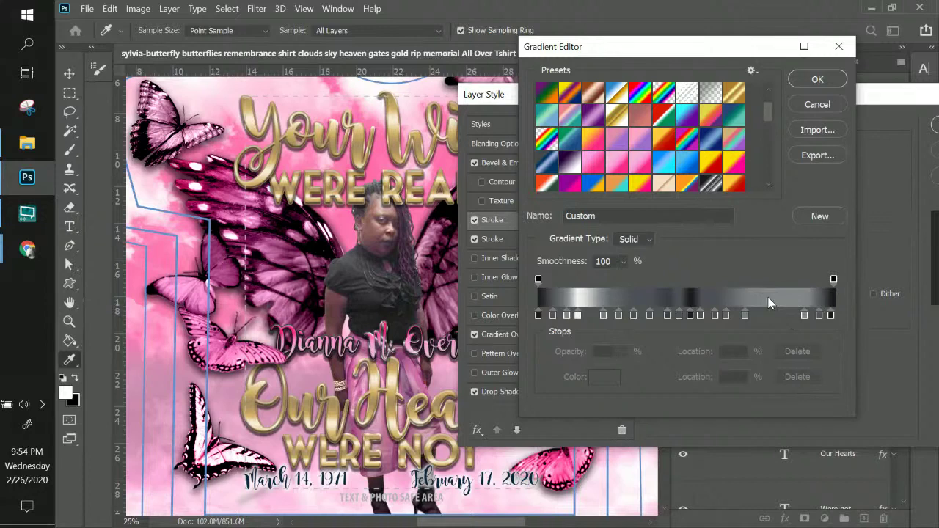
# - Remove the last extra stop and apply the 11 px silver gradient stroke to the name
pyautogui.click(579, 315)
pyautogui.click(790, 376)
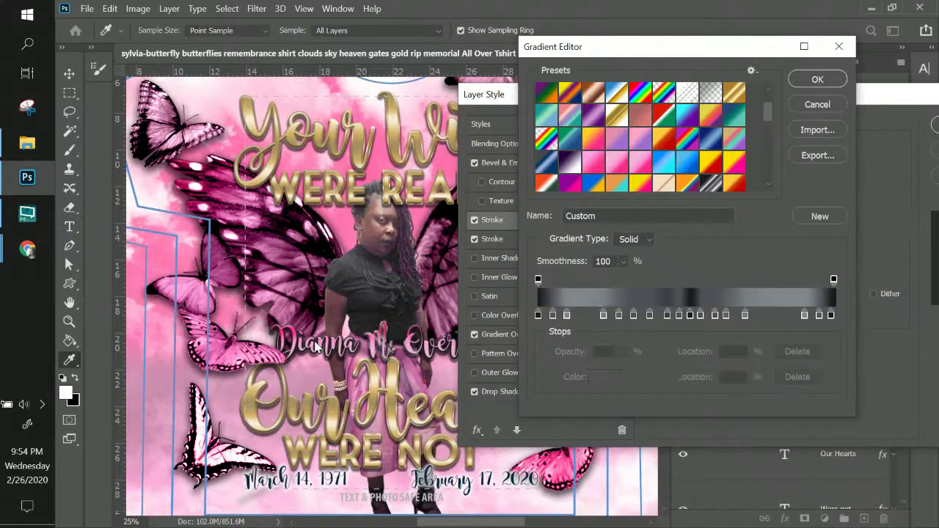
pyautogui.click(817, 80)
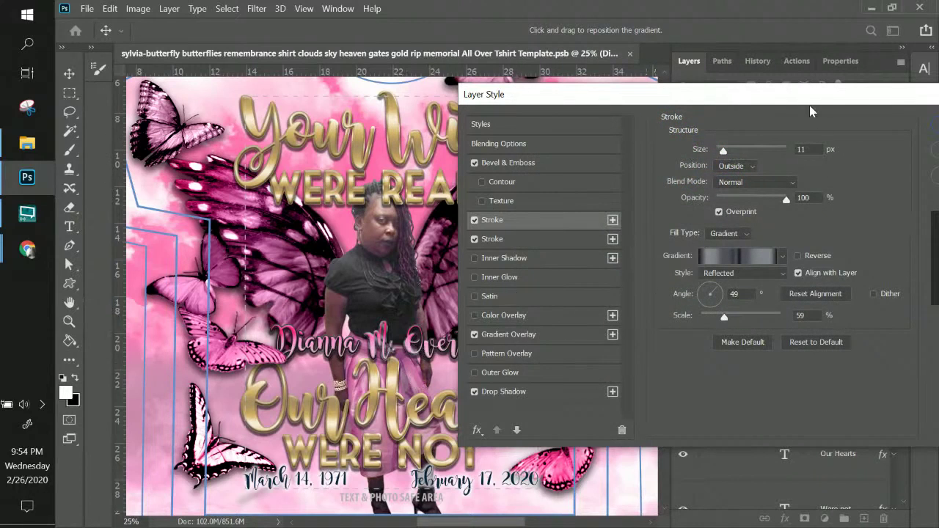
pyautogui.moveTo(810, 106); pyautogui.dragTo(645, 97)
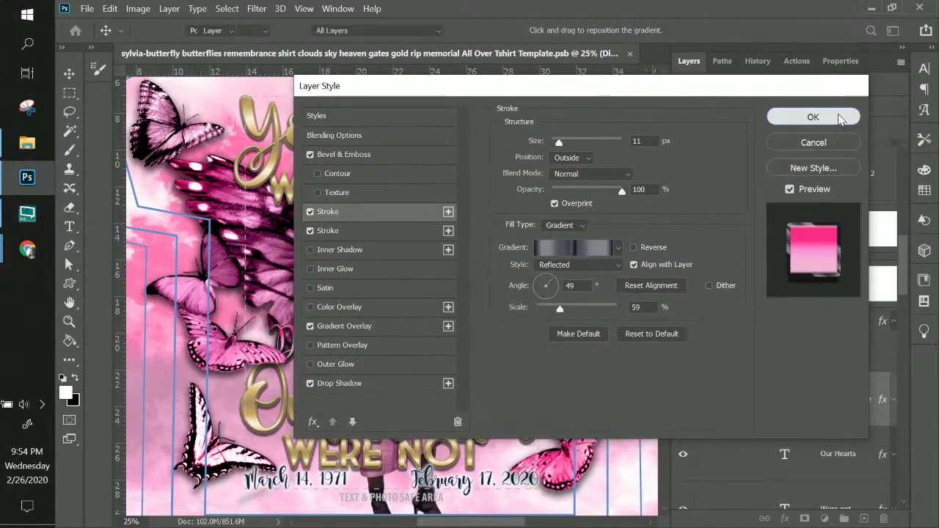
pyautogui.click(813, 118)
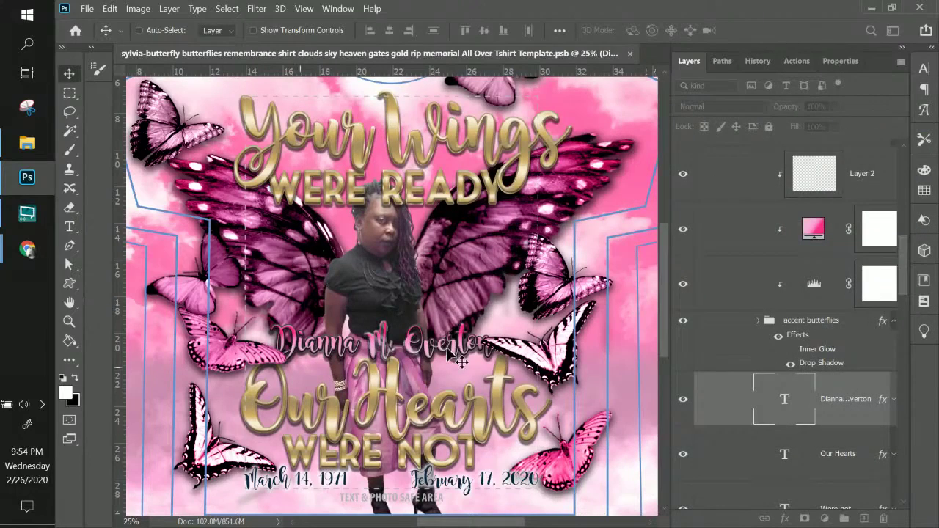
# - Copy the name layer's layer style for pasting onto another text layer
pyautogui.rightClick(415, 352)
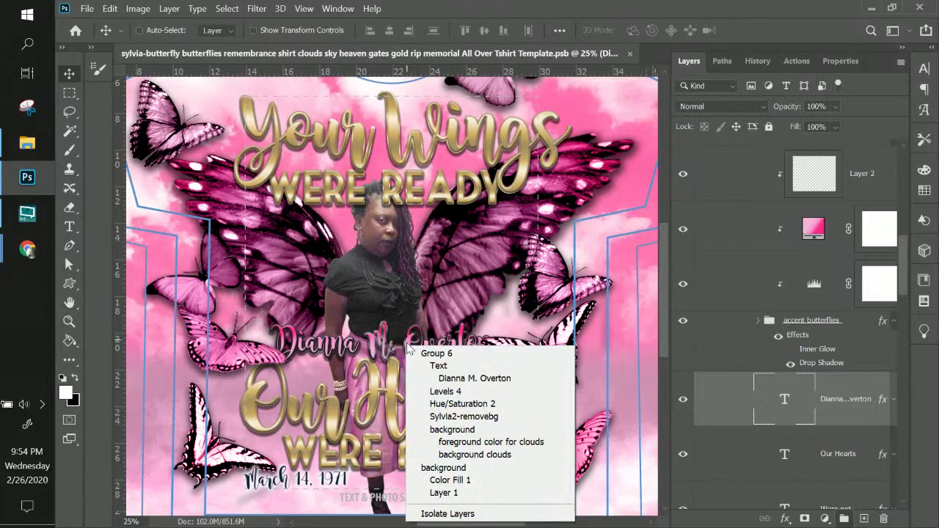
pyautogui.click(473, 378)
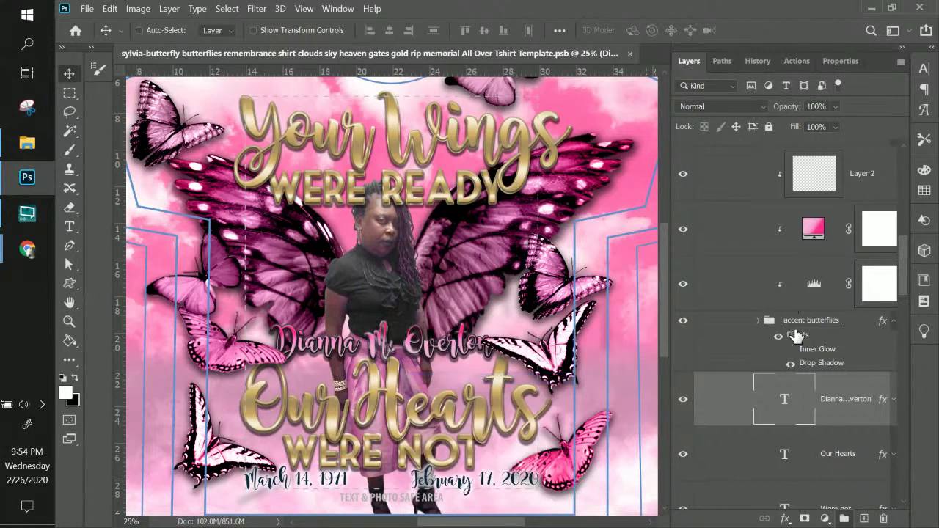
pyautogui.rightClick(839, 408)
pyautogui.click(717, 507)
pyautogui.scroll(-1, 454, 411)
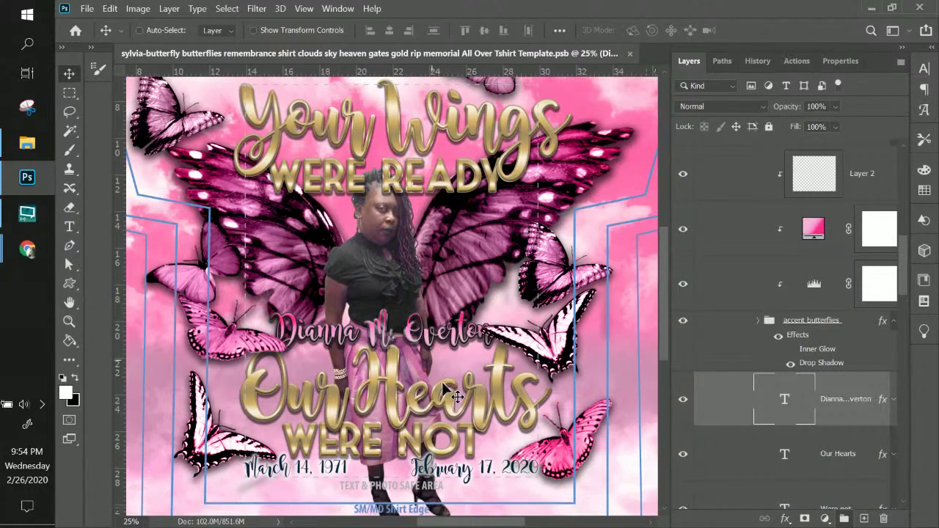
pyautogui.rightClick(397, 127)
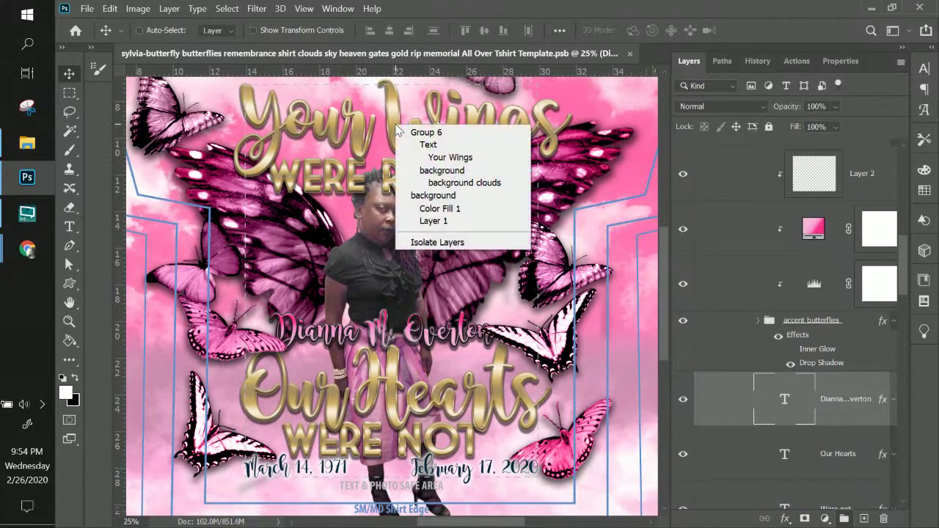
pyautogui.click(415, 158)
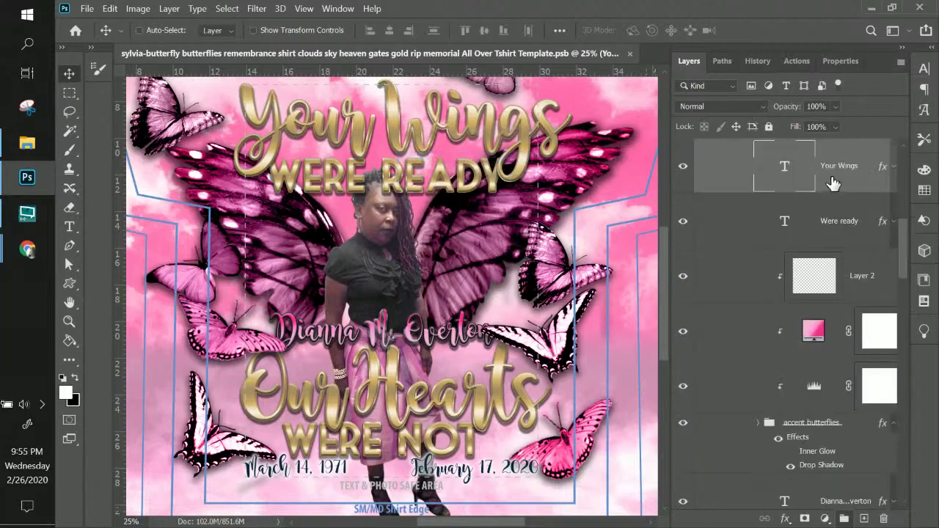
pyautogui.rightClick(851, 180)
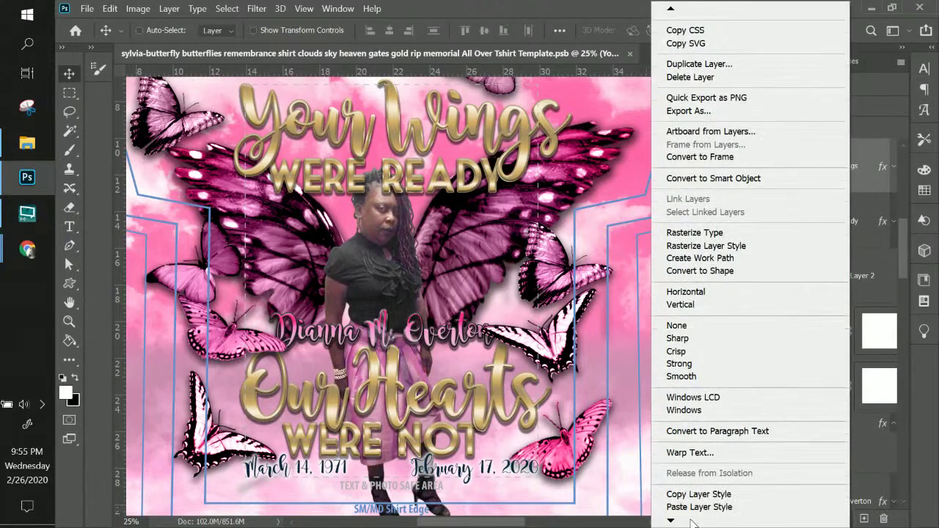
pyautogui.click(685, 480)
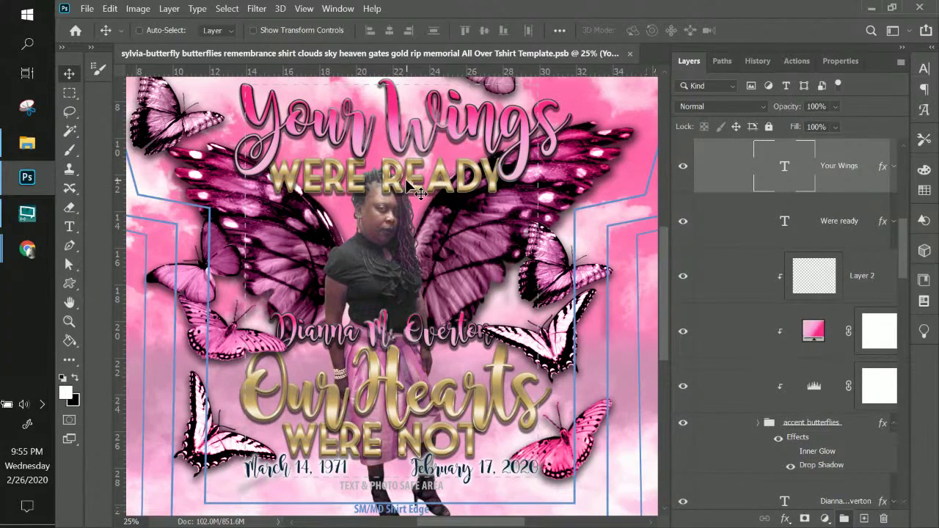
pyautogui.hotkey('ctrl', 'z')
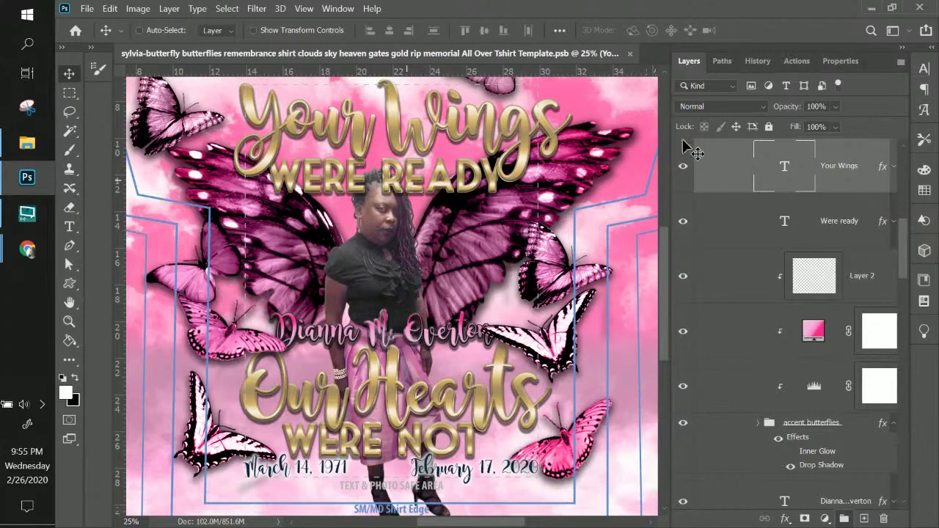
pyautogui.moveTo(661, 307); pyautogui.dragTo(697, 275)
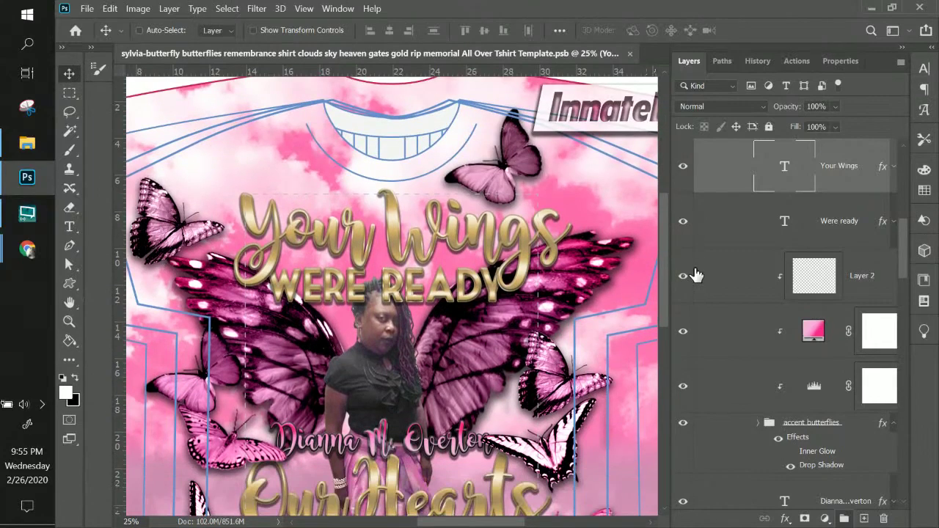
pyautogui.hotkey('ctrl', '-')
pyautogui.hotkey('ctrl', '-')
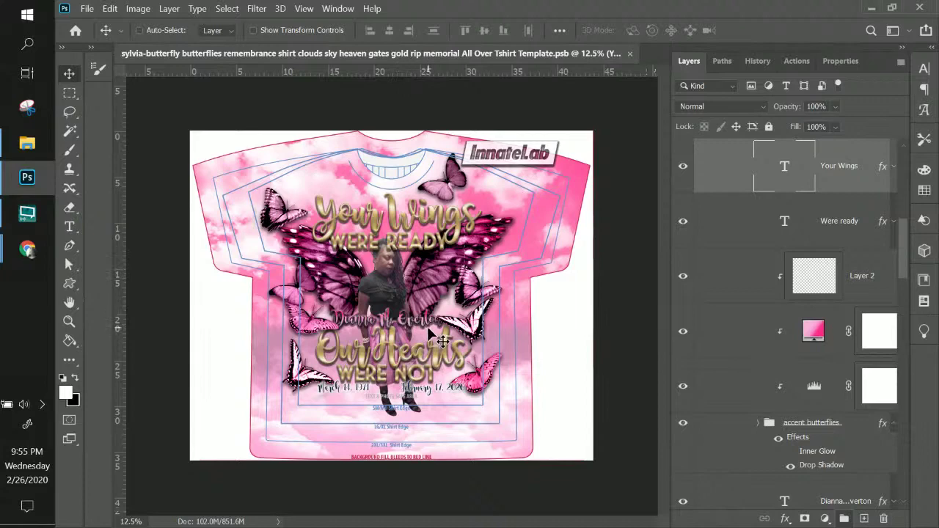
pyautogui.hotkey('ctrl', '+')
pyautogui.hotkey('ctrl', '+')
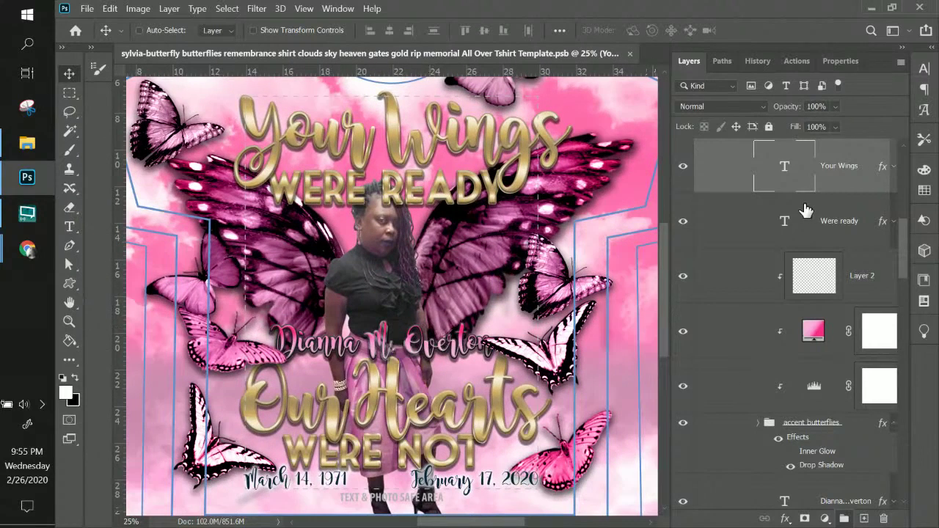
# - Warp the name text with an Arc style at +30 bend
pyautogui.rightClick(437, 350)
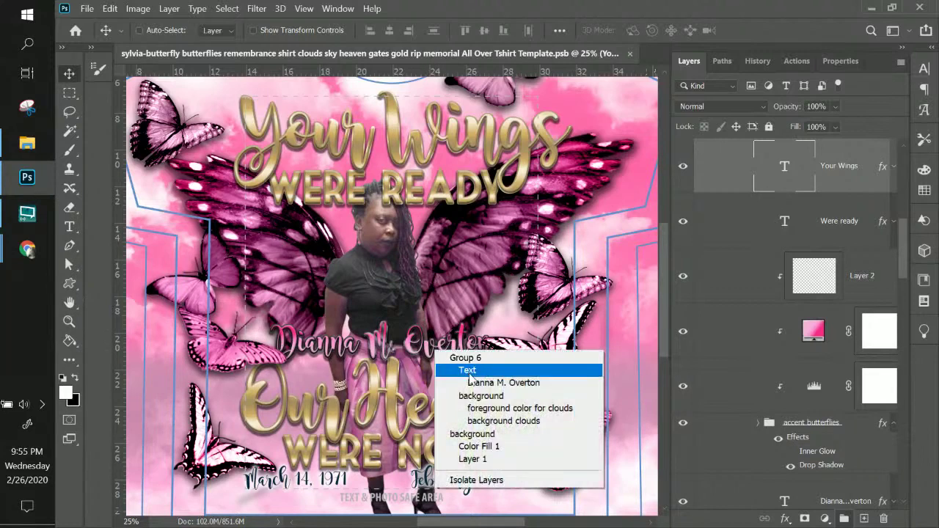
pyautogui.click(471, 382)
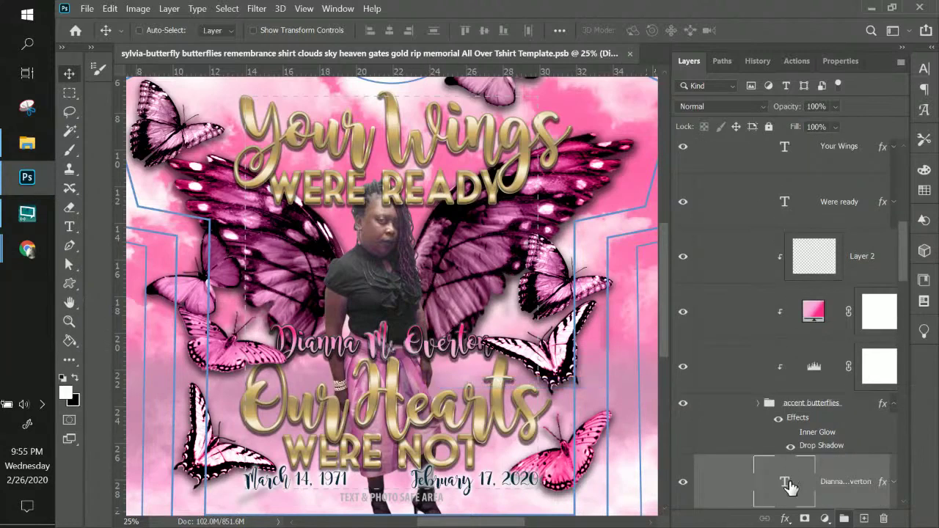
pyautogui.press('Return')
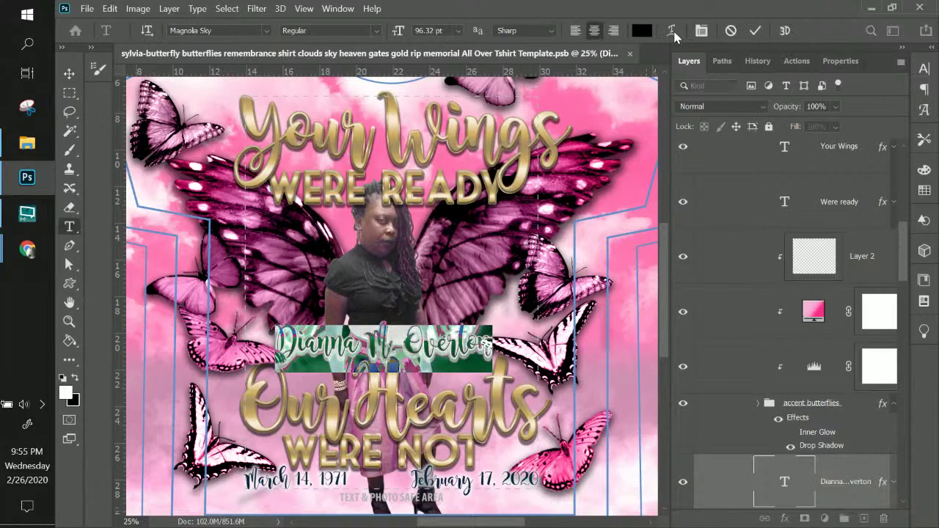
pyautogui.click(673, 33)
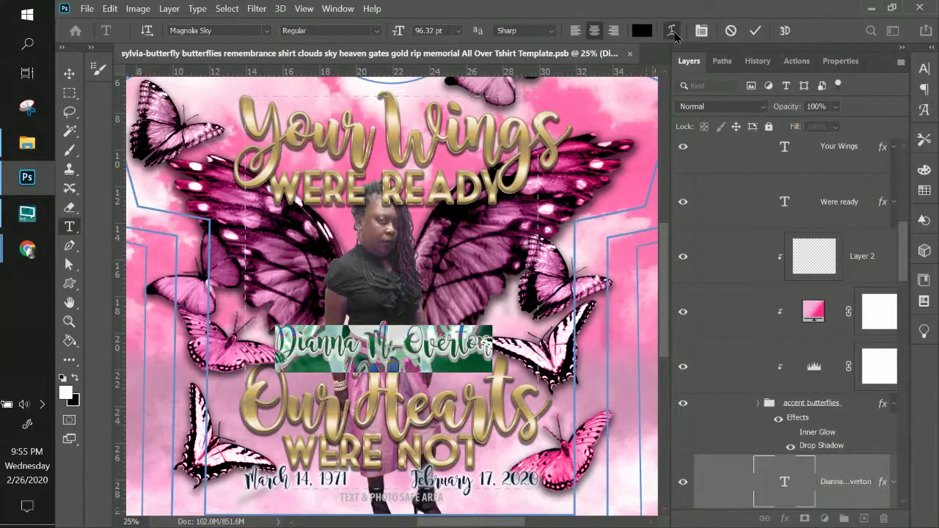
pyautogui.click(680, 101)
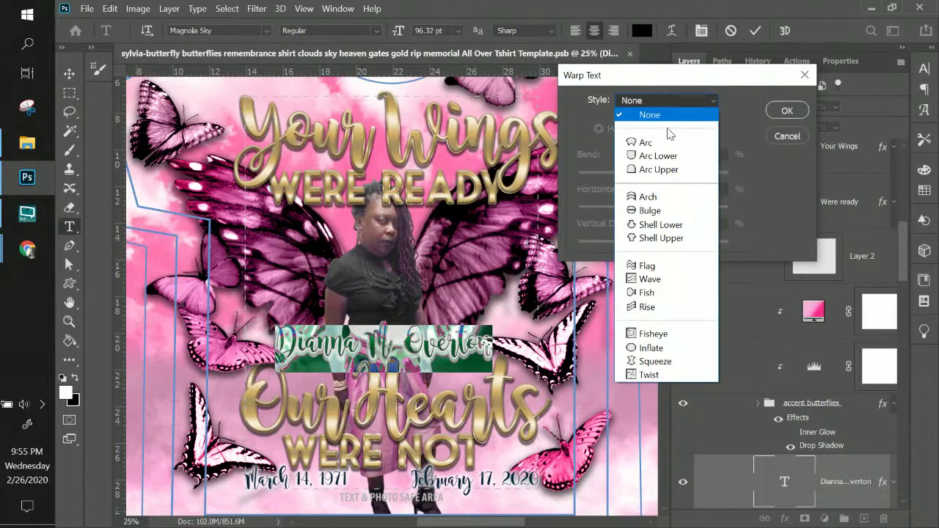
pyautogui.click(662, 138)
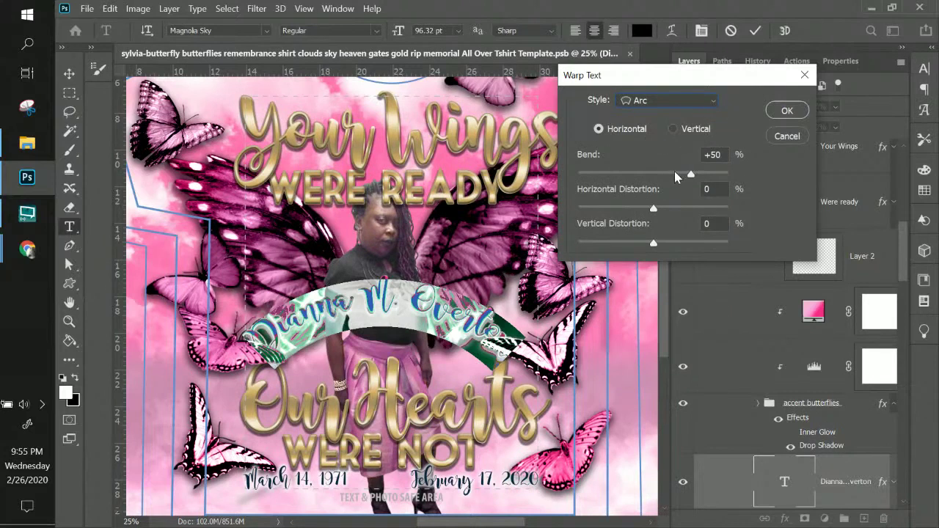
pyautogui.click(676, 172)
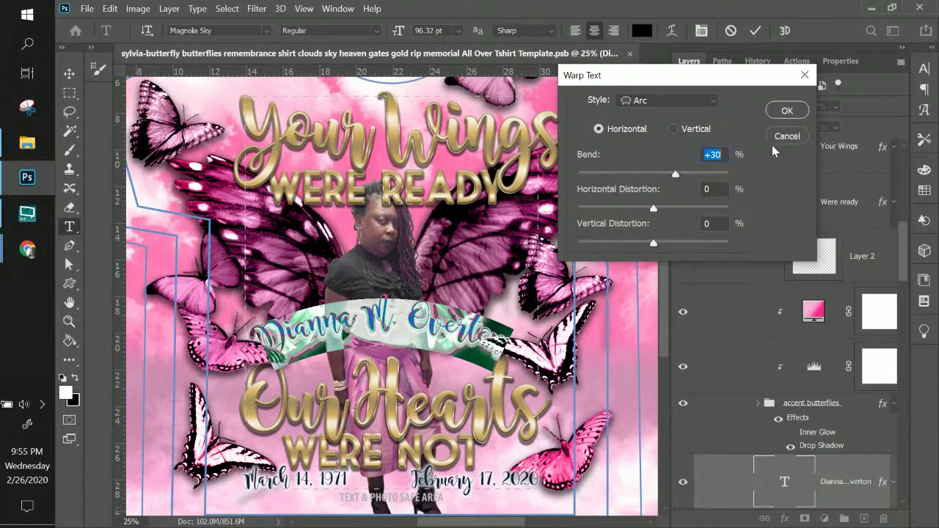
pyautogui.click(781, 112)
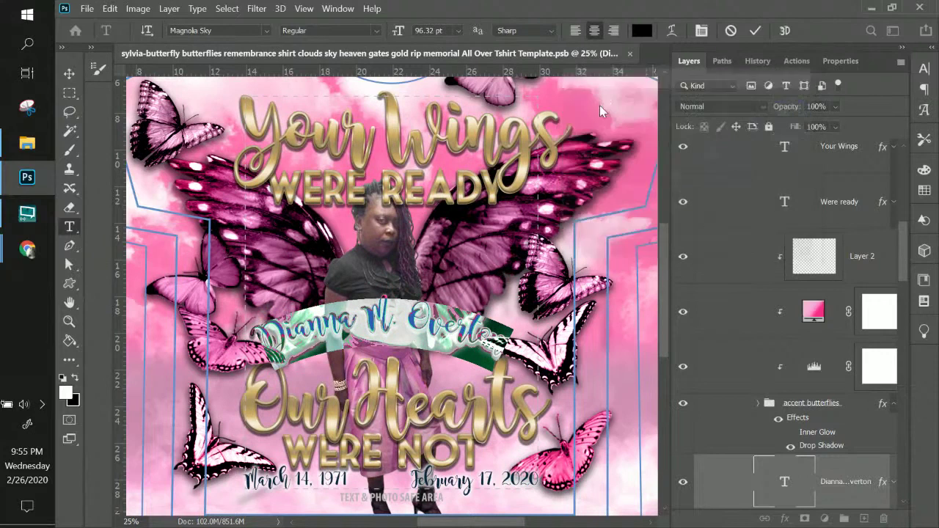
# - Nudge the arched name slightly down and move its layer above Your Wings
pyautogui.click(67, 72)
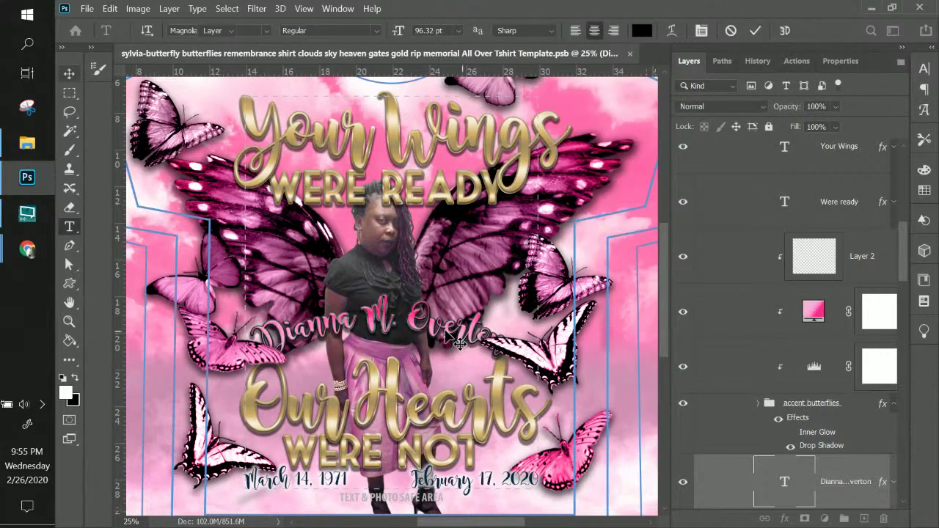
pyautogui.moveTo(447, 342); pyautogui.dragTo(450, 355)
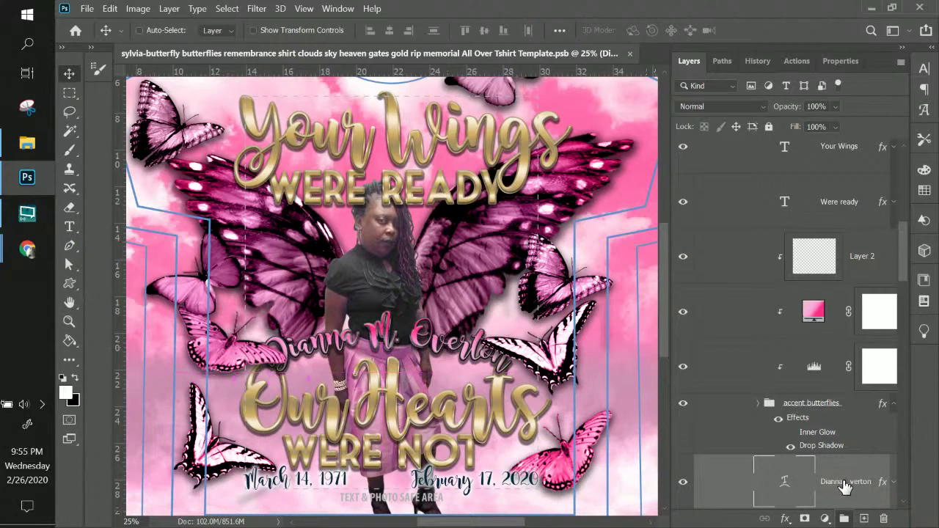
pyautogui.moveTo(845, 484); pyautogui.dragTo(843, 123)
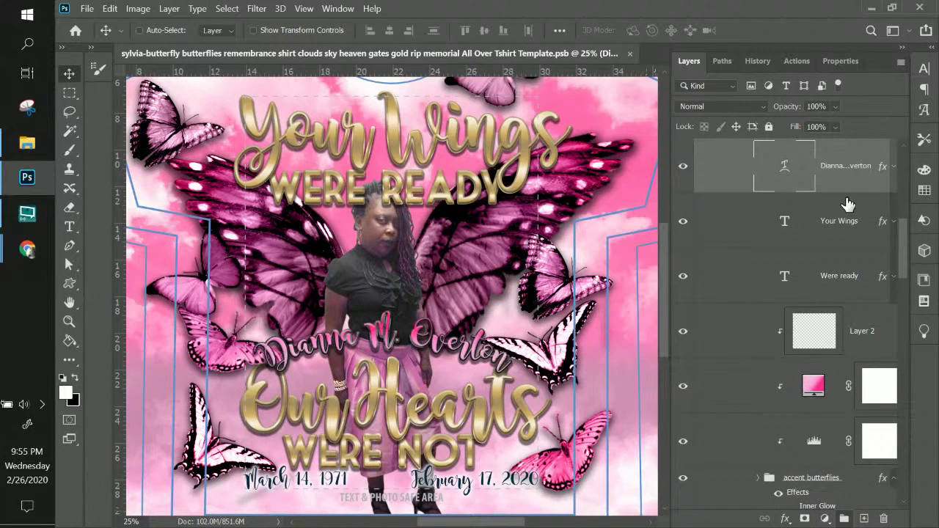
# - Put the name layer into Group 6's Text folder and shift the name up on canvas
pyautogui.scroll(2, 829, 176)
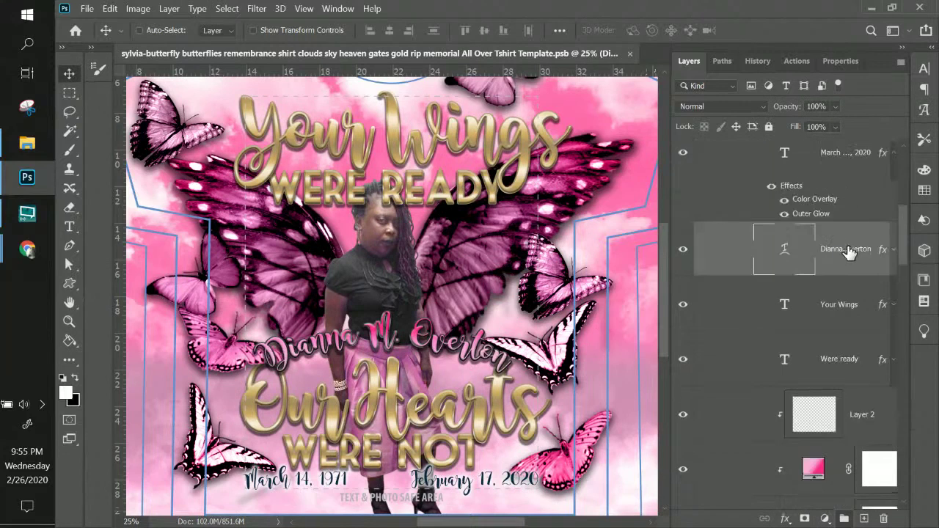
pyautogui.moveTo(848, 253); pyautogui.dragTo(814, 469)
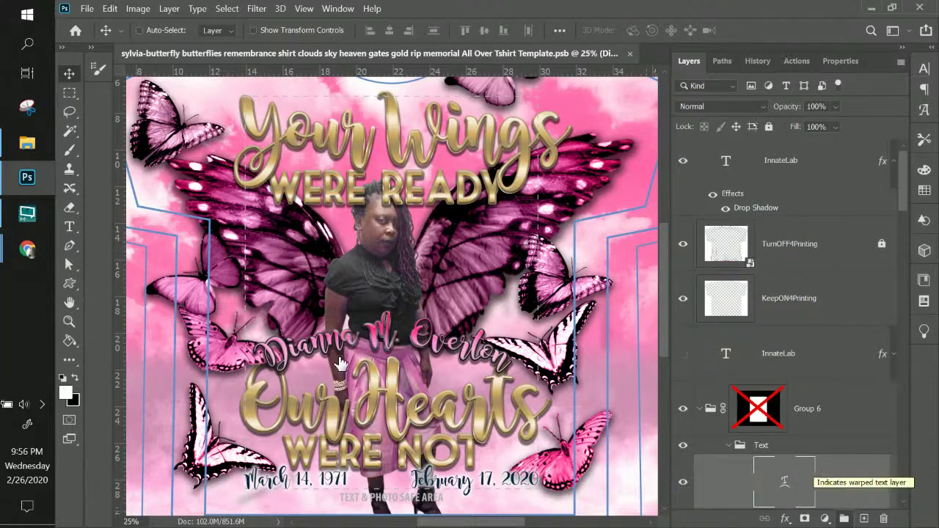
pyautogui.moveTo(385, 341); pyautogui.dragTo(387, 322)
# - Enlarge the arched name to about 117%, recentre it above Our Hearts, and zoom out
pyautogui.hotkey('ctrl', 't')
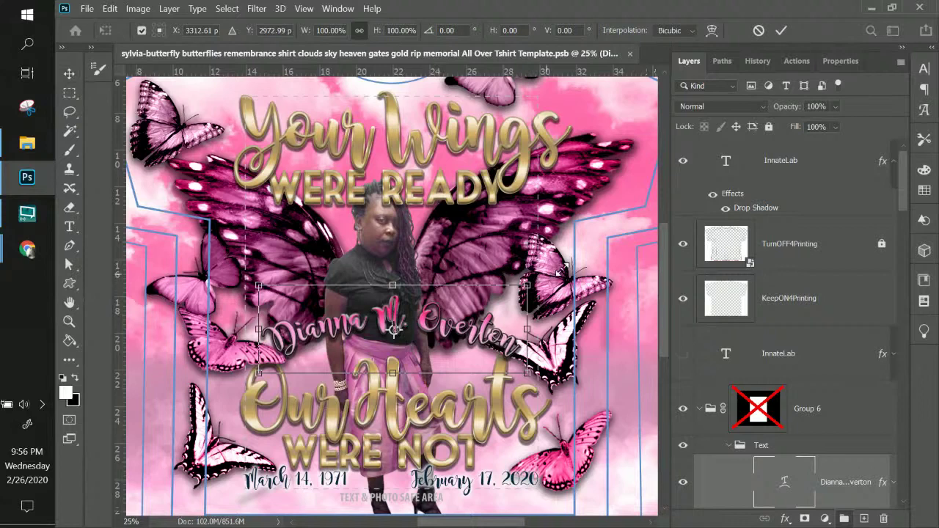
pyautogui.moveTo(562, 272); pyautogui.dragTo(571, 269)
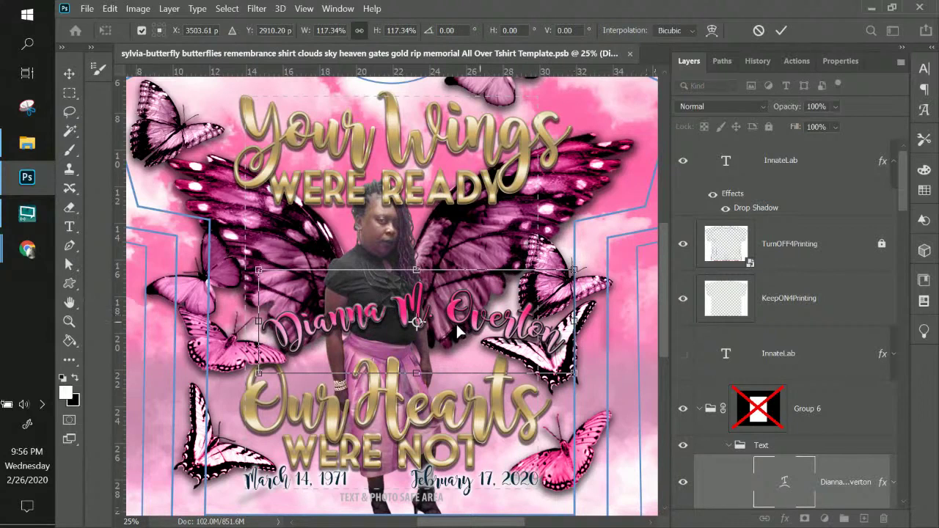
pyautogui.moveTo(455, 330)
pyautogui.mouseDown()
pyautogui.moveTo(439, 331)
pyautogui.moveTo(455, 333)
pyautogui.mouseUp()
pyautogui.press('Return')
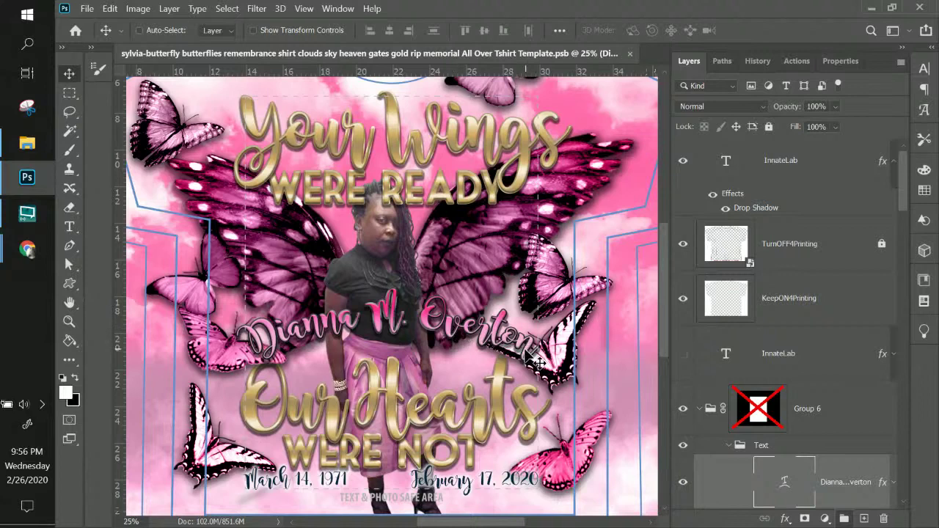
pyautogui.hotkey('ctrl', '-')
pyautogui.hotkey('ctrl', '-')
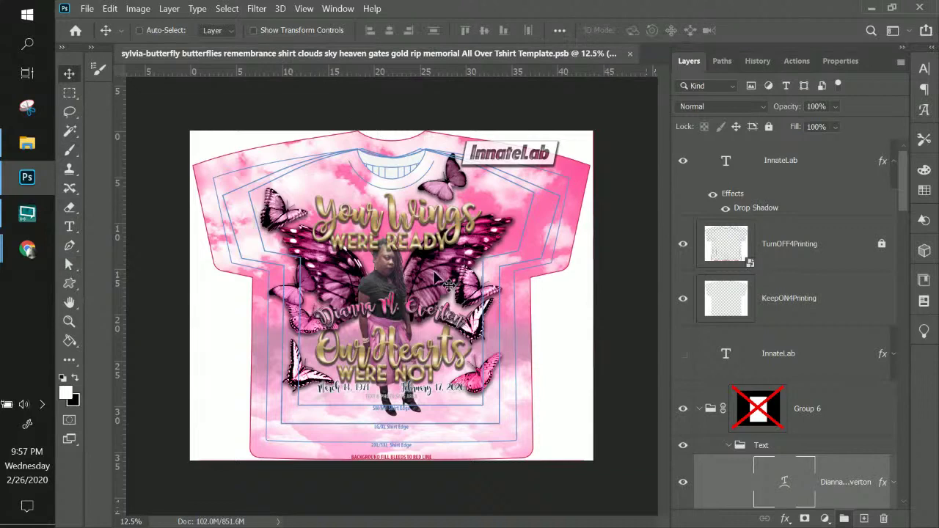
# - Switch to Chrome's remove.bg Full Image Download window for the cut-out portrait photo
pyautogui.click(27, 250)
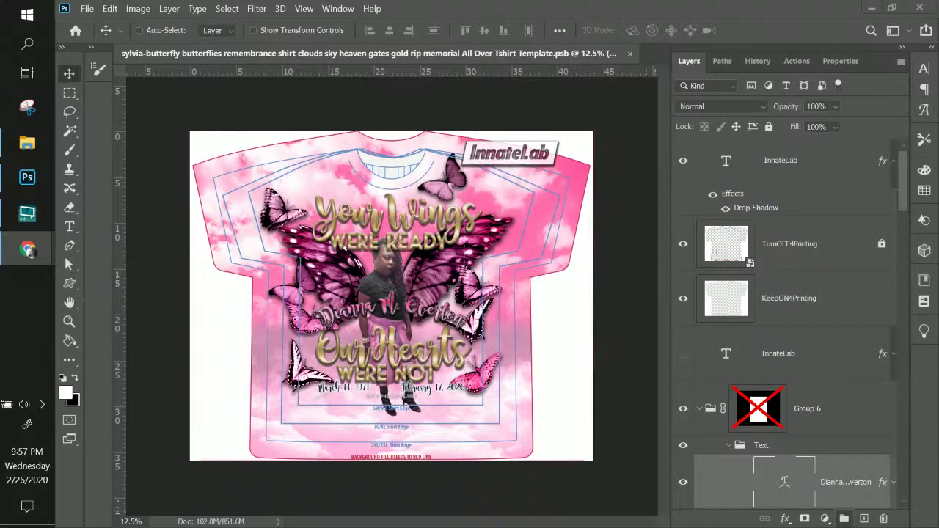
pyautogui.click(383, 57)
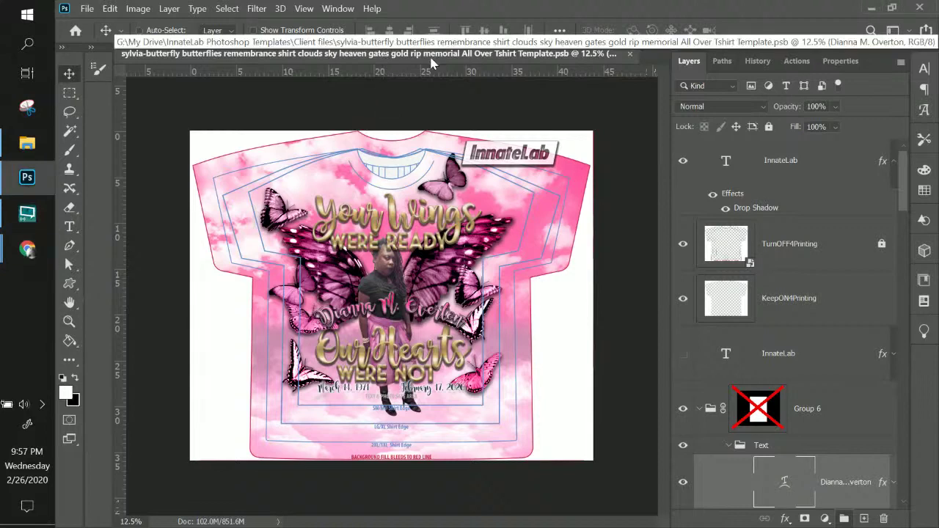
pyautogui.hotkey('alt', 'Tab')
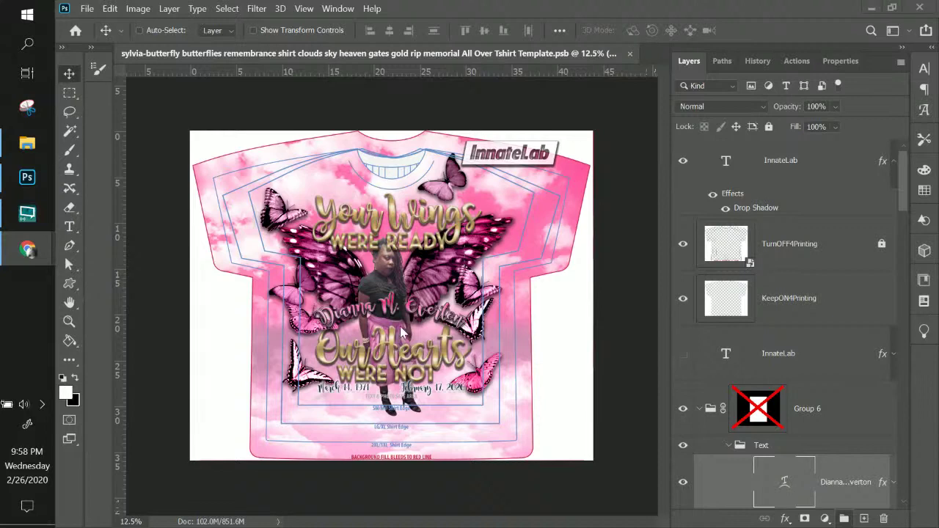
pyautogui.click(30, 144)
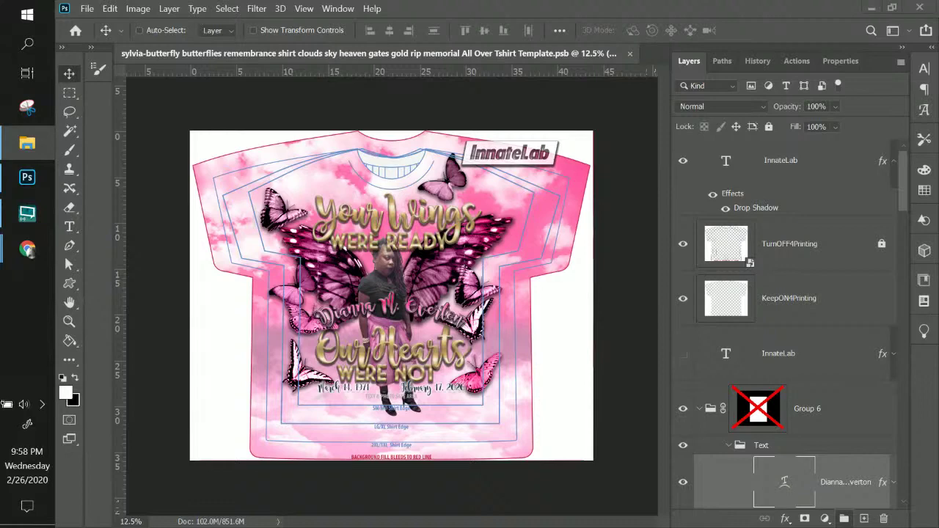
pyautogui.hotkey('alt', 'Tab')
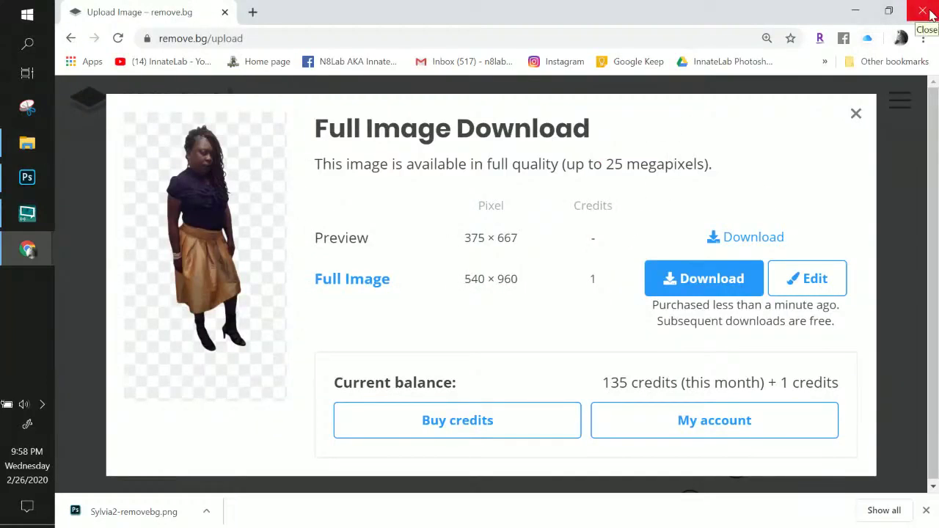
# - Close the remove.bg Full Image Download dialog and return to the Photoshop shirt design
pyautogui.click(856, 115)
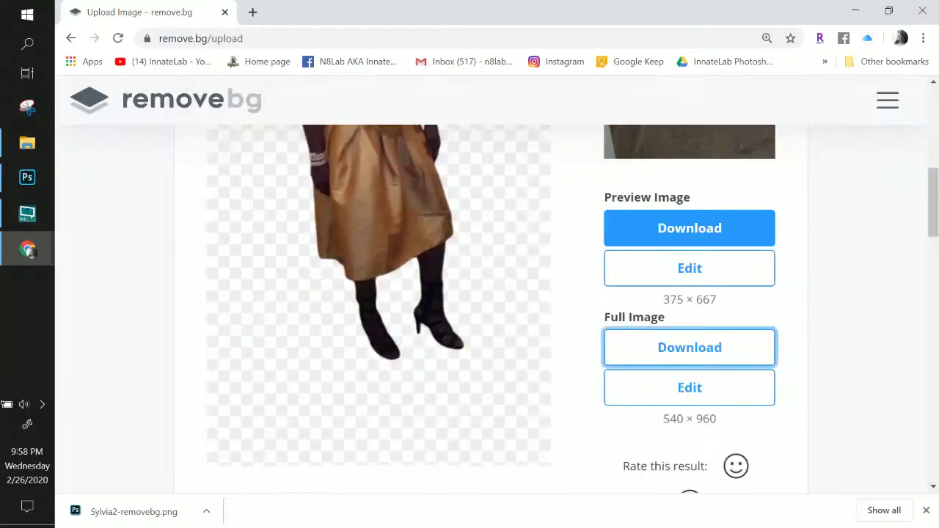
pyautogui.hotkey('alt', 'Tab')
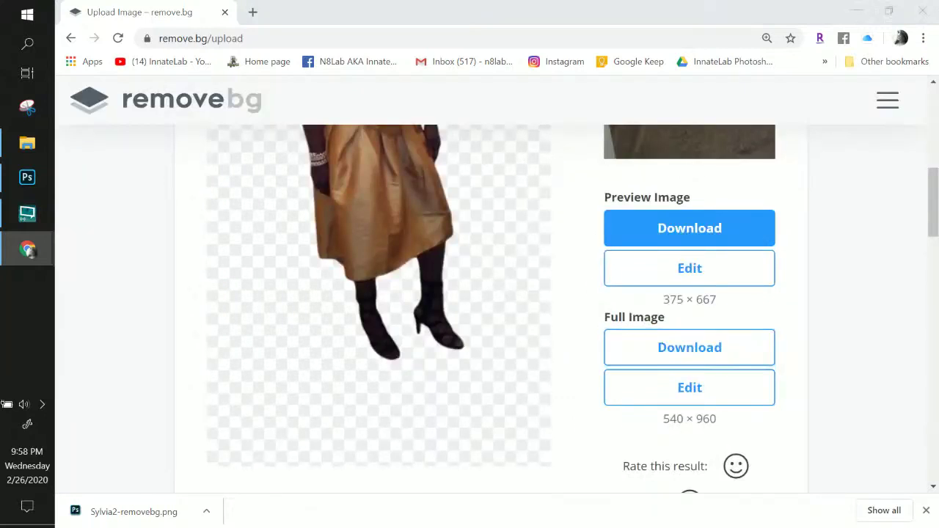
pyautogui.press('super+d')
pyautogui.press('super+d')
pyautogui.hotkey('alt', 'Tab')
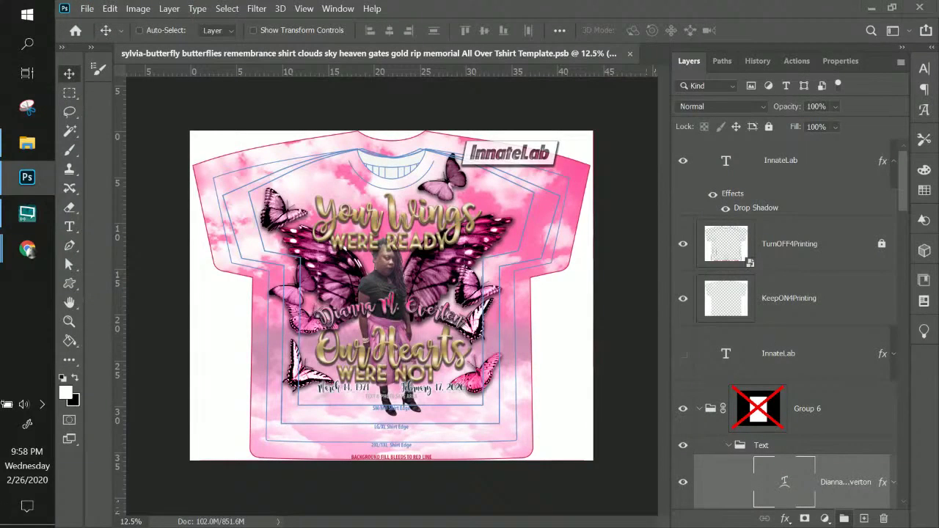
# - Bring Photoshop back with the Keep on Truckin memorial design.psd tab showing
pyautogui.hotkey('alt', 'Tab')
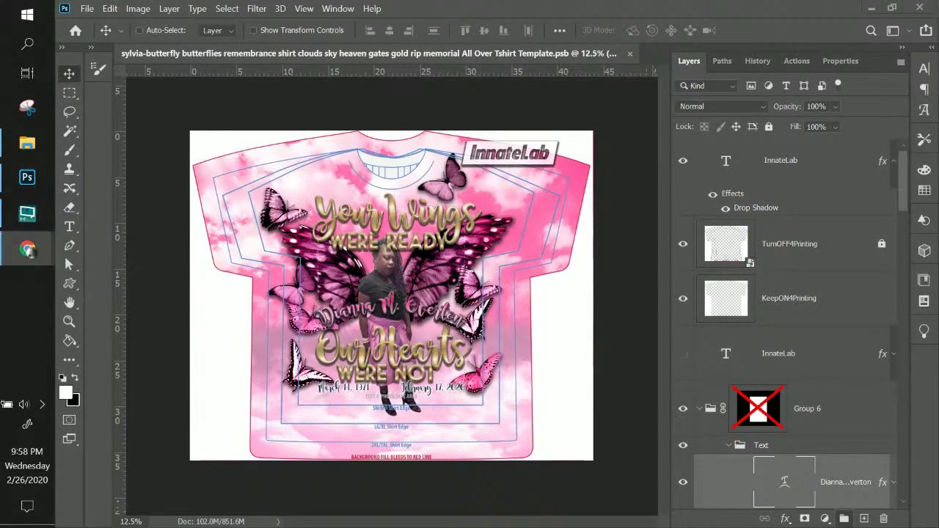
pyautogui.hotkey('alt', 'Tab')
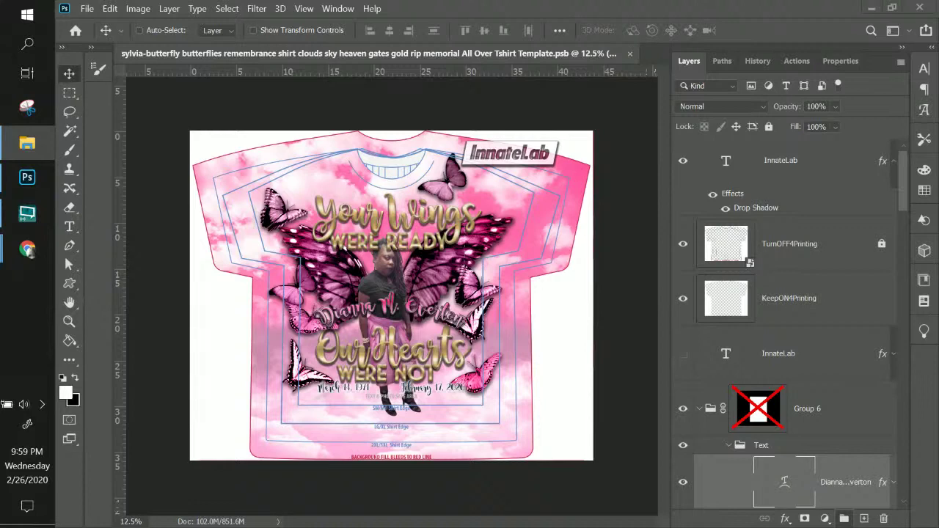
pyautogui.click(27, 177)
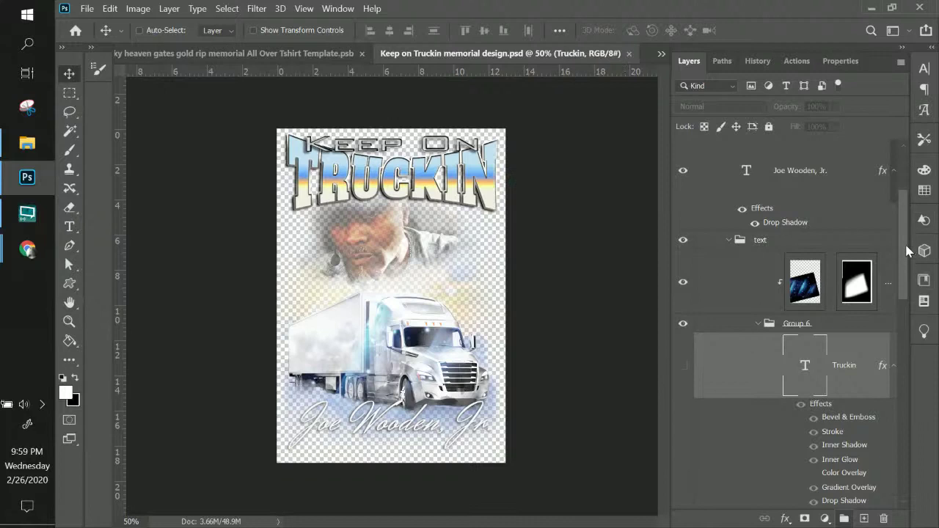
# - Show Layer 6's white background and duplicate the Truckin title layer
pyautogui.scroll(-8, 905, 252)
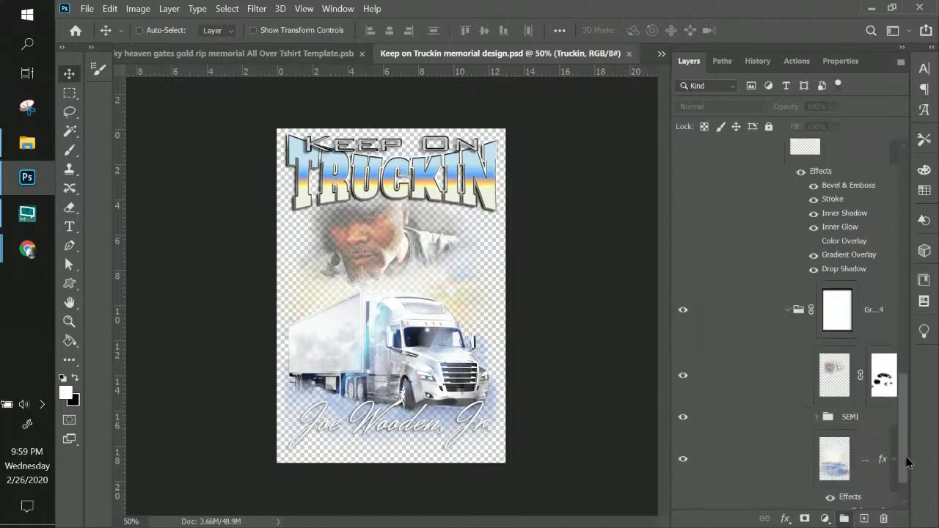
pyautogui.click(683, 479)
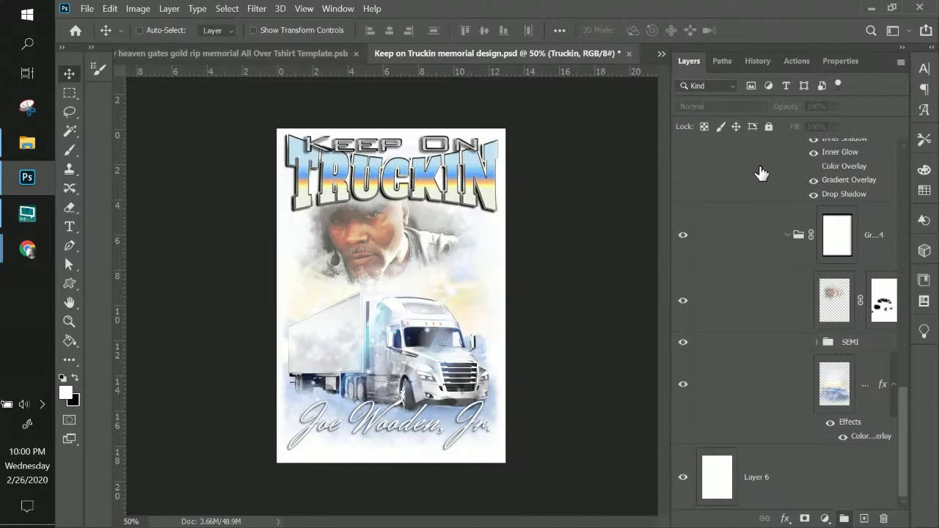
pyautogui.hotkey('ctrl', 'j')
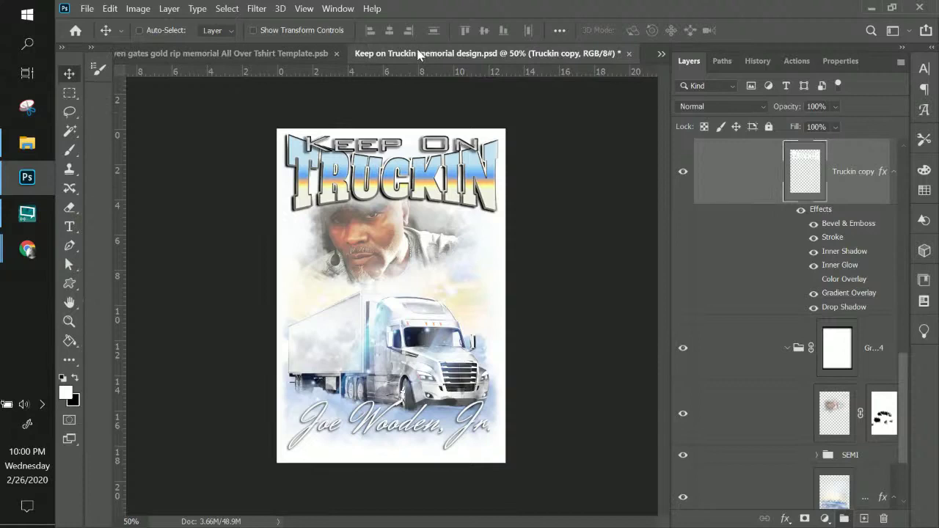
# - Save as PSD in InnateLab Photoshop Templates, appending 'RIP remembrance trucking 18 wheeler driver' to the name
pyautogui.click(87, 9)
pyautogui.click(161, 179)
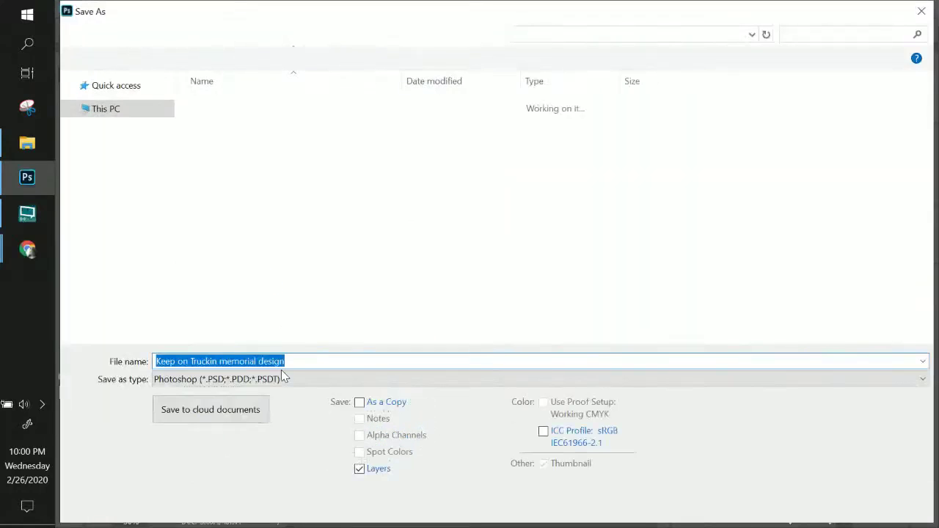
pyautogui.click(298, 361)
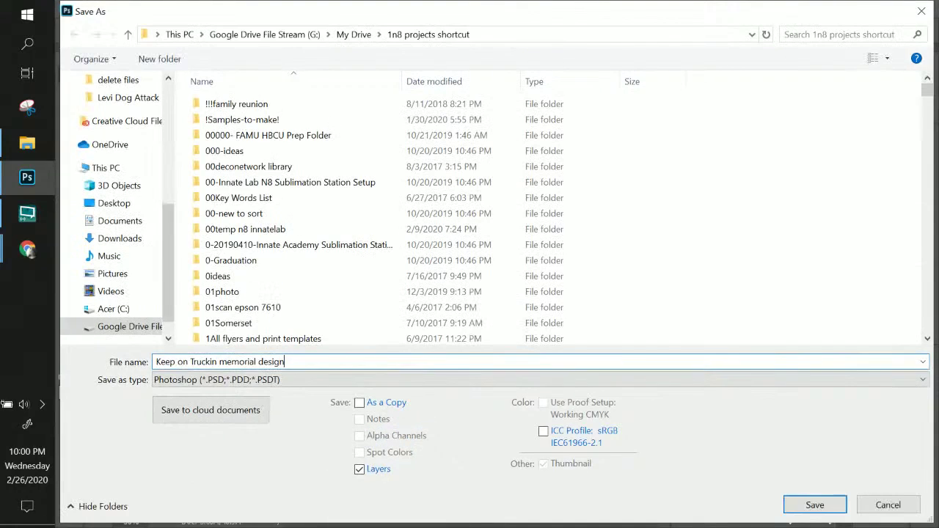
pyautogui.write('RIP')
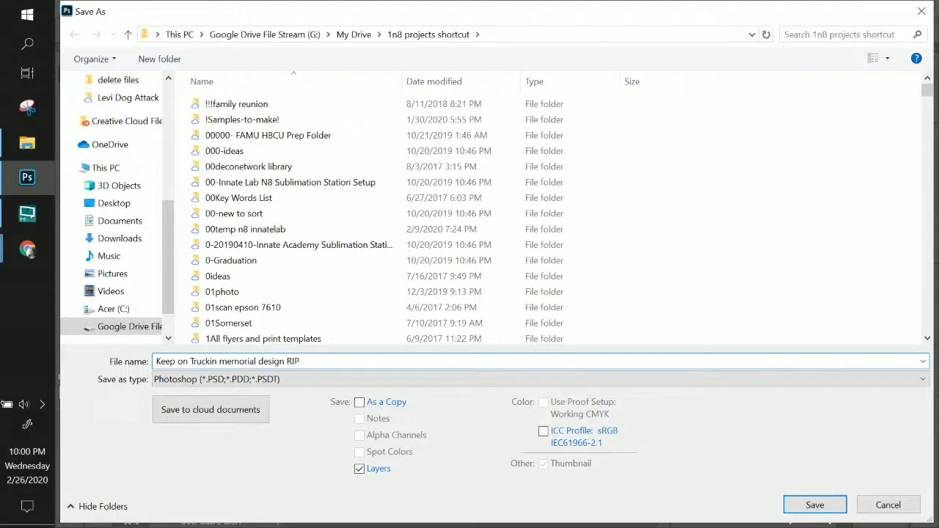
pyautogui.write(' remembrance trucking 18 wheel')
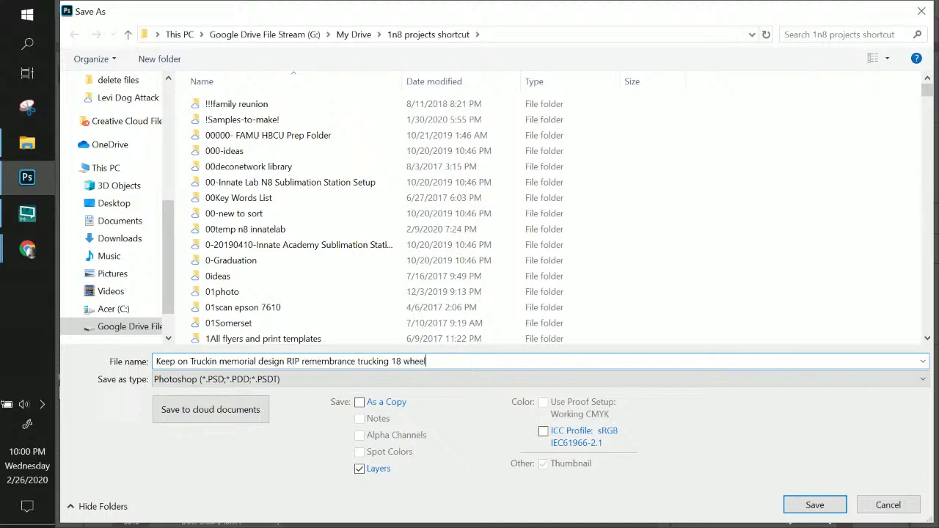
pyautogui.write('er')
pyautogui.scroll(5, 172, 177)
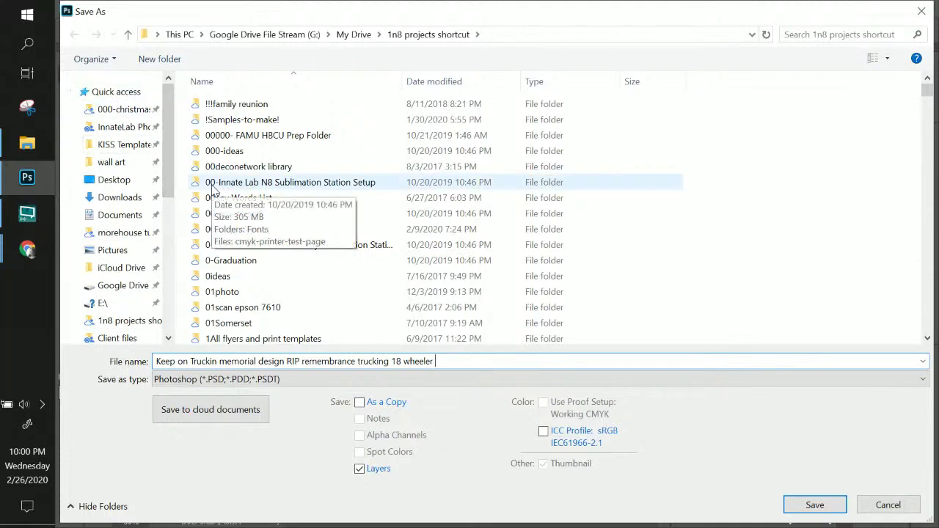
pyautogui.write('driver')
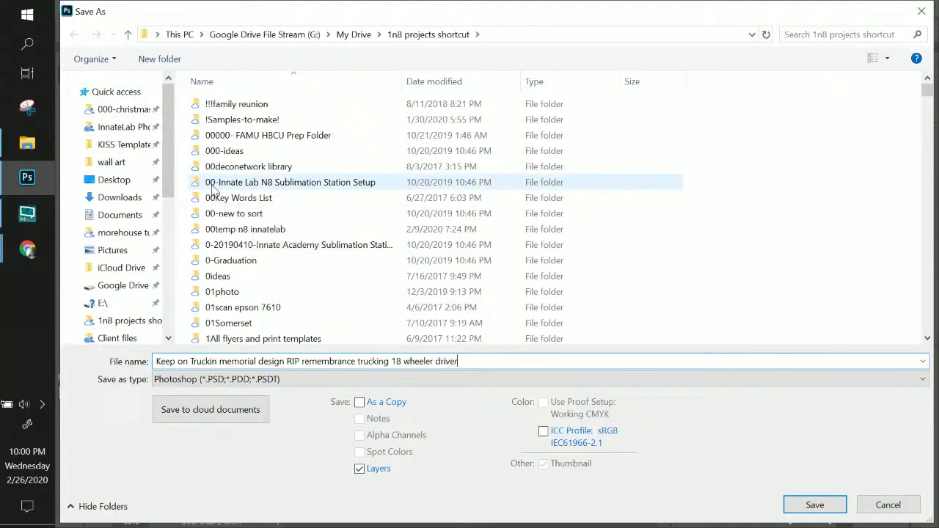
pyautogui.click(126, 127)
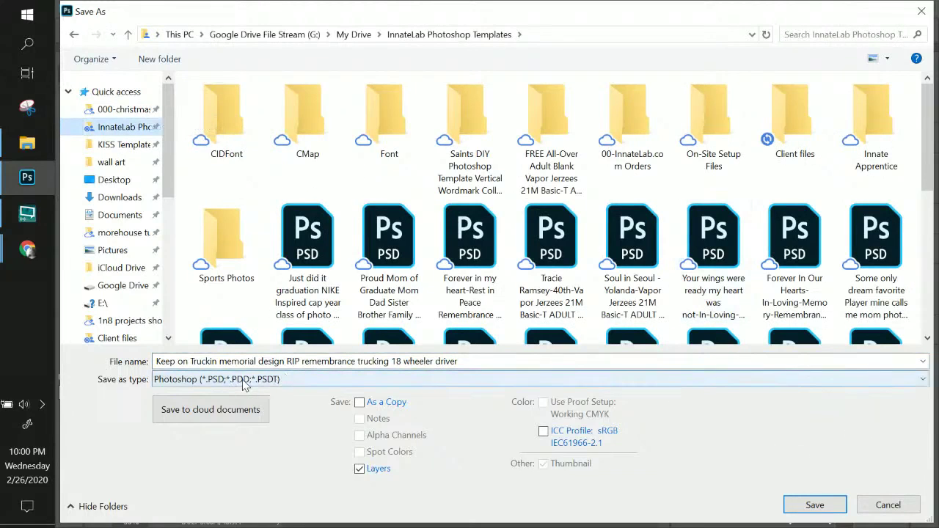
pyautogui.click(824, 504)
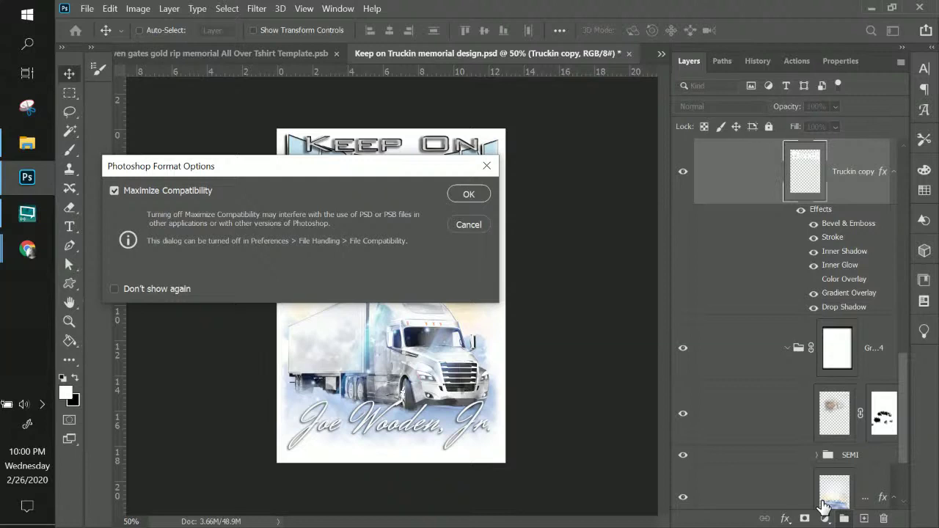
pyautogui.click(483, 198)
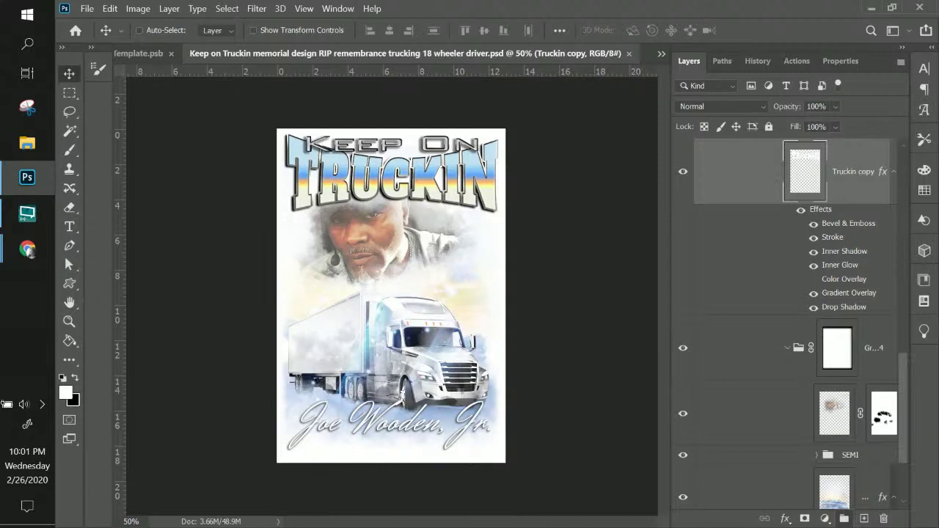
# - Switch over to the remove.bg page in Chrome
pyautogui.click(28, 250)
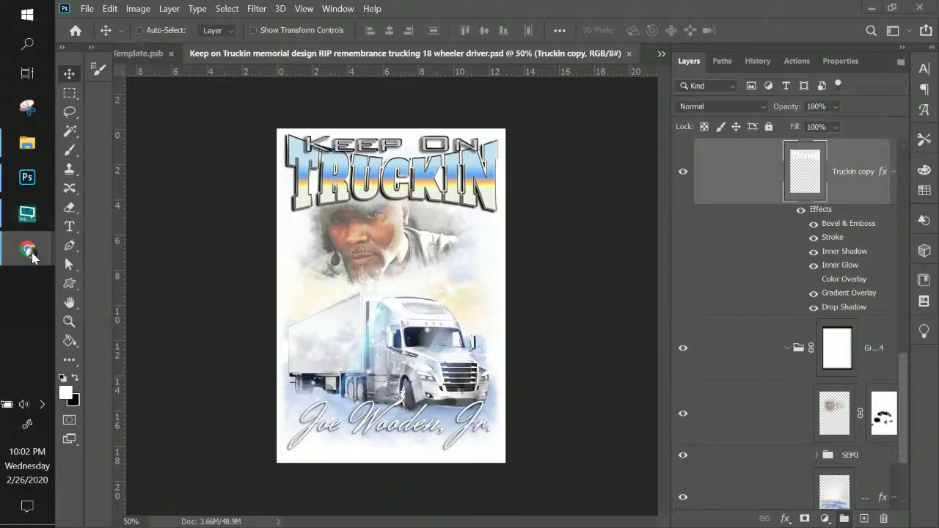
# - Upload the new portrait photo to remove.bg for background removal
pyautogui.moveTo(28, 249)
pyautogui.click(146, 270)
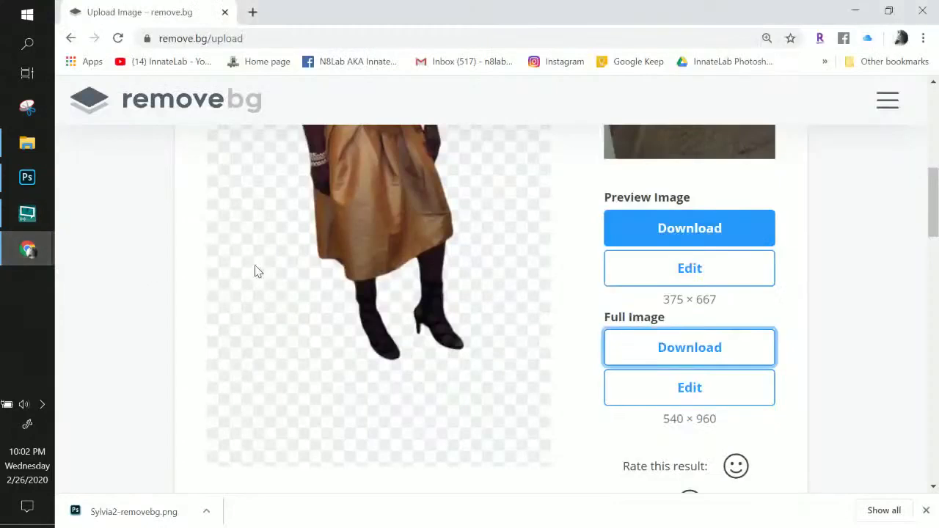
pyautogui.click(606, 276)
pyautogui.scroll(2, 606, 279)
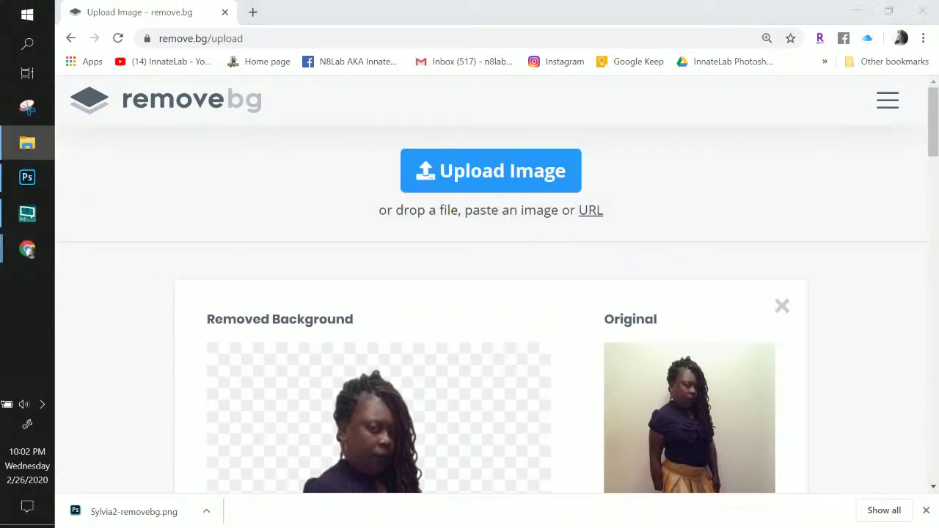
pyautogui.moveTo(817, 245); pyautogui.dragTo(371, 326)
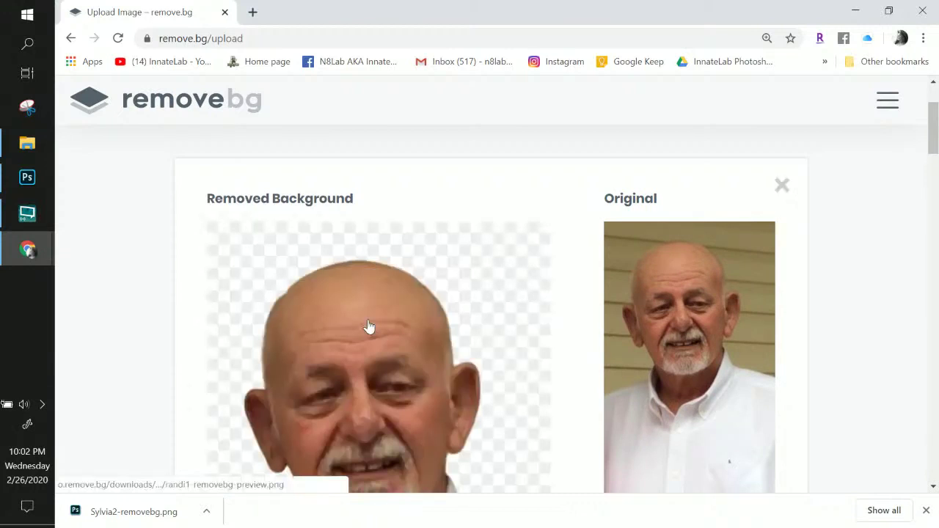
pyautogui.scroll(-3, 368, 326)
pyautogui.scroll(4, 368, 326)
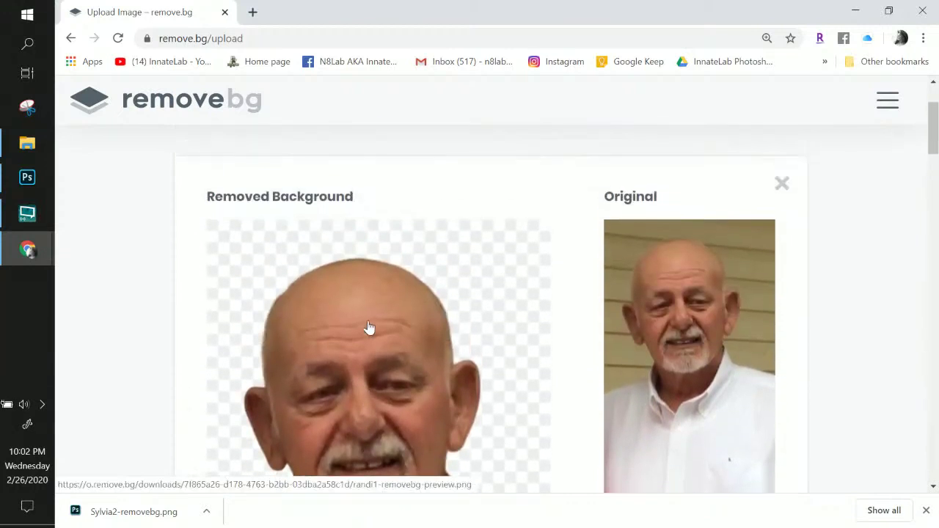
pyautogui.scroll(-3, 367, 325)
pyautogui.scroll(-5, 520, 352)
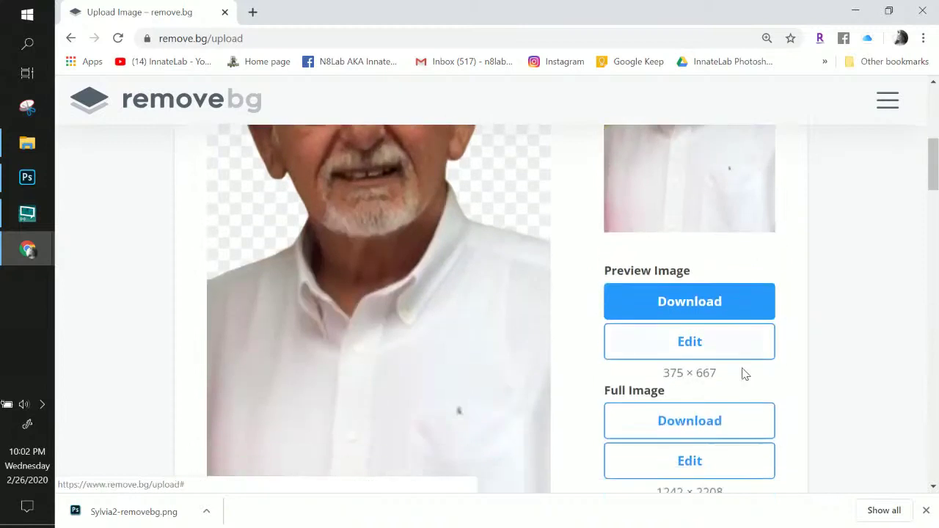
pyautogui.scroll(1, 595, 339)
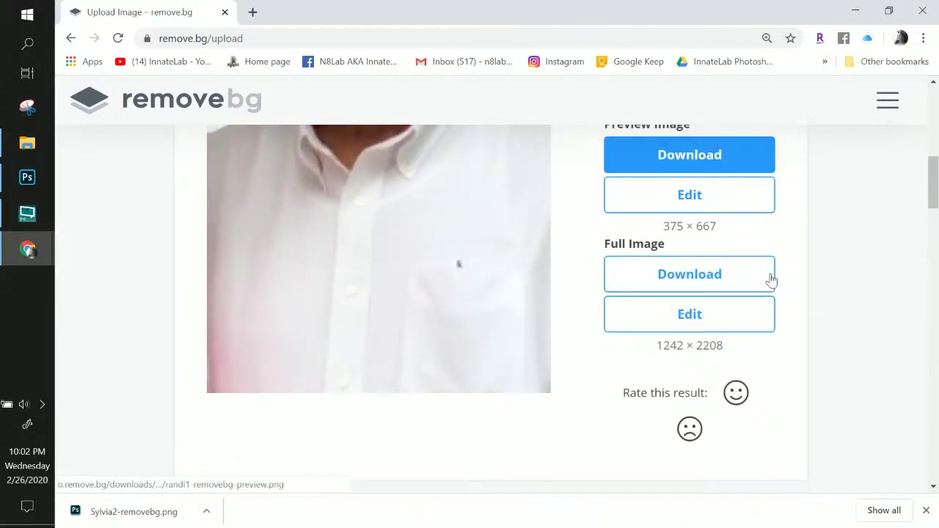
# - Download the full-quality cut-out portrait as a PNG
pyautogui.click(732, 278)
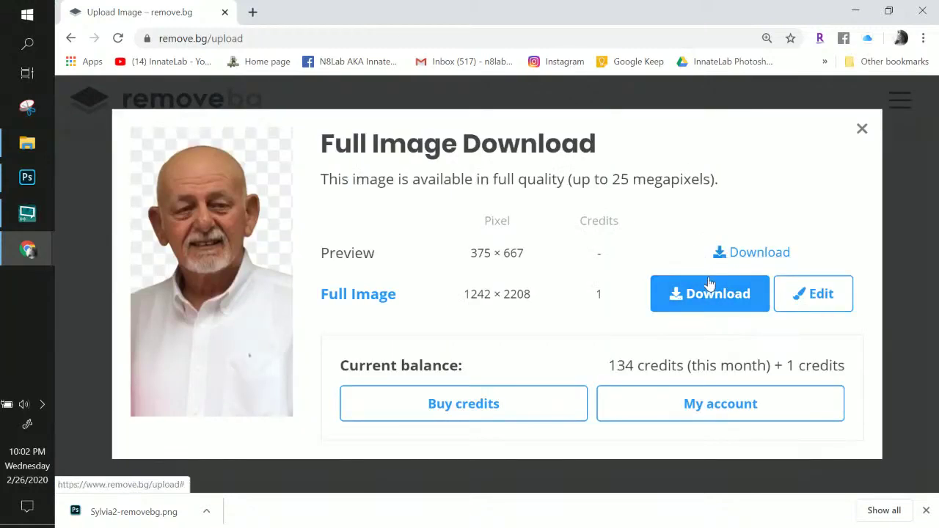
pyautogui.click(709, 291)
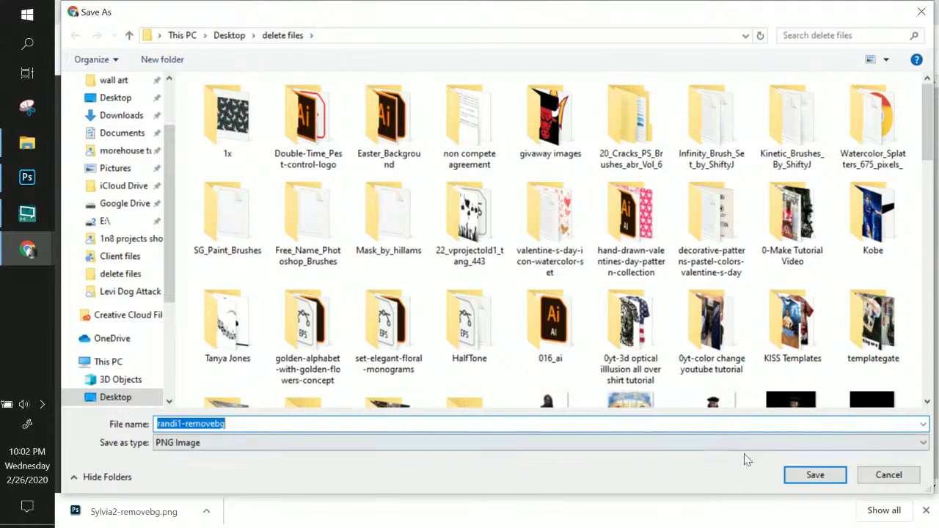
pyautogui.click(811, 473)
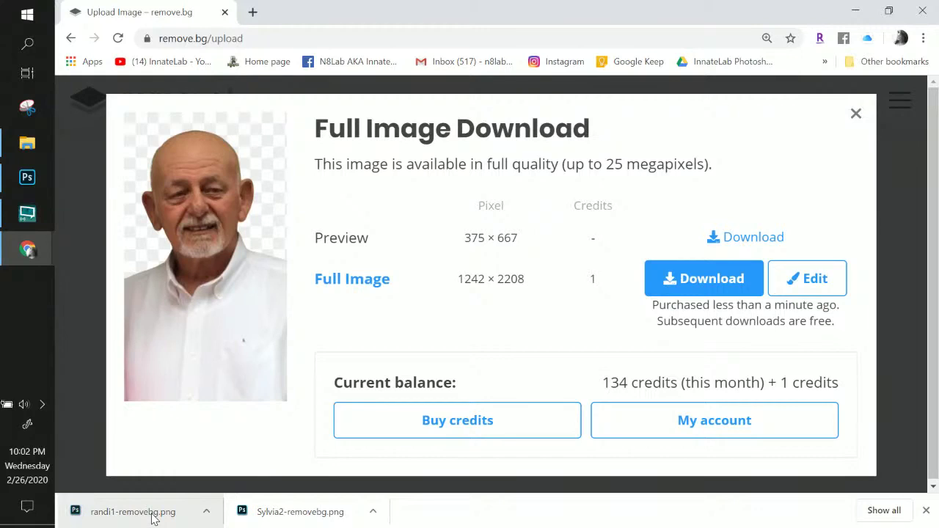
# - Place the downloaded portrait PNG in the design and move its layer below the title group
pyautogui.moveTo(154, 519); pyautogui.dragTo(370, 238)
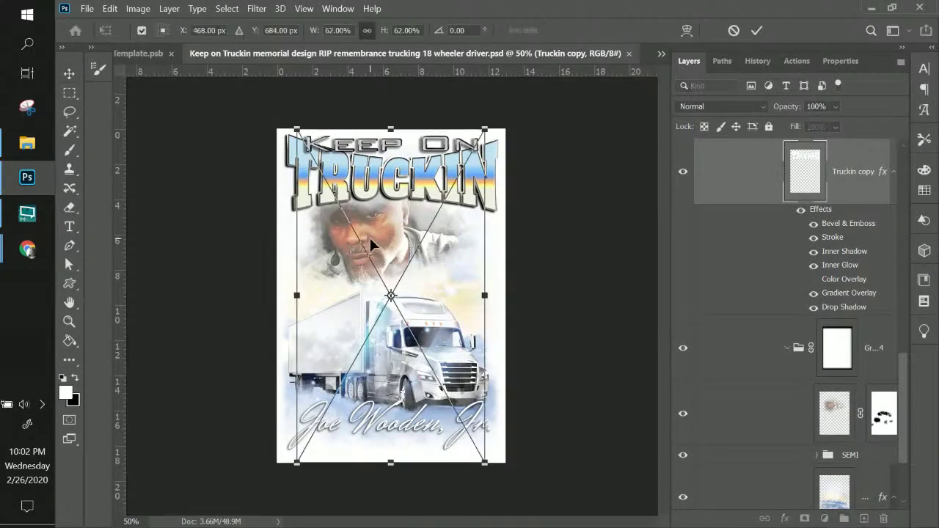
pyautogui.scroll(-5, 829, 198)
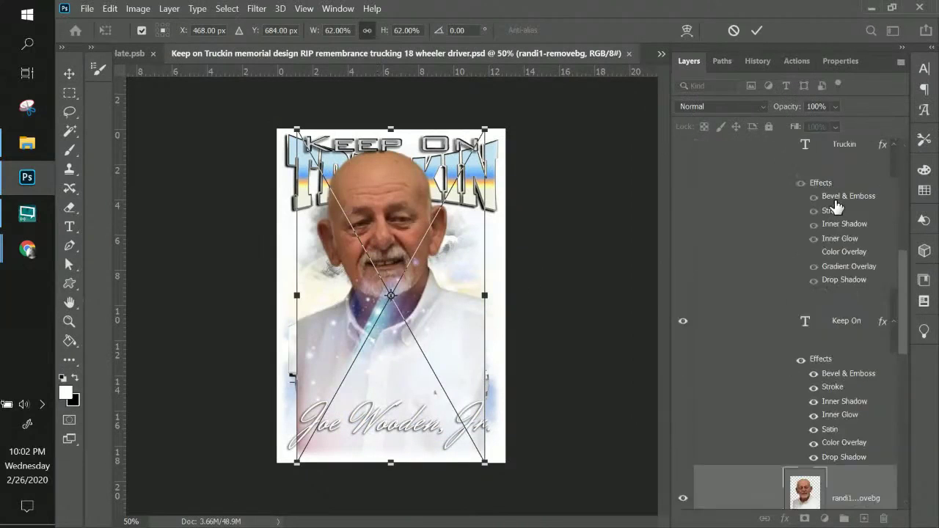
pyautogui.scroll(5, 833, 191)
pyautogui.scroll(1, 853, 199)
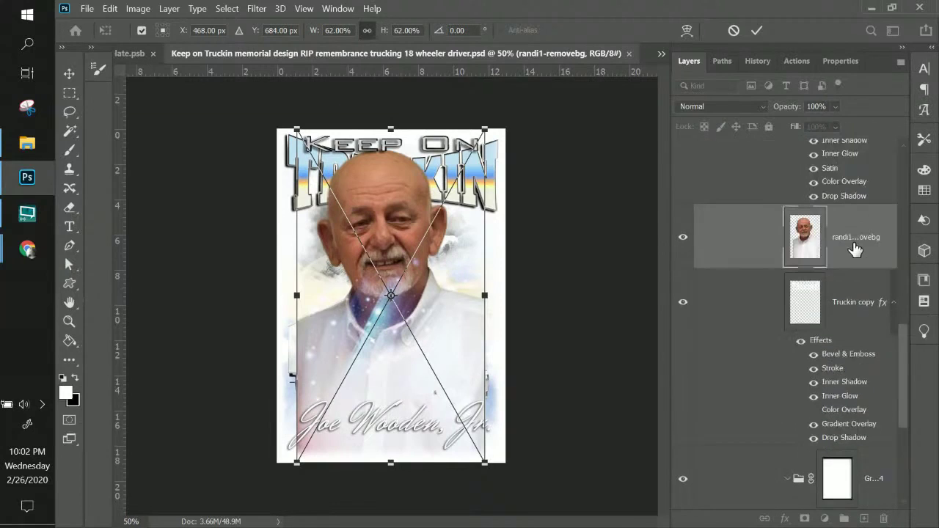
pyautogui.press('Return')
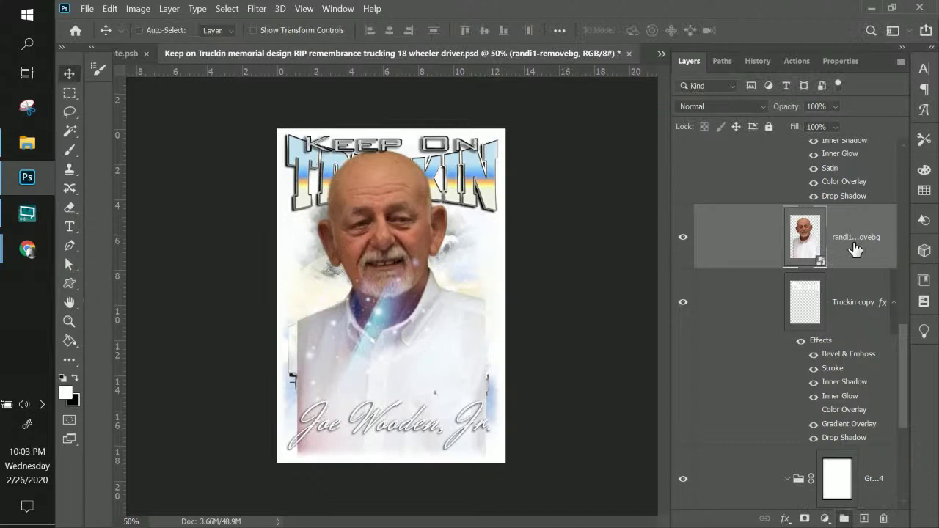
pyautogui.scroll(-2, 856, 246)
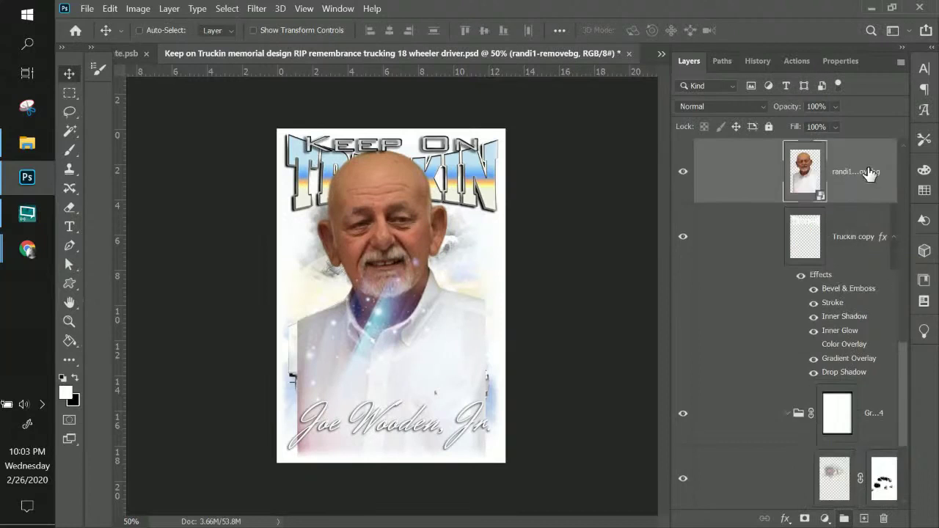
pyautogui.moveTo(870, 172); pyautogui.dragTo(838, 278)
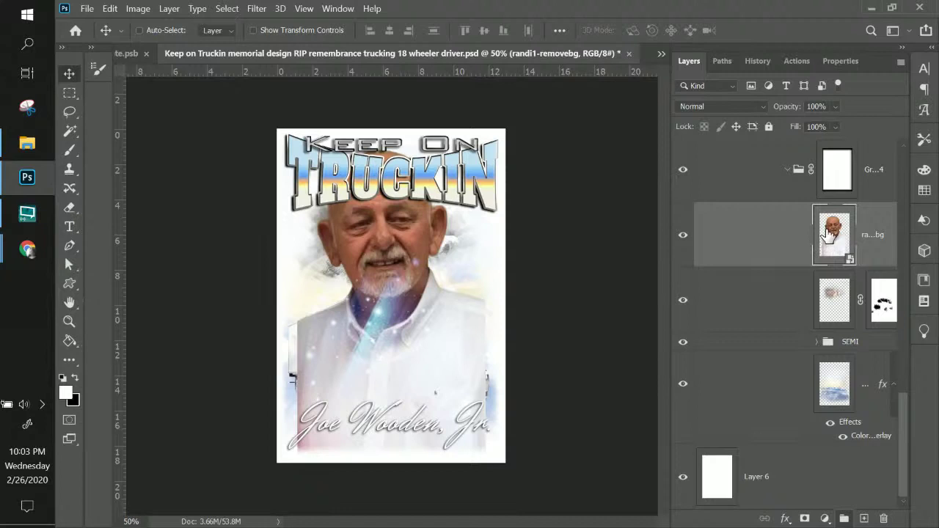
# - Toggle the masked photo layer to compare, then reselect the portrait layer
pyautogui.click(827, 301)
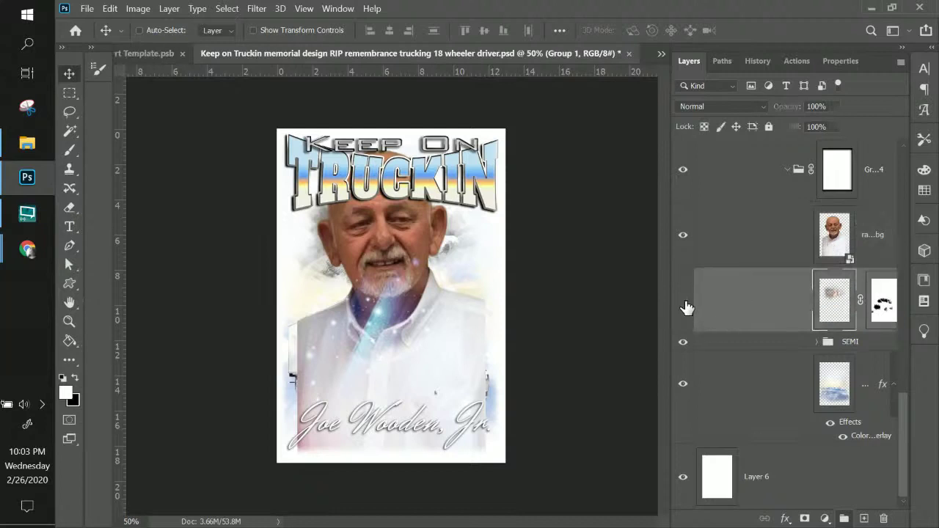
pyautogui.click(684, 302)
pyautogui.click(684, 302)
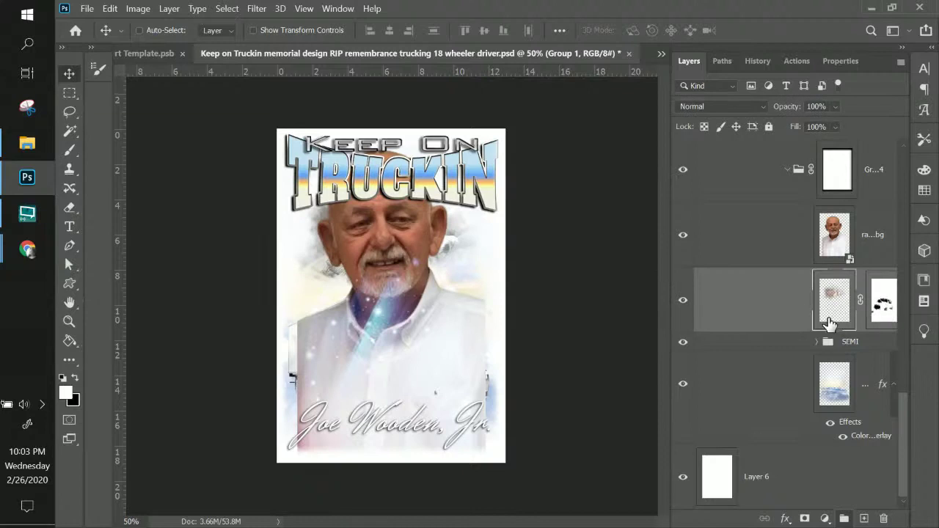
pyautogui.click(832, 238)
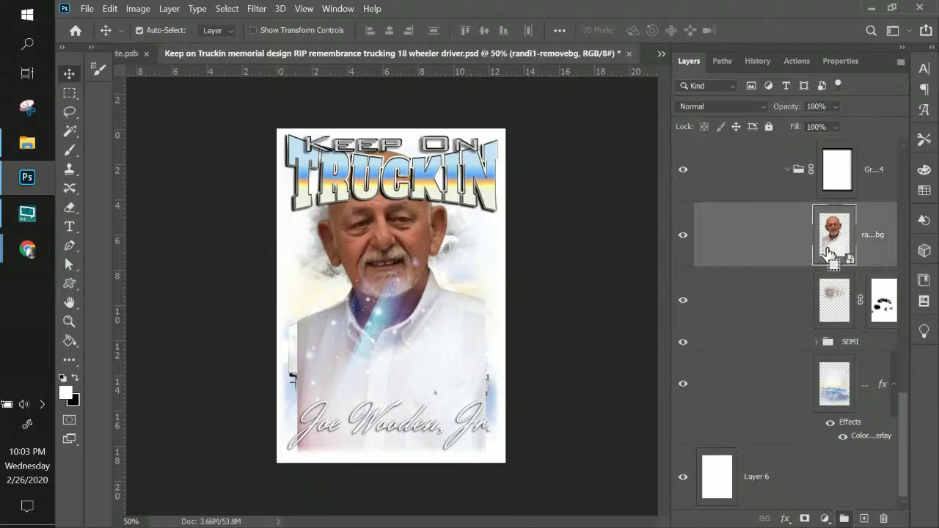
# - Scale the portrait to about 36% and centre it under the title
pyautogui.hotkey('ctrl', 't')
pyautogui.moveTo(299, 132); pyautogui.dragTo(367, 233)
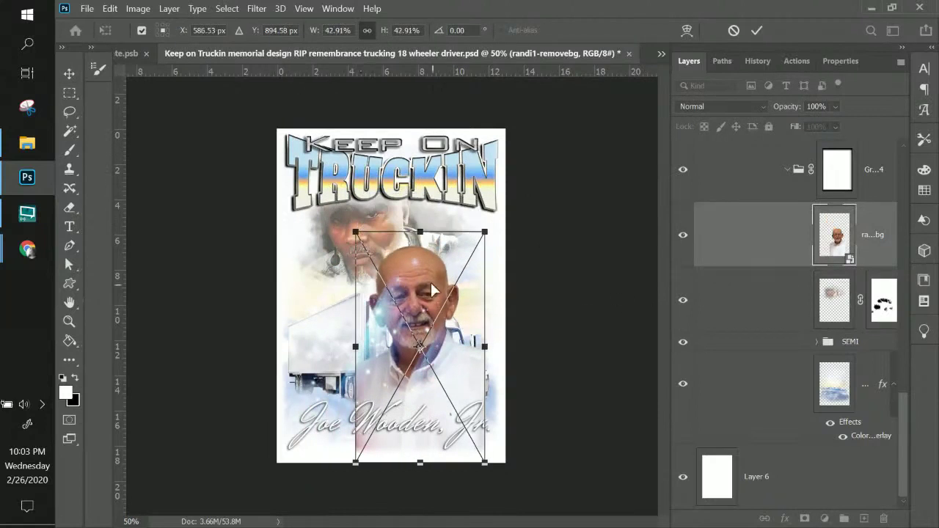
pyautogui.moveTo(436, 304); pyautogui.dragTo(407, 225)
pyautogui.moveTo(324, 155); pyautogui.dragTo(347, 193)
pyautogui.moveTo(391, 270); pyautogui.dragTo(390, 248)
pyautogui.press('Return')
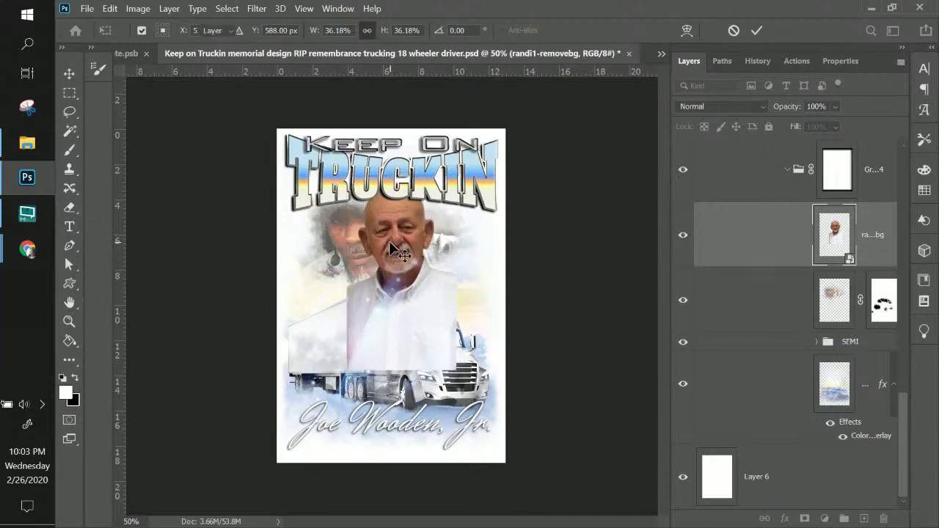
# - Hide the faded photo layer and delete the mask copied onto the portrait
pyautogui.click(838, 313)
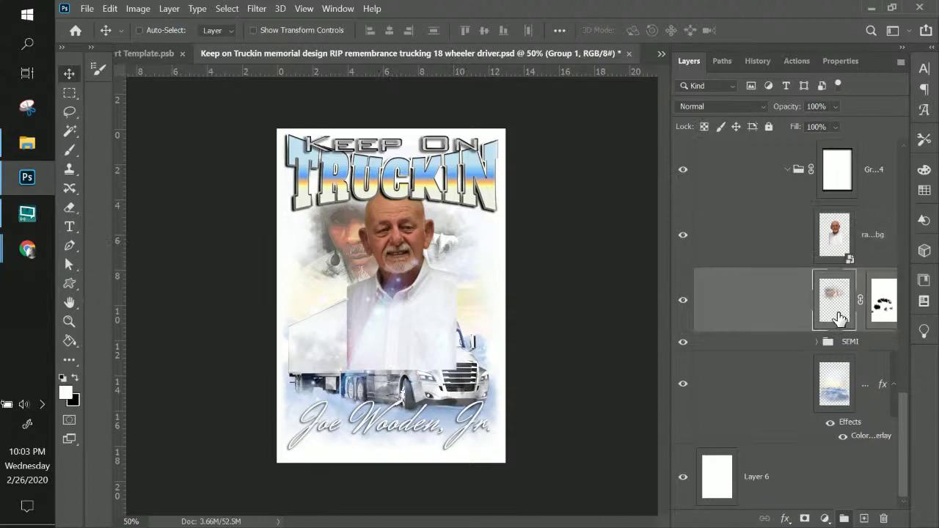
pyautogui.click(880, 308)
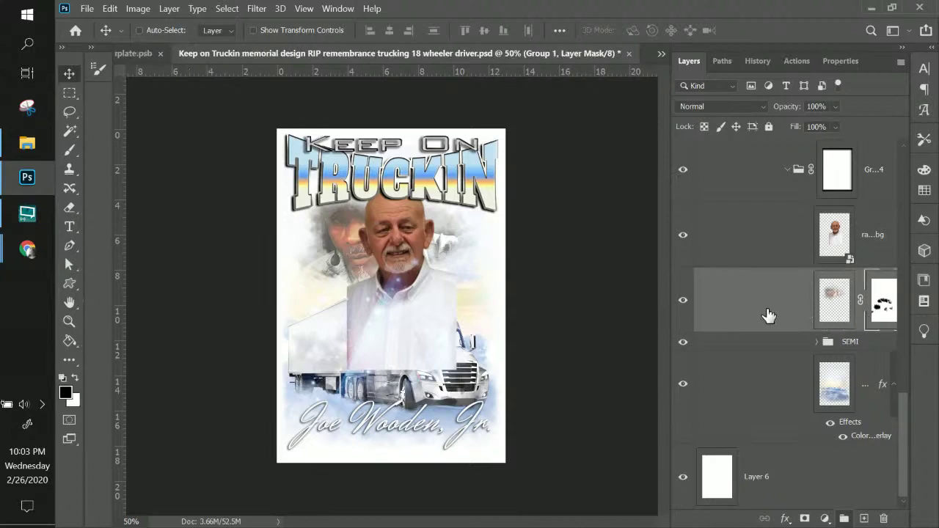
pyautogui.click(683, 308)
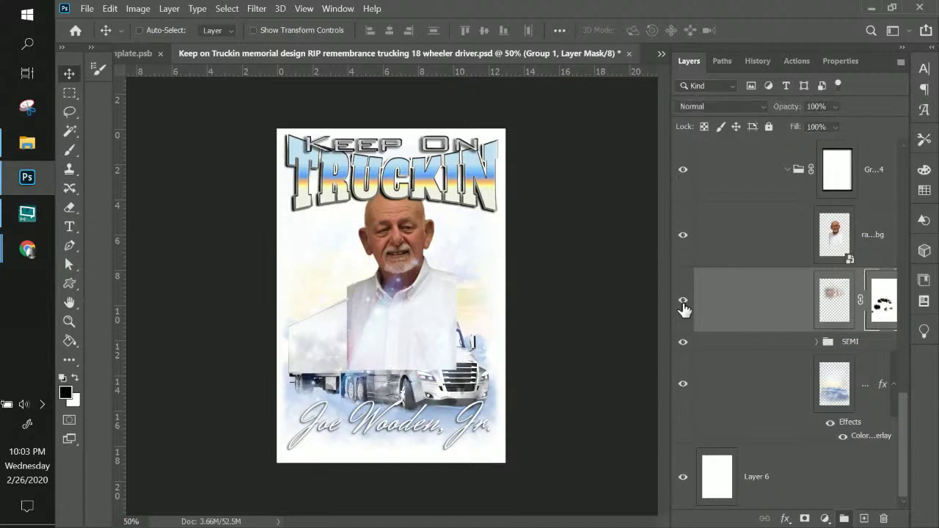
pyautogui.moveTo(888, 314); pyautogui.dragTo(881, 245)
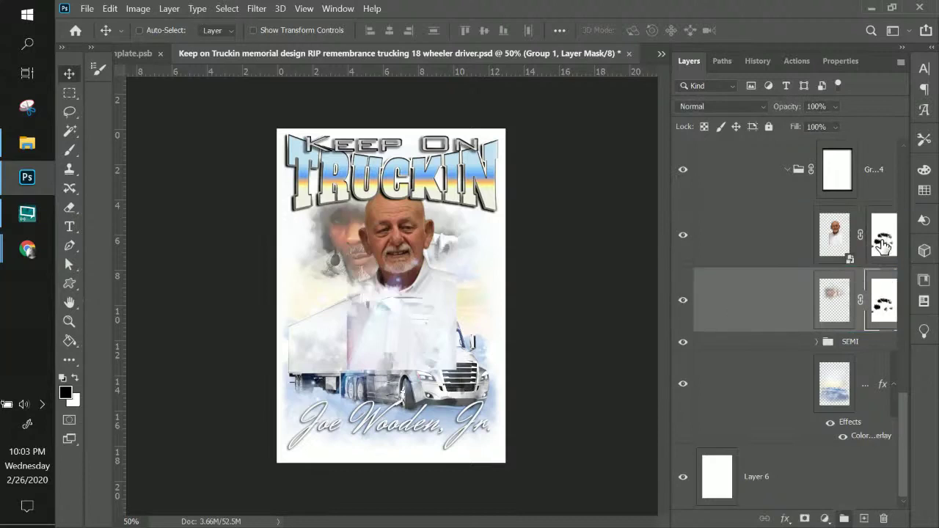
pyautogui.click(682, 301)
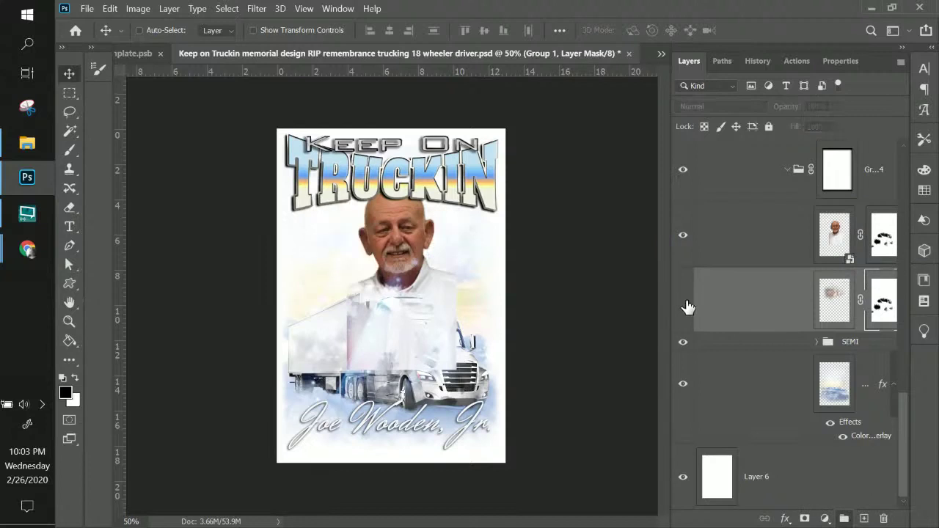
pyautogui.click(884, 242)
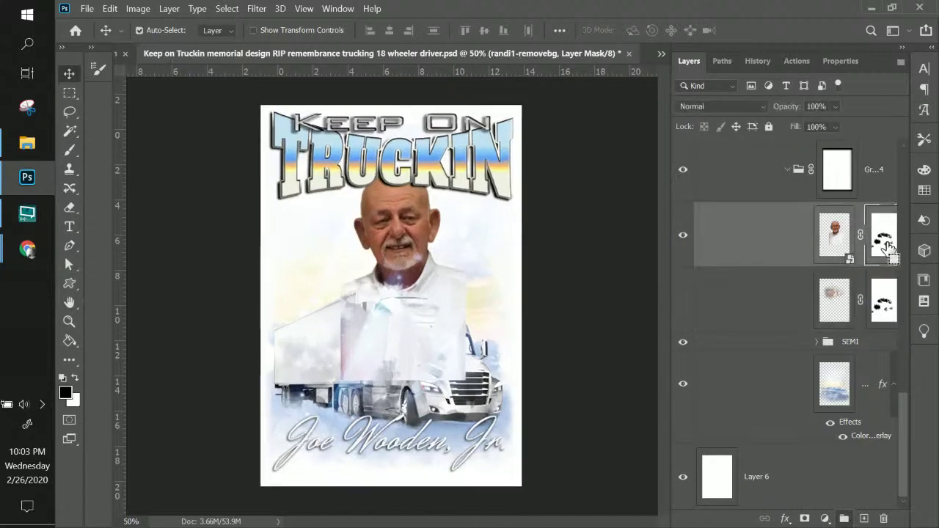
pyautogui.hotkey('ctrl', '+')
pyautogui.hscroll(1, 405, 301)
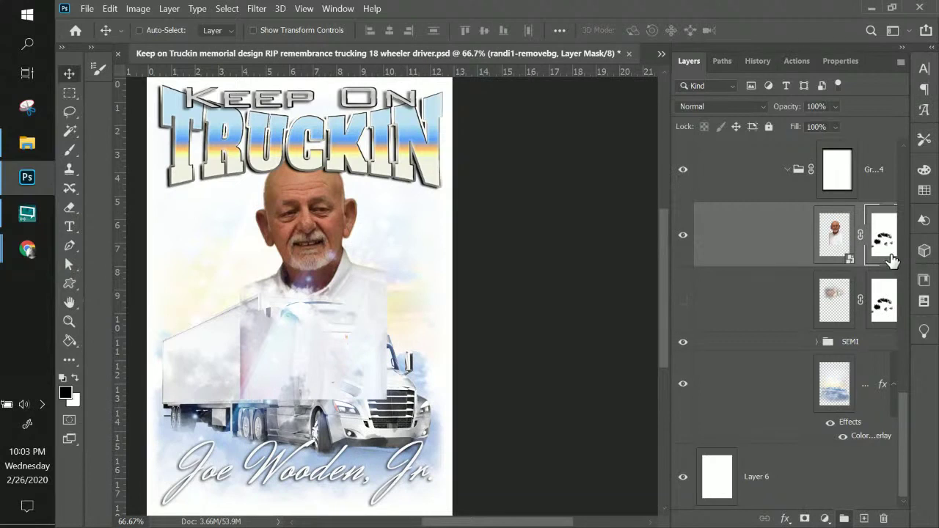
pyautogui.rightClick(882, 240)
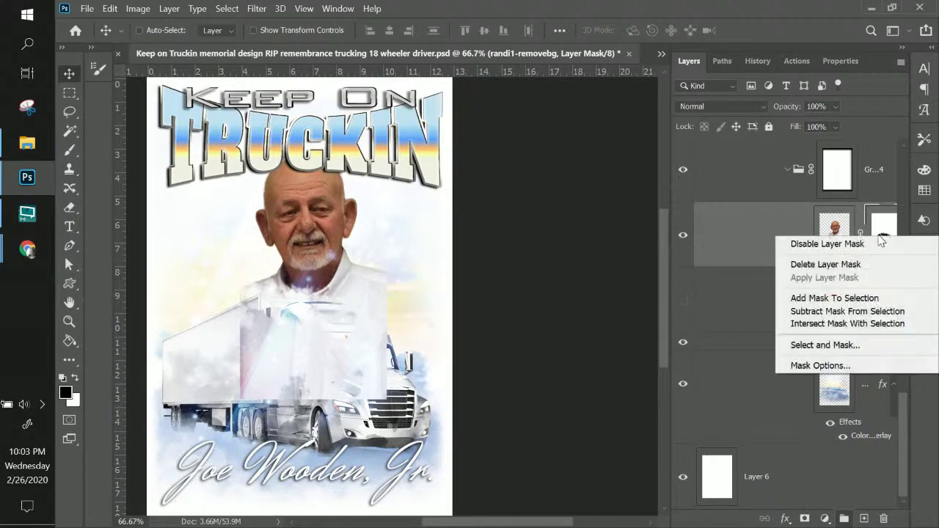
pyautogui.click(851, 267)
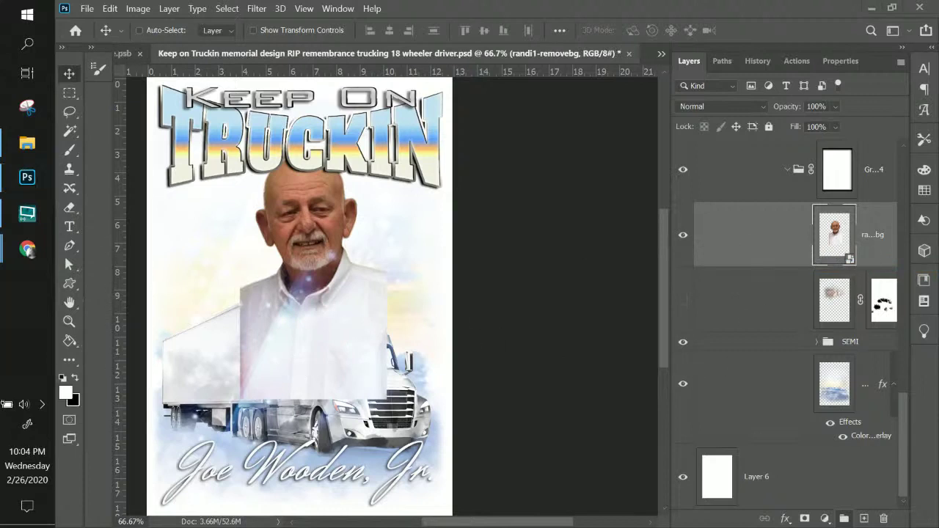
pyautogui.click(27, 250)
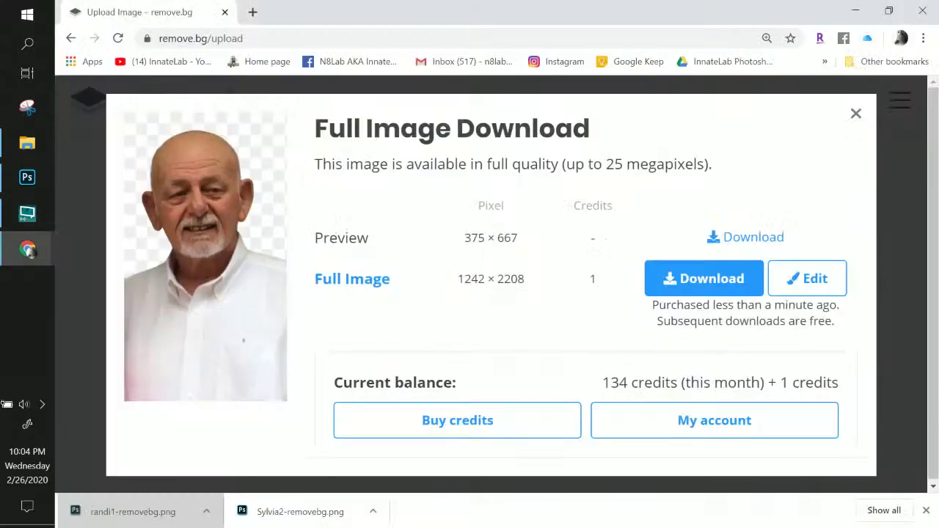
# - Close Chrome so Photoshop is back in front
pyautogui.click(922, 10)
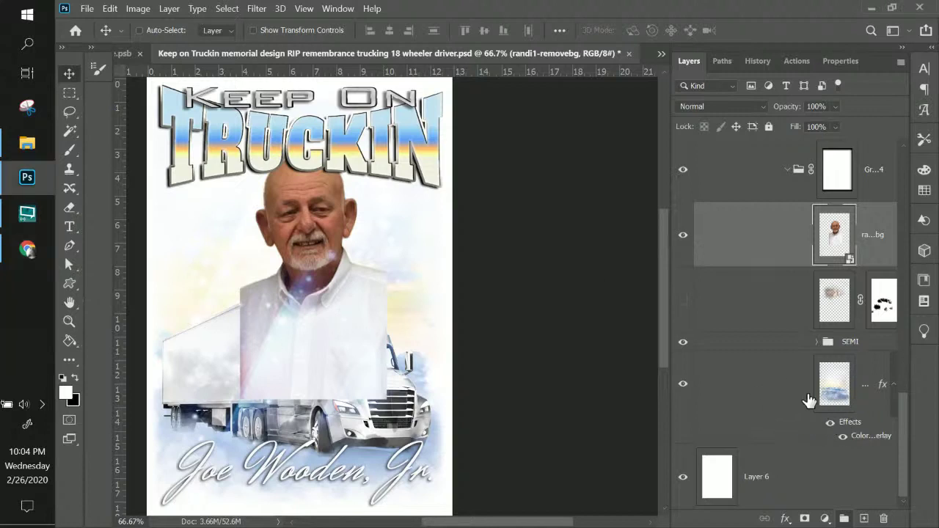
# - Select the portrait layer and zoom in to 100% on it
pyautogui.click(830, 312)
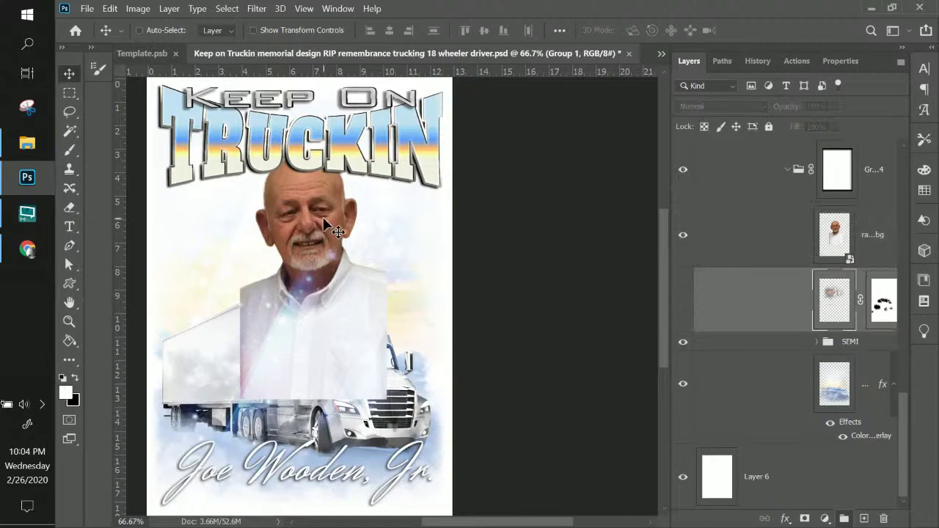
pyautogui.hotkey('ctrl', '-')
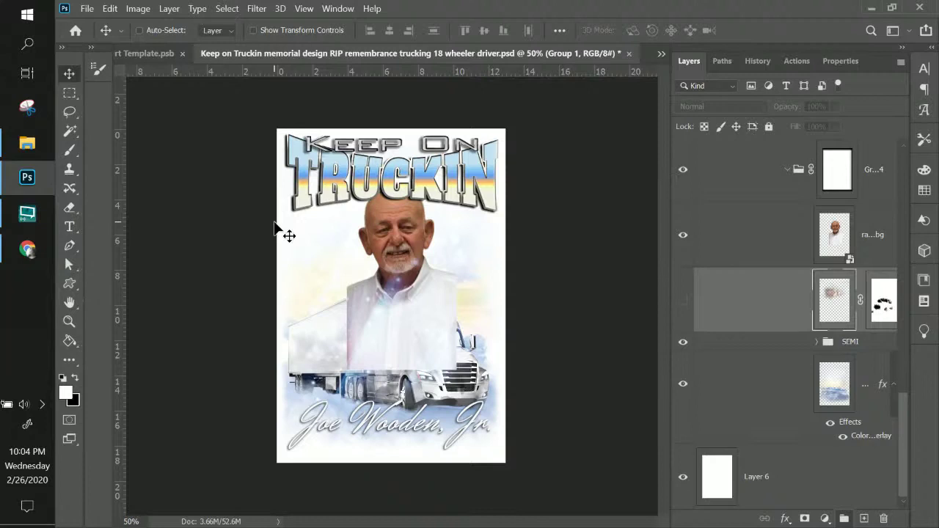
pyautogui.click(878, 237)
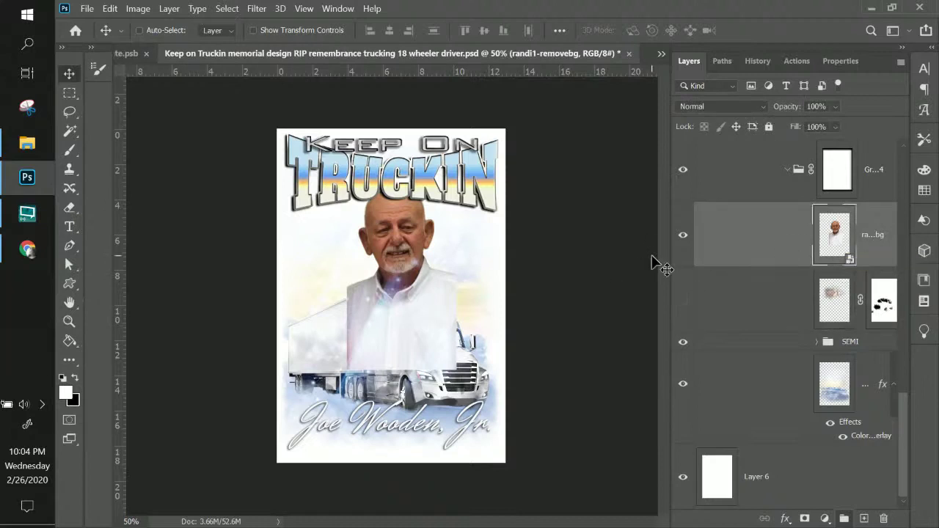
pyautogui.hotkey('ctrl', '+')
pyautogui.hotkey('ctrl', '+')
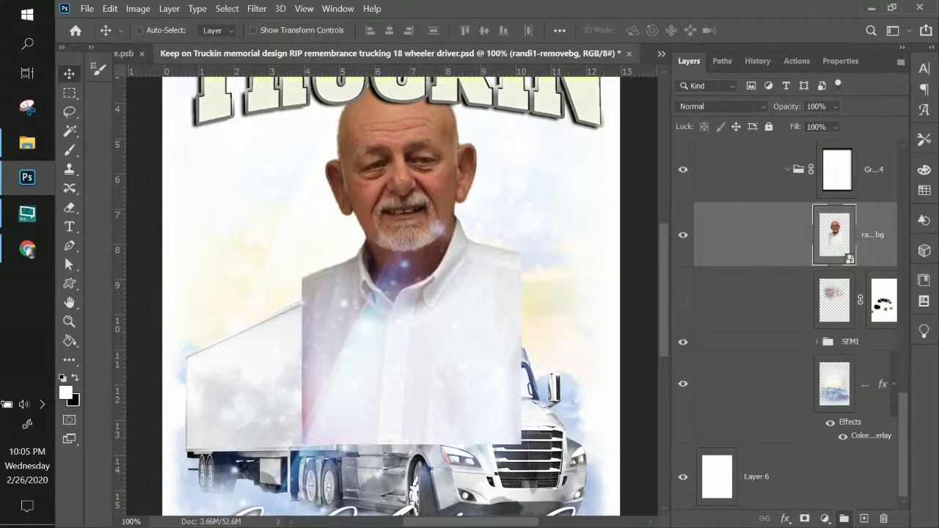
# - Add a layer mask to the portrait and choose the Soft Round brush
pyautogui.click(804, 520)
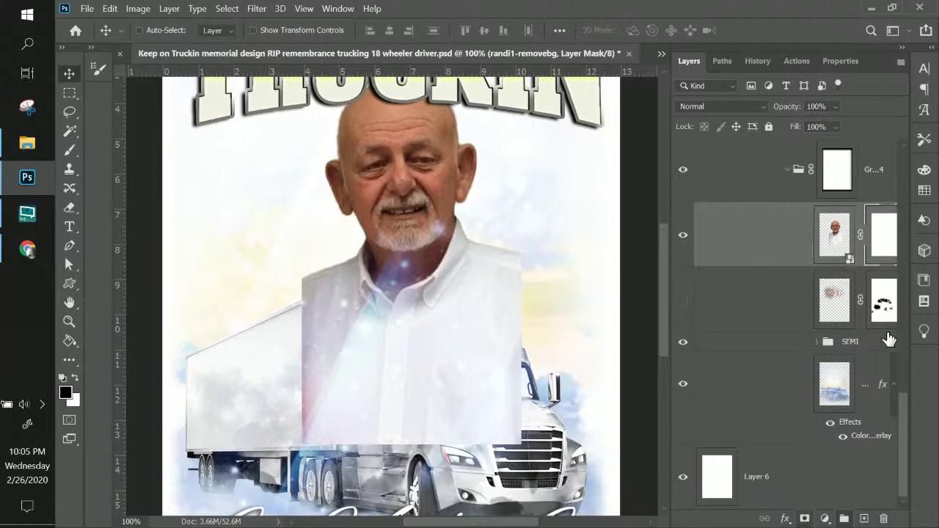
pyautogui.click(69, 149)
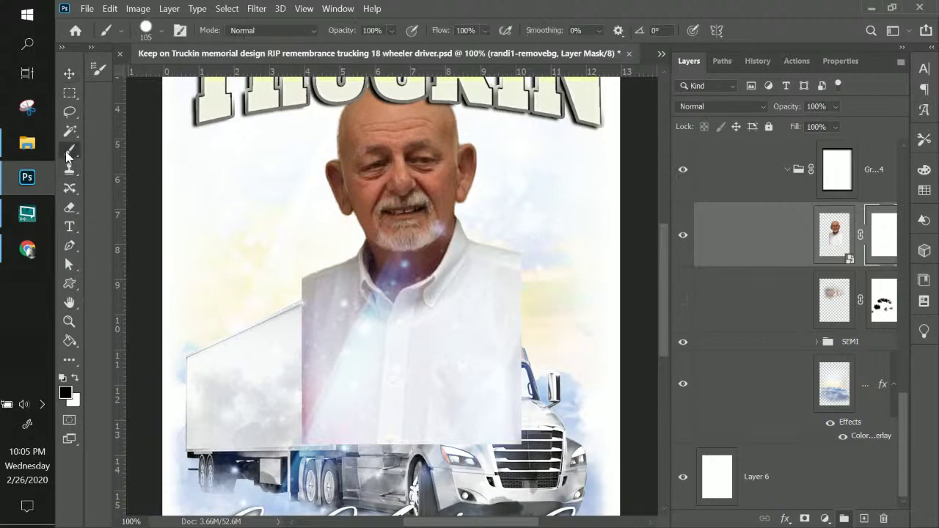
pyautogui.click(144, 30)
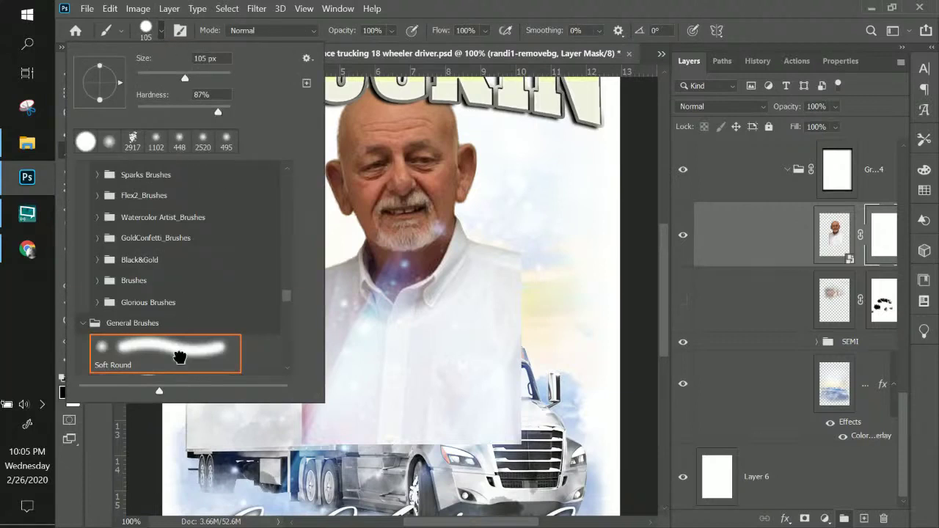
pyautogui.click(181, 356)
pyautogui.click(425, 7)
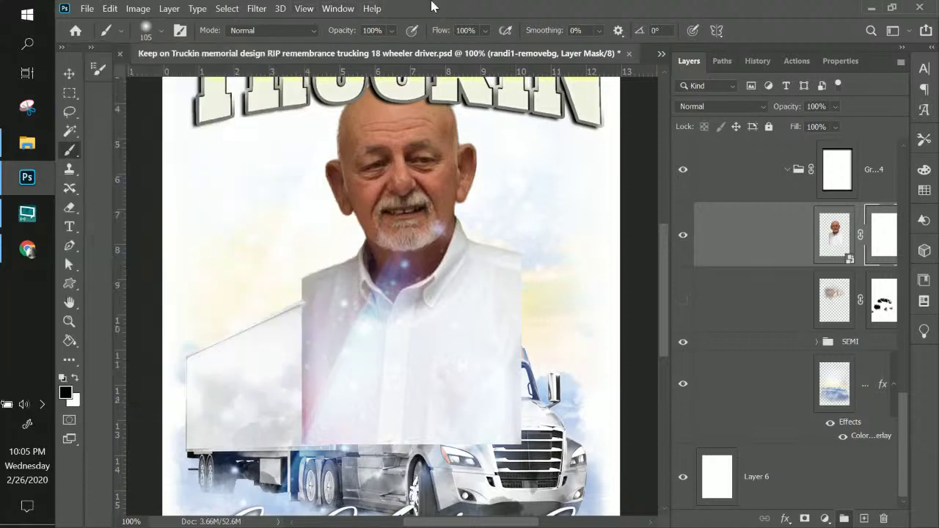
pyautogui.rightClick(279, 261)
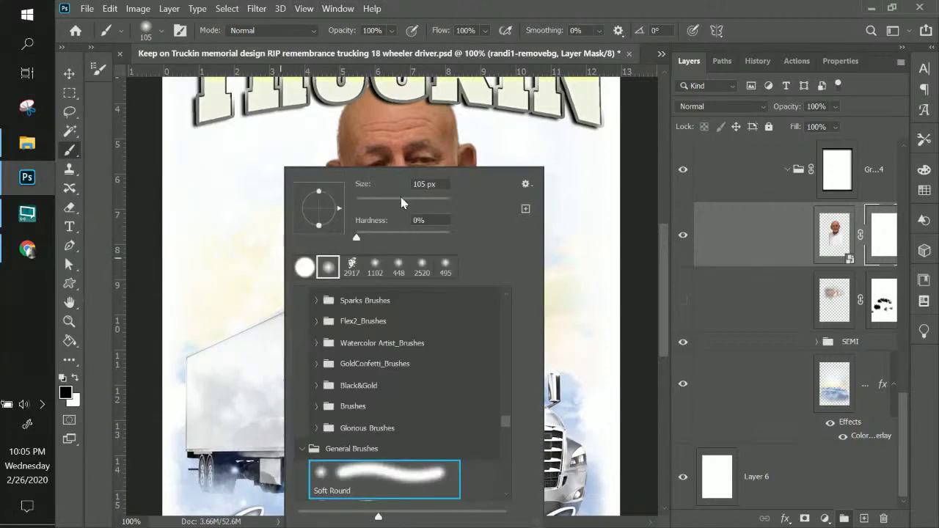
pyautogui.click(220, 242)
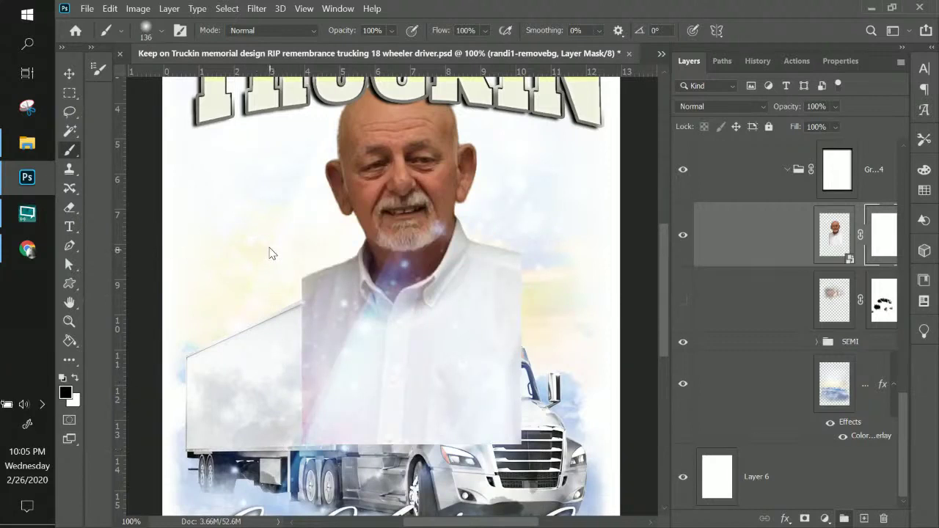
# - Paint black on the mask along the shirt's left and right edges
pyautogui.moveTo(270, 257); pyautogui.dragTo(286, 443)
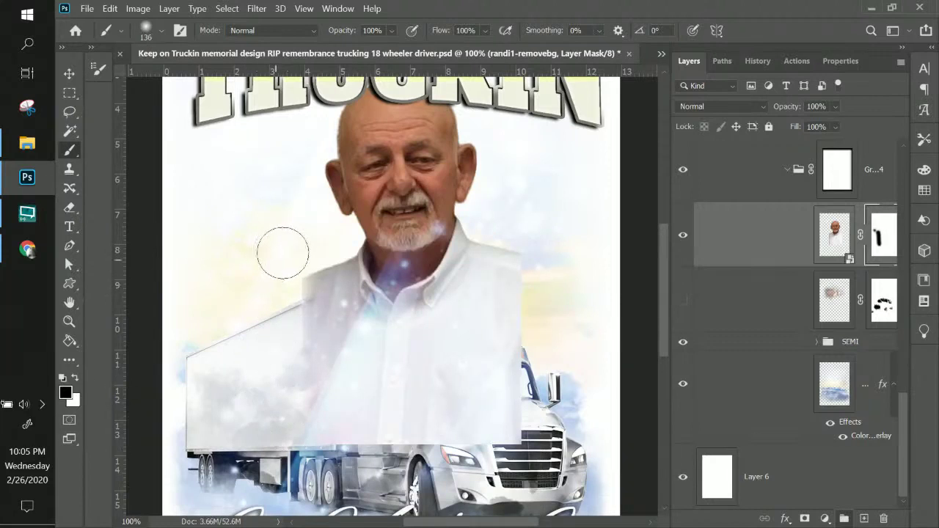
pyautogui.moveTo(281, 253)
pyautogui.mouseDown()
pyautogui.moveTo(264, 444)
pyautogui.moveTo(520, 435)
pyautogui.moveTo(550, 447)
pyautogui.moveTo(491, 433)
pyautogui.mouseUp()
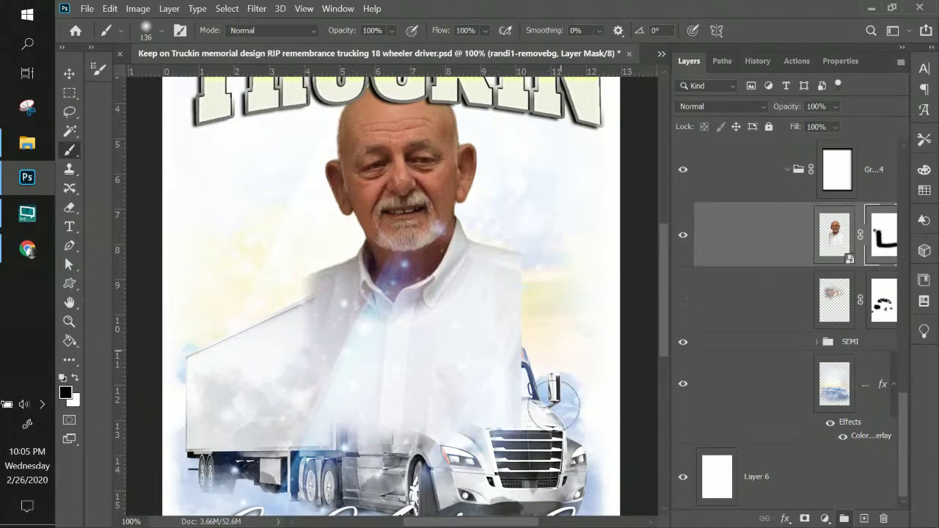
pyautogui.moveTo(533, 227)
pyautogui.mouseDown()
pyautogui.moveTo(545, 332)
pyautogui.moveTo(539, 430)
pyautogui.moveTo(540, 229)
pyautogui.moveTo(532, 223)
pyautogui.moveTo(536, 257)
pyautogui.mouseUp()
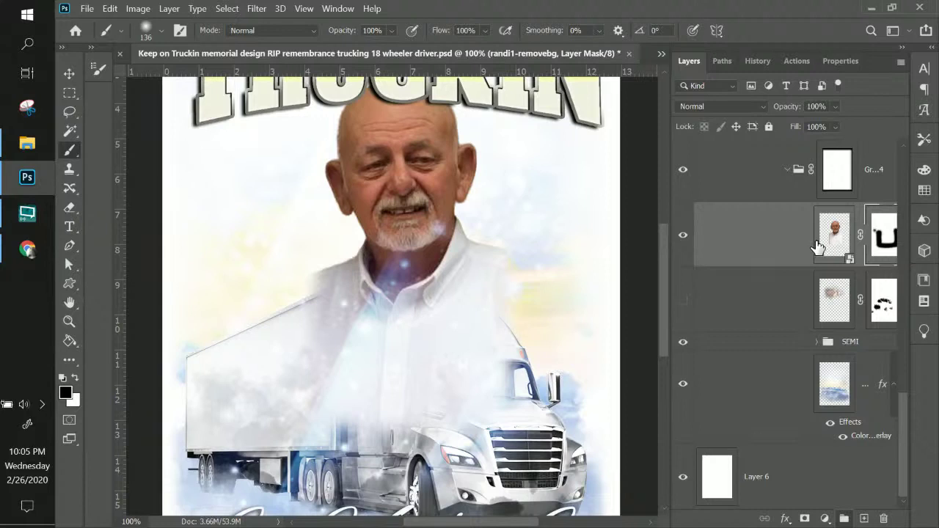
pyautogui.scroll(2, 819, 254)
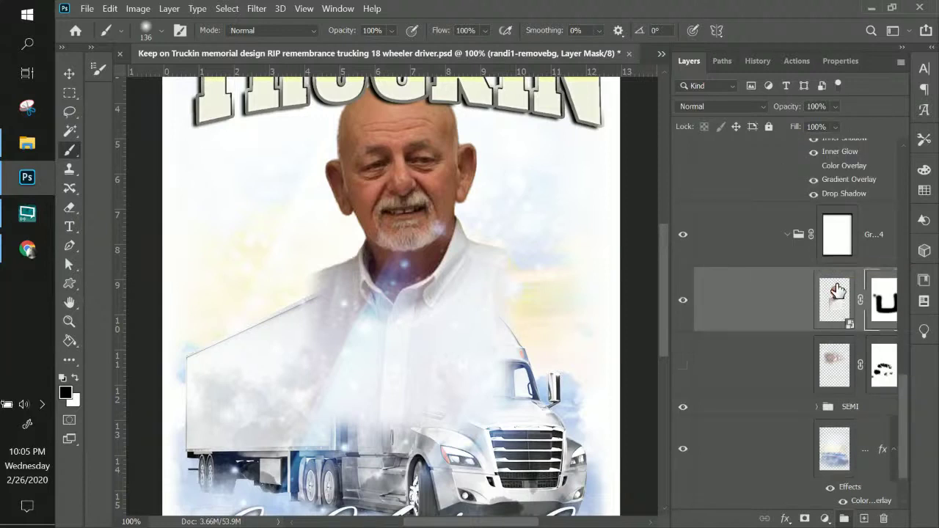
pyautogui.scroll(-2, 837, 291)
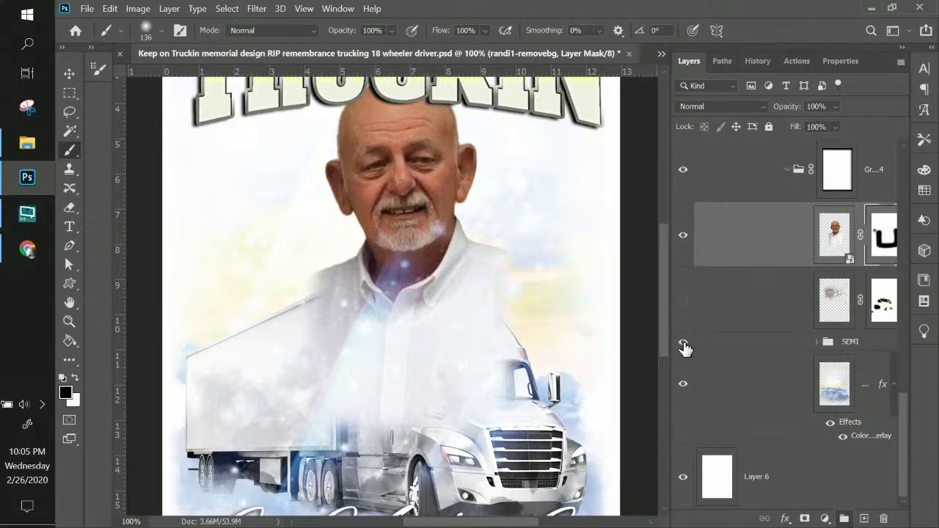
# - Move the portrait layer below the SEMI truck group
pyautogui.click(682, 344)
pyautogui.click(682, 344)
pyautogui.click(843, 342)
pyautogui.moveTo(847, 240); pyautogui.dragTo(794, 359)
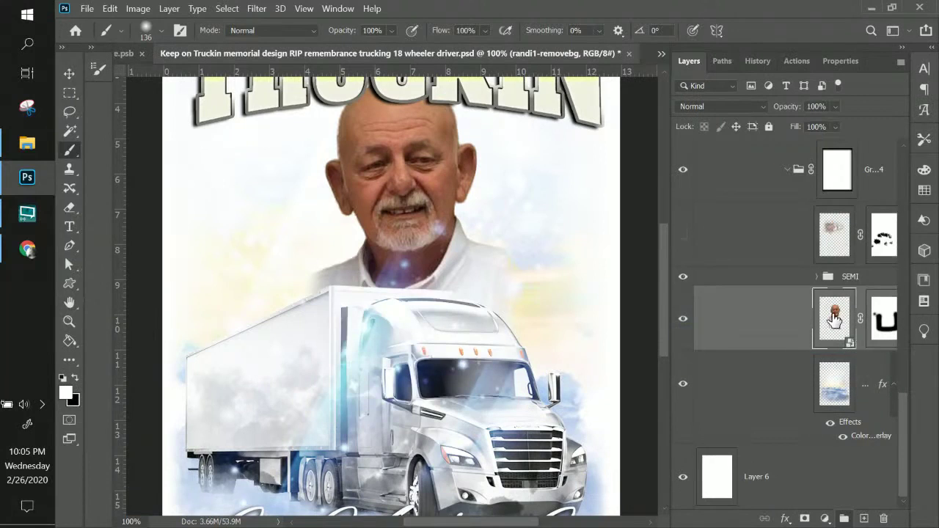
pyautogui.moveTo(835, 317)
pyautogui.mouseDown()
pyautogui.moveTo(465, 256)
pyautogui.moveTo(457, 297)
pyautogui.moveTo(470, 304)
pyautogui.moveTo(455, 293)
pyautogui.moveTo(466, 259)
pyautogui.moveTo(838, 311)
pyautogui.mouseUp()
pyautogui.hotkey('ctrl', '-')
pyautogui.scroll(2, 465, 259)
# - Scale the portrait to about 80.71% and re-centre it above the truck
pyautogui.hotkey('ctrl', 't')
pyautogui.moveTo(384, 324); pyautogui.dragTo(370, 303)
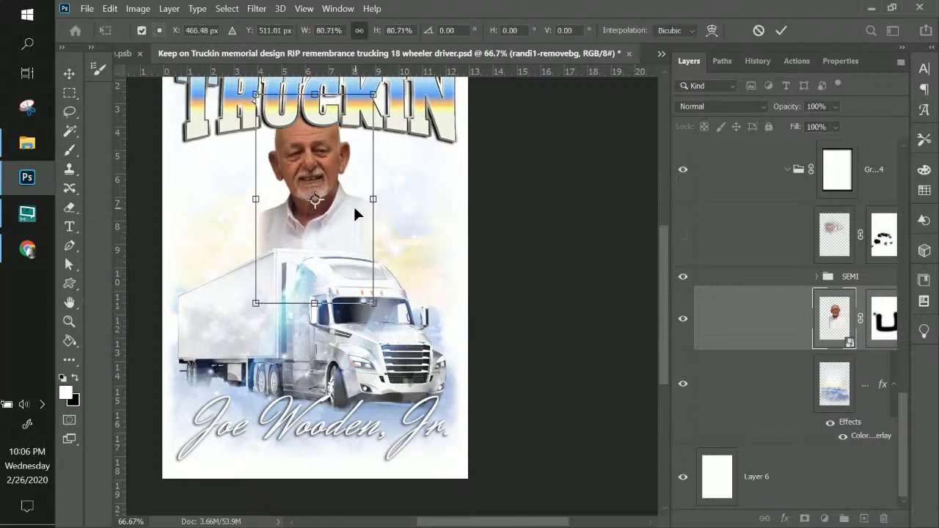
pyautogui.moveTo(354, 213)
pyautogui.mouseDown()
pyautogui.moveTo(359, 187)
pyautogui.moveTo(360, 229)
pyautogui.moveTo(358, 221)
pyautogui.mouseUp()
pyautogui.press('Return')
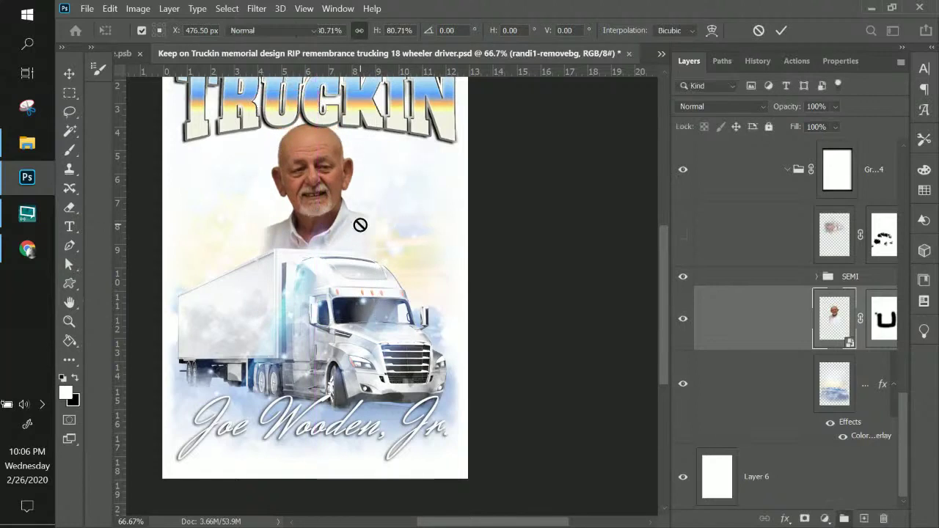
pyautogui.press('b')
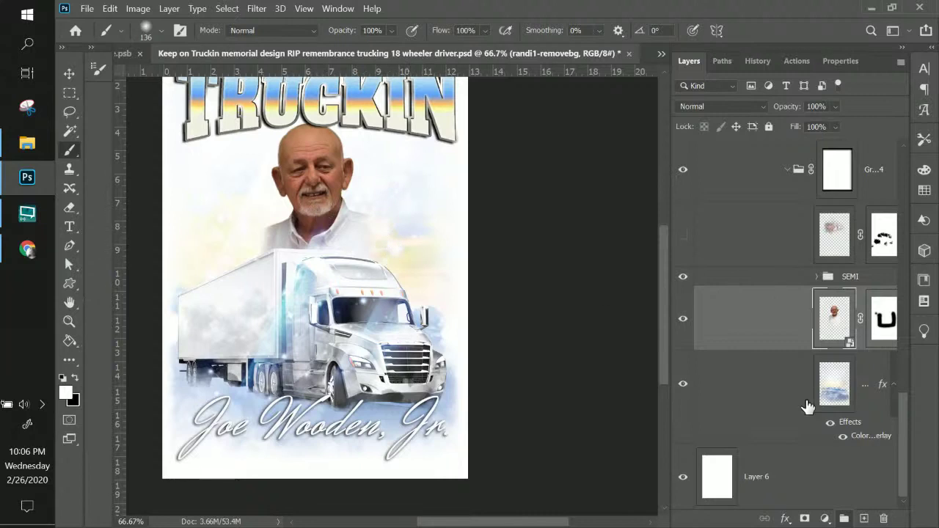
# - Toggle the watercolour background to compare, and inspect the smoke layer and SEMI group's layers
pyautogui.click(681, 389)
pyautogui.click(681, 389)
pyautogui.scroll(3, 847, 264)
pyautogui.scroll(3, 847, 265)
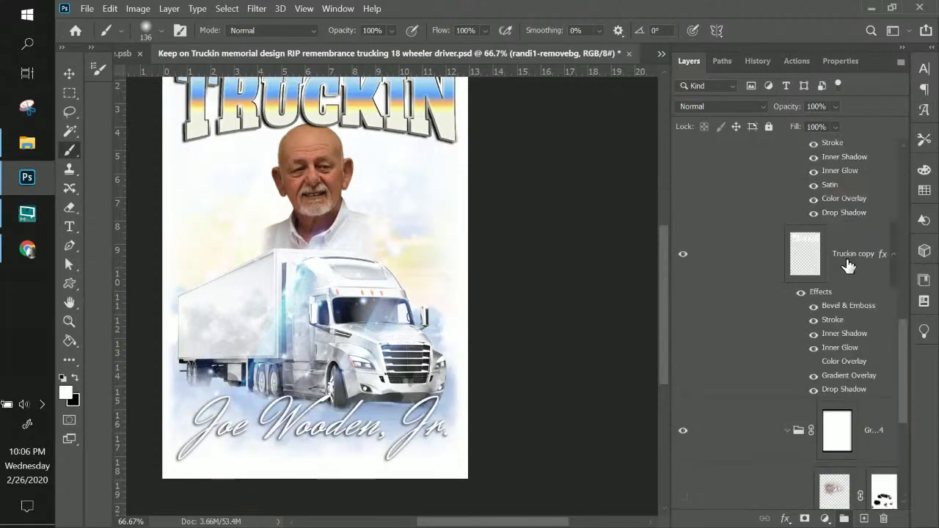
pyautogui.scroll(-3, 847, 266)
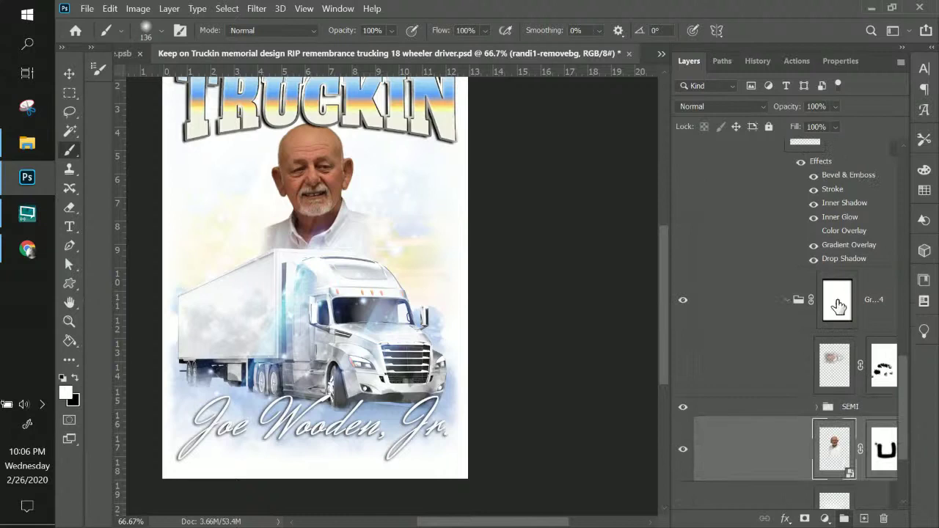
pyautogui.click(832, 365)
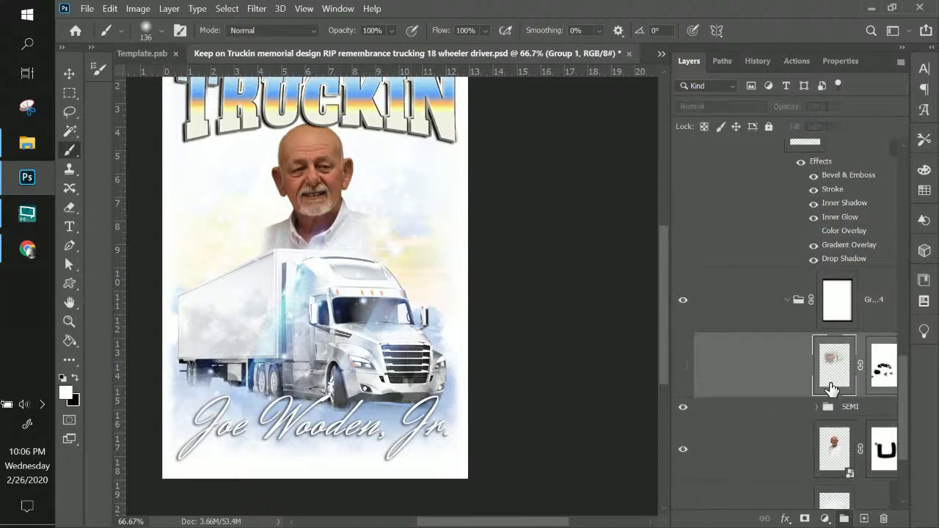
pyautogui.scroll(-2, 813, 356)
pyautogui.click(816, 342)
pyautogui.scroll(-2, 816, 354)
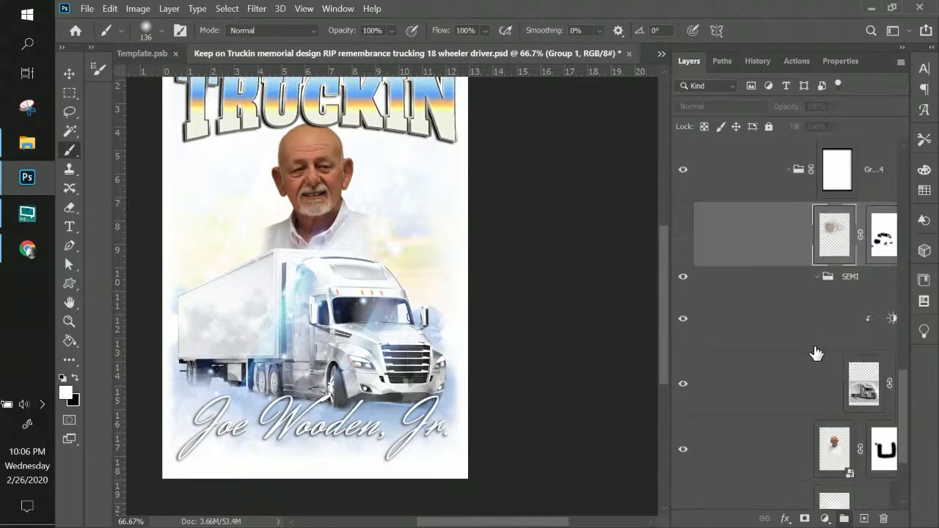
pyautogui.scroll(-4, 815, 353)
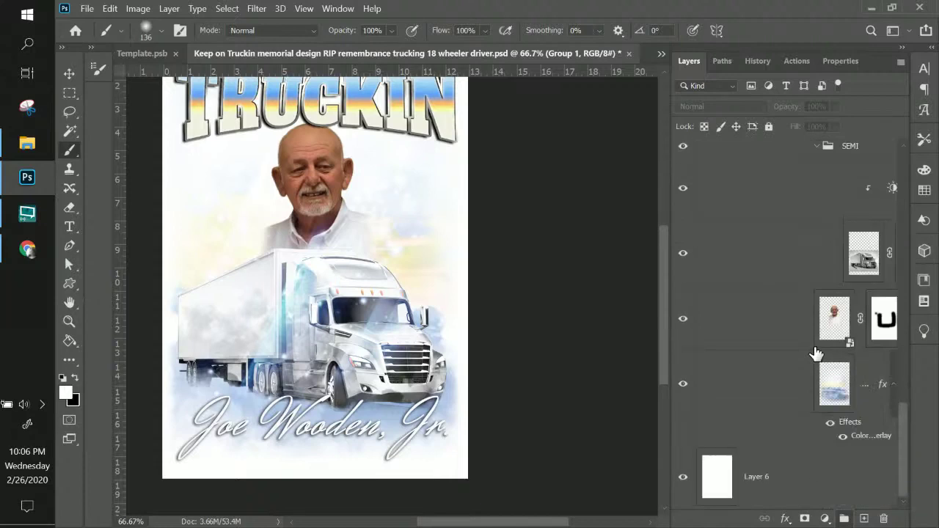
pyautogui.scroll(3, 817, 354)
pyautogui.click(817, 342)
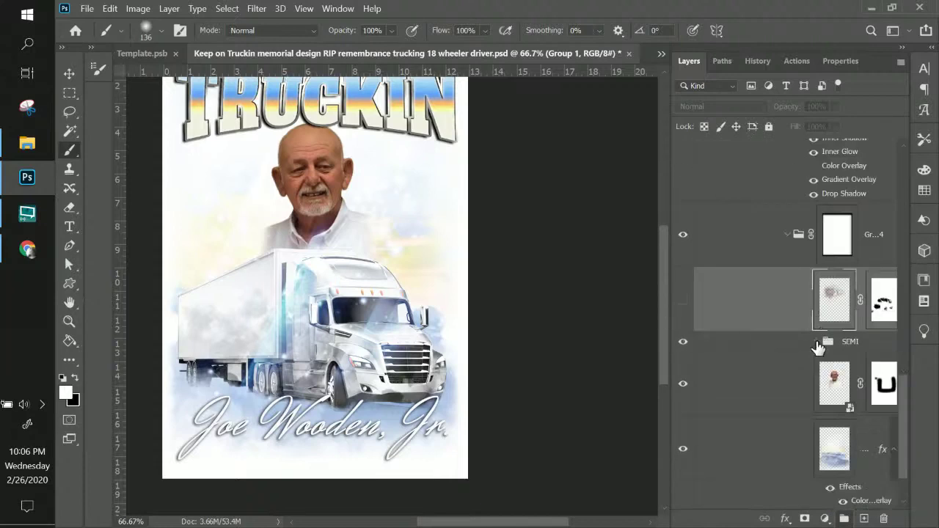
pyautogui.scroll(6, 818, 347)
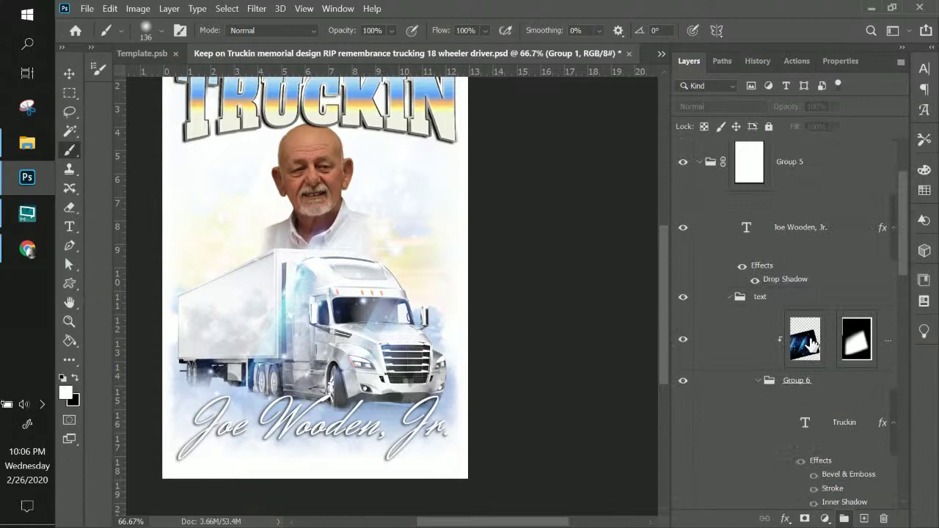
# - Set Layer 9's blue glow to Normal and paint black on its mask beside the man's head
pyautogui.click(809, 339)
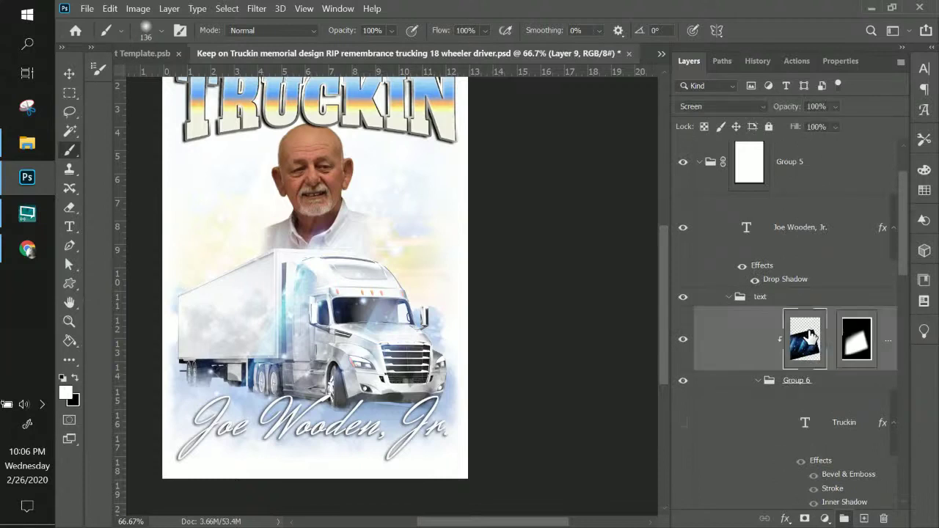
pyautogui.click(682, 342)
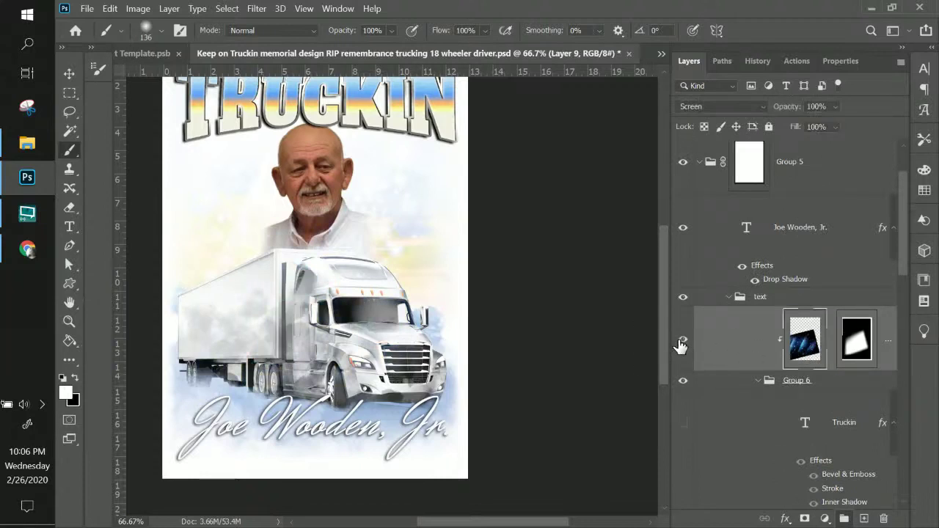
pyautogui.click(681, 341)
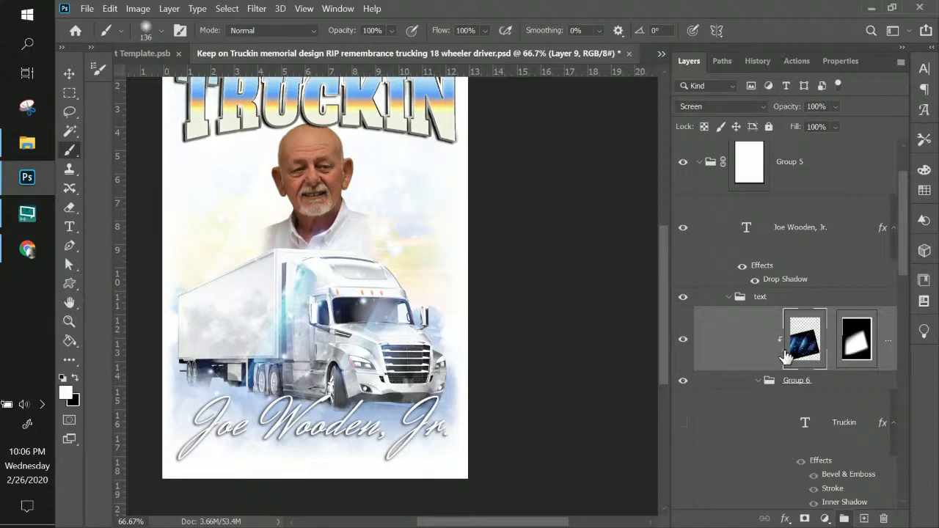
pyautogui.click(696, 107)
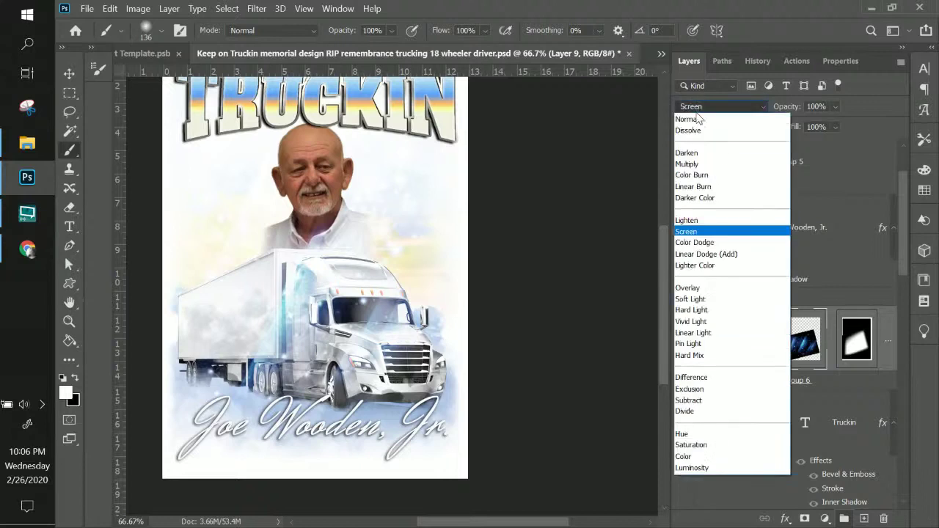
pyautogui.click(697, 122)
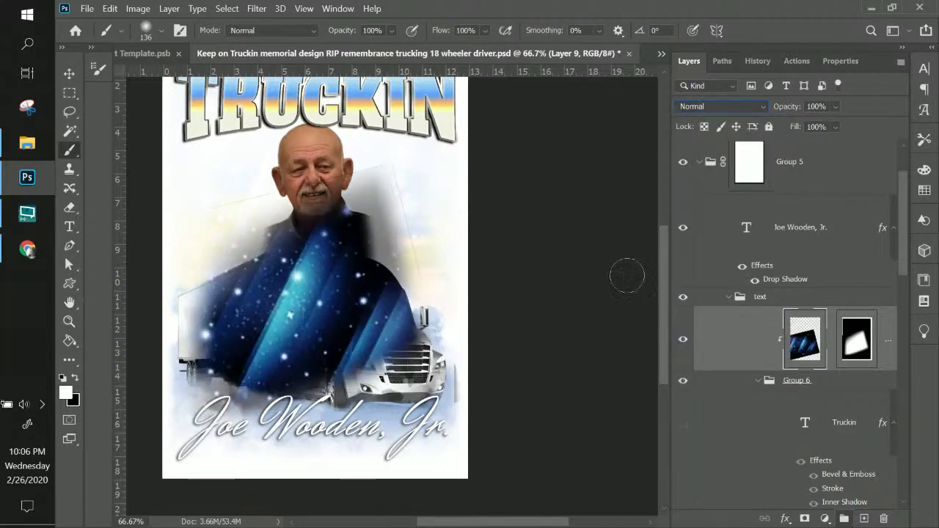
pyautogui.click(856, 338)
pyautogui.press('x')
pyautogui.moveTo(445, 213)
pyautogui.mouseDown()
pyautogui.moveTo(394, 162)
pyautogui.moveTo(432, 277)
pyautogui.mouseUp()
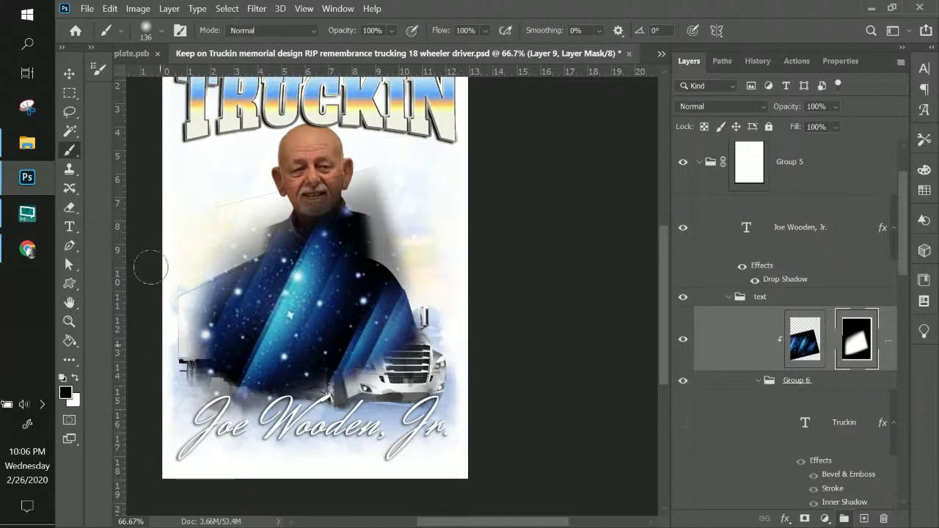
pyautogui.moveTo(315, 189); pyautogui.dragTo(367, 182)
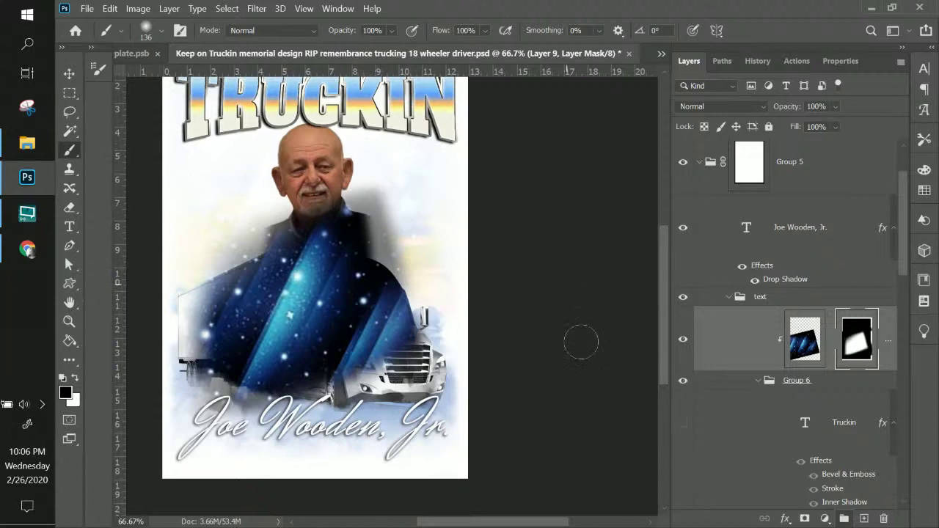
# - Return Layer 9's blue glow to Screen blend mode
pyautogui.click(804, 341)
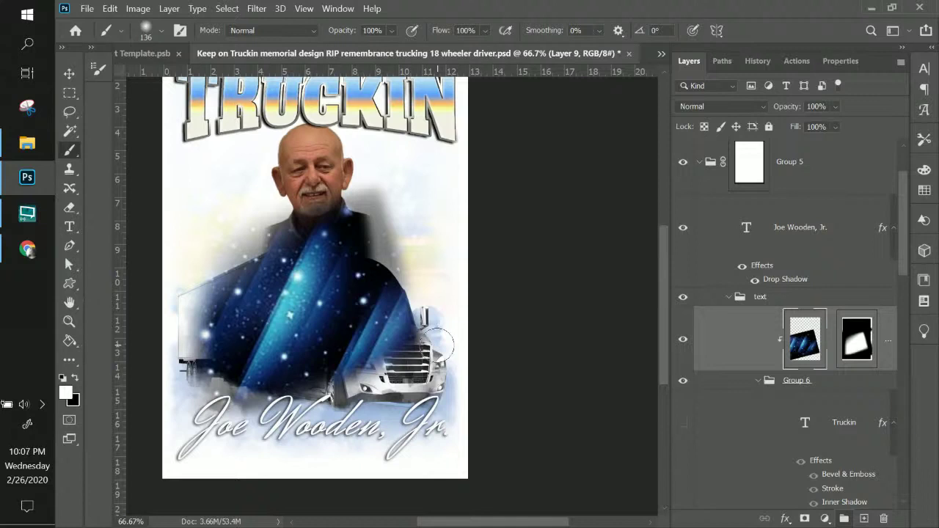
pyautogui.click(738, 107)
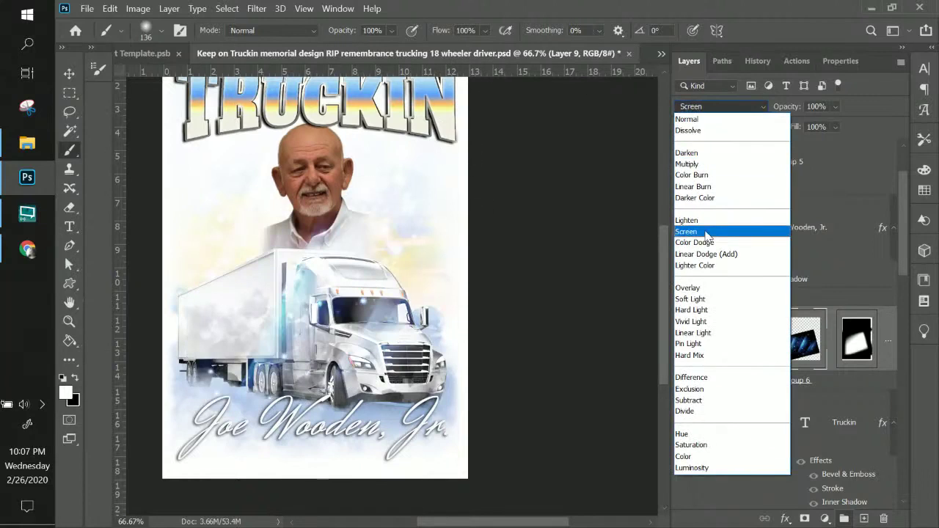
pyautogui.click(706, 233)
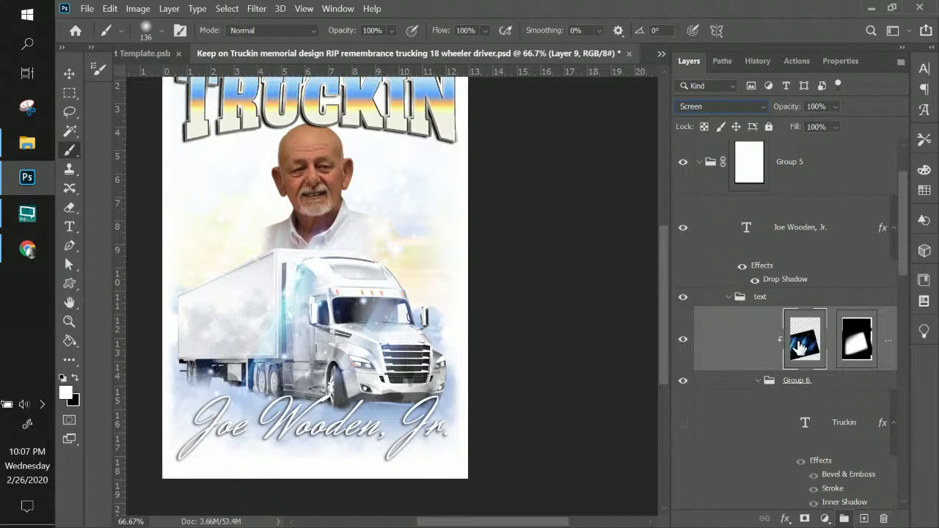
pyautogui.scroll(-3, 800, 349)
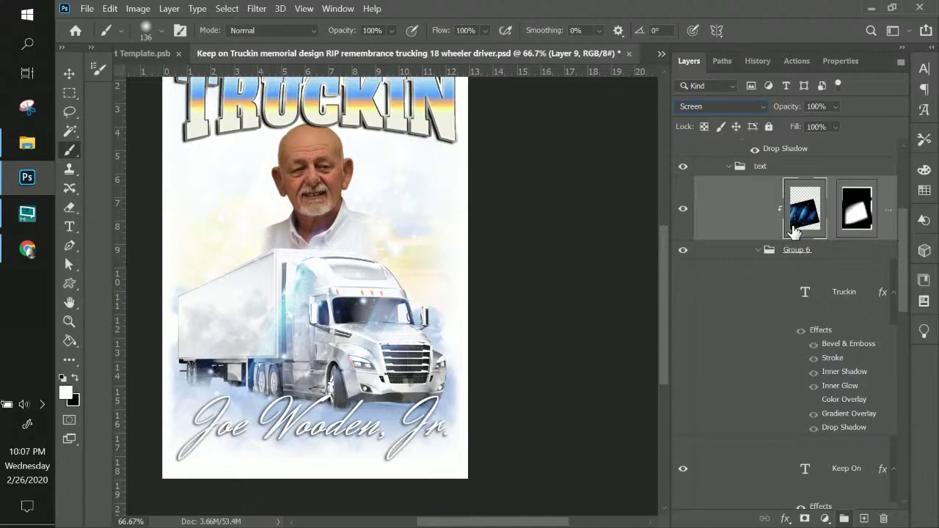
# - Nudge the windshield glare layer and keep it in Screen blend mode
pyautogui.click(69, 74)
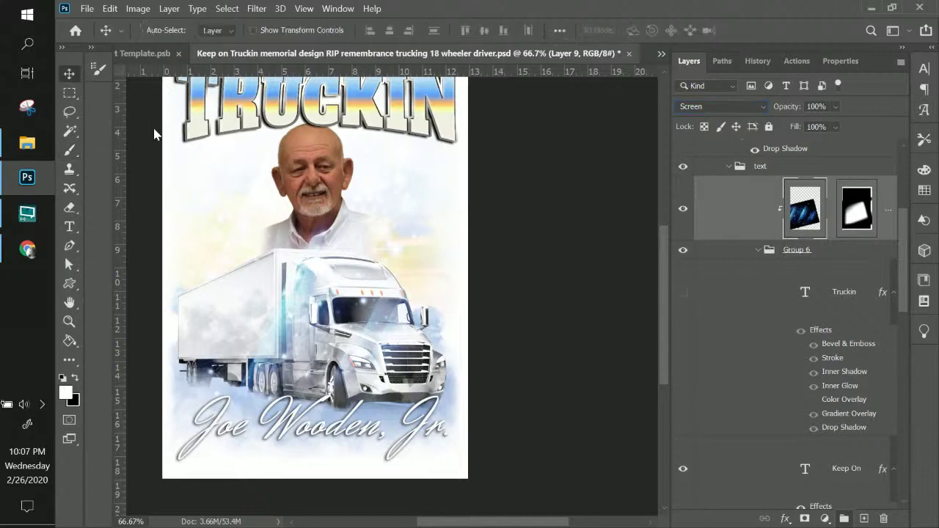
pyautogui.moveTo(309, 317); pyautogui.dragTo(367, 314)
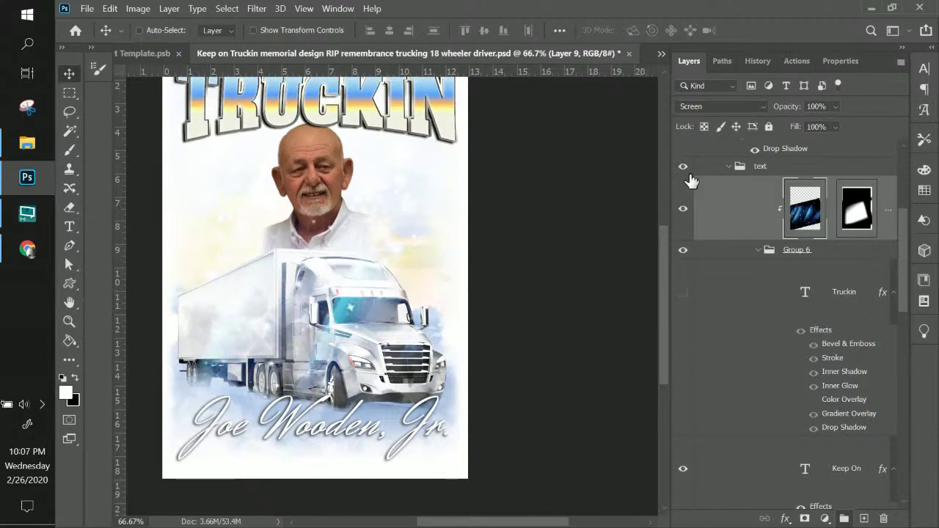
pyautogui.click(729, 108)
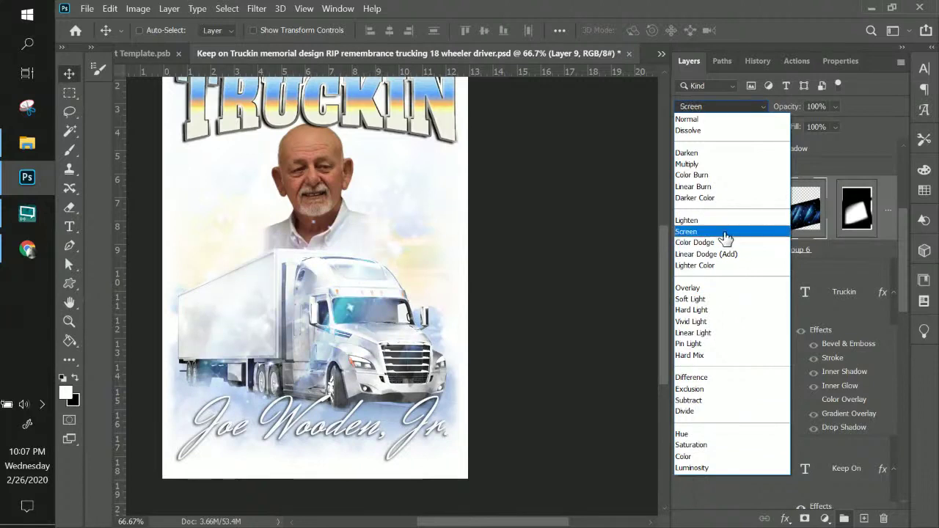
pyautogui.click(723, 232)
pyautogui.click(870, 219)
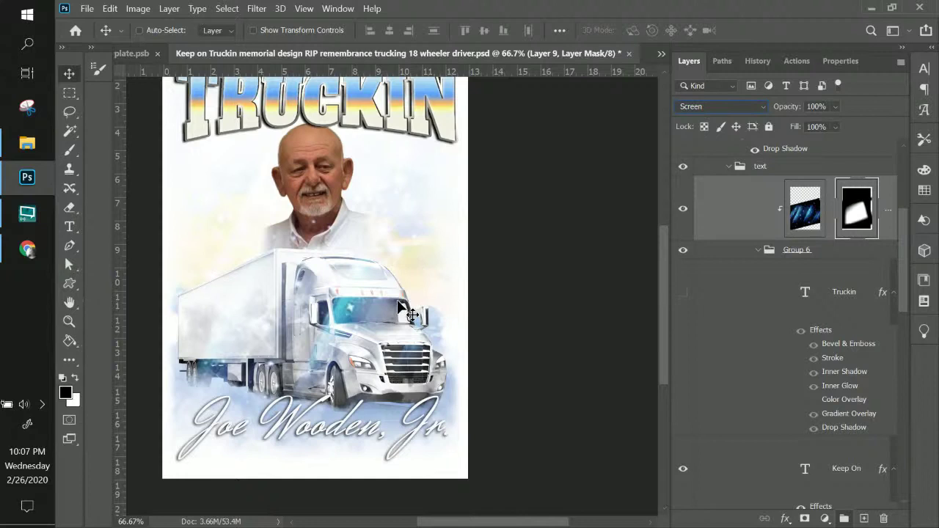
# - Preview Layer 10's alternate face, hide it again, and delete the layer
pyautogui.scroll(5, 763, 227)
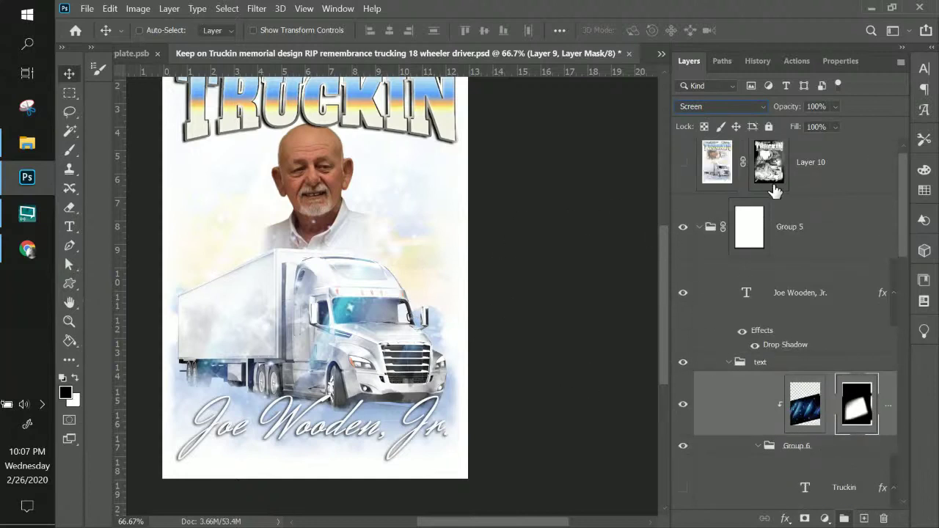
pyautogui.click(782, 180)
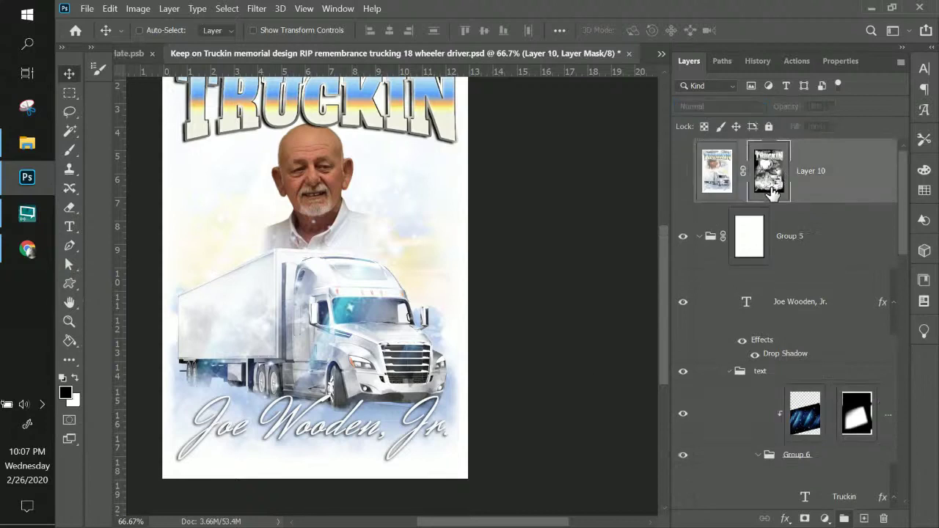
pyautogui.click(682, 174)
pyautogui.click(682, 176)
pyautogui.click(717, 171)
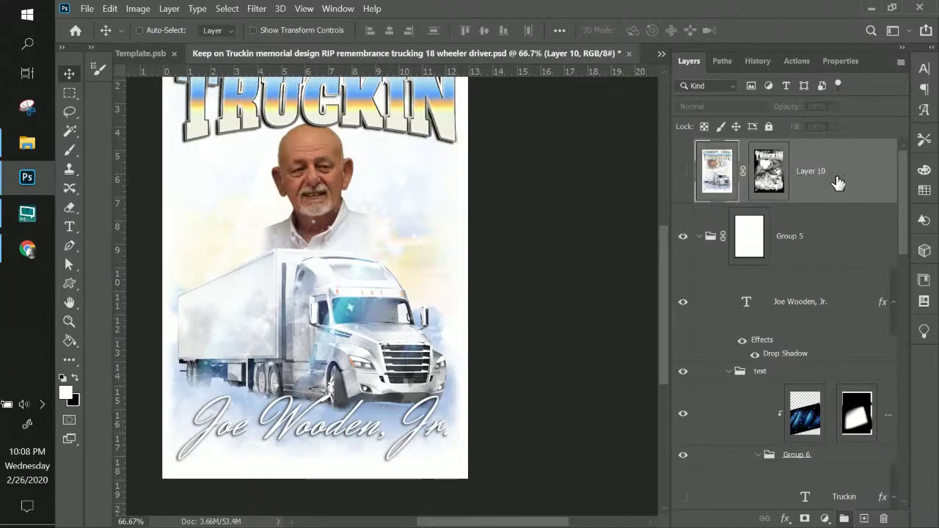
pyautogui.press('Delete')
pyautogui.click(822, 184)
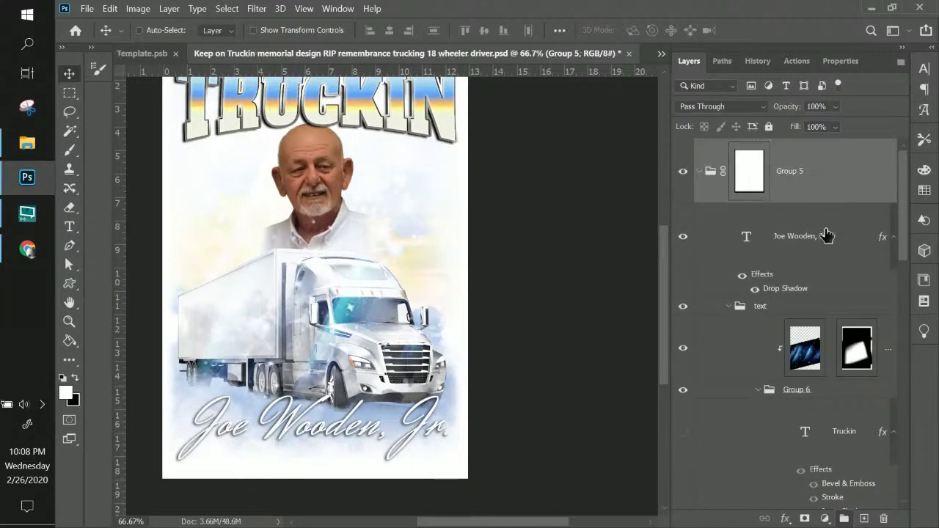
pyautogui.click(826, 235)
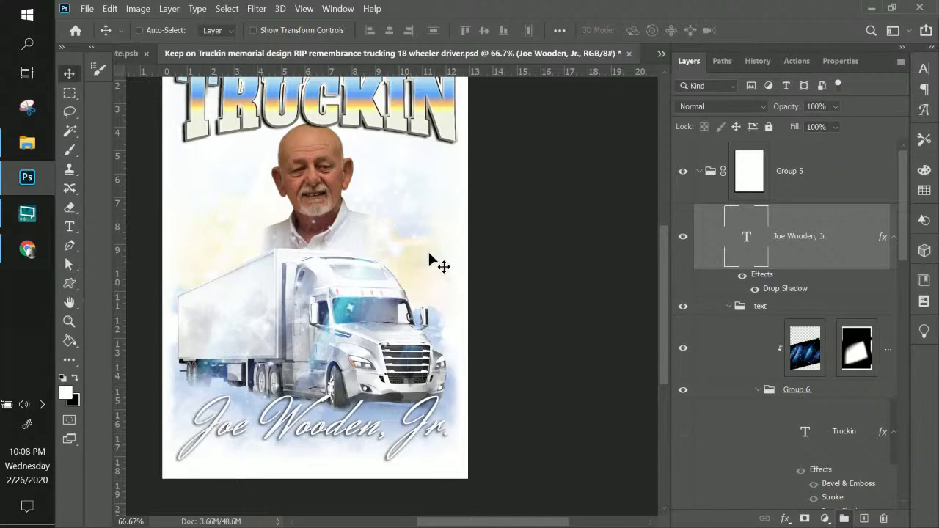
pyautogui.scroll(-5, 813, 239)
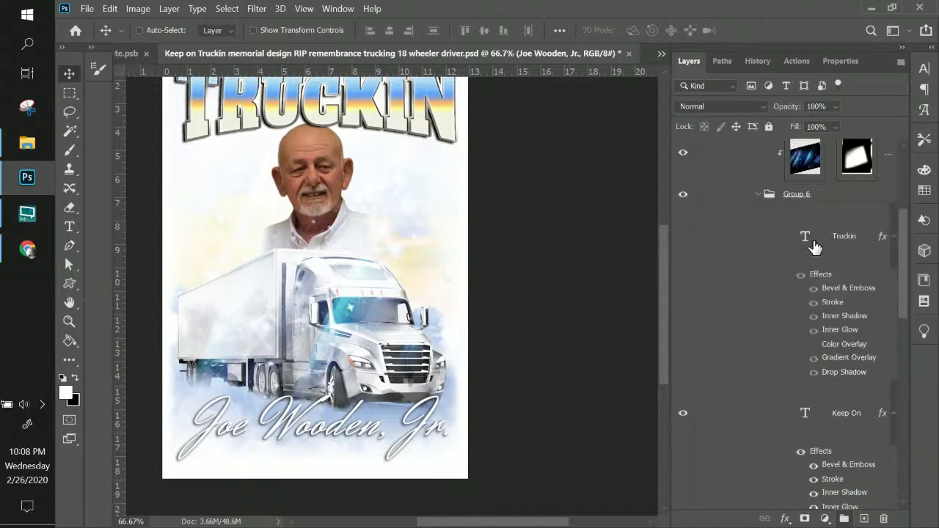
pyautogui.scroll(-5, 813, 248)
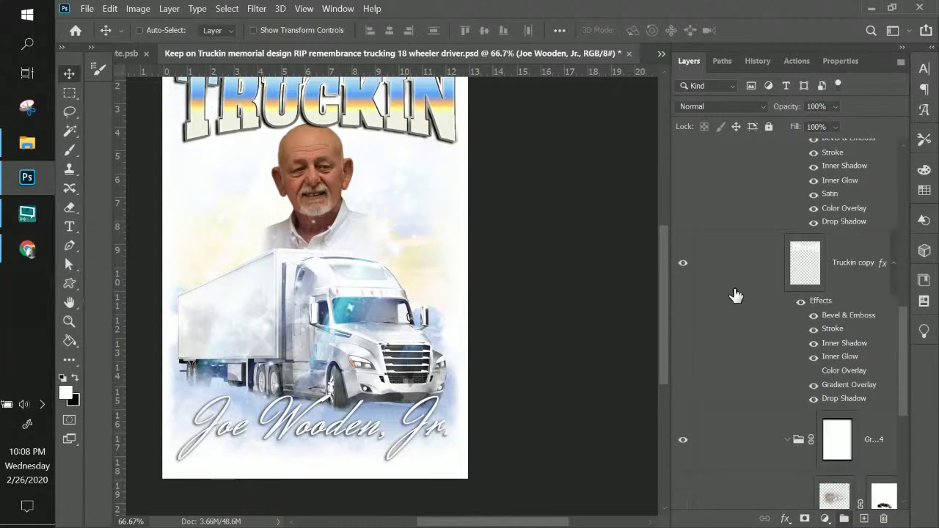
pyautogui.scroll(-5, 733, 294)
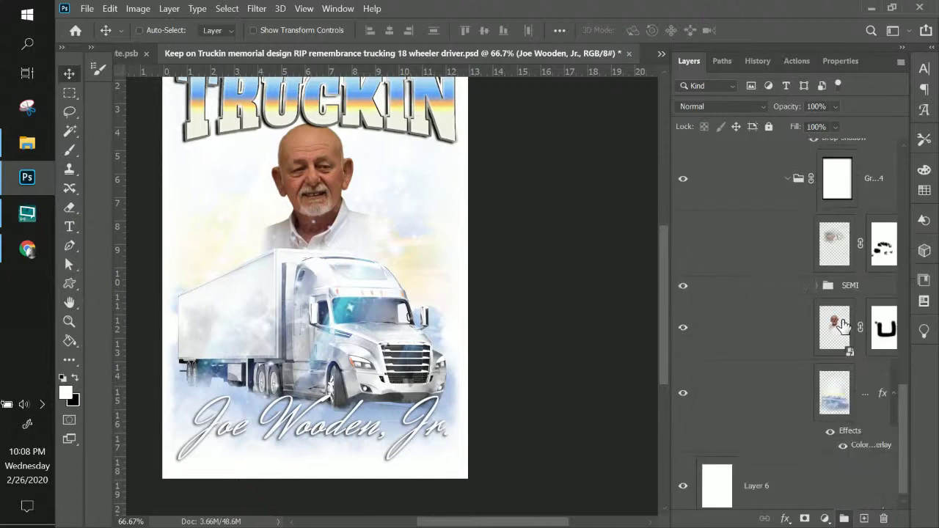
# - Lower the randi1-removebg portrait layer's opacity to 74%
pyautogui.click(834, 326)
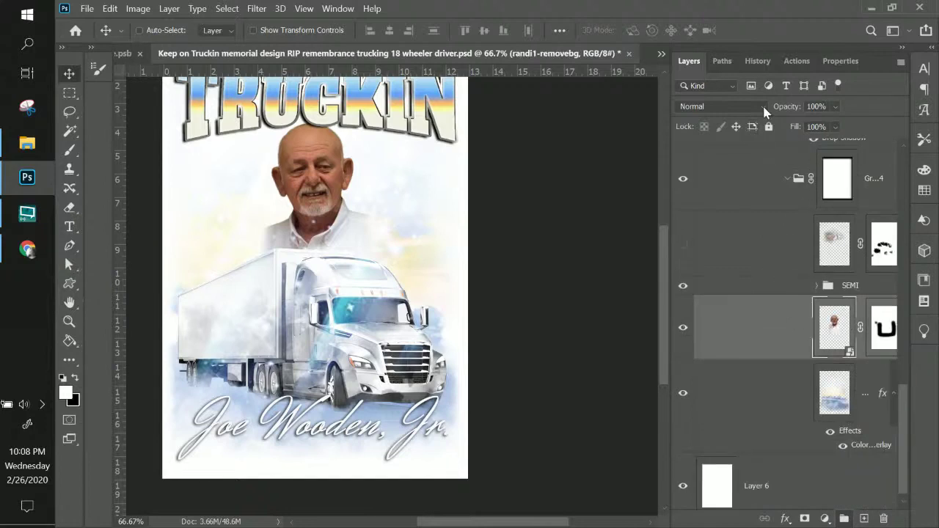
pyautogui.click(835, 106)
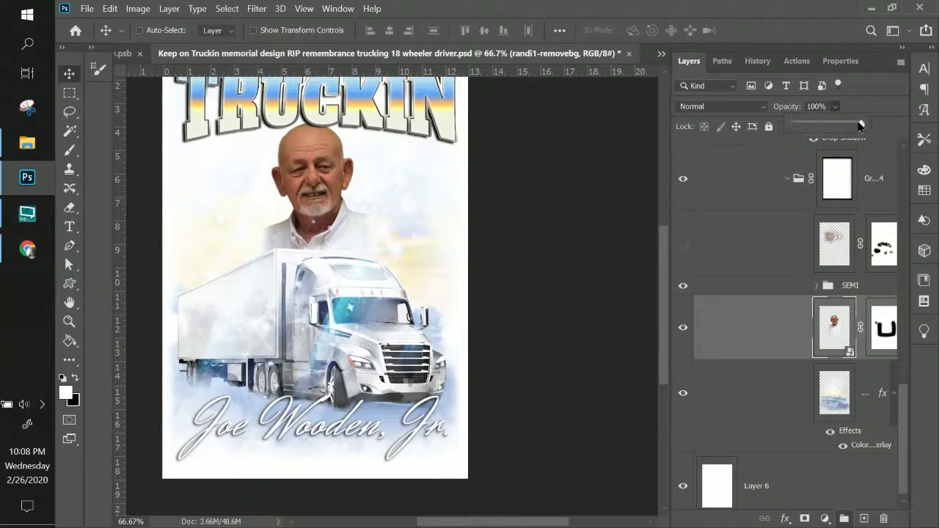
pyautogui.moveTo(860, 123); pyautogui.dragTo(843, 125)
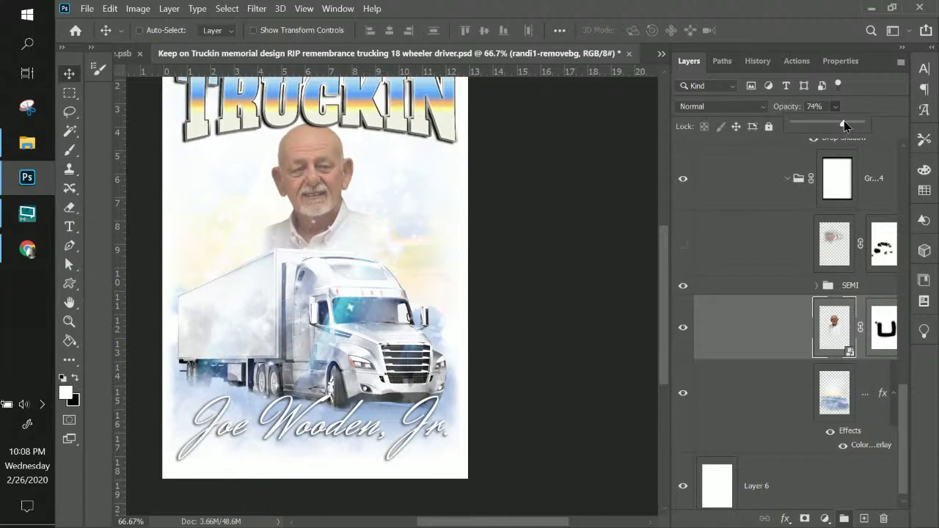
pyautogui.click(839, 246)
pyautogui.click(839, 245)
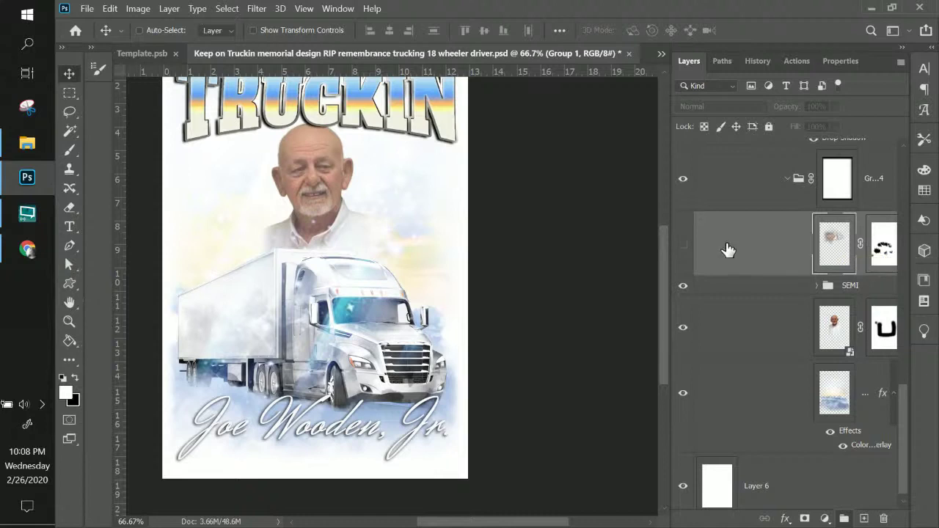
pyautogui.click(683, 244)
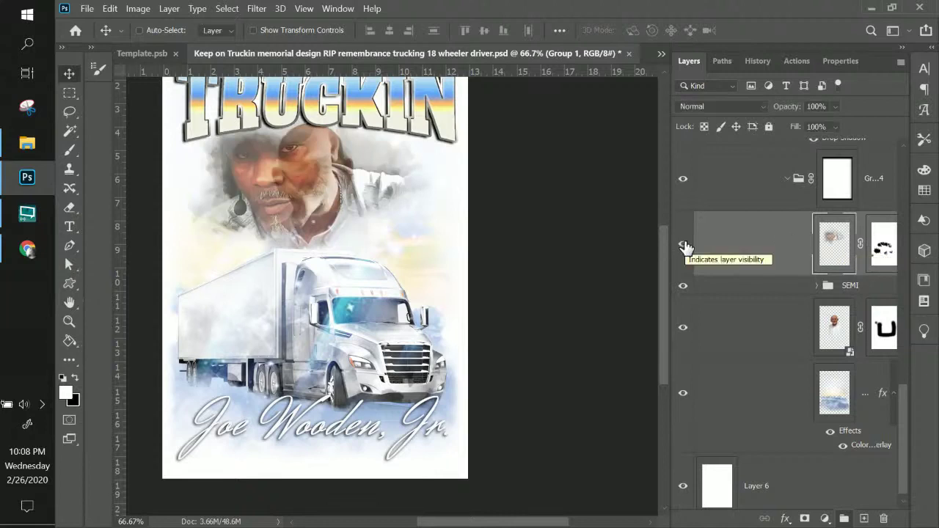
pyautogui.click(684, 246)
pyautogui.click(685, 245)
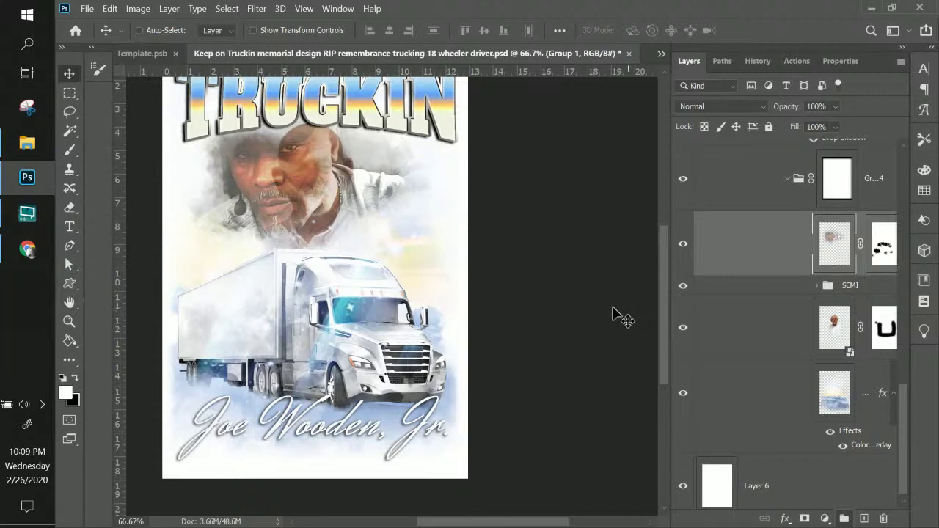
pyautogui.click(682, 246)
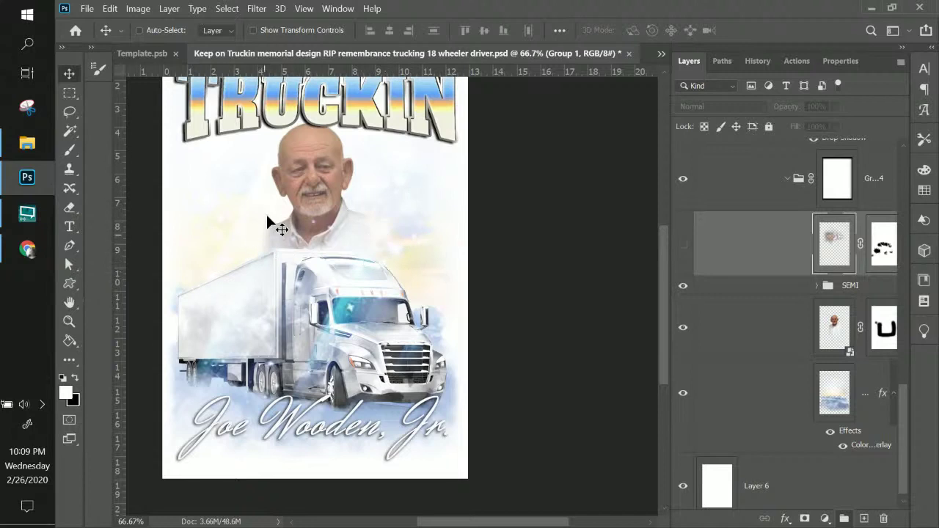
pyautogui.scroll(-1, 849, 325)
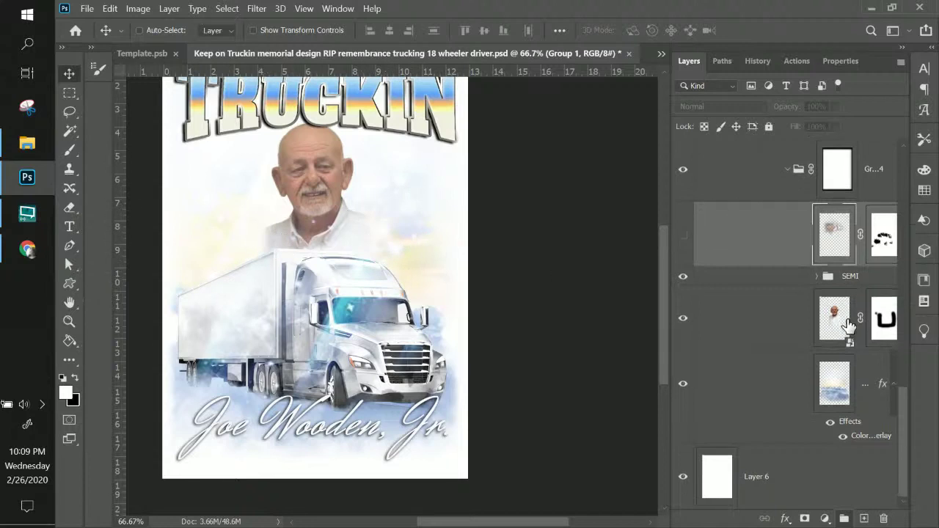
pyautogui.scroll(15, 849, 325)
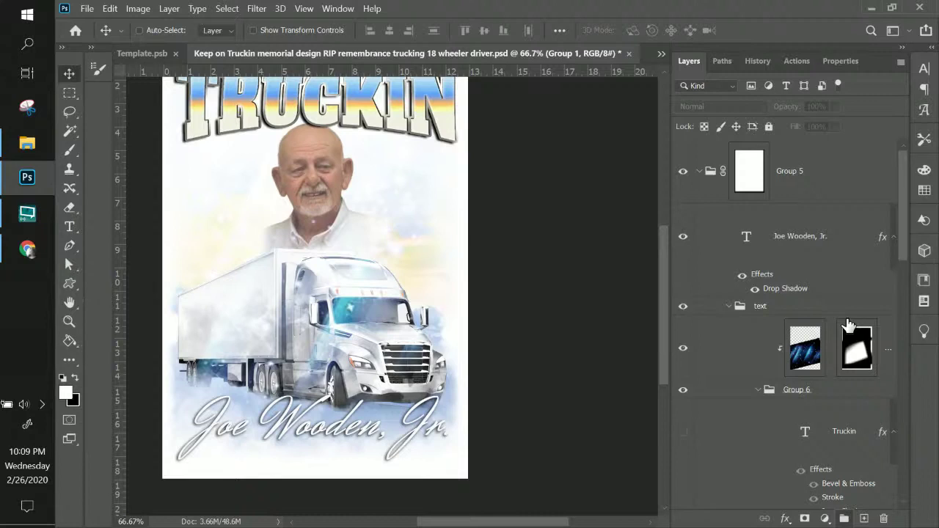
pyautogui.scroll(2, 452, 277)
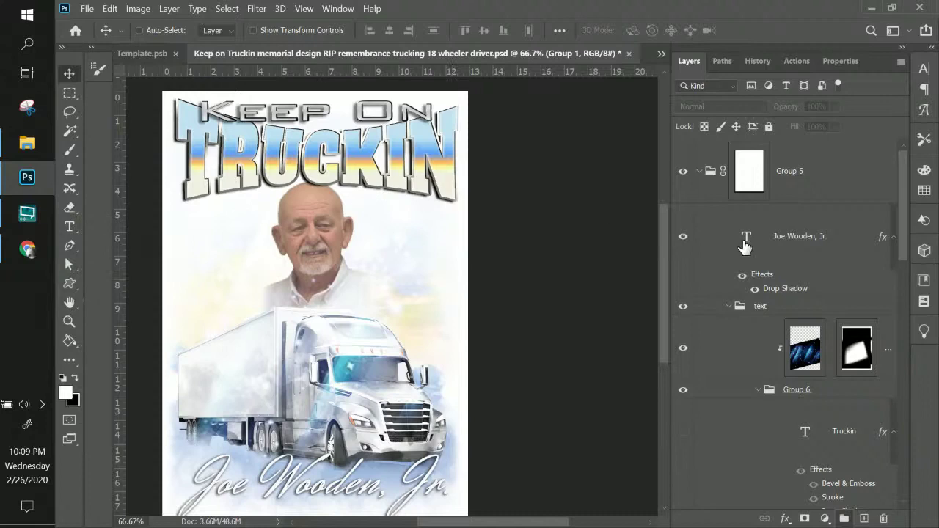
# - Collapse the effects lists on Truckin copy, Keep On and Truckin, plus the text group
pyautogui.click(853, 246)
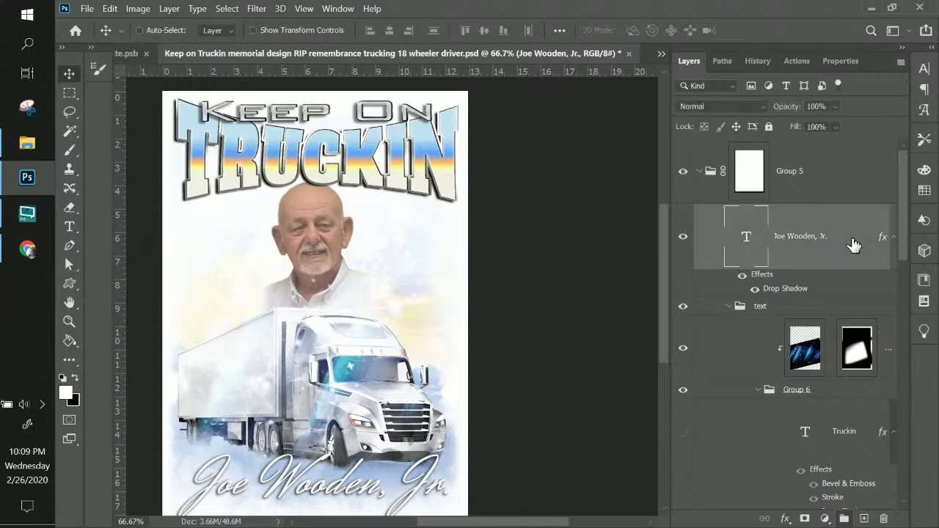
pyautogui.scroll(-6, 857, 257)
pyautogui.scroll(-2, 858, 269)
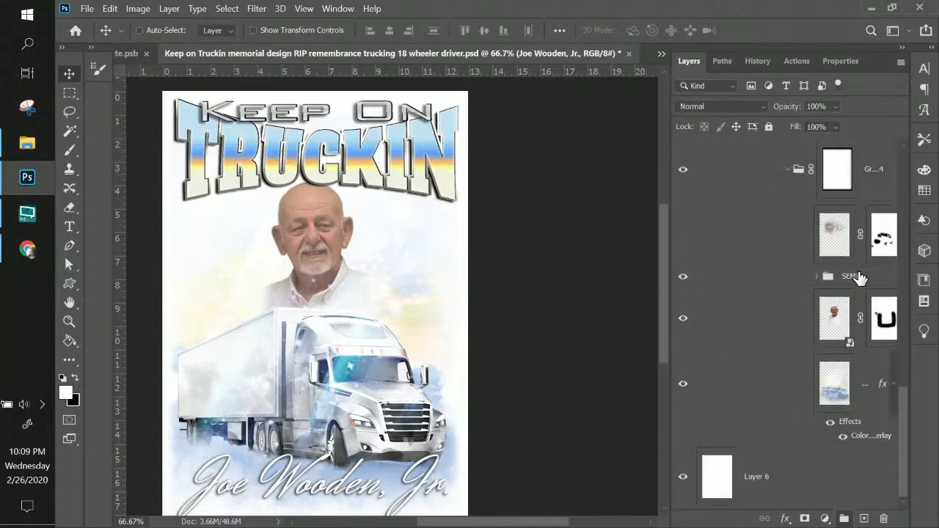
pyautogui.scroll(5, 857, 271)
pyautogui.click(893, 321)
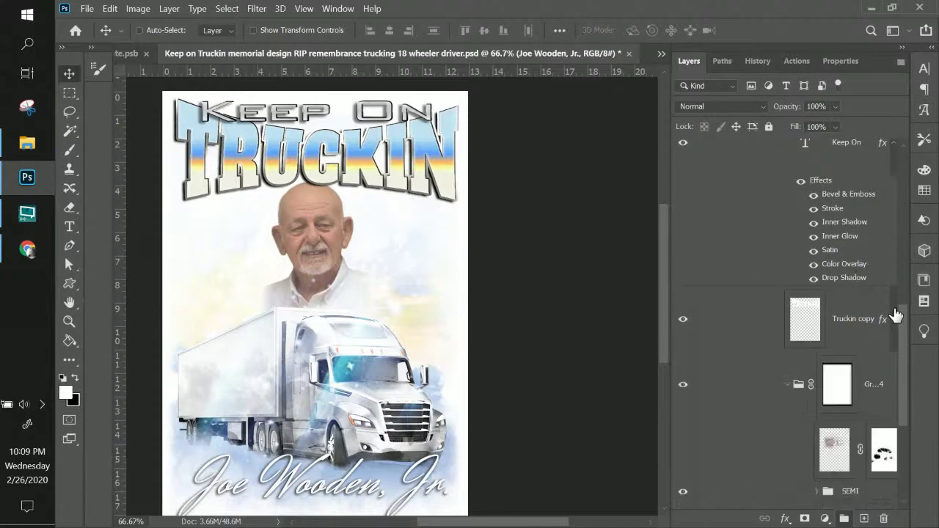
pyautogui.scroll(3, 895, 316)
pyautogui.click(893, 338)
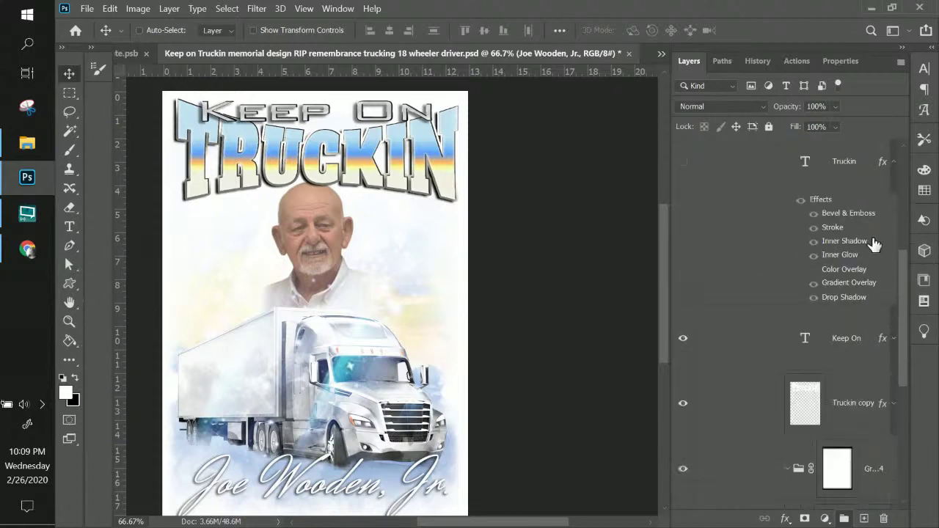
pyautogui.click(892, 162)
pyautogui.scroll(4, 890, 213)
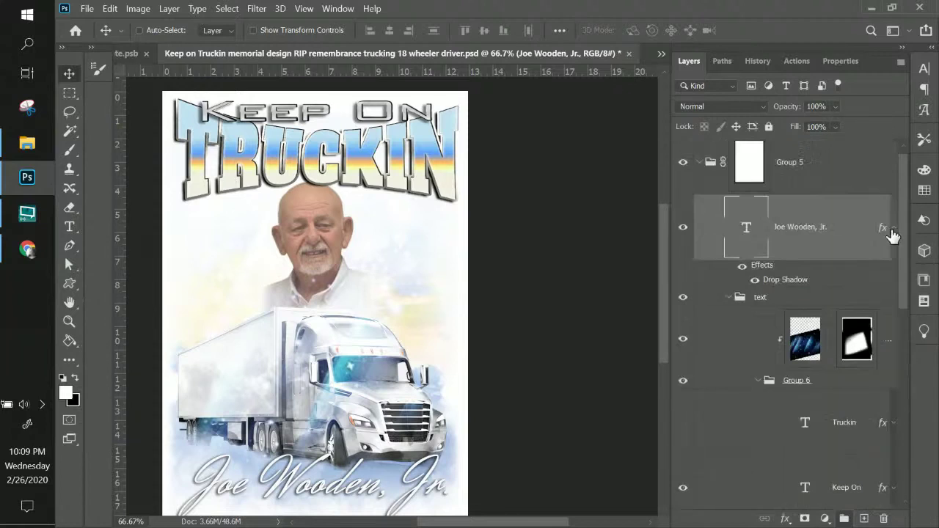
pyautogui.click(729, 298)
# - Collapse and re-expand Group 5, then expand the text group to view its layers
pyautogui.click(798, 172)
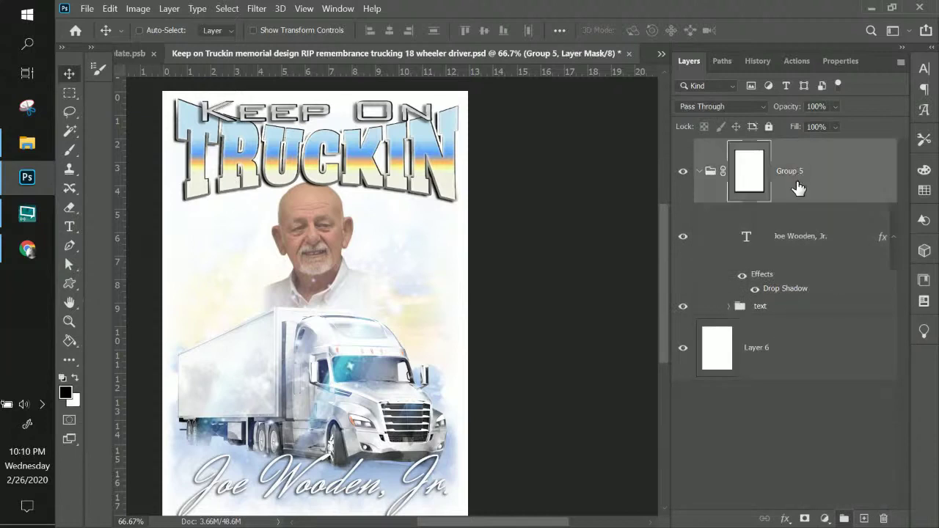
pyautogui.click(811, 250)
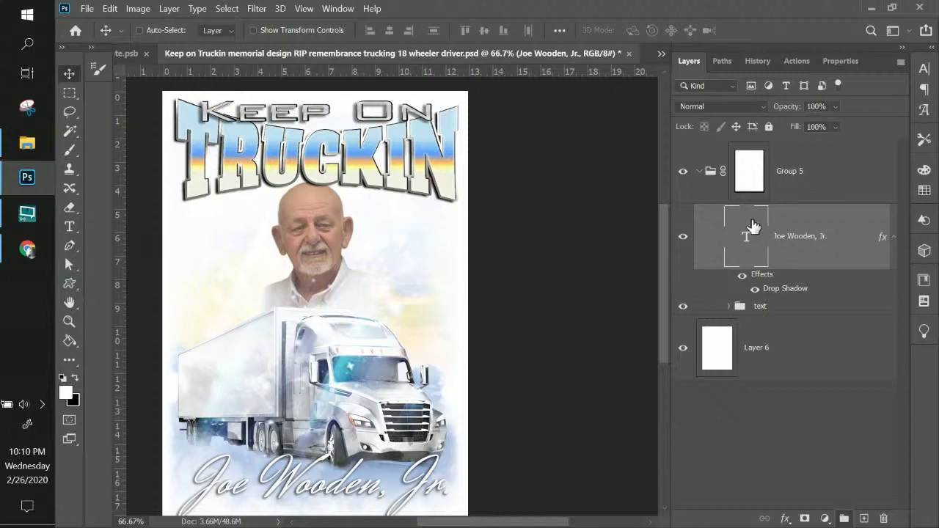
pyautogui.click(702, 176)
pyautogui.click(699, 176)
pyautogui.click(699, 176)
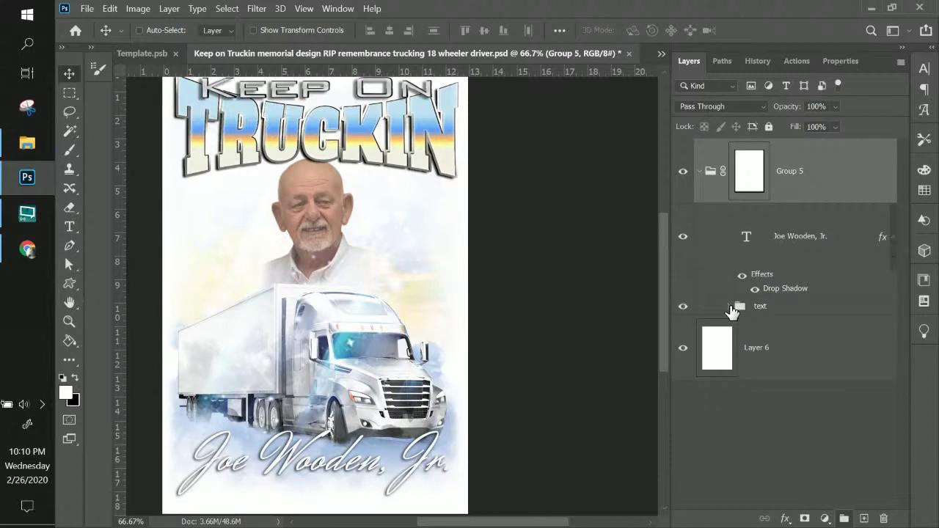
pyautogui.click(733, 311)
pyautogui.click(731, 308)
pyautogui.scroll(-6, 729, 315)
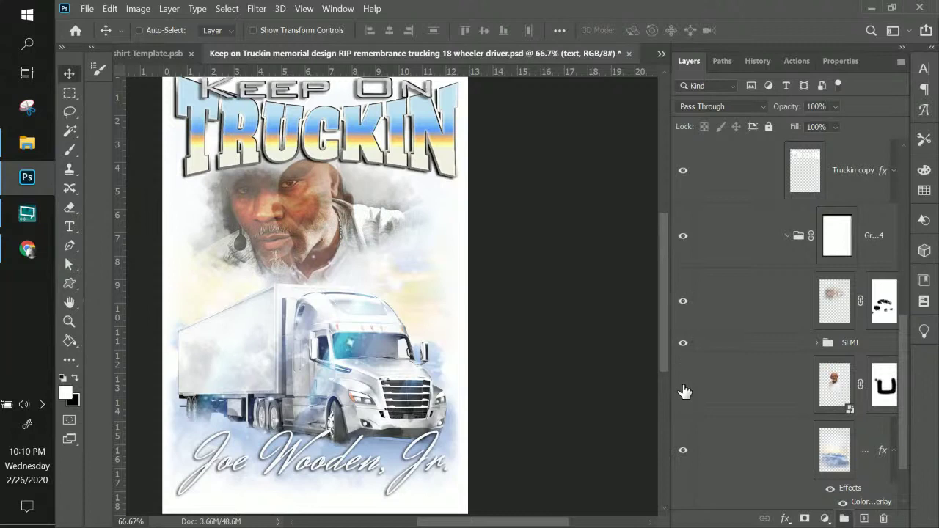
# - Hide the older man's portrait, move the other face under the title, and hide the white background
pyautogui.click(683, 387)
pyautogui.click(742, 301)
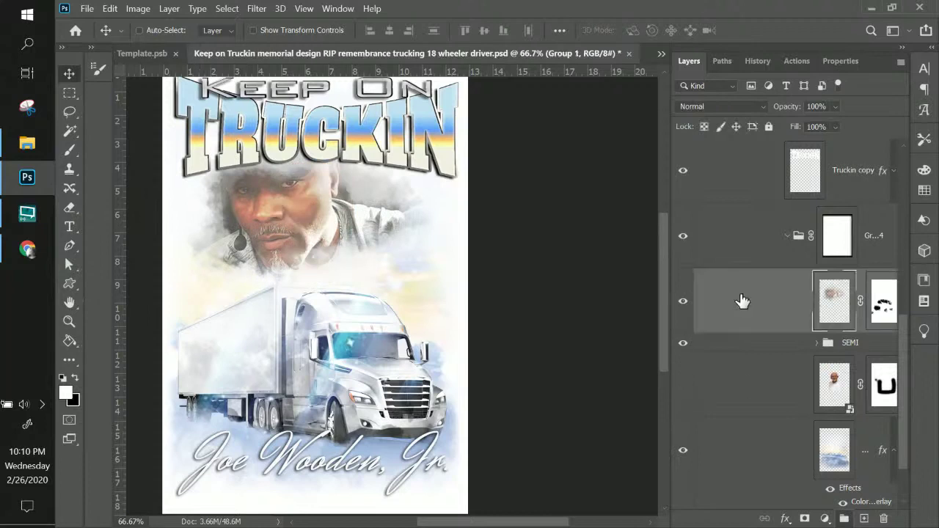
pyautogui.moveTo(325, 235); pyautogui.dragTo(343, 251)
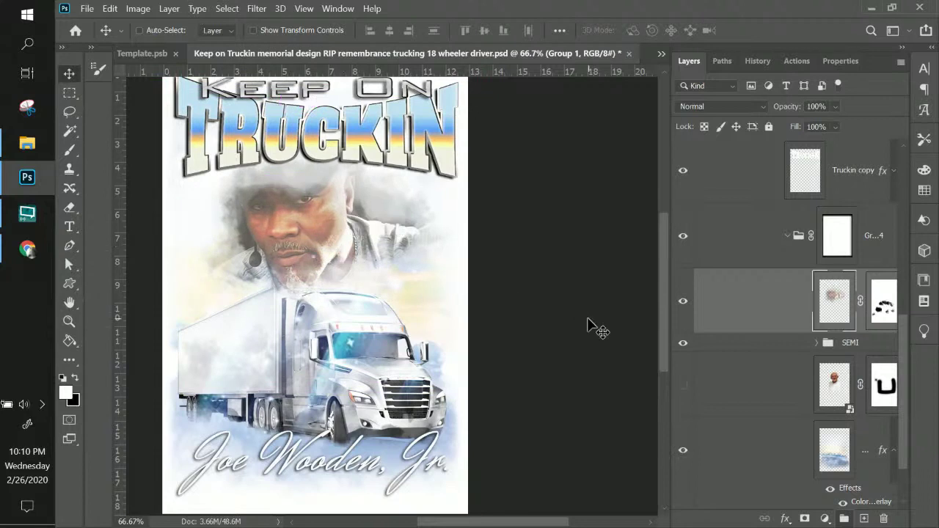
pyautogui.scroll(1, 593, 324)
pyautogui.scroll(-2, 592, 325)
pyautogui.scroll(-2, 861, 451)
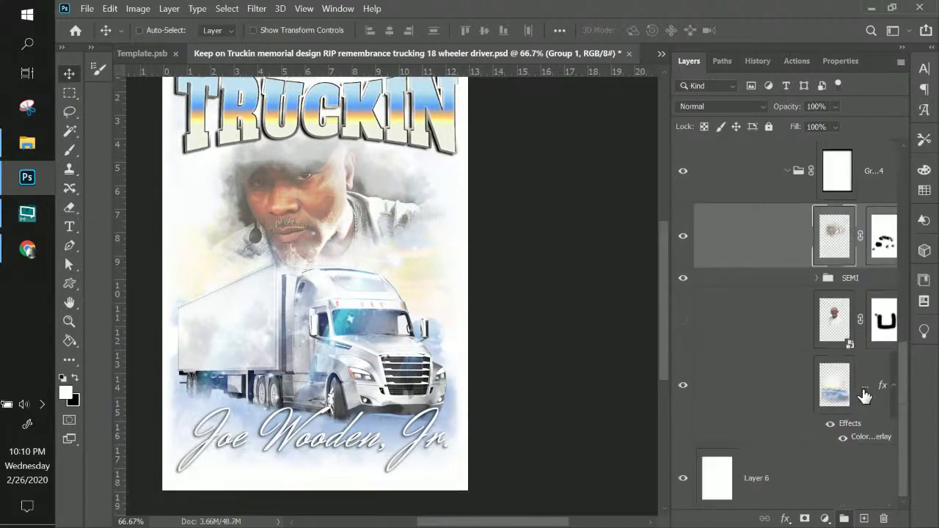
pyautogui.click(683, 478)
pyautogui.scroll(3, 381, 300)
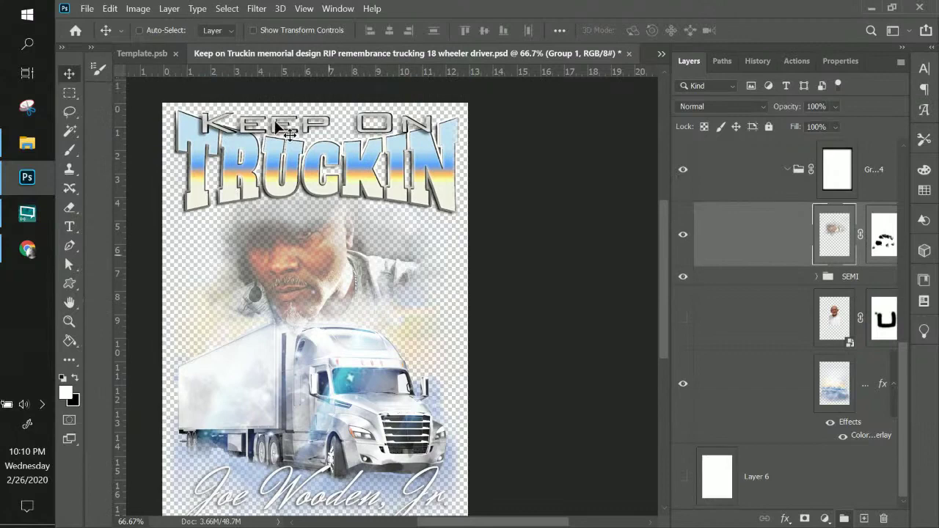
# - Quick Export the design as a PNG with the suggested name into the templates folder
pyautogui.click(87, 8)
pyautogui.moveTo(131, 213)
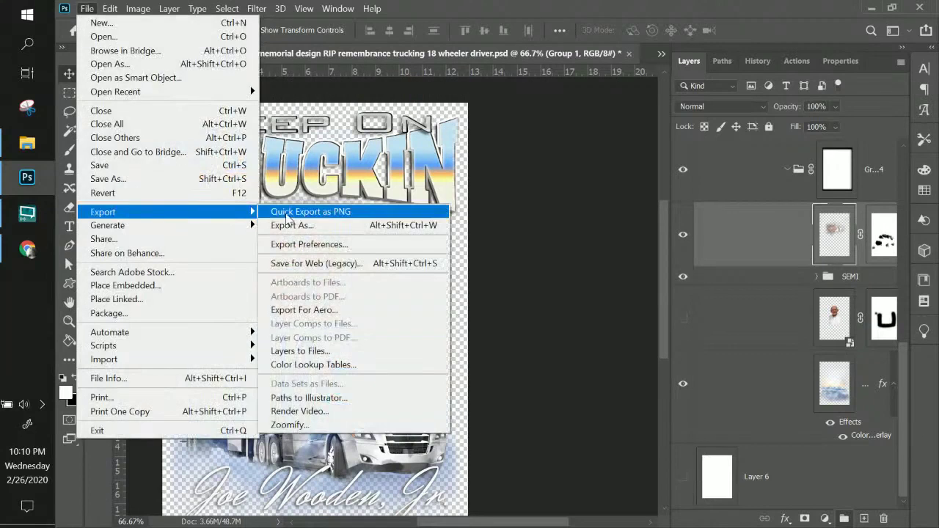
pyautogui.click(286, 213)
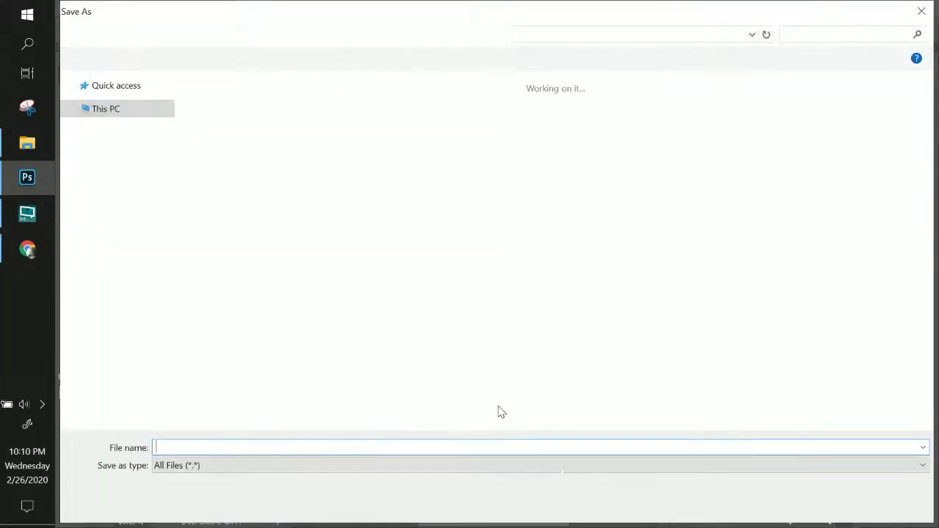
pyautogui.press('End')
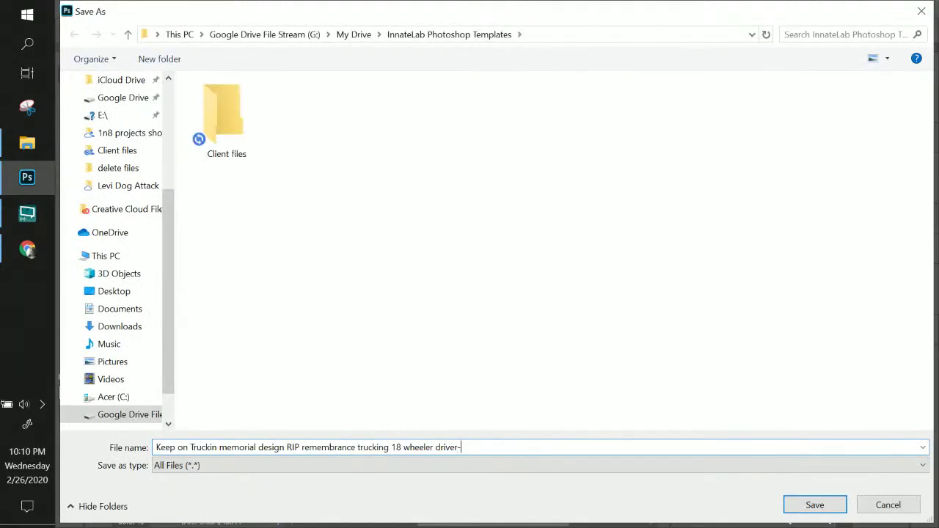
pyautogui.click(815, 505)
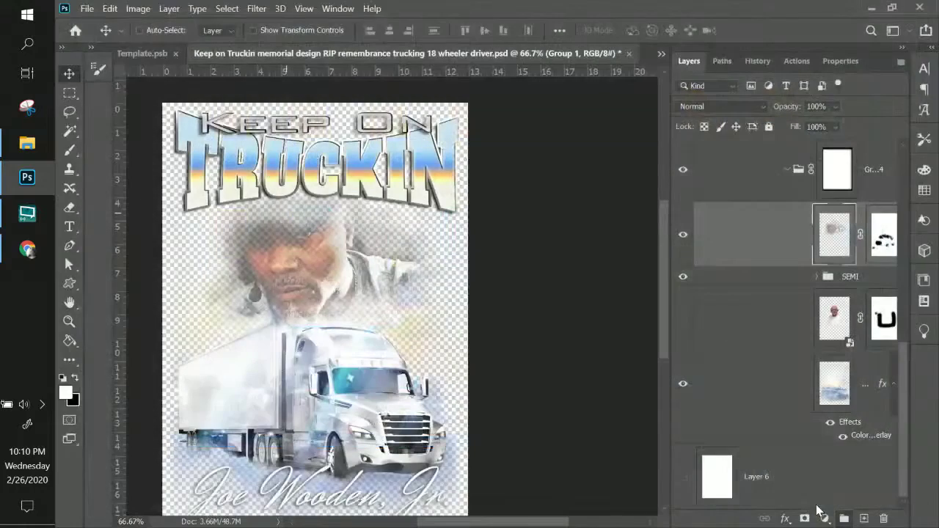
# - Swap in the new man's portrait and paste his name into the script name text
pyautogui.click(683, 239)
pyautogui.click(682, 323)
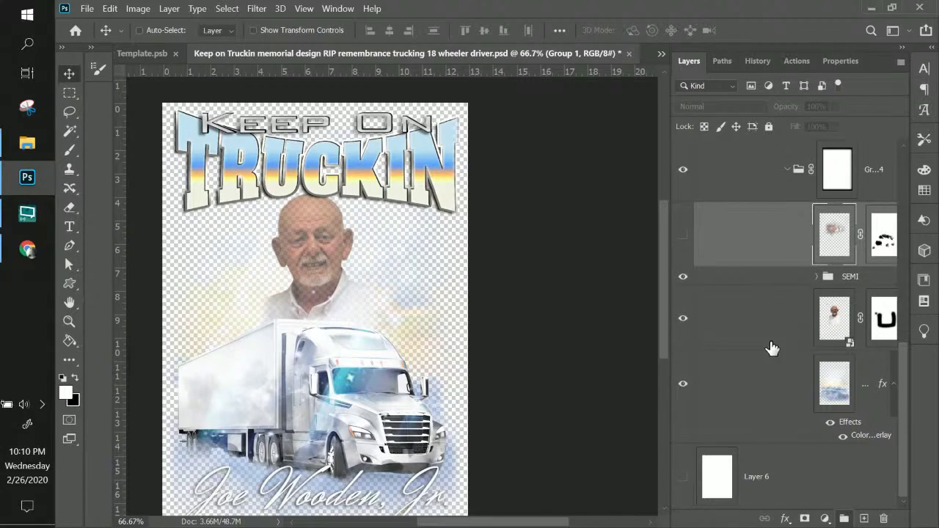
pyautogui.scroll(10, 774, 349)
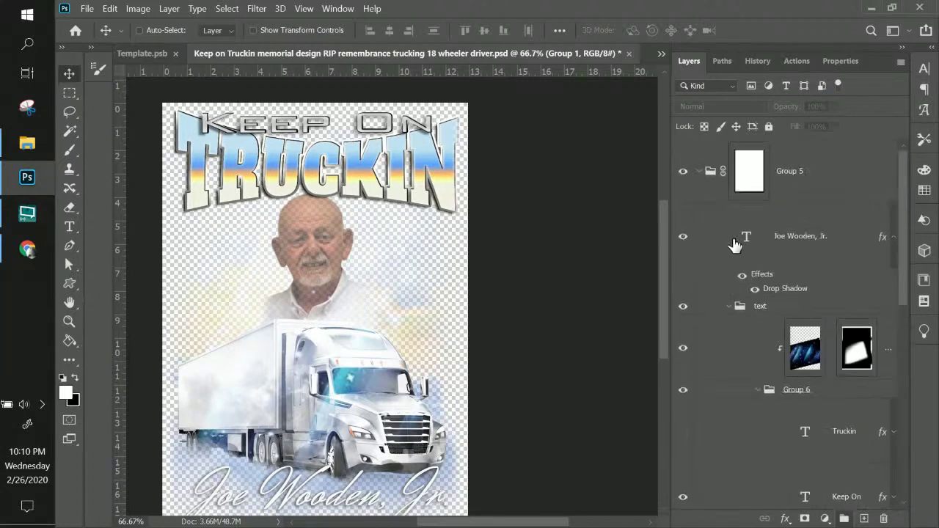
pyautogui.click(744, 241)
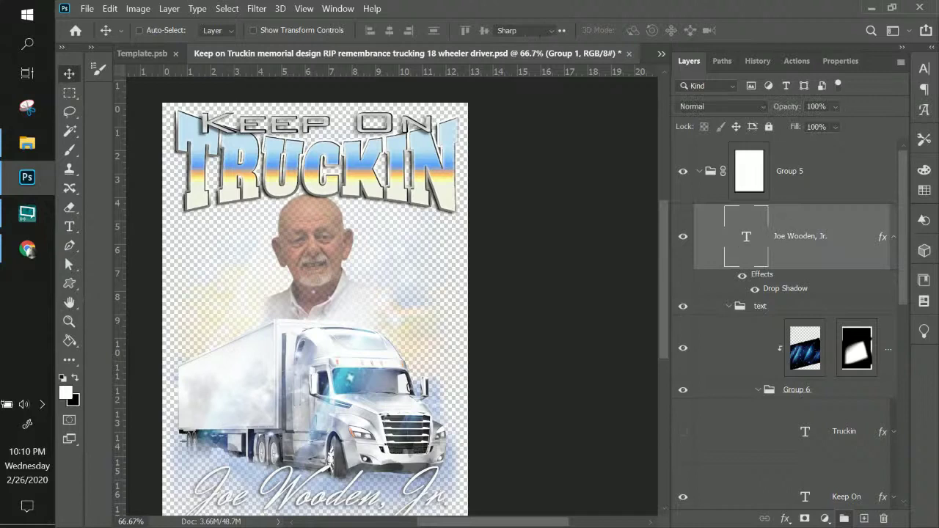
pyautogui.doubleClick(746, 237)
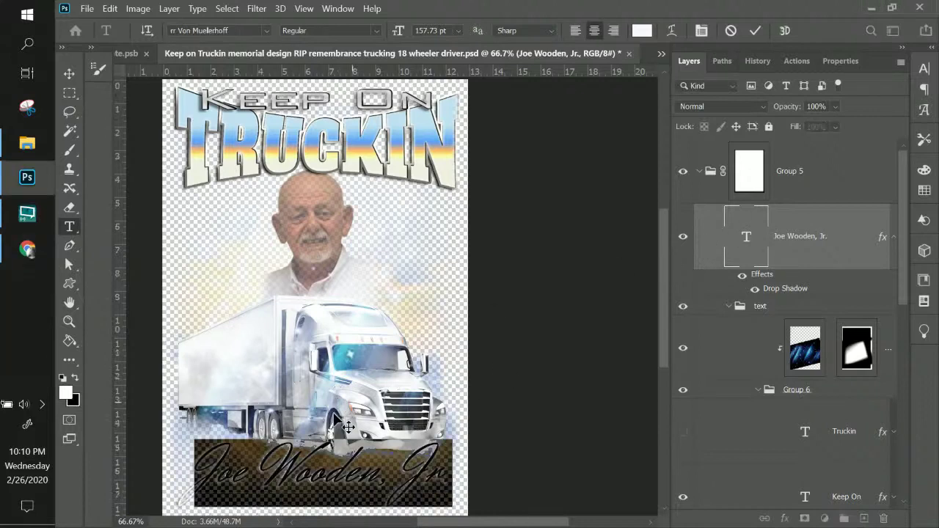
pyautogui.scroll(-2, 336, 411)
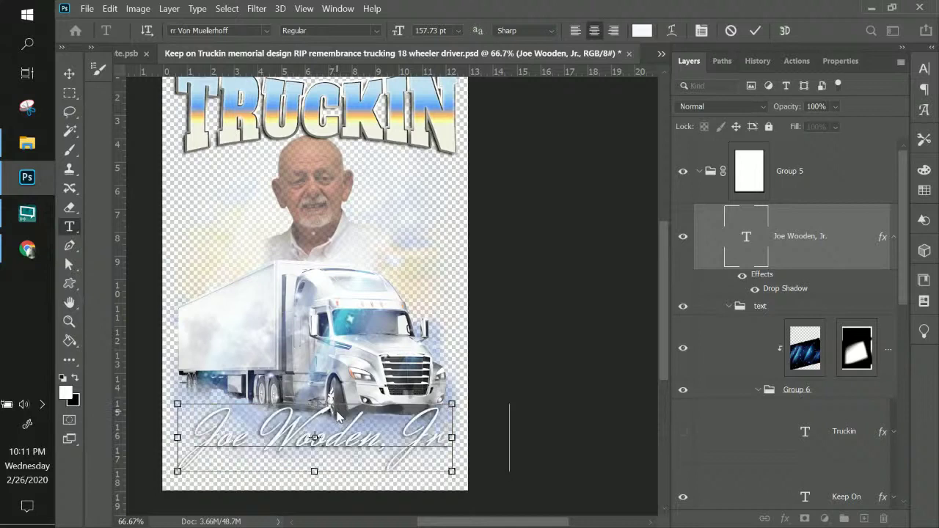
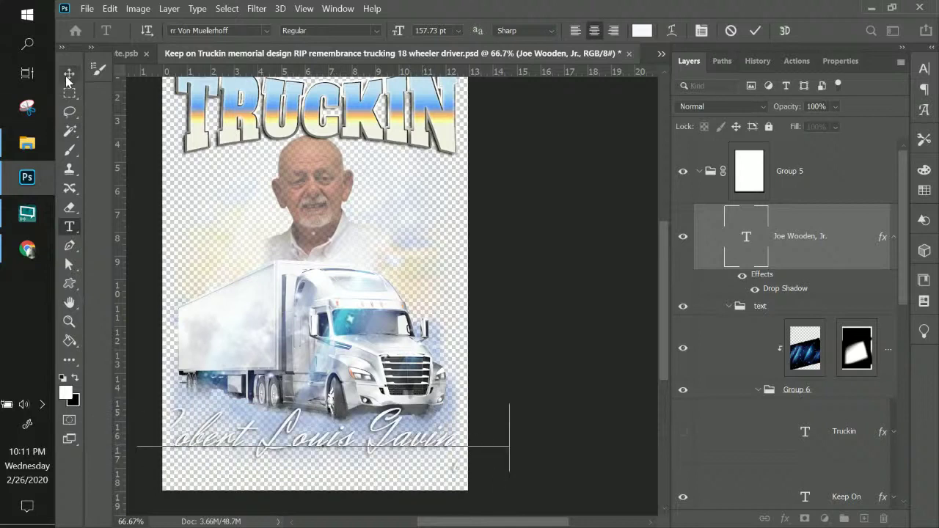
pyautogui.click(69, 74)
# - Scale the name text narrower, to 74.18% width, so it fits the canvas
pyautogui.hotkey('ctrl', 't')
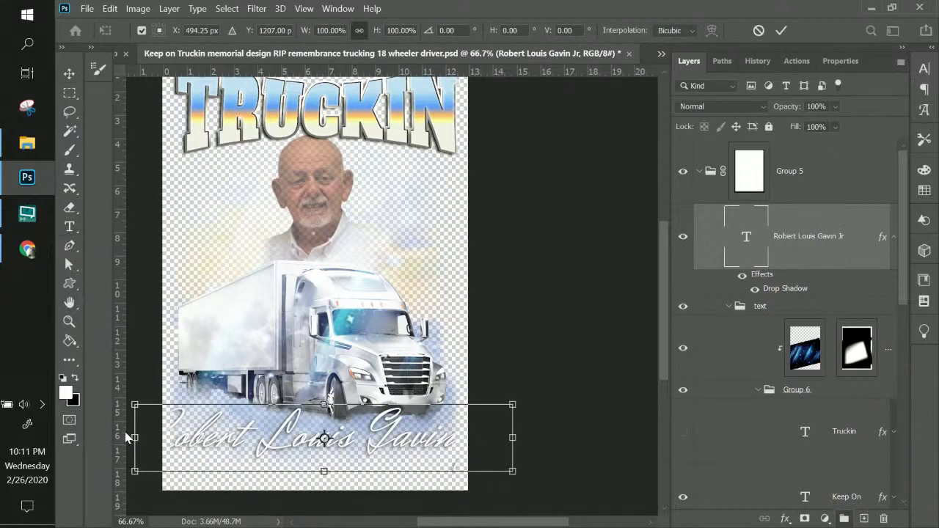
pyautogui.moveTo(137, 438); pyautogui.dragTo(179, 437)
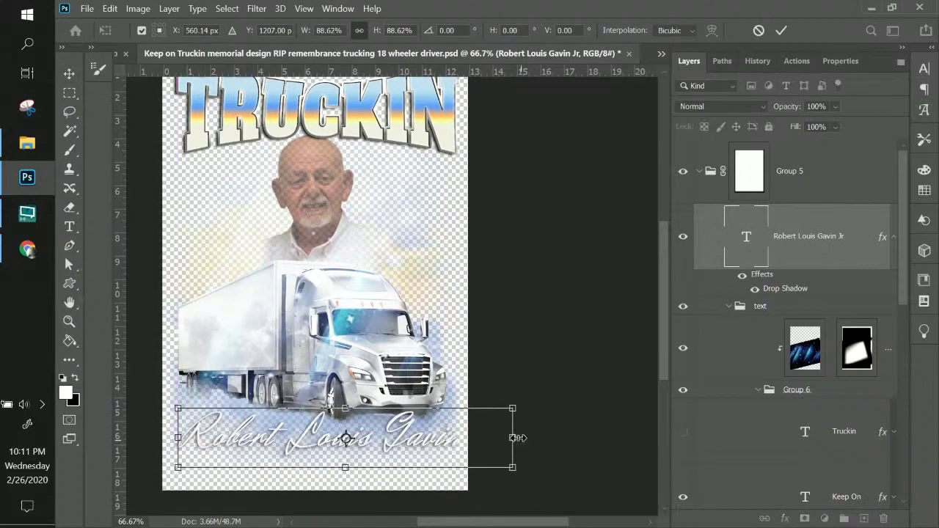
pyautogui.moveTo(512, 437); pyautogui.dragTo(459, 441)
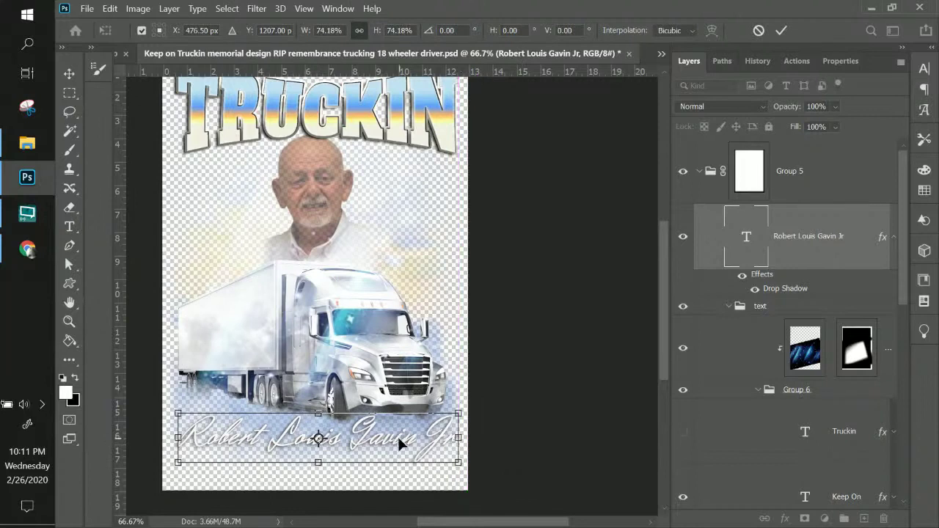
pyautogui.press('Return')
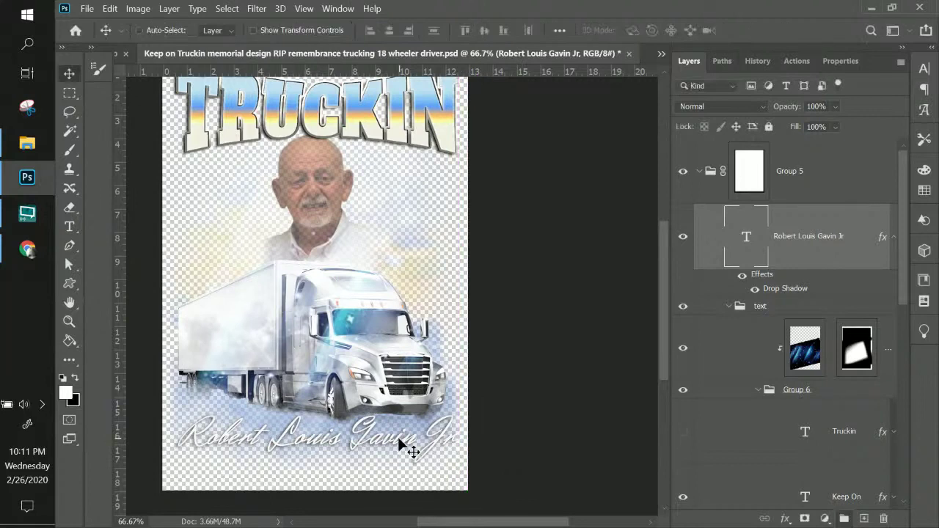
# - Show Layer 6's white background fill, then briefly visit the browser and return
pyautogui.scroll(-5, 760, 340)
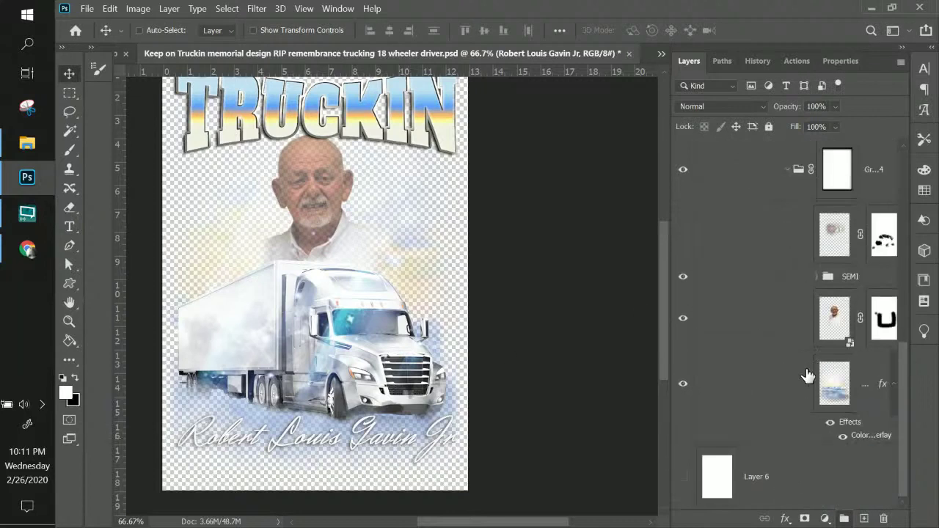
pyautogui.click(681, 478)
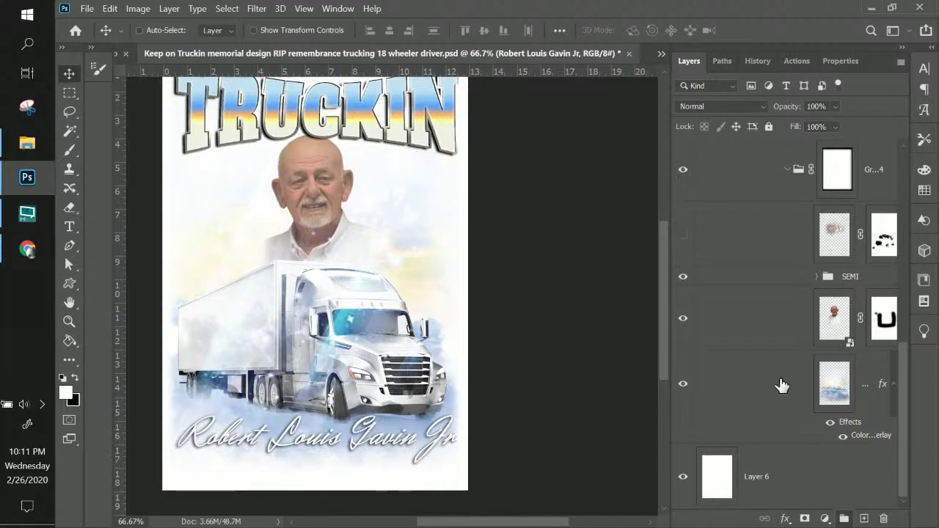
pyautogui.moveTo(900, 383); pyautogui.dragTo(906, 288)
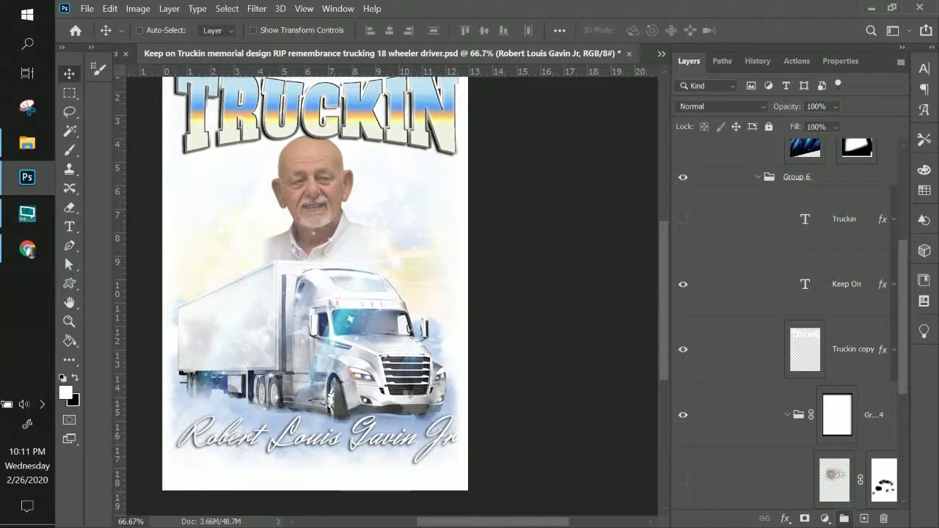
pyautogui.click(27, 249)
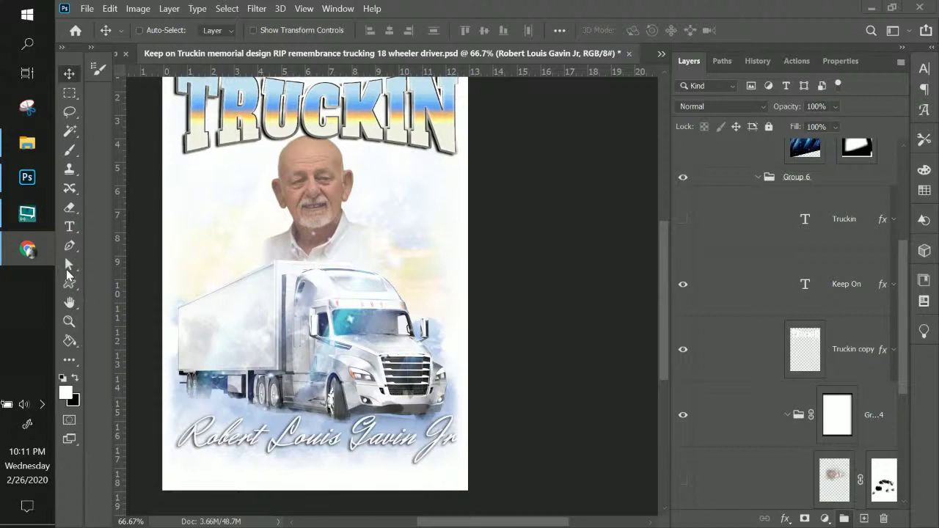
pyautogui.click(70, 230)
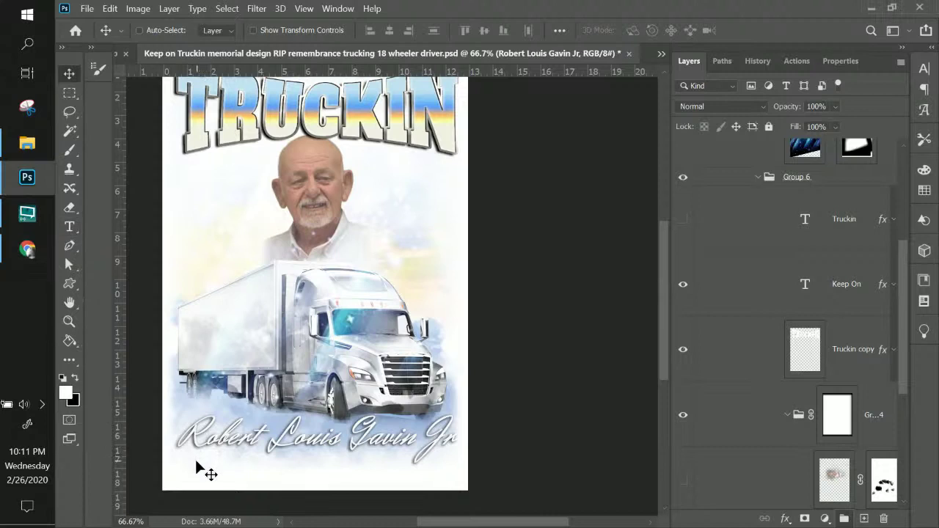
pyautogui.rightClick(257, 438)
# - Duplicate the name line just below itself and retype it as 'July 10, 1953' at 60 pt
pyautogui.click(304, 341)
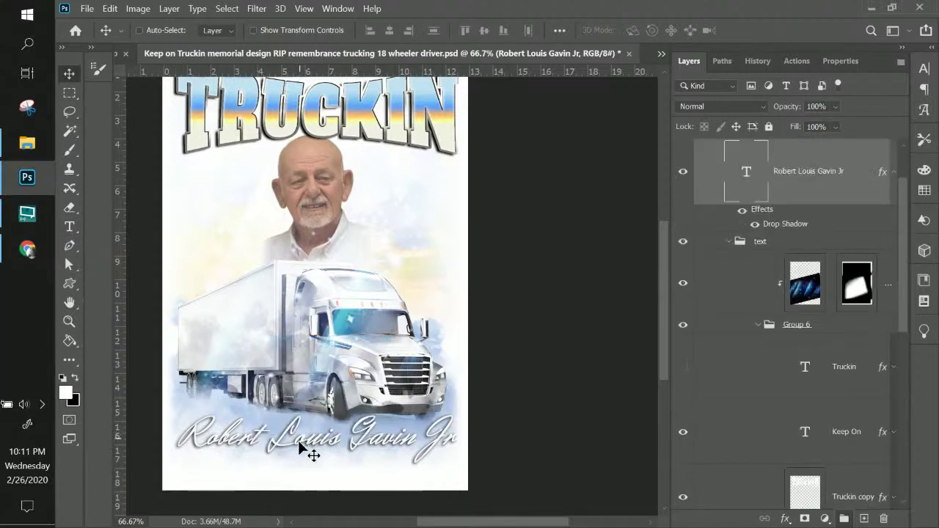
pyautogui.moveTo(300, 447); pyautogui.dragTo(301, 473)
pyautogui.doubleClick(747, 173)
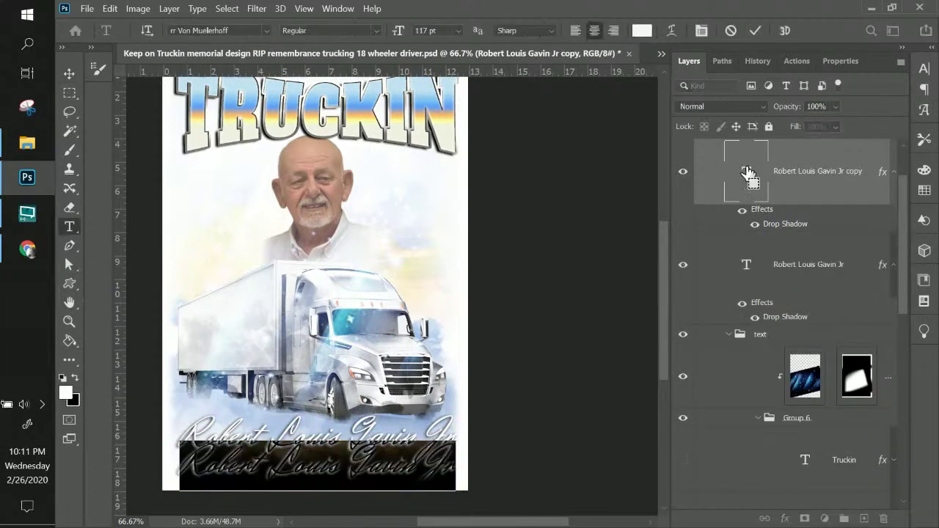
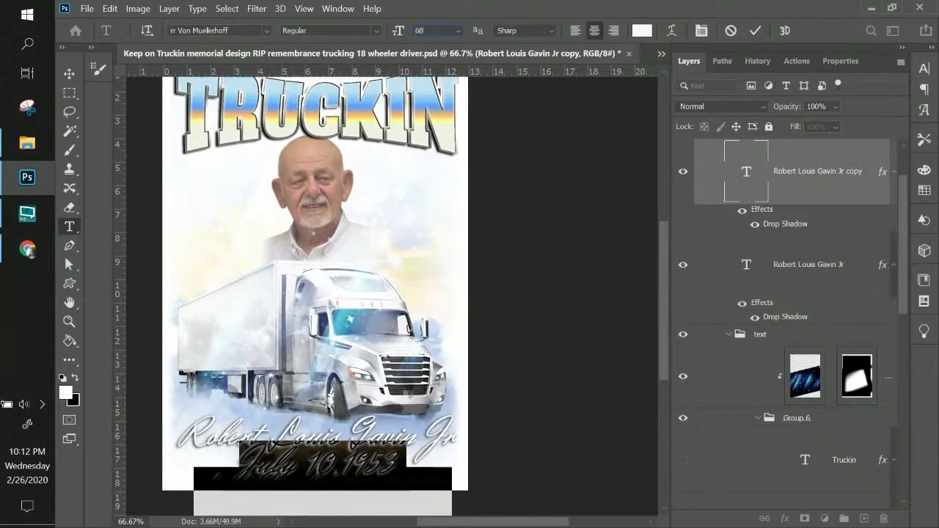
pyautogui.press('Return')
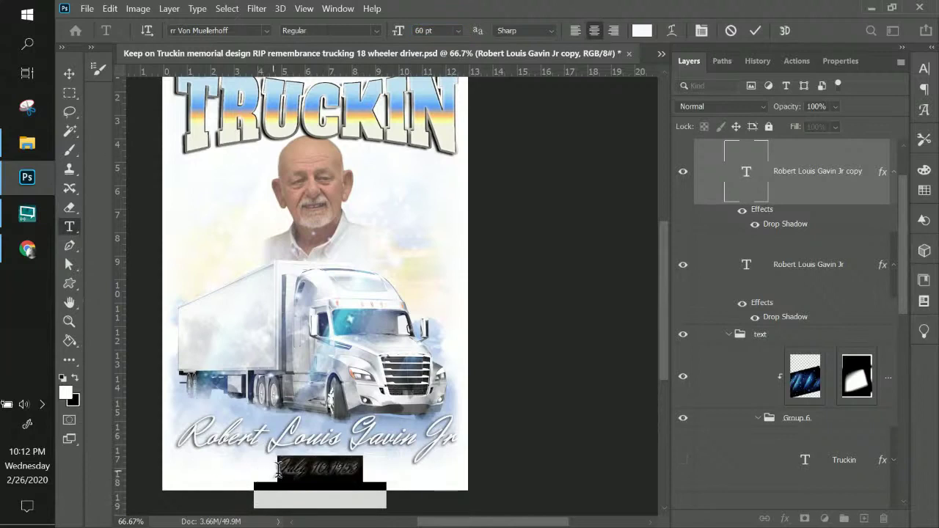
# - Add 'October 20,2019' after the birth date, commit, and move the layer to the top
pyautogui.click(359, 466)
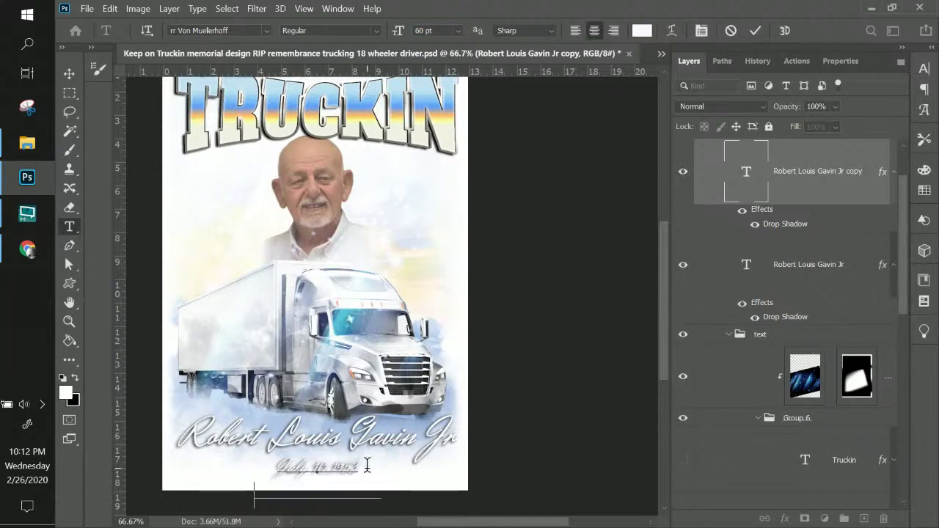
pyautogui.write('- October 10 2006')
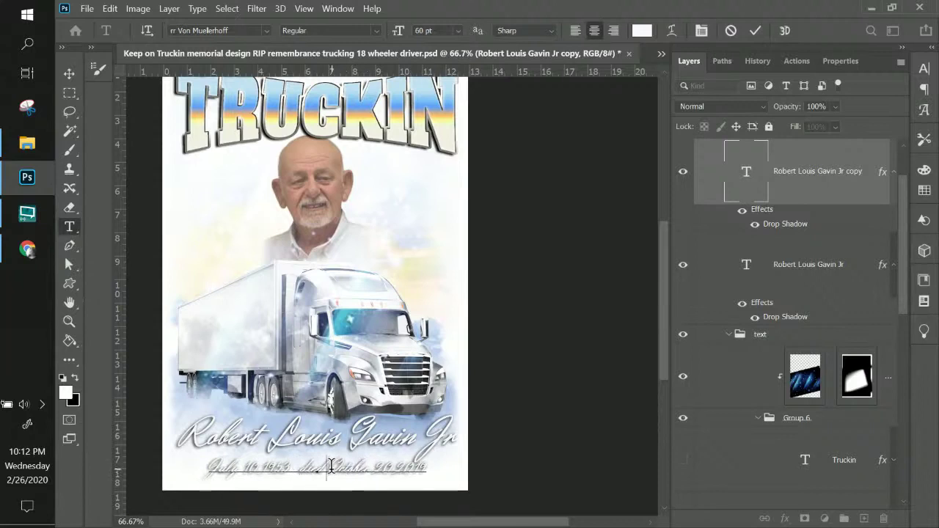
pyautogui.press('BackSpace')
pyautogui.press('BackSpace')
pyautogui.press('BackSpace')
pyautogui.press('Delete')
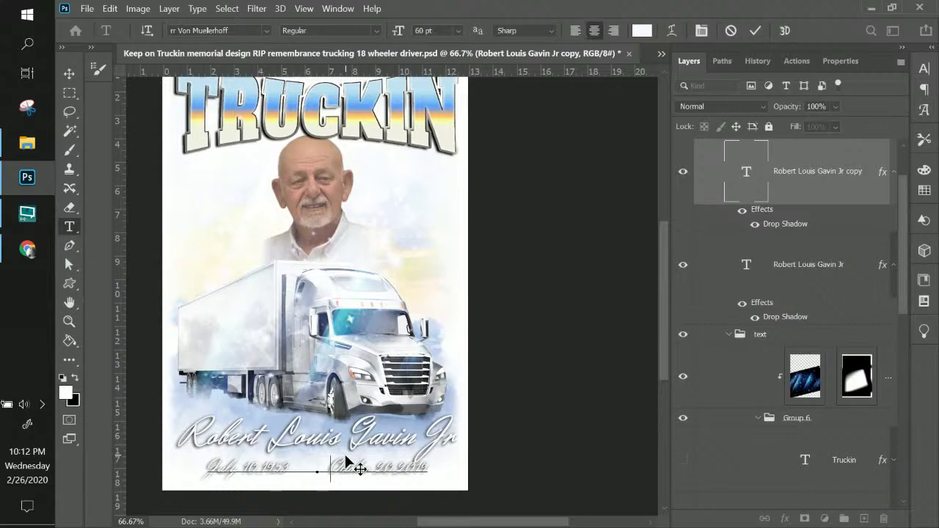
pyautogui.hotkey('ctrl', 'Return')
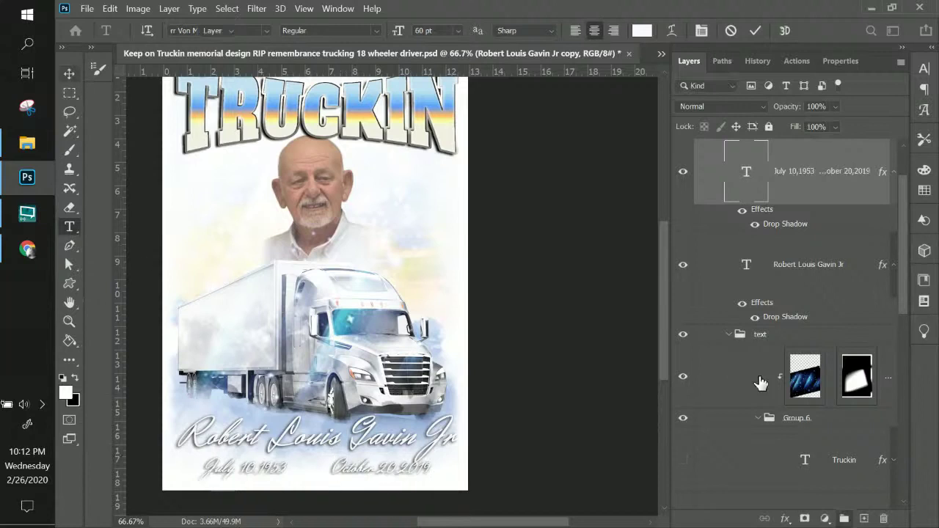
pyautogui.press('v')
pyautogui.moveTo(797, 183); pyautogui.dragTo(779, 142)
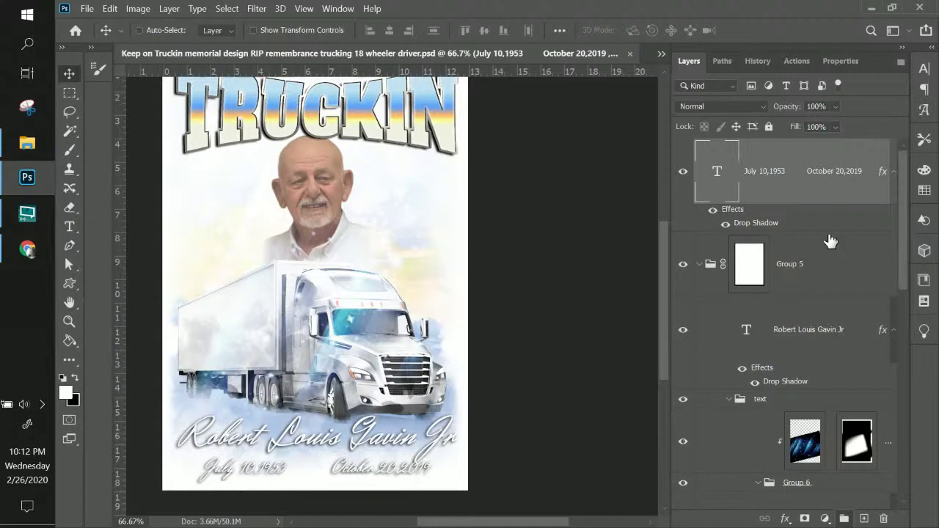
# - Add a new empty layer directly above the white Layer 6
pyautogui.click(747, 278)
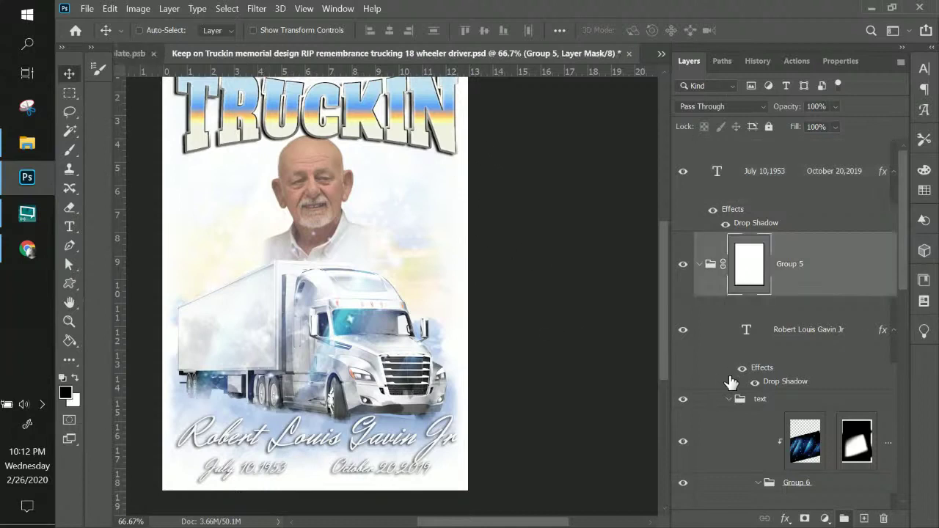
pyautogui.scroll(-5, 731, 381)
pyautogui.click(790, 493)
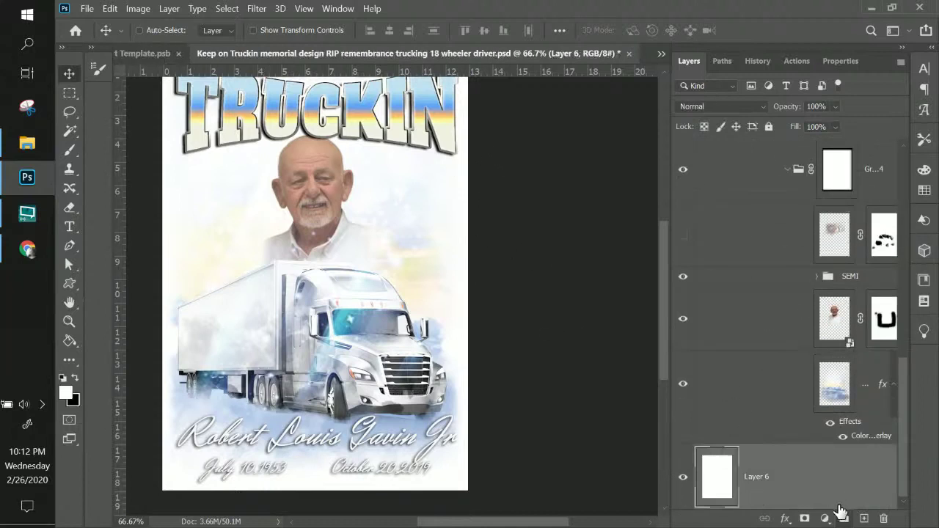
pyautogui.click(863, 518)
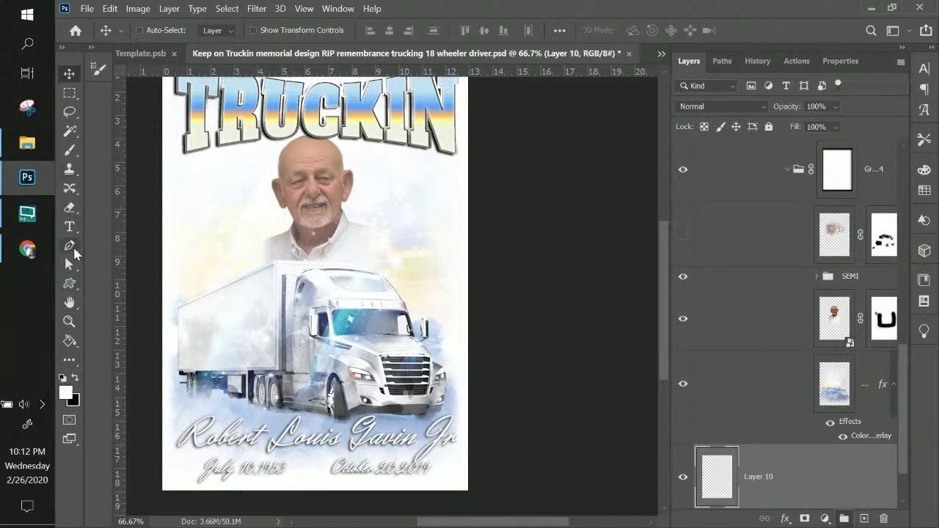
# - Fill the new layer with bright green #00ff78 using the Paint Bucket
pyautogui.click(70, 341)
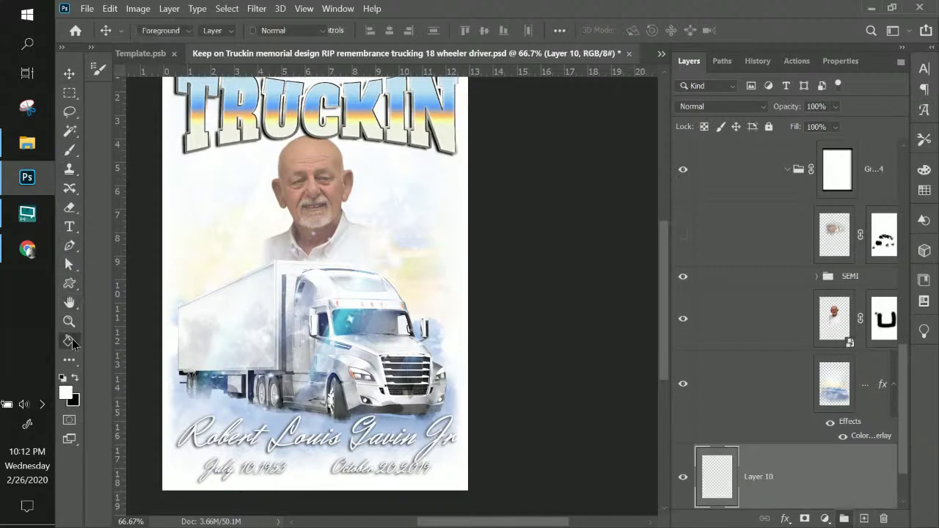
pyautogui.click(65, 394)
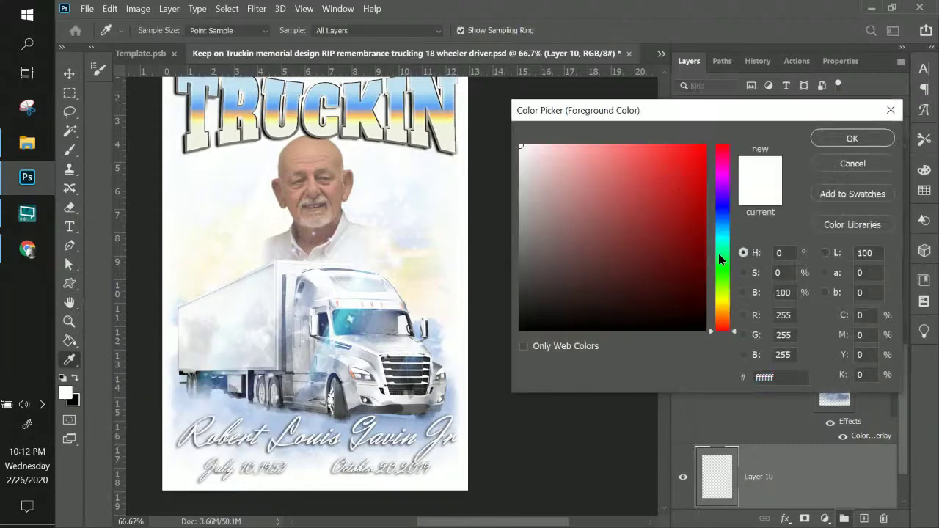
pyautogui.click(719, 255)
pyautogui.moveTo(670, 206)
pyautogui.mouseDown()
pyautogui.moveTo(675, 184)
pyautogui.moveTo(718, 137)
pyautogui.mouseUp()
pyautogui.click(834, 139)
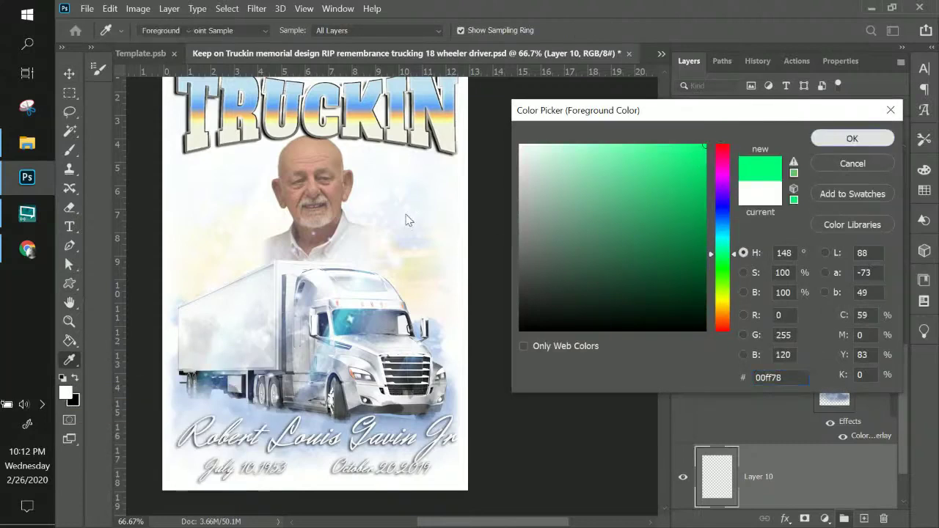
pyautogui.click(389, 195)
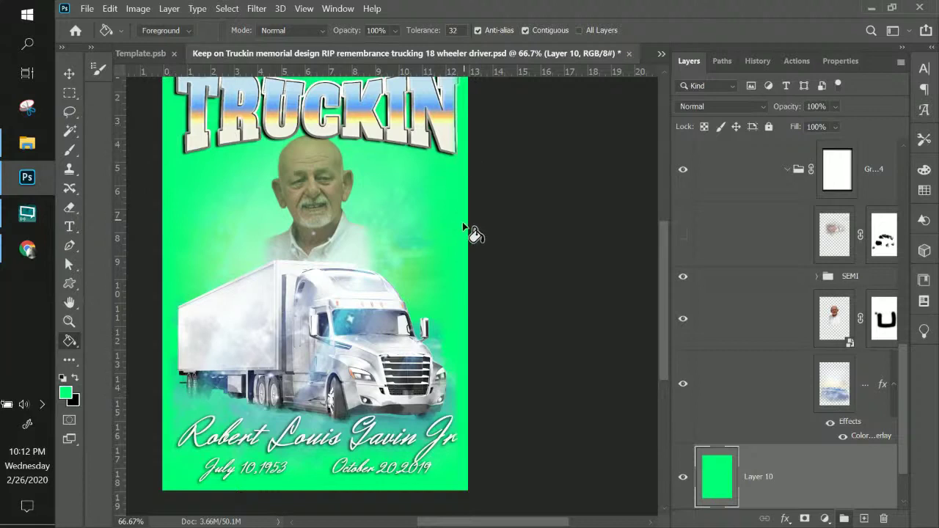
pyautogui.scroll(-2, 438, 466)
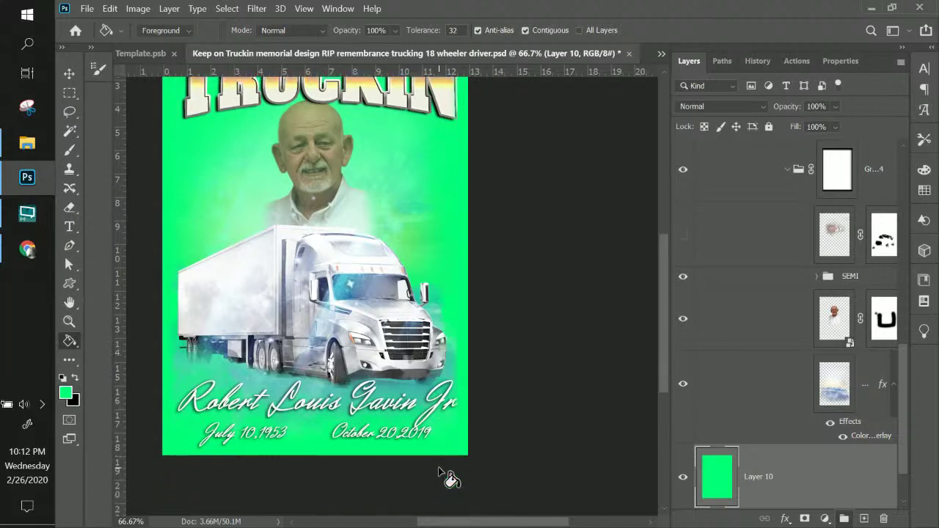
pyautogui.scroll(3, 449, 476)
pyautogui.scroll(3, 449, 476)
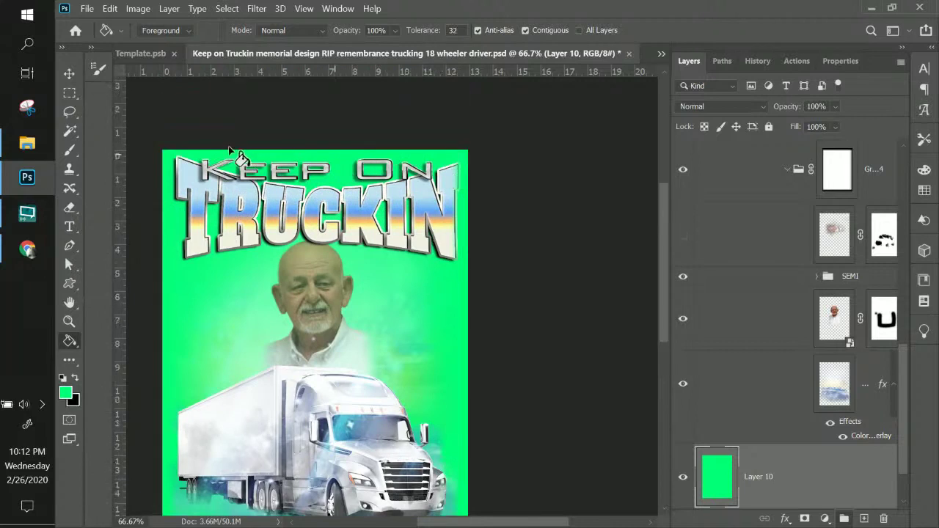
pyautogui.click(853, 159)
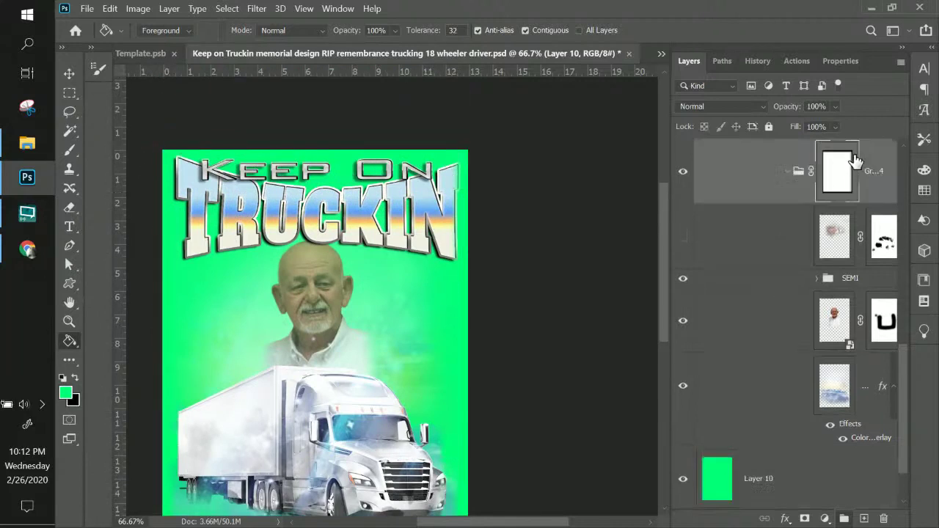
pyautogui.click(682, 171)
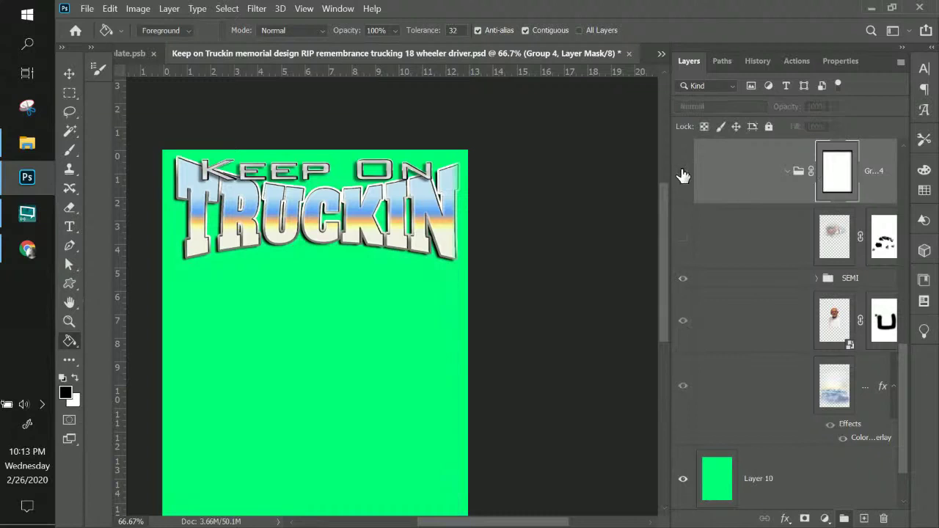
pyautogui.click(682, 171)
pyautogui.rightClick(840, 172)
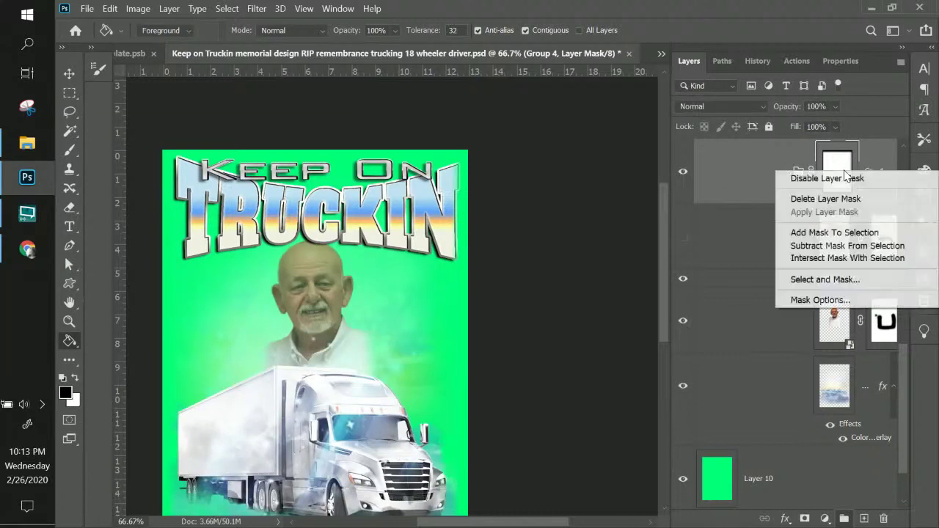
pyautogui.click(838, 184)
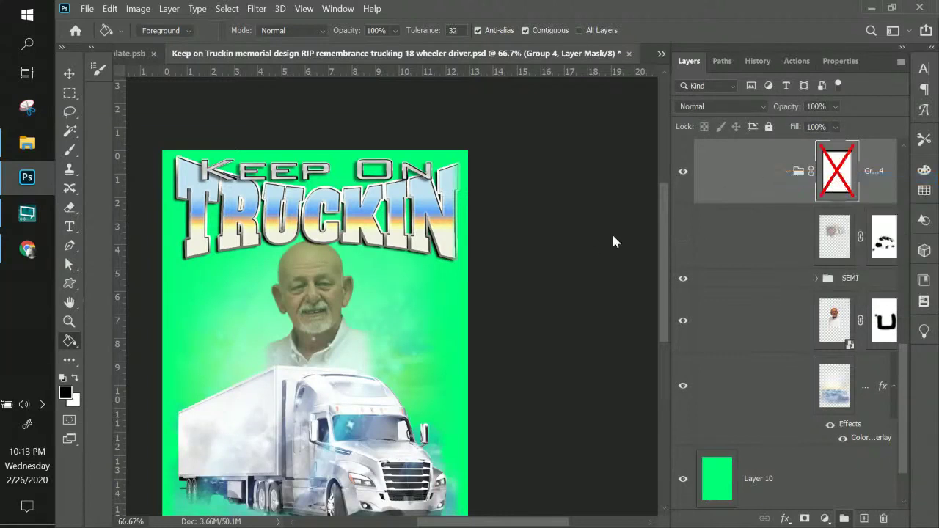
pyautogui.scroll(-3, 476, 323)
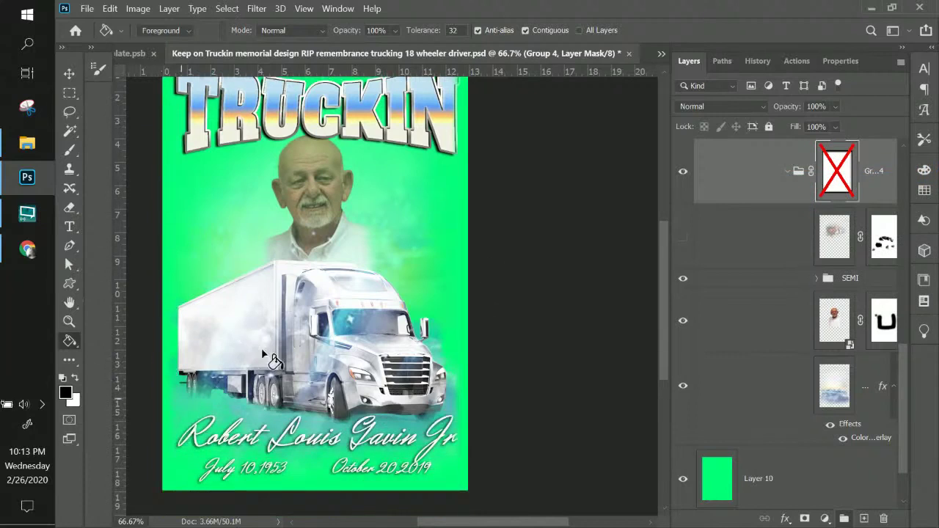
pyautogui.rightClick(840, 183)
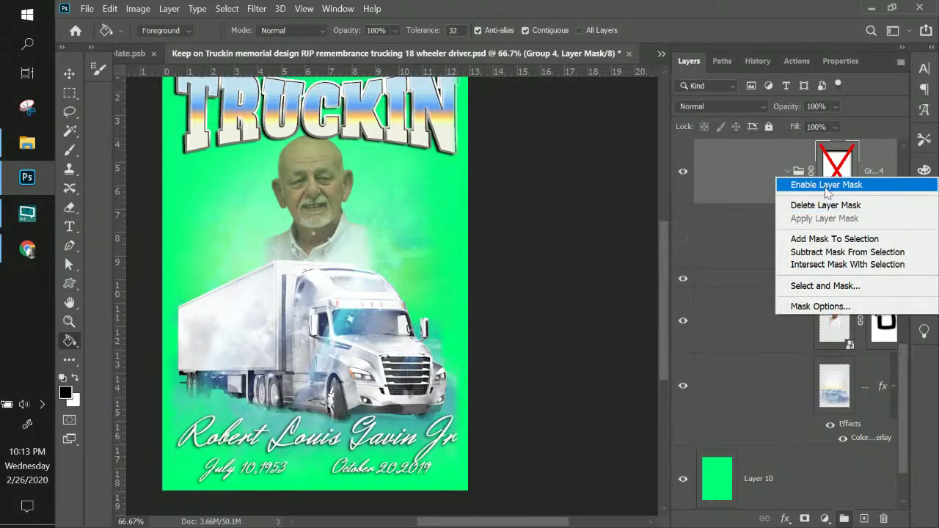
pyautogui.click(829, 184)
pyautogui.scroll(2, 392, 287)
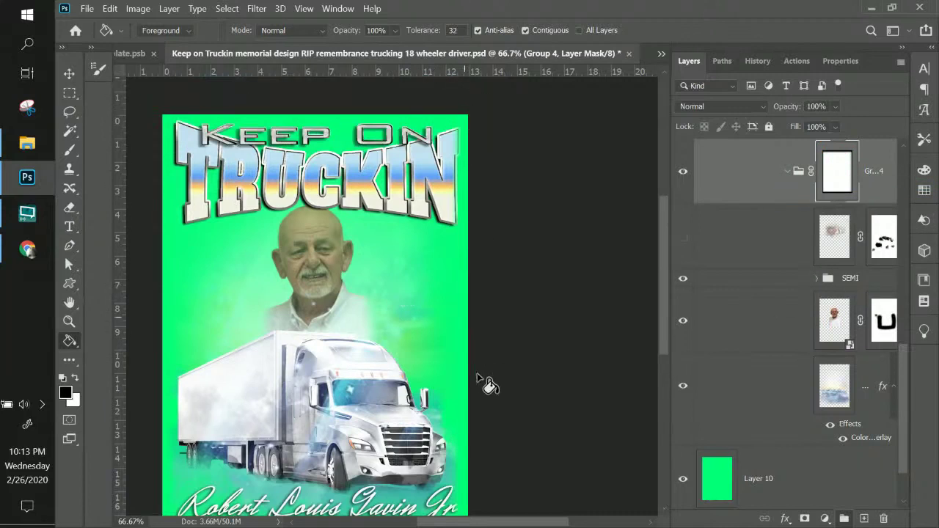
pyautogui.scroll(5, 878, 220)
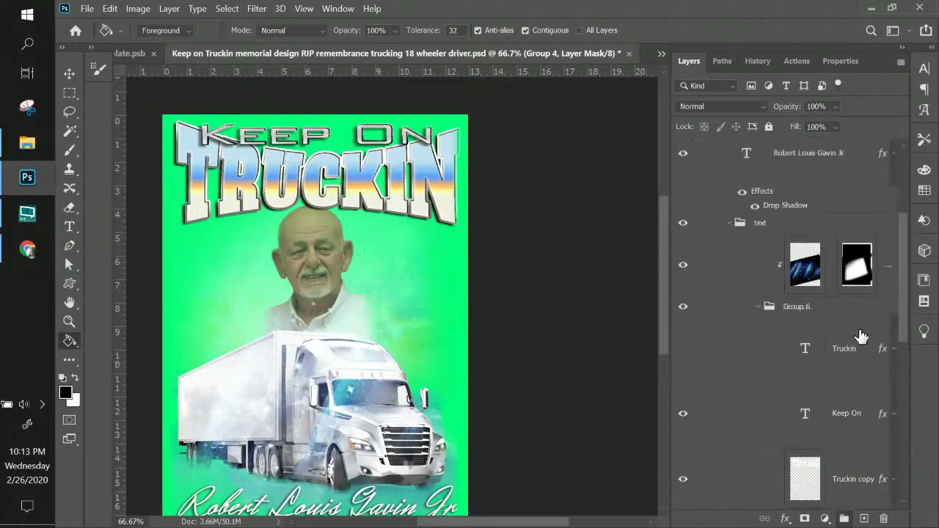
pyautogui.click(816, 354)
pyautogui.click(683, 351)
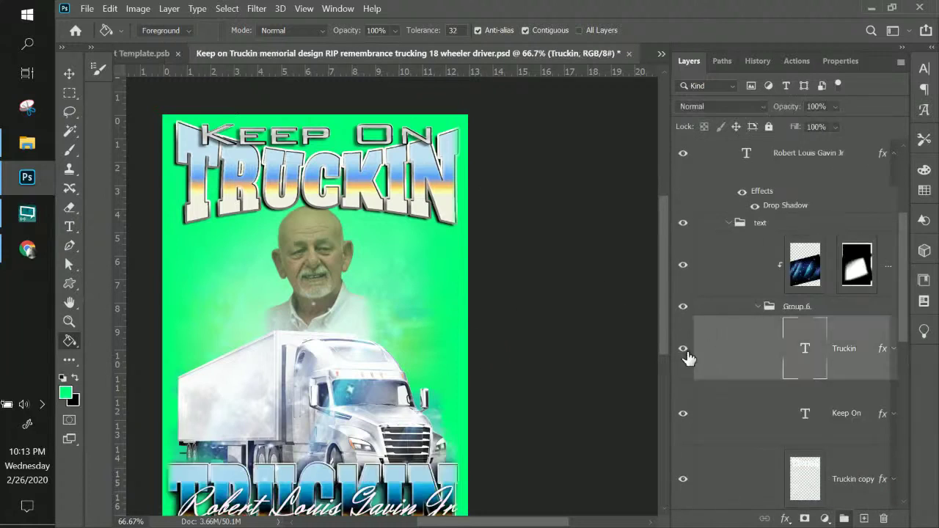
pyautogui.scroll(-5, 682, 352)
pyautogui.scroll(-2, 421, 336)
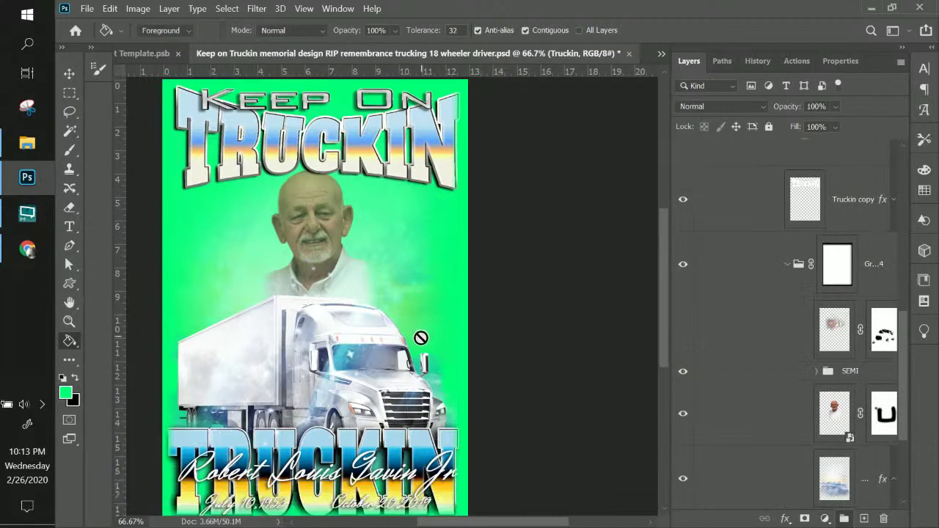
pyautogui.scroll(2, 421, 337)
pyautogui.scroll(5, 765, 217)
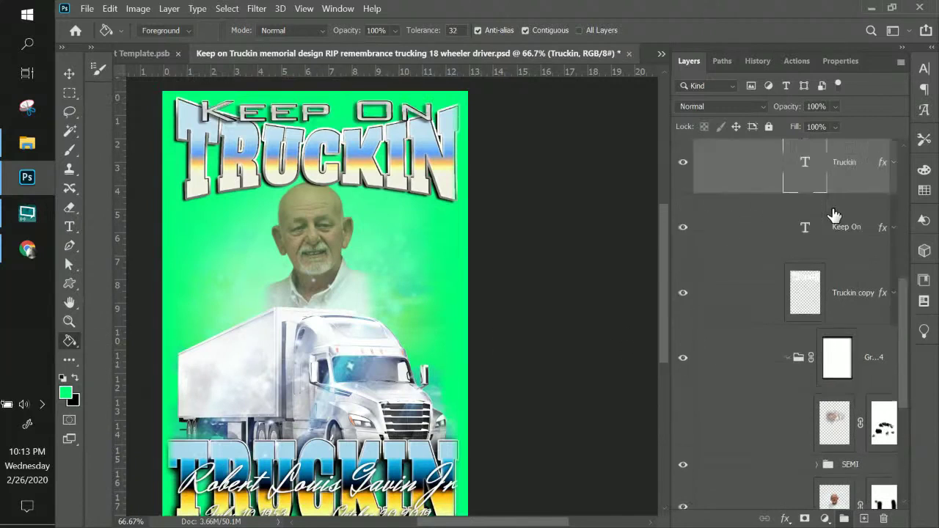
pyautogui.click(683, 350)
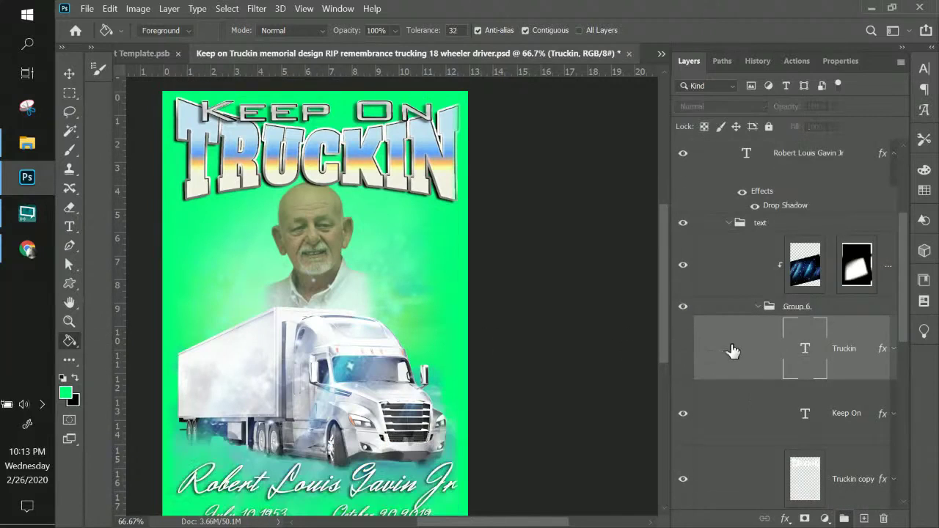
pyautogui.scroll(-5, 739, 352)
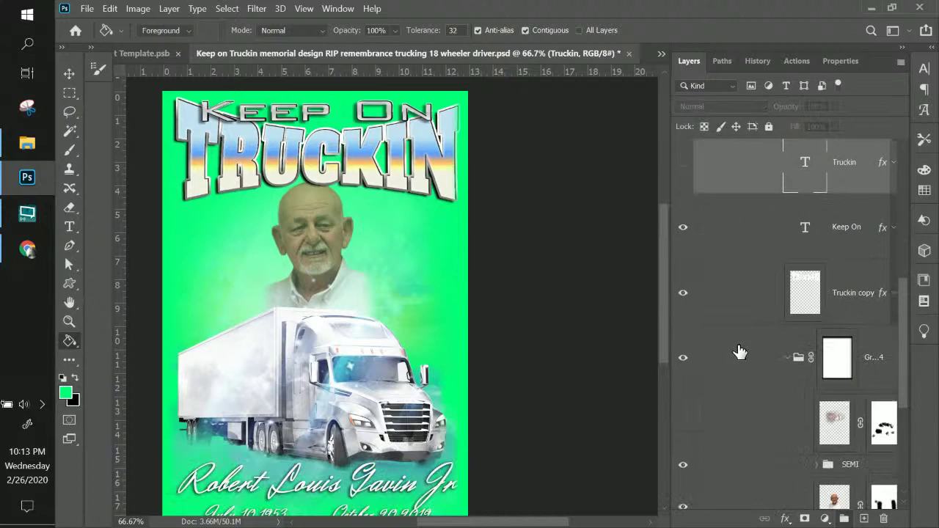
pyautogui.click(800, 293)
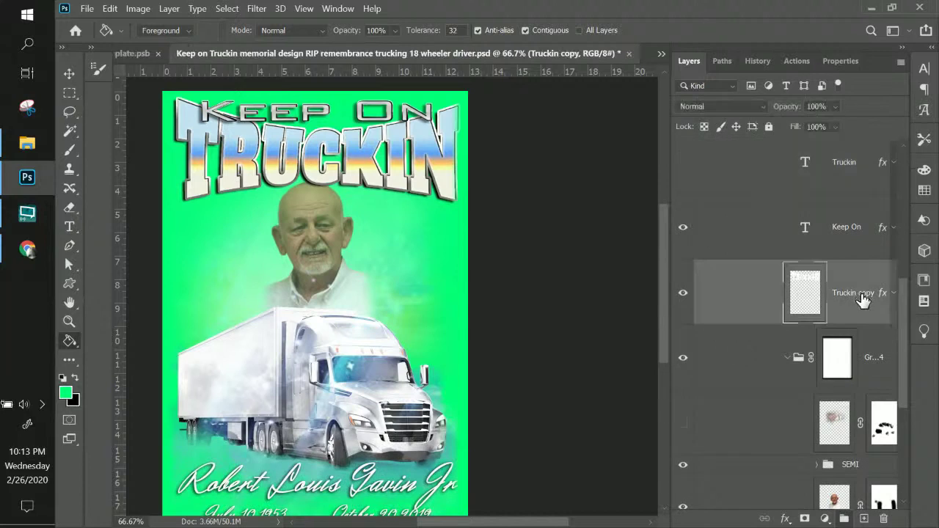
pyautogui.click(685, 295)
pyautogui.click(683, 294)
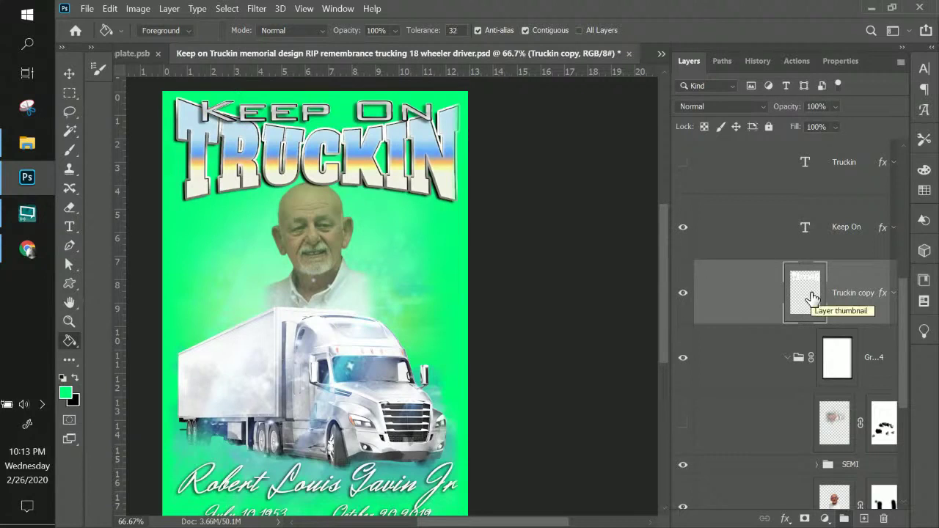
pyautogui.scroll(5, 812, 298)
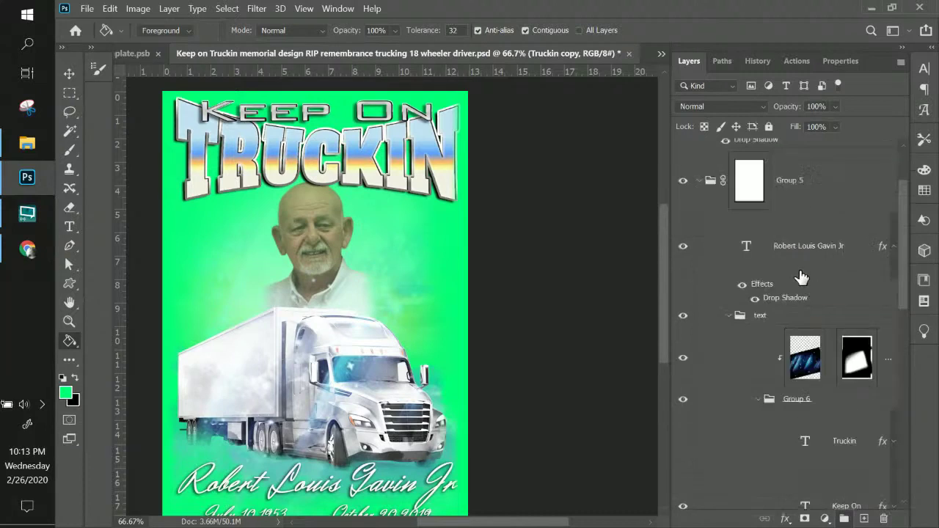
pyautogui.rightClick(405, 116)
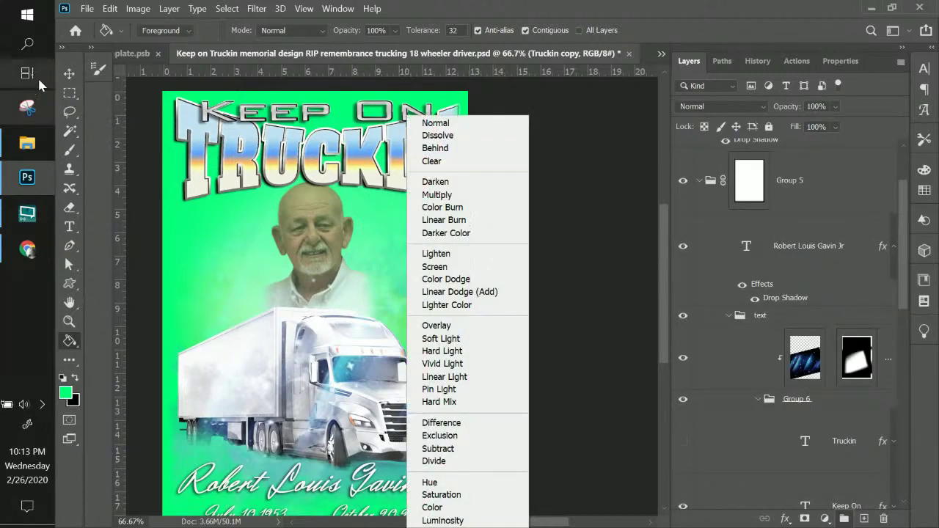
pyautogui.click(41, 85)
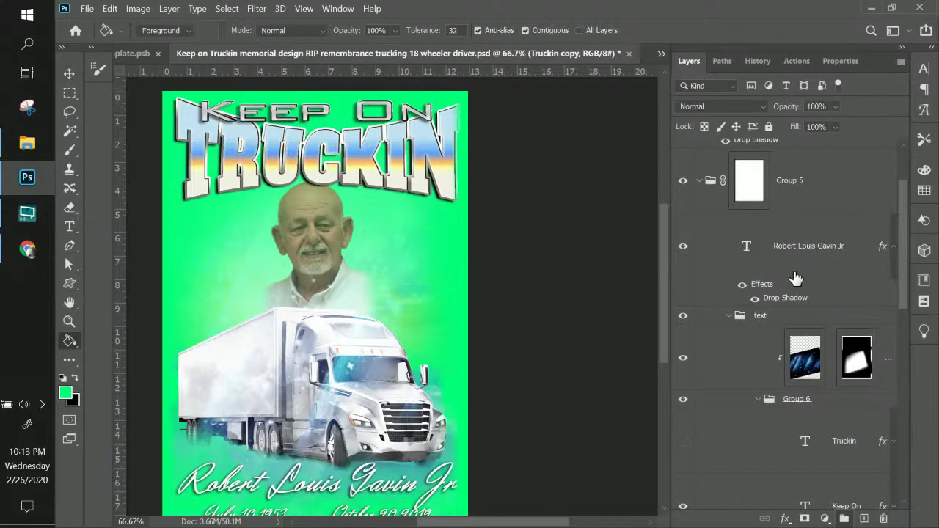
# - Delete the green Layer 10 and hide the white Layer 6, re-expanding Group 5 afterwards
pyautogui.scroll(-4, 799, 286)
pyautogui.scroll(5, 805, 288)
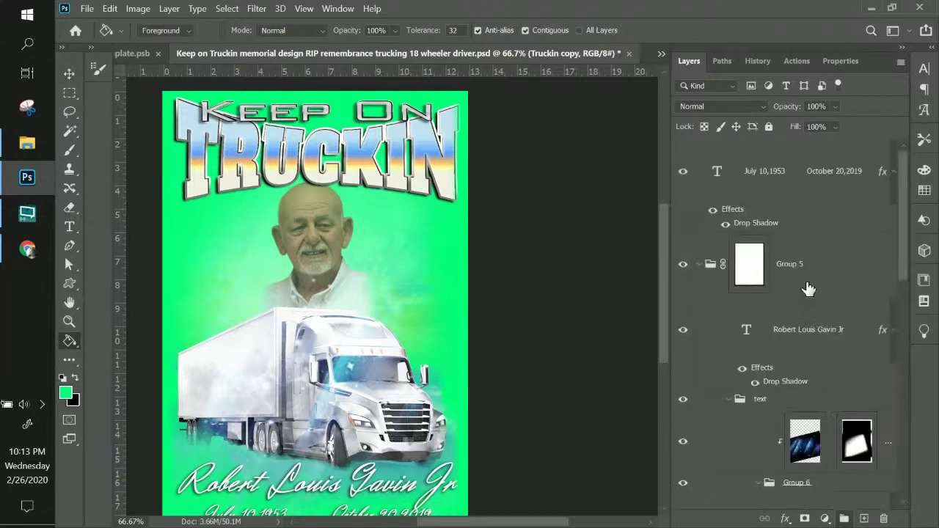
pyautogui.click(701, 265)
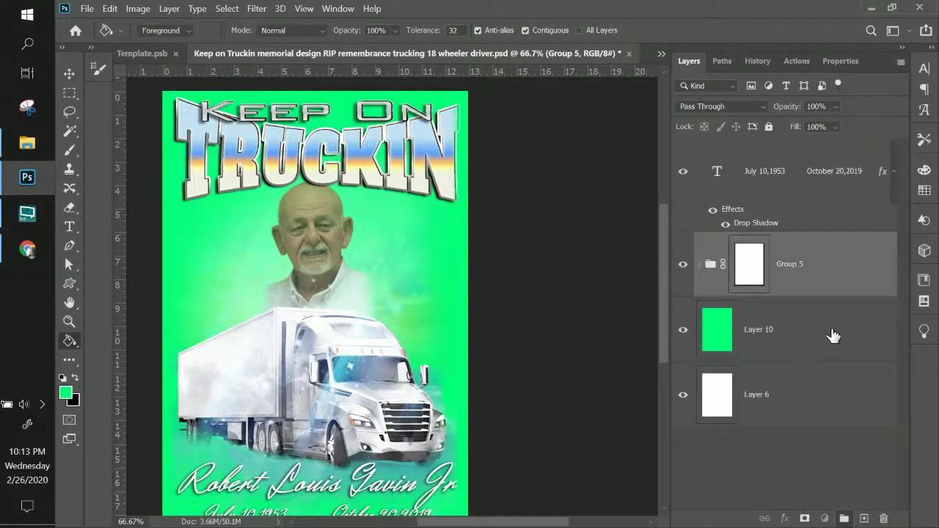
pyautogui.click(851, 342)
pyautogui.press('Delete')
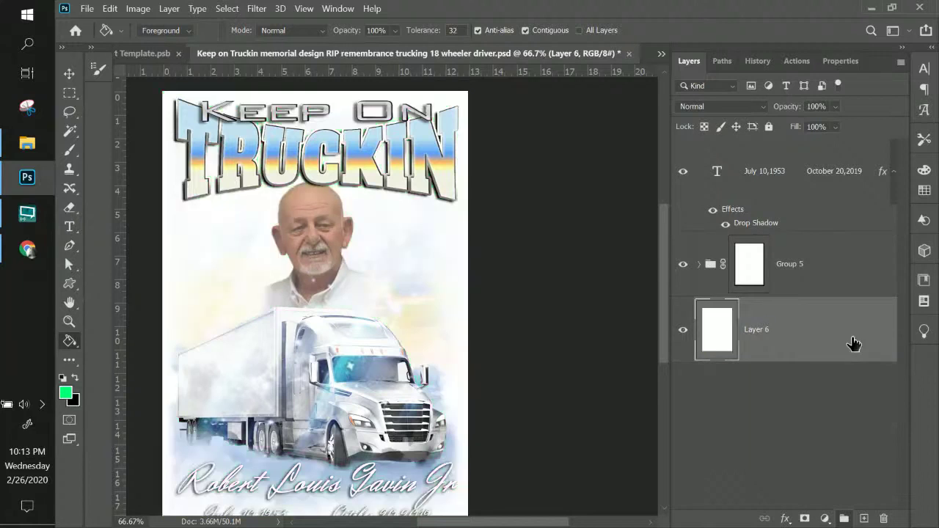
pyautogui.click(683, 331)
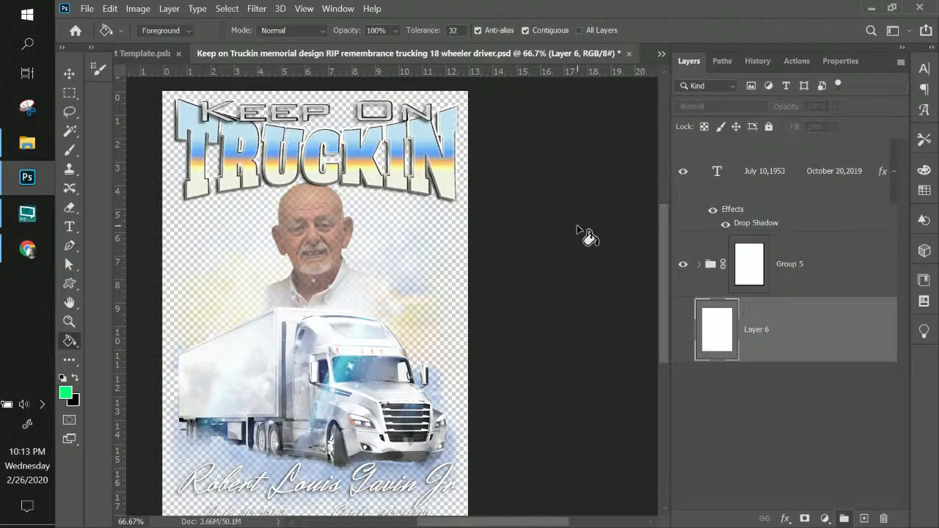
pyautogui.click(701, 265)
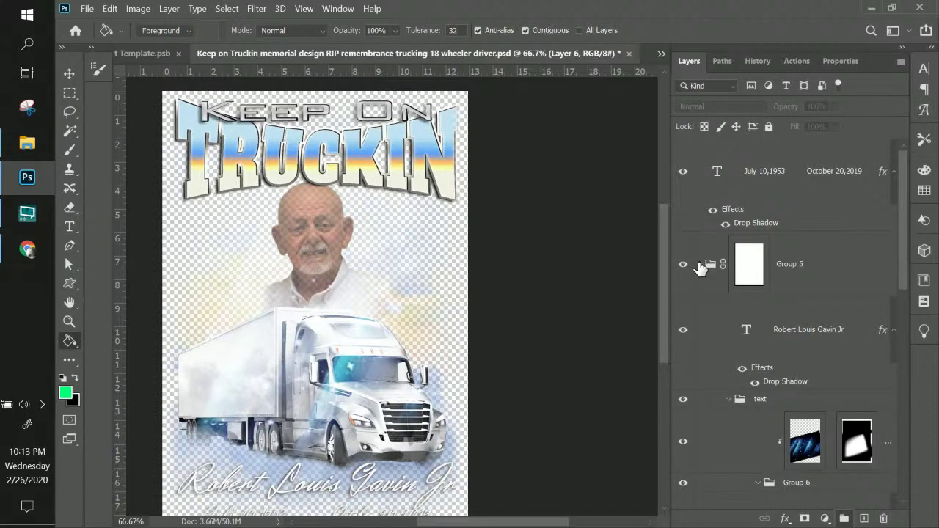
pyautogui.scroll(-5, 708, 272)
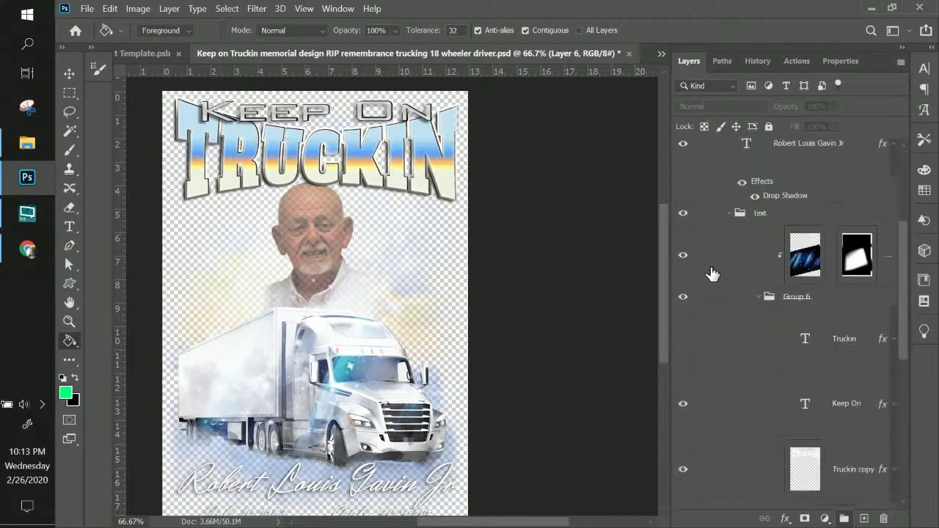
# - Quick Export the transparent design as a PNG, adding a name suffix to the file name
pyautogui.click(96, 9)
pyautogui.moveTo(149, 217)
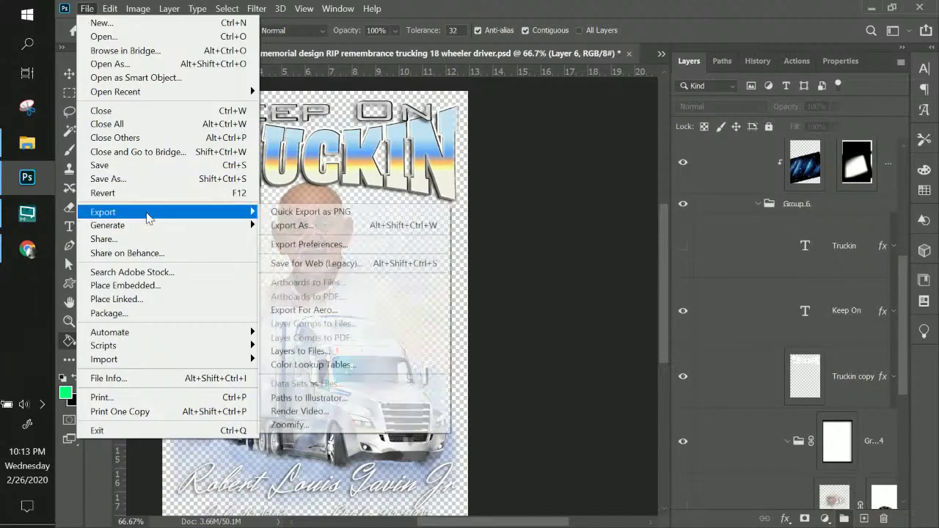
pyautogui.click(275, 212)
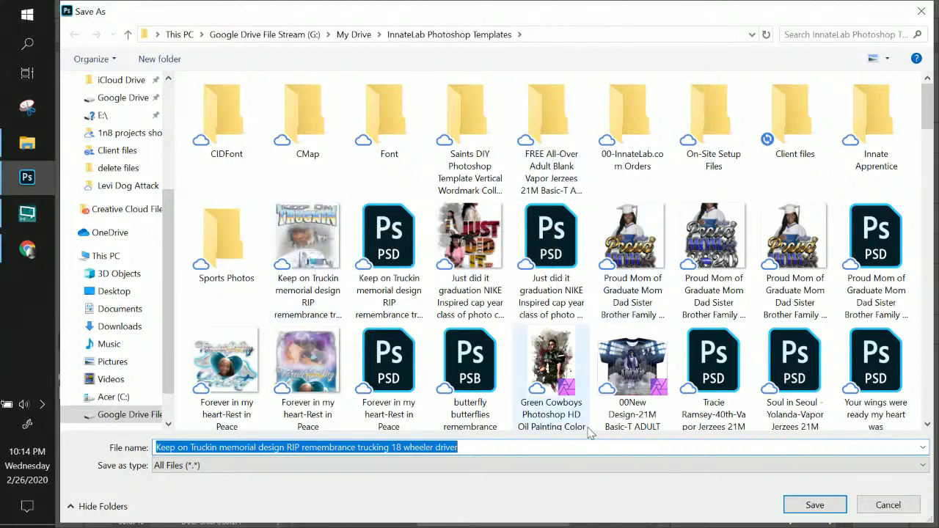
pyautogui.click(462, 448)
pyautogui.write('-robert')
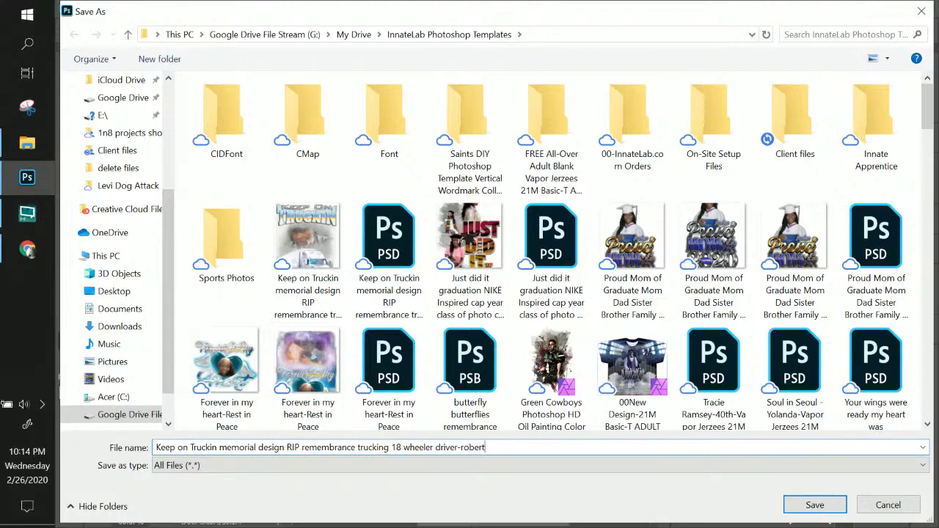
pyautogui.press('Return')
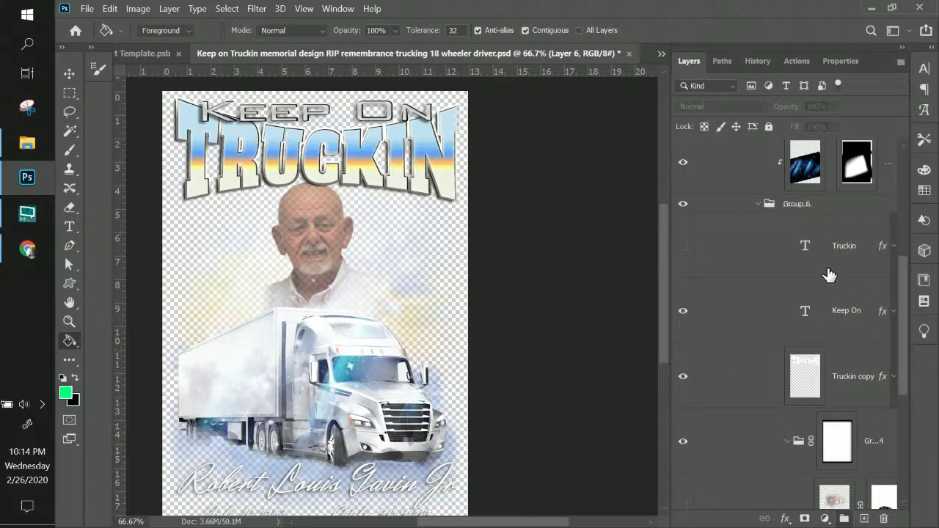
# - On the dates layer, preview Henny Penny, then keep Herr Von Muellerhoff at 60 pt
pyautogui.scroll(4, 829, 275)
pyautogui.click(781, 205)
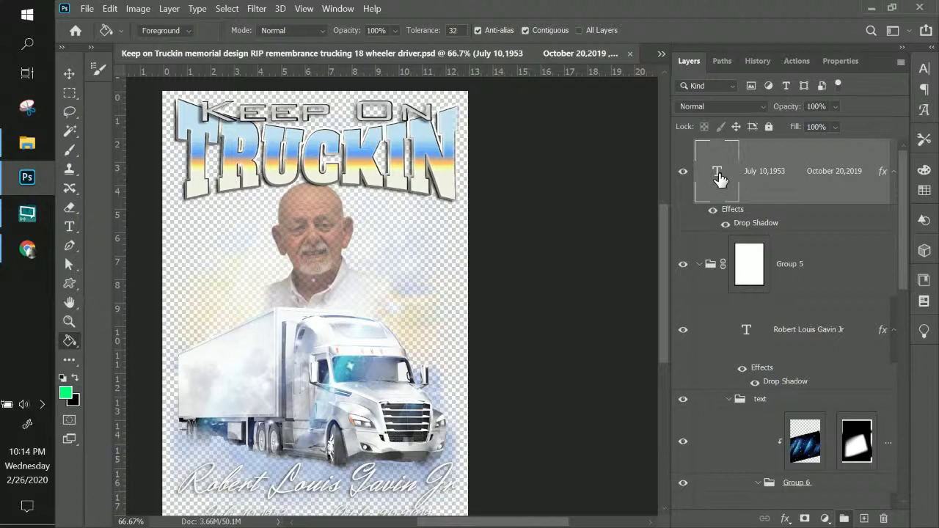
pyautogui.click(923, 72)
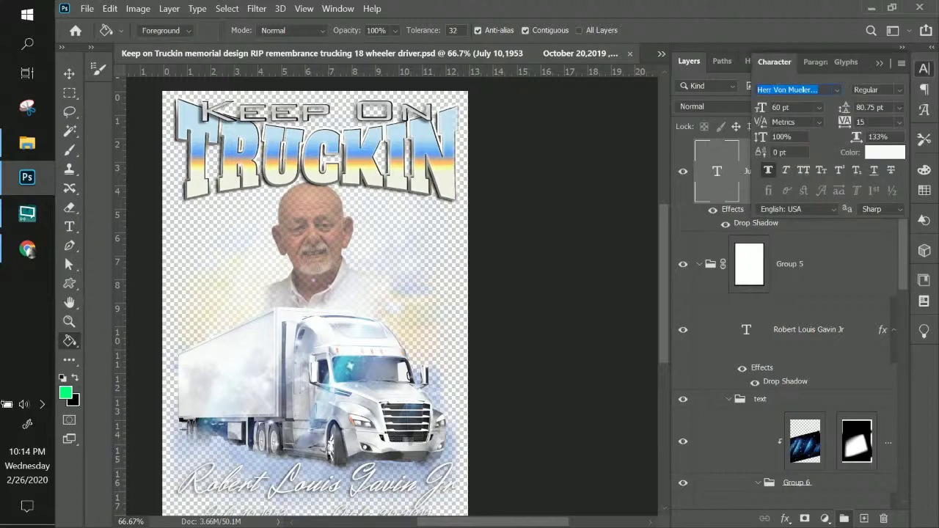
pyautogui.click(786, 90)
pyautogui.doubleClick(801, 90)
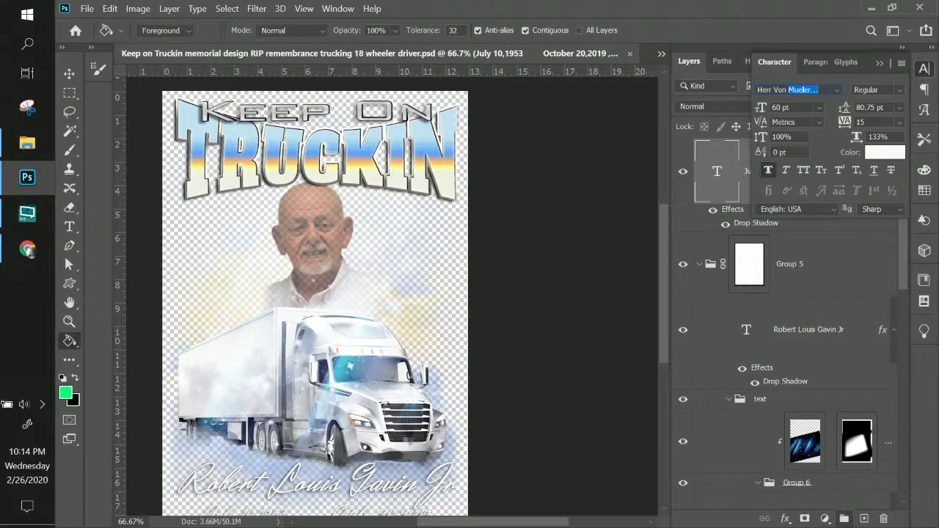
pyautogui.click(837, 89)
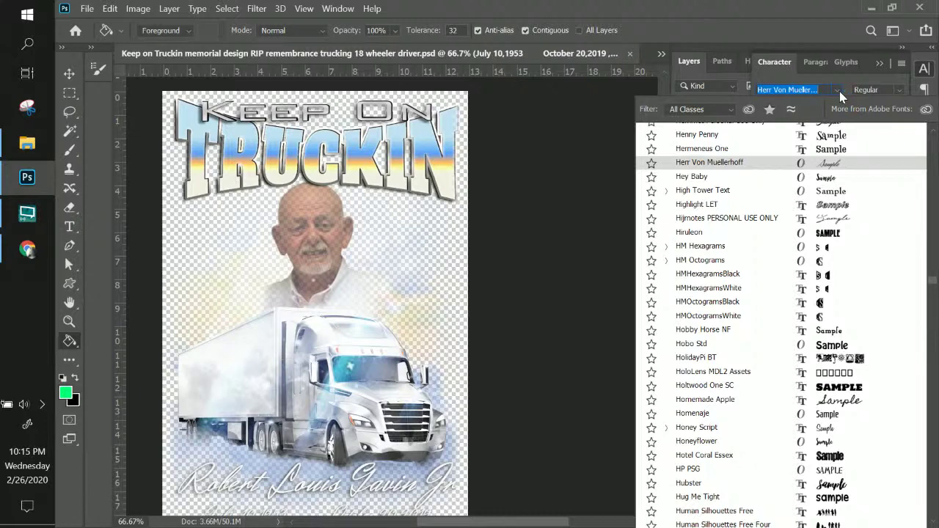
pyautogui.press('Up')
pyautogui.press('Up')
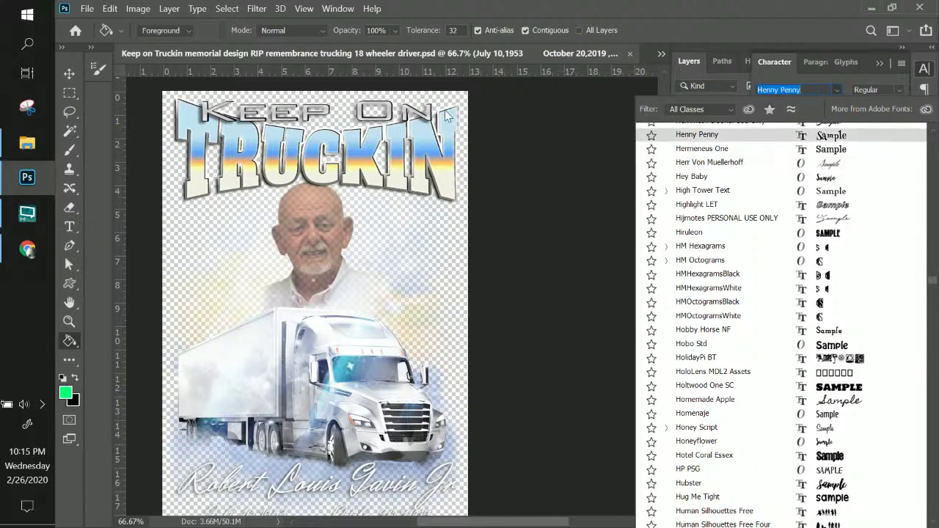
pyautogui.press('Down')
pyautogui.press('Down')
pyautogui.press('Return')
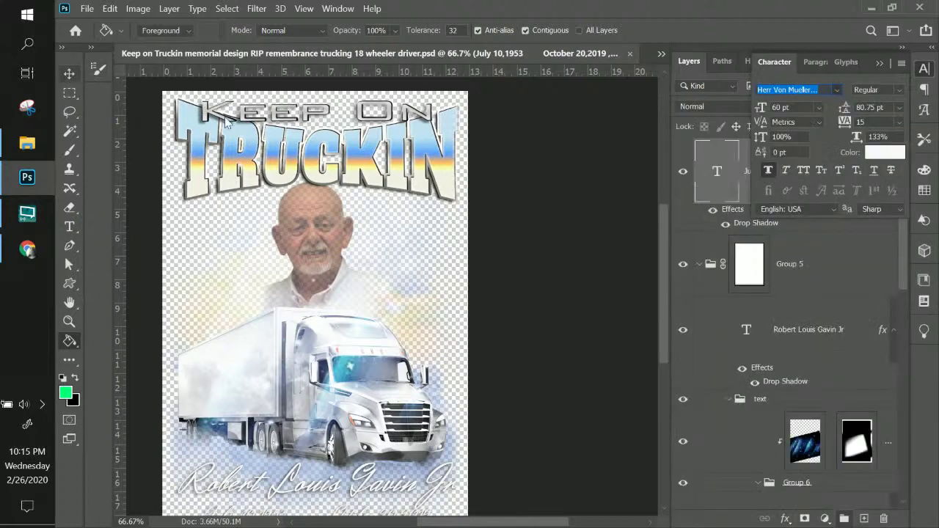
pyautogui.click(522, 181)
pyautogui.press('v')
pyautogui.scroll(-2, 522, 181)
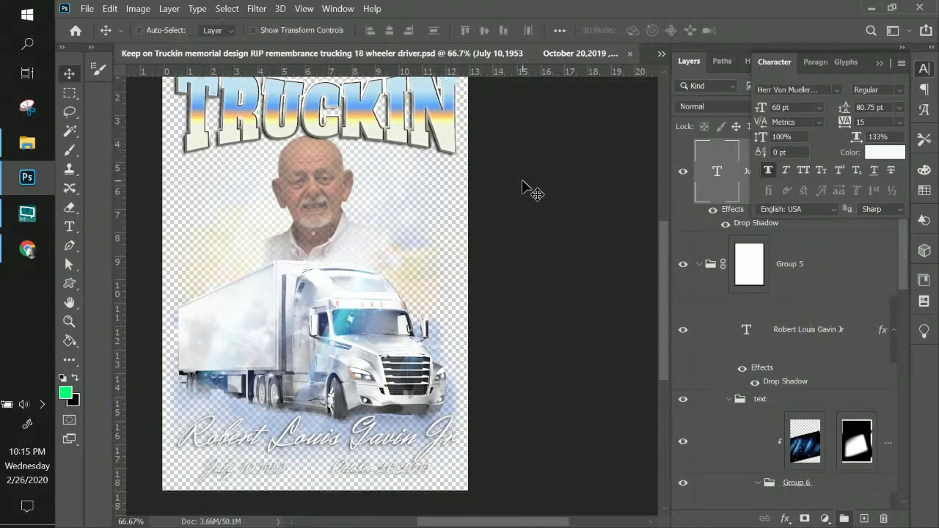
# - Save the Keep on Truckin design via File > Save and collapse the Character panel
pyautogui.scroll(3, 540, 213)
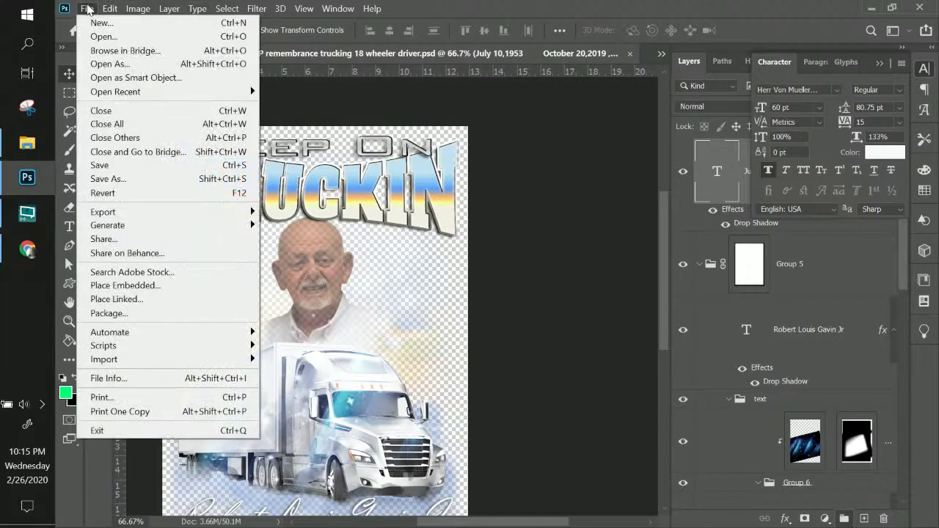
pyautogui.click(86, 8)
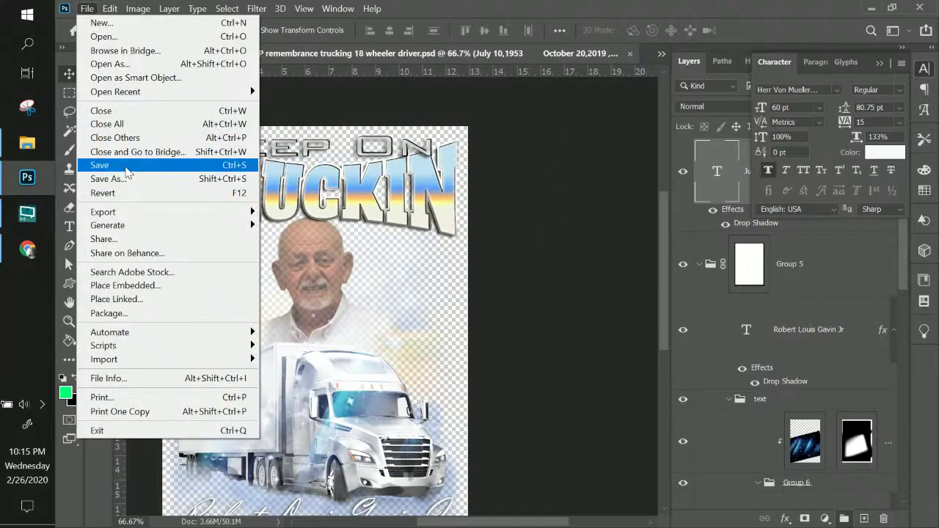
pyautogui.click(126, 171)
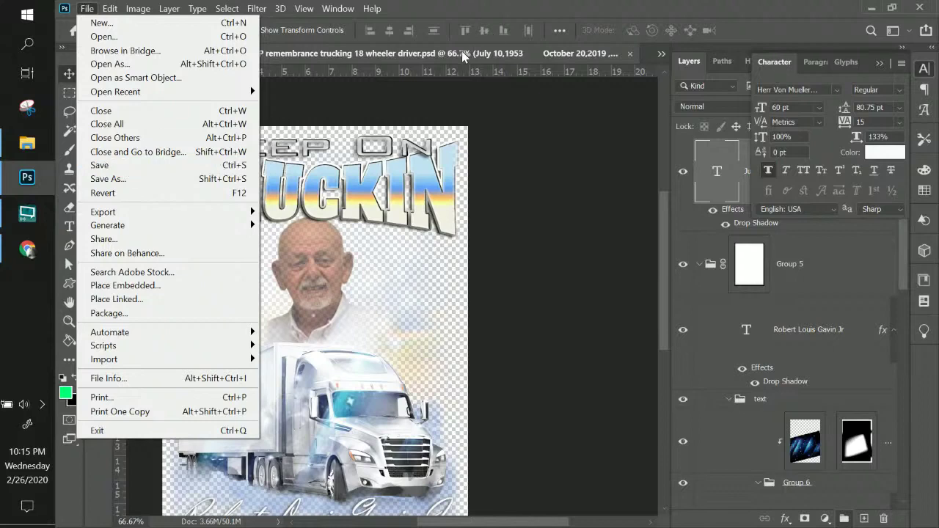
pyautogui.click(86, 8)
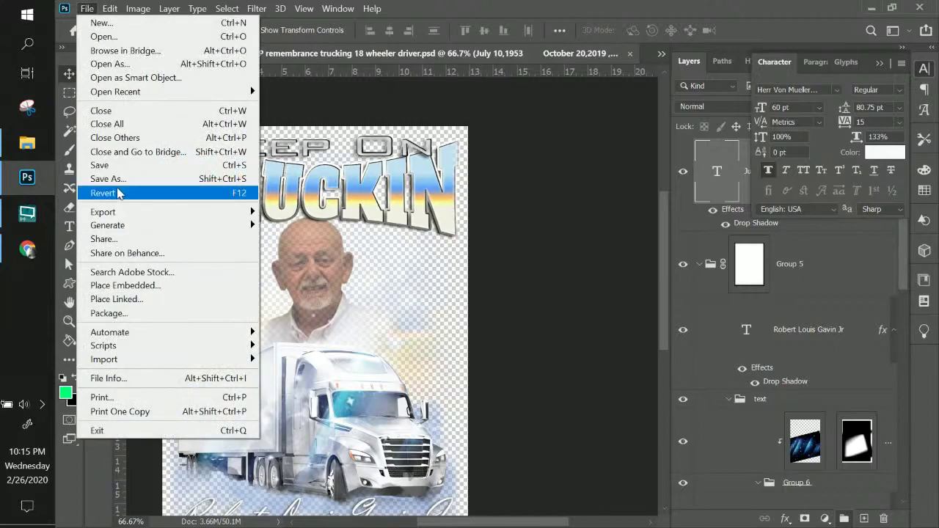
pyautogui.click(115, 166)
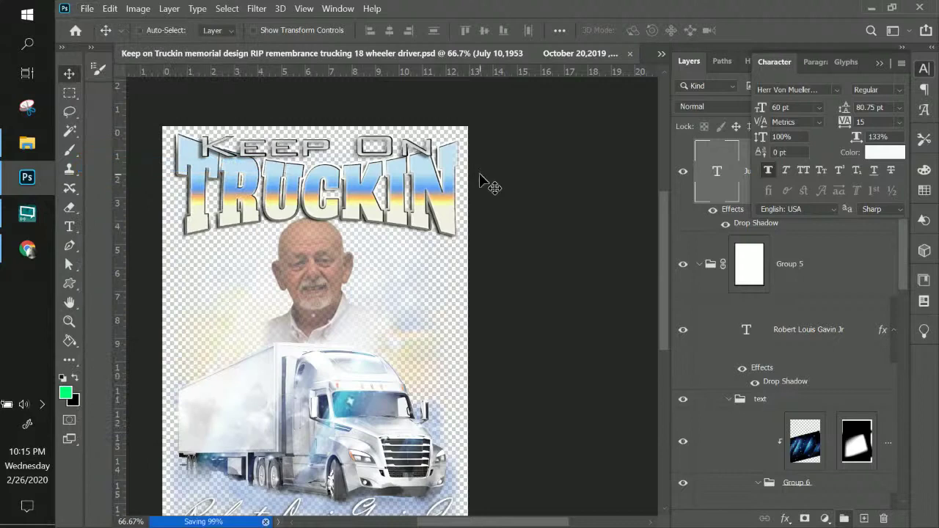
pyautogui.click(885, 63)
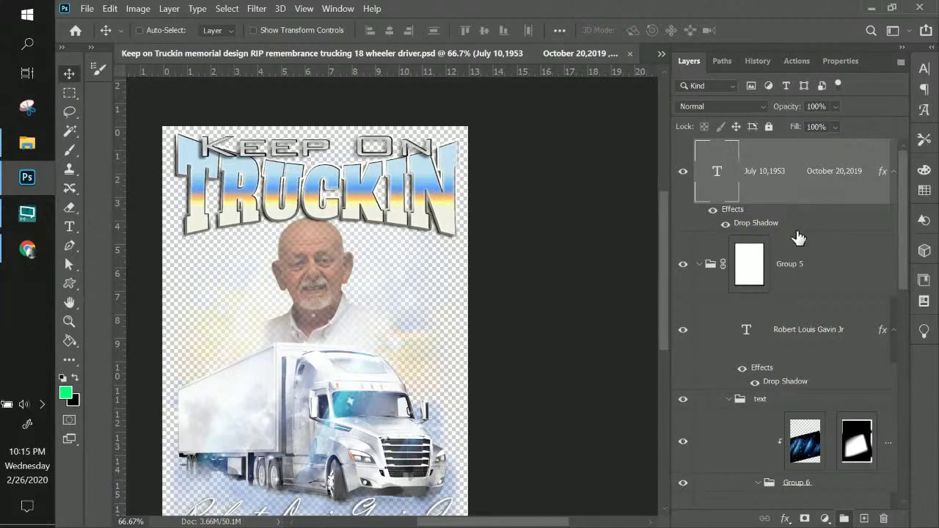
# - Pick the Truckin copy layer from the canvas and move it above Group 5
pyautogui.scroll(-3, 822, 316)
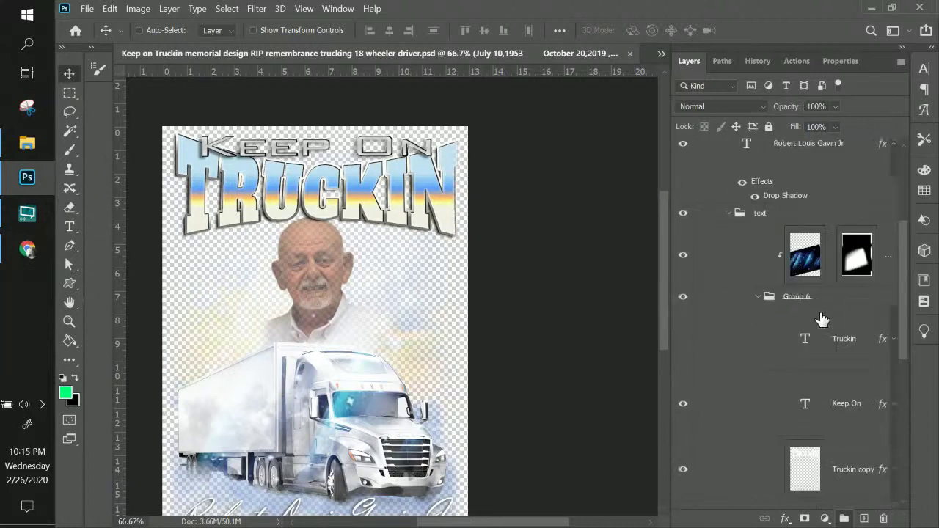
pyautogui.rightClick(453, 194)
pyautogui.click(513, 236)
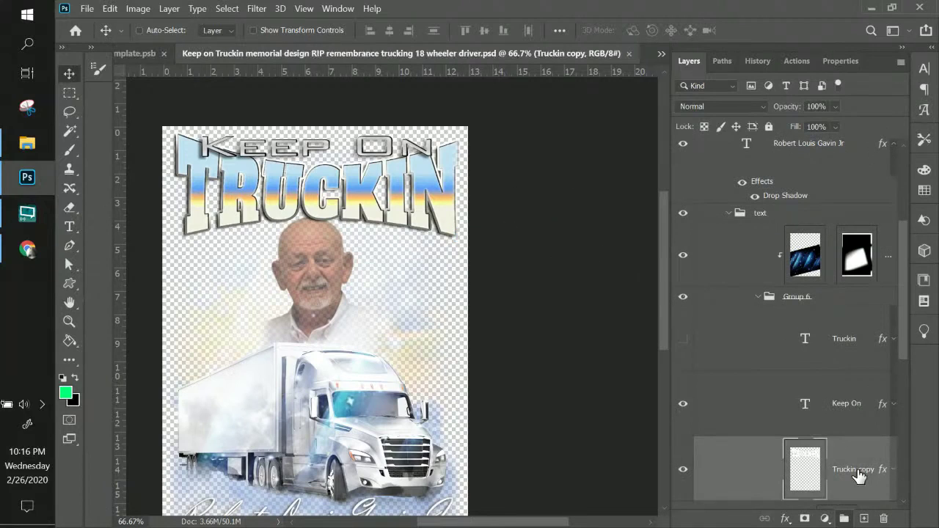
pyautogui.moveTo(857, 474); pyautogui.dragTo(835, 233)
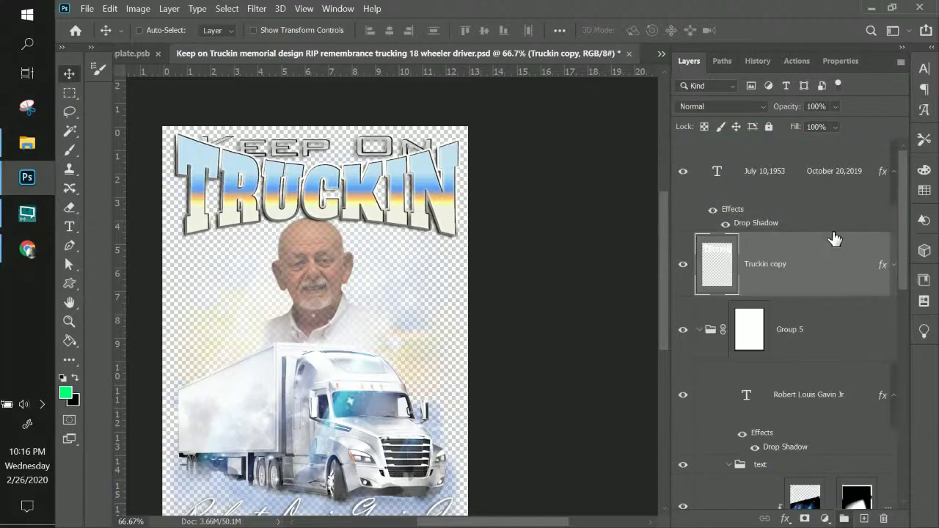
# - Move the Keep On text layer above Truckin copy, outside Group 6
pyautogui.scroll(-3, 837, 323)
pyautogui.scroll(-2, 838, 334)
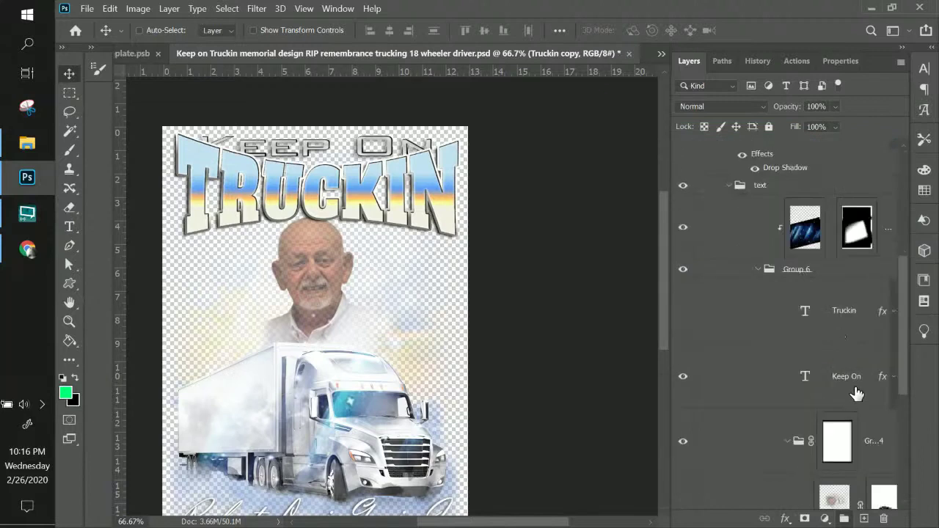
pyautogui.click(848, 374)
pyautogui.moveTo(849, 370); pyautogui.dragTo(810, 231)
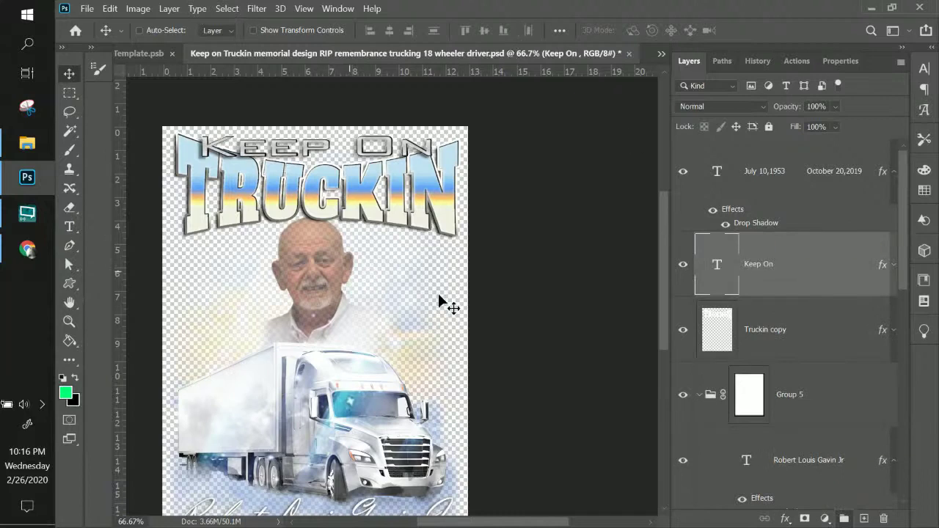
pyautogui.scroll(-5, 767, 323)
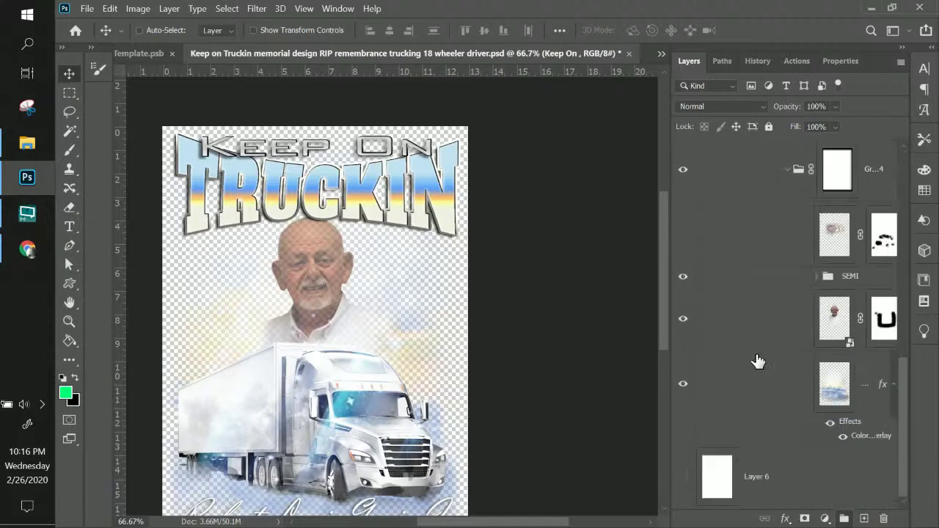
# - Show Layer 6's white background and save the design
pyautogui.click(683, 477)
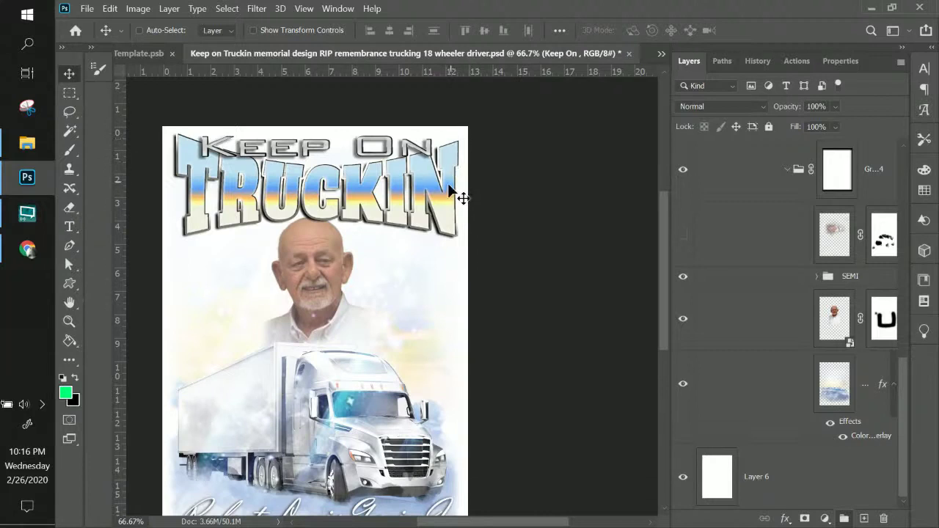
pyautogui.hotkey('ctrl', 's')
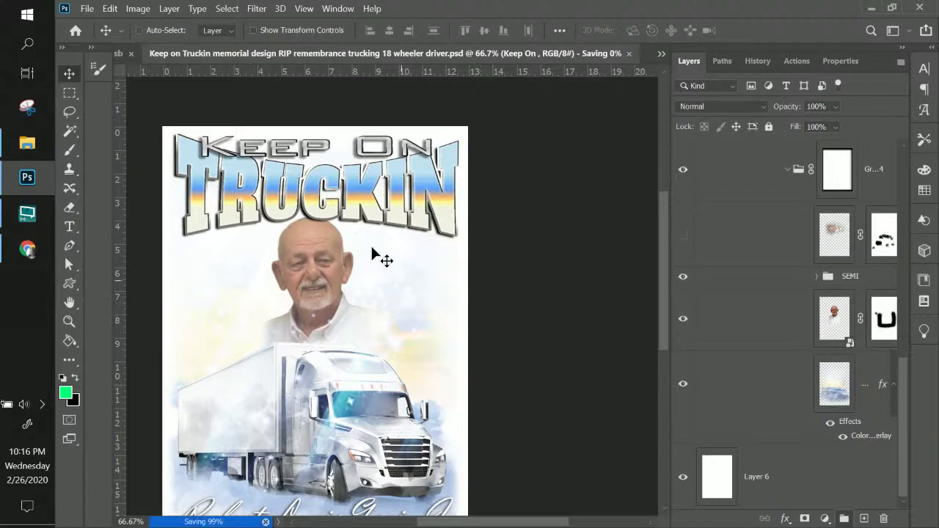
pyautogui.scroll(-3, 372, 253)
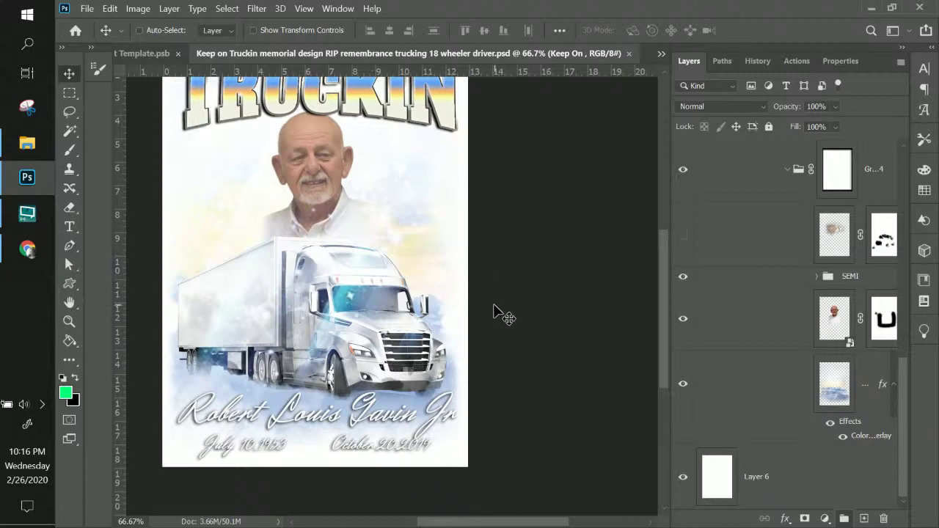
pyautogui.scroll(2, 498, 313)
pyautogui.scroll(4, 498, 314)
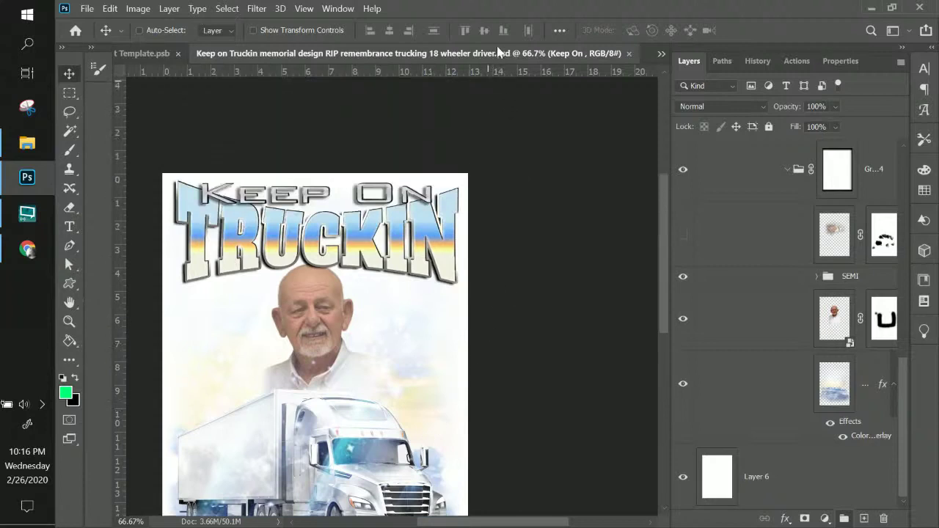
pyautogui.scroll(-2, 505, 55)
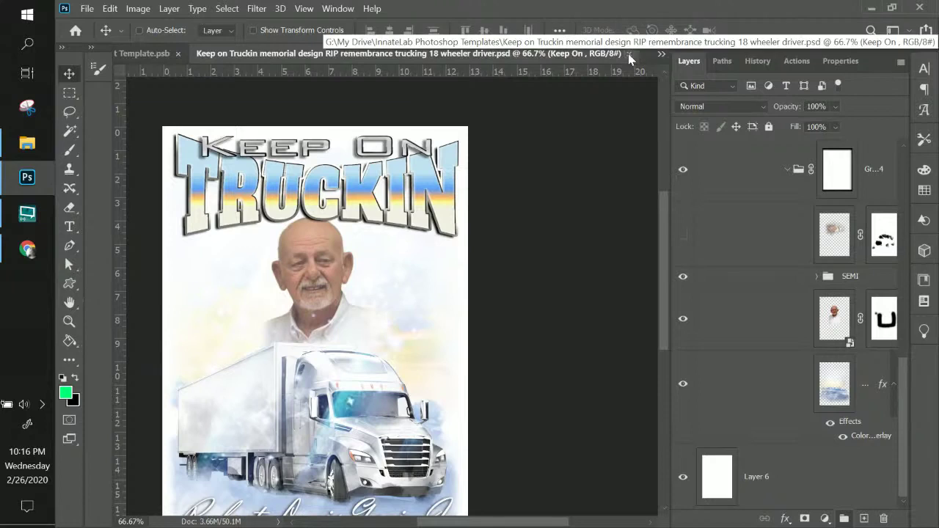
# - Look over the finished design, then close the Keep on Truckin document
pyautogui.scroll(-2, 595, 66)
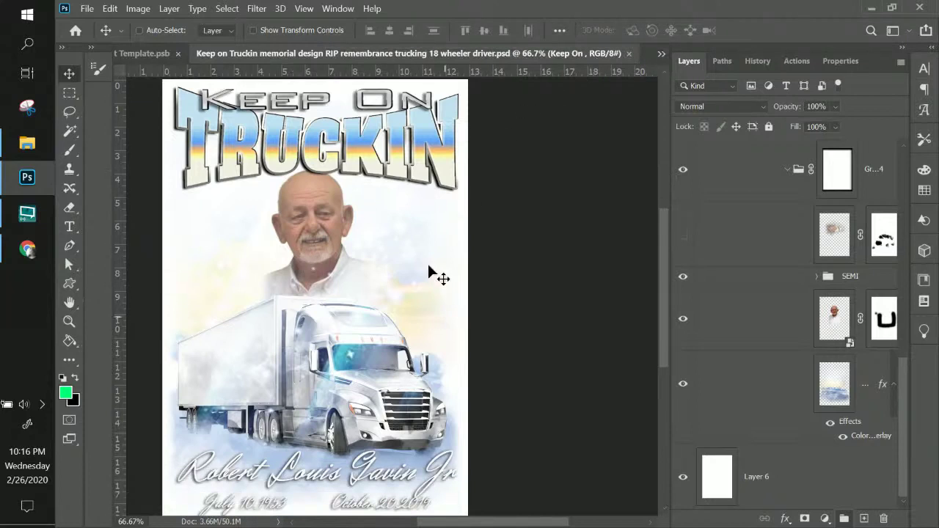
pyautogui.scroll(-4, 445, 316)
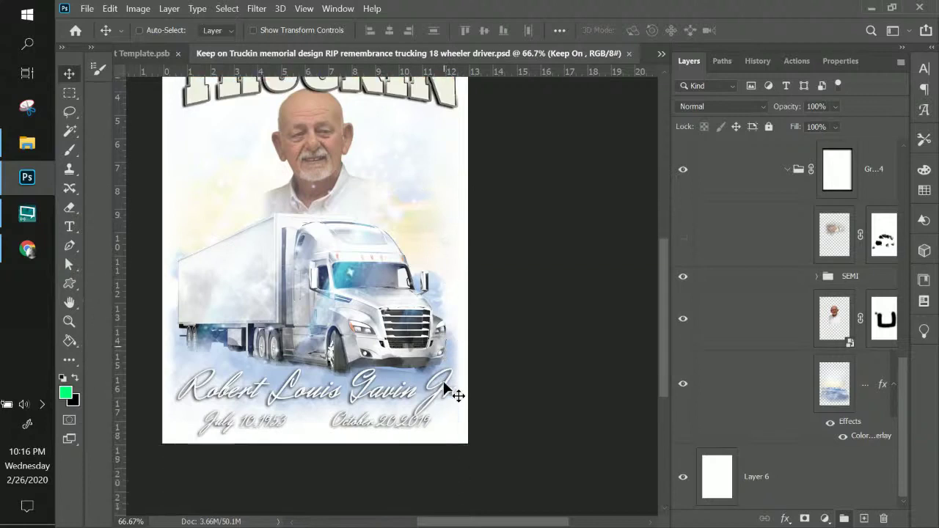
pyautogui.scroll(10, 444, 378)
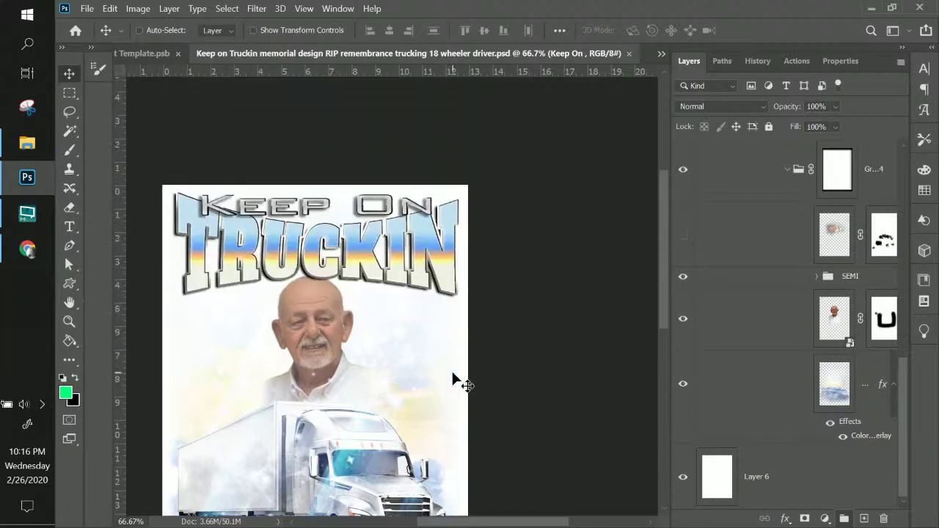
pyautogui.scroll(12, 452, 374)
pyautogui.scroll(-5, 453, 372)
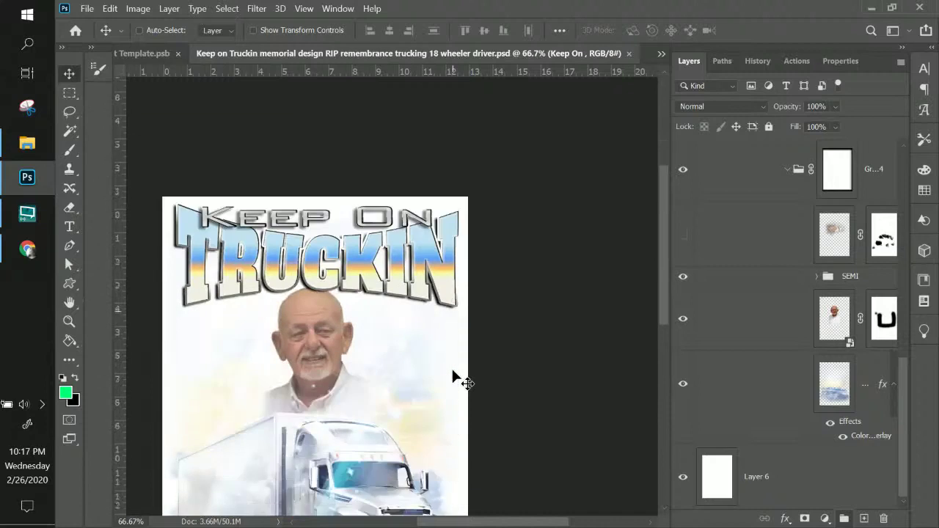
pyautogui.scroll(-1, 456, 377)
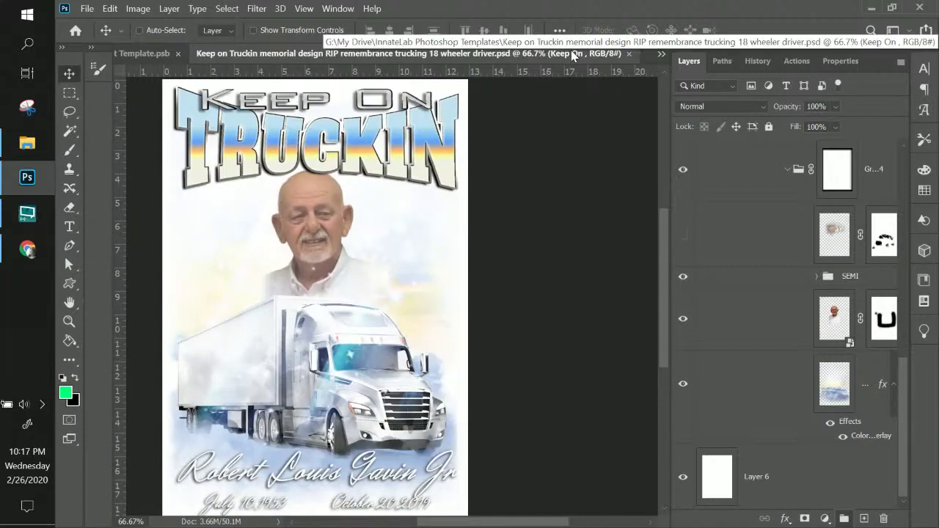
pyautogui.click(629, 55)
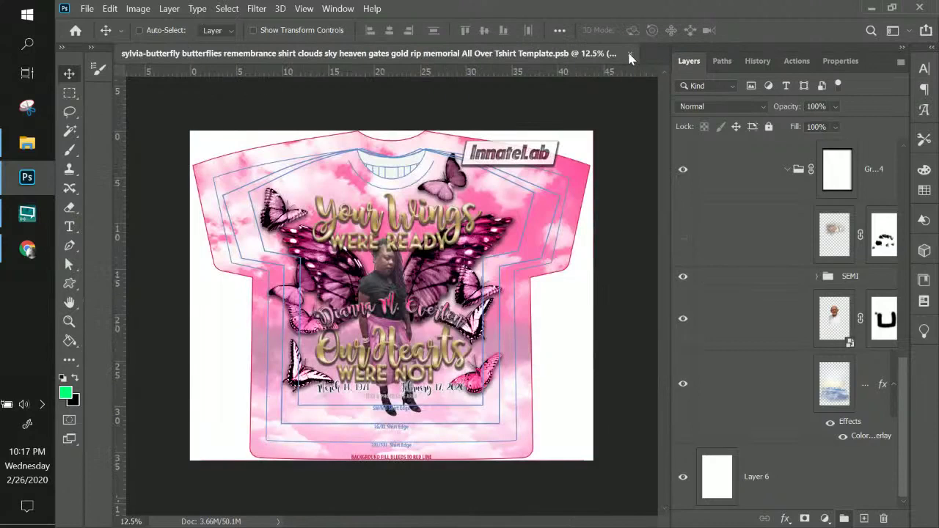